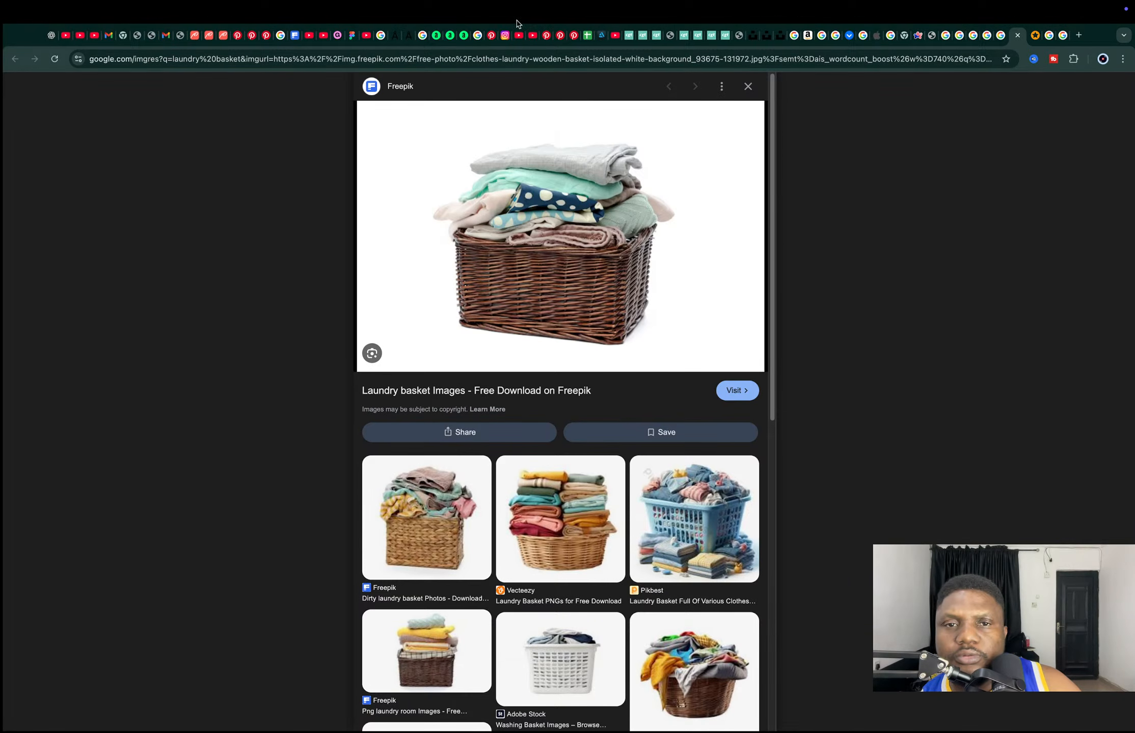
Reload the channel's live streams page, open the live Day 11 stream, rewind it, then close it
left_click(67, 36)
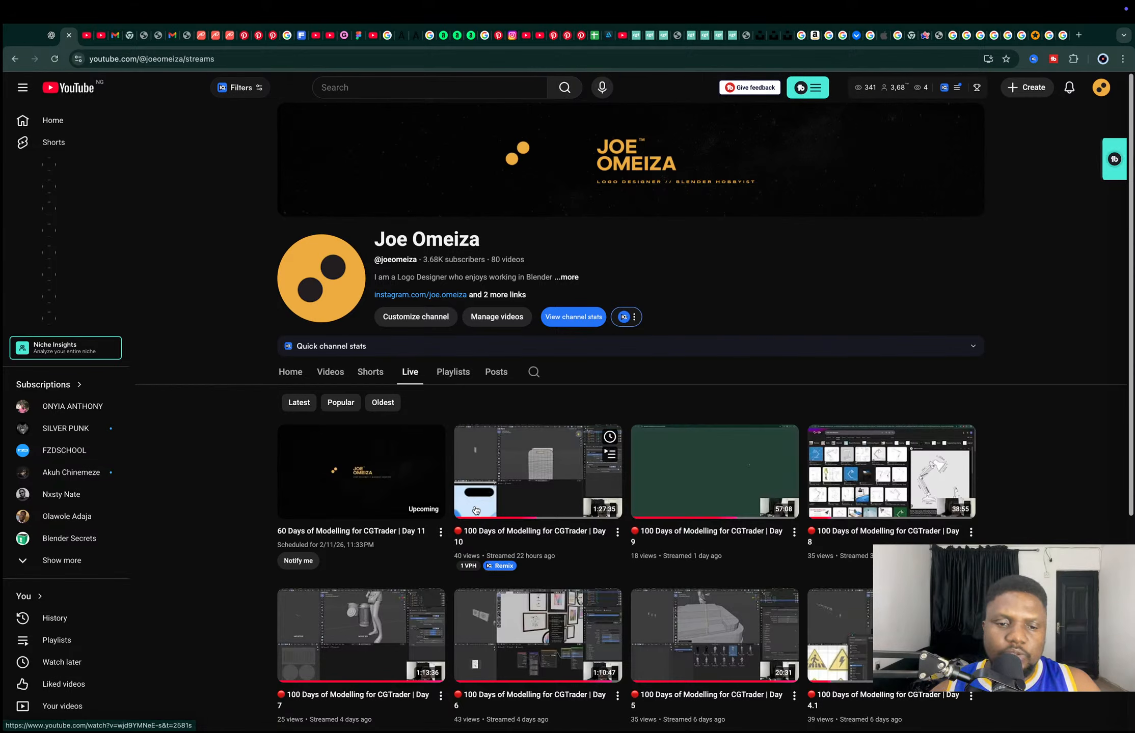
left_click(57, 59)
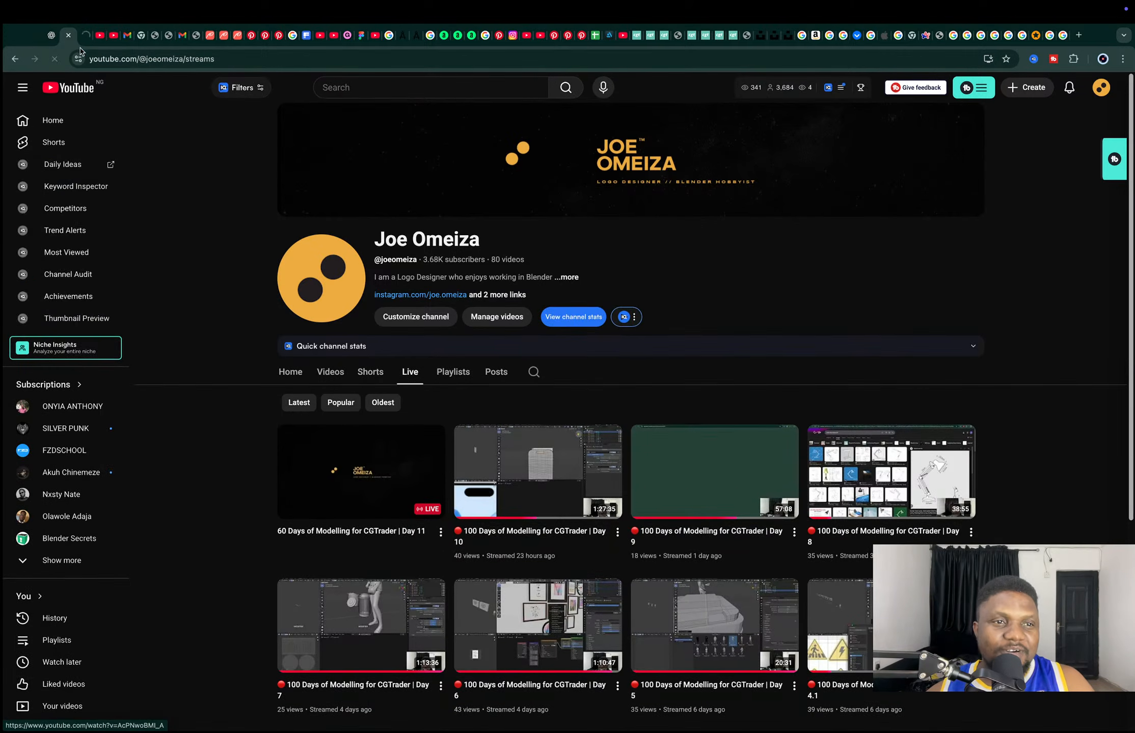
left_click(378, 463)
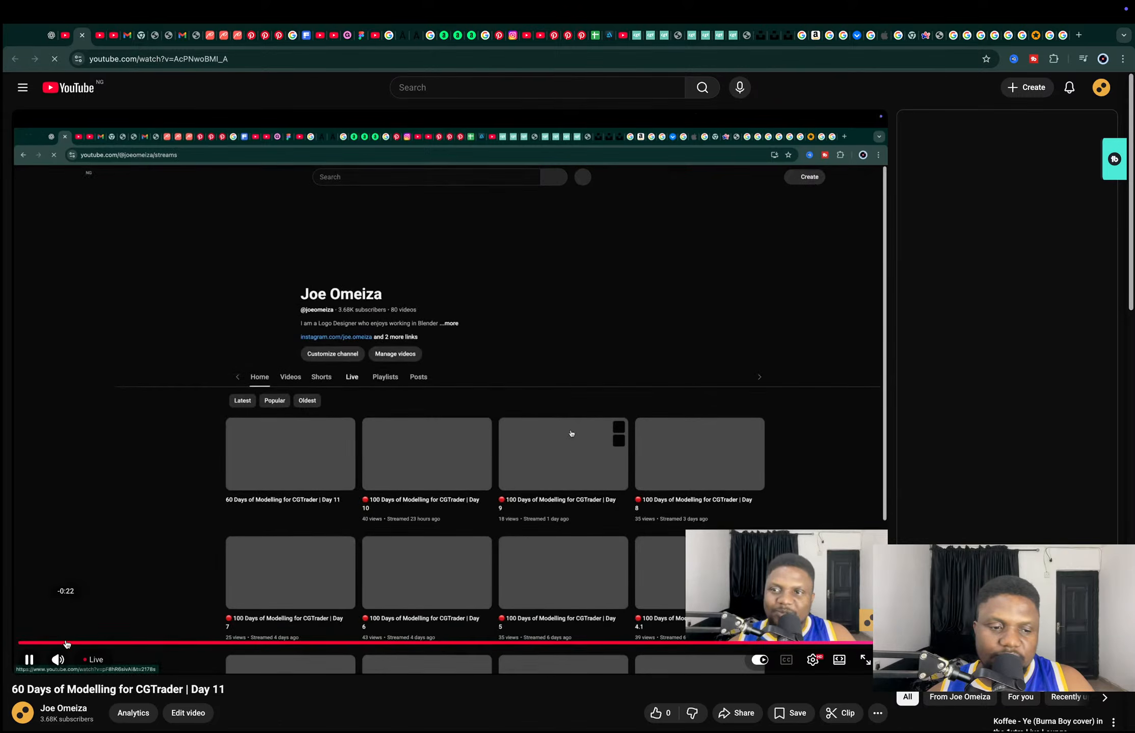
left_click_drag(66, 644, 4, 645)
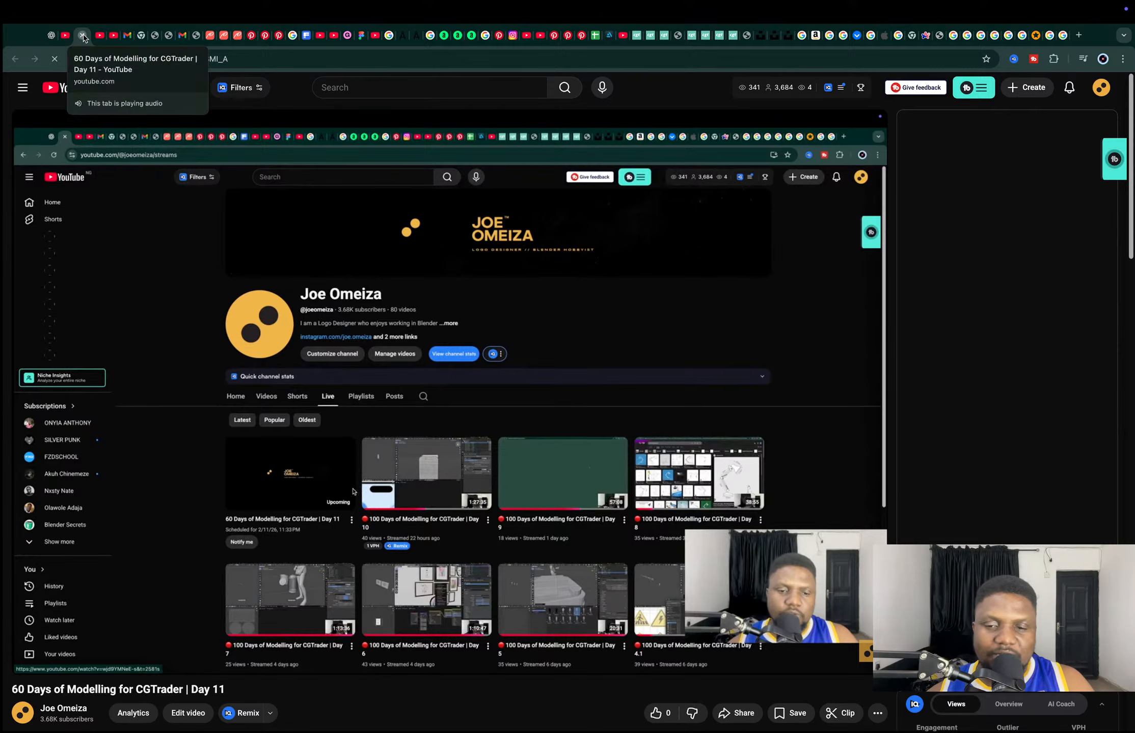
left_click(82, 35)
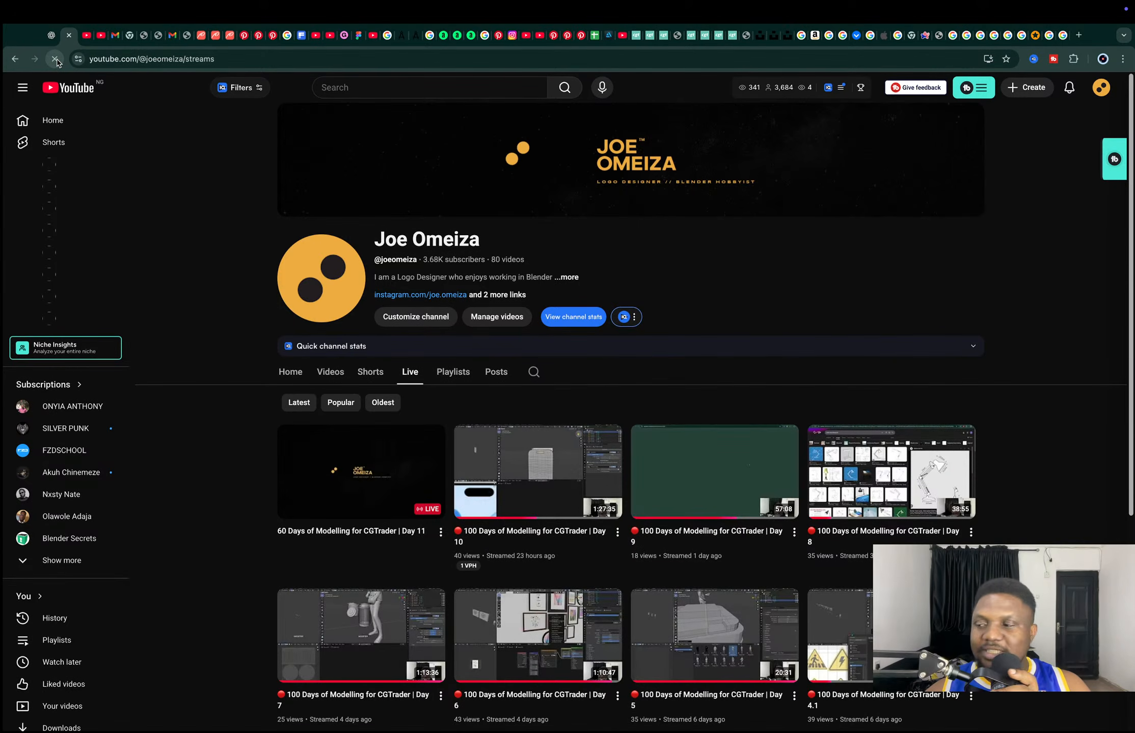
Review the CGTrader_30_Day_Tracker from the top, then bring up the laundry basket reference image
left_click(594, 35)
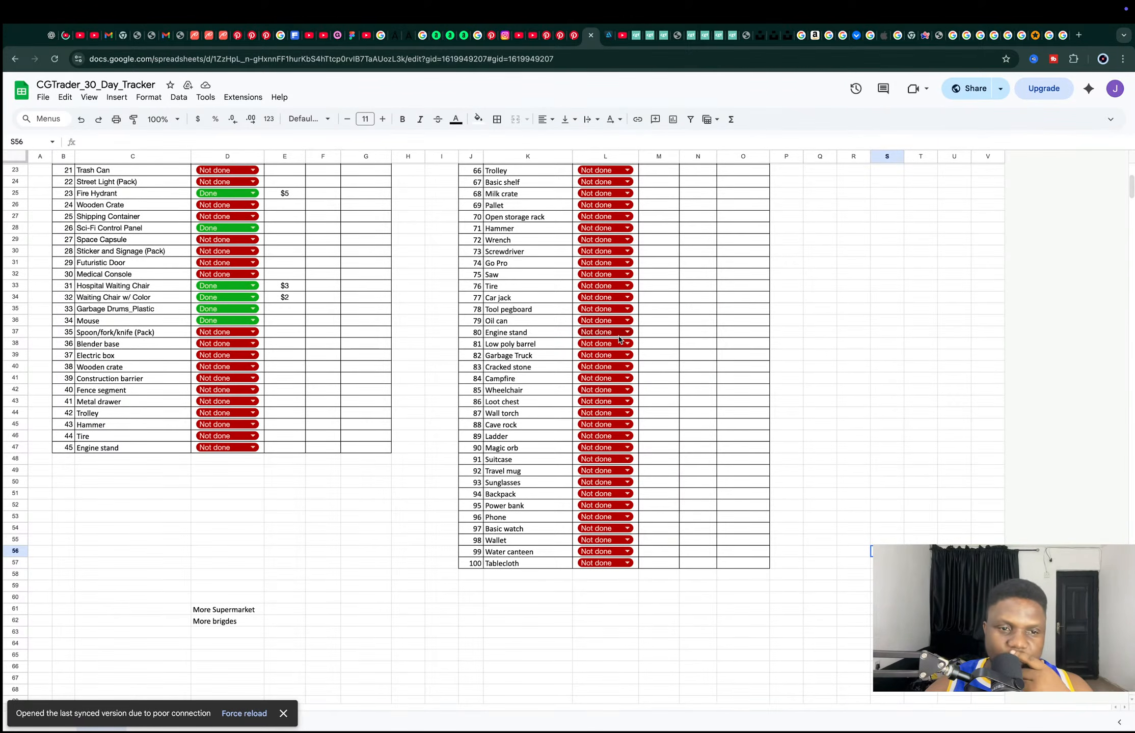
scroll(537, 396, "up", 5)
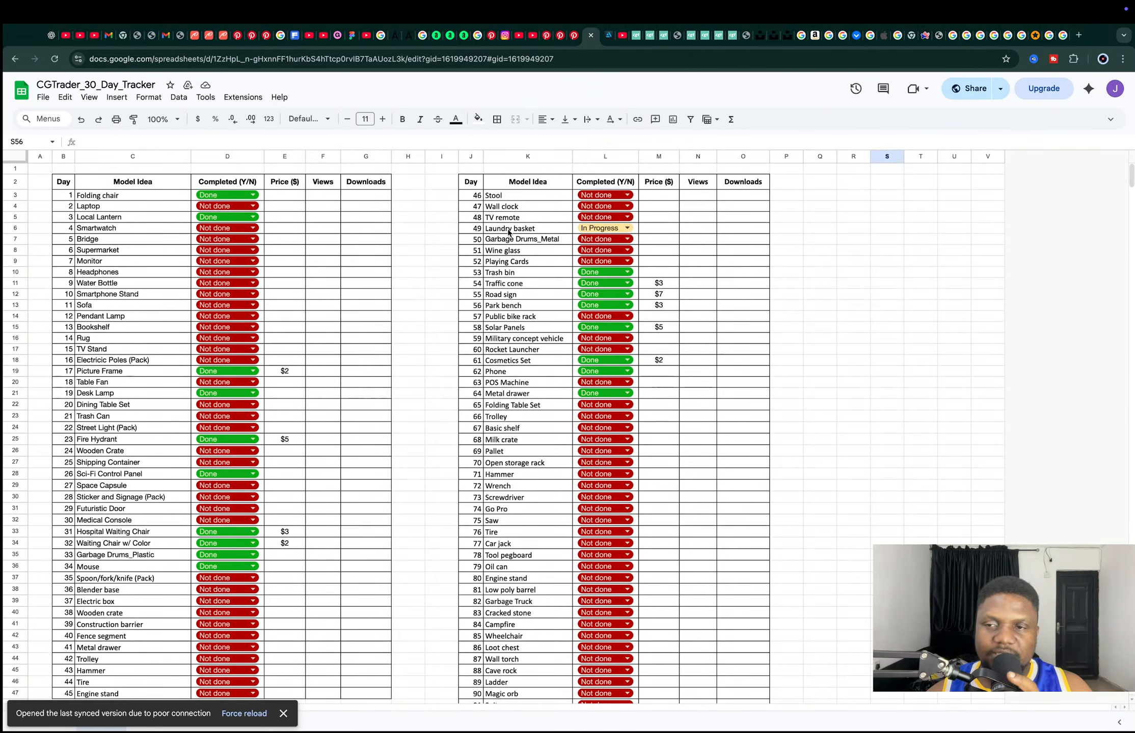
left_click(1016, 35)
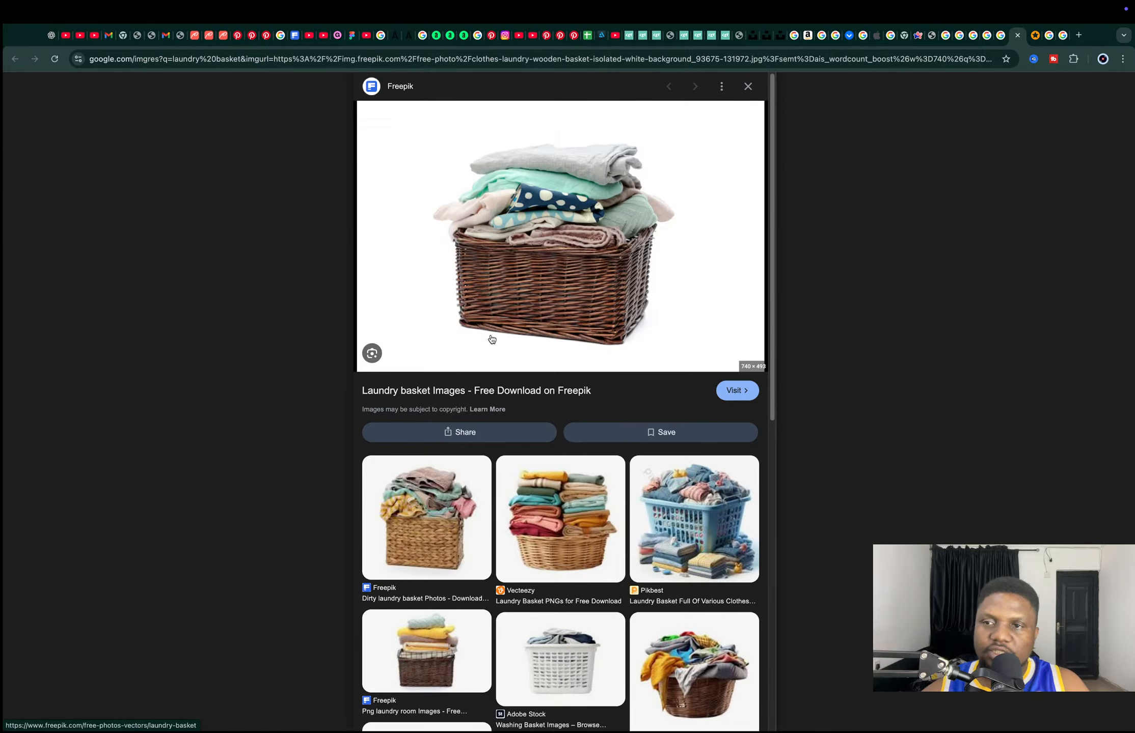
Close the unrelated album-cover tab and return to the Freepik laundry basket reference
left_click(1035, 36)
left_click(1048, 36)
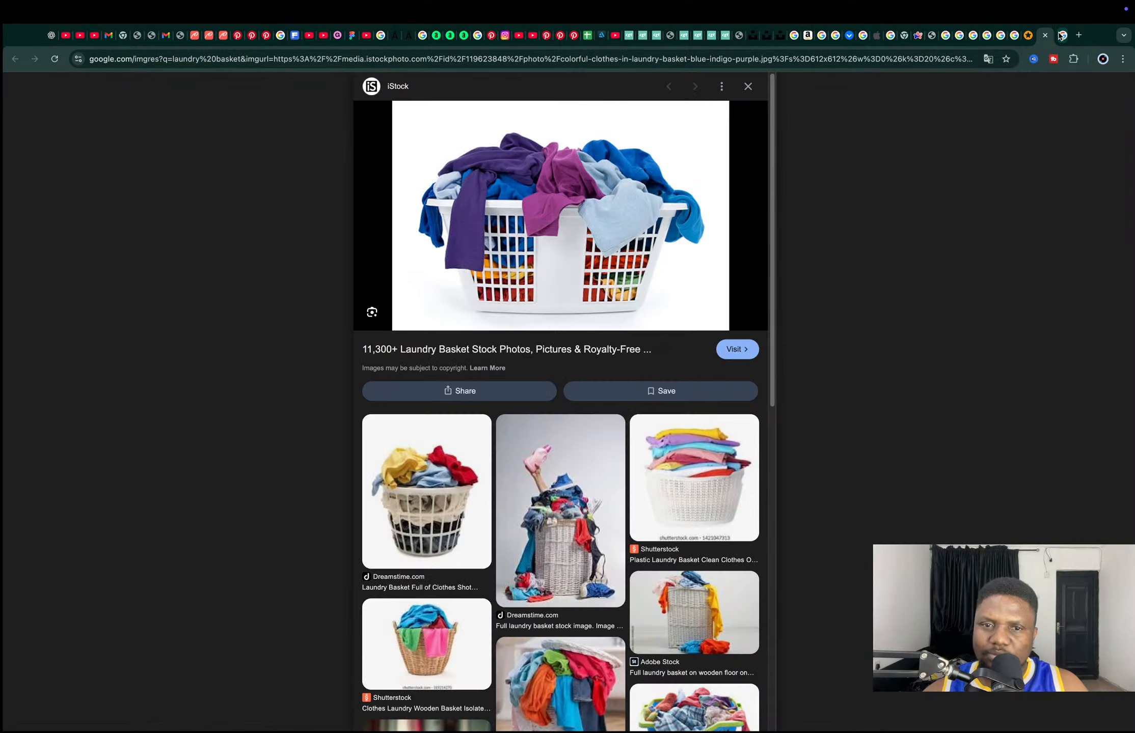
left_click(1062, 35)
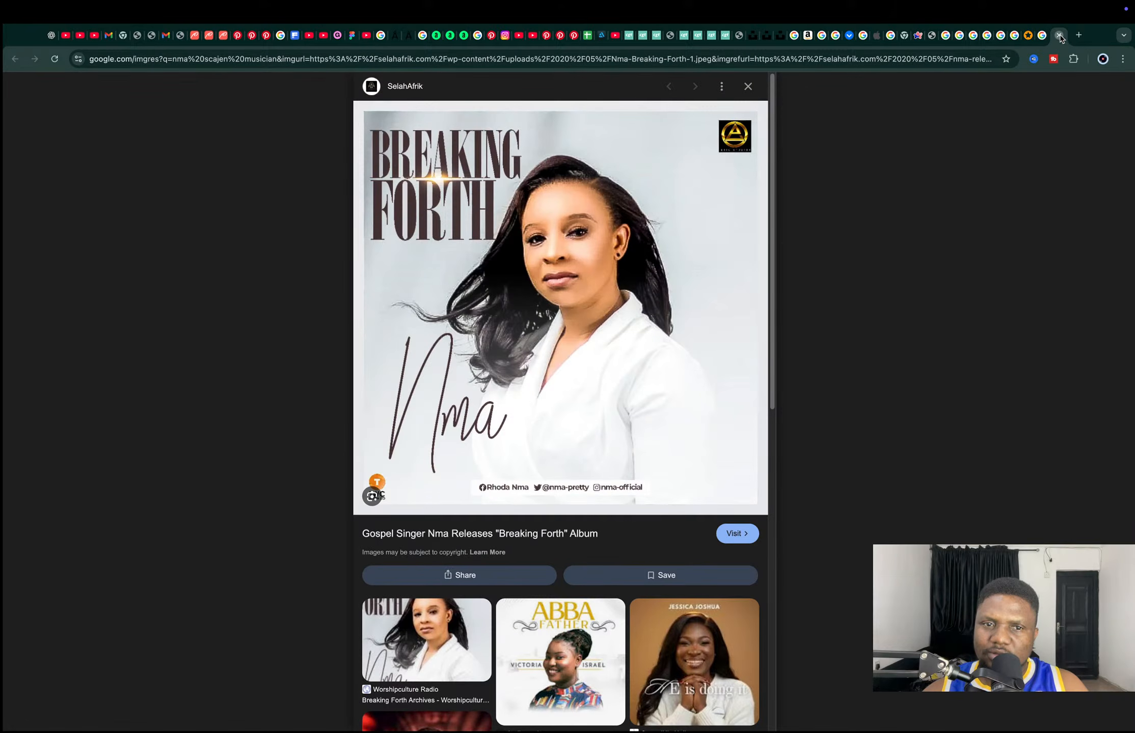
left_click(1059, 36)
left_click(1013, 38)
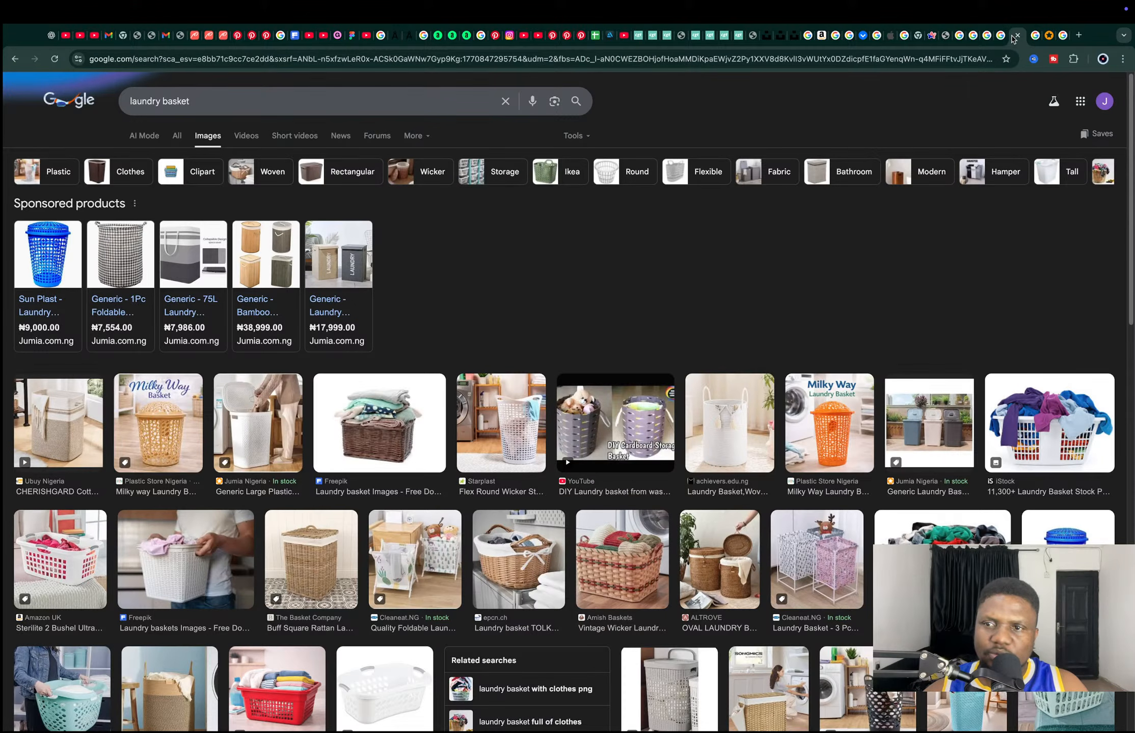
left_click(1002, 38)
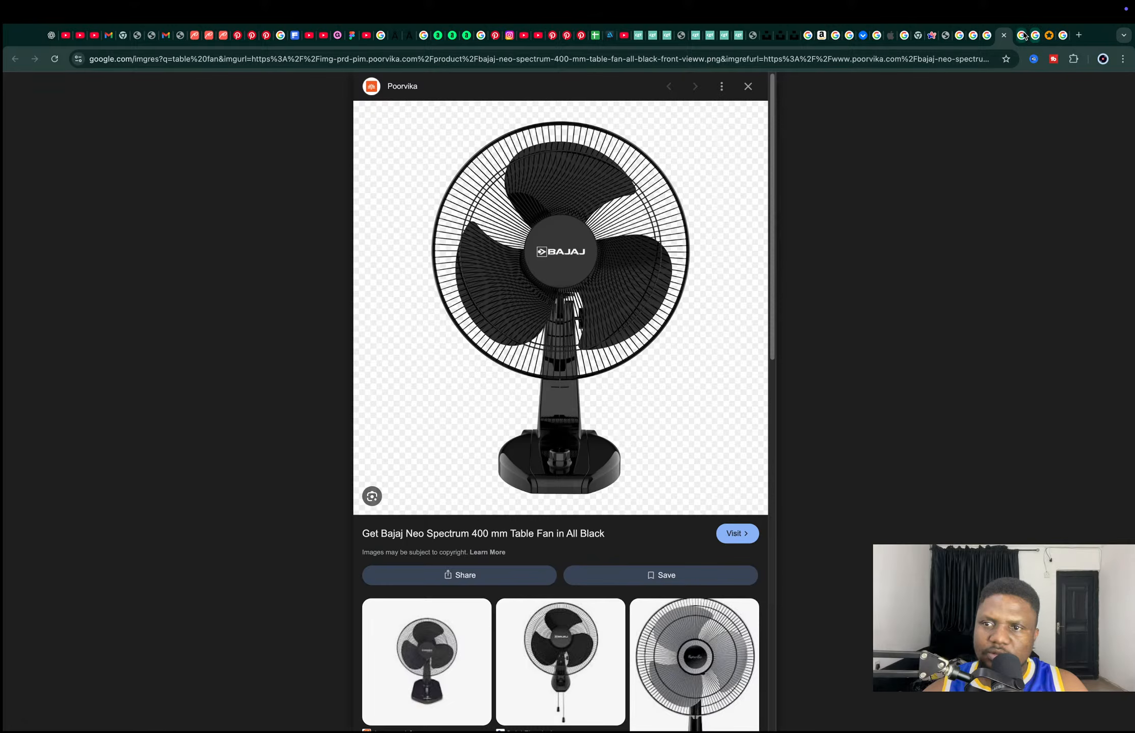
left_click(1024, 35)
left_click(1035, 36)
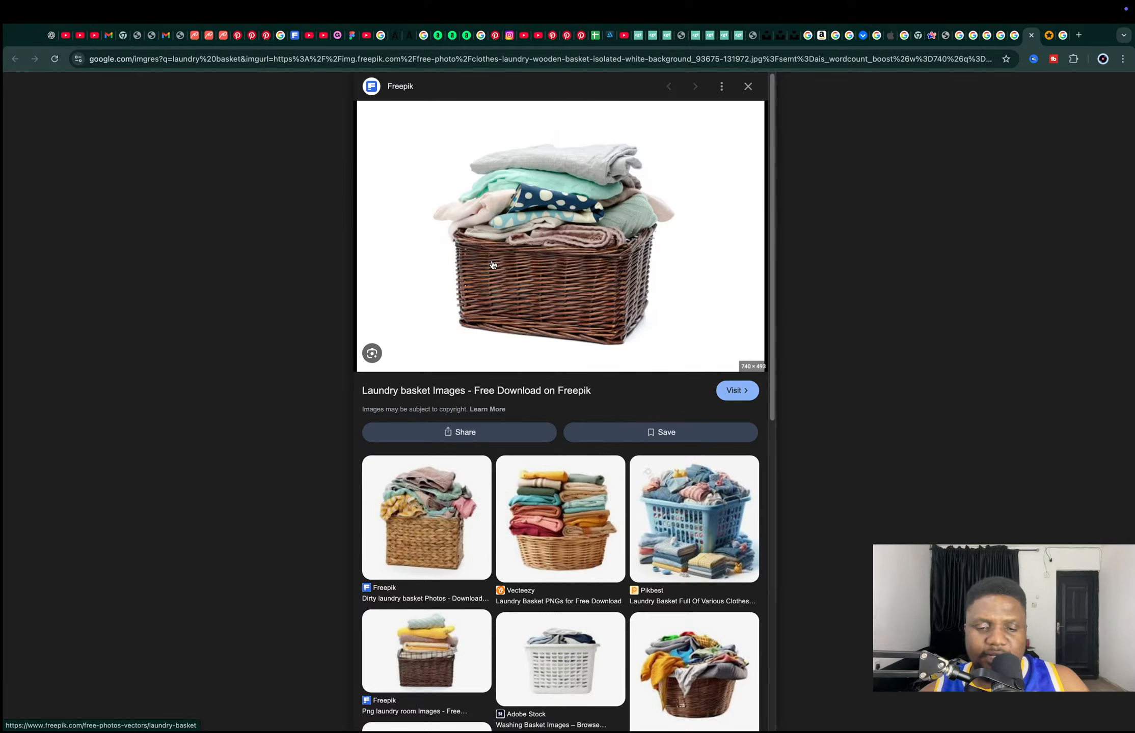
Switch to Blender and orbit around the default scene
key("super+Tab")
key("super+Tab")
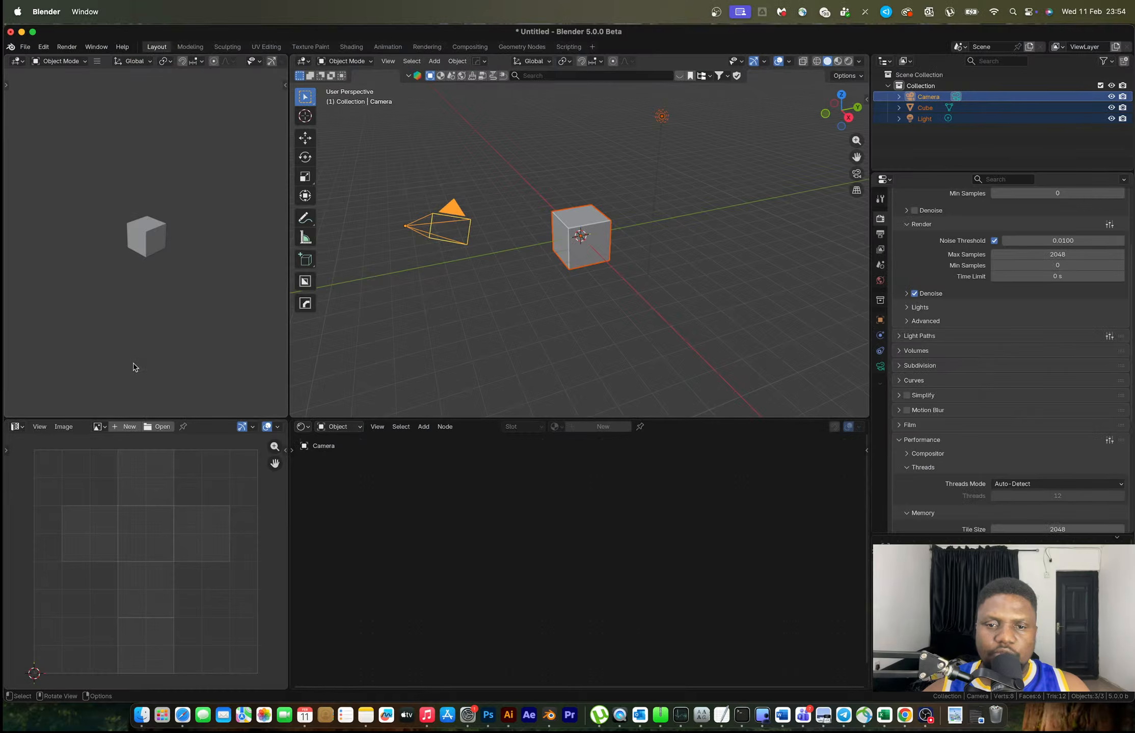
scroll(581, 242, "down", 4)
middle_click_drag(580, 243, 562, 262)
Delete the default objects, add a new cube, and raise its mesh along Z onto the ground
scroll(595, 253, "up", 3)
key("Delete")
key("shift+a")
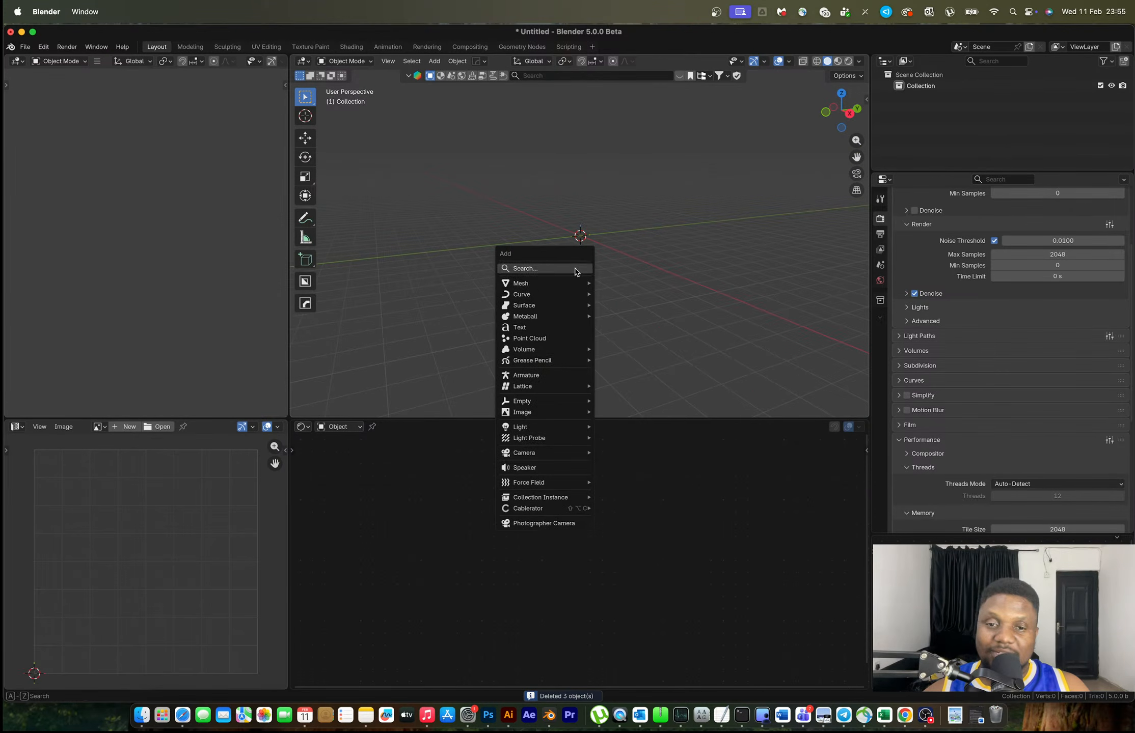
mouse_move(580, 284)
left_click(638, 294)
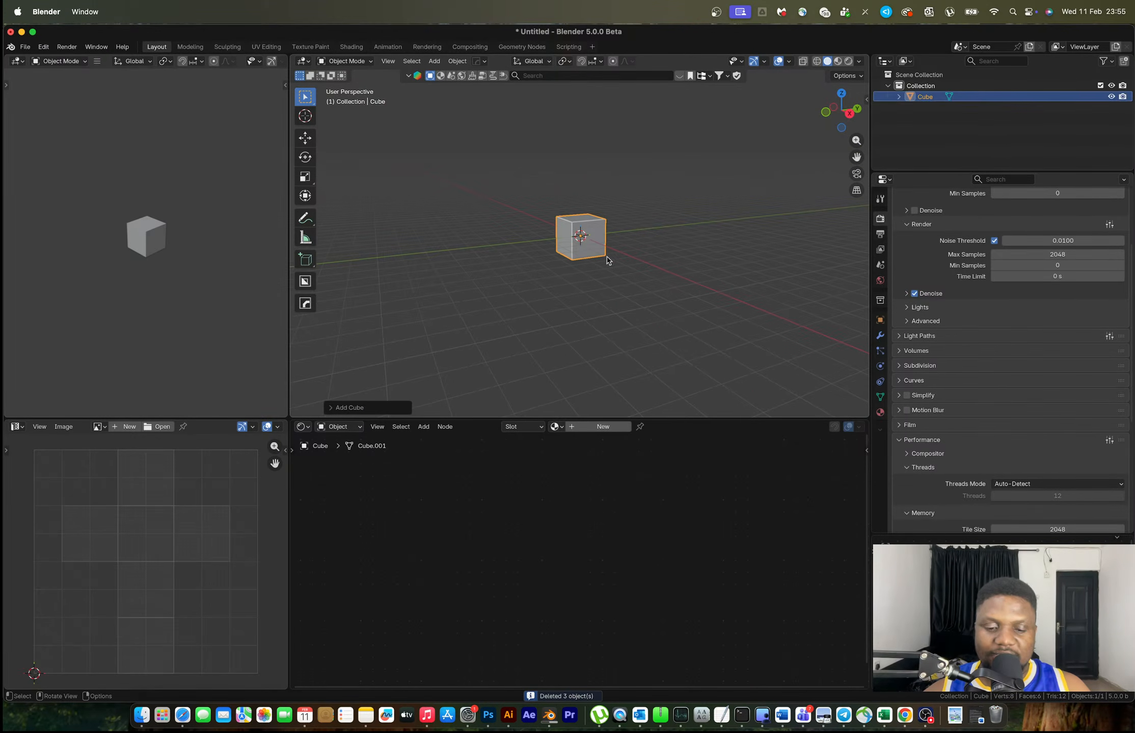
scroll(607, 257, "up", 3)
key("Tab")
key("g")
key("z")
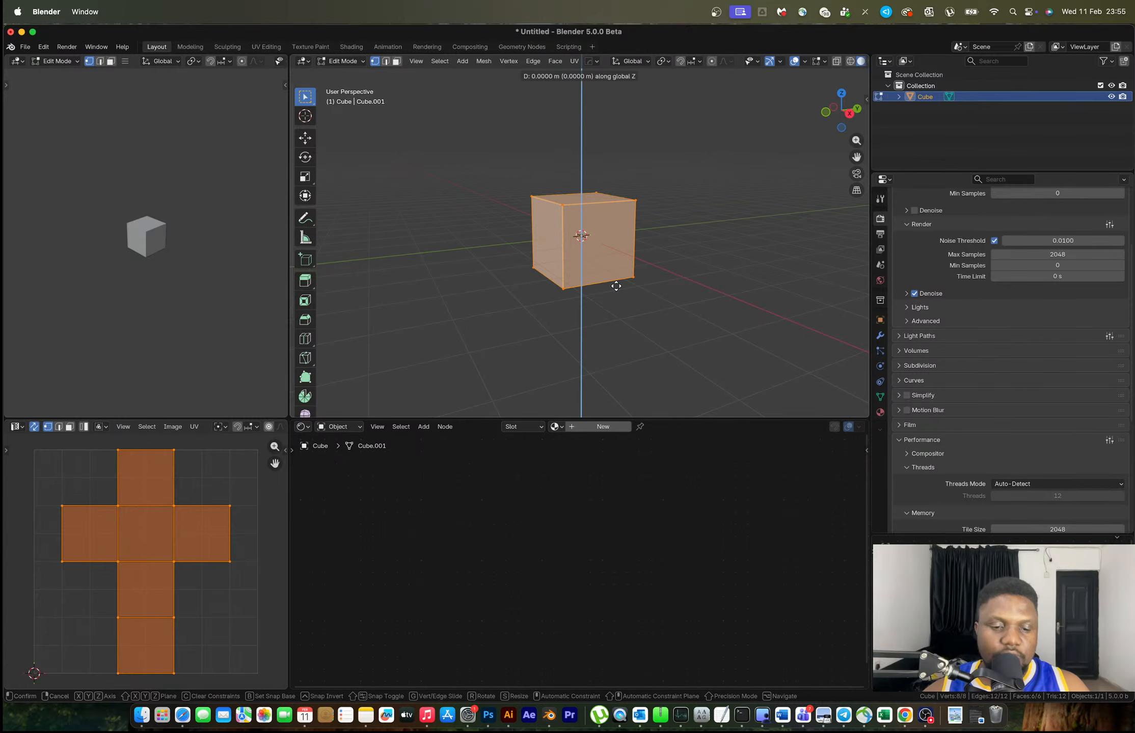
left_click(618, 268)
key("Tab")
Check the cube from the right view, leaving its size unchanged
middle_click_drag(621, 248, 709, 182)
left_click(839, 115)
scroll(623, 321, "up", 4)
key("s")
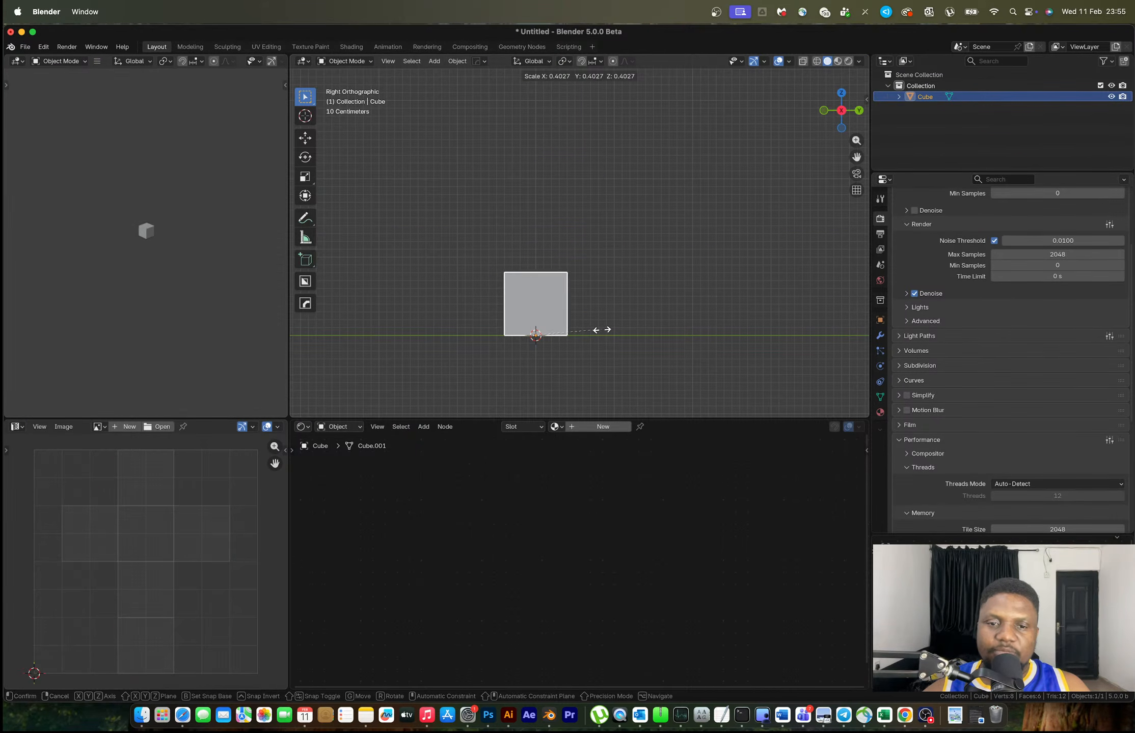
right_click(597, 329)
Turn the bottom area into an Asset Browser on All Libraries and pick the Polygon.011 figure
left_click(302, 426)
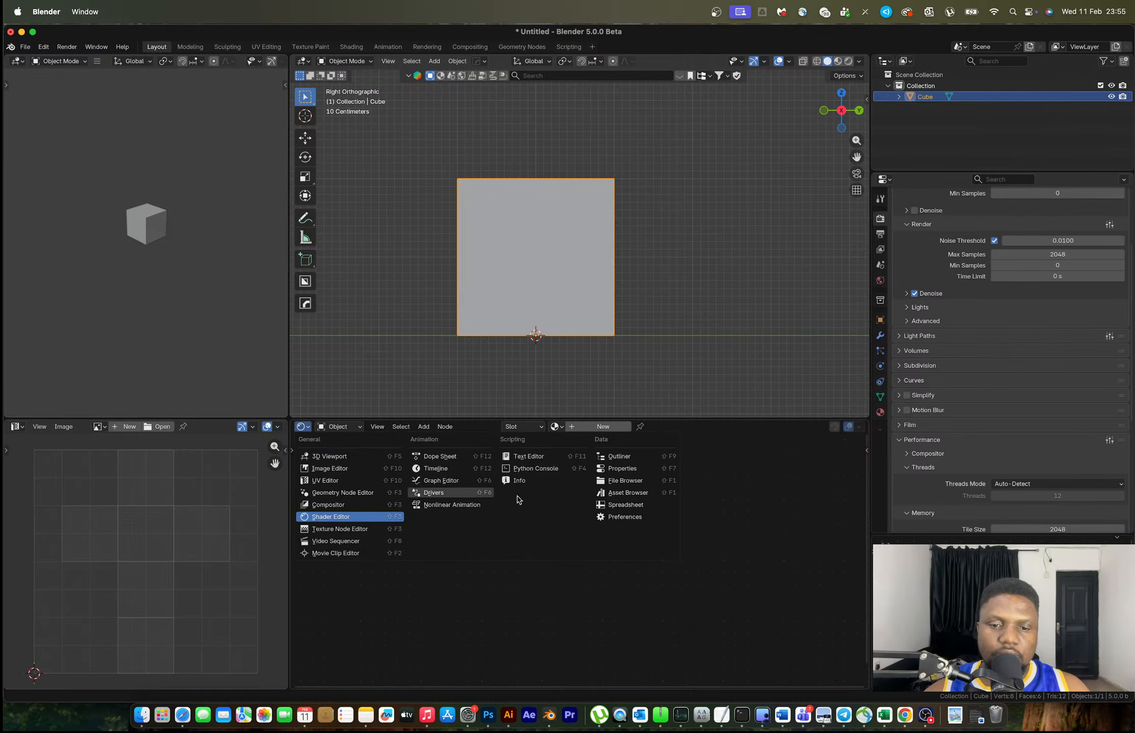
left_click(626, 493)
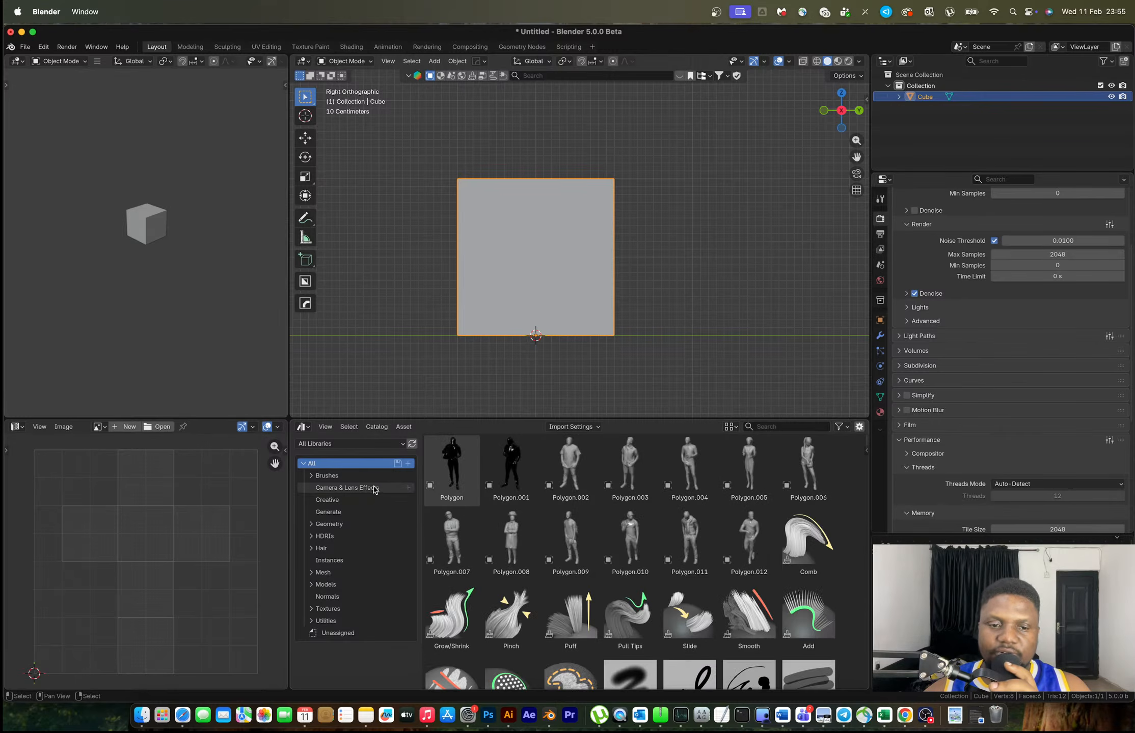
left_click(341, 445)
left_click(340, 536)
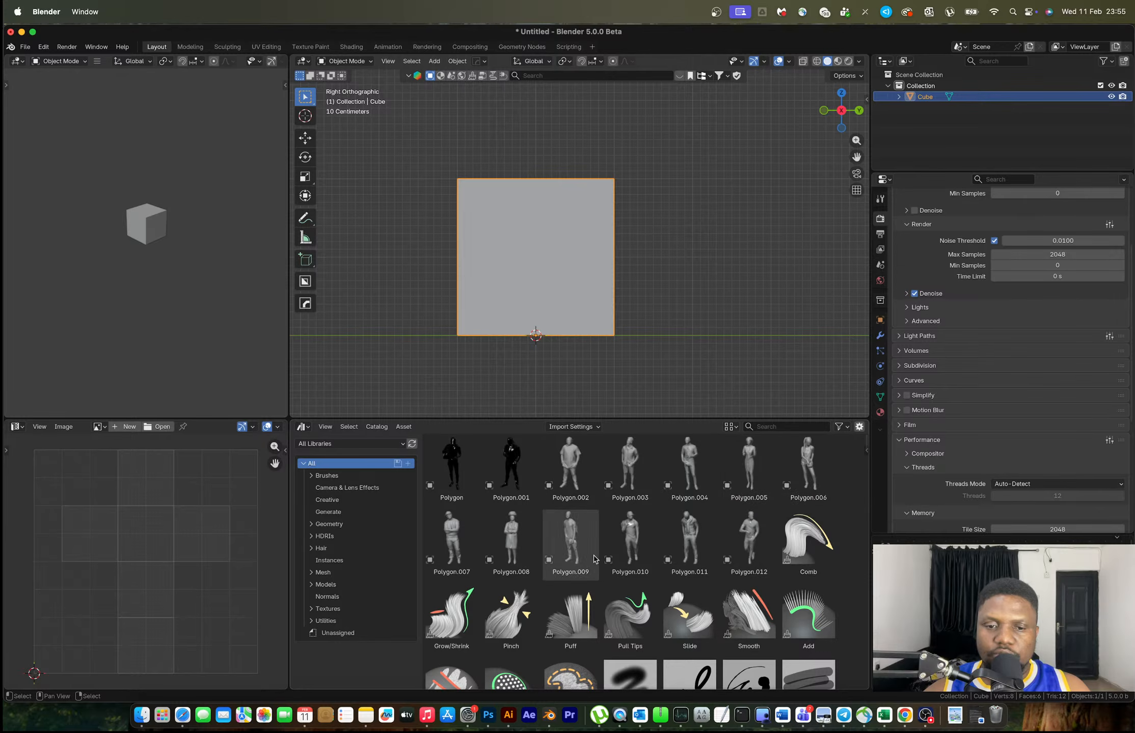
left_click(689, 539)
Place the Polygon.011 figure at the world origin, then move it along X beside the cube
left_click_drag(690, 534, 662, 316)
key("shift+s")
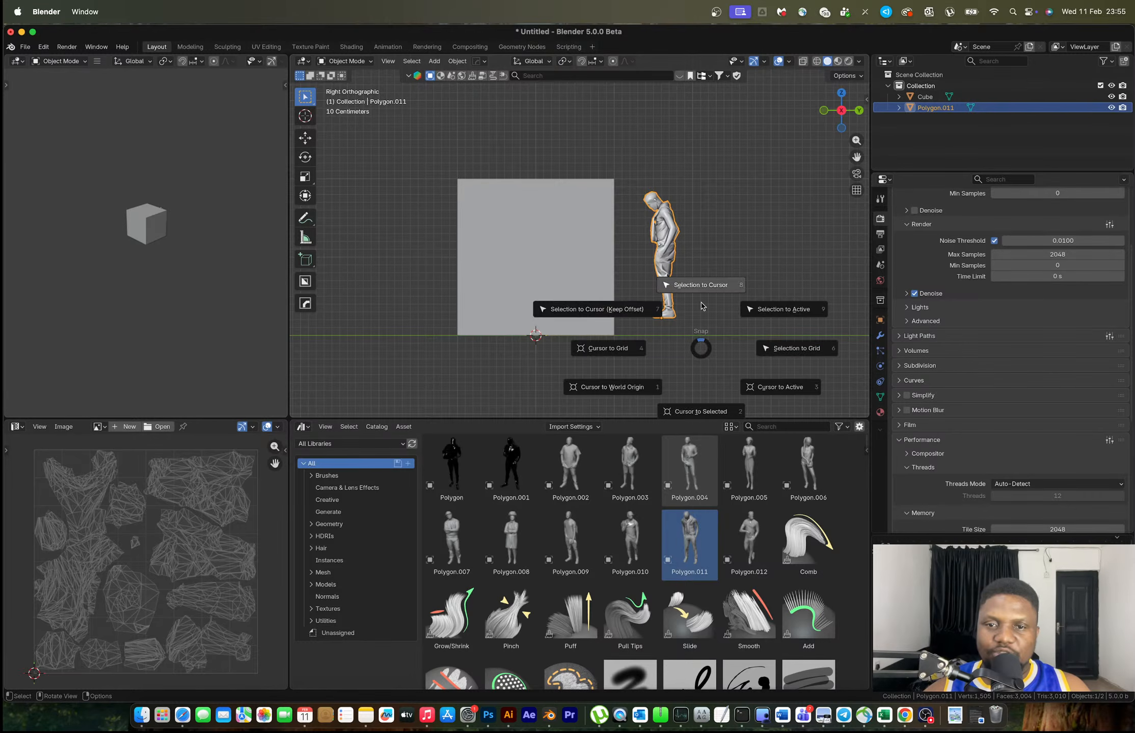
left_click(701, 254)
left_click(823, 110)
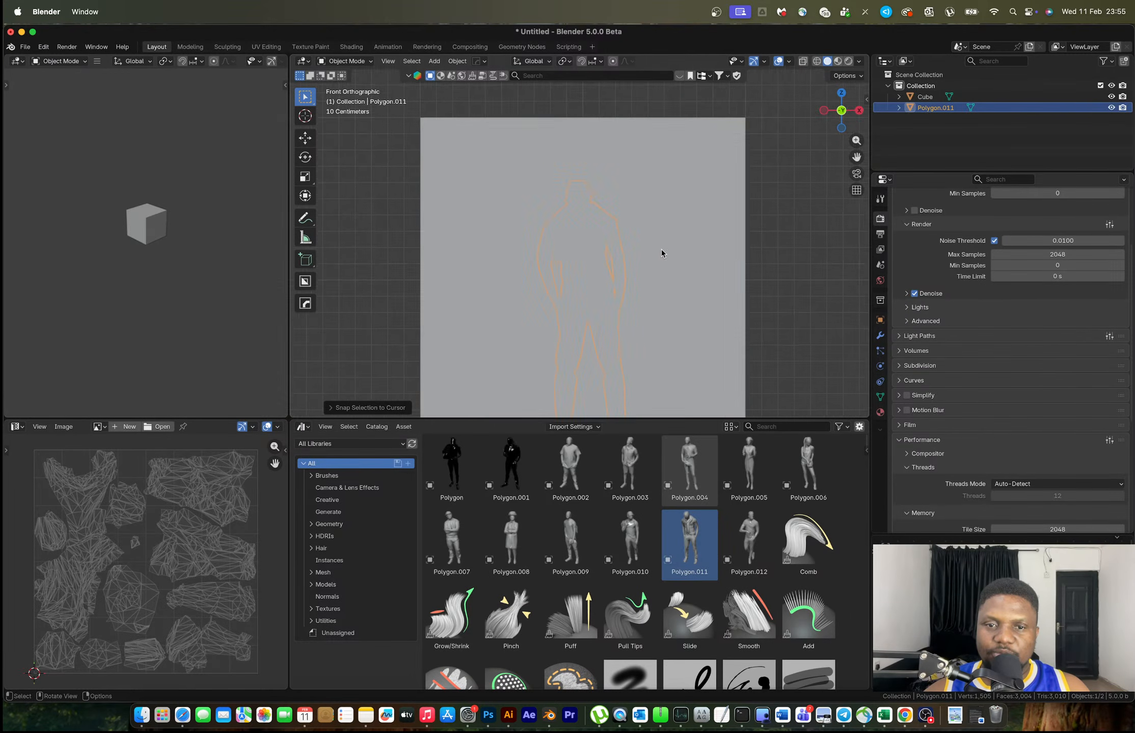
middle_click_drag(639, 306, 555, 284, "shift")
key("g")
key("x")
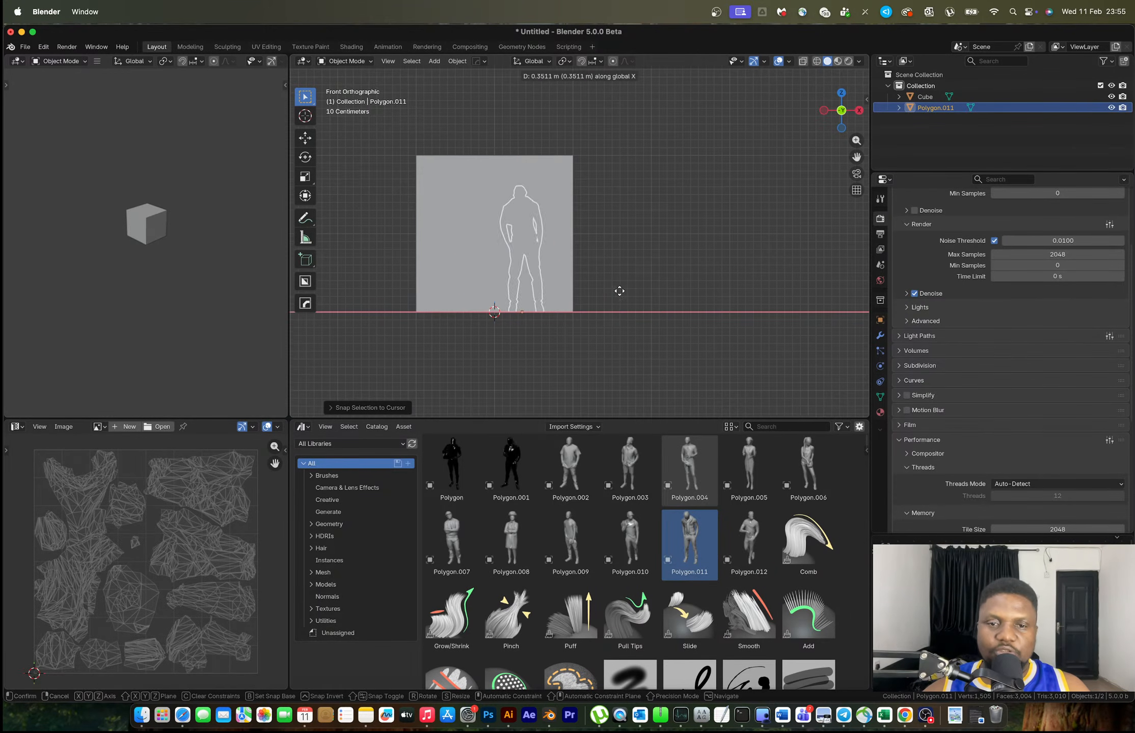
left_click(714, 299)
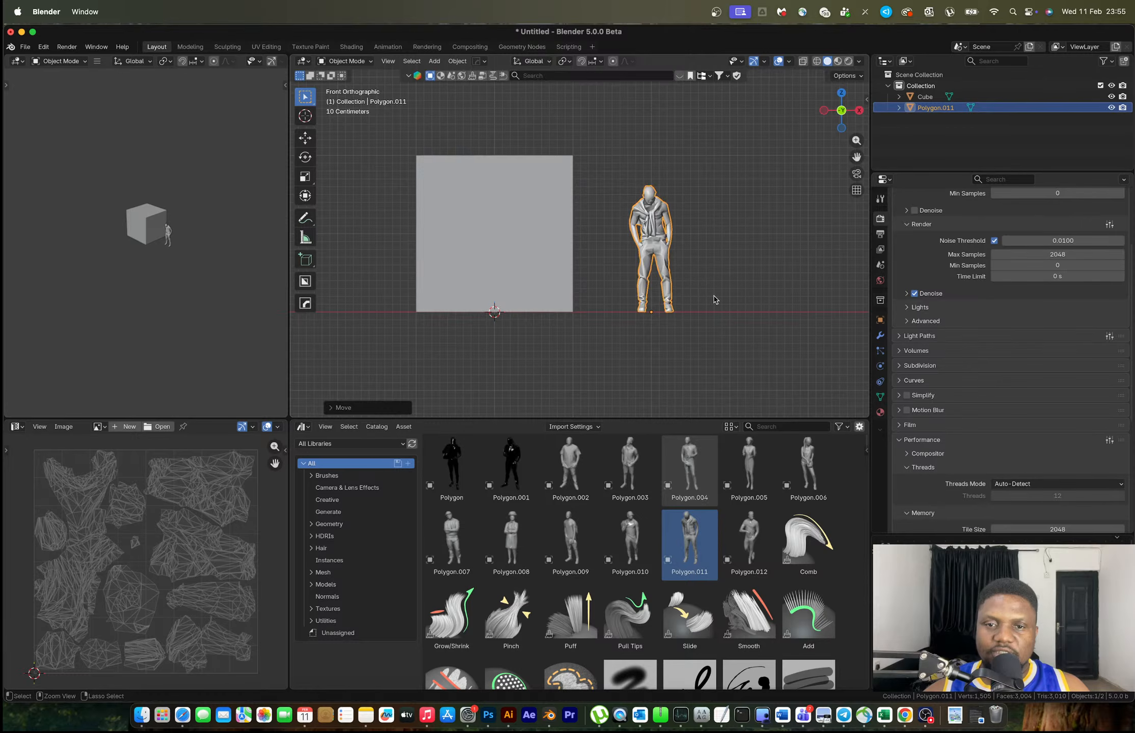
left_click(713, 298)
Shrink the cube and flatten its height into a lower box
left_click(566, 304)
key("s")
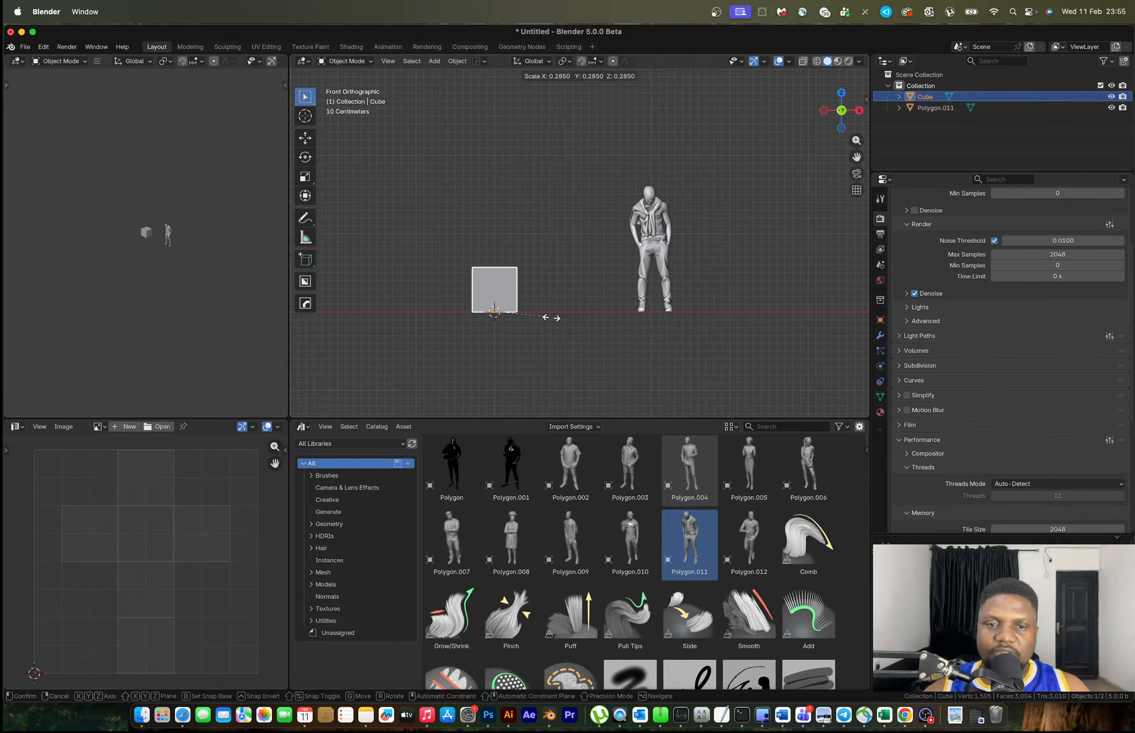
left_click(565, 308)
scroll(554, 296, "up", 4)
middle_click_drag(554, 296, 616, 267, "shift")
key("s")
key("shift+z")
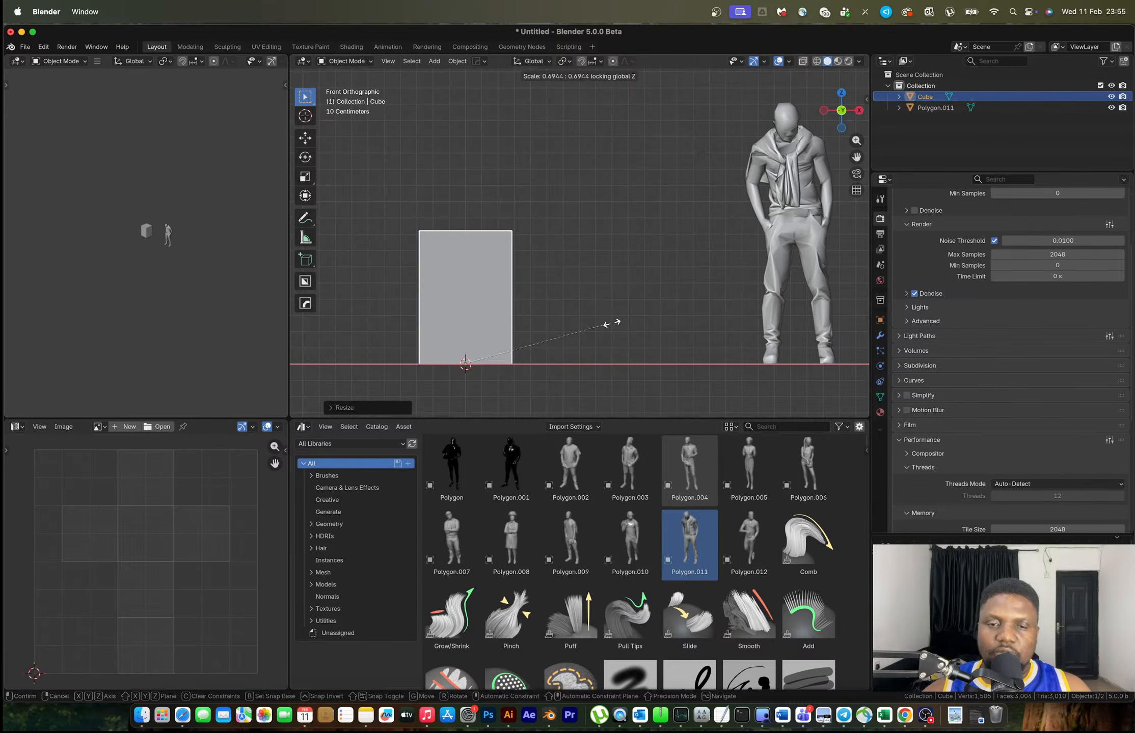
key("Escape")
key("s")
key("z")
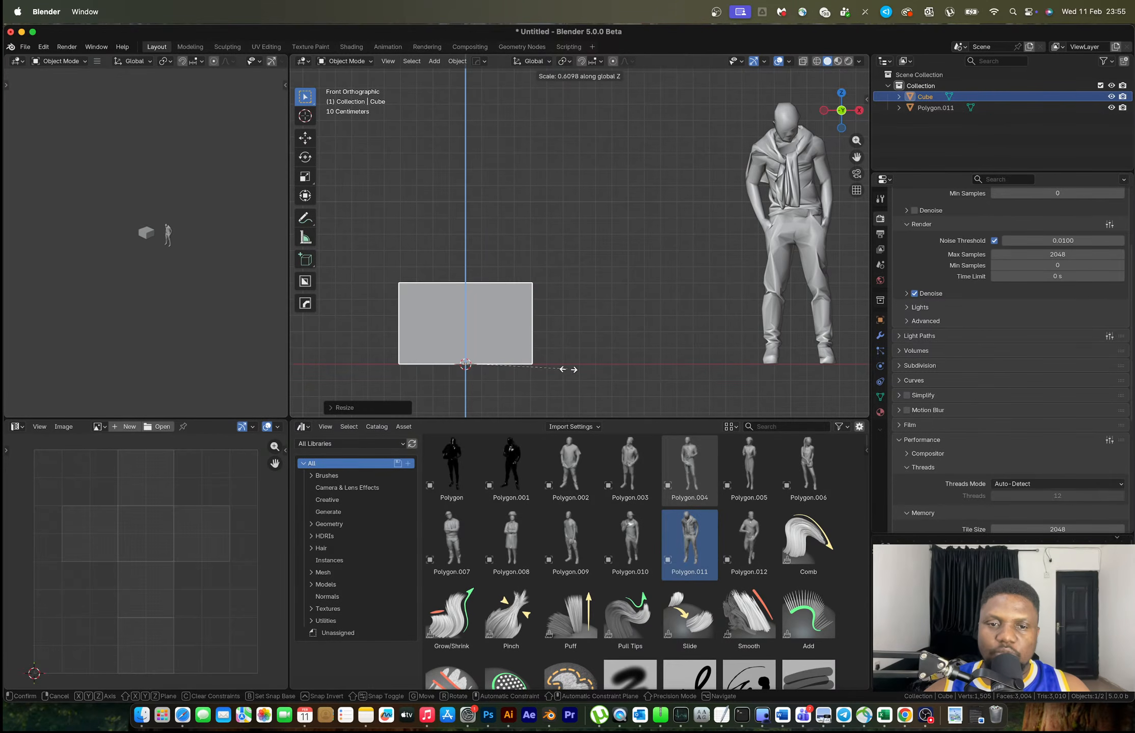
left_click(567, 371)
Scale the box down uniformly, view it in perspective, and start narrowing it along Y
key("s")
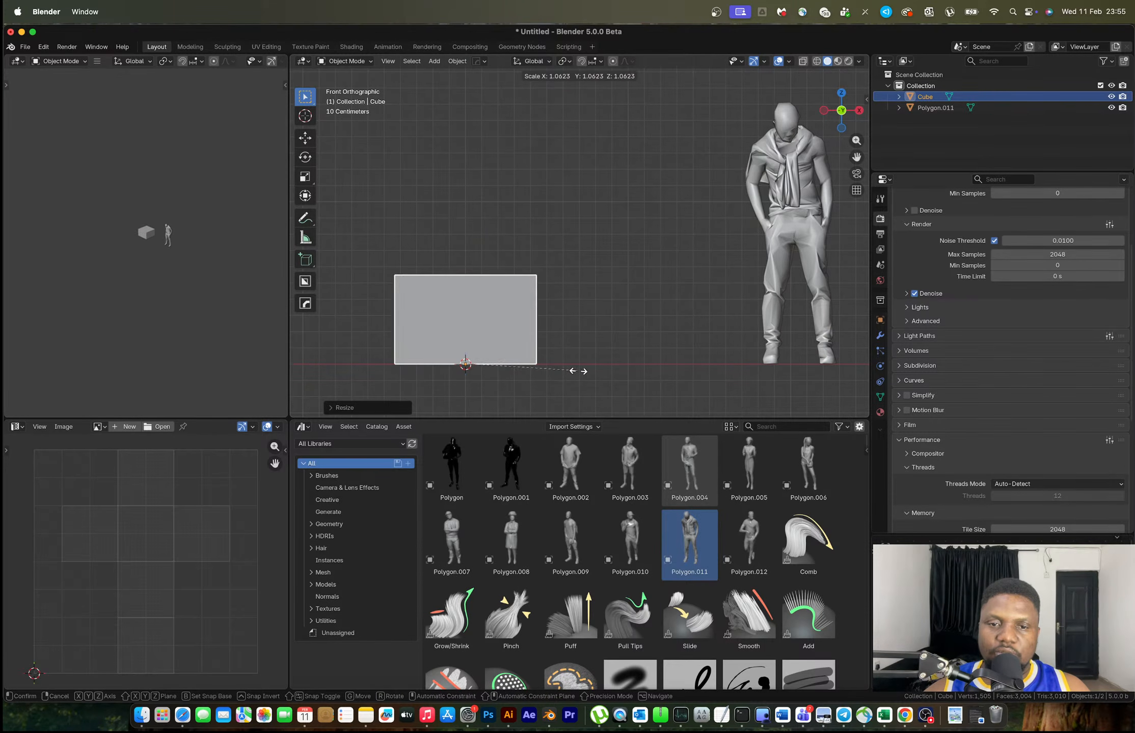
key("z")
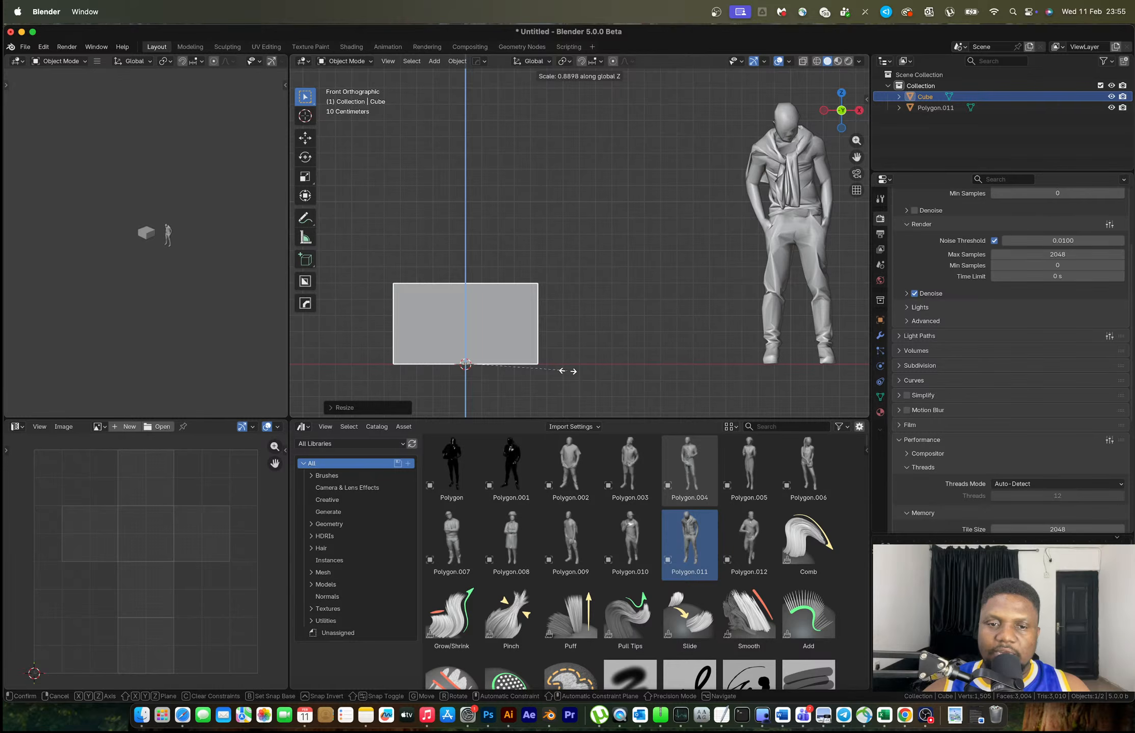
key("z")
key("z")
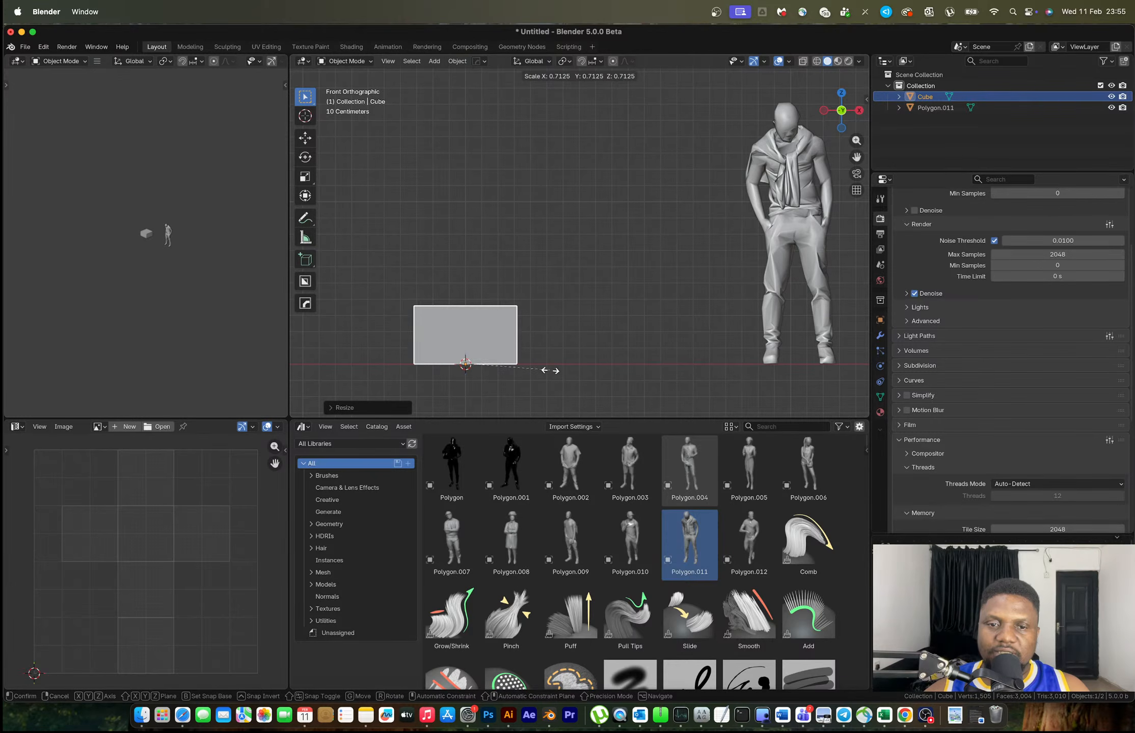
left_click(555, 371)
middle_click_drag(556, 370, 552, 312)
key("s")
key("y")
Finish narrowing the box along Y and delete its top face to open it
left_click(553, 329)
key("Tab")
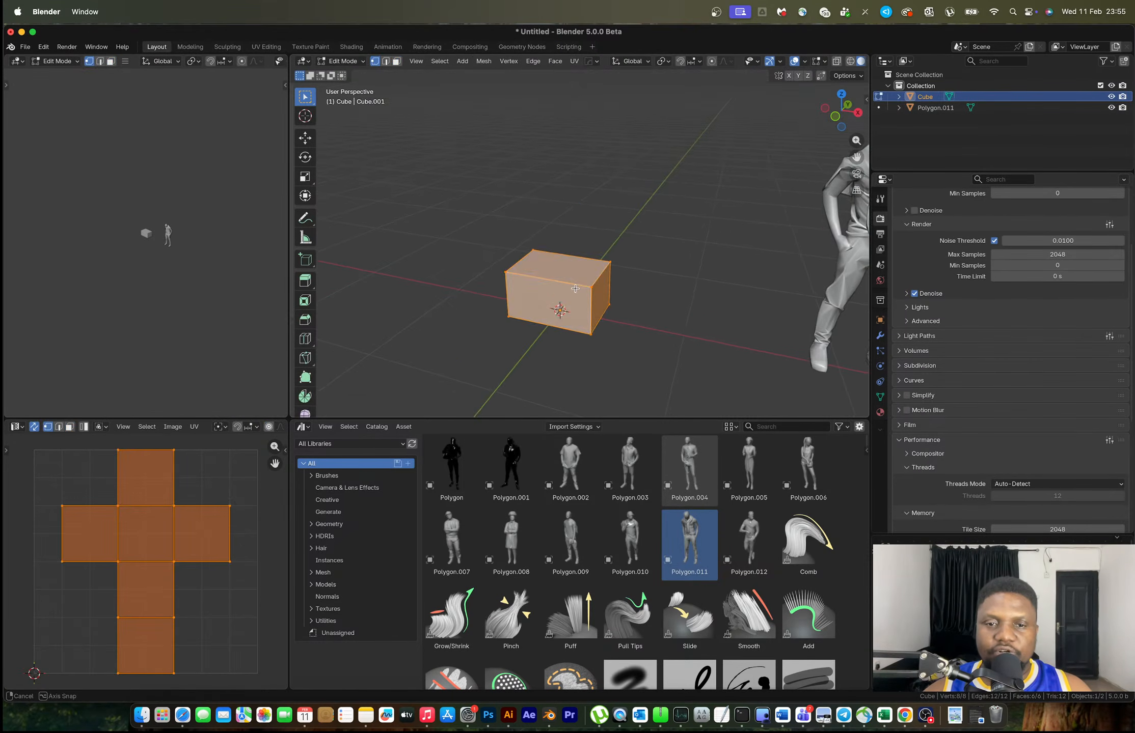
key("3")
left_click(565, 284)
key("x")
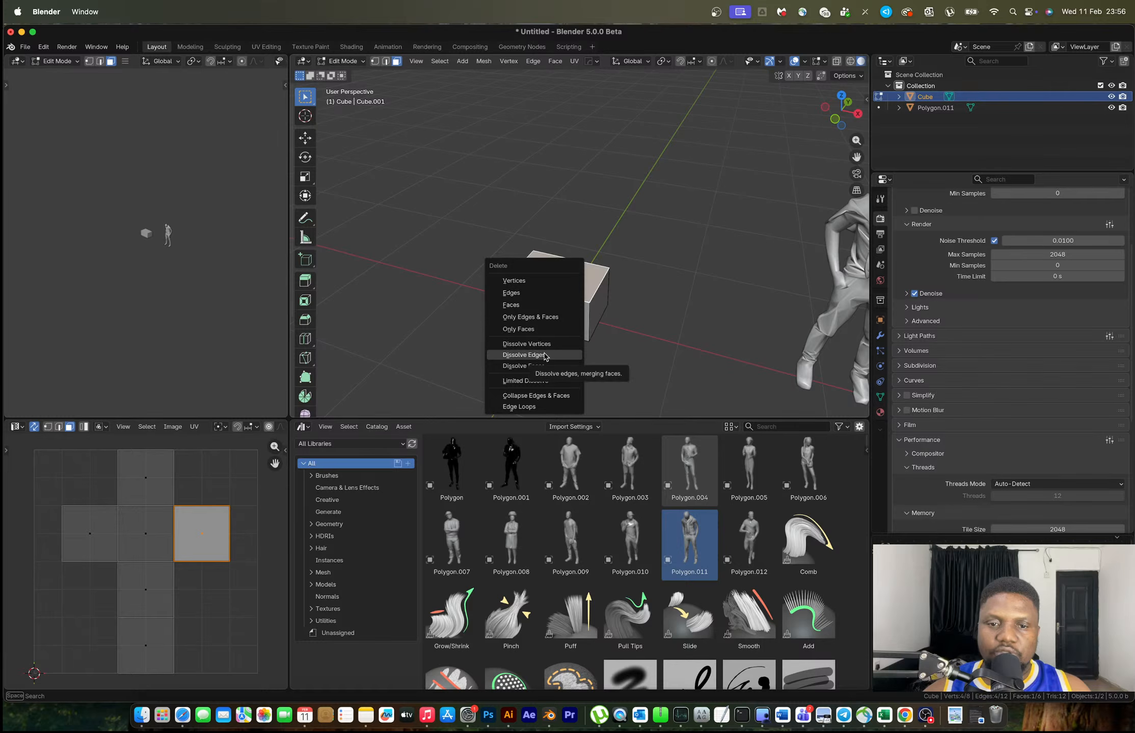
left_click(511, 304)
key("Tab")
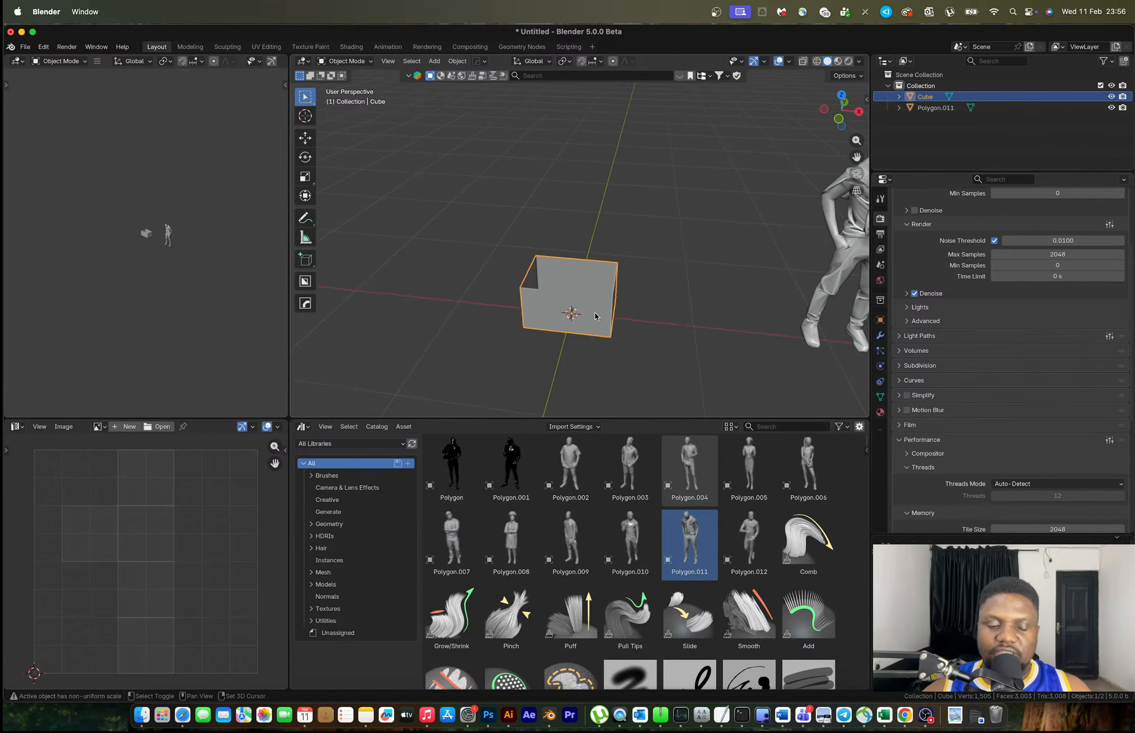
Duplicate the open box to the left and select a vertical edge of the copy for bevelling
key("shift+d")
left_click(484, 304)
key("Tab")
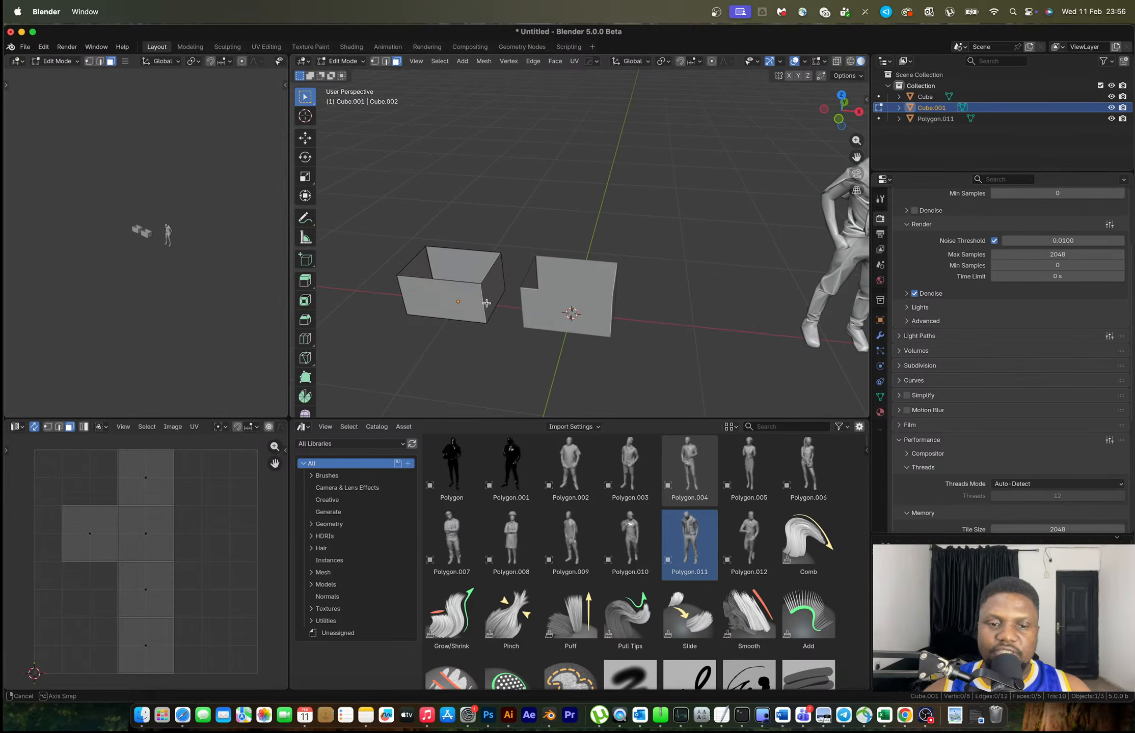
key("2")
left_click(504, 275, "shift")
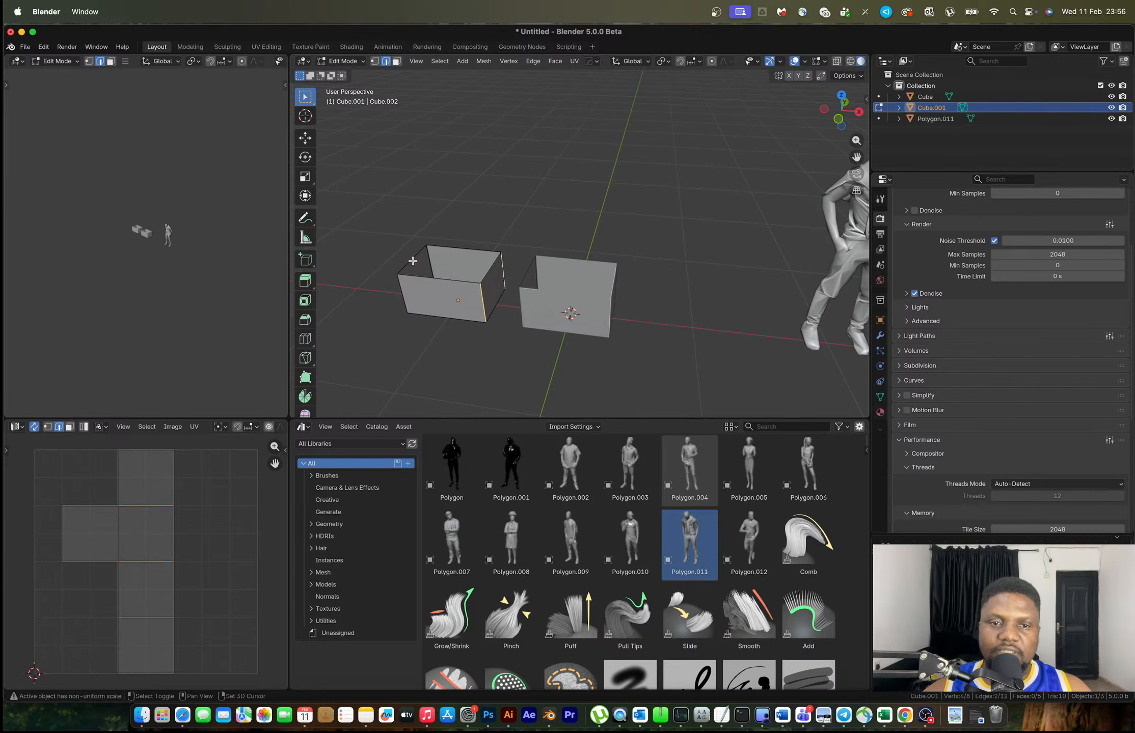
key("ctrl+b")
scroll(575, 354, "up", 3)
key("Escape")
key("Tab")
Apply the copy's scale and bevel its four vertical corners into rounded ones
key("ctrl+a")
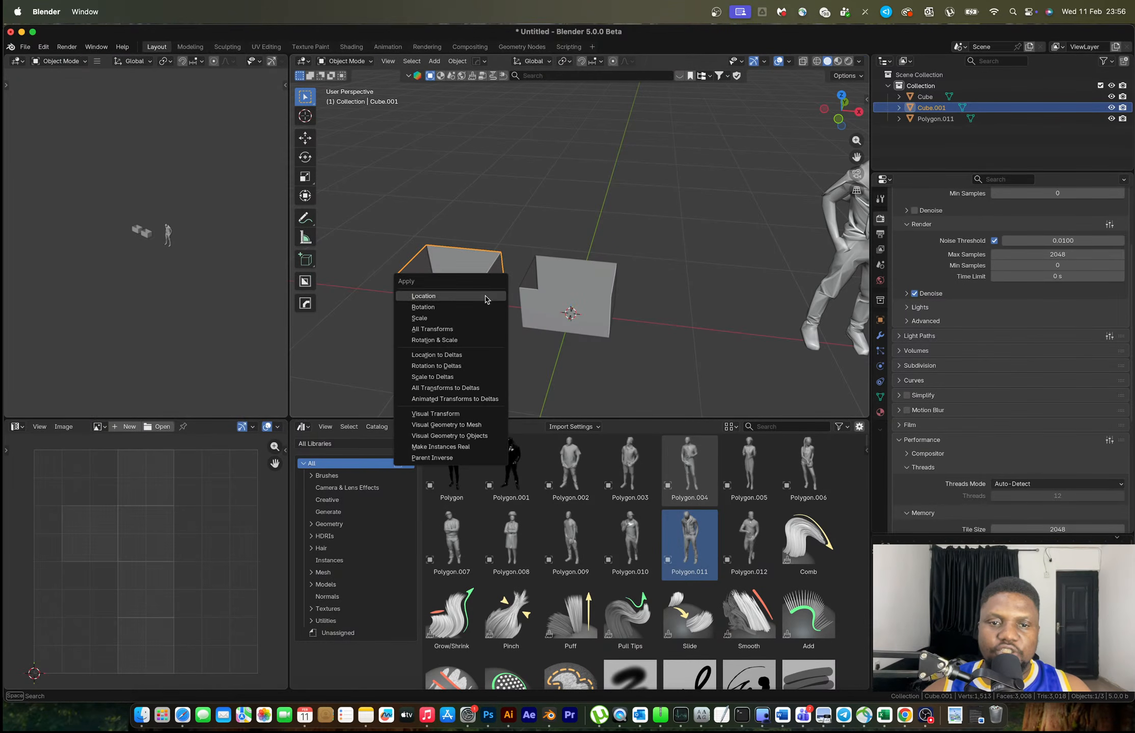
left_click(484, 324)
key("Tab")
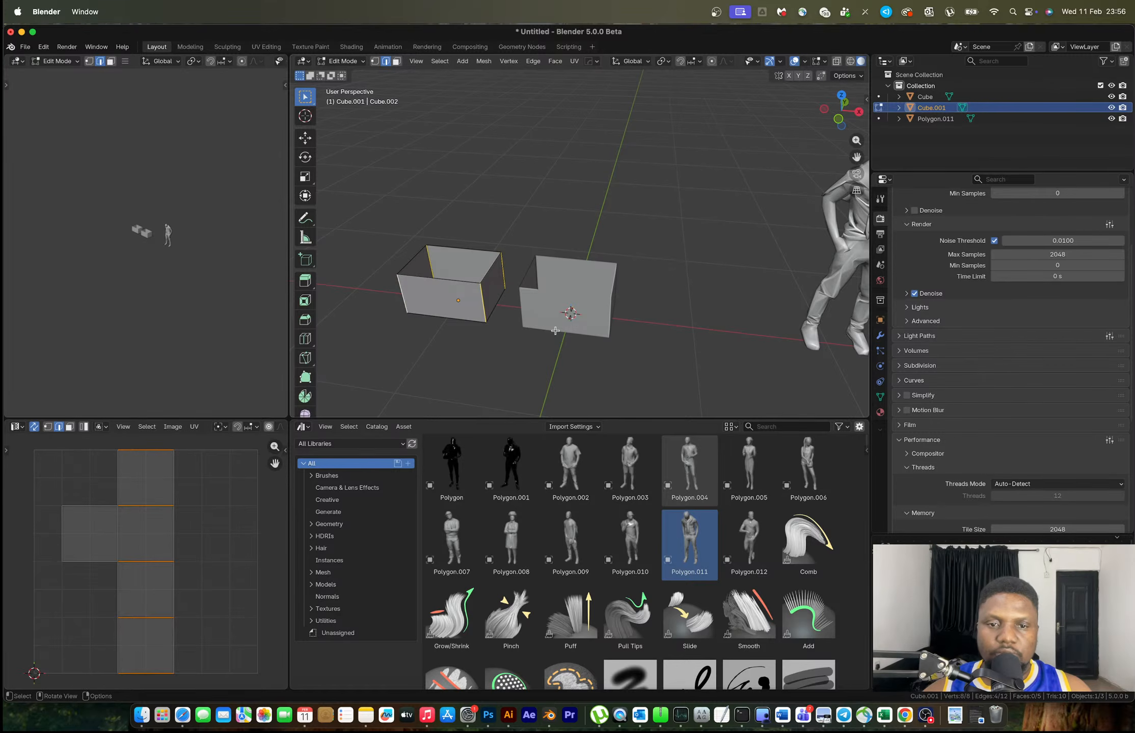
key("ctrl+b")
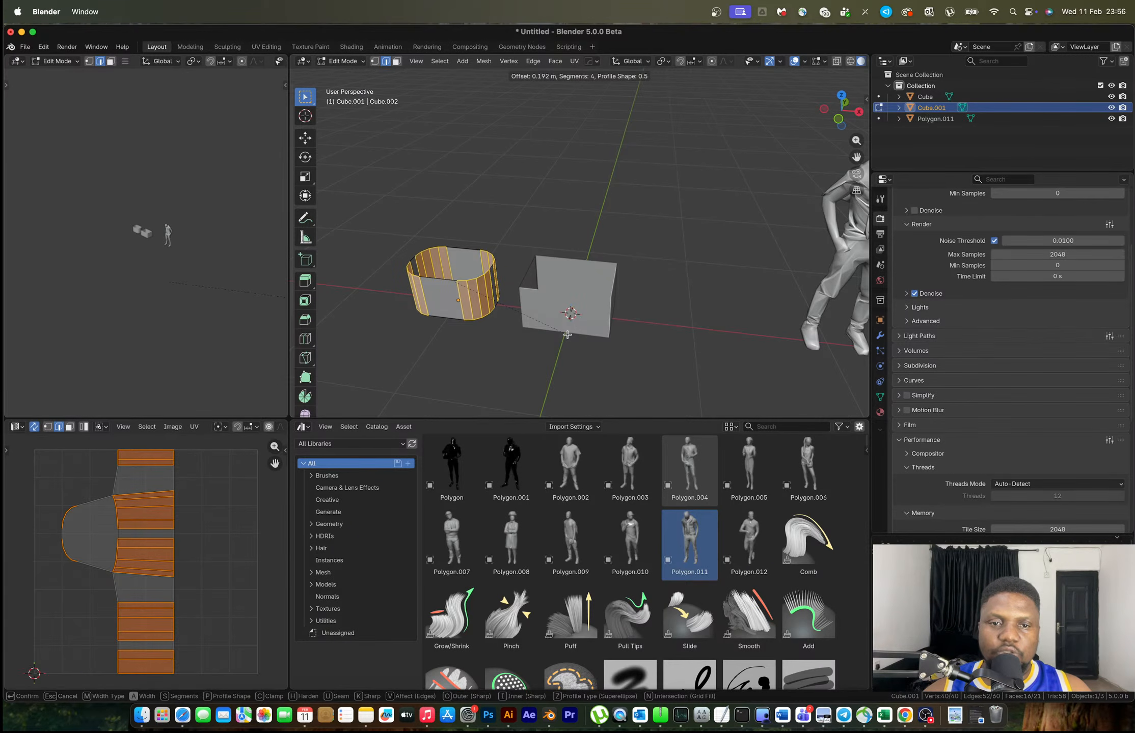
left_click(567, 335)
key("Tab")
Select the right-hand box, try bevelling its edges, and apply its scale
scroll(606, 275, "up", 5)
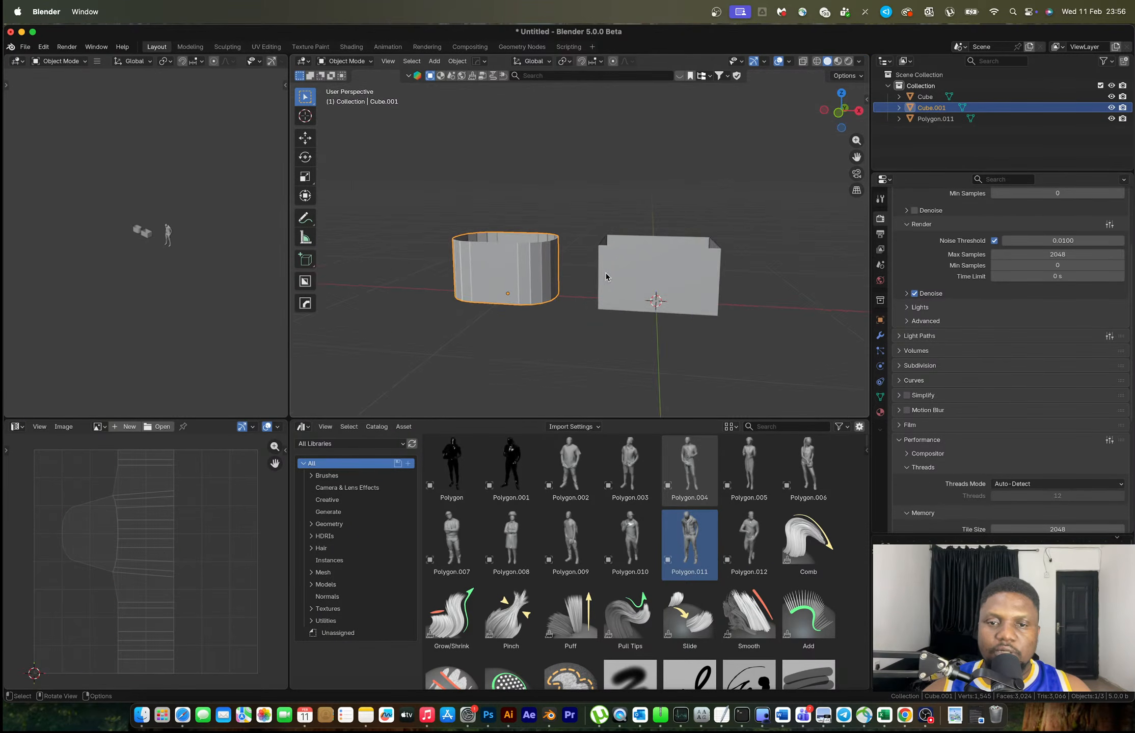
middle_click_drag(613, 284, 663, 299, "shift")
left_click(720, 324)
key("Tab")
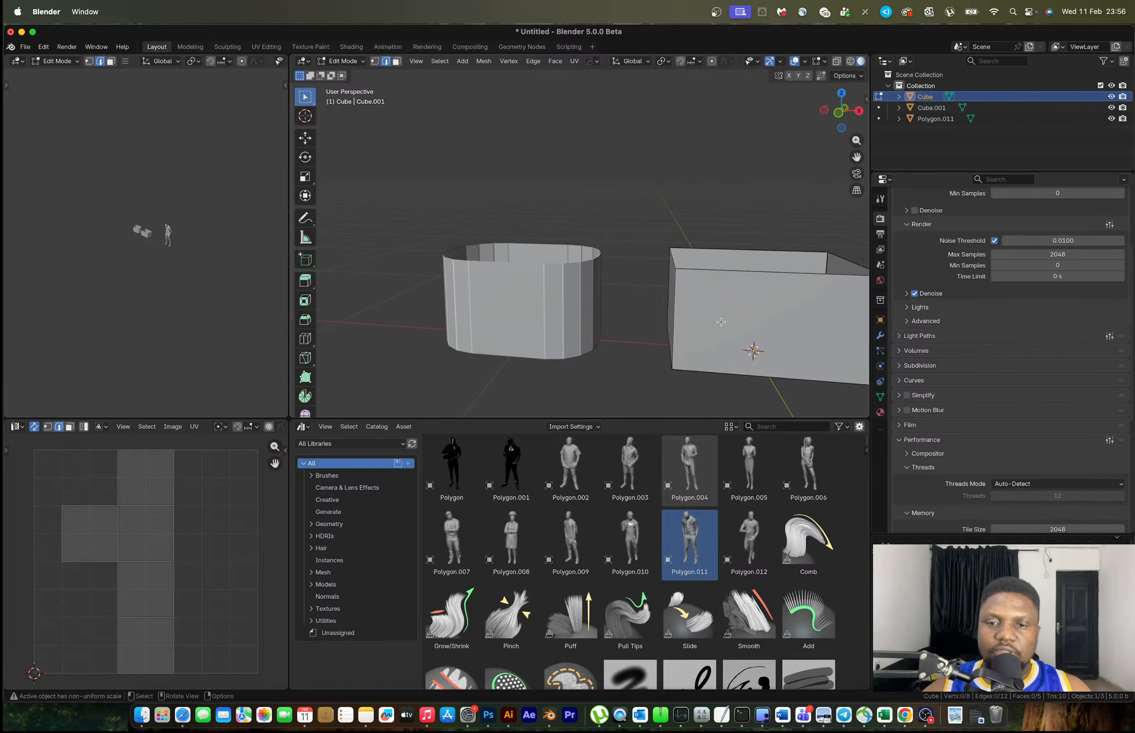
key("a")
key("ctrl+b")
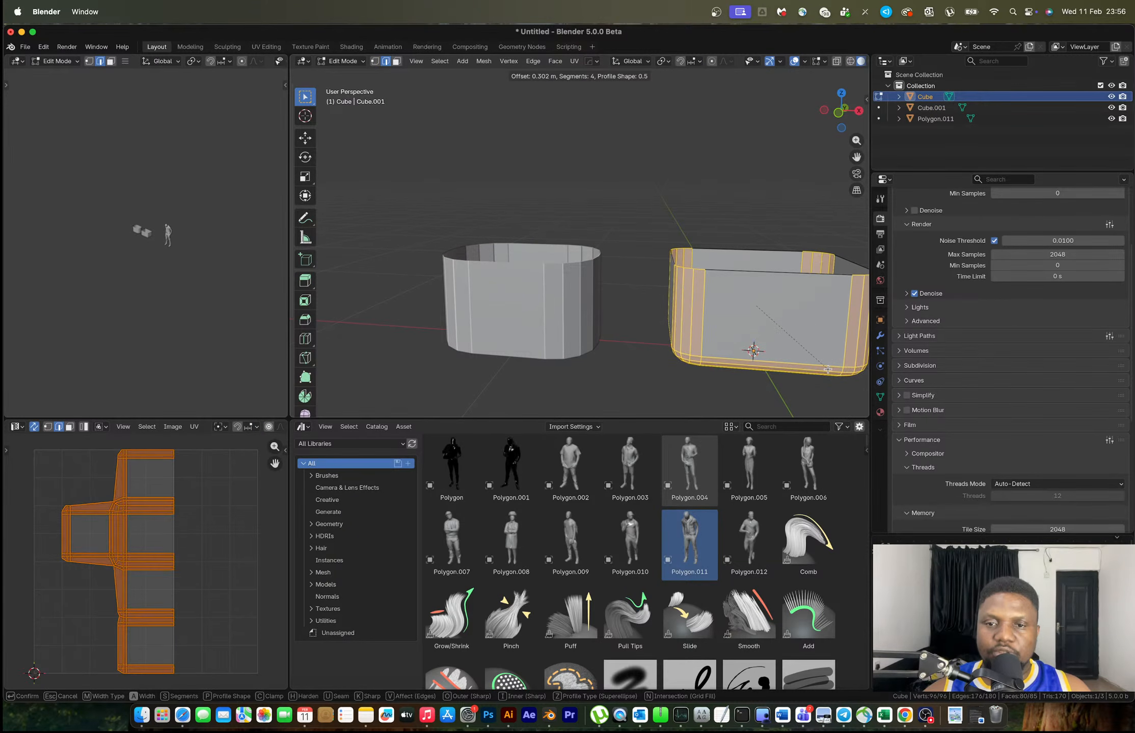
left_click(807, 354)
key("Tab")
key("ctrl+a")
left_click(793, 336)
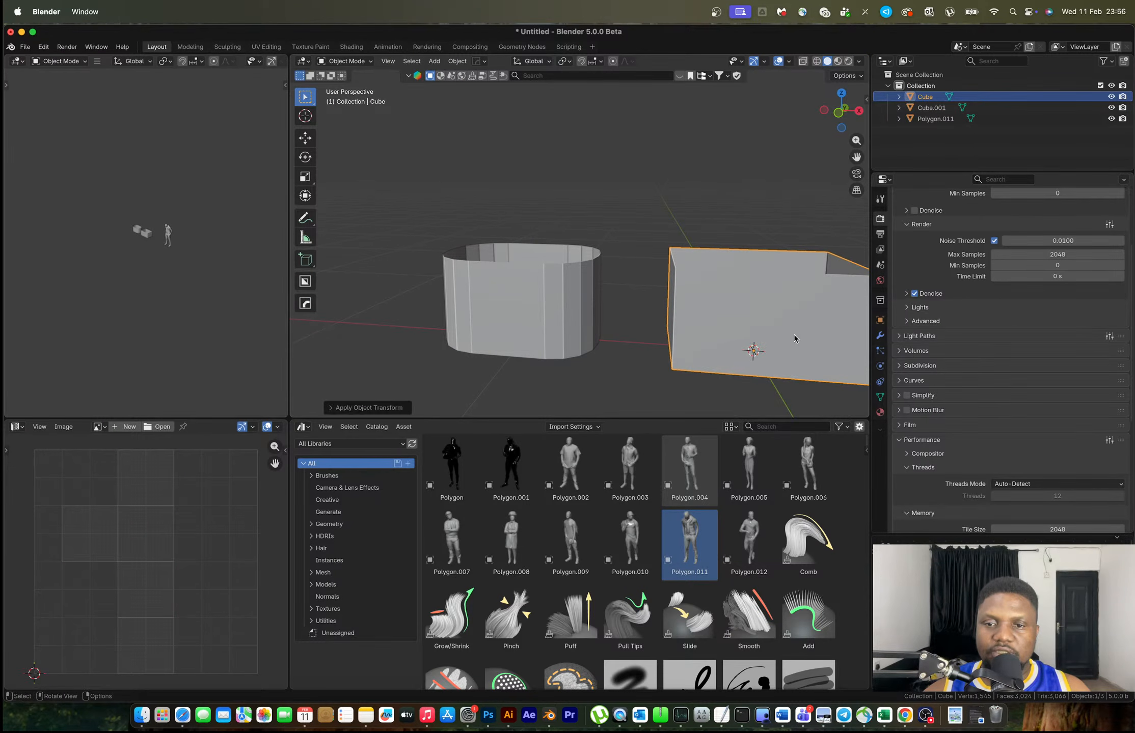
Duplicate the box along X to the far left, then reselect the right box for editing
scroll(755, 326, "down", 3)
key("shift+d")
key("x")
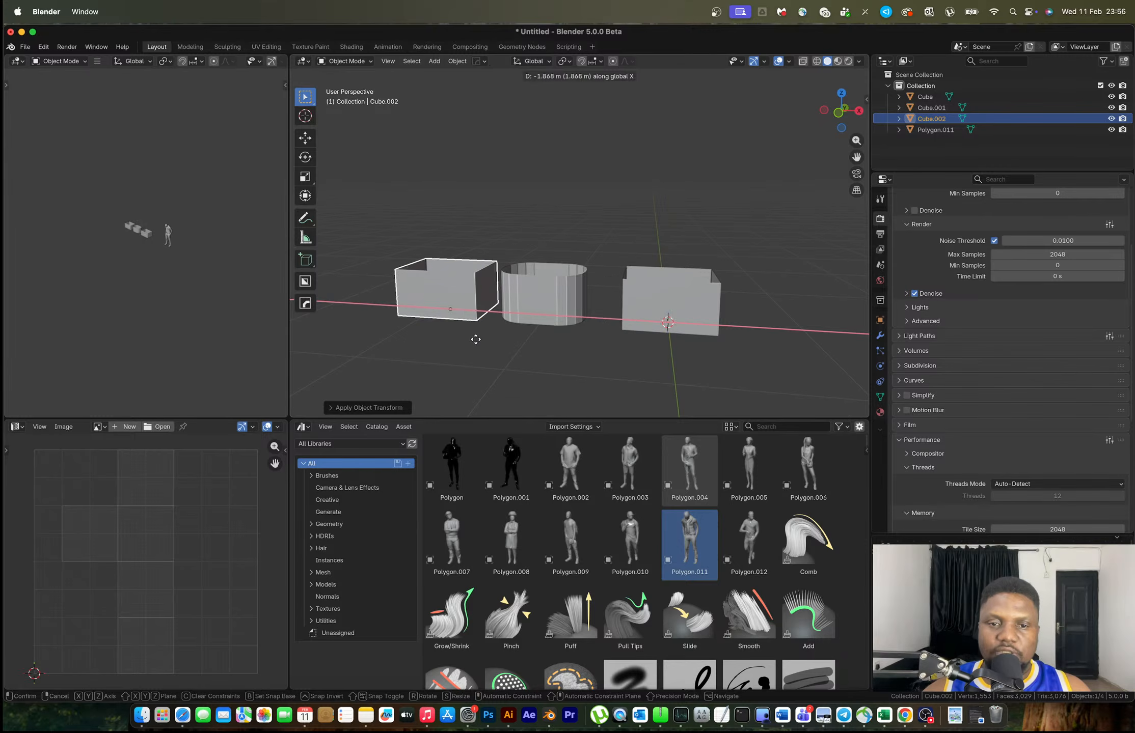
left_click(461, 330)
left_click(675, 310)
key("Tab")
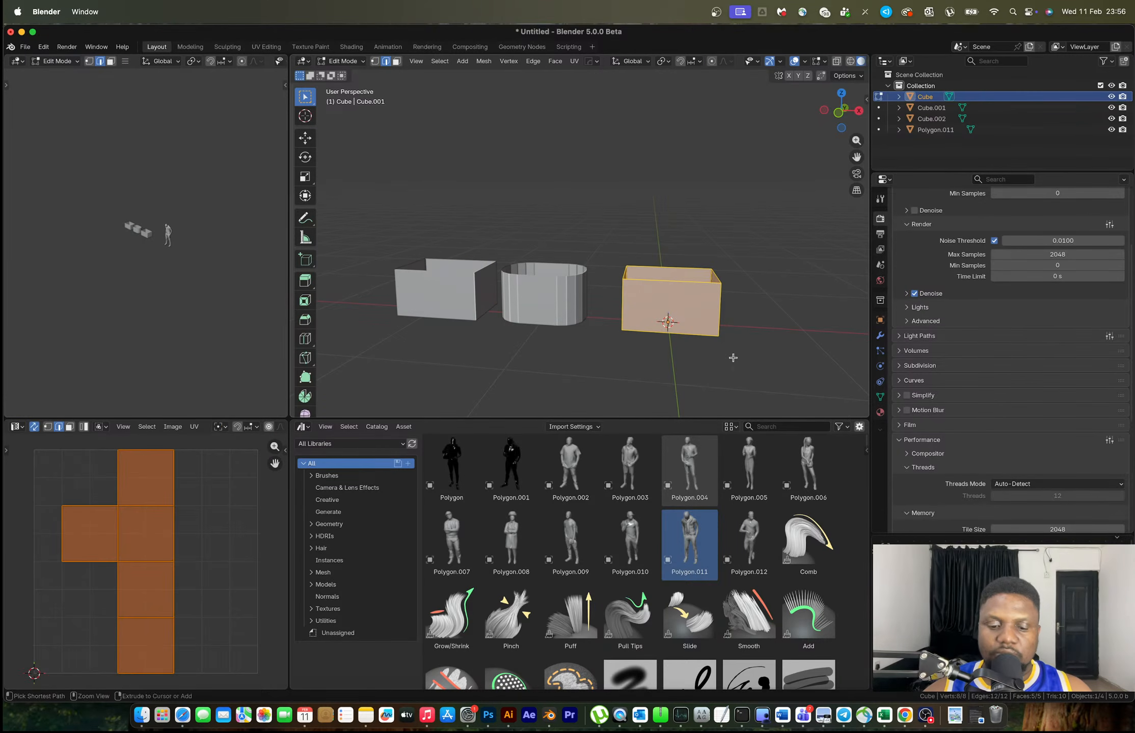
Bevel all the right box's edges and add vertical edge loops around it
key("ctrl+b")
scroll(769, 374, "up", 3)
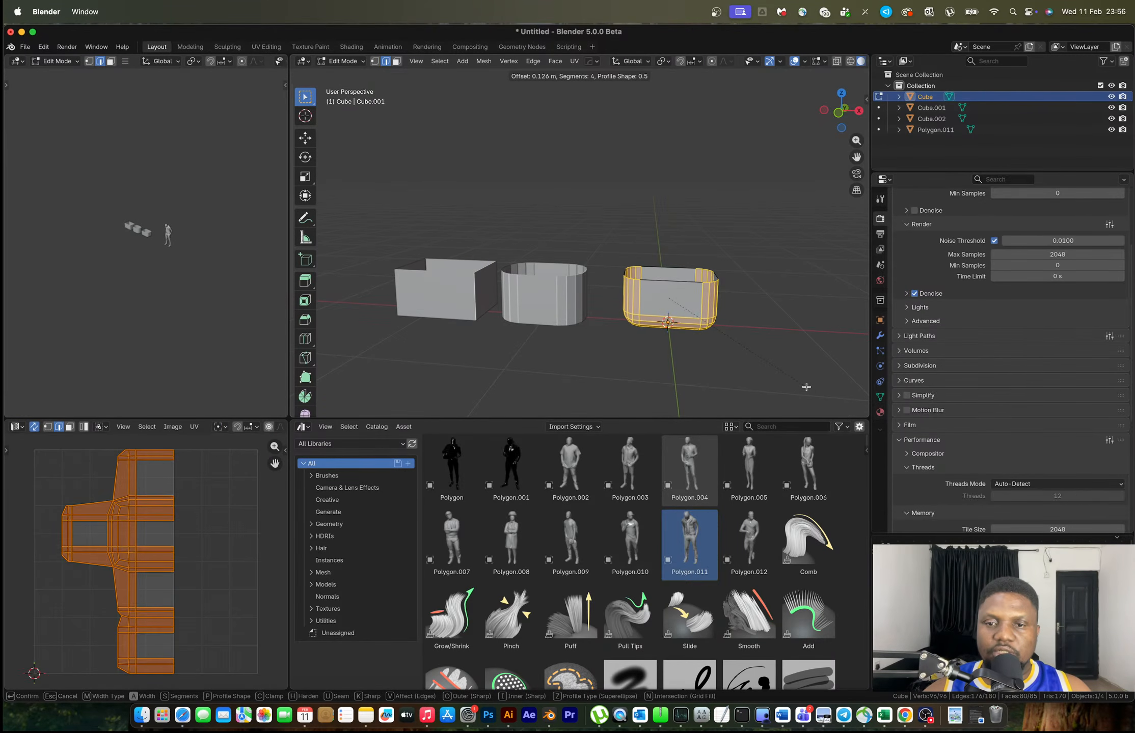
left_click(808, 390)
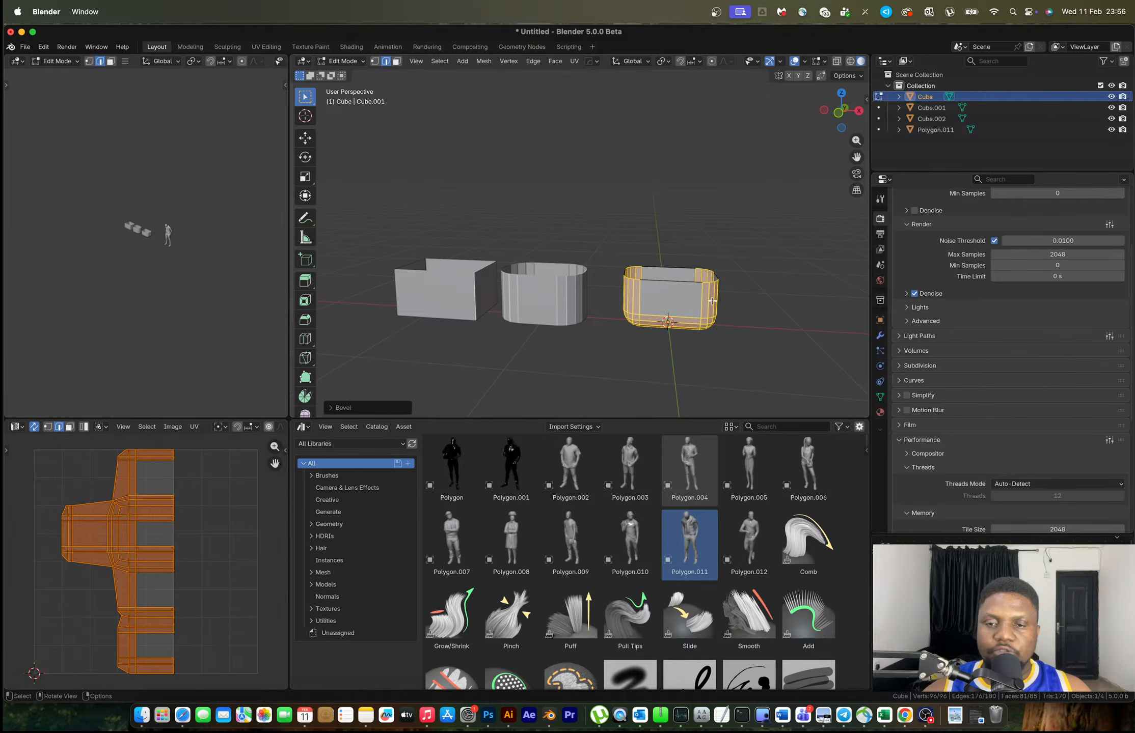
scroll(754, 351, "up", 2)
key("ctrl+r")
scroll(732, 321, "up", 5)
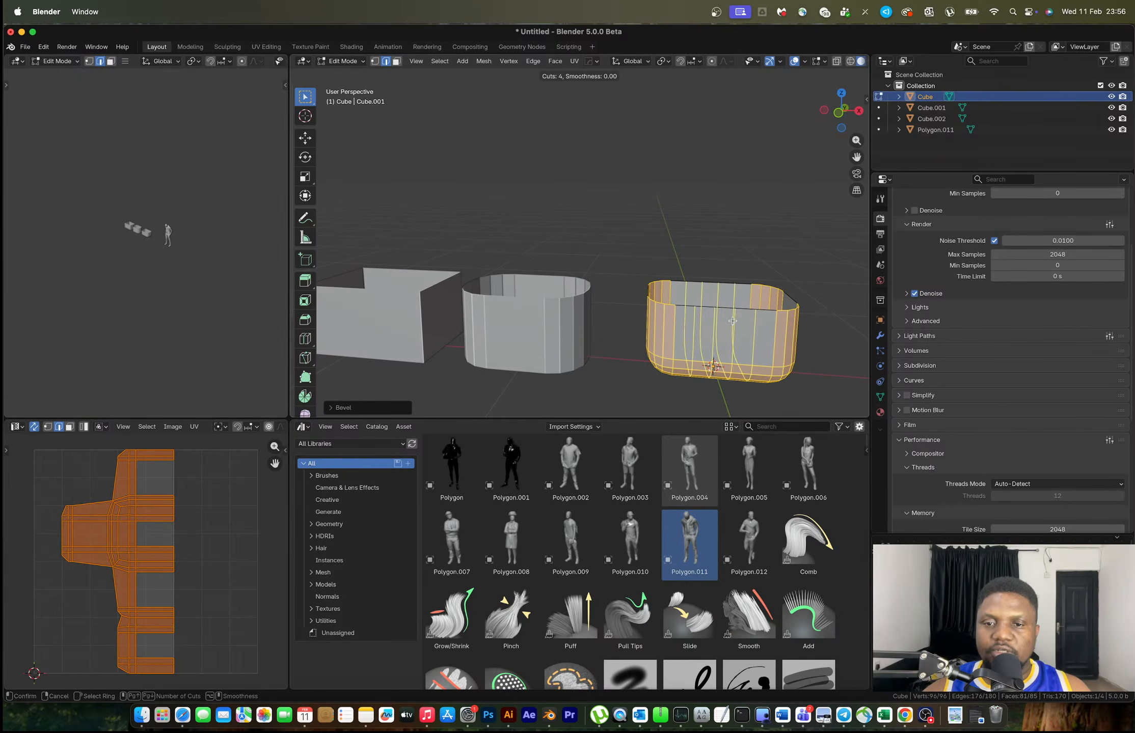
left_click(741, 308)
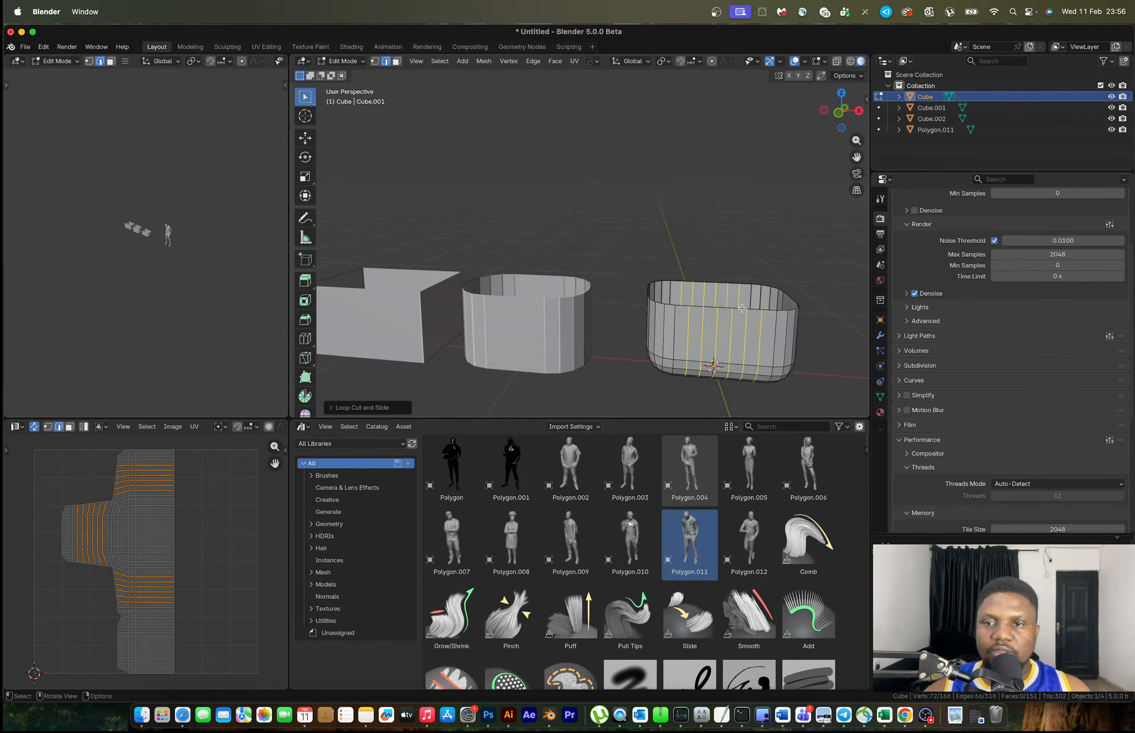
In X-ray front view, lower the top middle rim vertices with proportional editing to form a dip
left_click(838, 114)
scroll(614, 307, "up", 3)
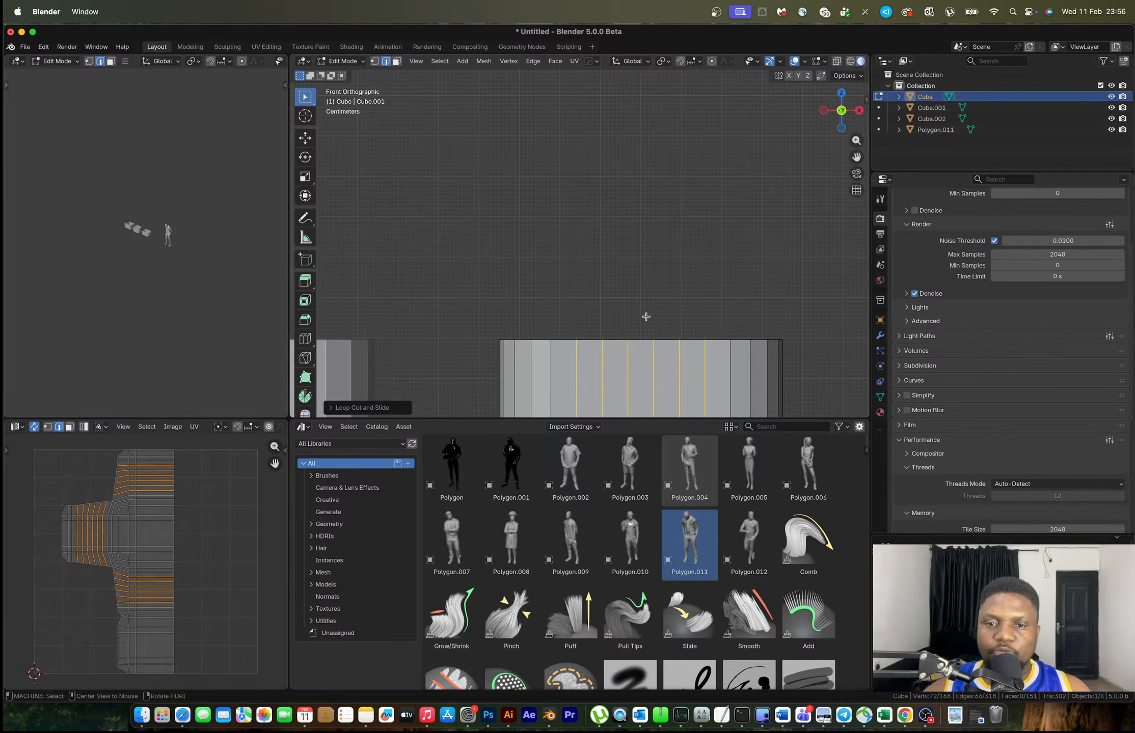
key("alt+z")
key("1")
left_click_drag(608, 320, 664, 349)
middle_click_drag(662, 349, 580, 290, "shift")
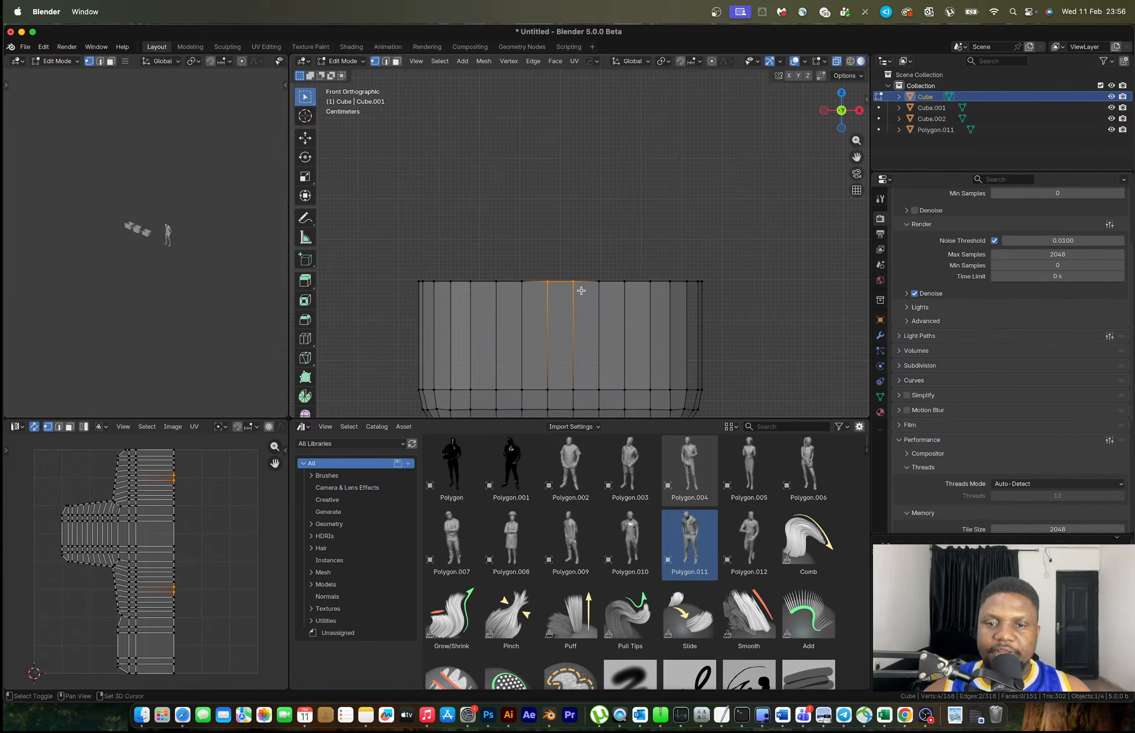
key("o")
key("g")
key("z")
scroll(583, 302, "up", 8)
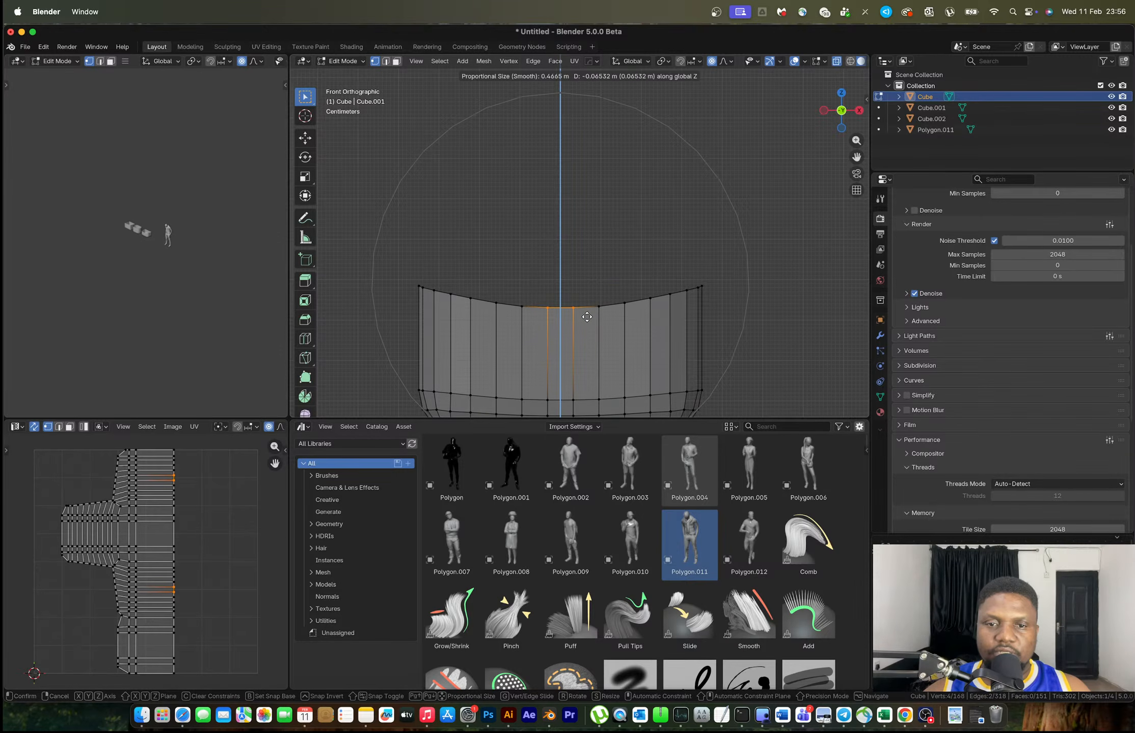
left_click(587, 318)
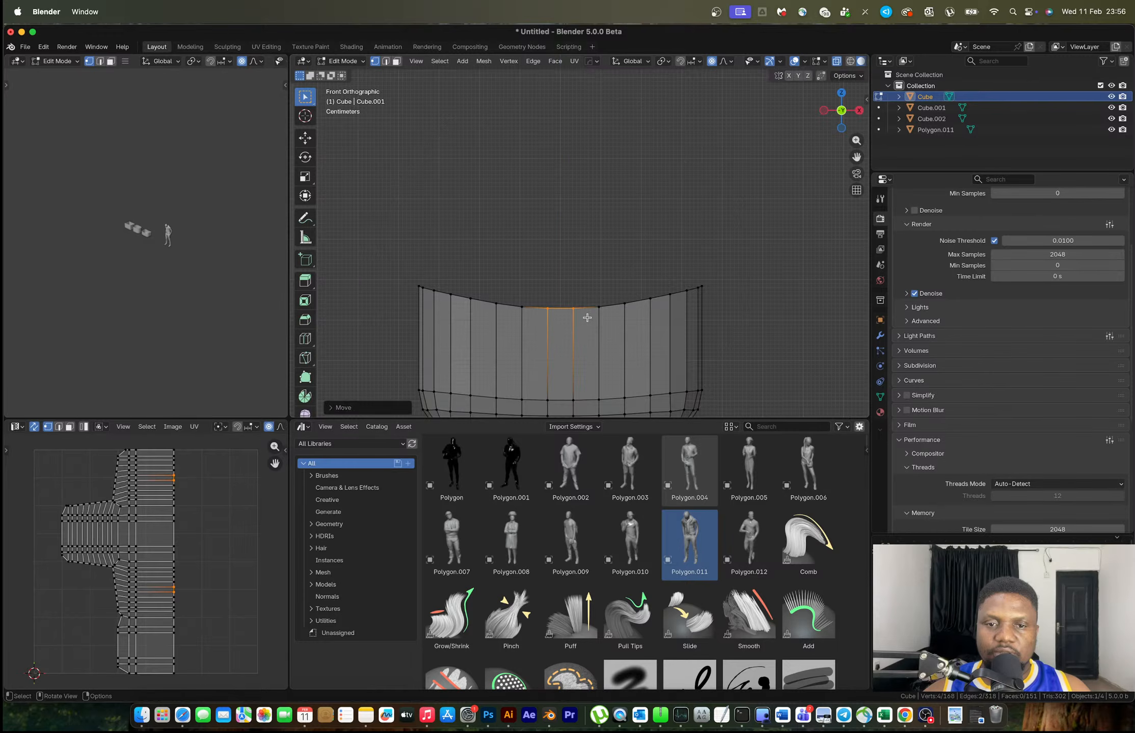
Return to object mode, view all three containers, and select the left open box
key("Tab")
scroll(600, 258, "down", 5)
middle_click_drag(584, 289, 539, 288)
left_click(539, 289)
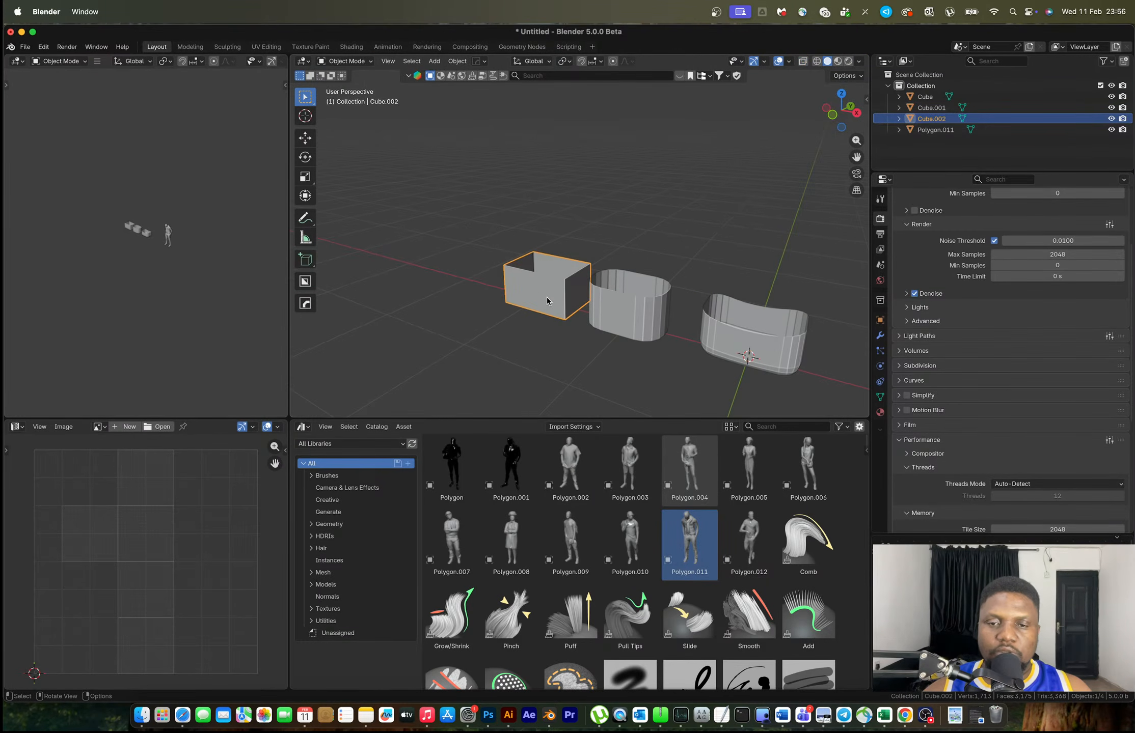
key("ctrl+Right")
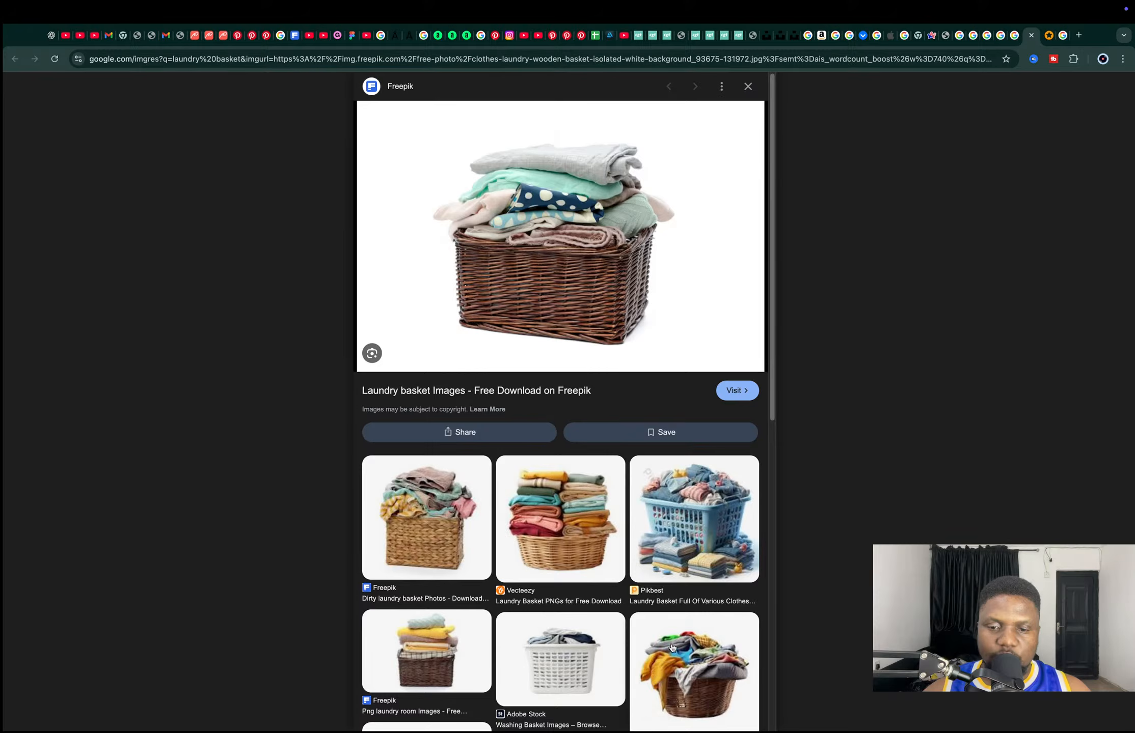
key("ctrl+Left")
middle_click_drag(580, 311, 603, 338)
middle_click_drag(603, 339, 606, 242, "ctrl")
key("ctrl+2")
Raise the bowl's Subdivision level after briefly checking its mesh from the front
left_click(843, 111)
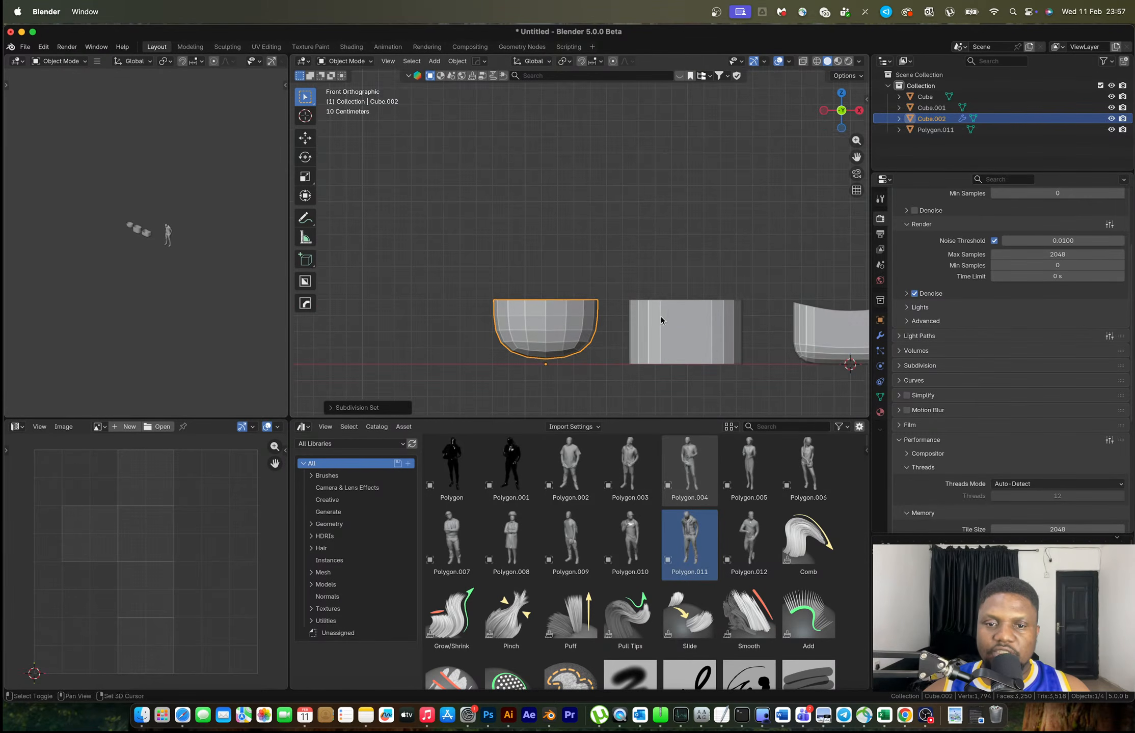
key("Tab")
key("s")
key("Escape")
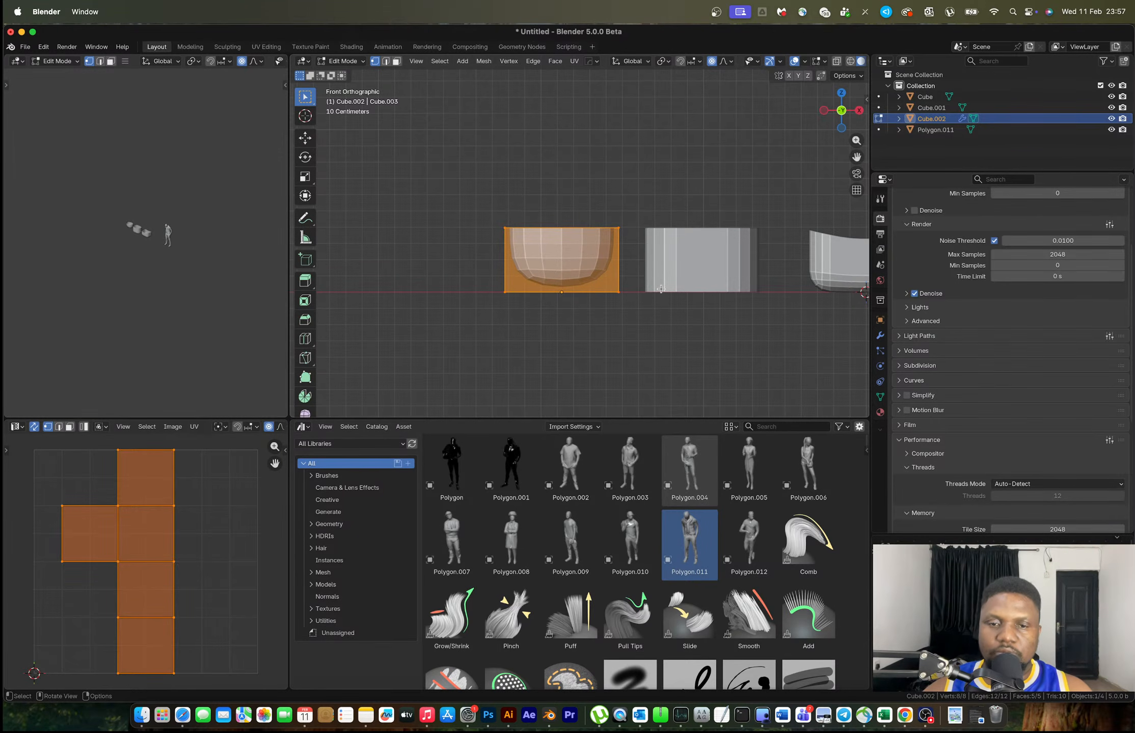
key("Tab")
middle_click_drag(622, 278, 573, 248)
key("ctrl+1")
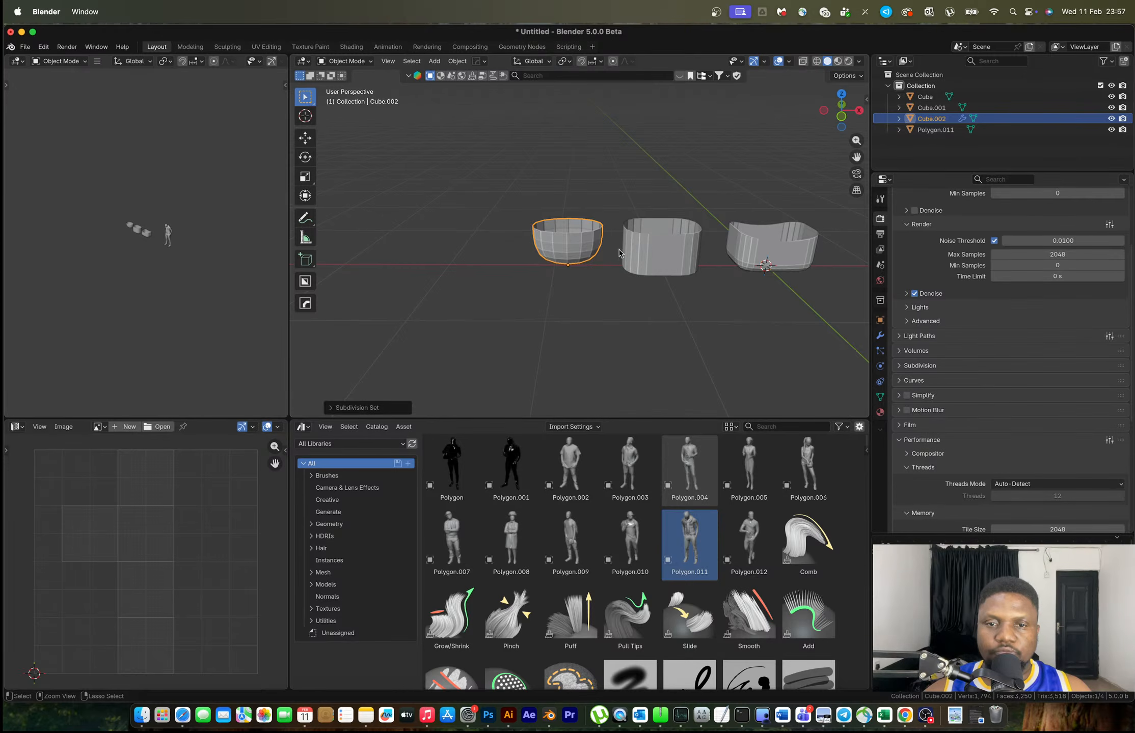
Bevel the bottom face edges of the middle container to round its base
left_click(664, 253)
middle_click_drag(695, 263, 605, 280, "shift")
scroll(606, 281, "up", 4)
key("Tab")
mouse_move(589, 336)
middle_mouse_down()
mouse_move(575, 301)
mouse_move(578, 333)
middle_mouse_up()
key("3")
left_click(574, 301)
key("ctrl+b")
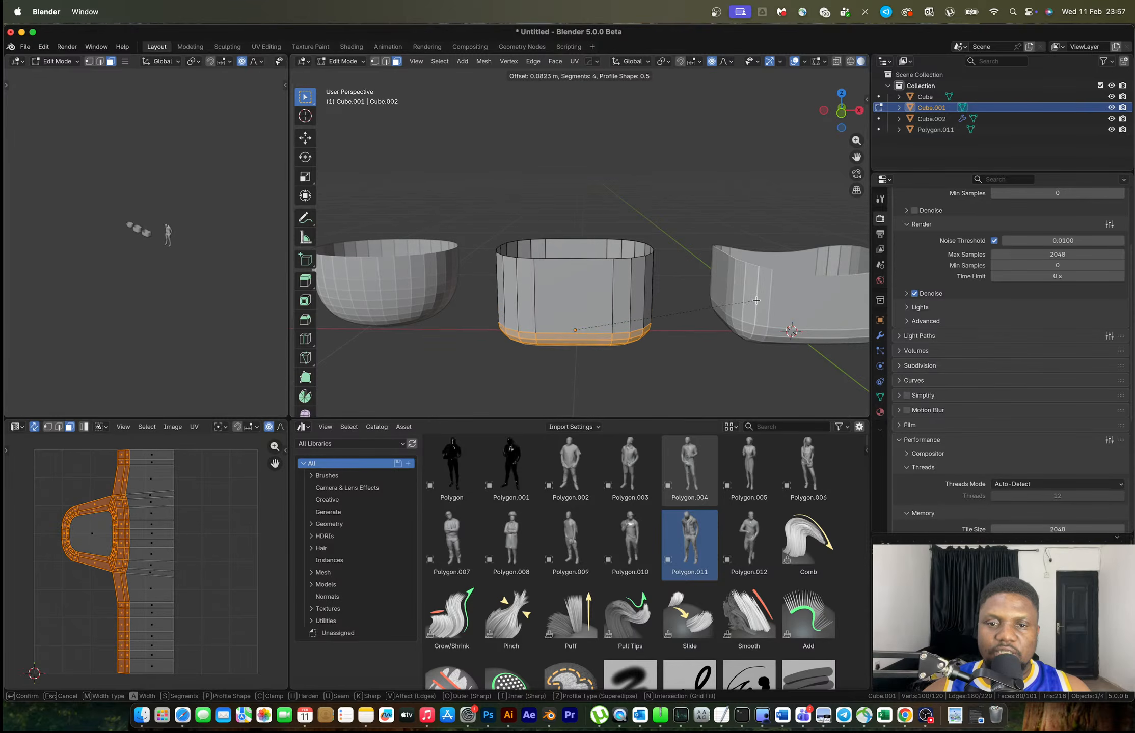
left_click(757, 301)
key("Tab")
Add level-1 Subdivision to both the right and middle containers
scroll(756, 301, "down", 4)
middle_click_drag(756, 301, 719, 289)
left_click(697, 211)
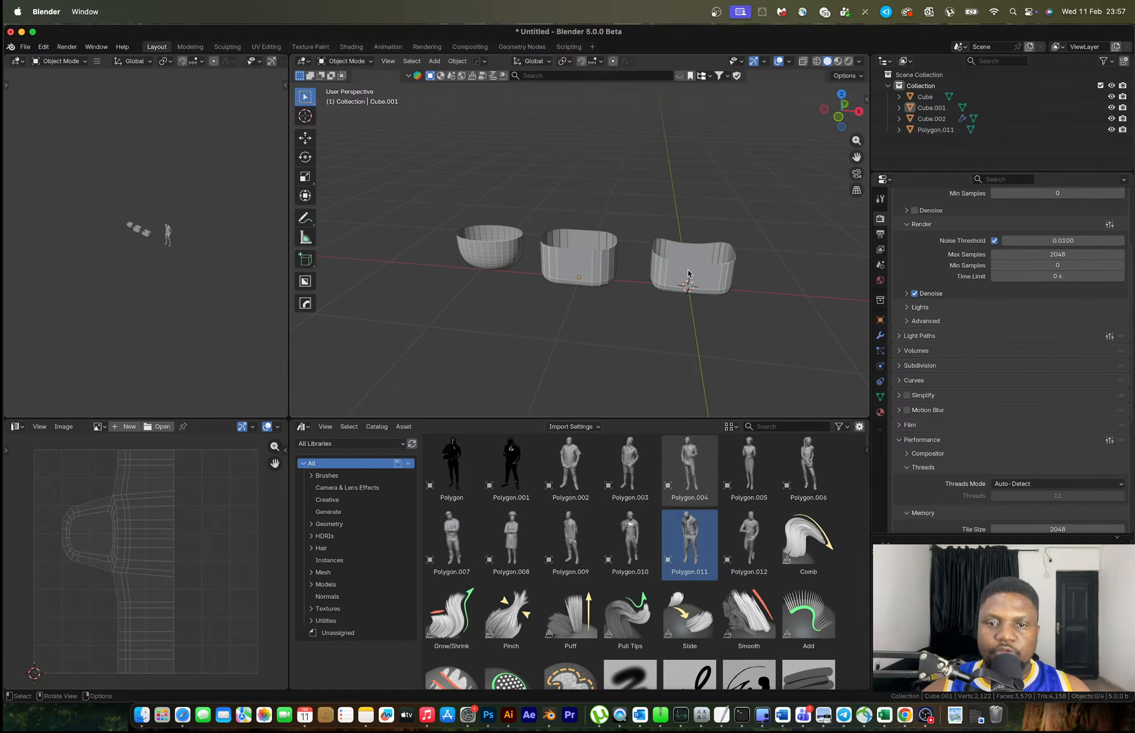
left_click(680, 278)
key("ctrl+1")
left_click(566, 258)
key("ctrl+1")
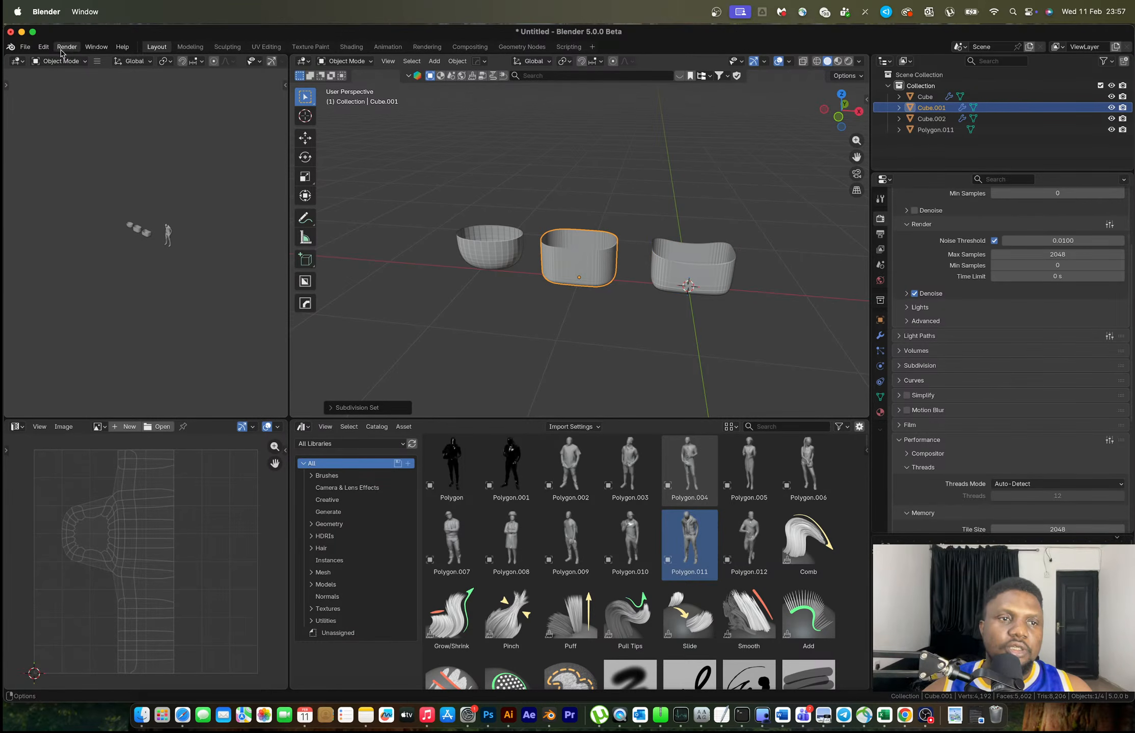
Open Preferences and search the online extensions for 'extra'
left_click(43, 47)
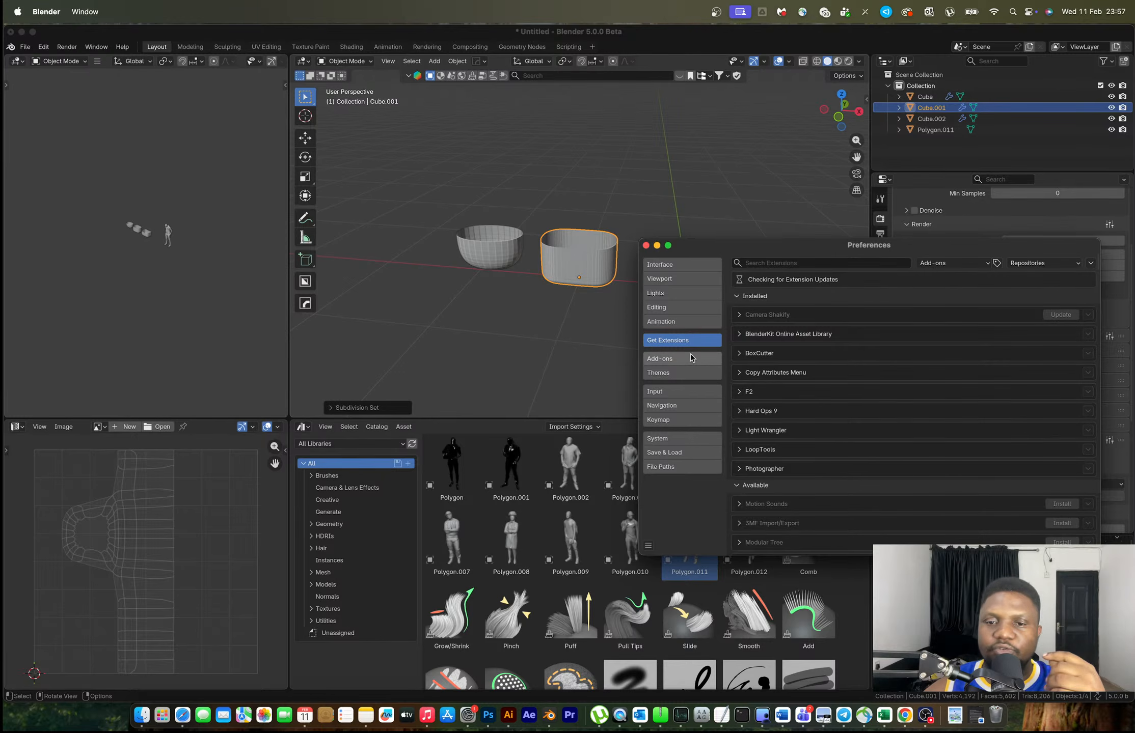
left_click(683, 358)
left_click(803, 263)
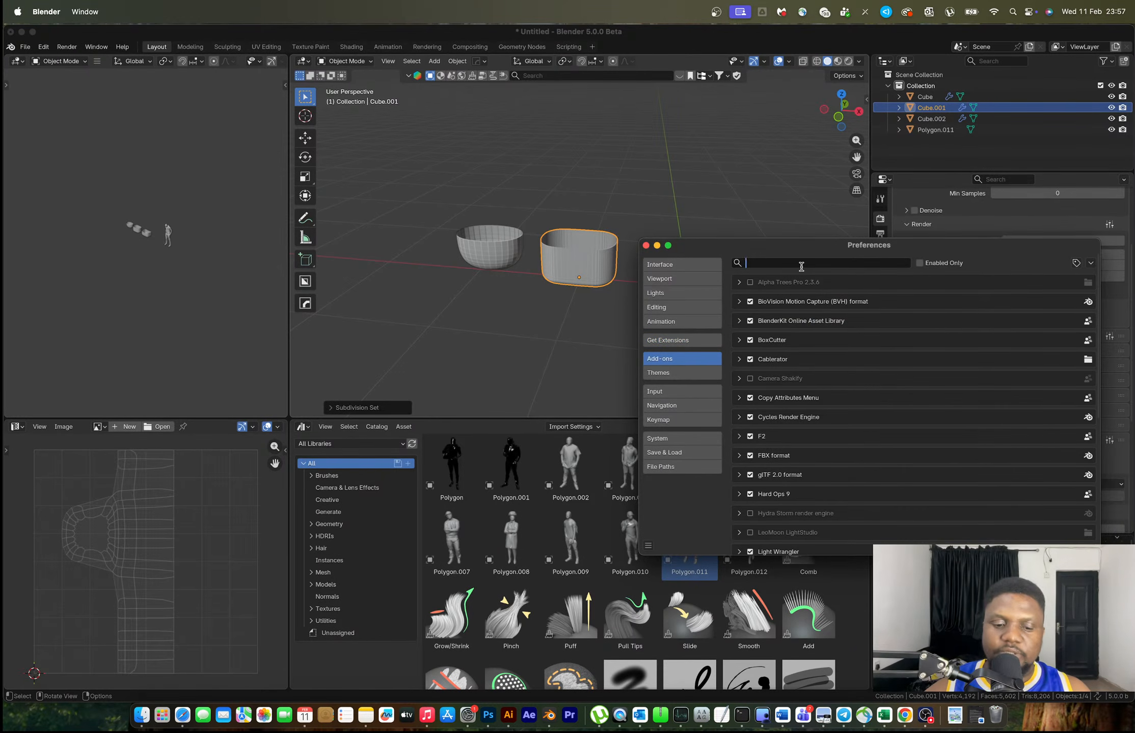
type("extr")
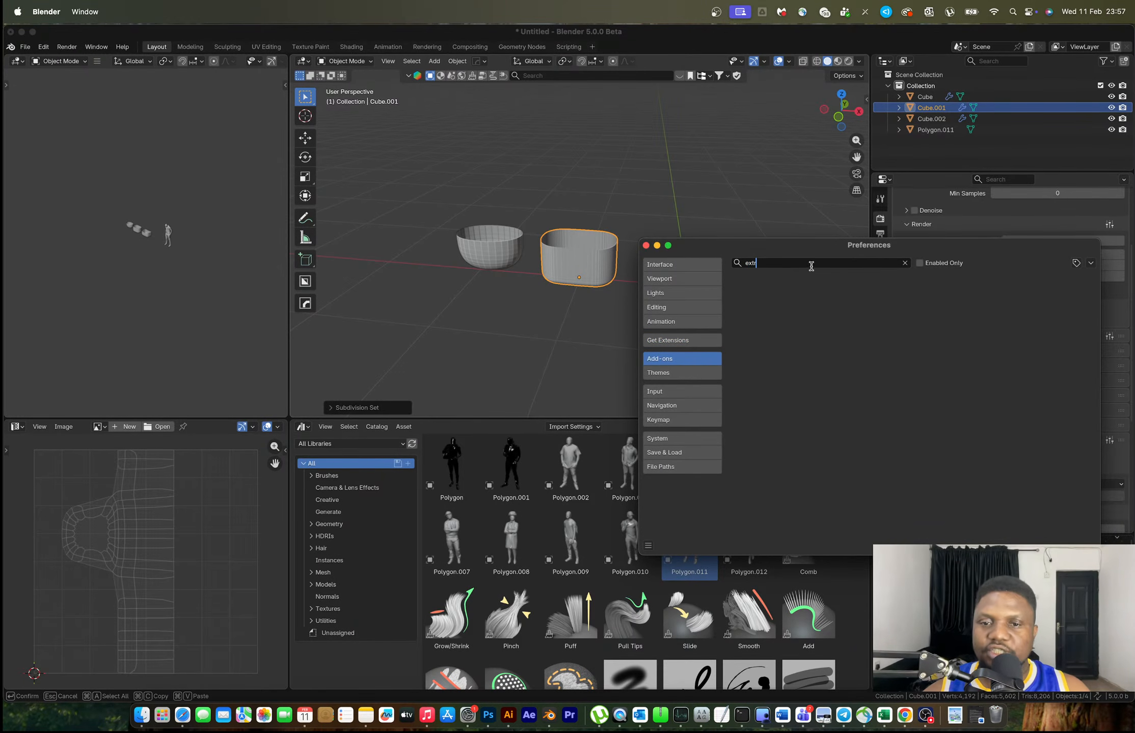
left_click(669, 350)
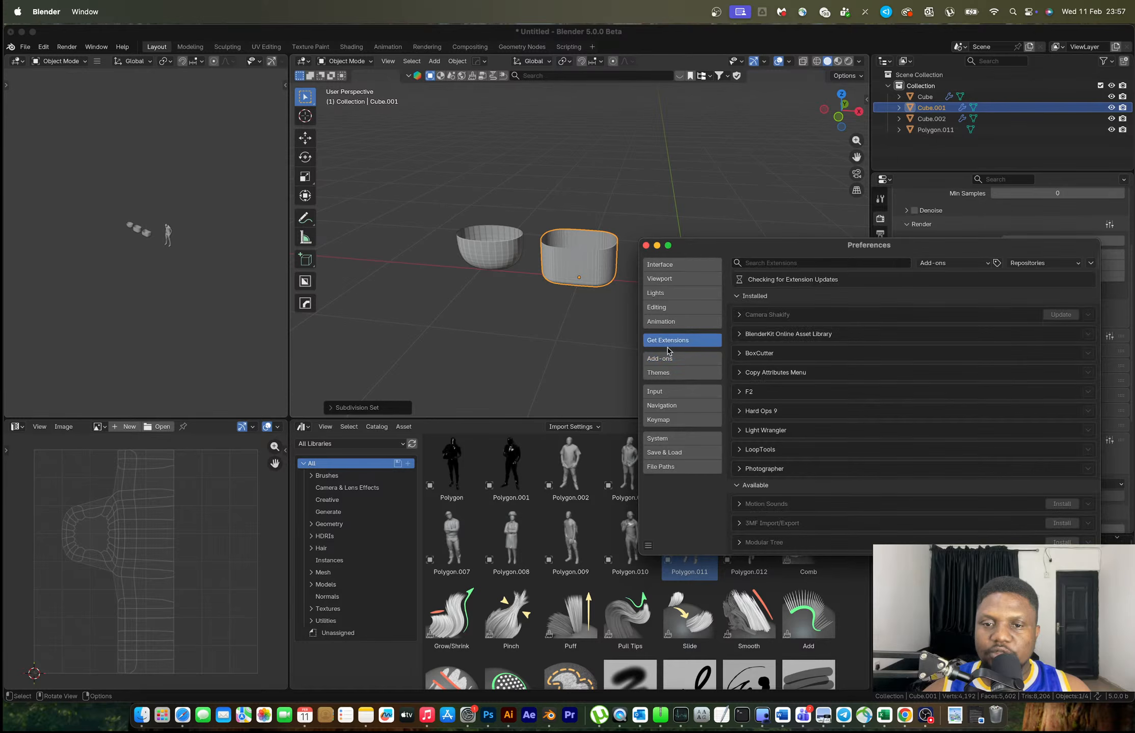
left_click(786, 264)
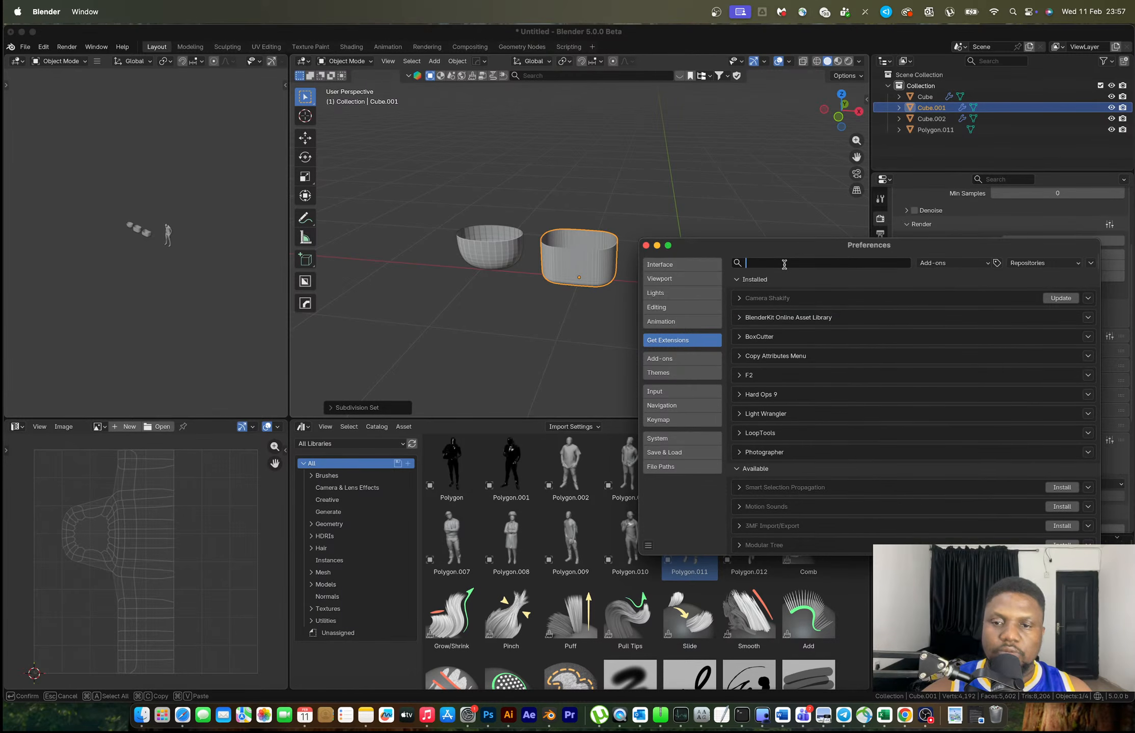
type("extra")
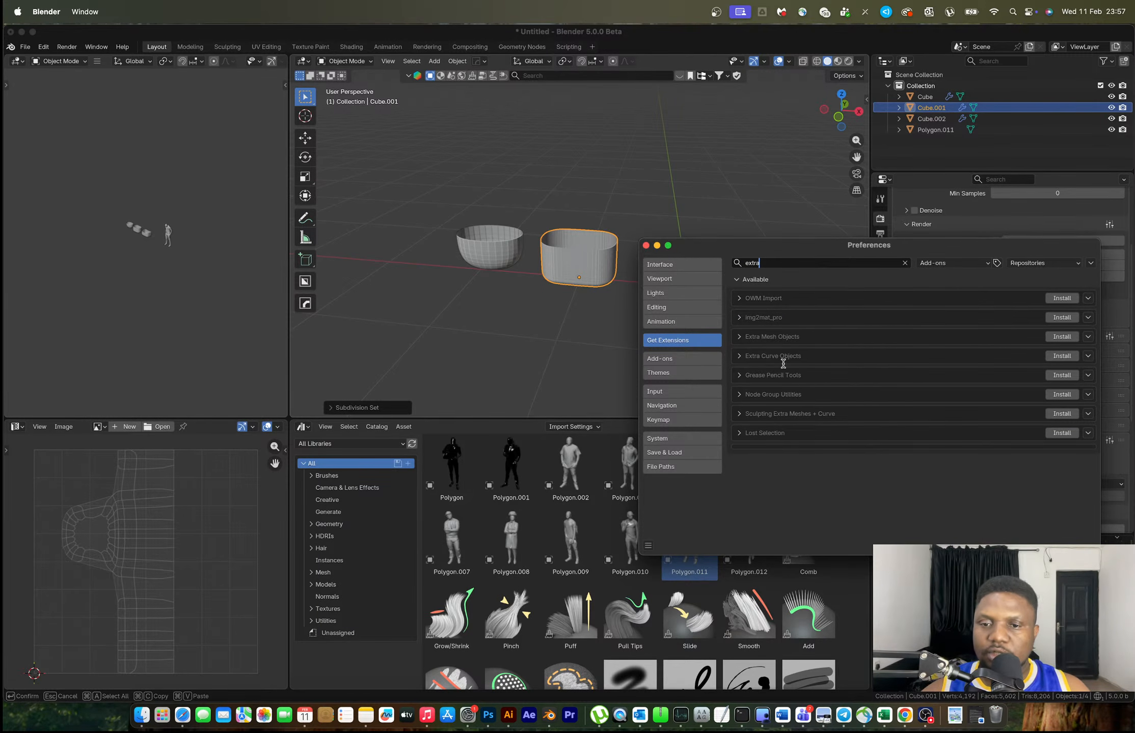
Install Extra Curve Objects and Extra Mesh Objects, then save preferences and close the window
left_click(1062, 338)
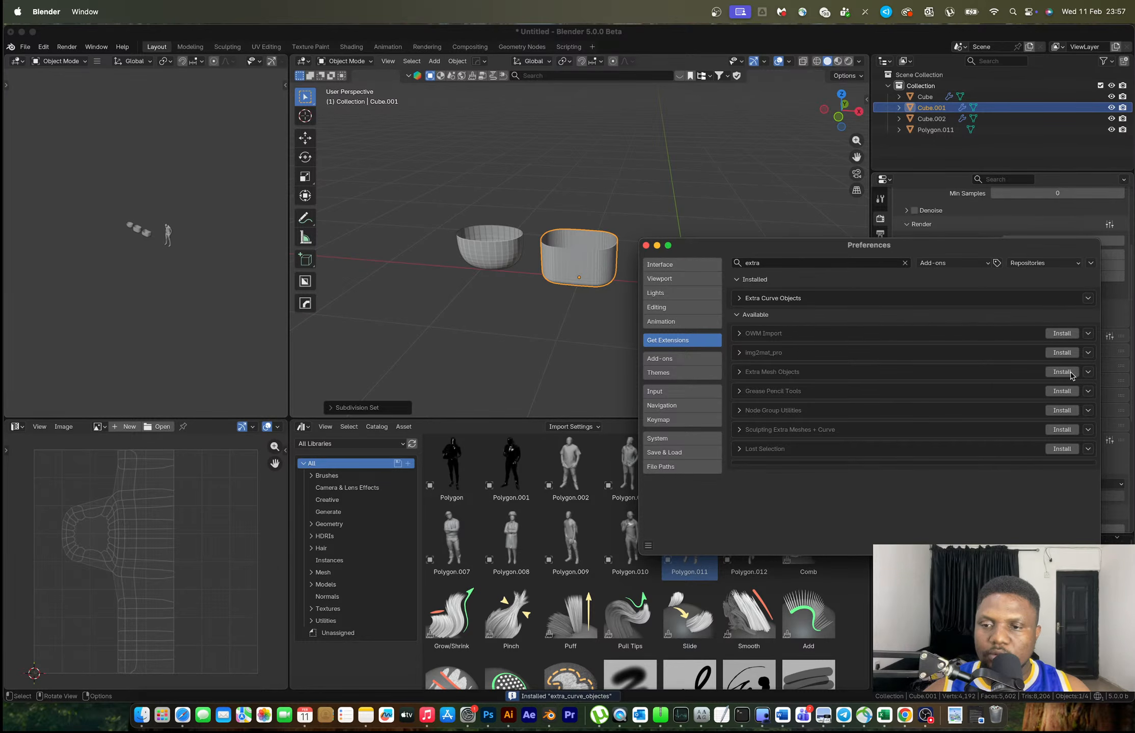
left_click(1063, 373)
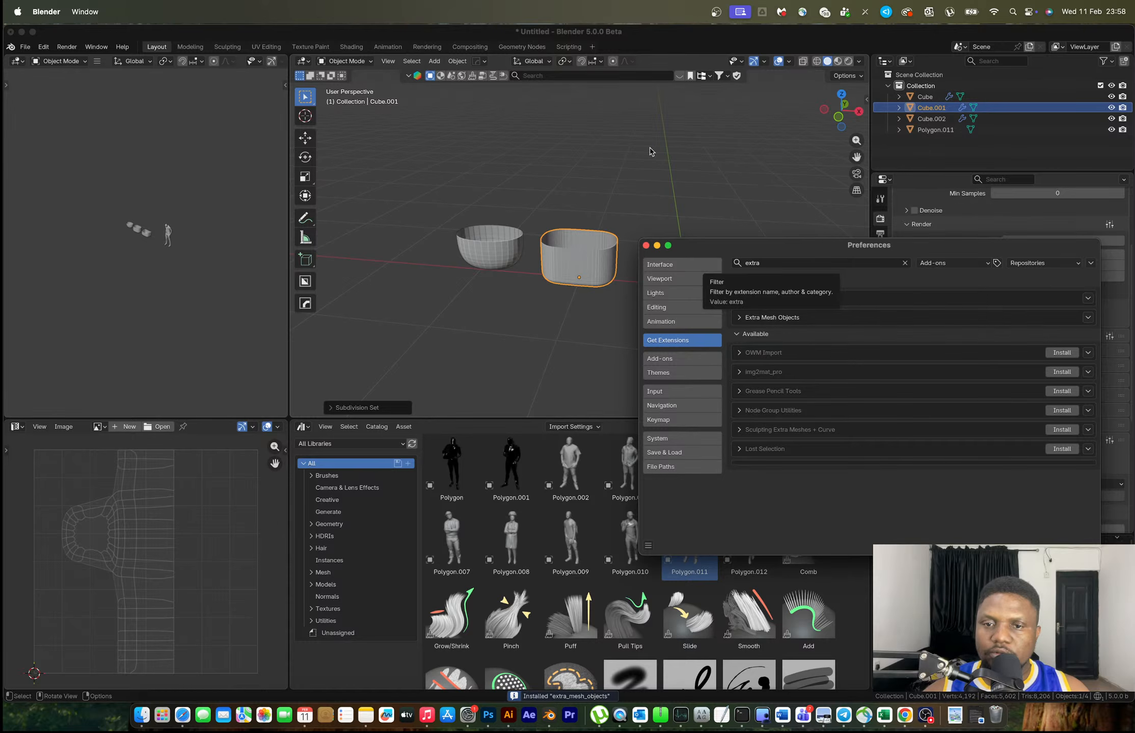
left_click(648, 547)
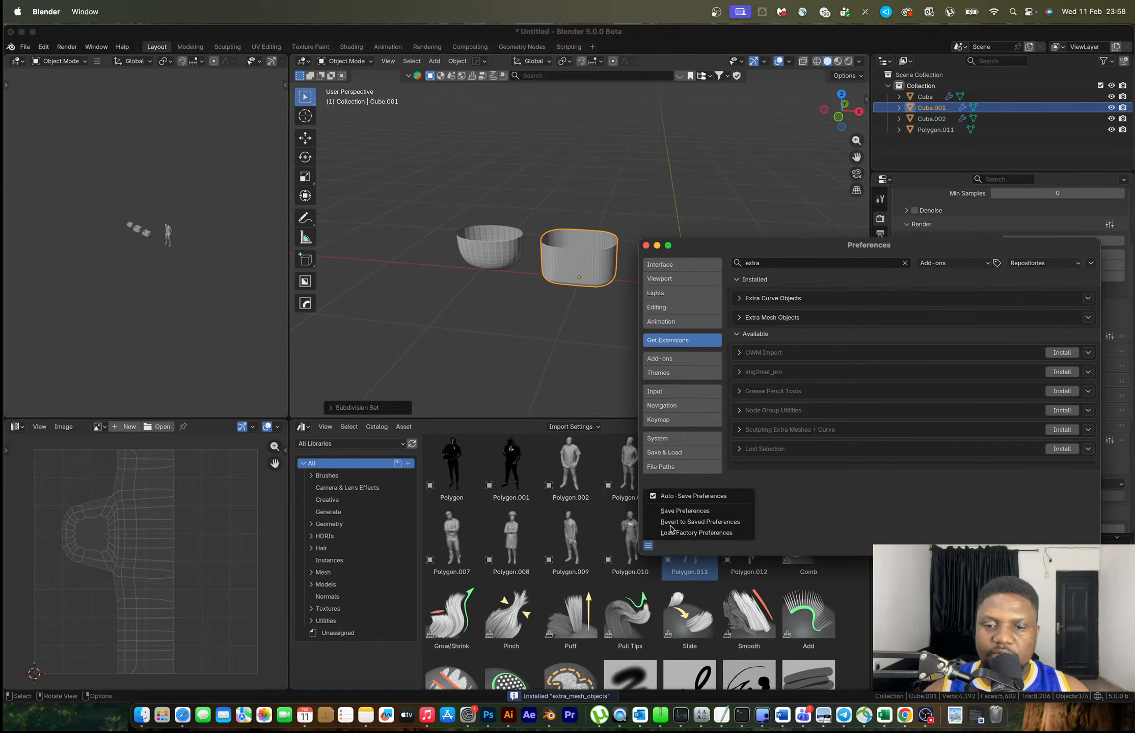
left_click(677, 516)
left_click(646, 246)
Select the right container and centre it in a front view
left_click(702, 265)
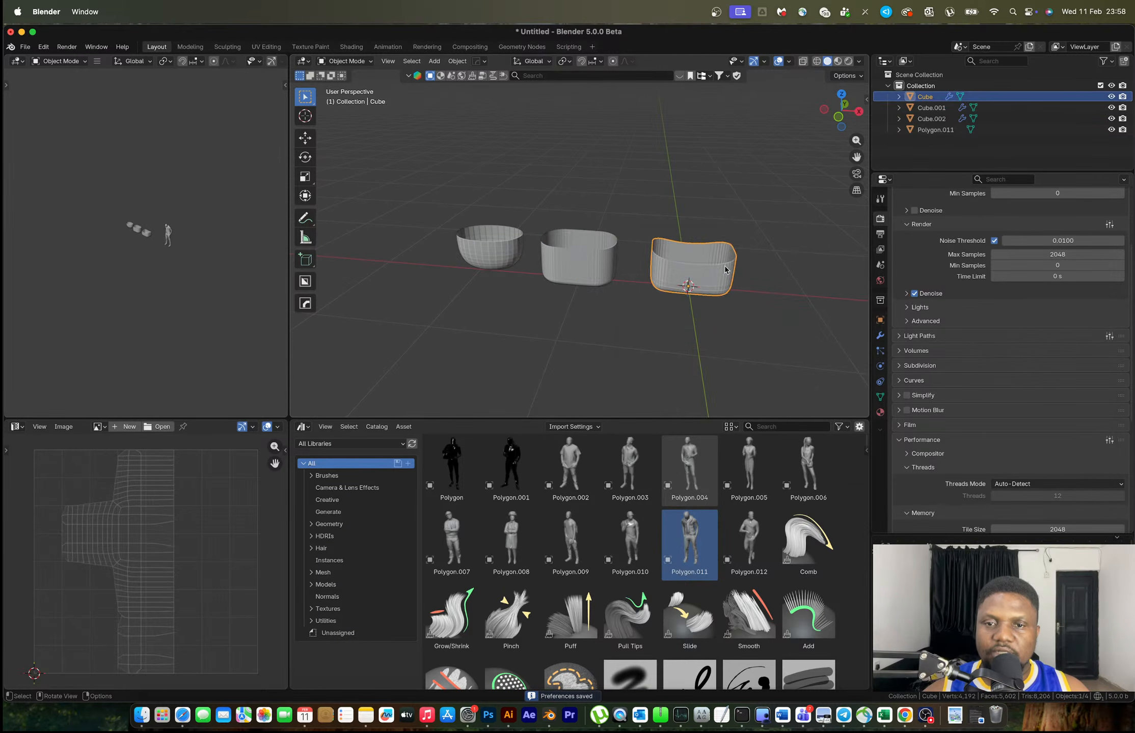
key("KP_1")
scroll(654, 271, "up", 6)
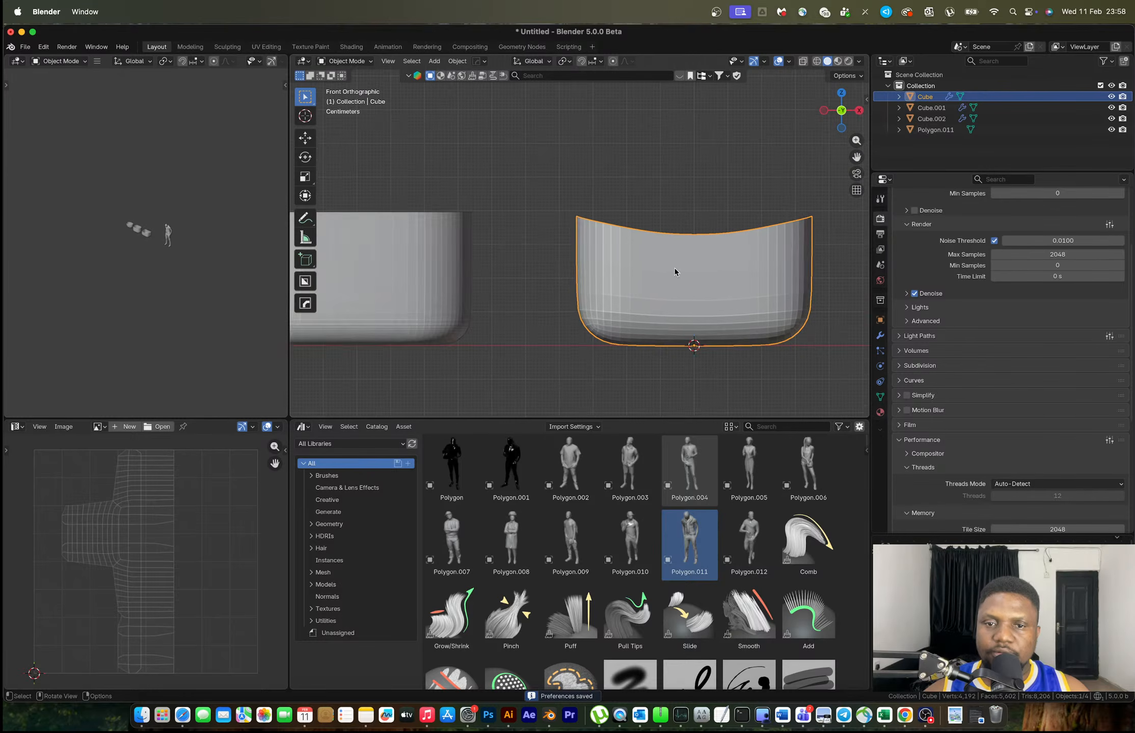
middle_click_drag(713, 267, 588, 265, "shift")
right_click(586, 283)
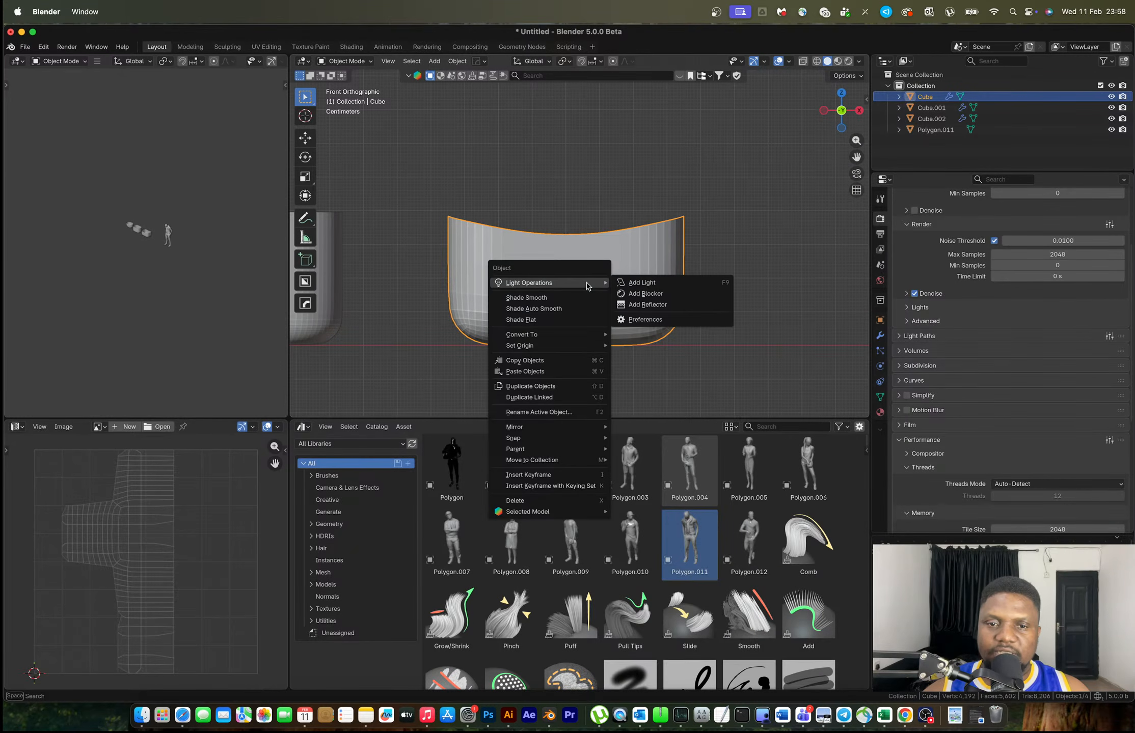
key("Escape")
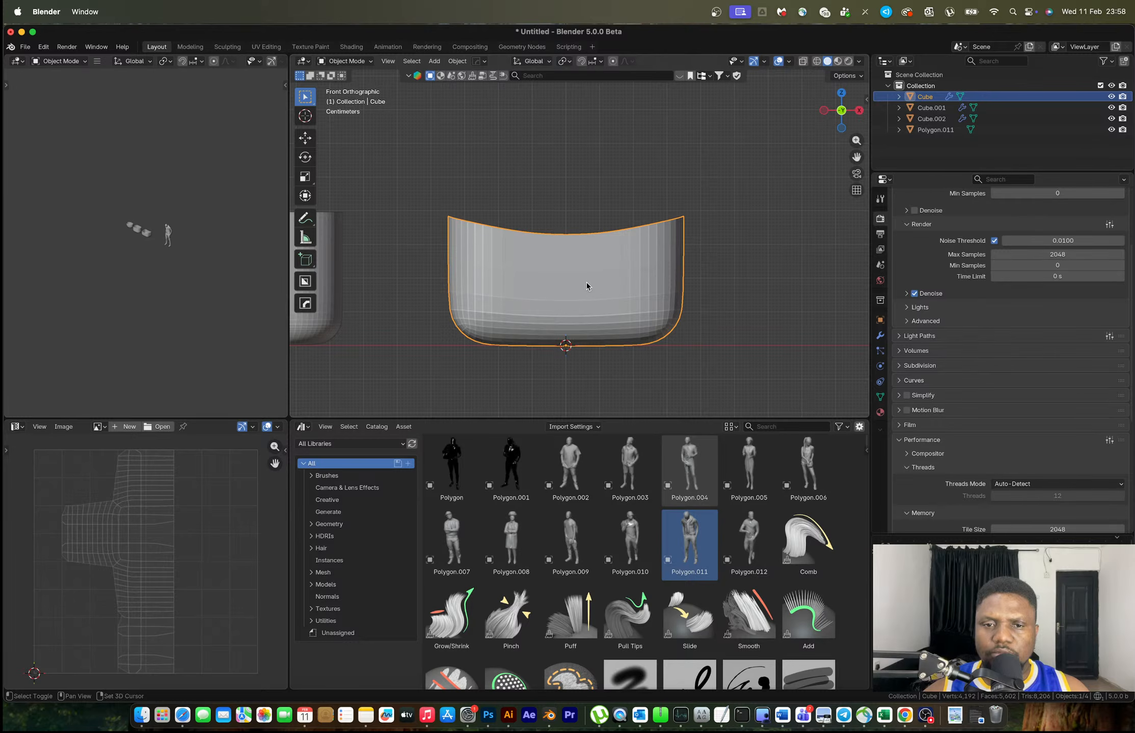
Try a Celtic Links knot around the container, then undo it
key("shift+a")
mouse_move(583, 300)
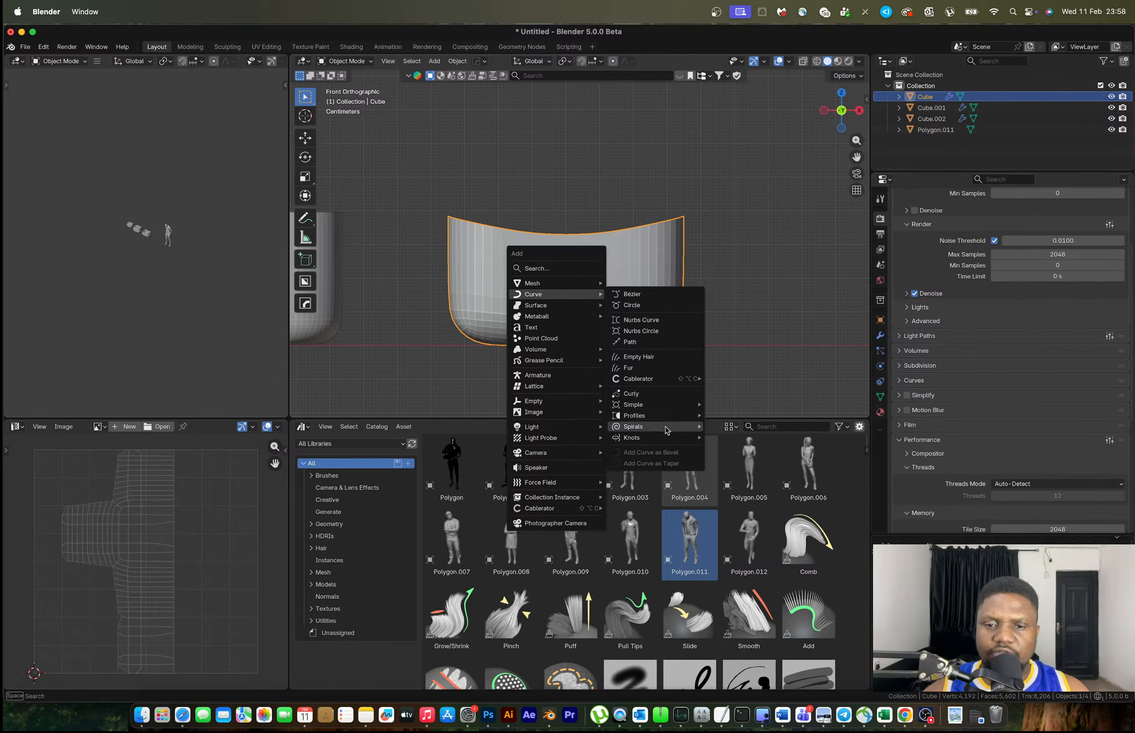
mouse_move(665, 441)
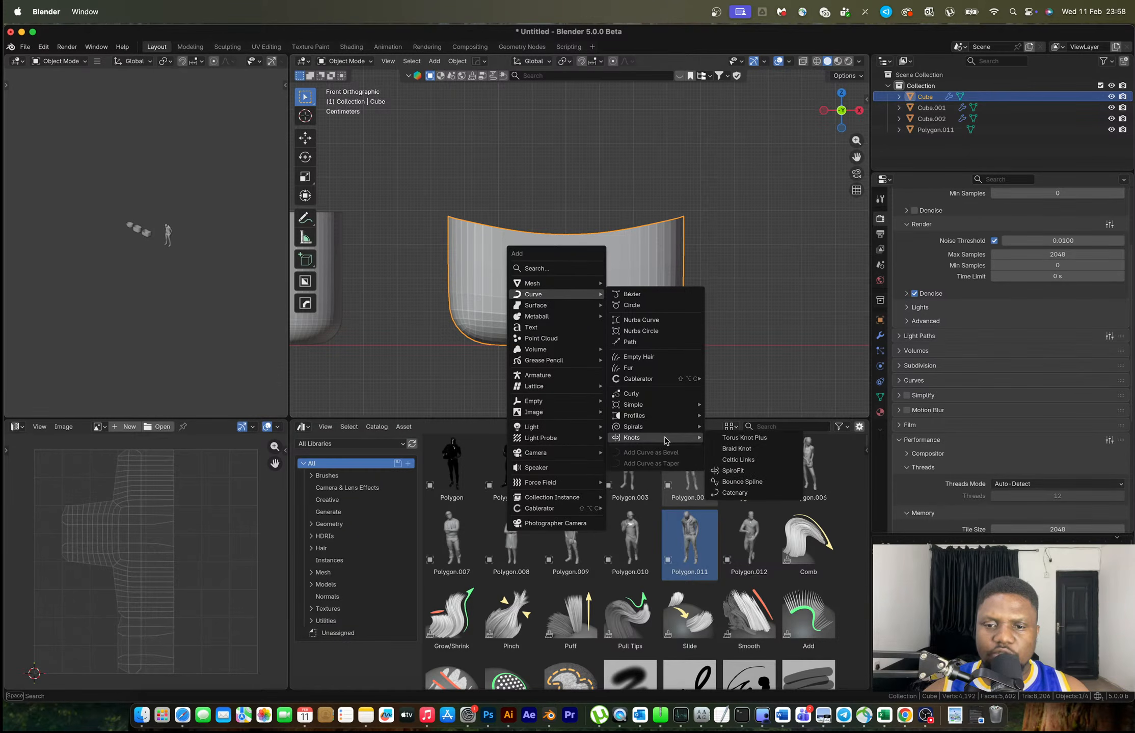
left_click(744, 461)
mouse_move(636, 335)
middle_mouse_down()
mouse_move(635, 316)
mouse_move(501, 326)
mouse_move(644, 320)
mouse_move(624, 333)
middle_mouse_up()
key("ctrl+z")
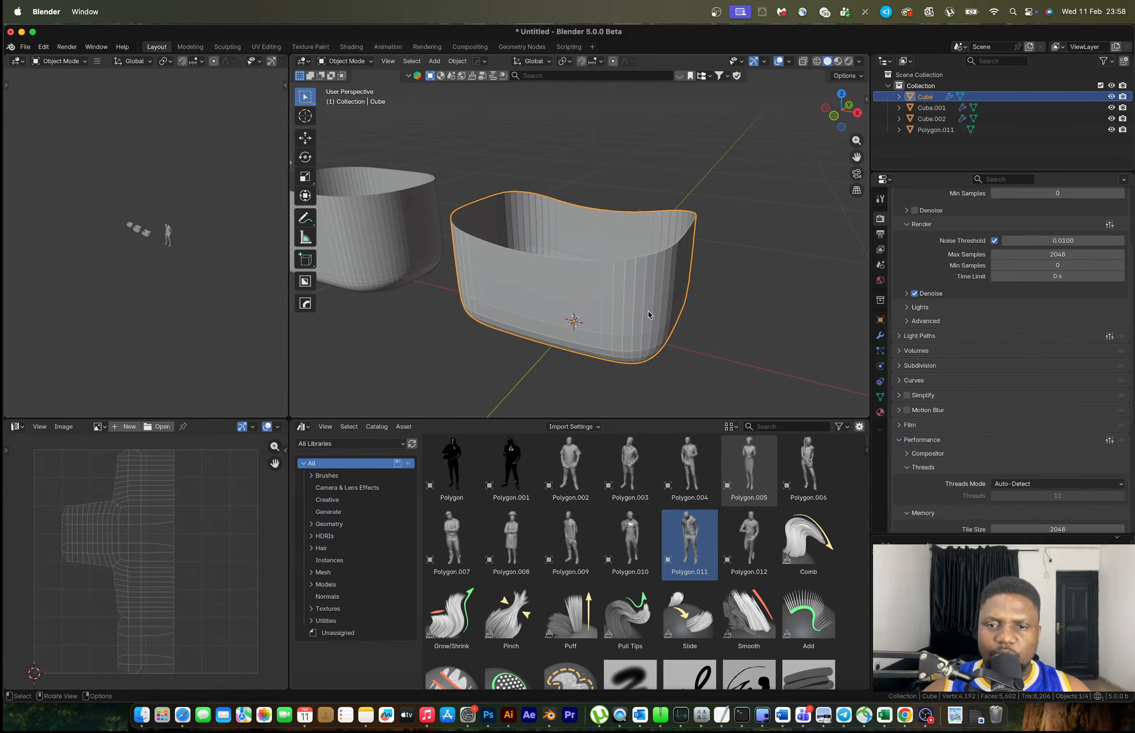
Remove the container's Subdivision modifier and give it flat shading
left_click(880, 336)
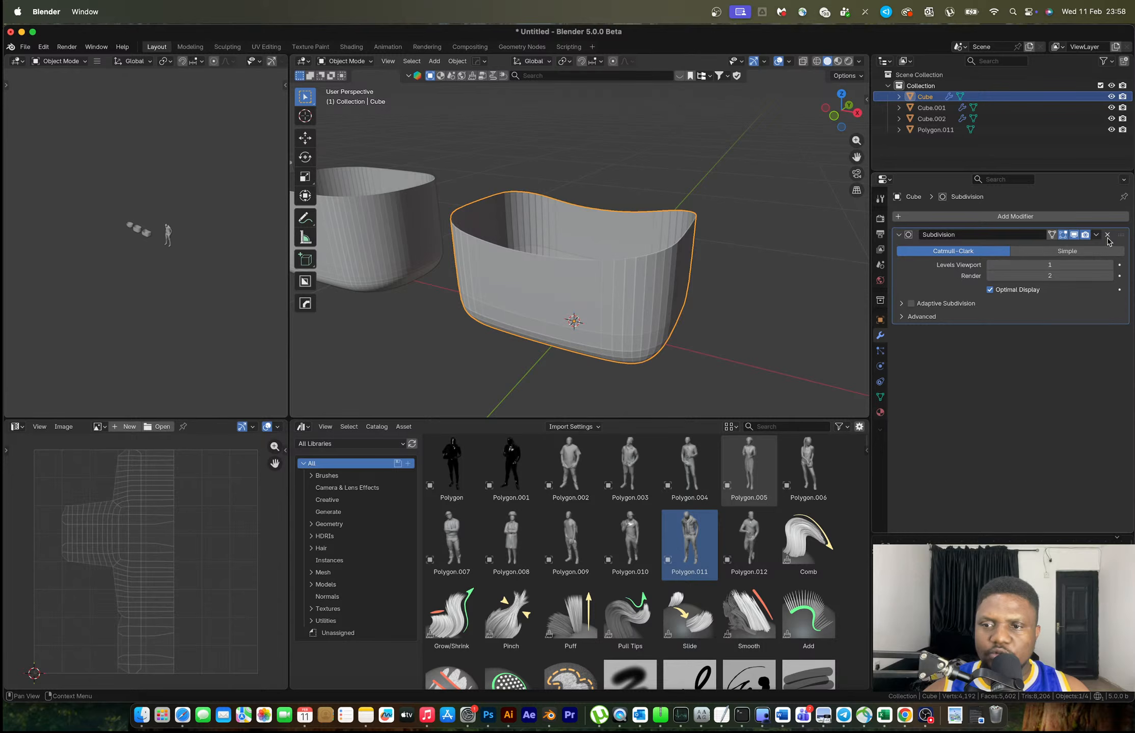
left_click(1110, 236)
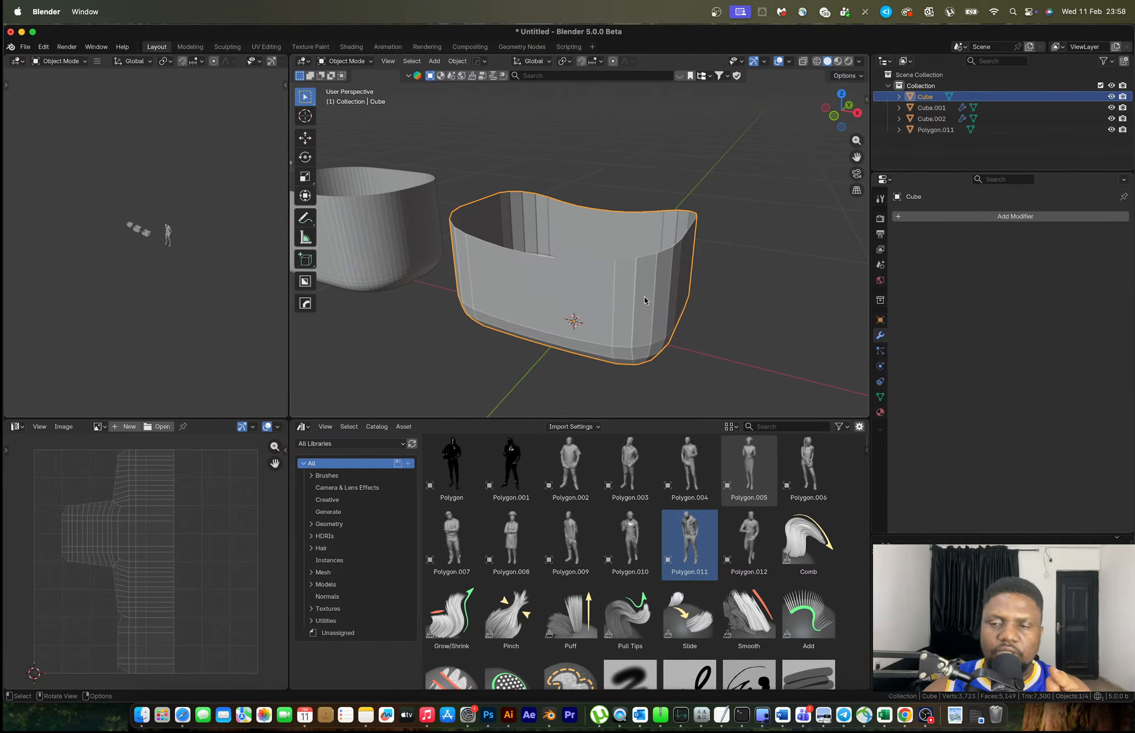
key("Tab")
key("Tab")
middle_click_drag(644, 300, 604, 288)
right_click(606, 289)
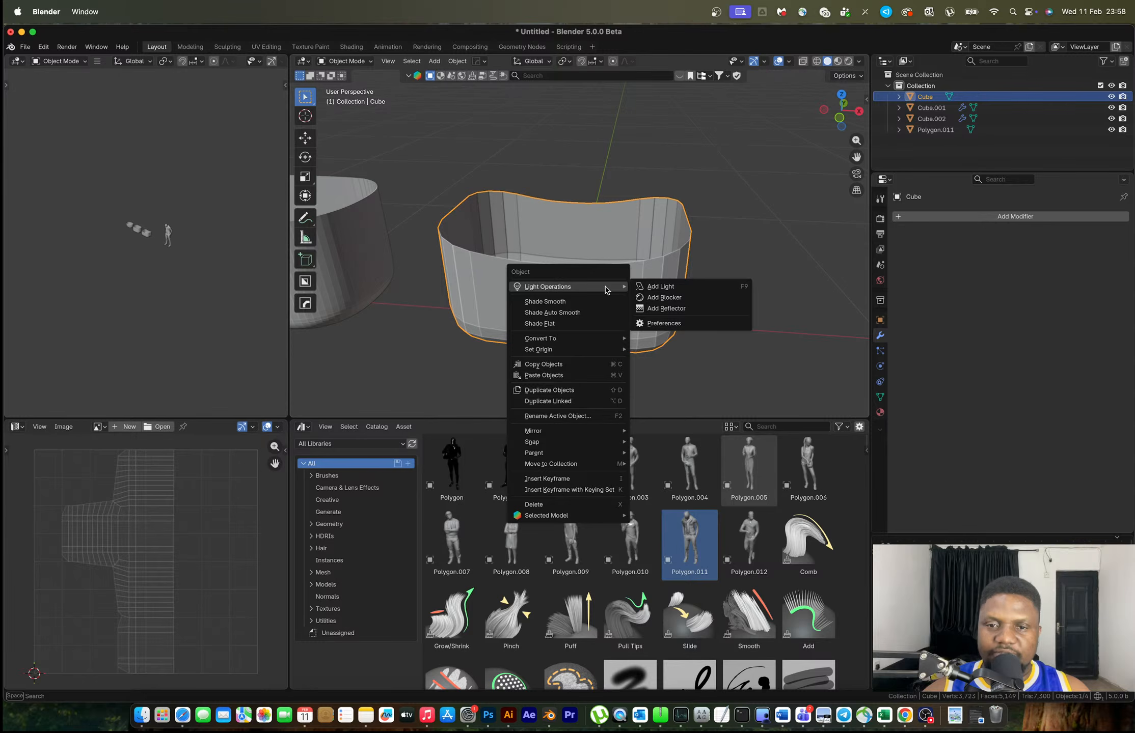
left_click(585, 324)
Add a Celtic Links knot weave around the right container
key("shift+a")
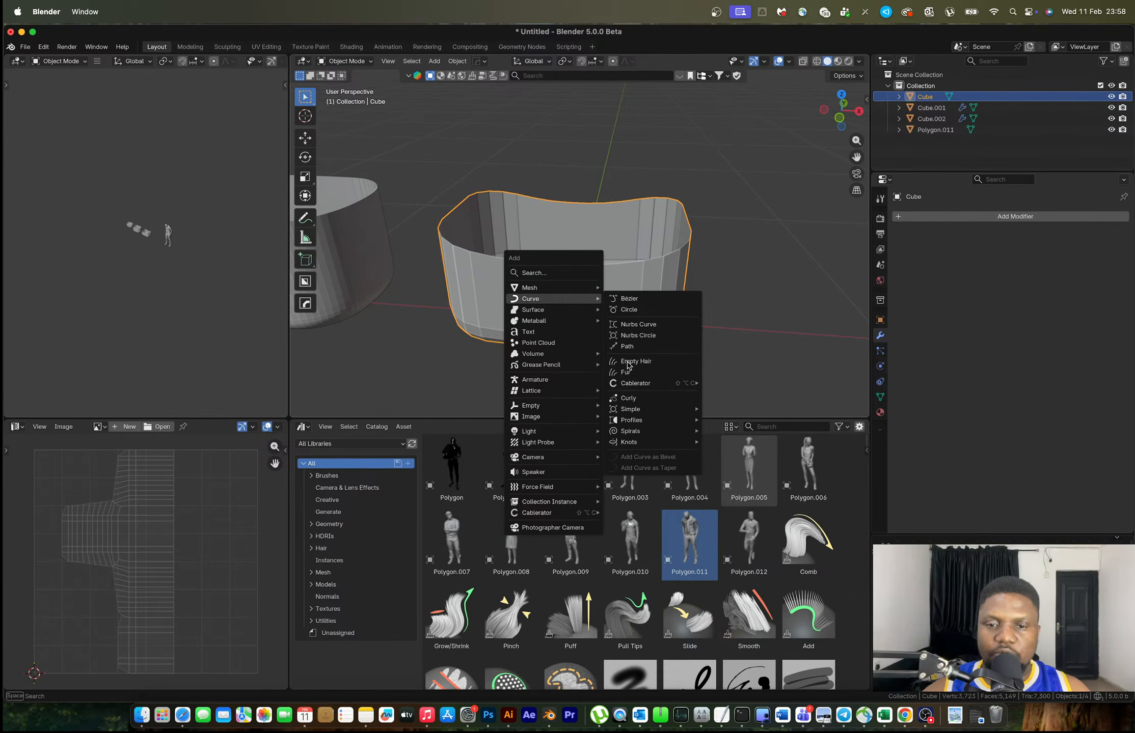
mouse_move(624, 440)
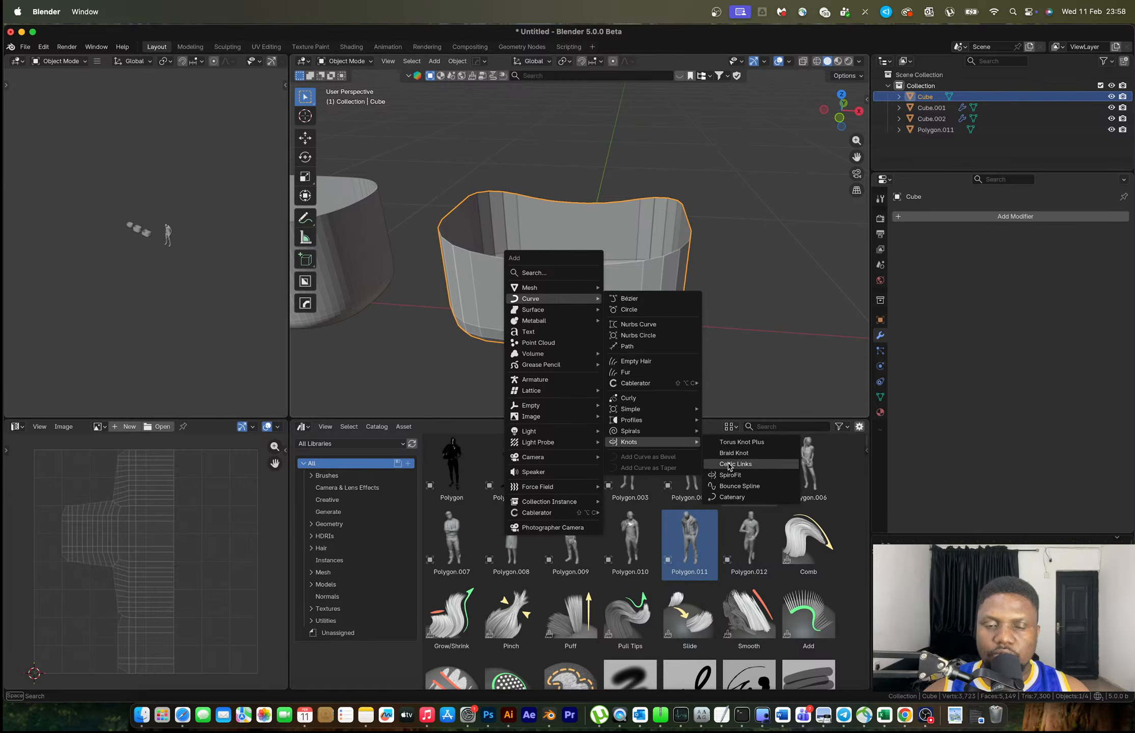
left_click(735, 464)
middle_click_drag(569, 261, 497, 307)
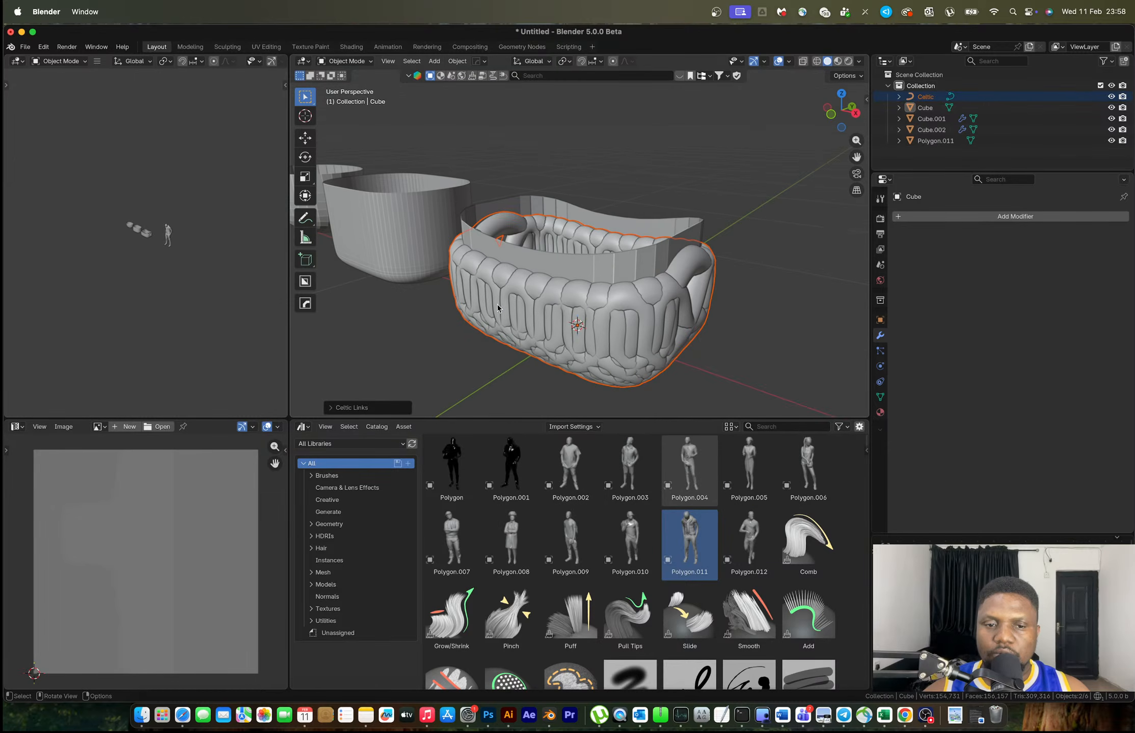
Set Celtic Links Weave Up to -0.016 m, thin the strands, and lower Bevel Depth to 0.01
left_click(356, 408)
mouse_move(431, 359)
left_mouse_down()
mouse_move(422, 359)
mouse_move(442, 359)
left_mouse_up()
left_click_drag(430, 404, 410, 405)
middle_click_drag(632, 282, 541, 283)
Delete the container shell, inspect the basket, then undo twice back to the plain container
key("Delete")
left_click(645, 279)
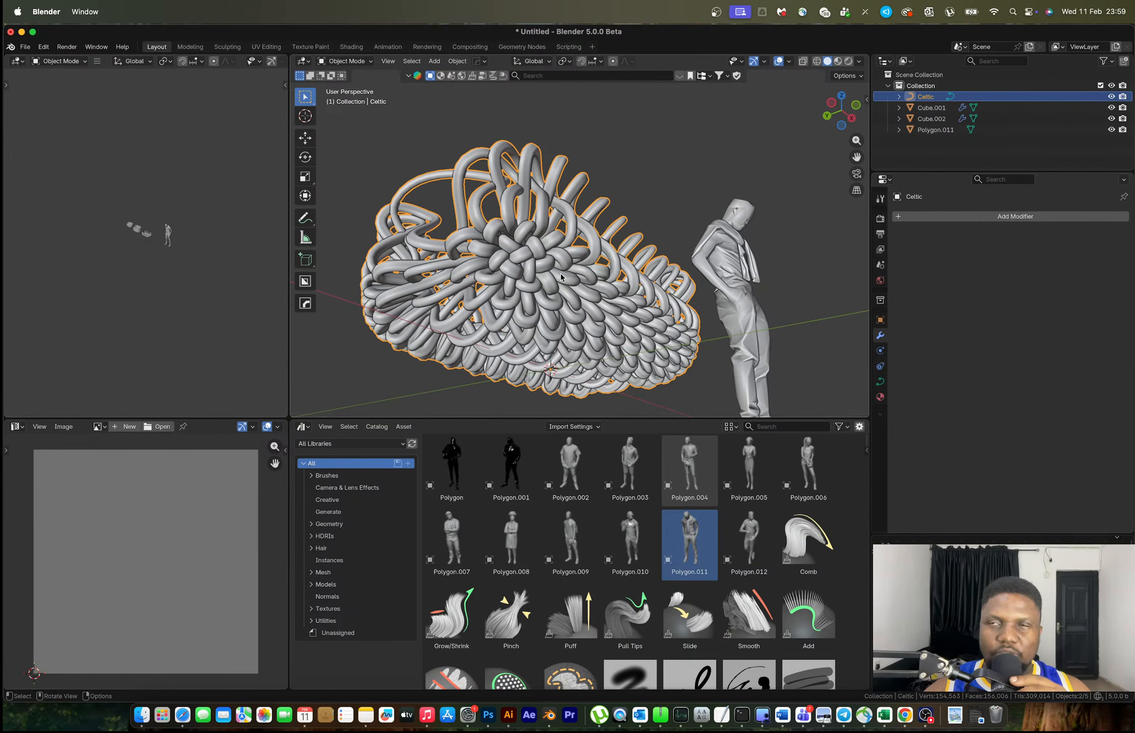
middle_click_drag(560, 273, 577, 330)
key("ctrl+z")
key("ctrl+z")
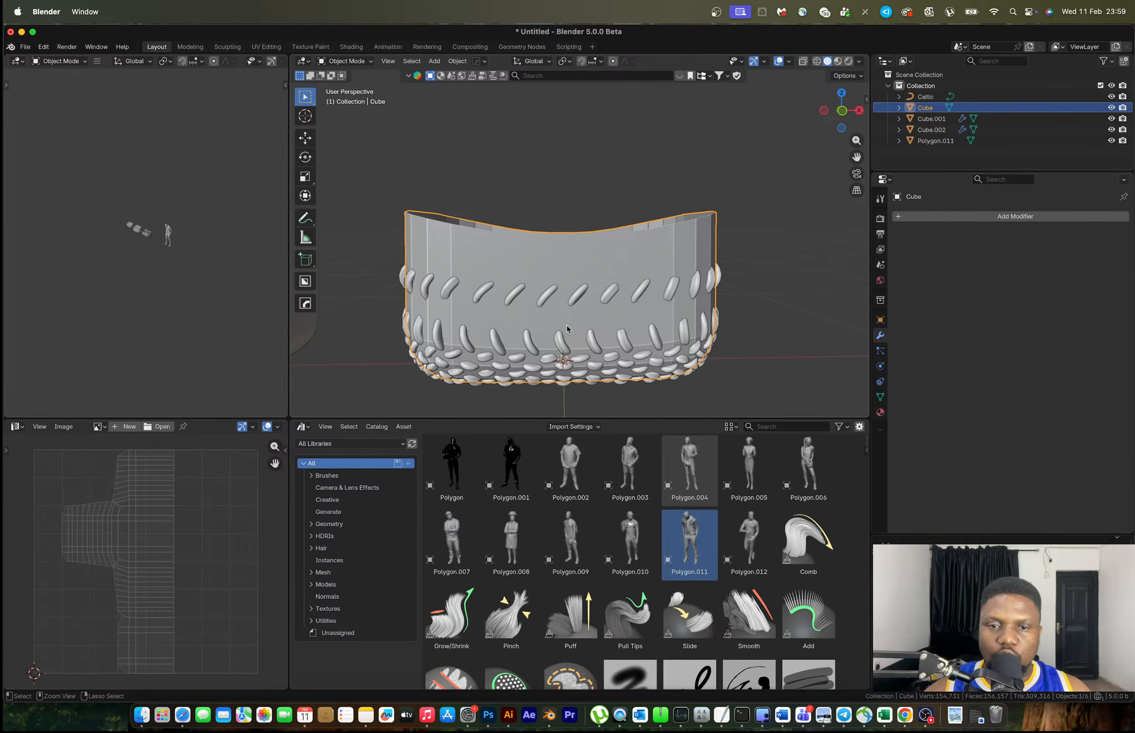
key("ctrl+z")
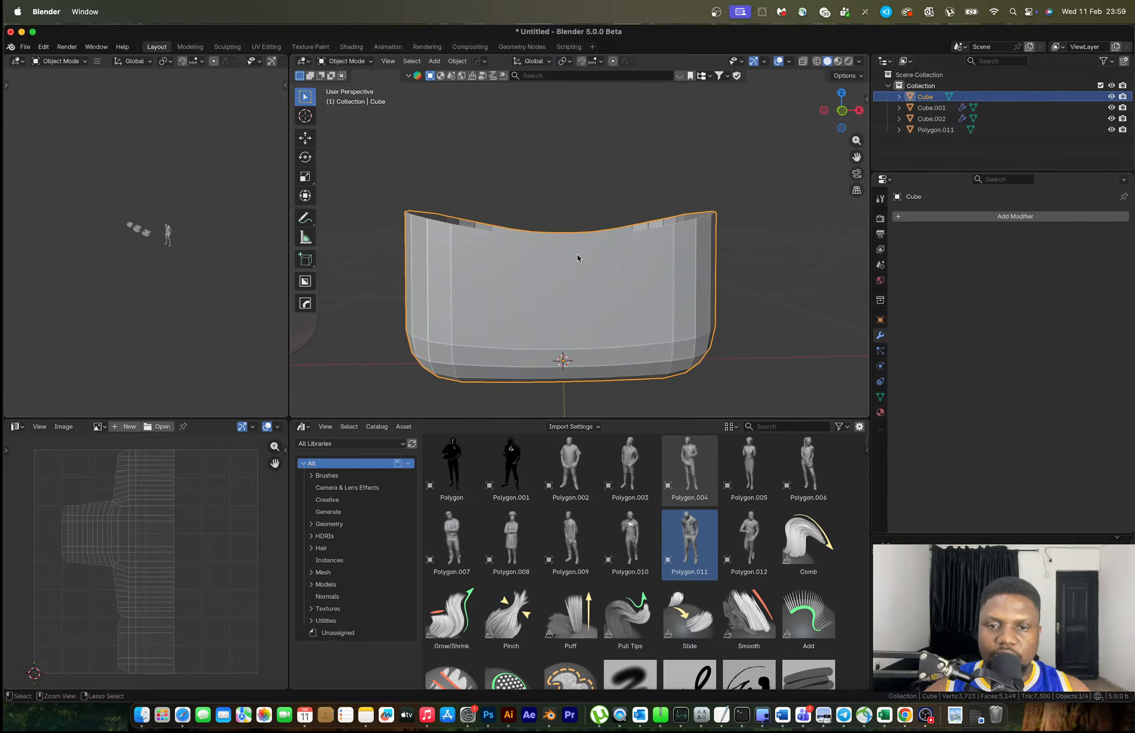
Add evenly spaced horizontal edge loops to the container: five, then four more
key("Tab")
middle_click_drag(577, 257, 608, 280)
key("ctrl+r")
scroll(563, 290, "up", 1)
scroll(563, 290, "up", 3)
left_click(562, 290)
right_click(563, 290)
key("ctrl+r")
scroll(652, 261, "up", 2)
scroll(652, 262, "up", 1)
left_click(652, 262)
right_click(652, 262)
Add three evenly spaced vertical edge loops on the container's other side
mouse_move(691, 275)
middle_mouse_down()
mouse_move(629, 281)
mouse_move(575, 242)
mouse_move(689, 223)
mouse_move(745, 262)
mouse_move(602, 269)
middle_mouse_up()
key("ctrl+r")
scroll(627, 230, "up", 1)
scroll(627, 230, "up", 1)
left_click(626, 264)
right_click(626, 264)
Add a level-2 Subdivision modifier, apply it, and inspect the denser mesh
key("Tab")
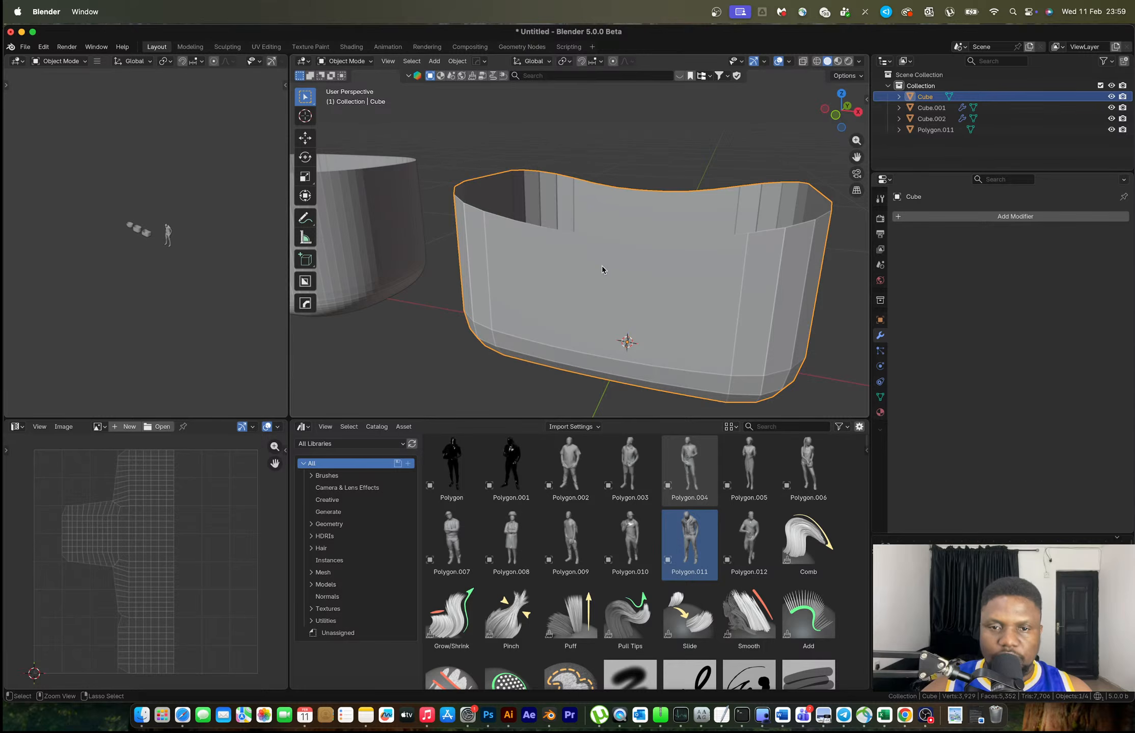
key("ctrl+2")
mouse_move(681, 282)
middle_mouse_down()
mouse_move(648, 270)
mouse_move(666, 272)
middle_mouse_up()
key("Tab")
key("Tab")
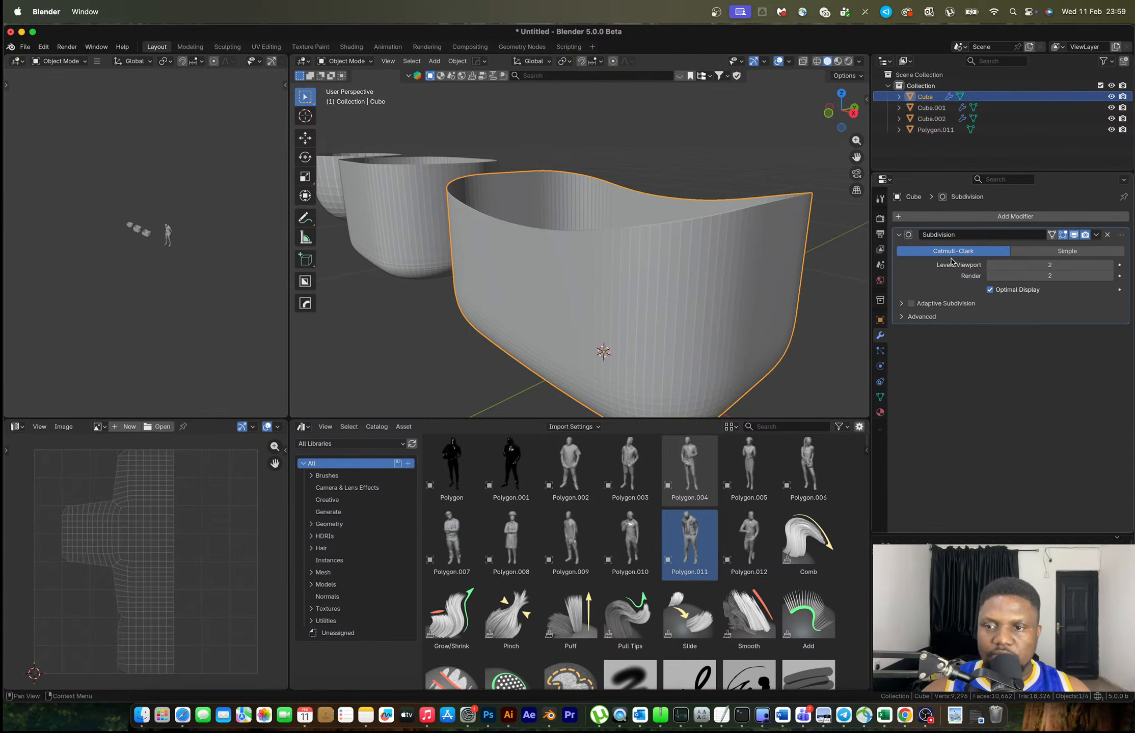
key("ctrl+a")
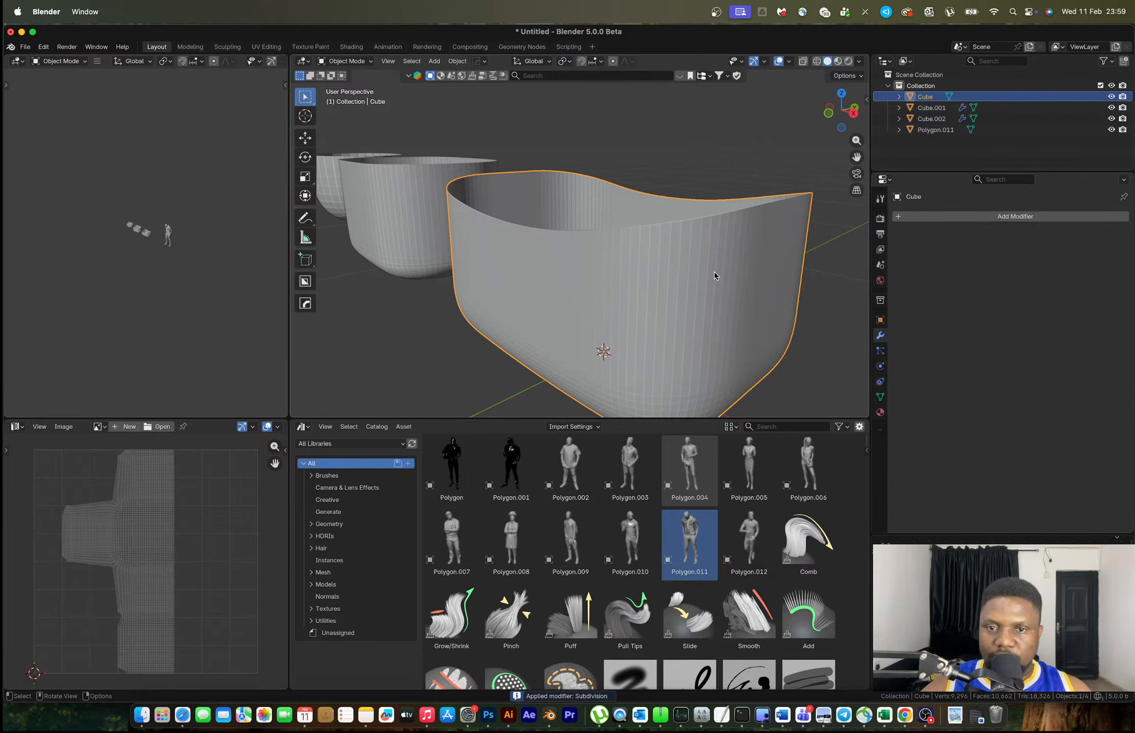
key("Tab")
middle_click_drag(671, 269, 681, 242)
key("Tab")
left_click(597, 154)
scroll(729, 243, "down", 9)
Select and frame the smooth container, then apply Shade Auto Smooth (Smooth by Angle 30°)
scroll(560, 238, "up", 5)
middle_click_drag(505, 275, 599, 242, "shift")
left_click(598, 243)
key("KP_Decimal")
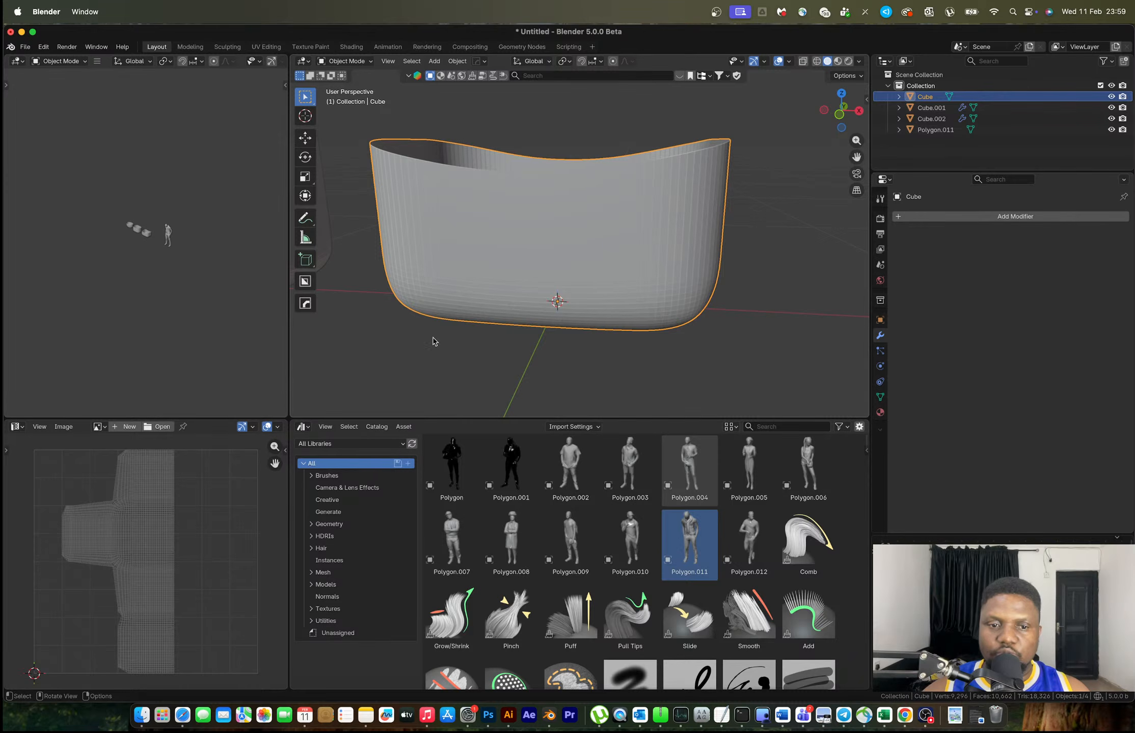
key("shift+a")
key("Escape")
right_click(586, 211)
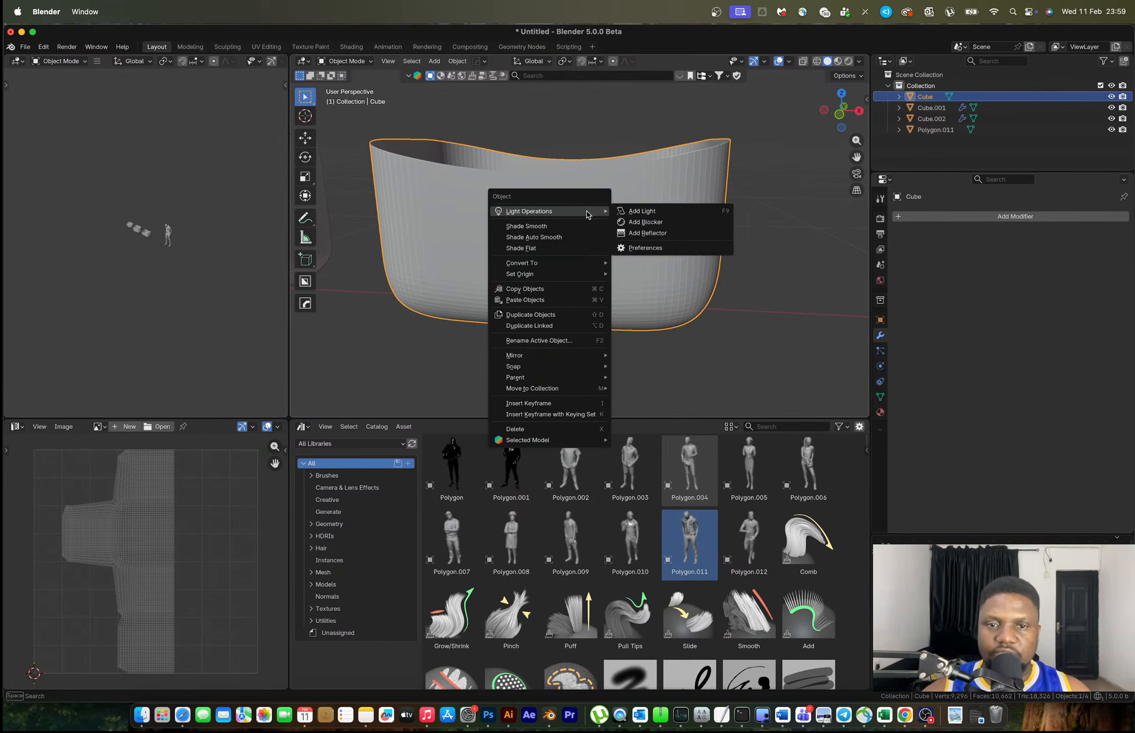
left_click(563, 237)
Try adding a Celtic Links weave and undo it
key("shift+a")
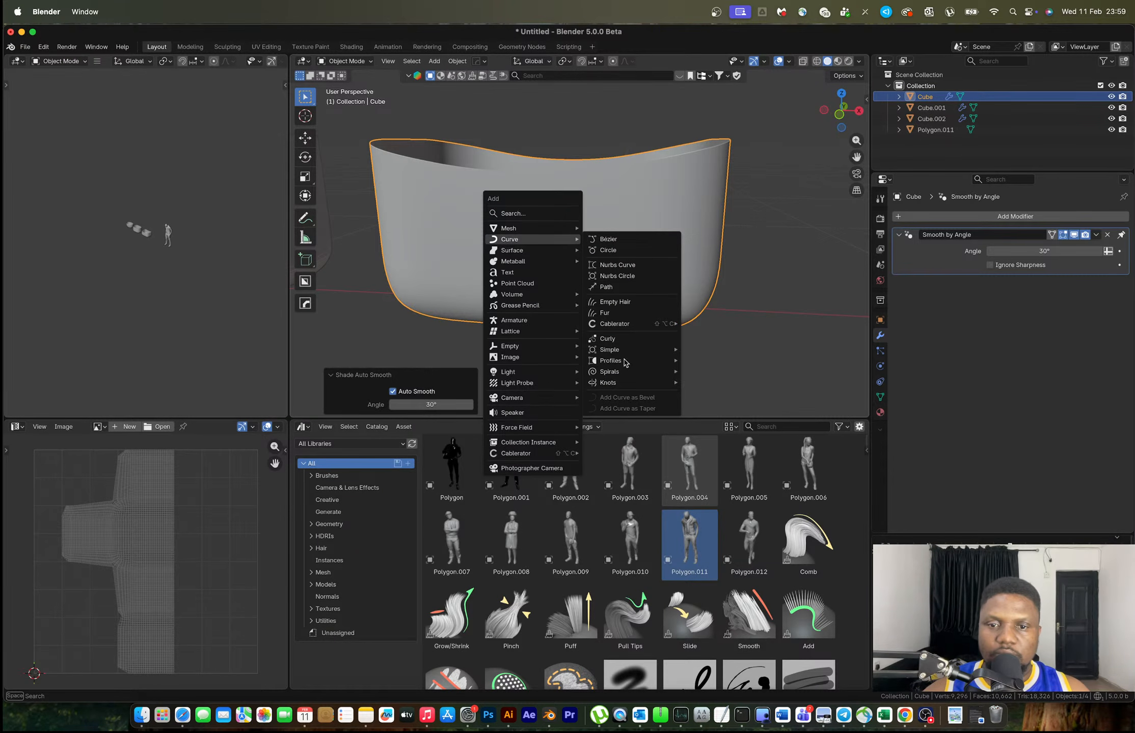
mouse_move(677, 386)
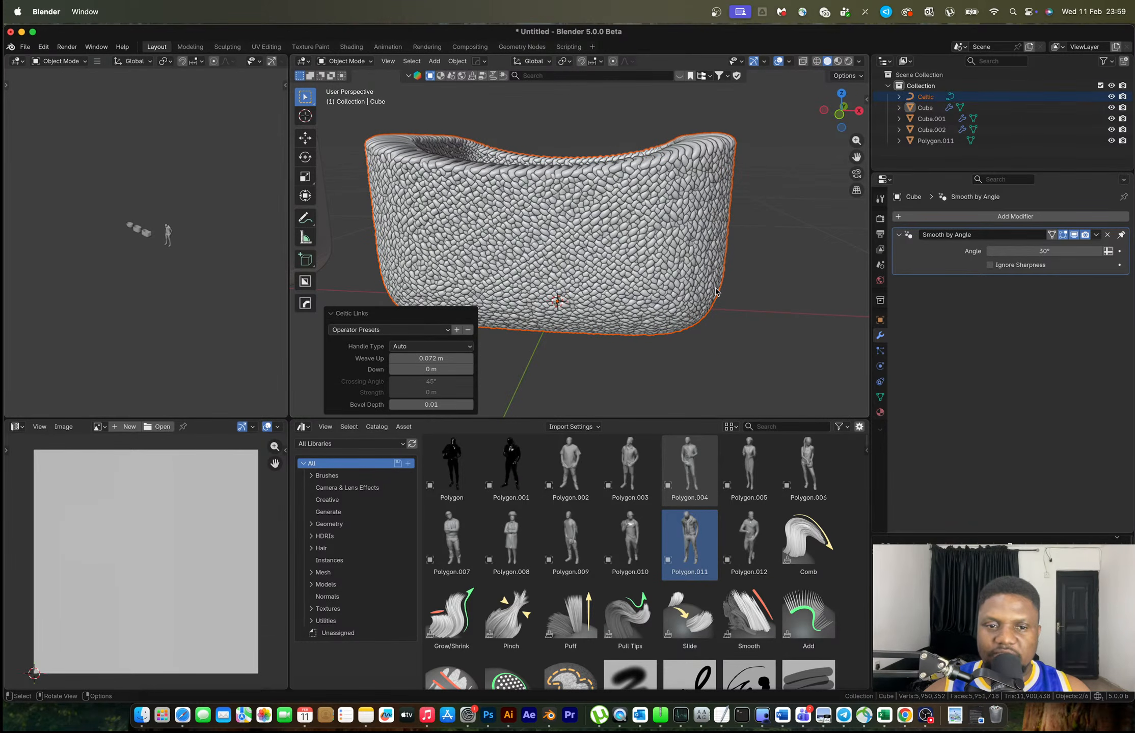
key("ctrl+z")
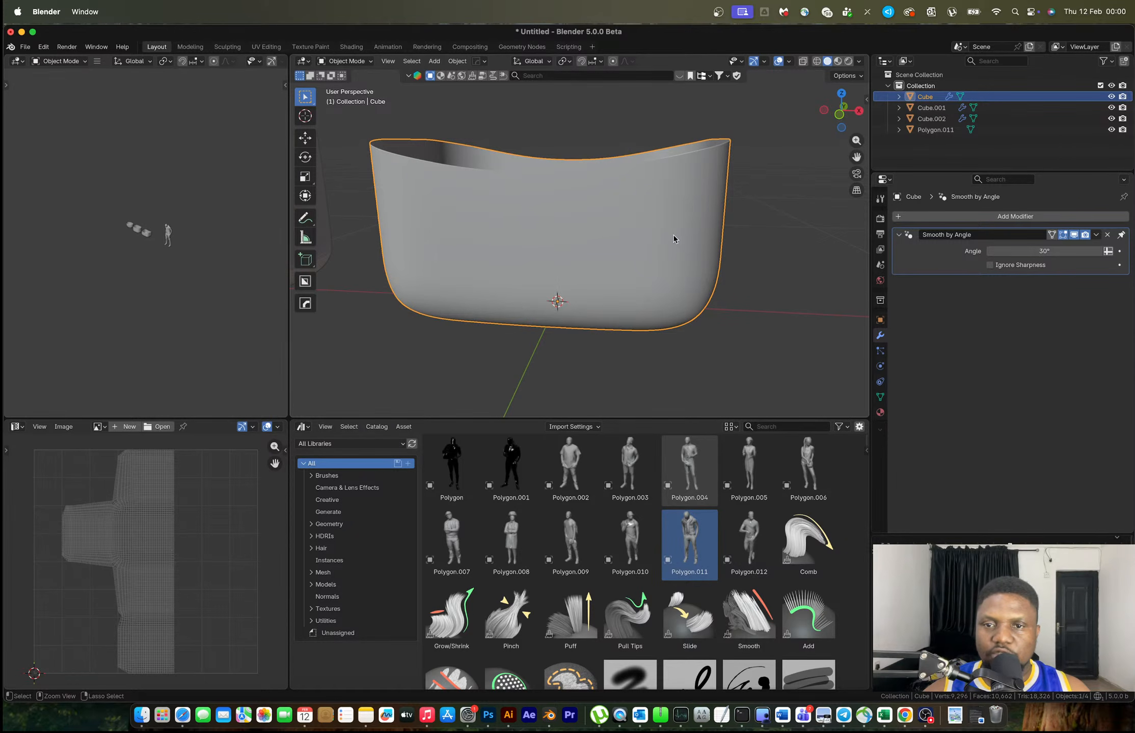
Undo the auto smooth, then add and apply a level-2 Subdivision on the container
key("ctrl+z")
key("ctrl+z")
key("ctrl+z")
key("ctrl+z")
key("ctrl+z")
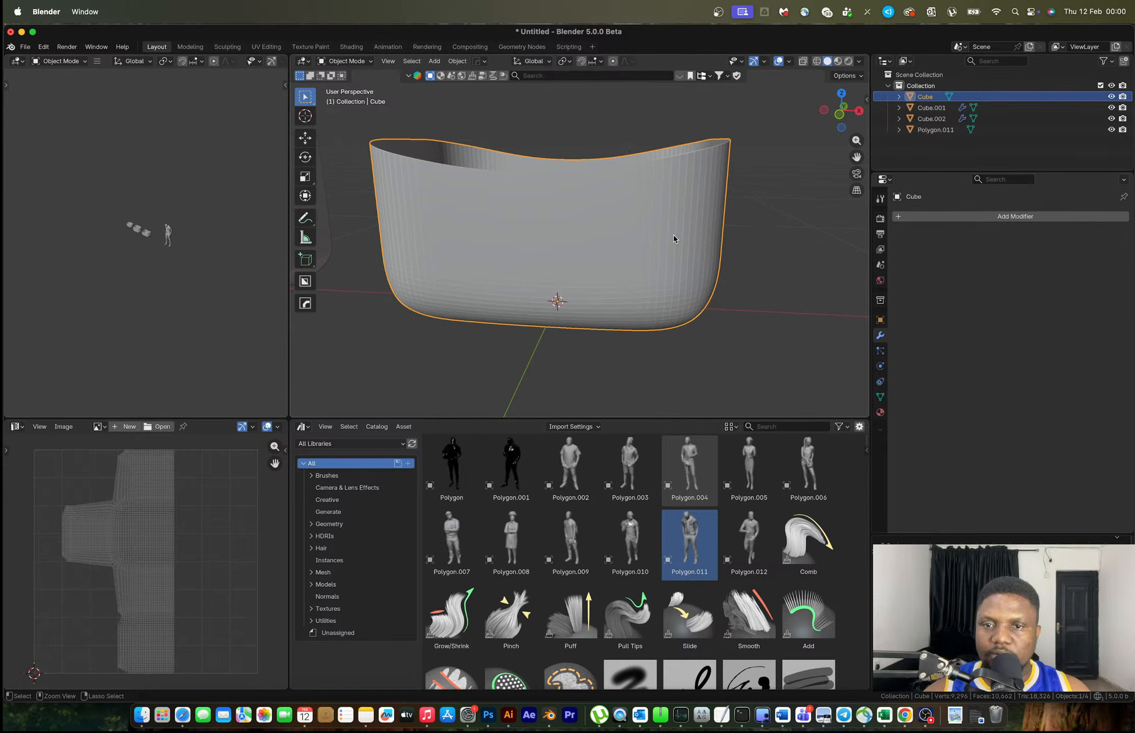
key("ctrl+2")
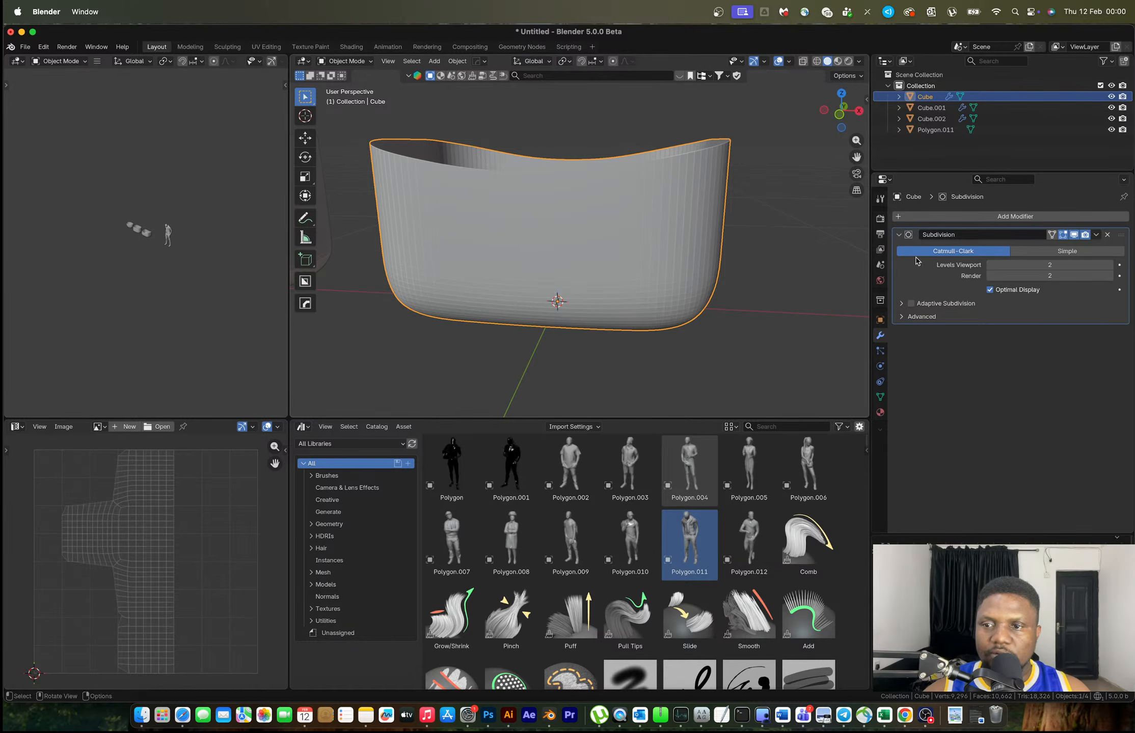
key("ctrl+a")
key("Tab")
middle_click_drag(710, 223, 680, 235)
key("Tab")
Give the subdivided container flat shading
right_click(570, 240)
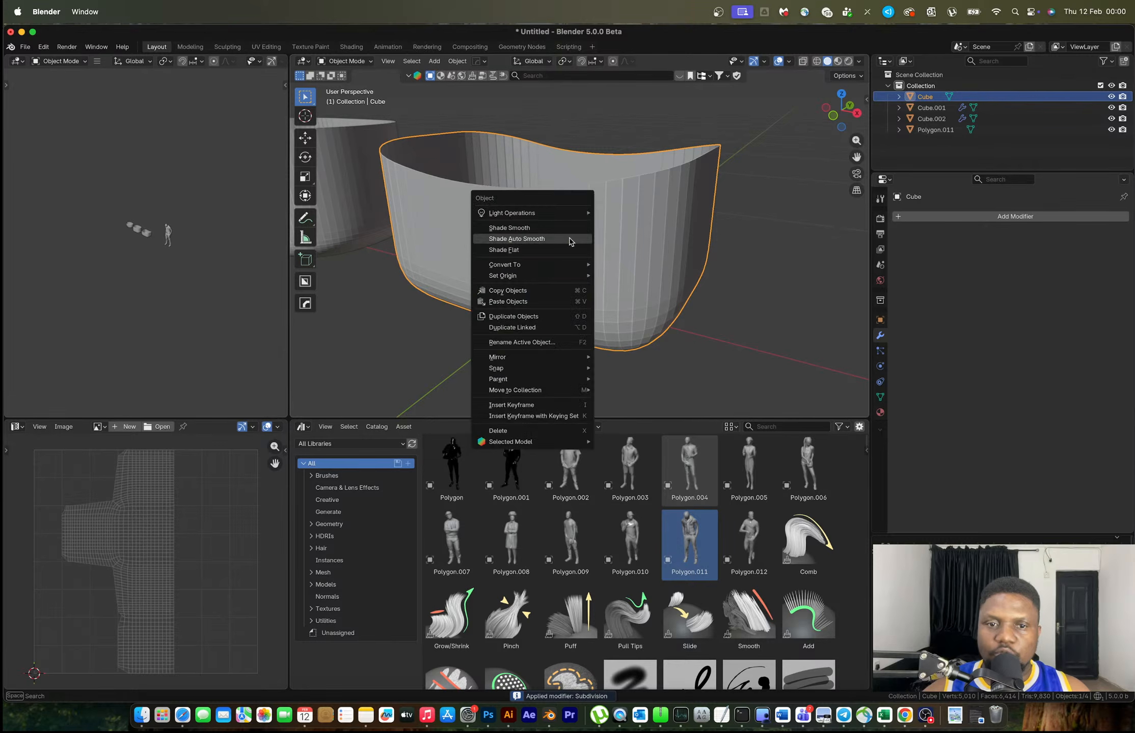
left_click(554, 250)
key("shift+a")
mouse_move(537, 258)
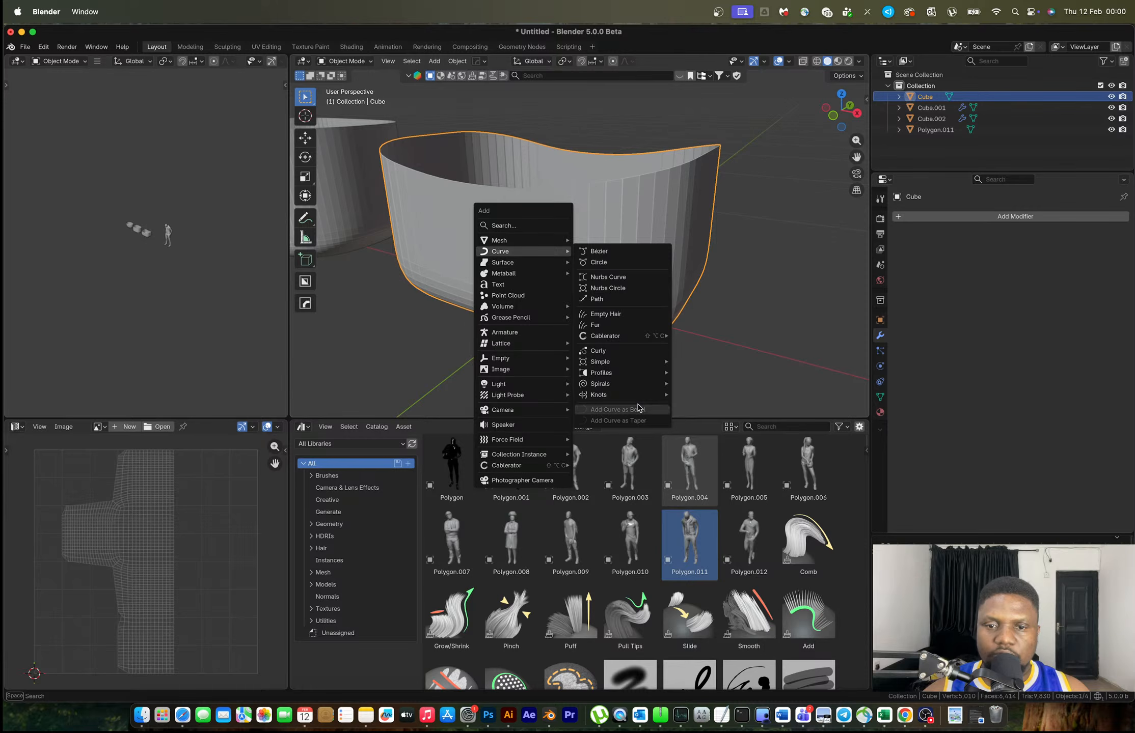
Add a Celtic Links weave with Weave Up -0.026 m and Aligned handles
mouse_move(638, 397)
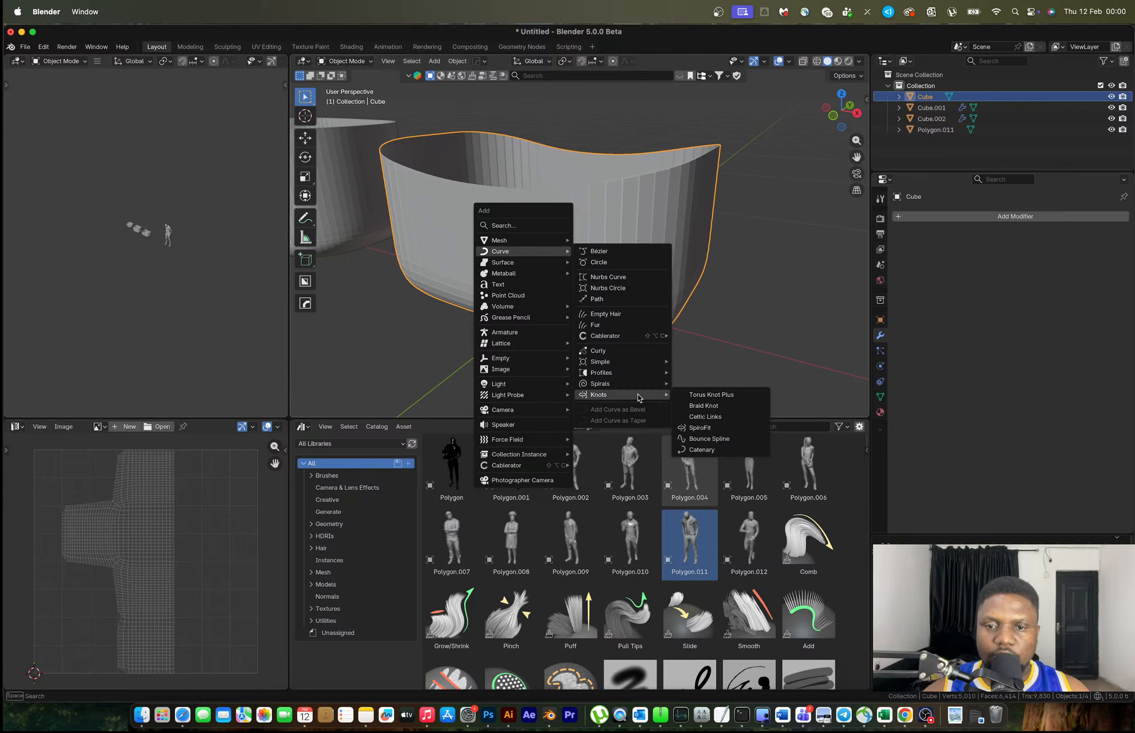
left_click(720, 415)
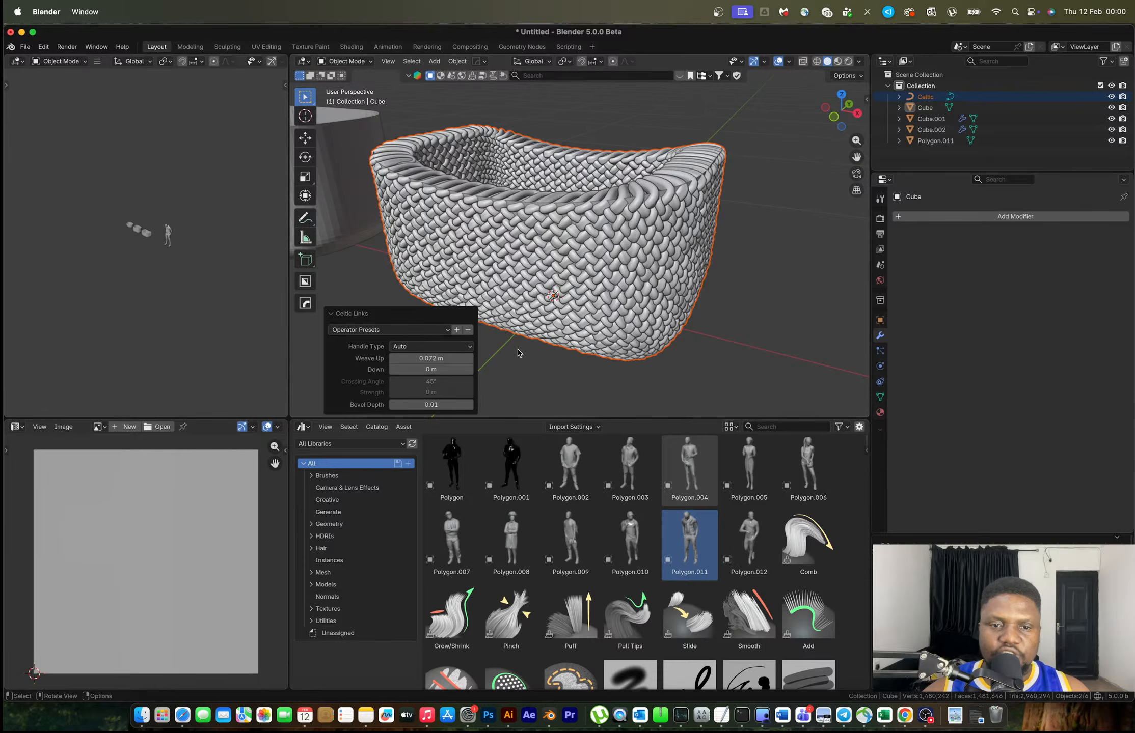
scroll(573, 323, "up", 5)
left_click_drag(431, 358, 414, 358)
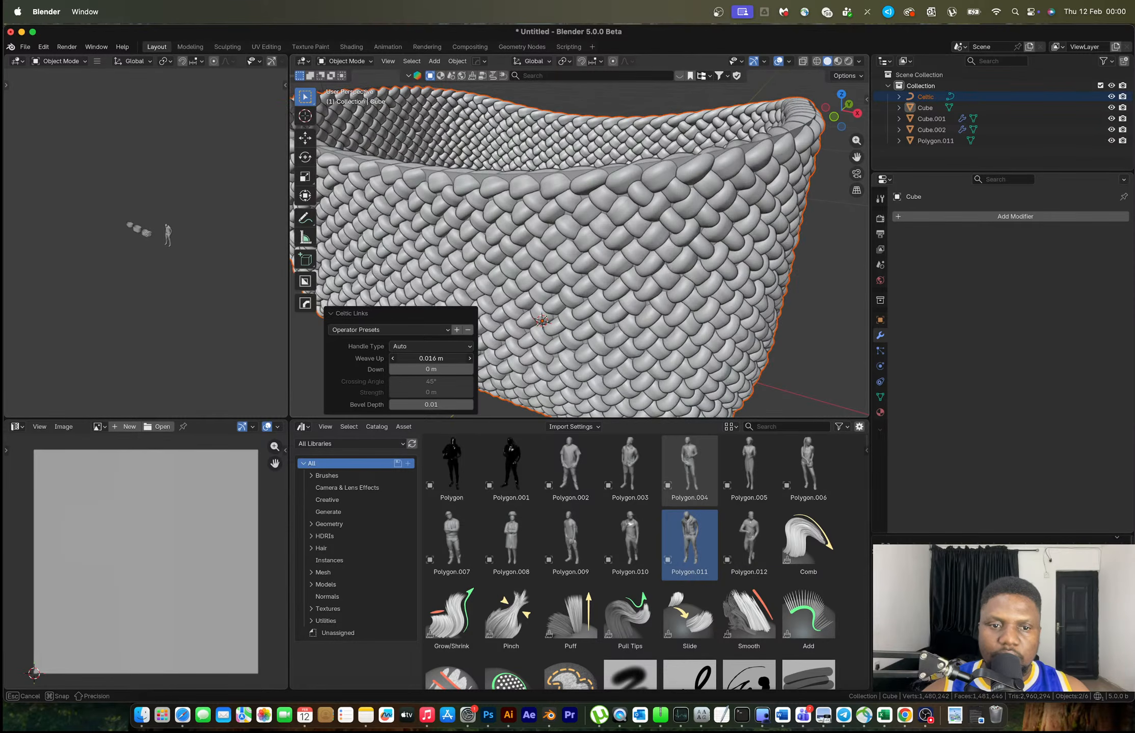
left_click(437, 347)
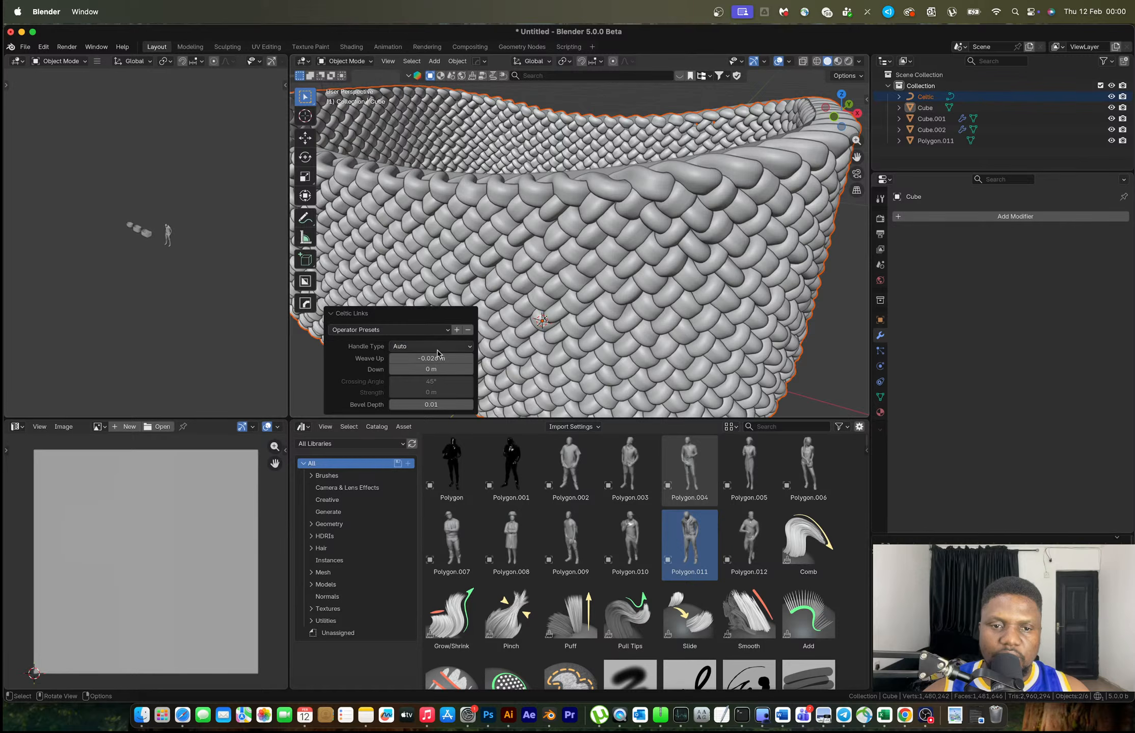
left_click(418, 360)
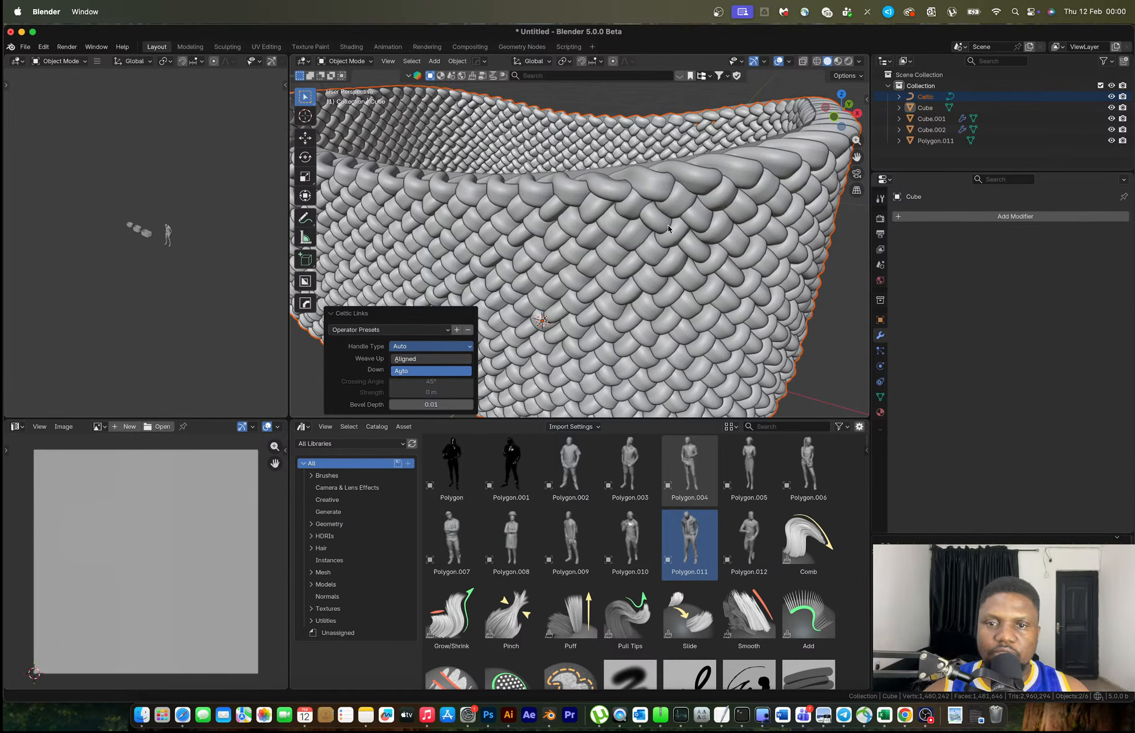
Switch the weave's handle type back to Auto and set Down to -0.054 m
middle_click_drag(669, 222, 599, 293)
scroll(497, 279, "up", 8)
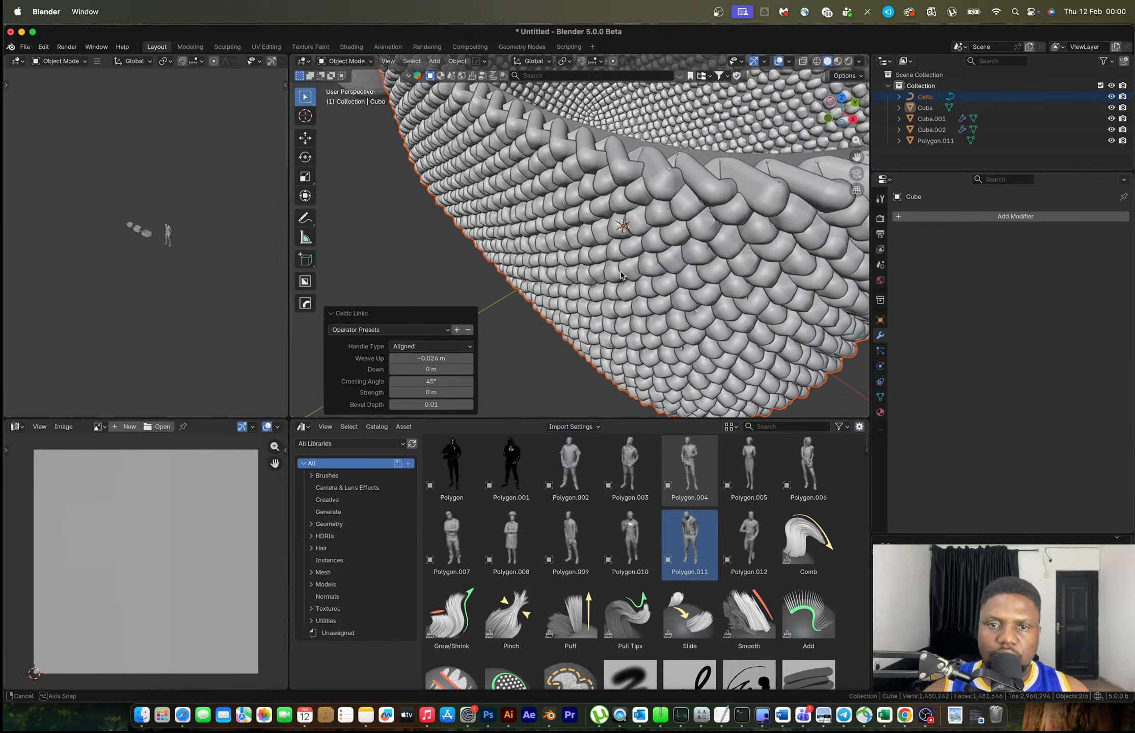
left_click(431, 346)
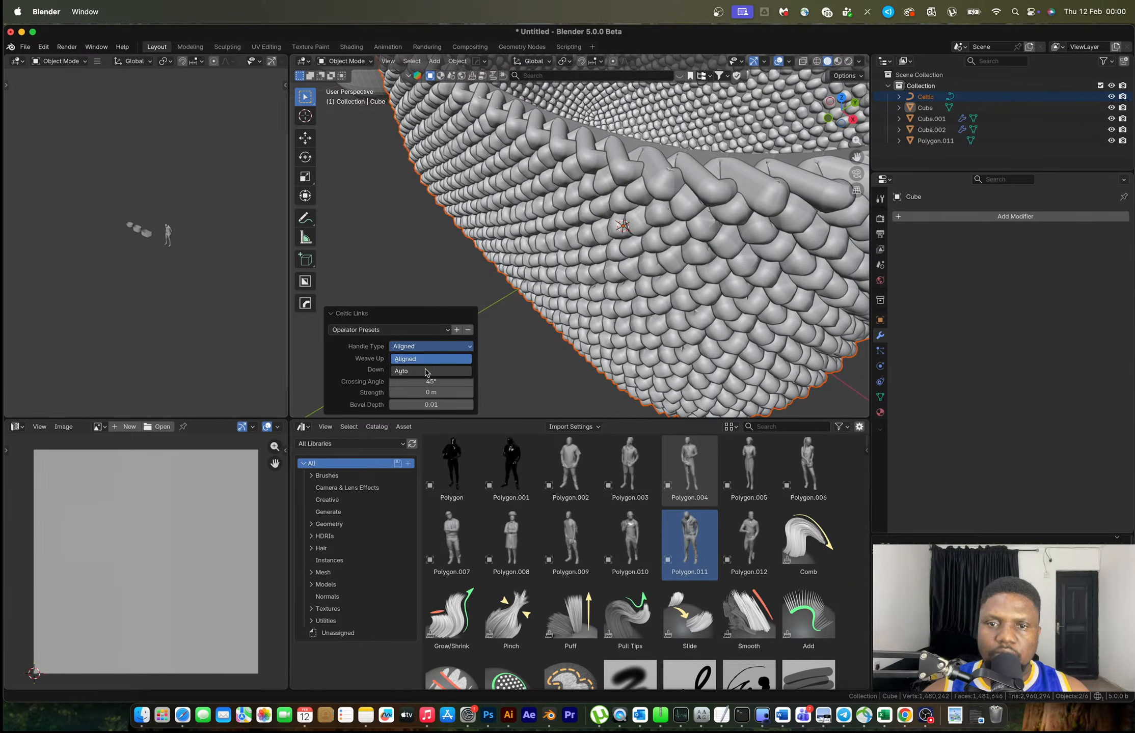
left_click(425, 371)
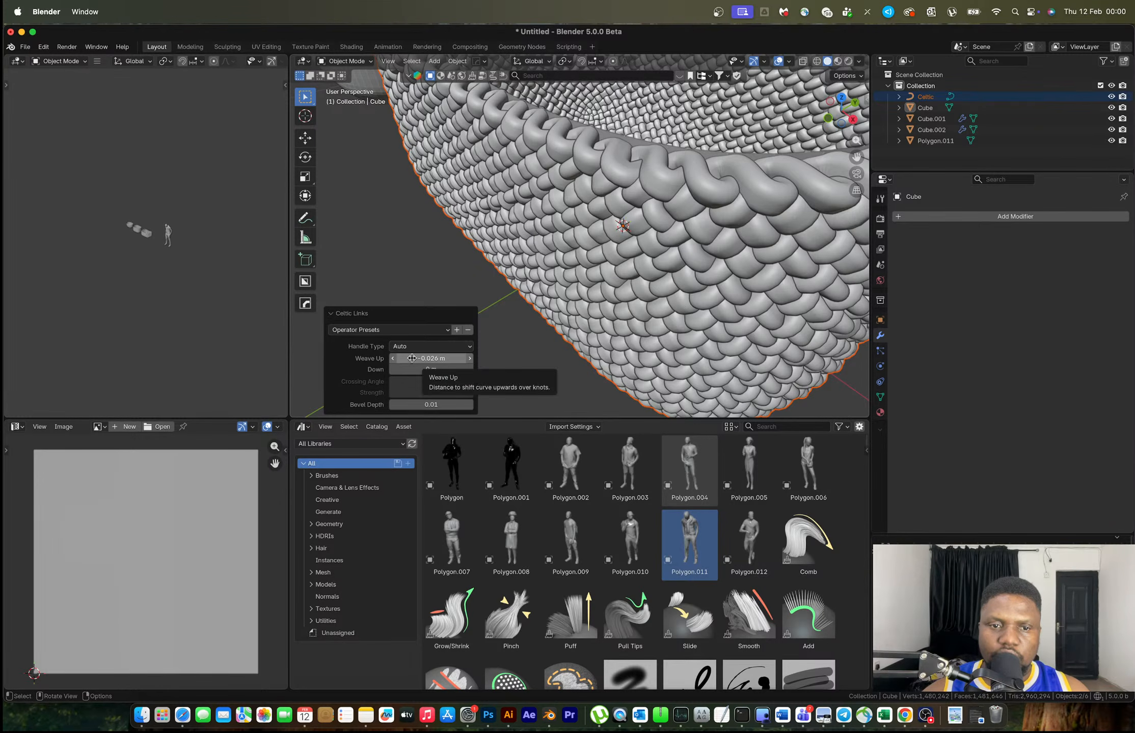
left_click_drag(414, 370, 390, 370)
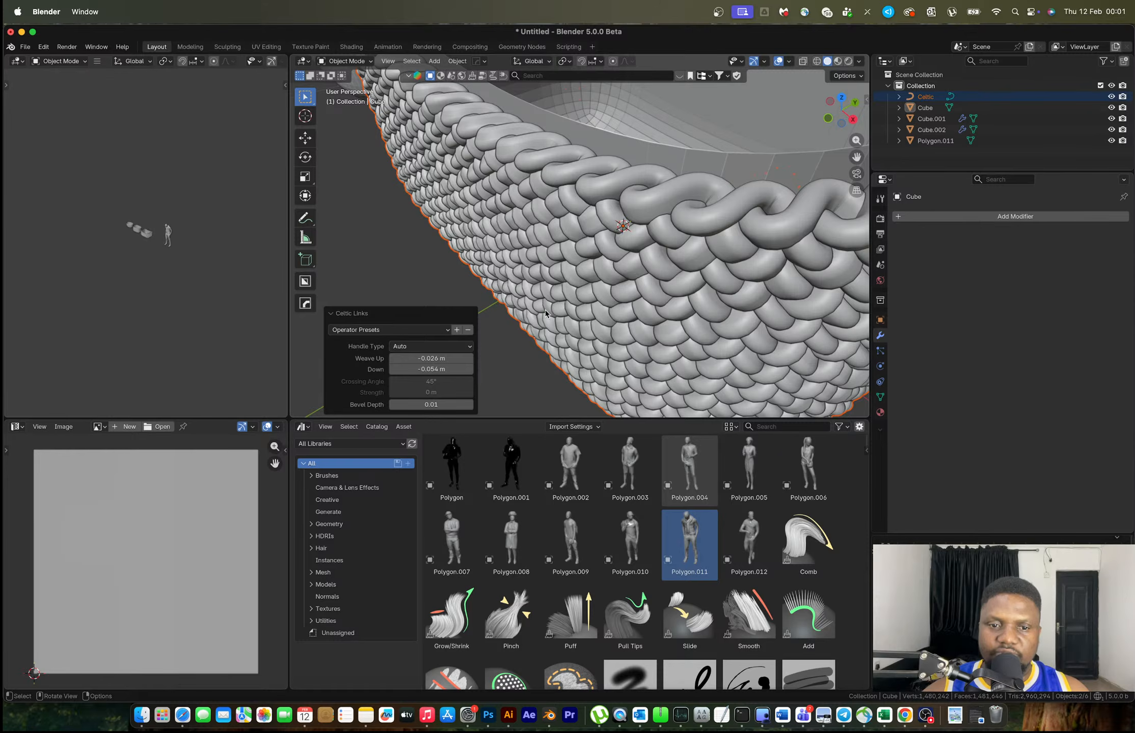
scroll(557, 305, "down", 5)
middle_click_drag(558, 306, 606, 277)
scroll(606, 278, "up", 10)
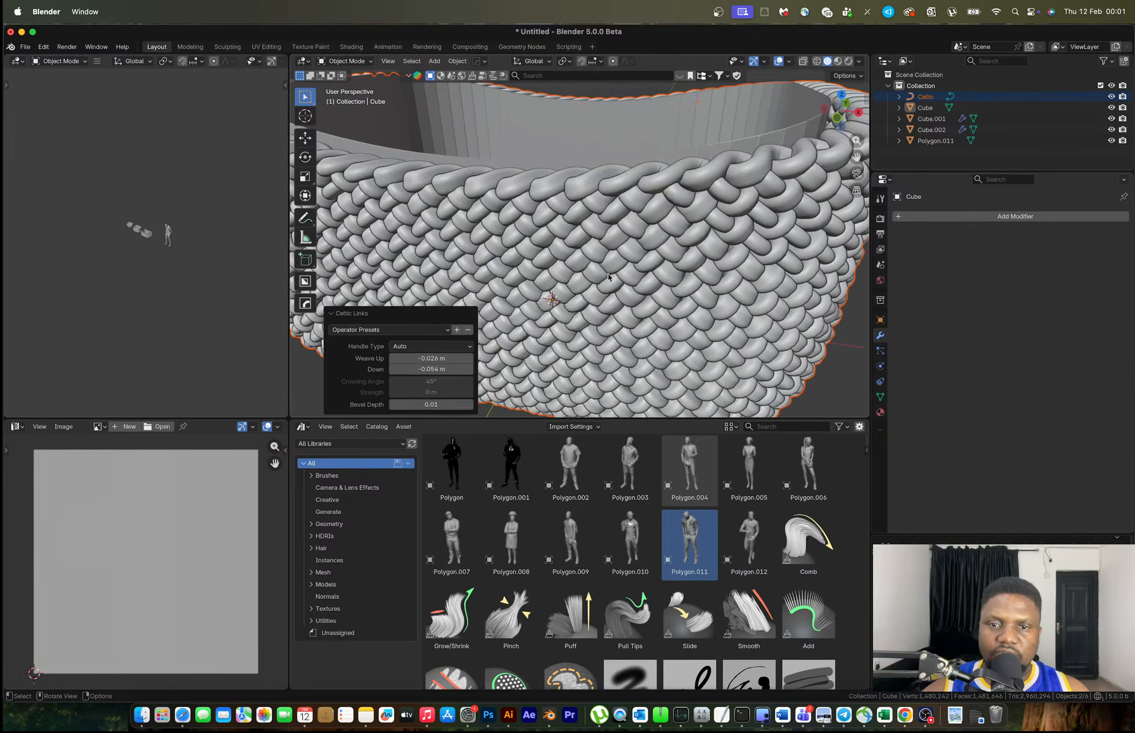
Turn off cavity shading and set the Celtic Links Down distance to 0.02 m
left_click(859, 61)
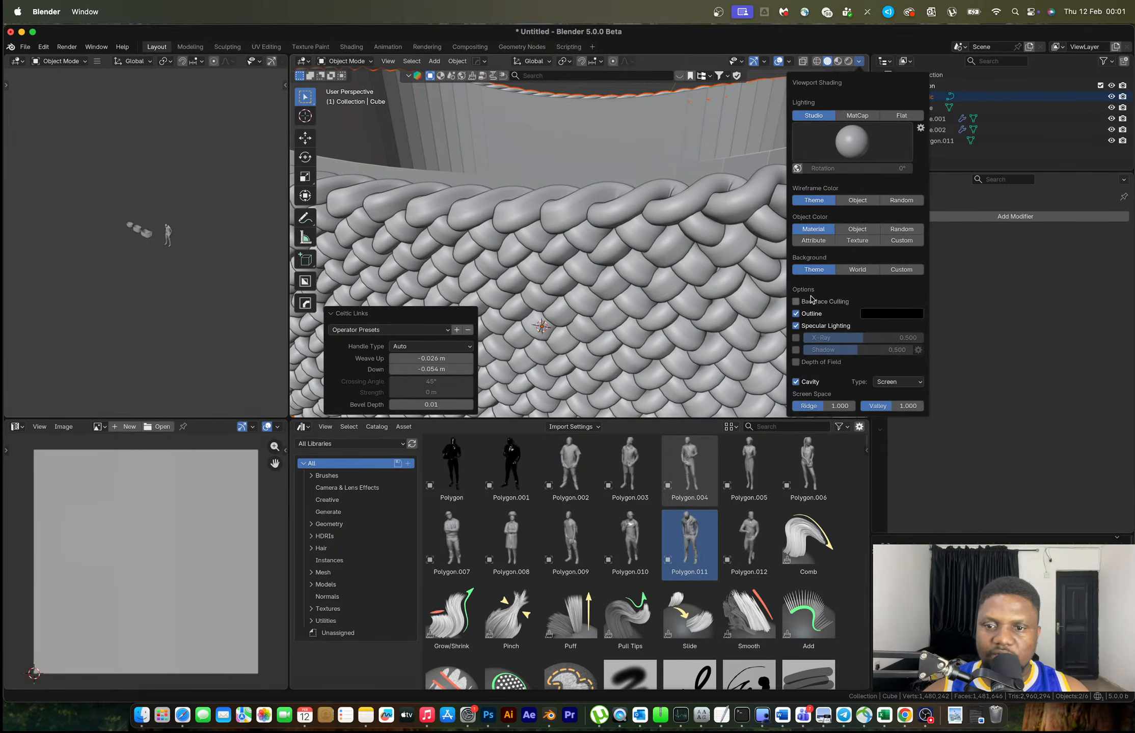
left_click(800, 383)
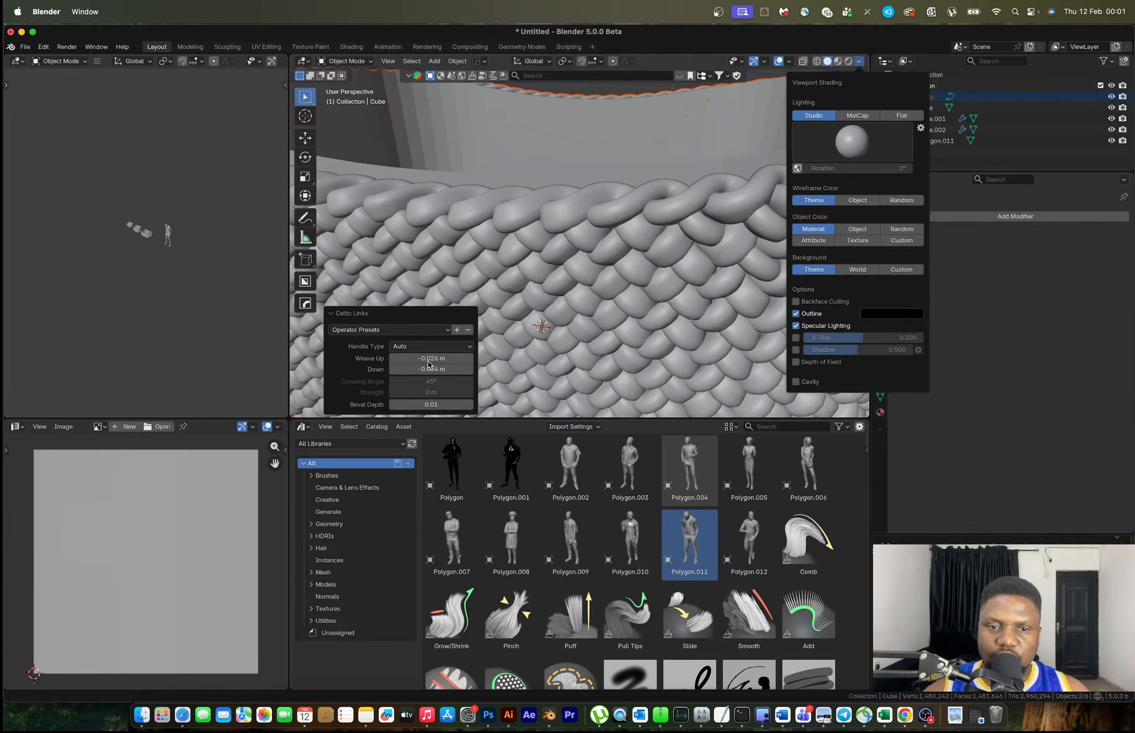
left_click_drag(430, 363, 448, 363)
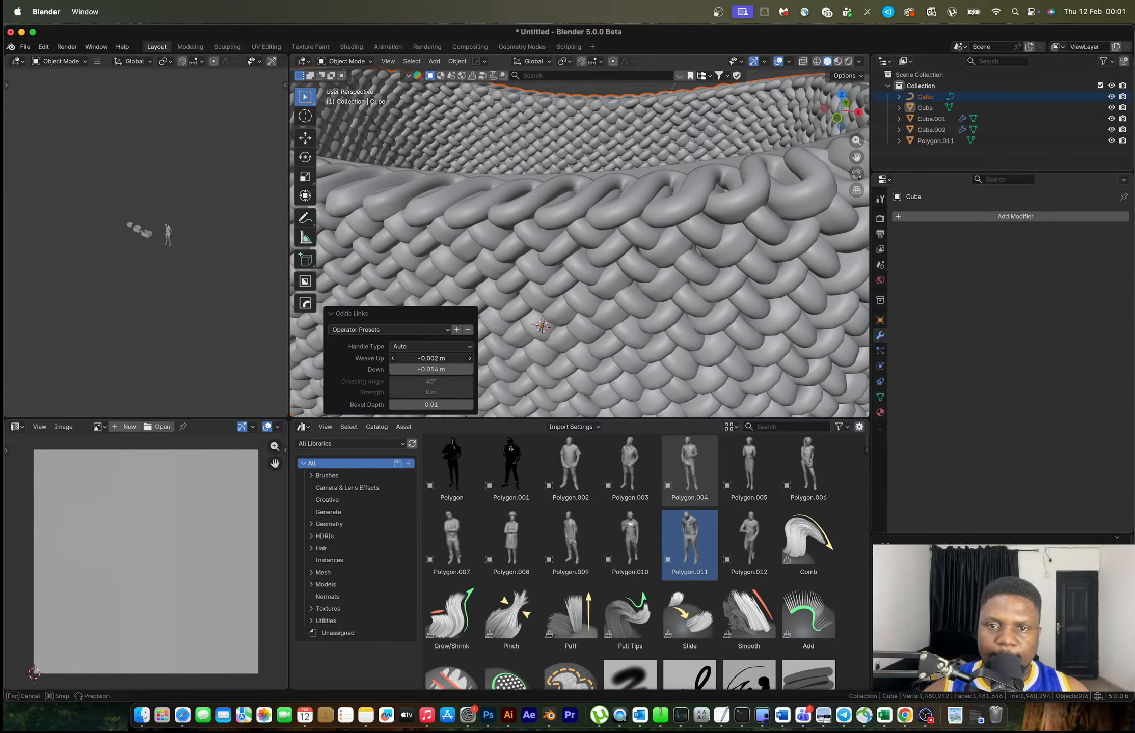
mouse_move(448, 362)
left_mouse_down()
mouse_move(469, 362)
mouse_move(427, 363)
left_mouse_up()
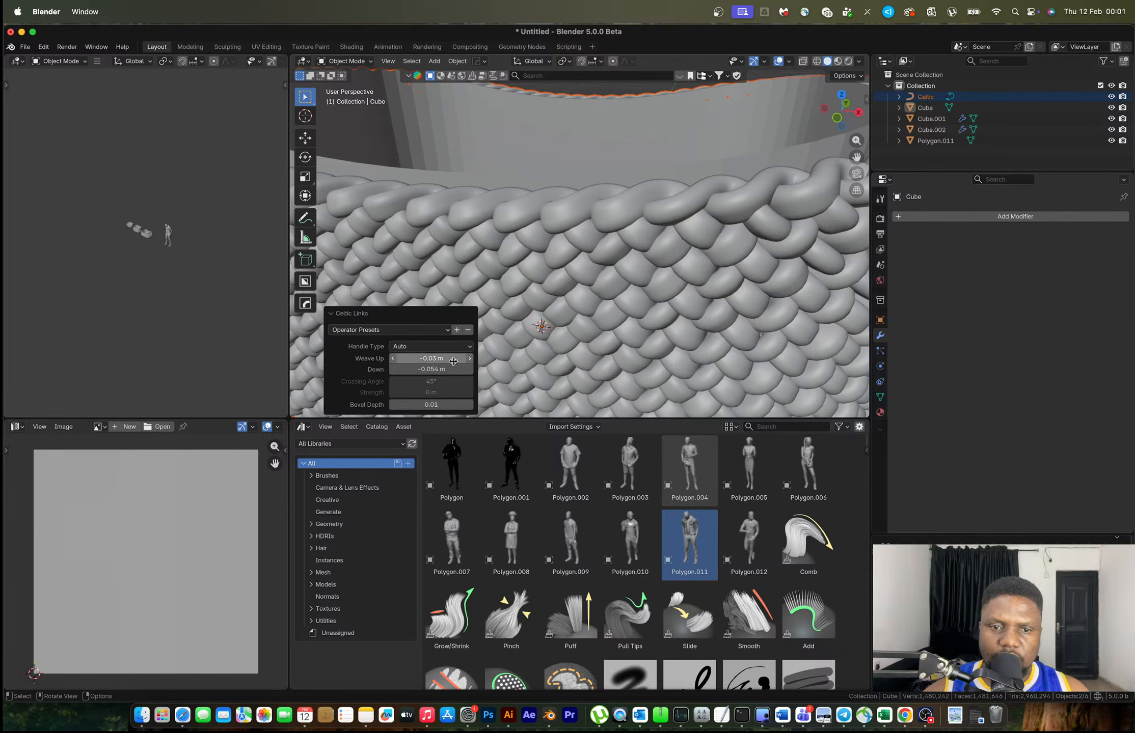
left_click(427, 369)
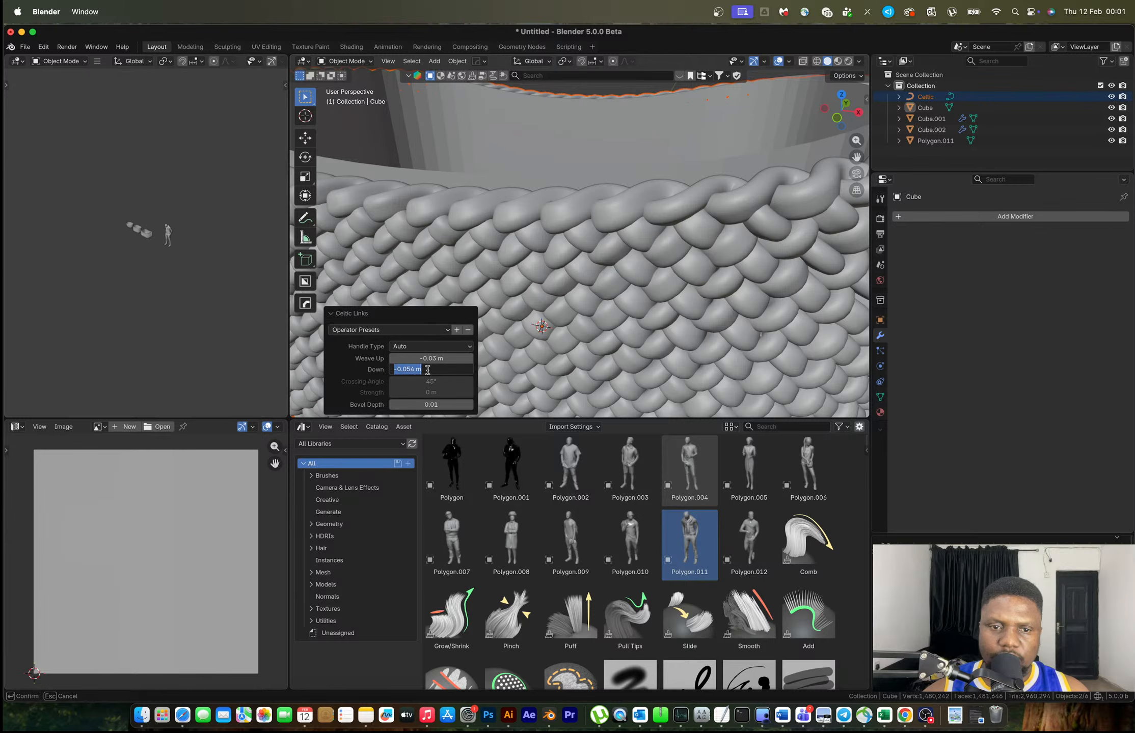
left_click(410, 369)
left_click_drag(410, 371, 384, 375)
type(".02")
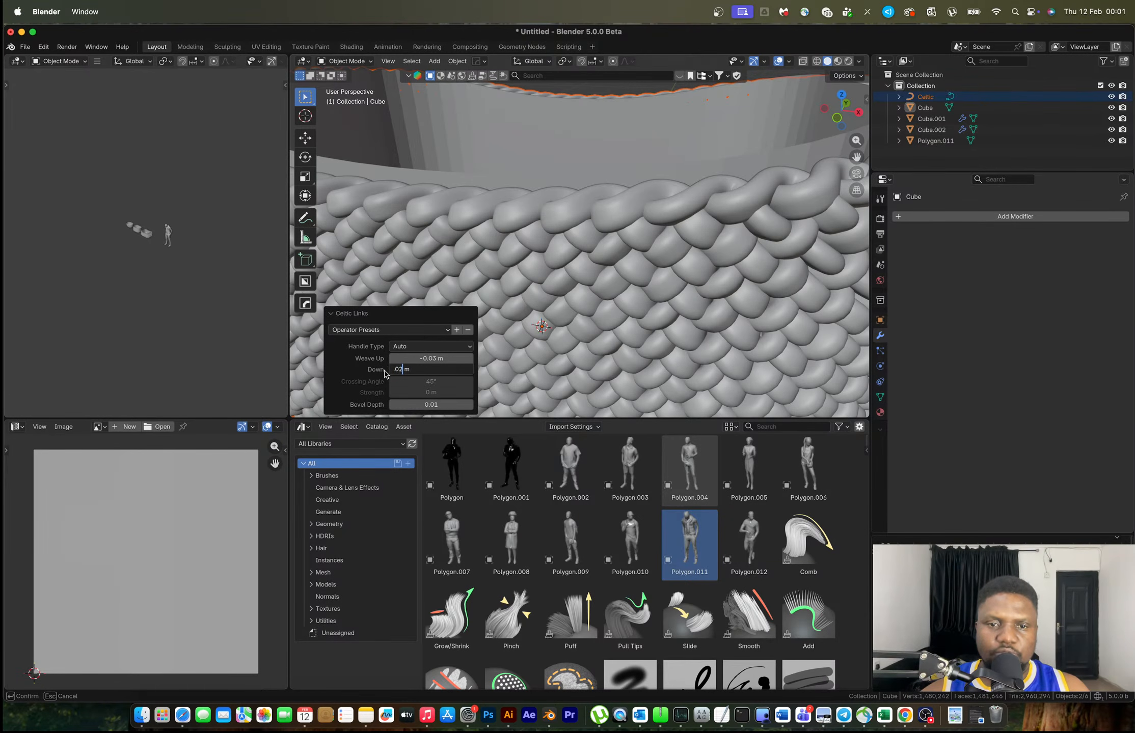
key("Return")
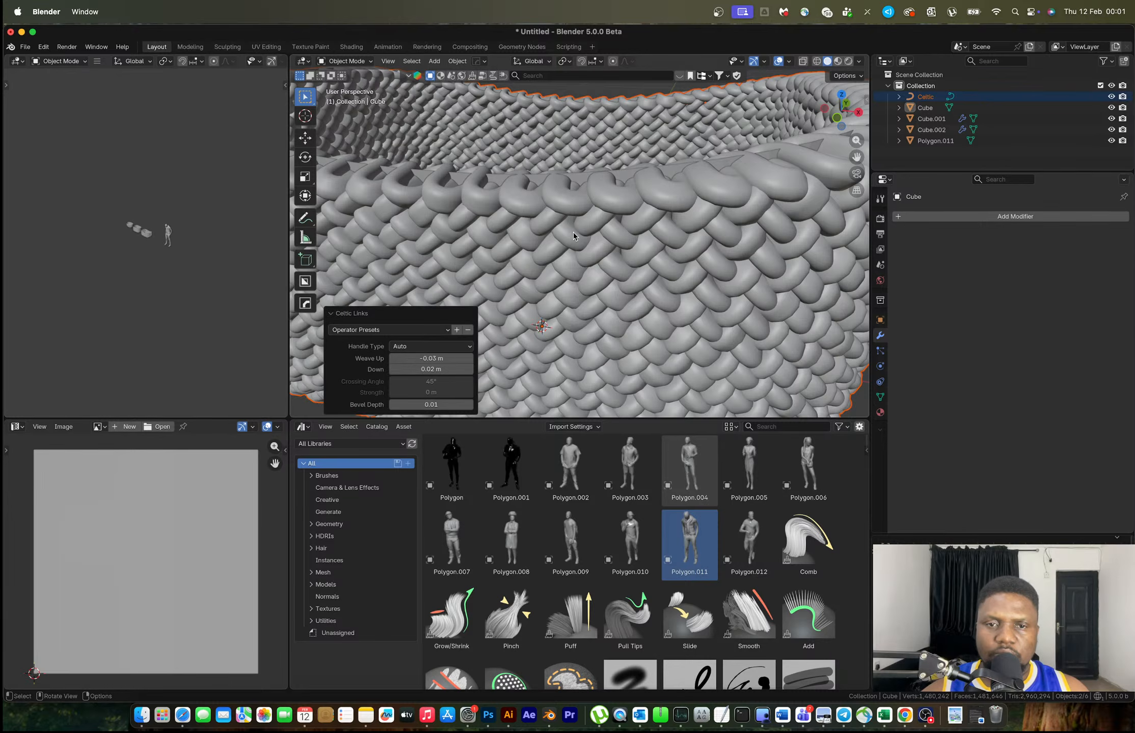
Set the Celtic Links Bevel Depth to 0.007 and Weave Up to 0.01 m
scroll(572, 233, "down", 7)
scroll(555, 230, "up", 4)
middle_click_drag(572, 232, 654, 231)
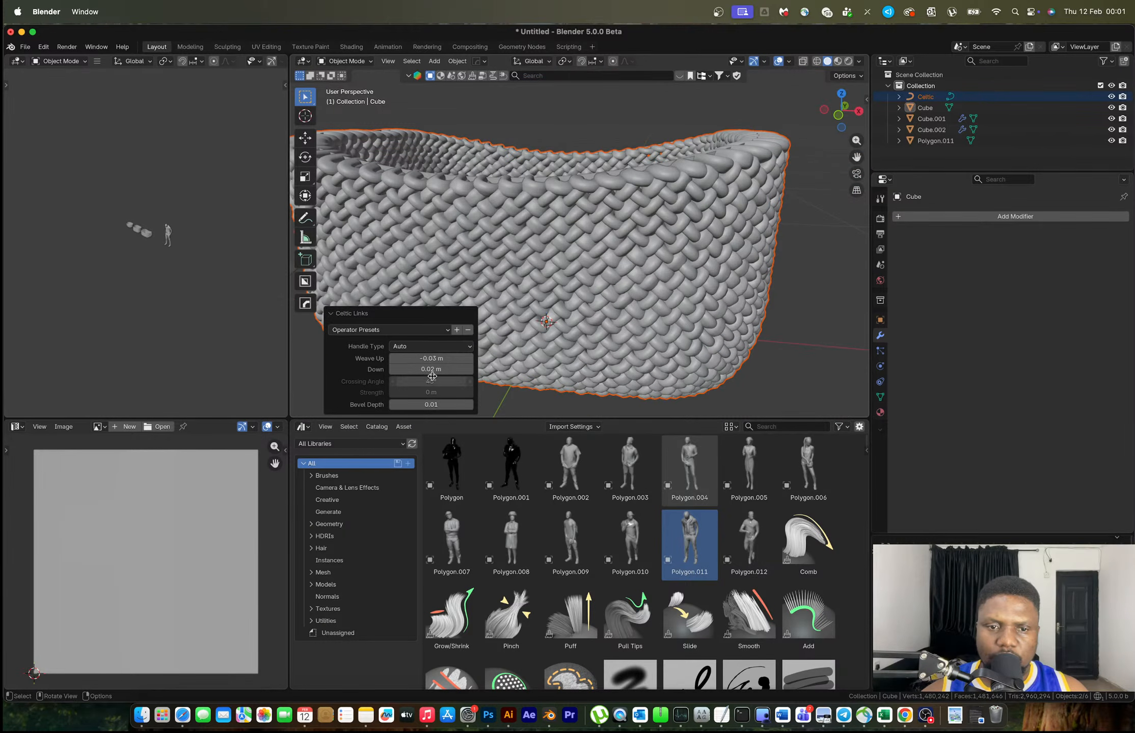
left_click(421, 405)
type("0.007")
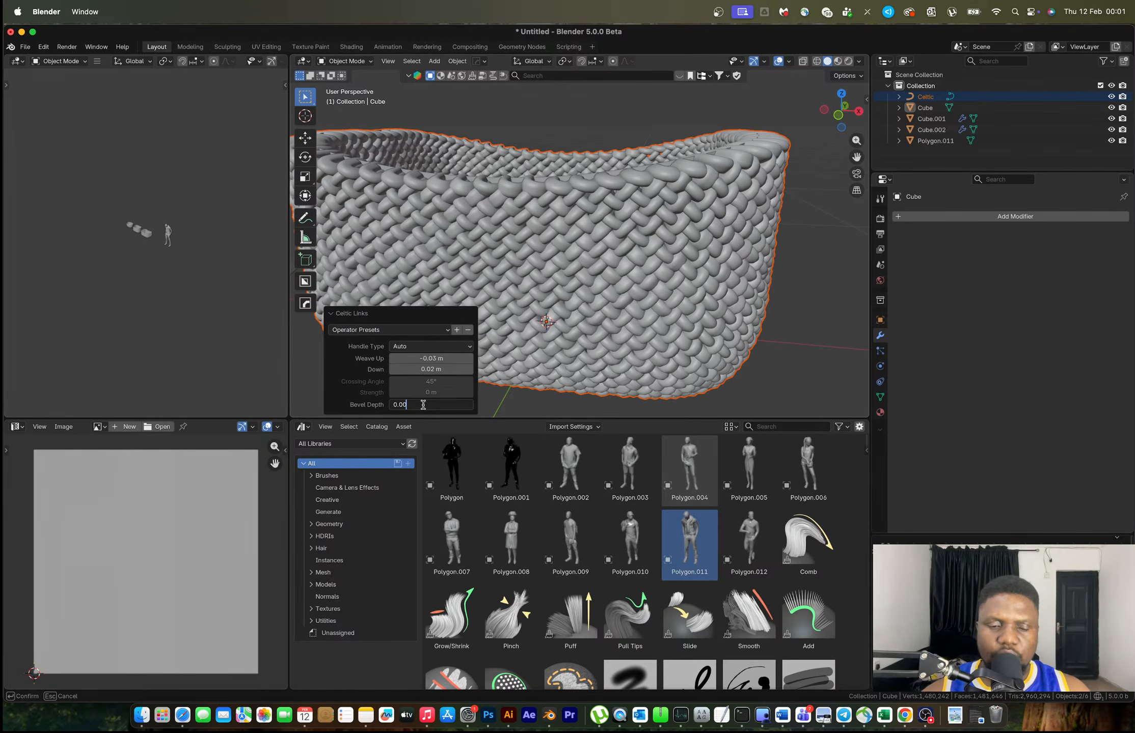
key("Return")
middle_click_drag(656, 227, 639, 247)
scroll(639, 246, "up", 4)
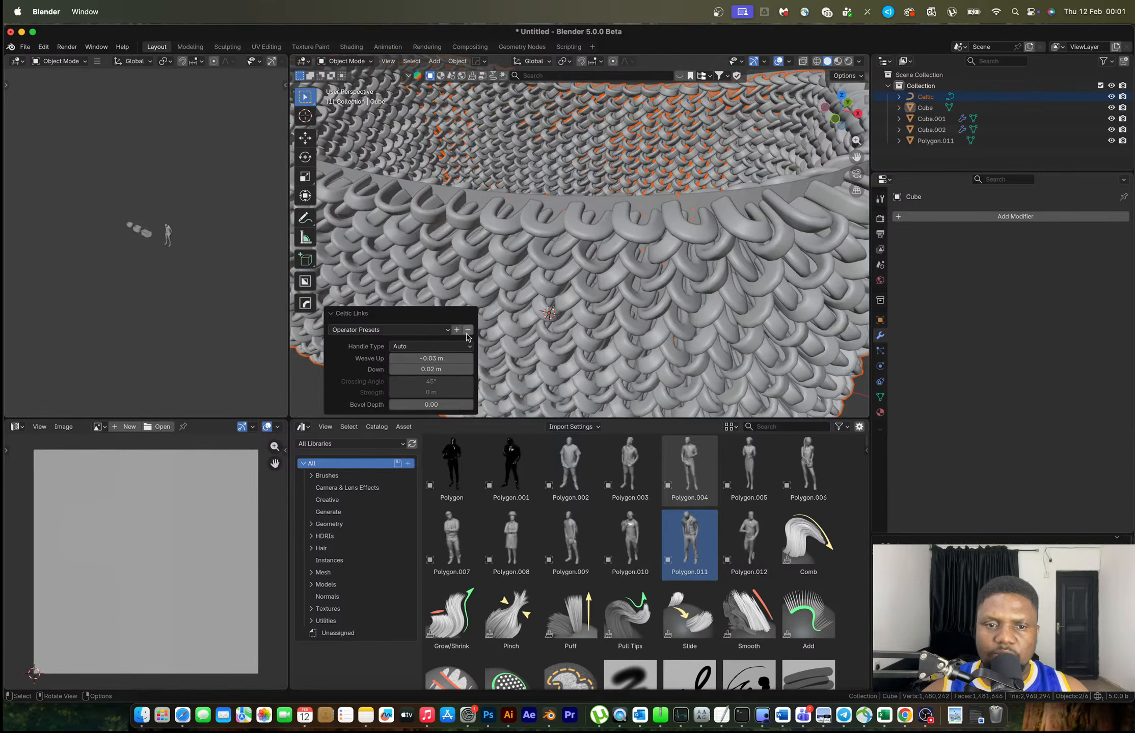
left_click(420, 359)
type(".01")
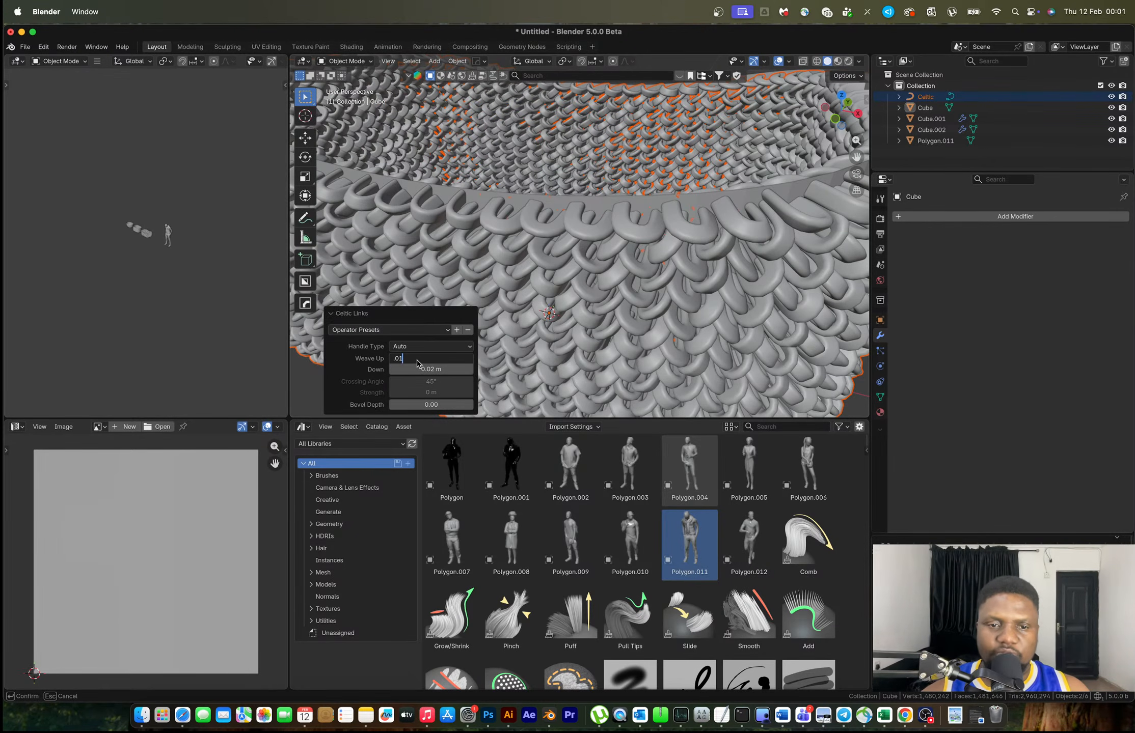
key("Return")
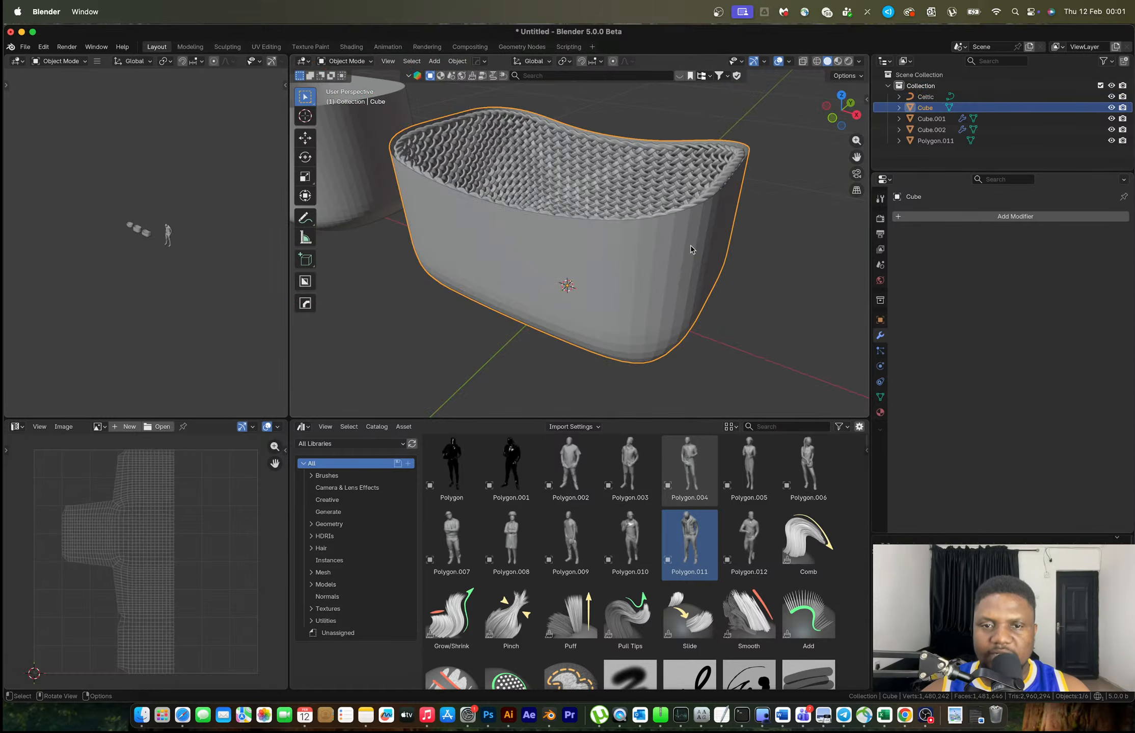
Hide the Cube, inspect the woven Celtic mesh, and toggle its Edit Mode
key("h")
scroll(618, 250, "up", 1)
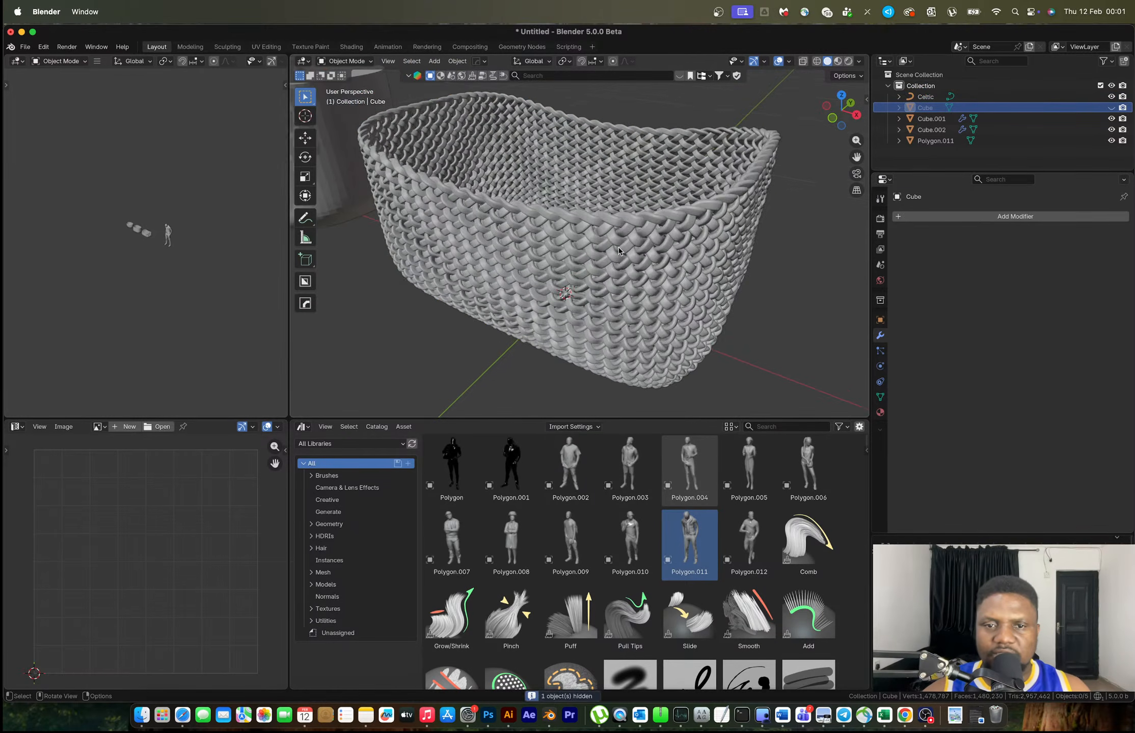
scroll(618, 251, "up", 1)
scroll(618, 249, "up", 4)
middle_click_drag(617, 248, 747, 227)
scroll(638, 321, "down", 6)
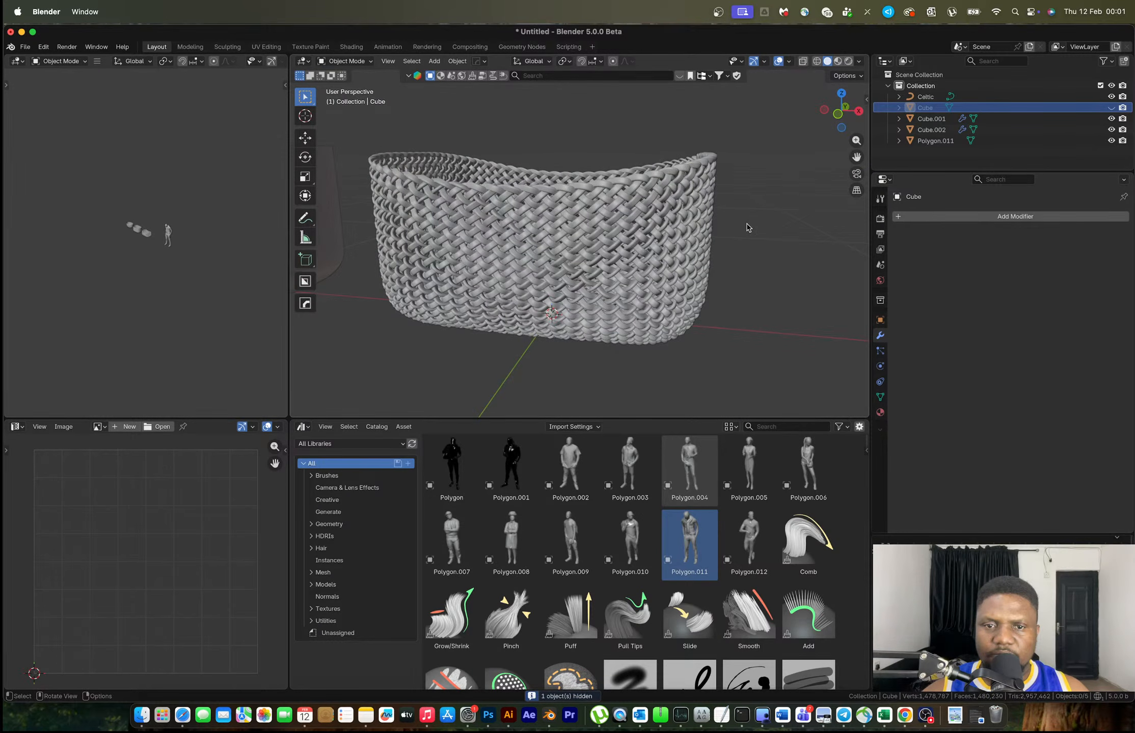
scroll(582, 265, "up", 5)
middle_click_drag(582, 265, 583, 275)
left_click(566, 258)
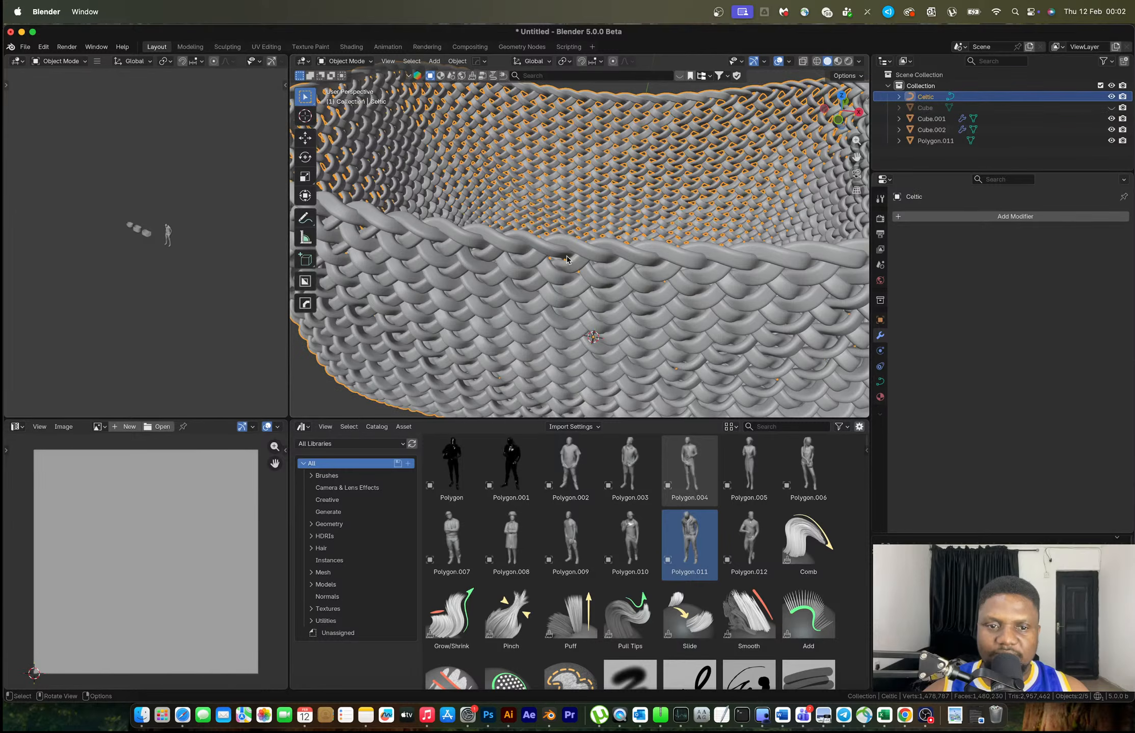
scroll(562, 264, "down", 3)
middle_click_drag(562, 263, 601, 258)
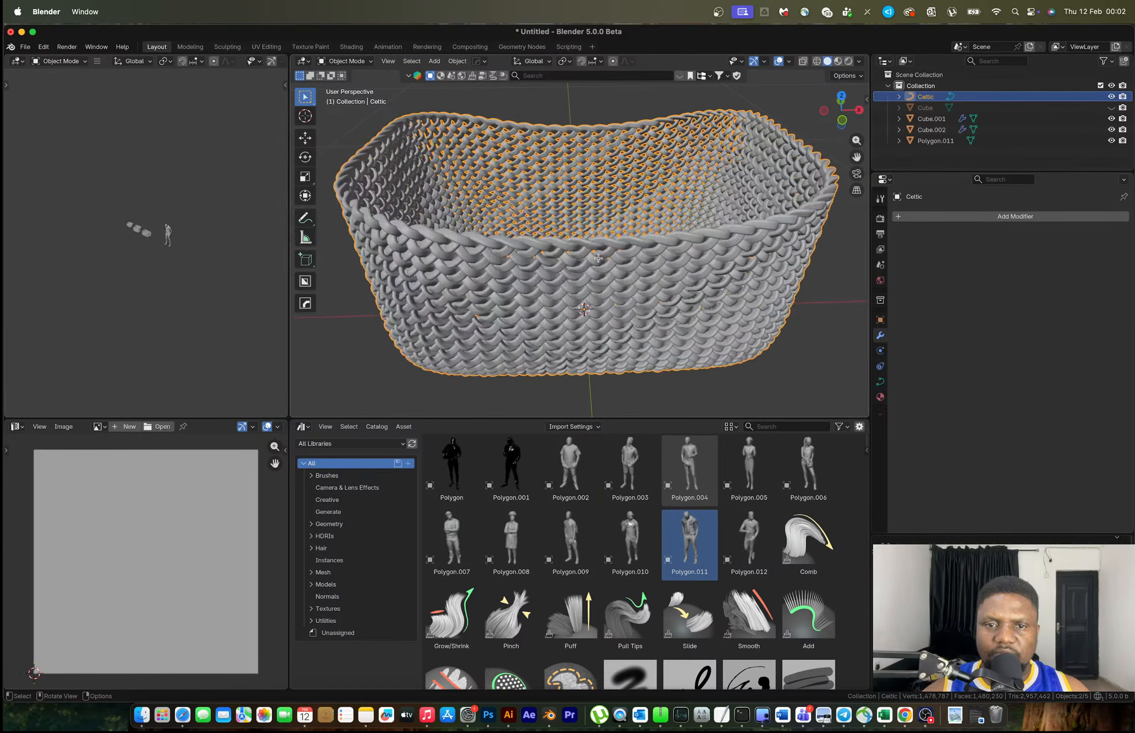
key("Tab")
key("Tab")
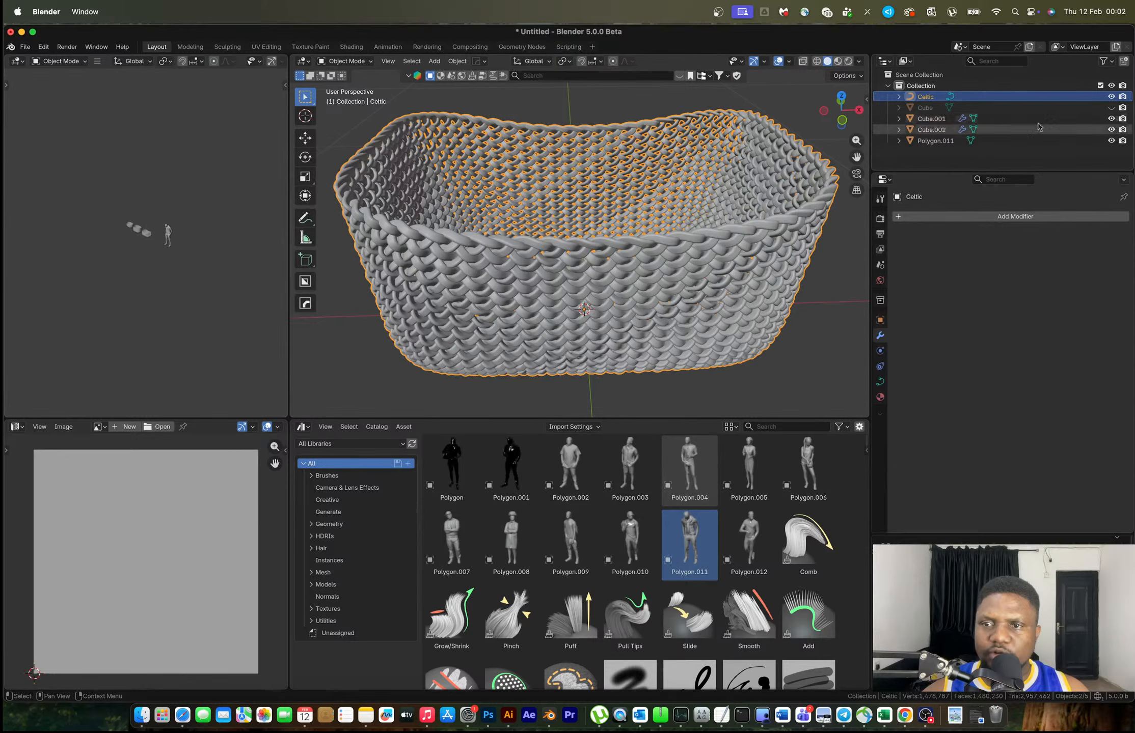
Unhide and select the Cube container, then duplicate its top rim loop in Edit Mode
left_click(1111, 108)
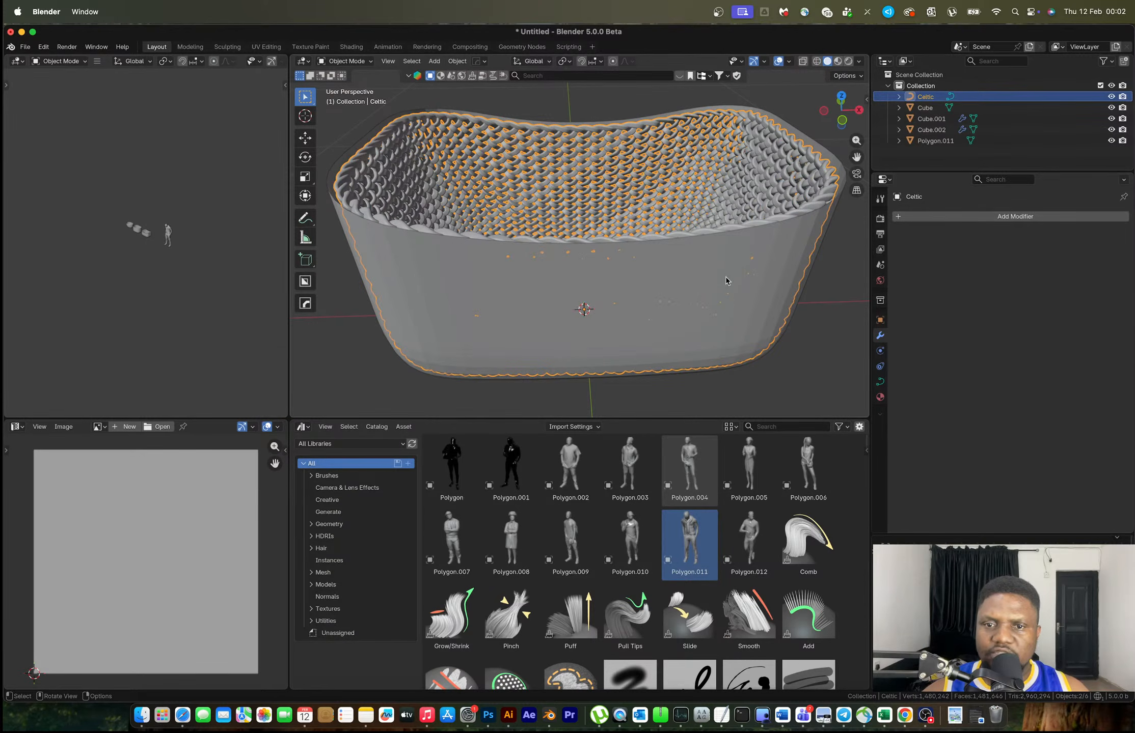
left_click(725, 277)
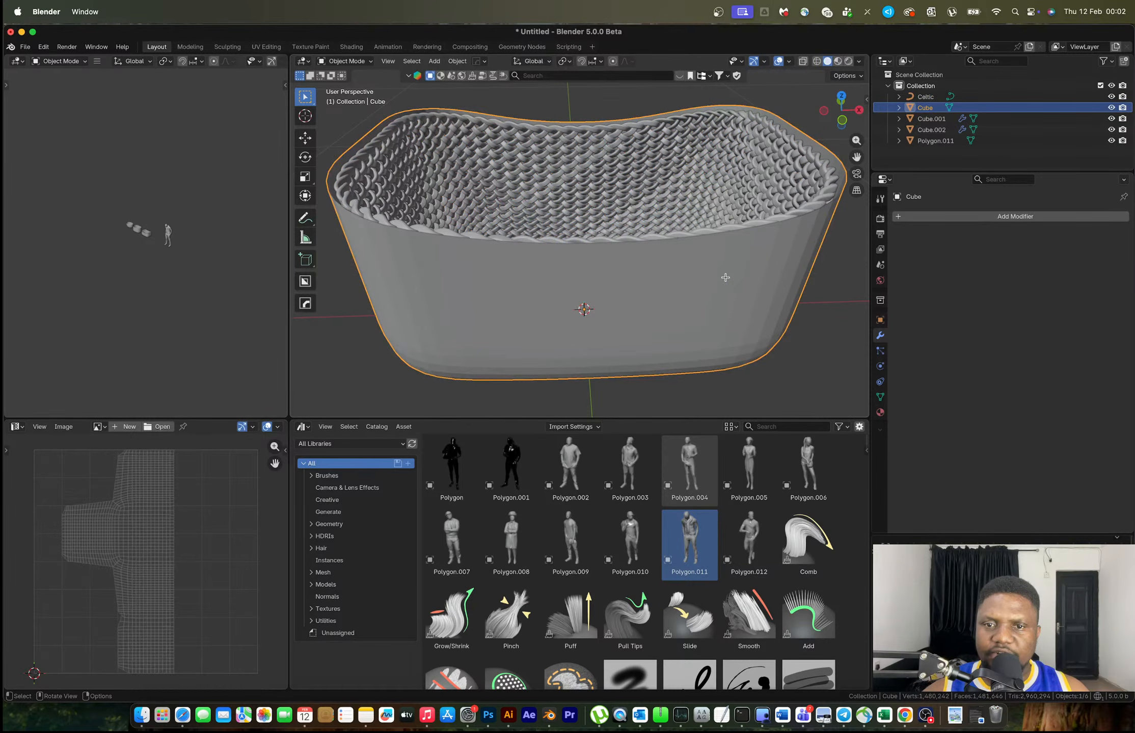
key("Tab")
key("shift+d")
Keep the duplicated rim loop in place and separate it into its own object
right_click(727, 219)
key("p")
left_click(727, 218)
key("Tab")
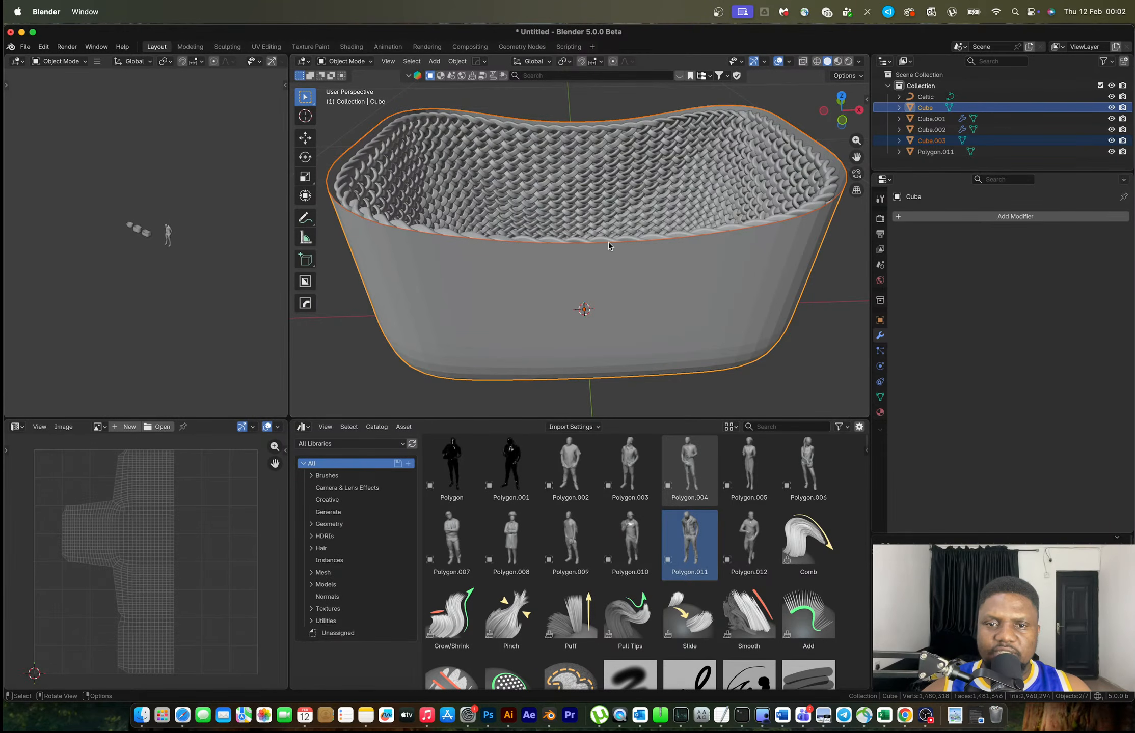
Hide the Cube, then scale rim loop Cube.003 to 1.004 and raise it slightly
key("h")
left_click(572, 246)
left_click(572, 246)
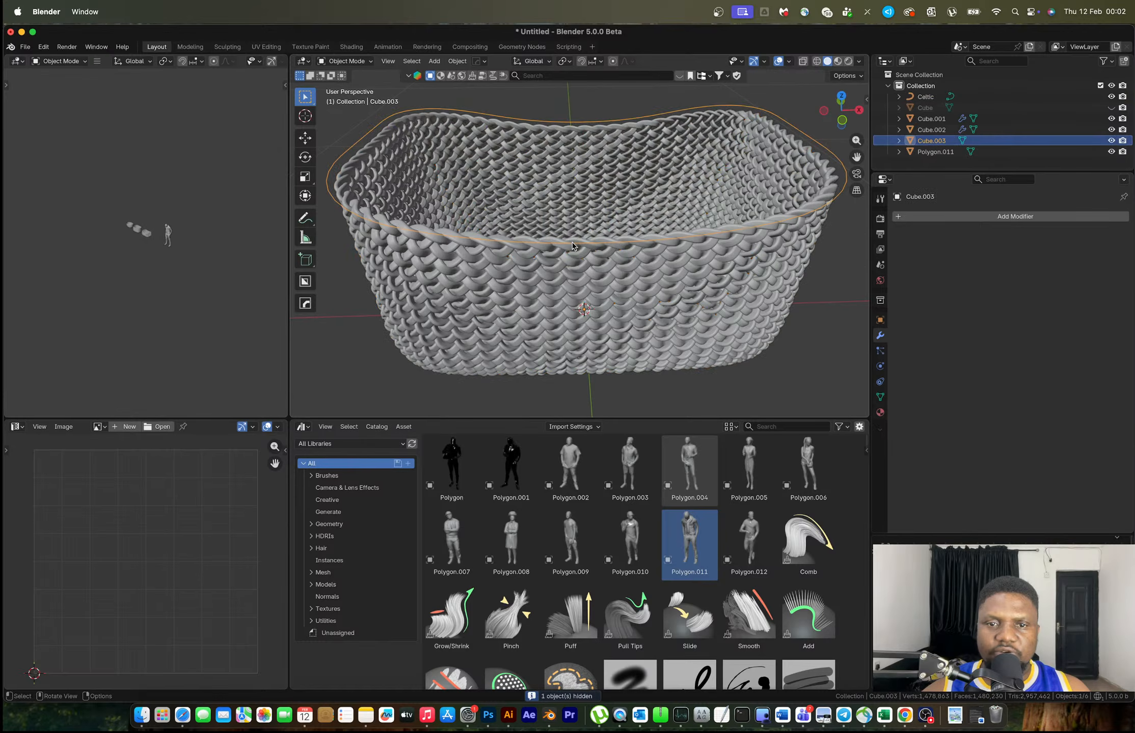
key("s")
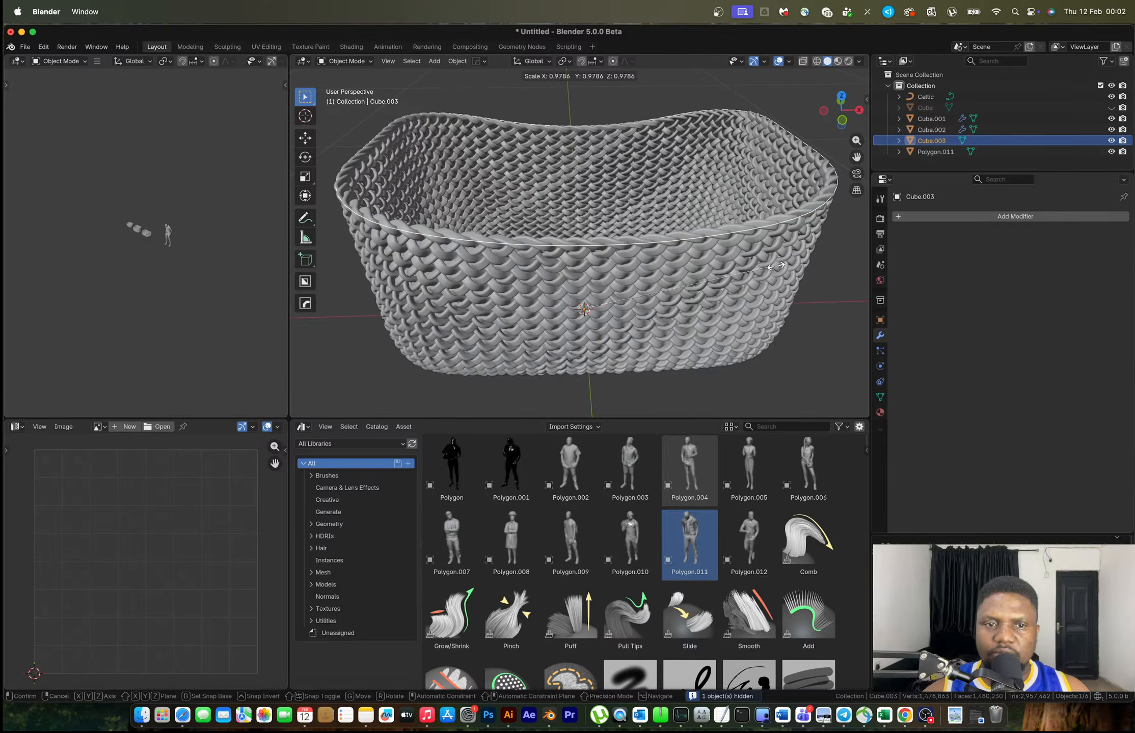
left_click(775, 266)
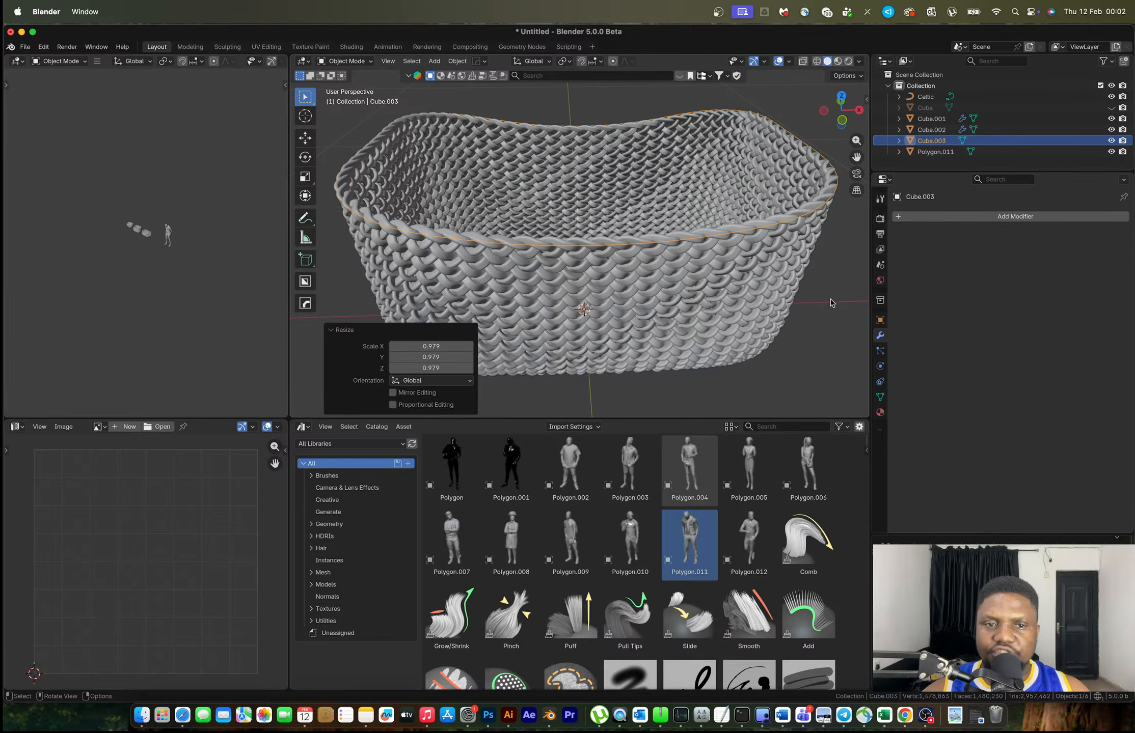
key("s")
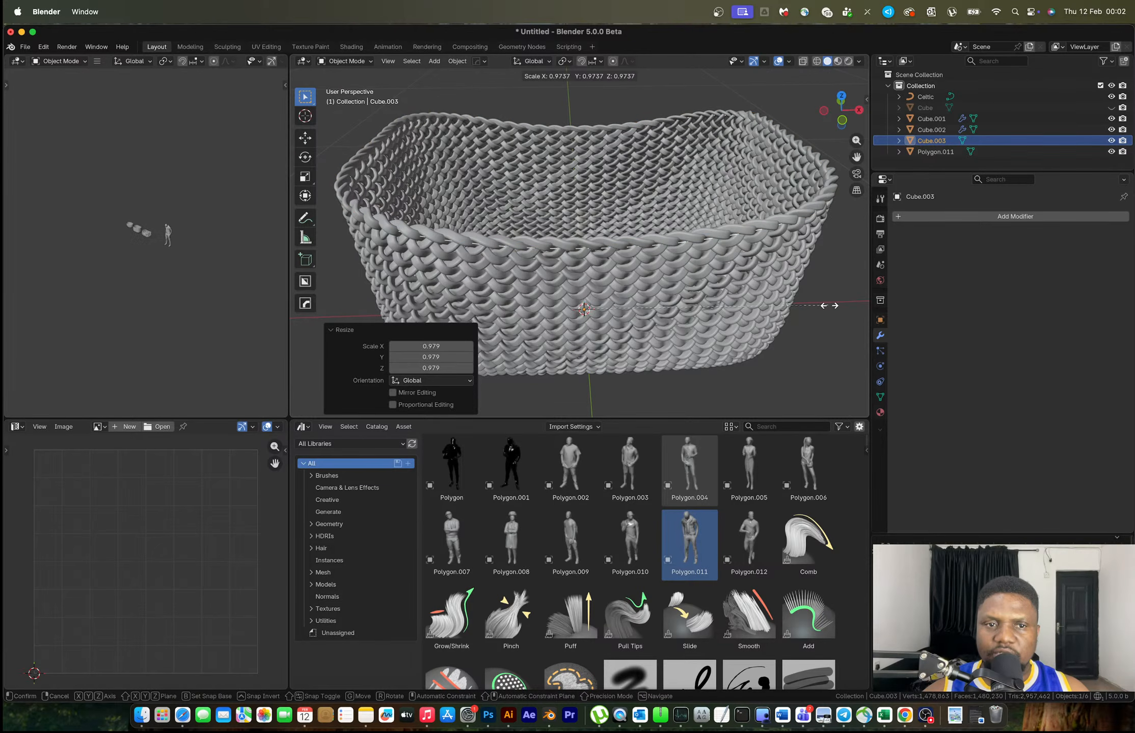
left_click(830, 306)
key("g")
key("z")
left_click(831, 303)
key("s")
left_click(827, 300)
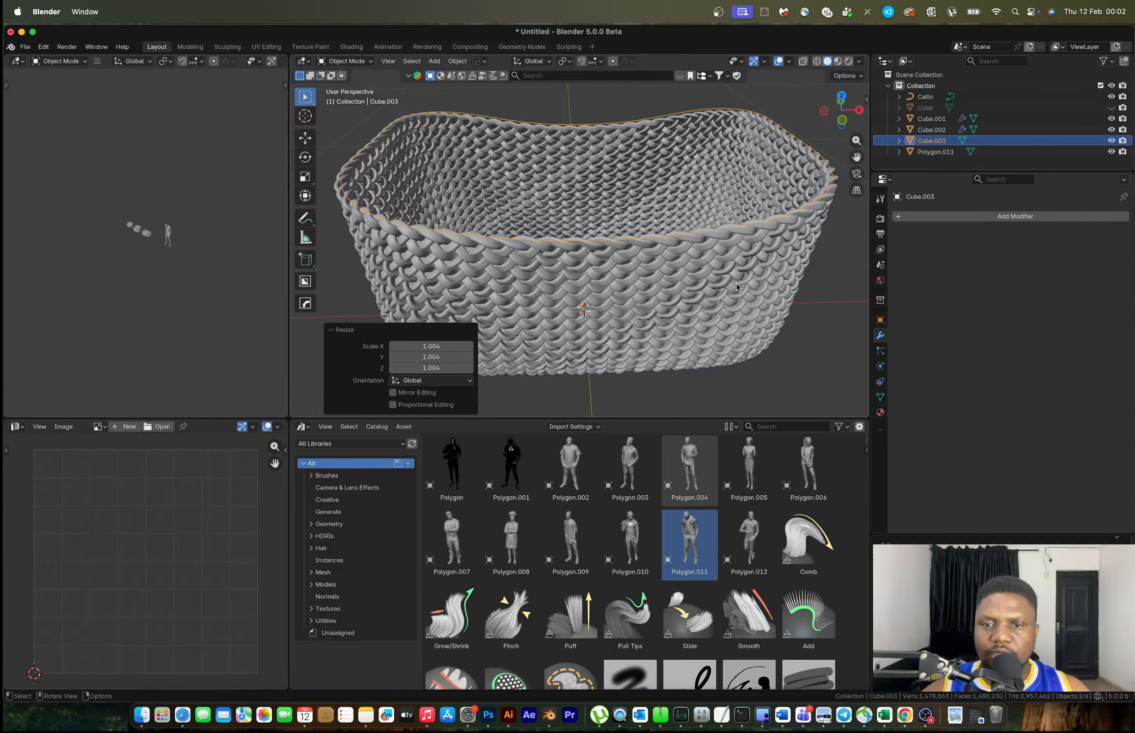
Convert the rim loop Cube.003 to a curve with a 0.01 m round bevel
key("F3")
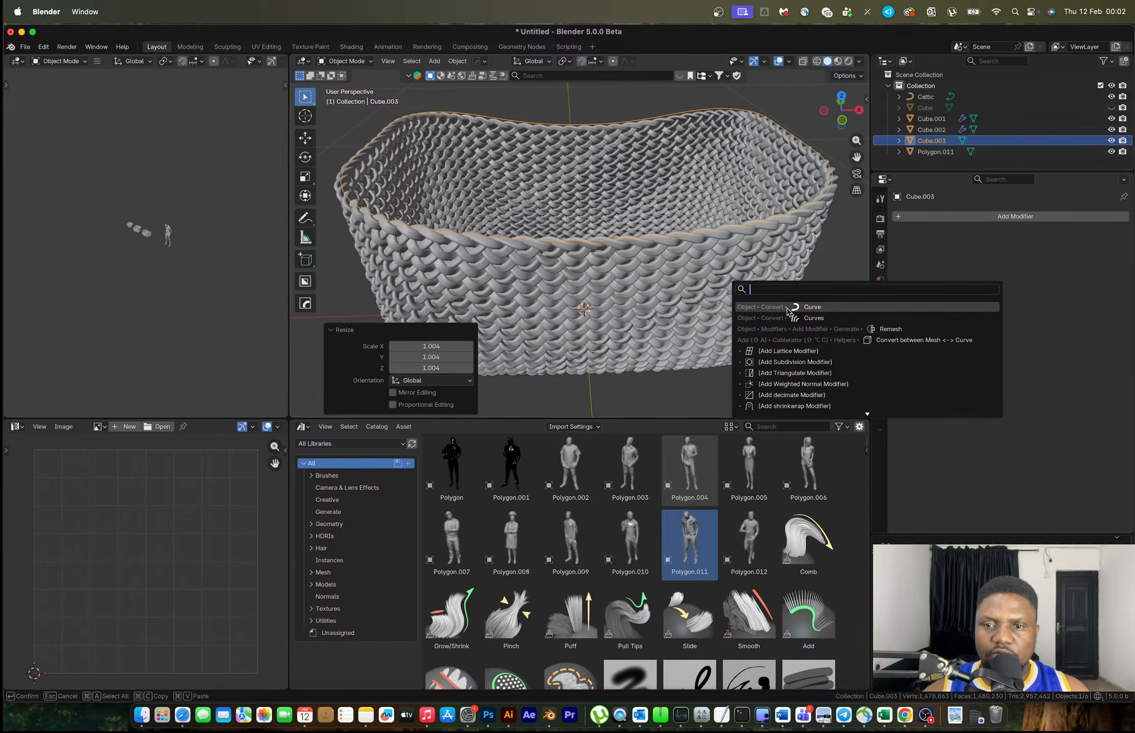
left_click(811, 307)
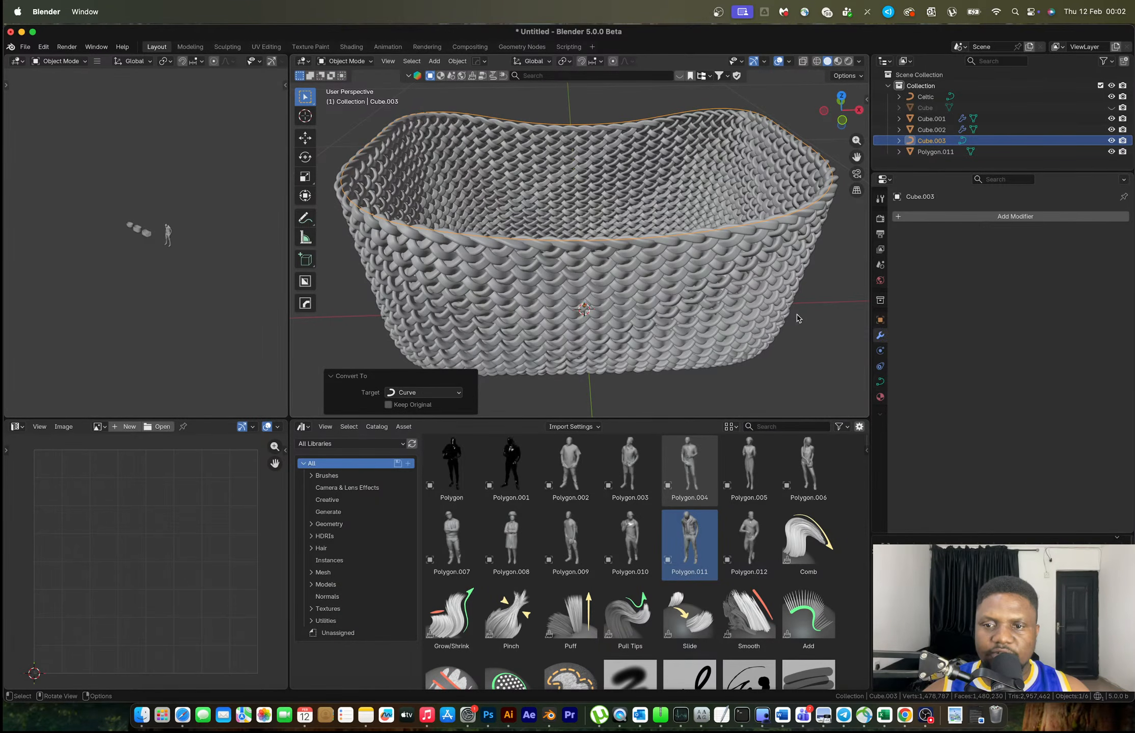
left_click(880, 381)
scroll(1008, 356, "down", 5)
left_click_drag(1049, 421, 1062, 421)
left_click(814, 352)
middle_click_drag(814, 352, 847, 336)
key("ctrl+Right")
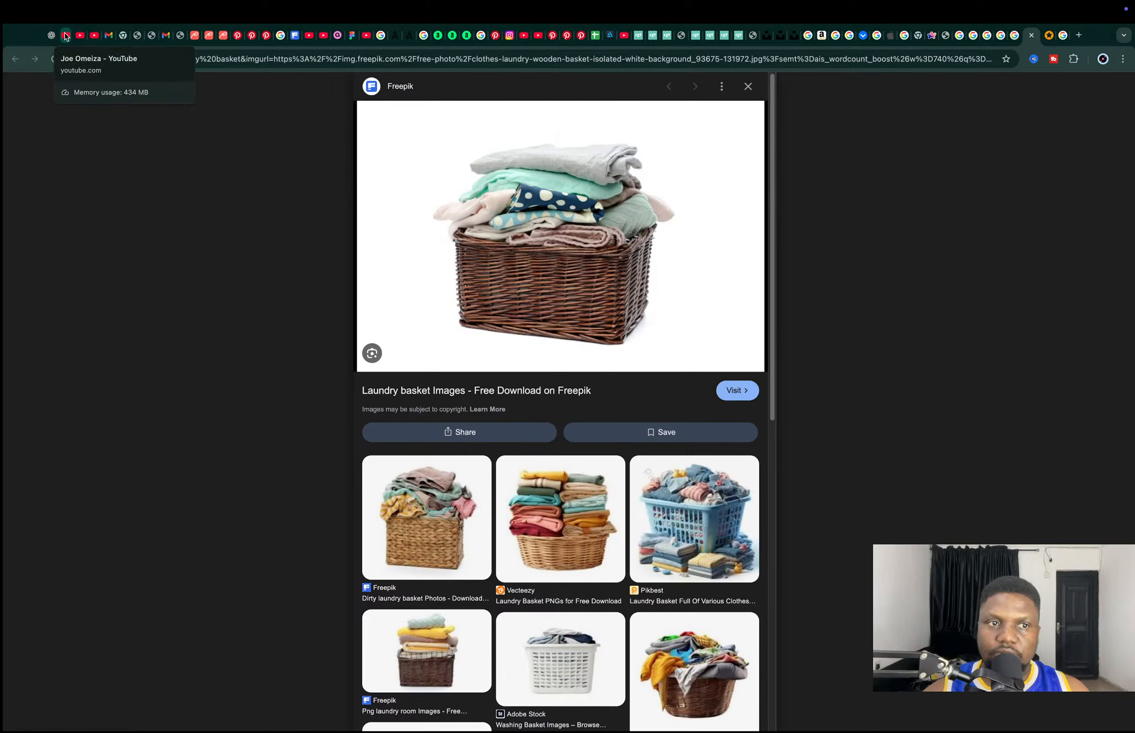
Open the YouTube channel's live stream watch page, then close it
left_click(65, 35)
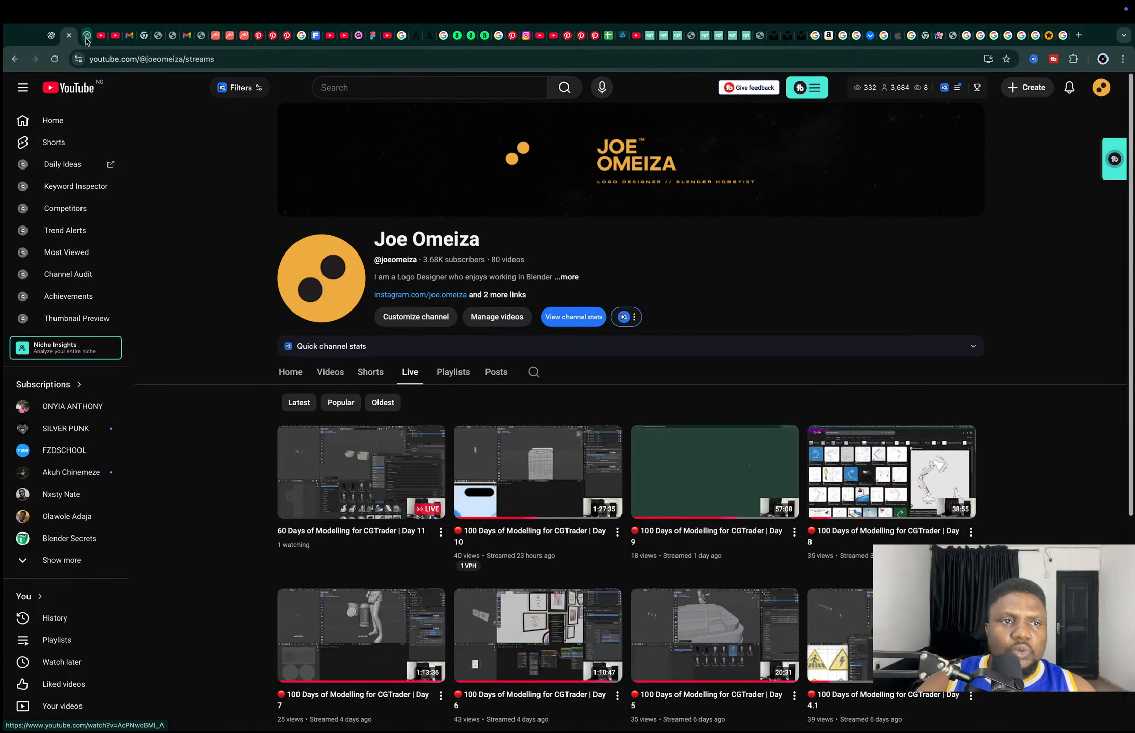
left_click(87, 37)
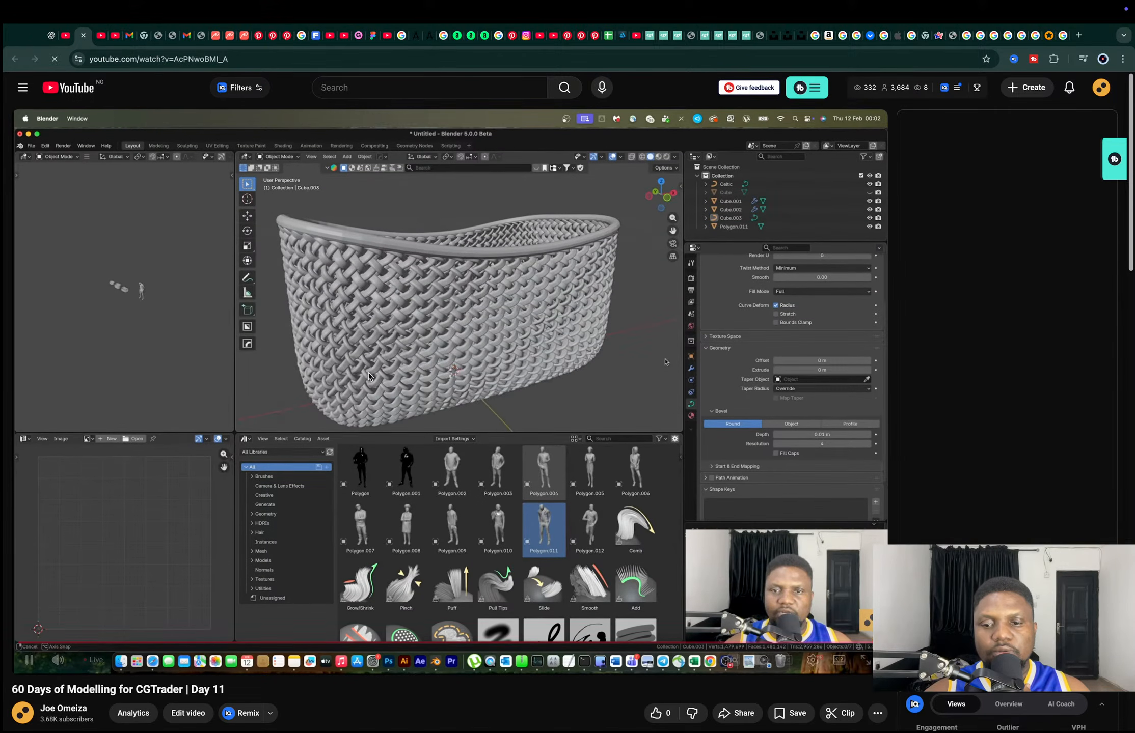
scroll(368, 374, "down", 1)
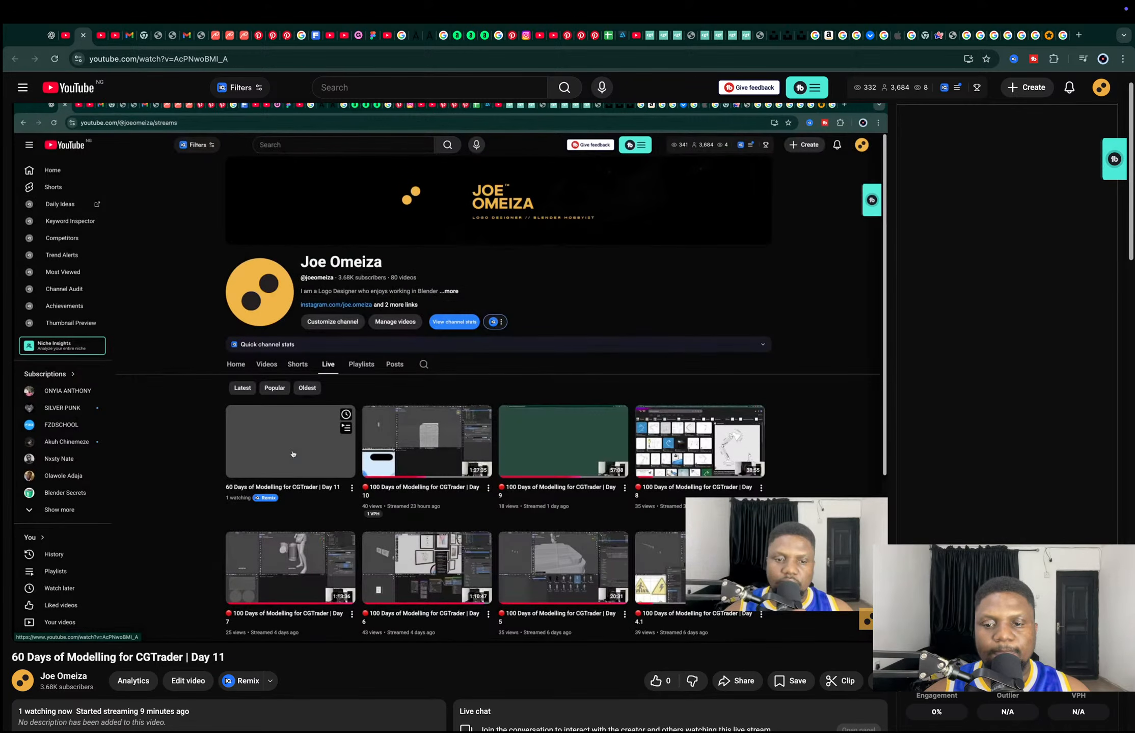
key("super+w")
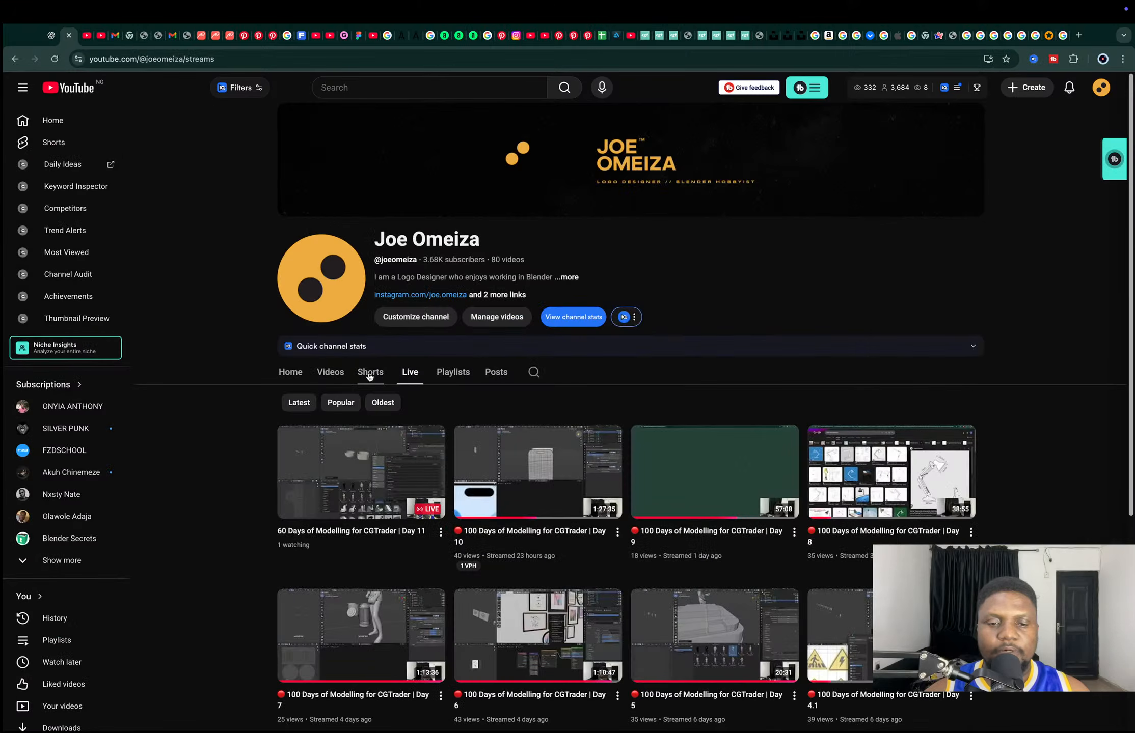
Return to Blender and orbit out to view the other containers
key("super+Tab")
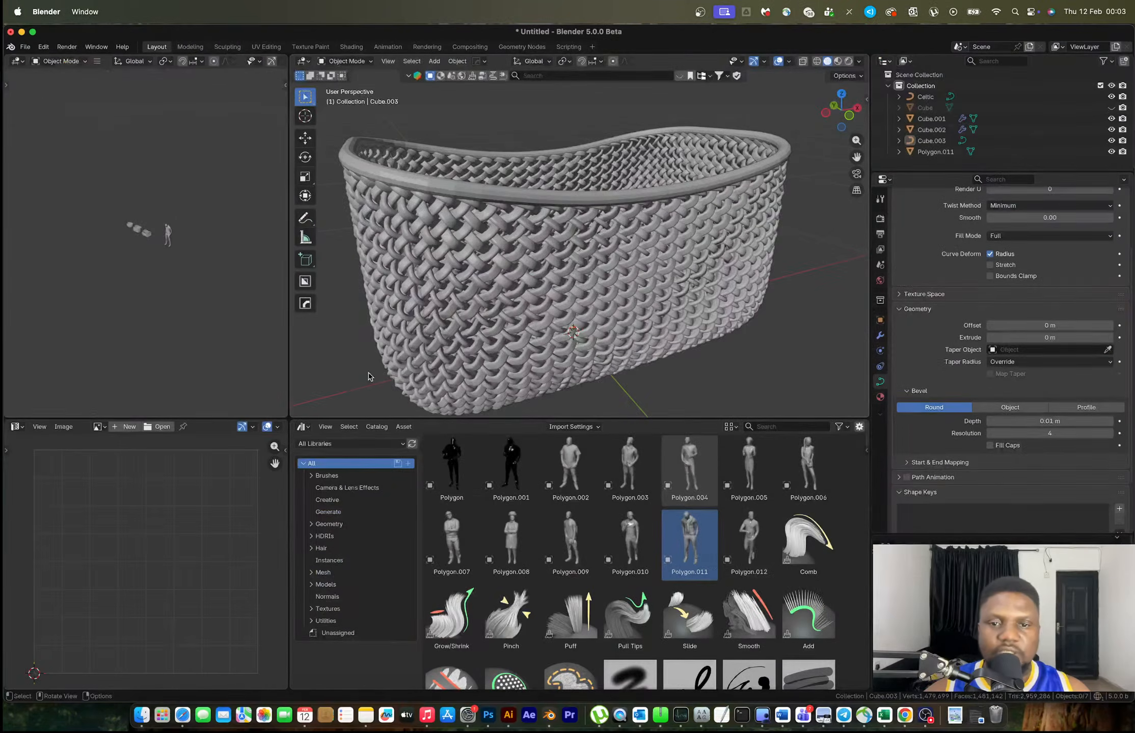
scroll(565, 255, "down", 4)
middle_click_drag(567, 253, 644, 297)
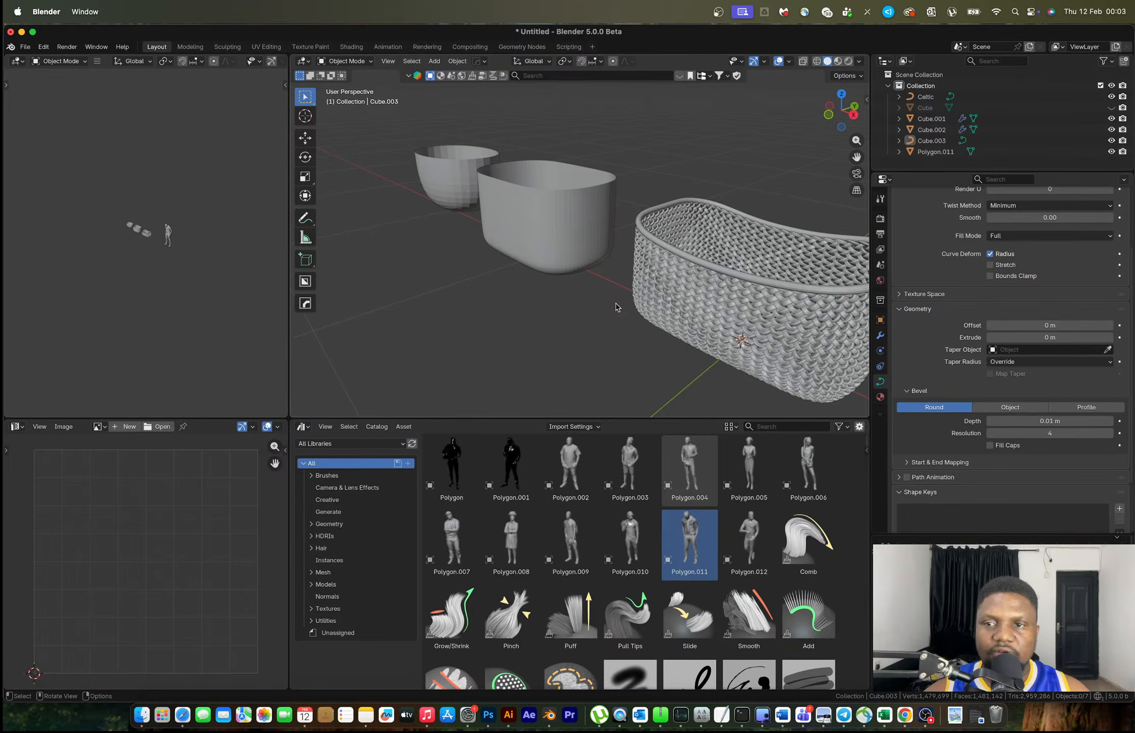
key("ctrl+Right")
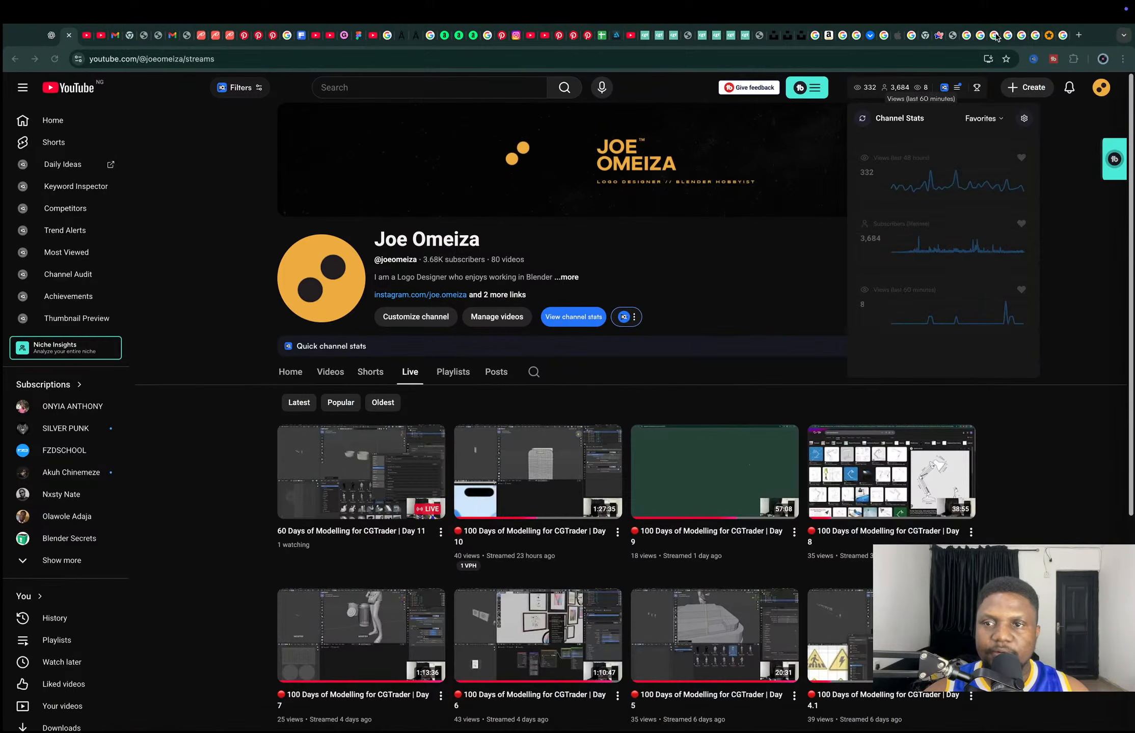
Browse the image tabs to the Freepik wicker laundry basket reference, then return to Blender
left_click(994, 36)
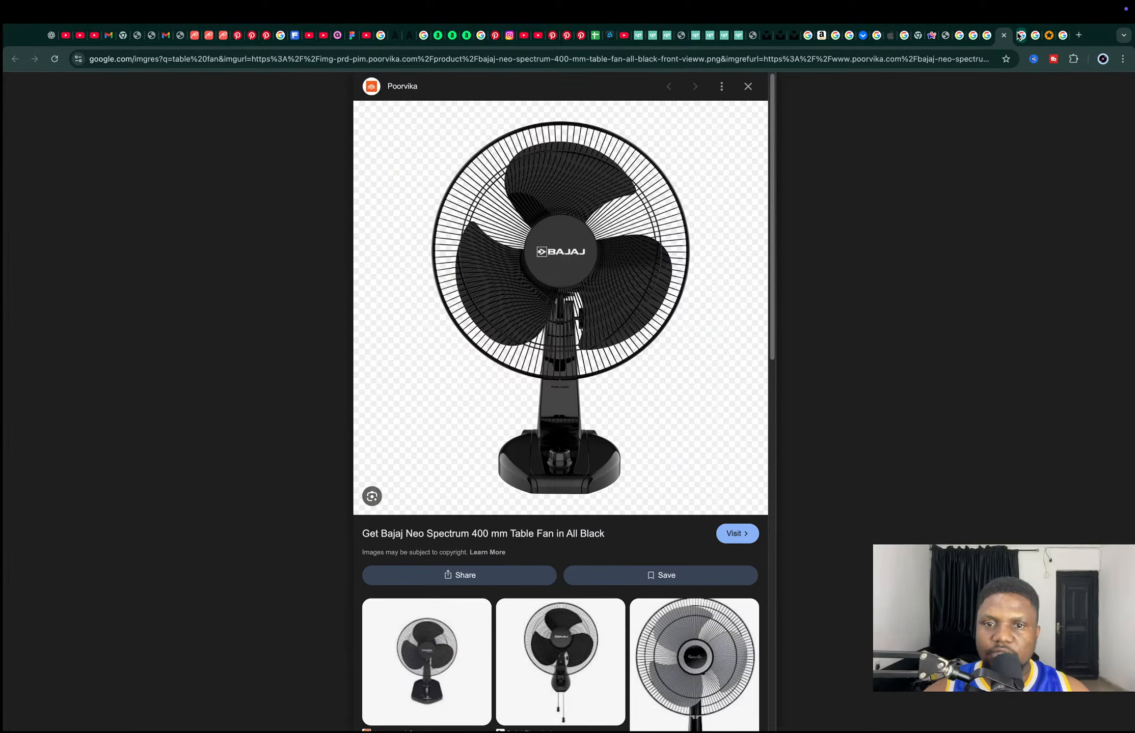
left_click(1017, 35)
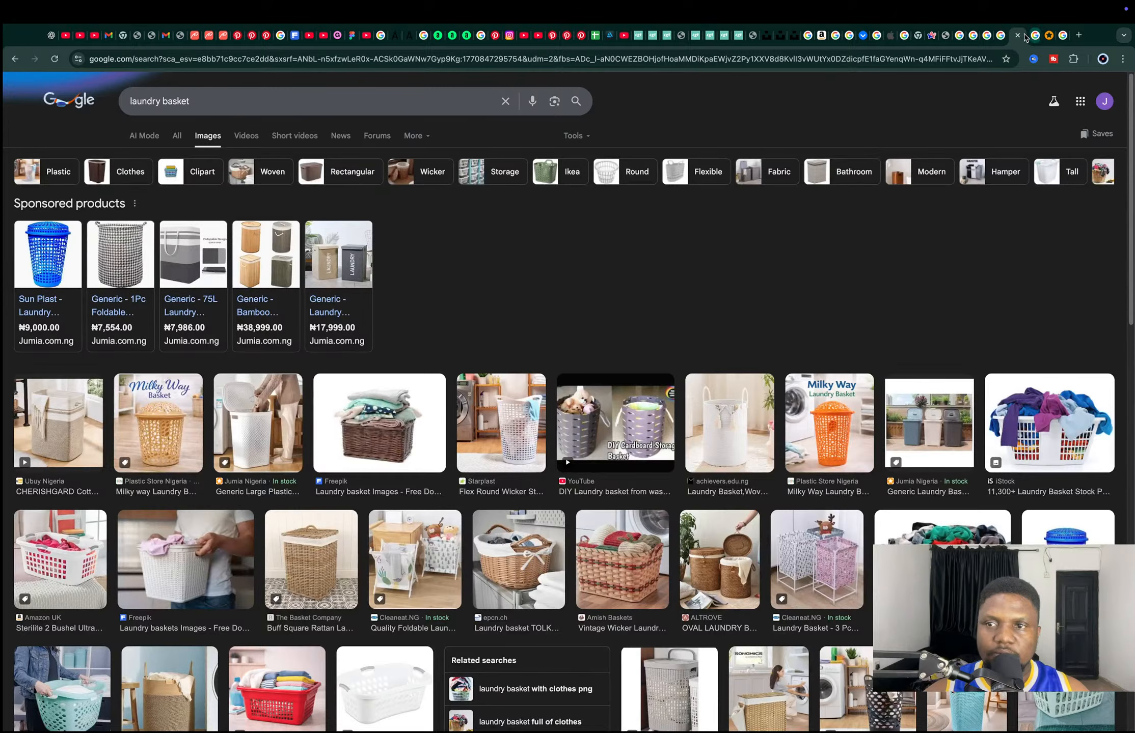
left_click(1031, 35)
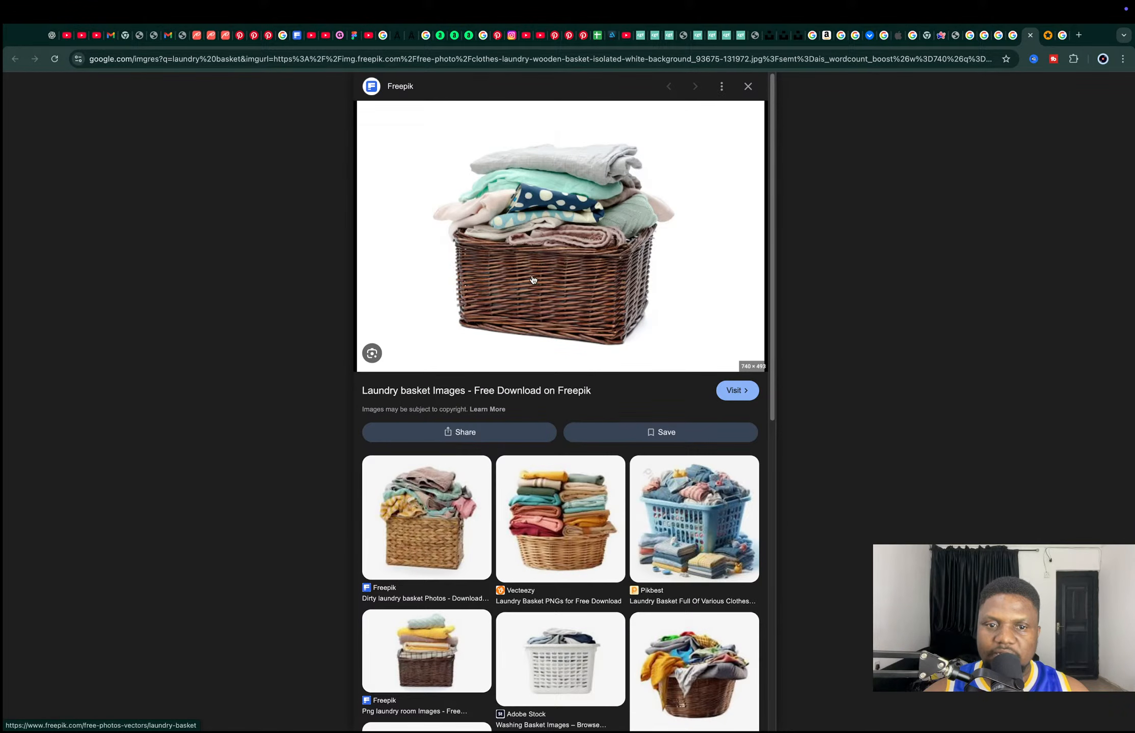
key("super+Tab")
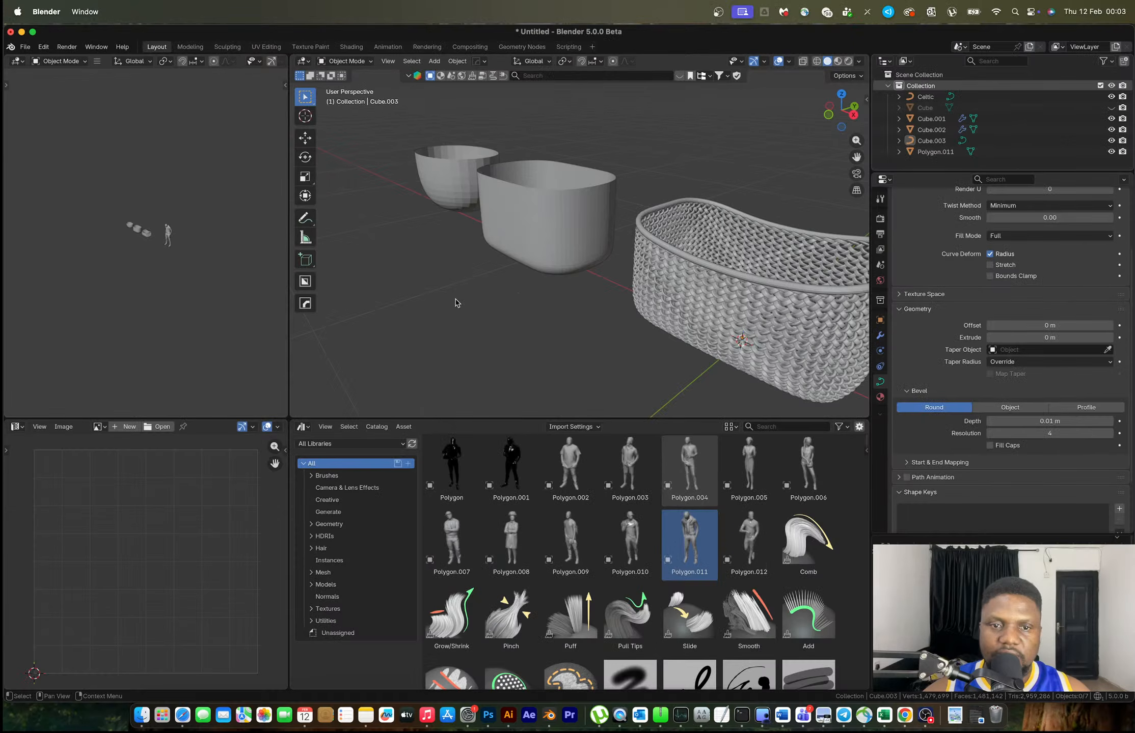
Frame the woven basket and select its rim curve
middle_click_drag(712, 280, 723, 279)
scroll(713, 265, "up", 2)
middle_click_drag(684, 238, 651, 273, "shift")
scroll(602, 266, "up", 1)
scroll(579, 279, "down", 8)
scroll(566, 212, "up", 10)
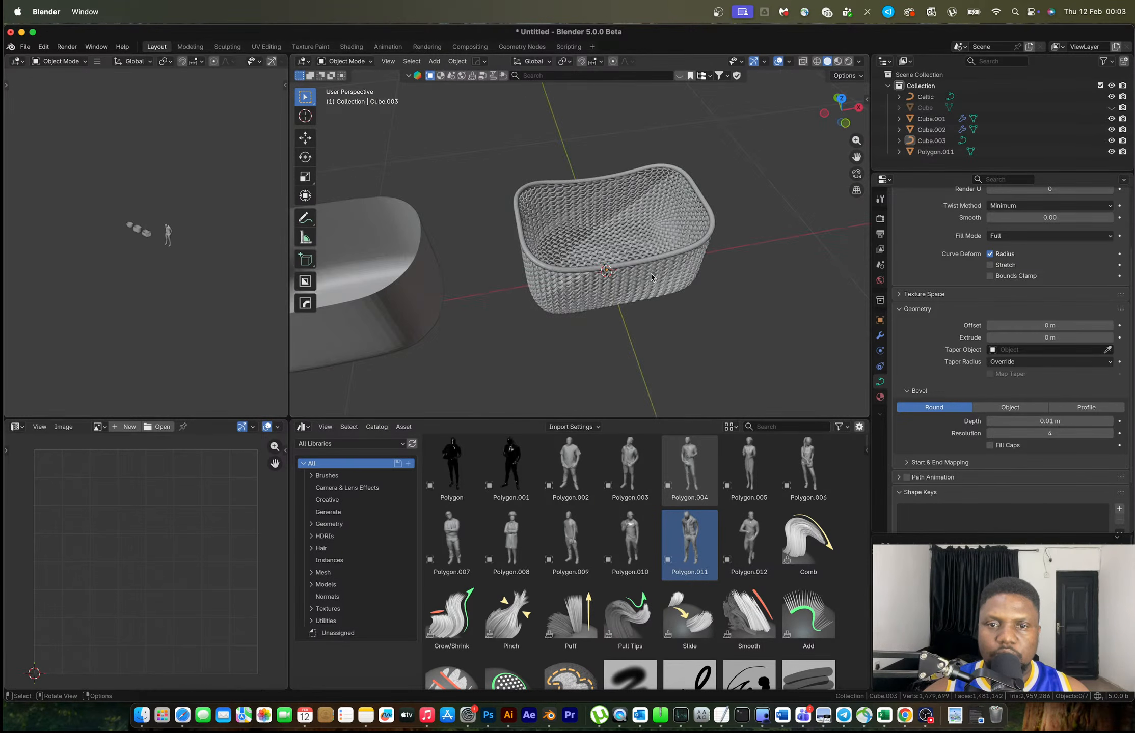
left_click(628, 259)
key("shift+s")
left_click(630, 304)
Set the rim curve's origin to its geometry and snap the 3D cursor to it
right_click(632, 291)
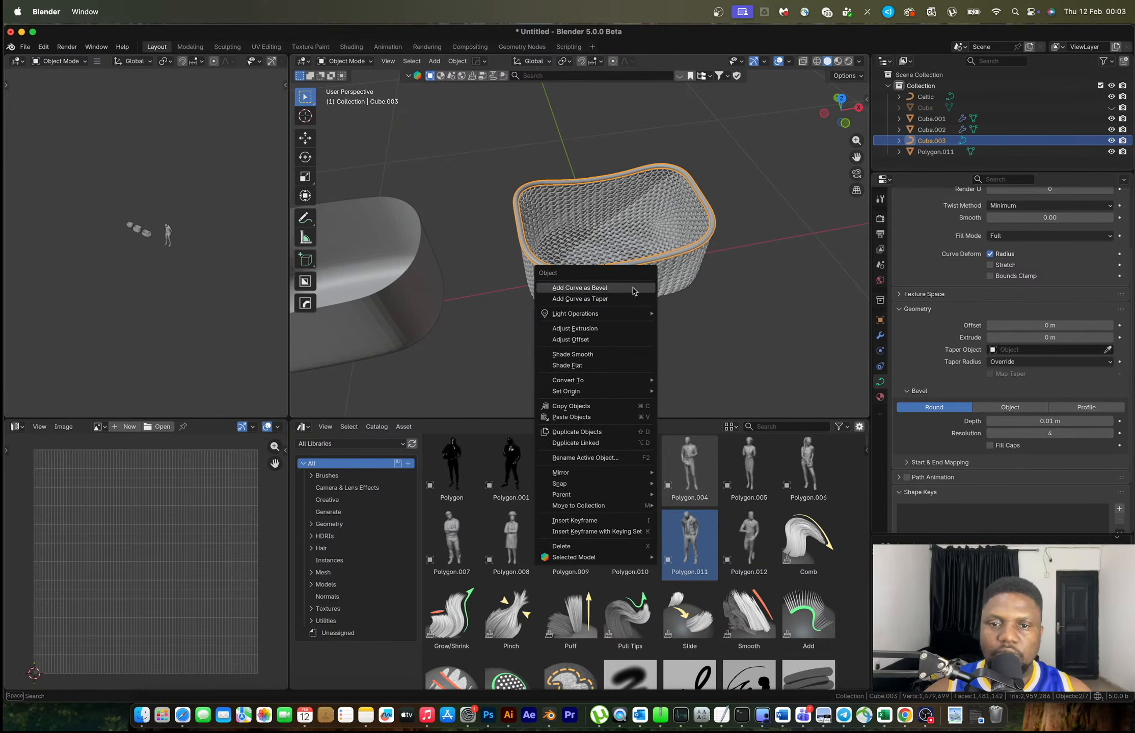
mouse_move(635, 381)
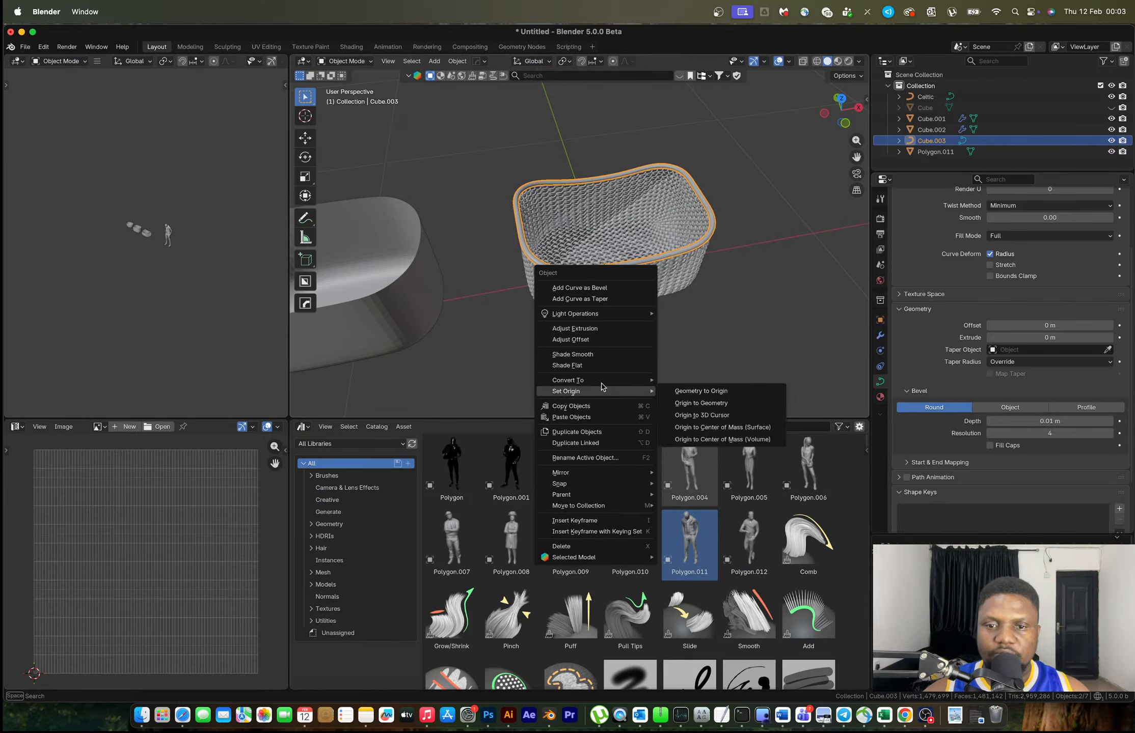
left_click(697, 405)
key("shift+s")
key("Escape")
scroll(663, 305, "up", 5)
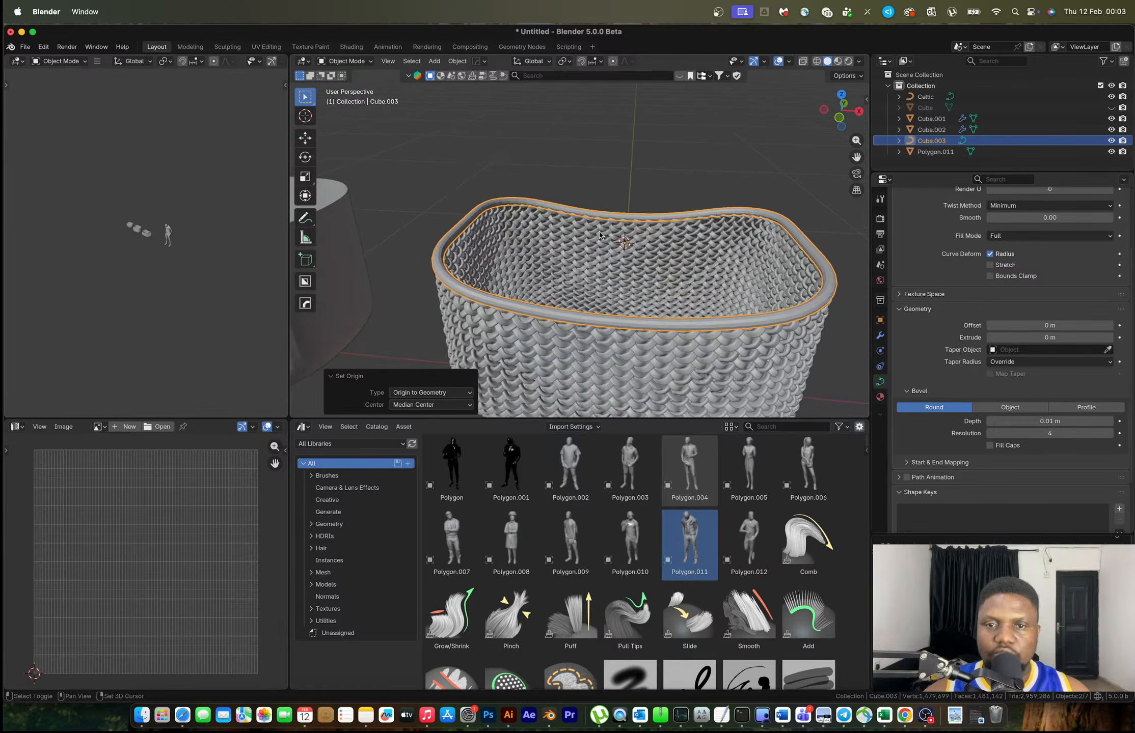
key("shift+a")
mouse_move(599, 235)
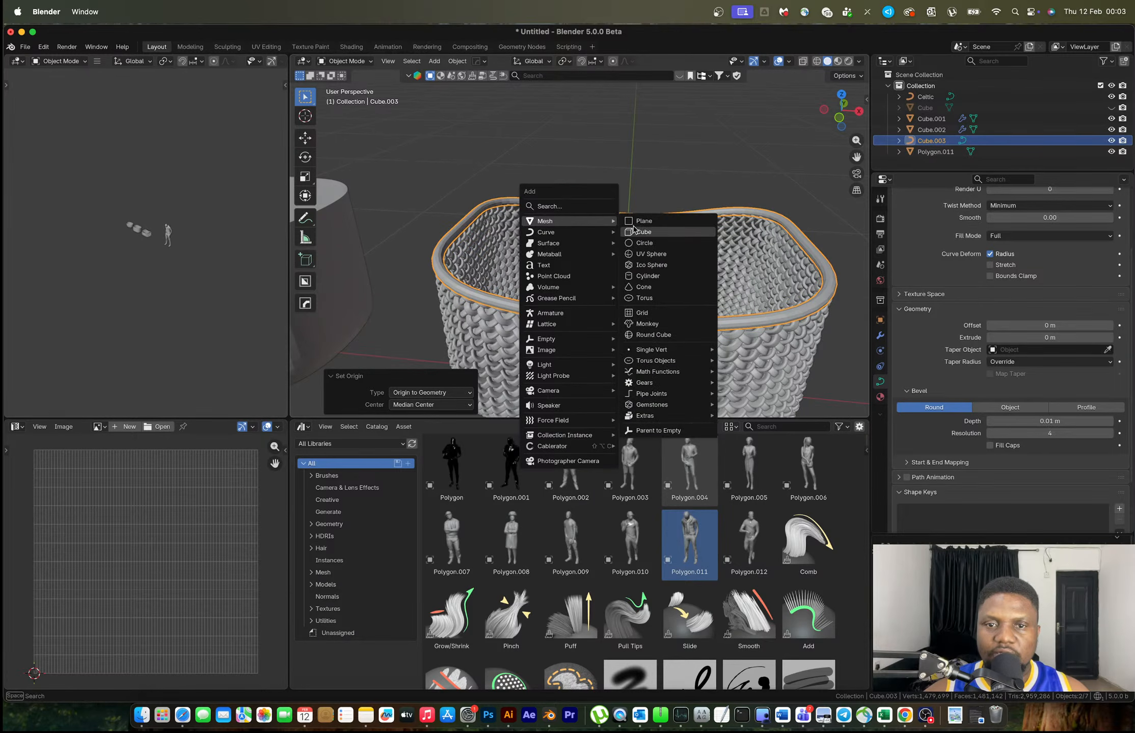
Add a cube, merge it to one vertex, and place it on the rim's left side
left_click(693, 232)
key("Tab")
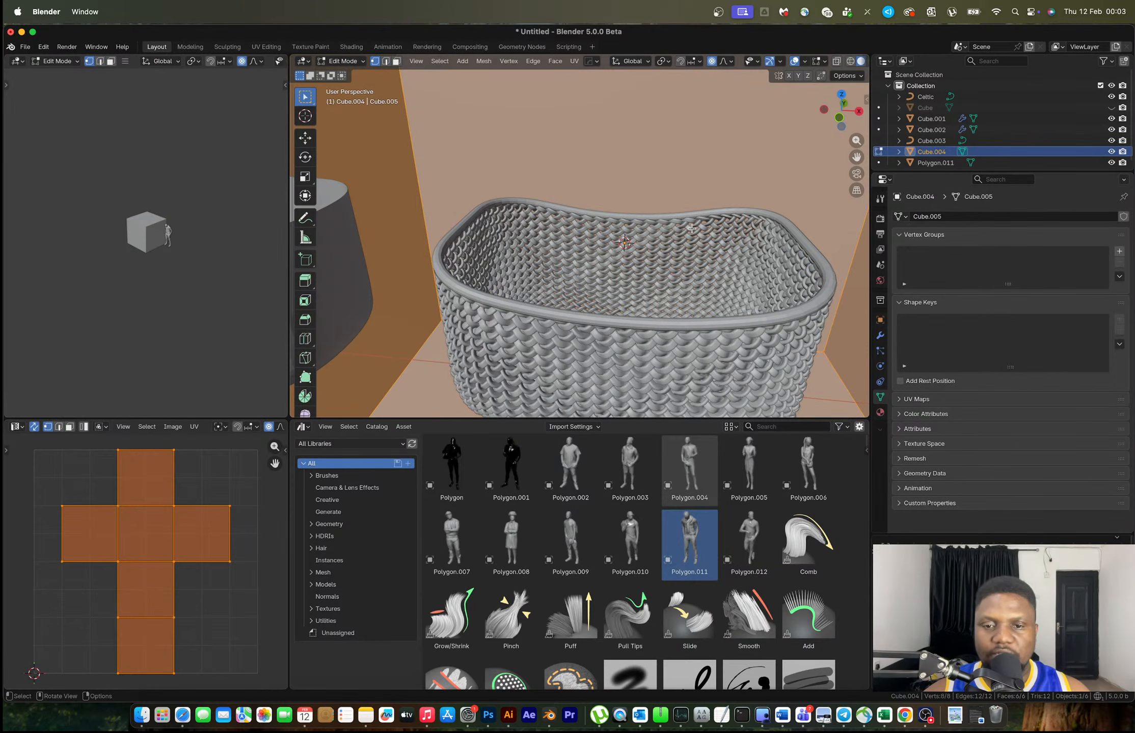
key("m")
left_click(692, 232)
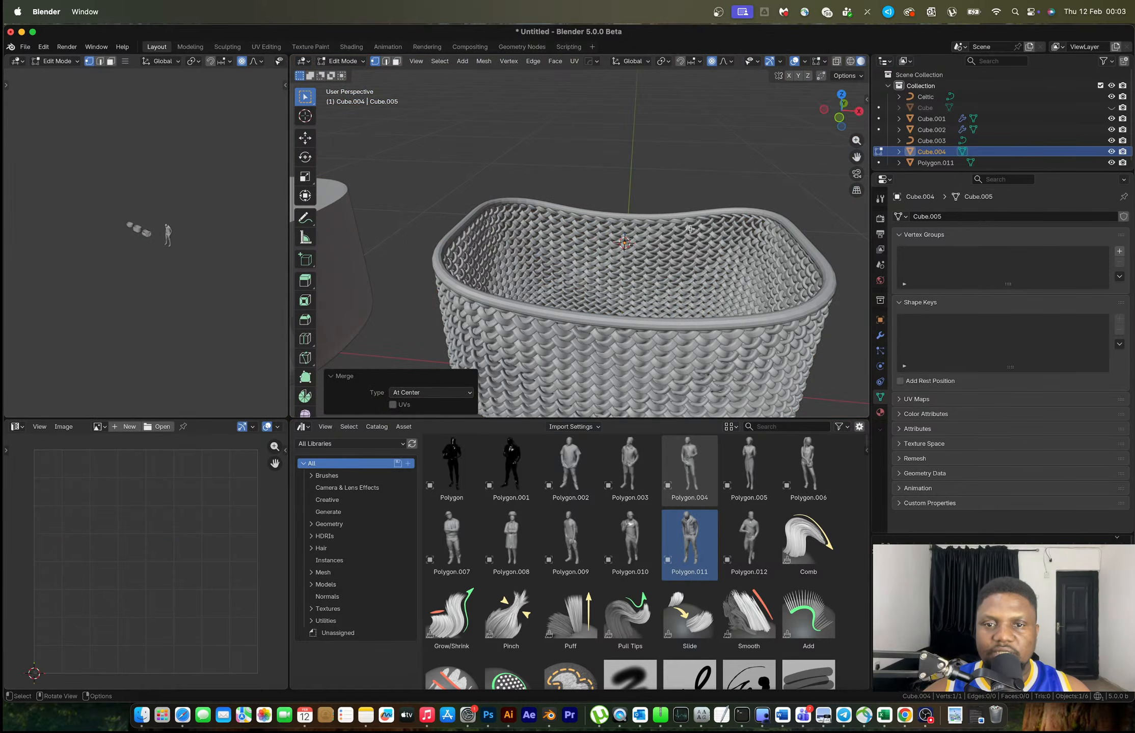
left_click(837, 122)
scroll(652, 280, "down", 3, "shift")
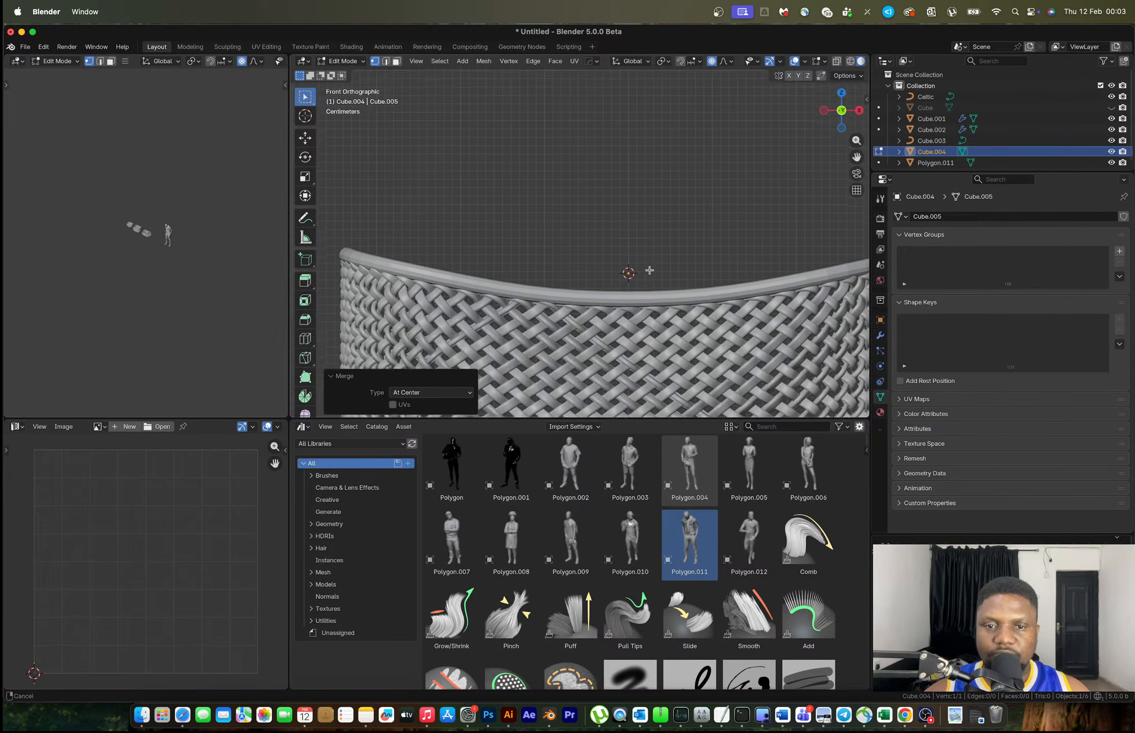
key("g")
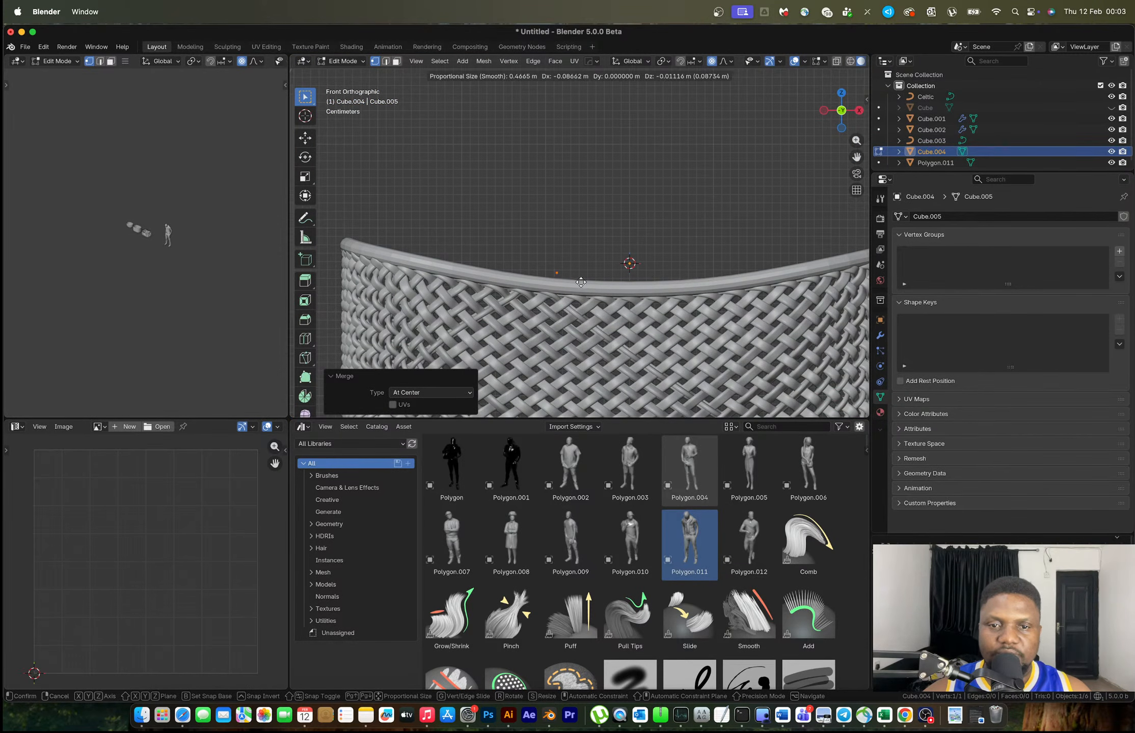
left_click(530, 286)
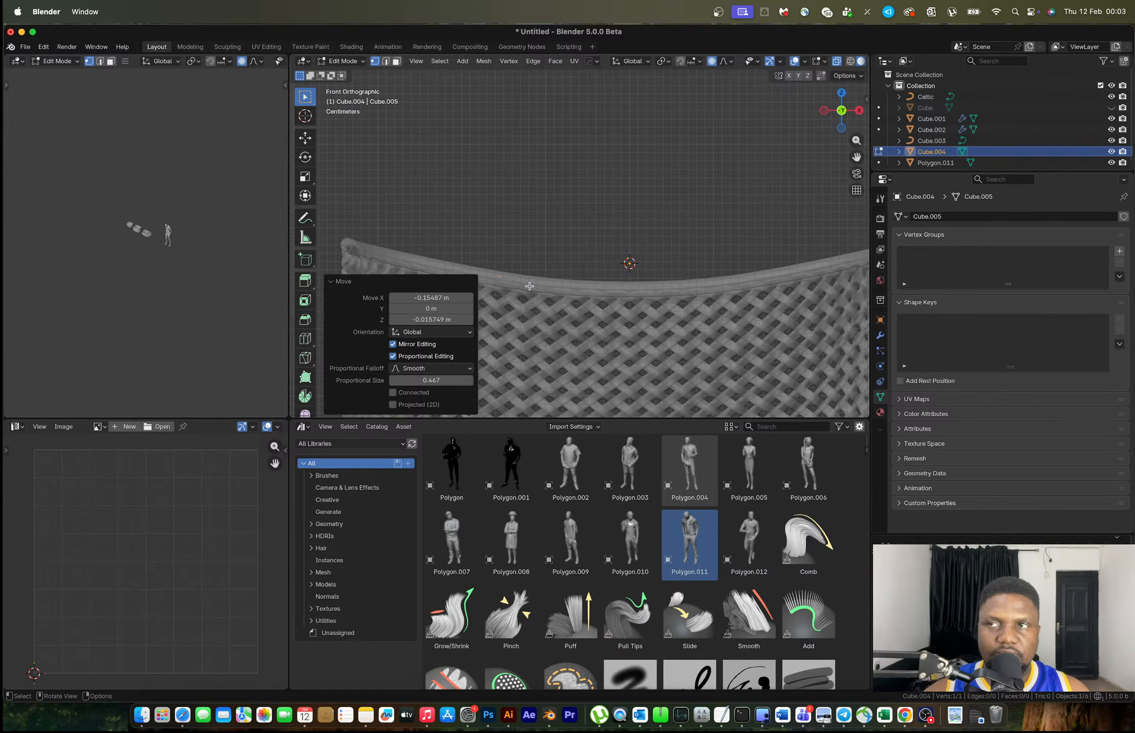
Extrude two segments upward from the vertex toward the centre as the handle line
scroll(529, 287, "down", 3)
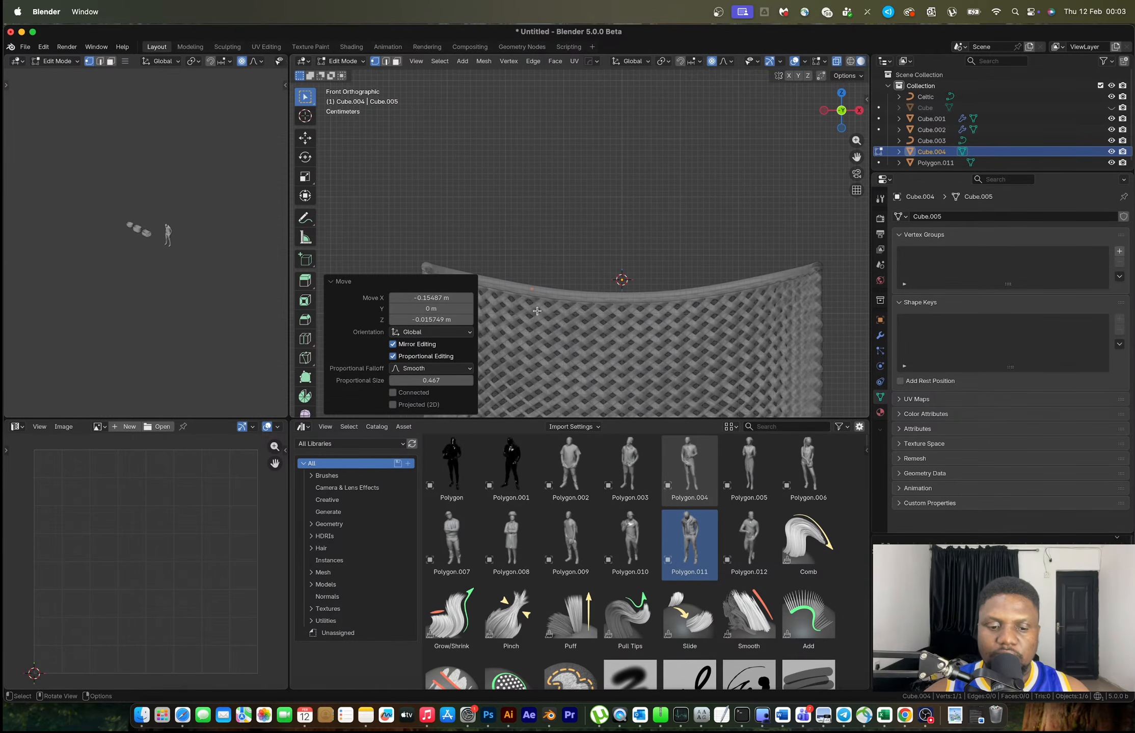
key("e")
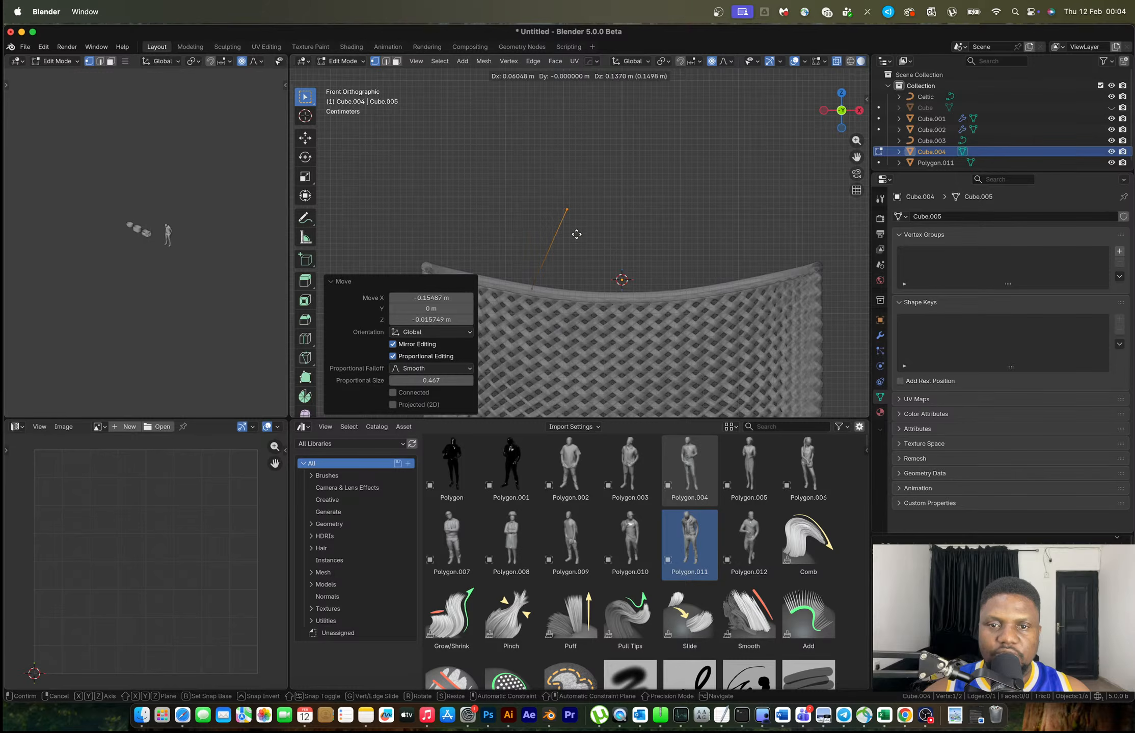
left_click(576, 233)
key("e")
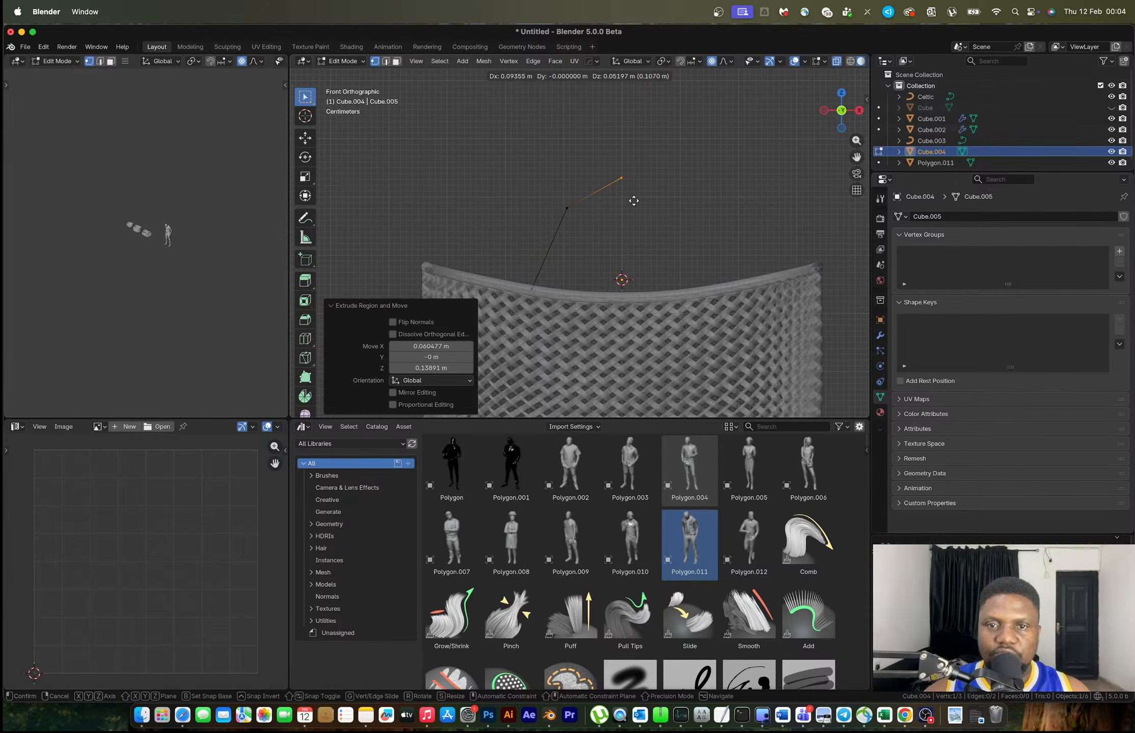
left_click(635, 201)
key("Tab")
key("alt+x")
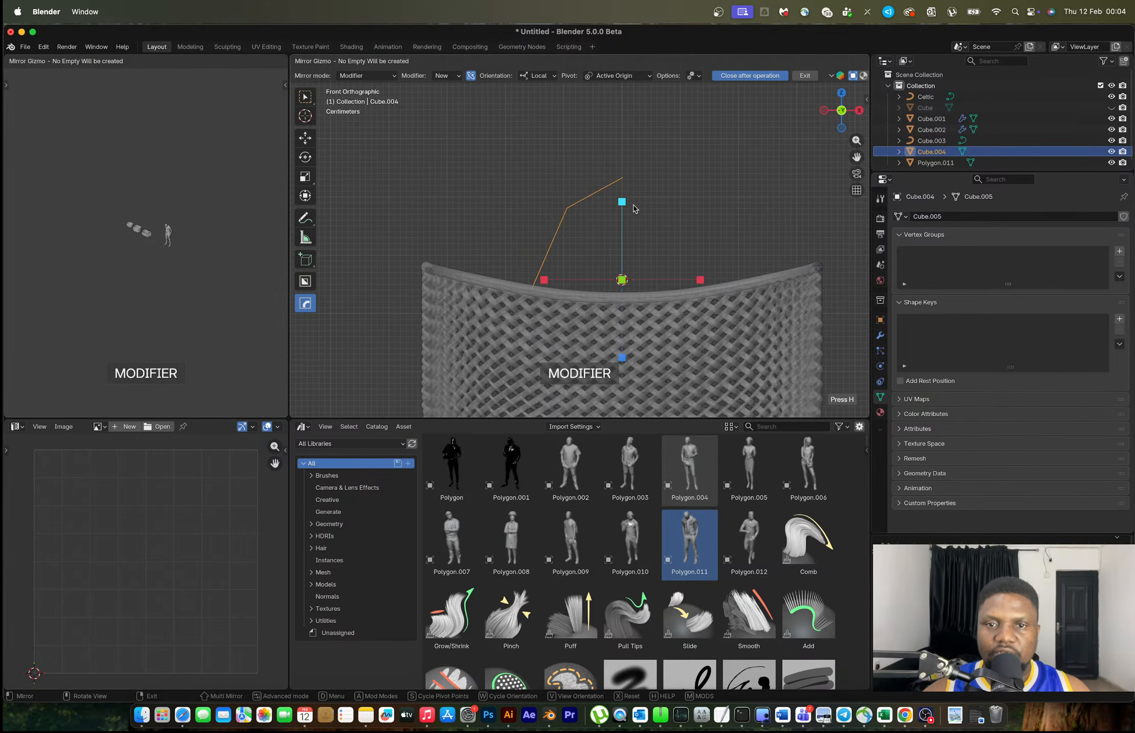
Mirror the handle line across the centre, add subdivision level 1, and apply the mirror
left_click(547, 281)
key("ctrl+1")
middle_click_drag(616, 279, 647, 331)
key("Tab")
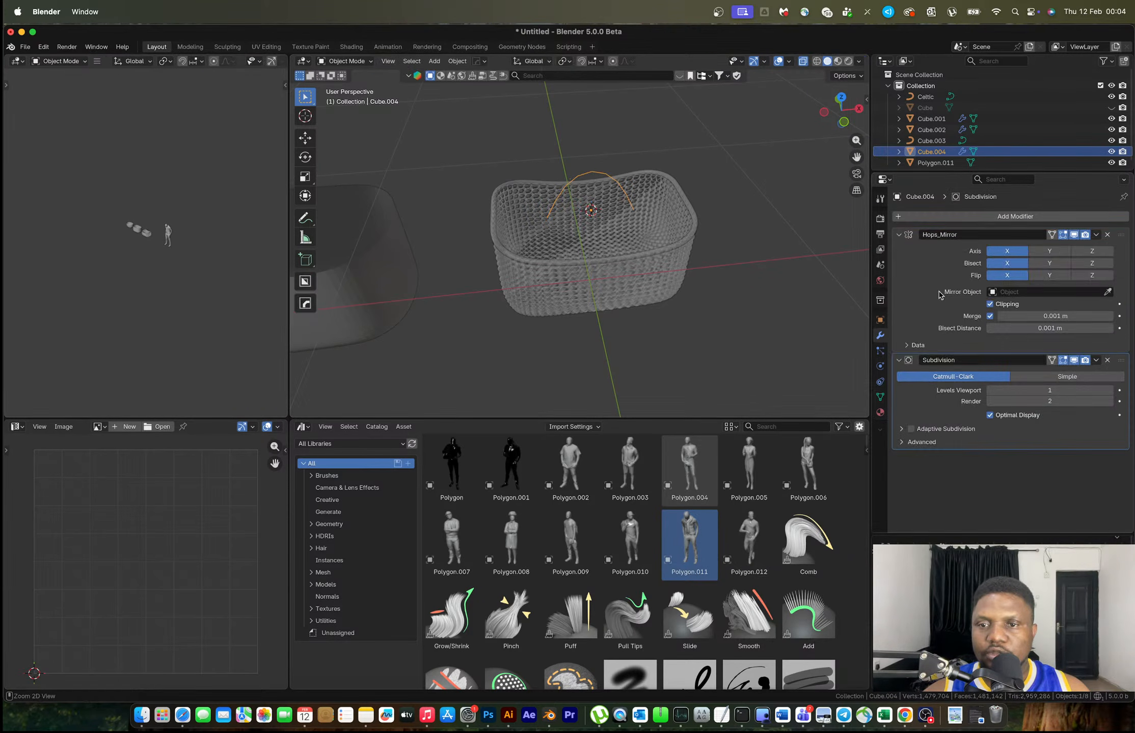
key("ctrl+a")
key("Tab")
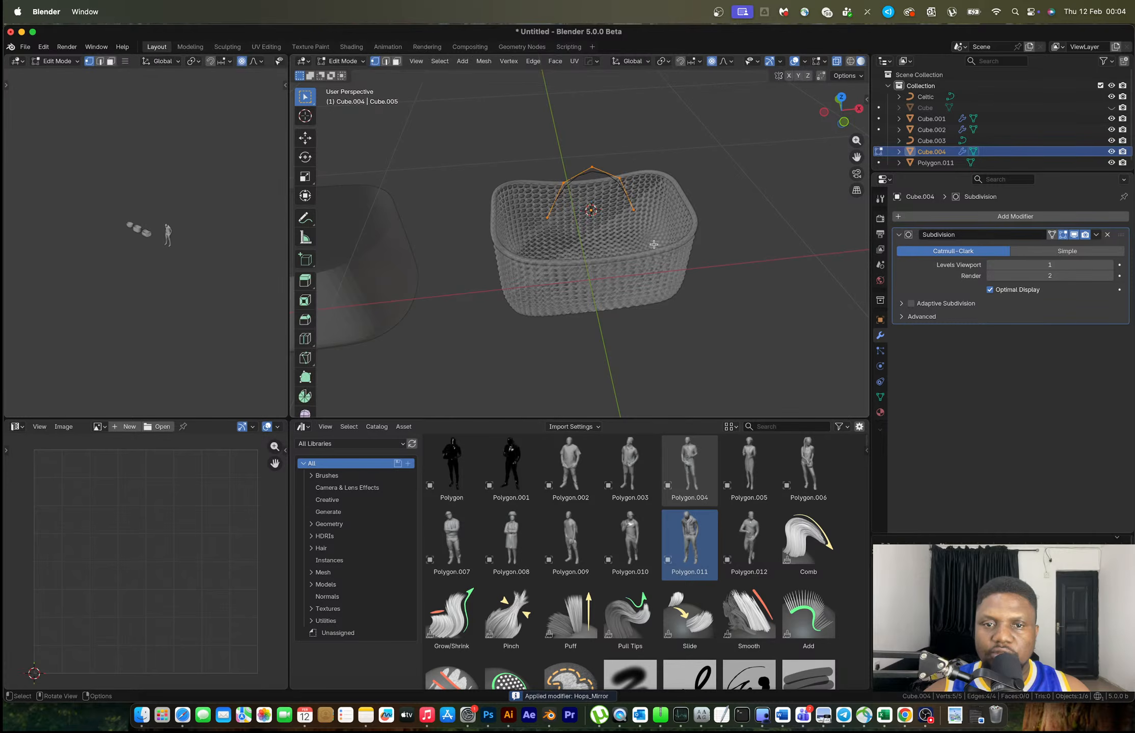
key("Tab")
Scale the handle arc about 1.5 times around the 3D cursor pivot
key("period")
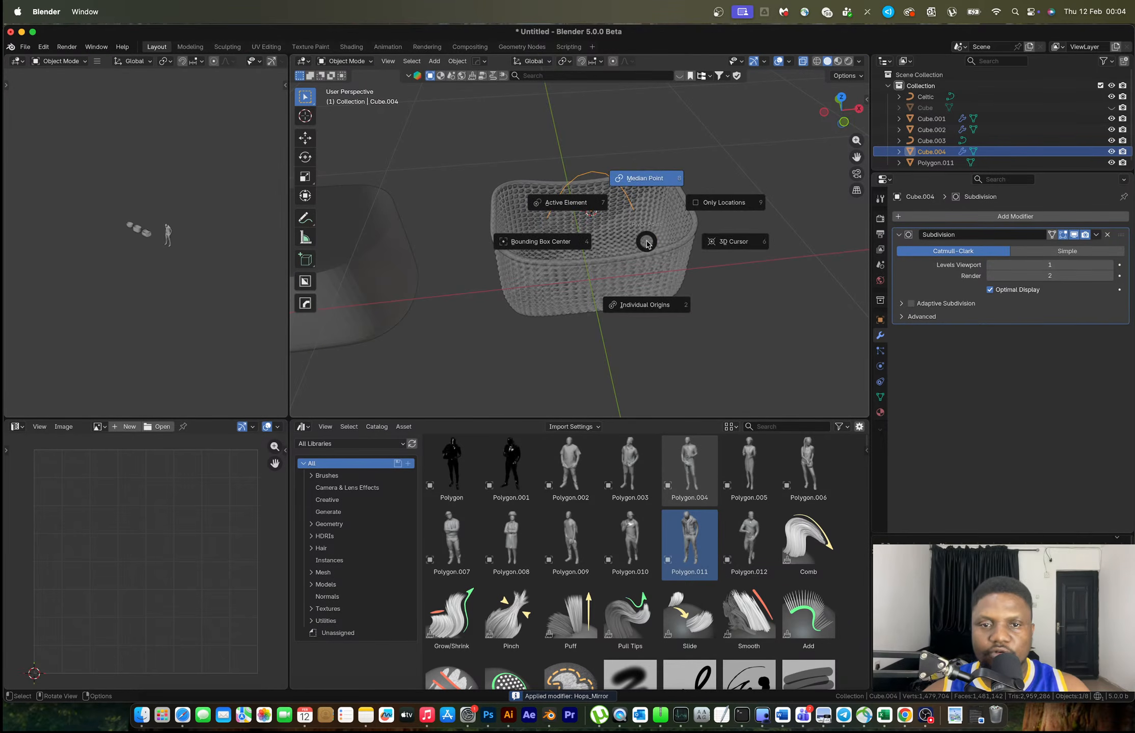
left_click(712, 245)
key("s")
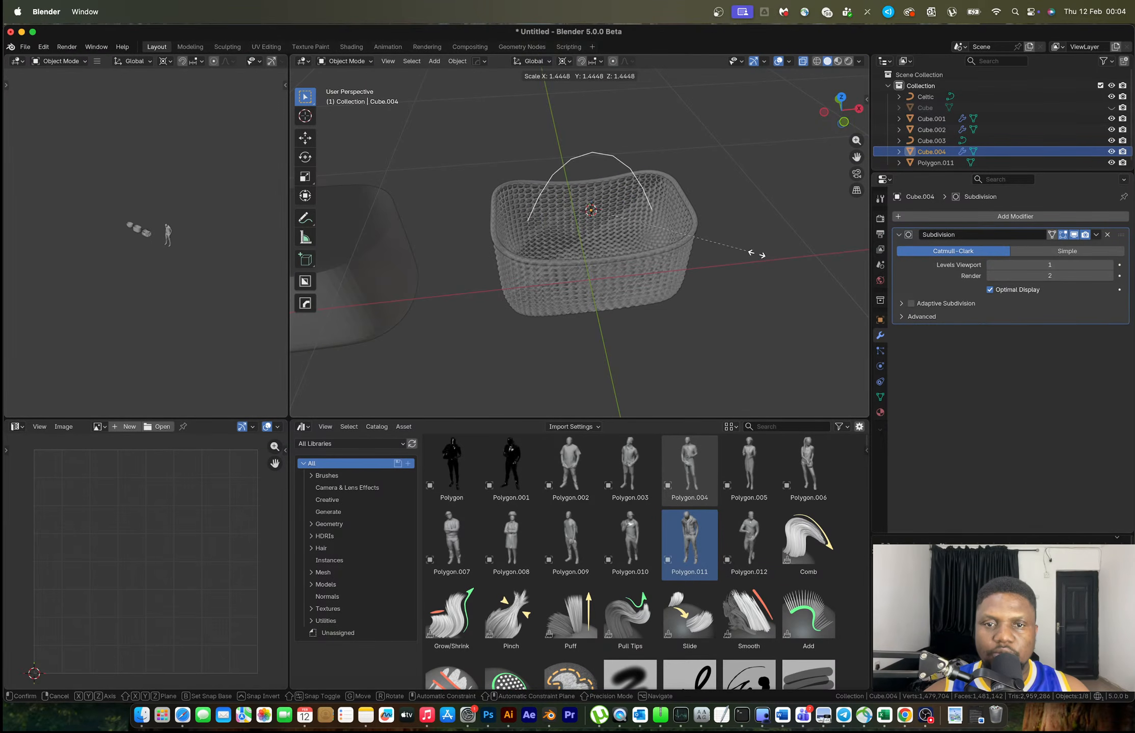
left_click(759, 256)
left_click(690, 203, "shift")
key("z")
key("Escape")
Try linking the rim's object data onto the handle, then reselect the handle alone
key("ctrl+l")
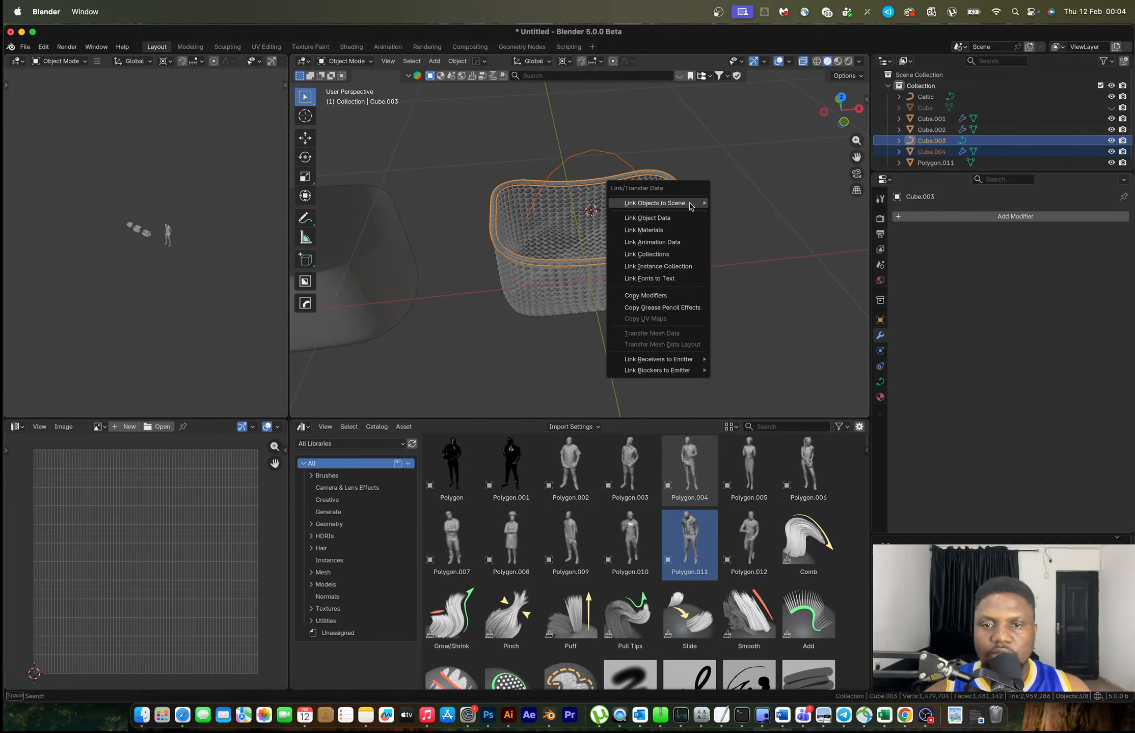
left_click(657, 220)
left_click(722, 115)
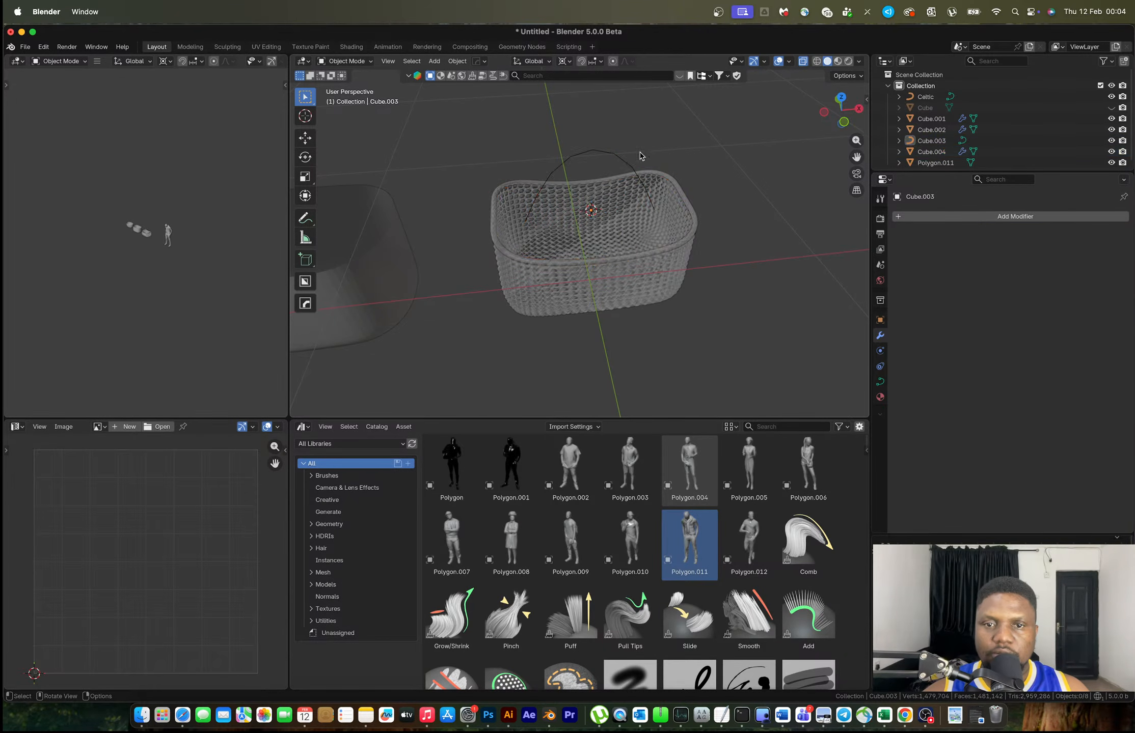
left_click(602, 156)
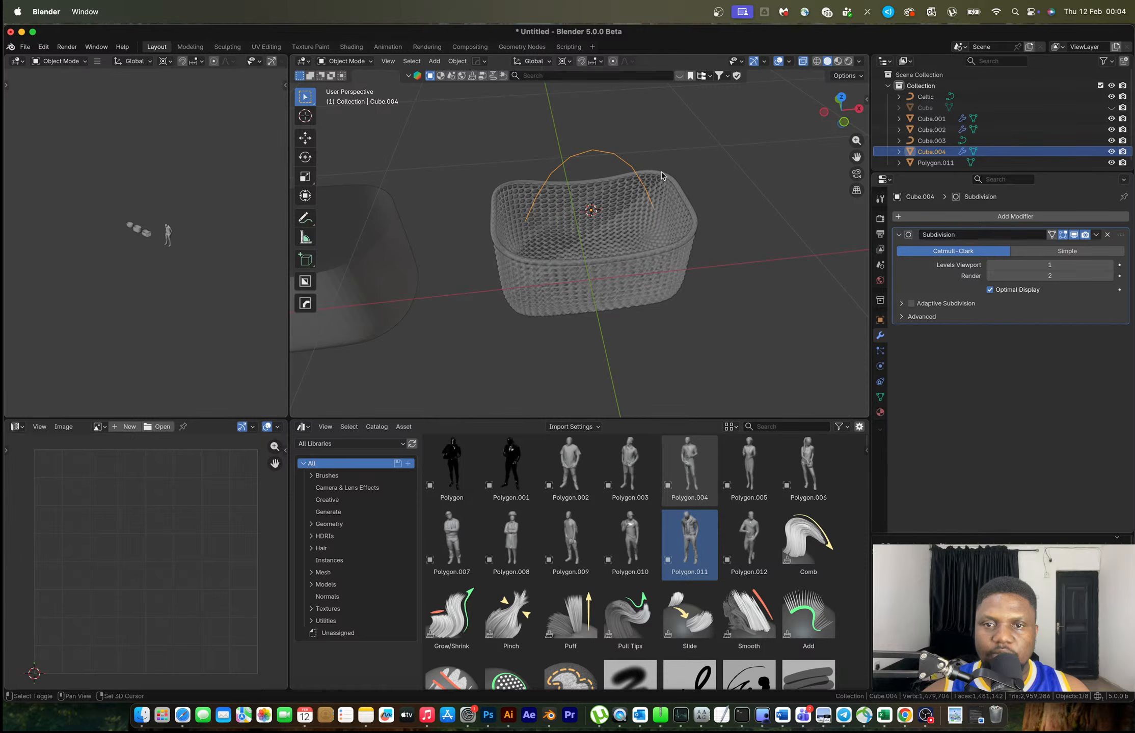
left_click(662, 176, "shift")
key("ctrl+l")
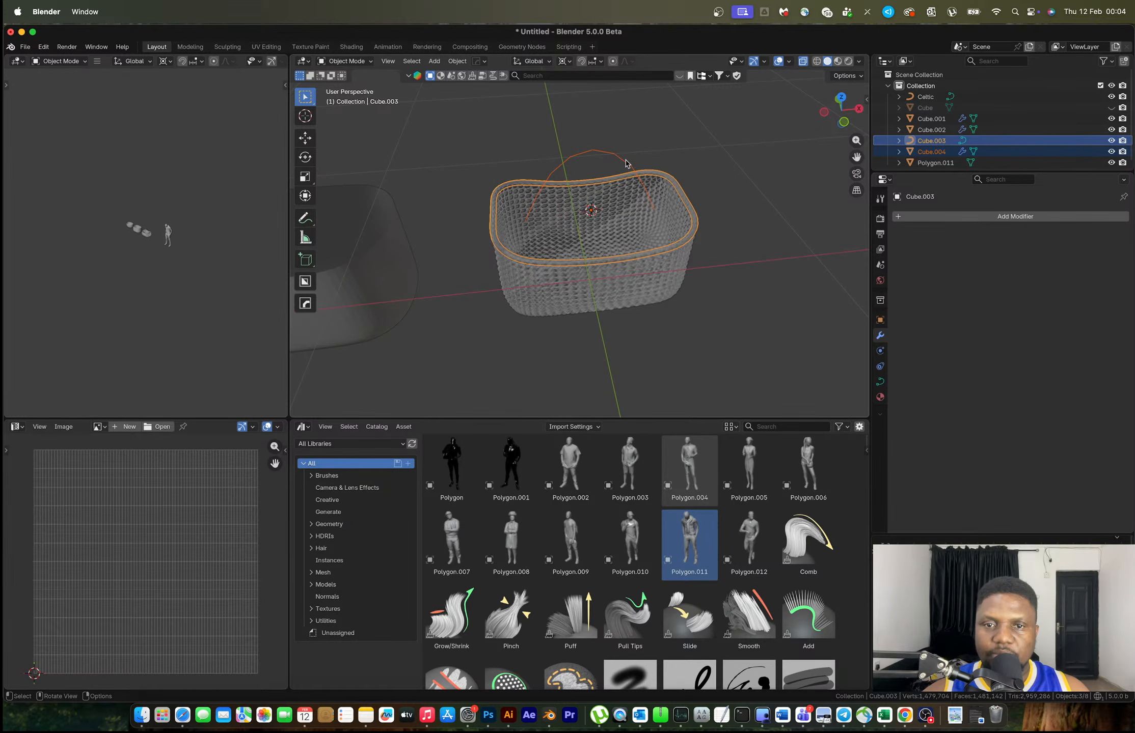
left_click(626, 163)
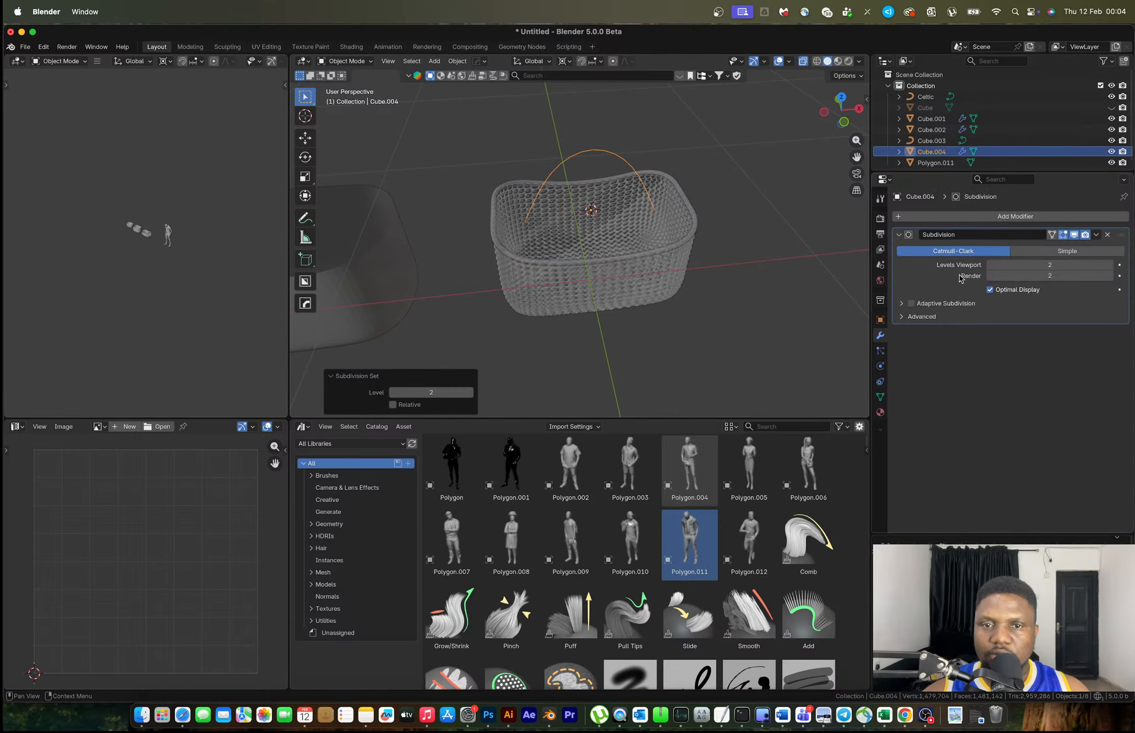
Apply the handle's Subdivision modifier and convert Cube.004 to a curve
key("ctrl+a")
key("Tab")
key("Tab")
key("F3")
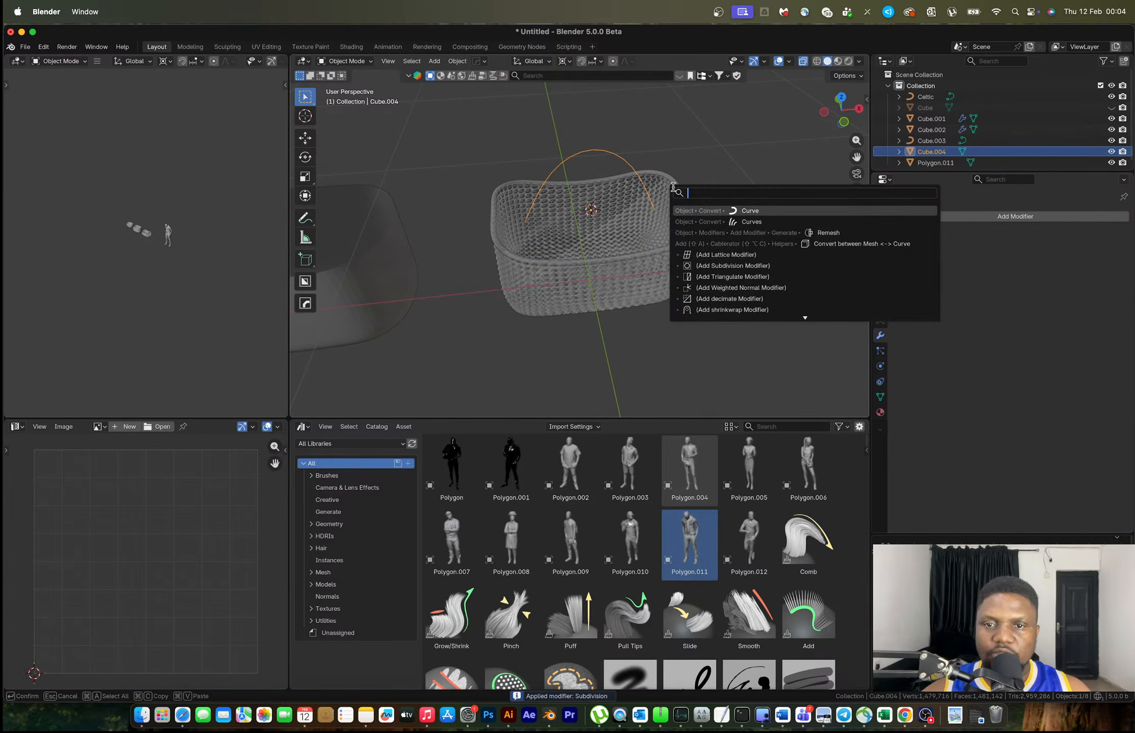
left_click(739, 212)
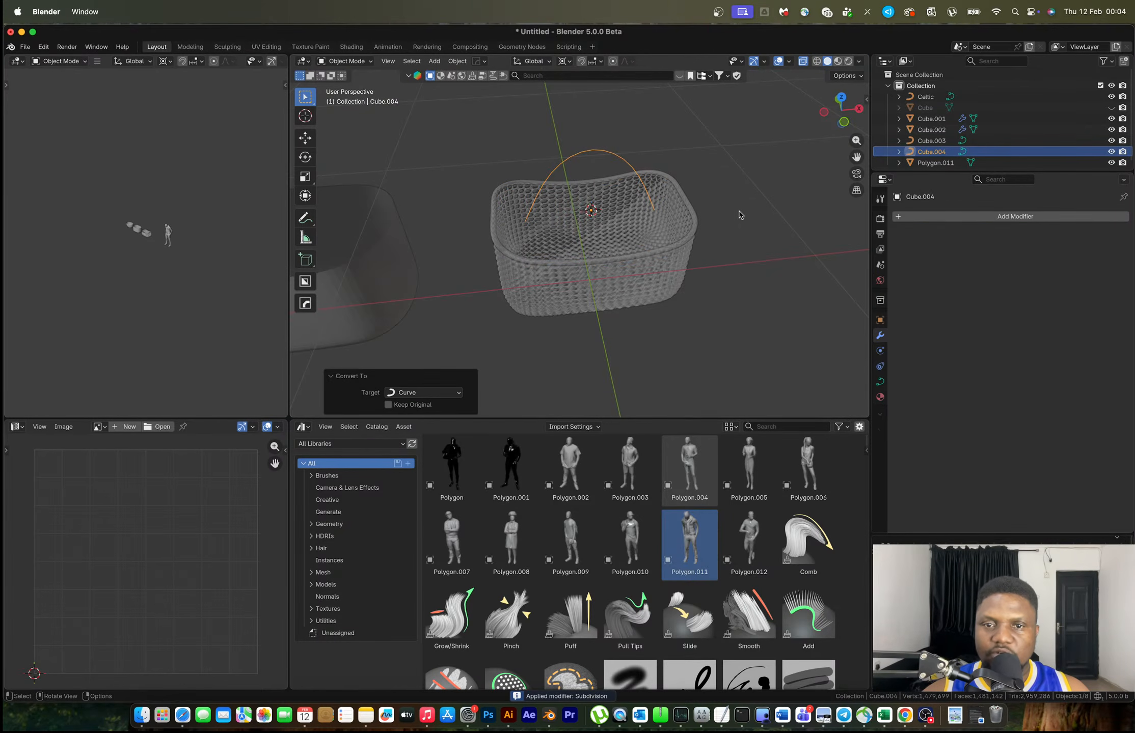
Copy the rim's curve data onto the handle, undo it, and reselect the handle arc
left_click(688, 203, "shift")
key("ctrl+l")
left_click(682, 197)
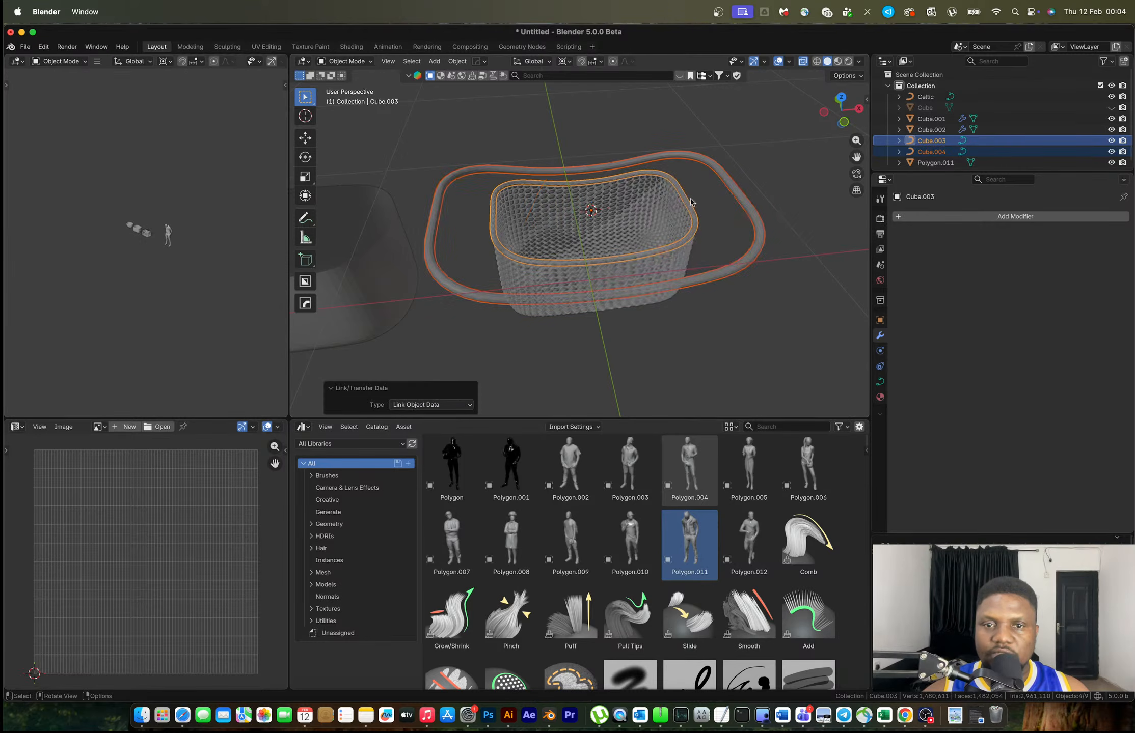
key("ctrl+z")
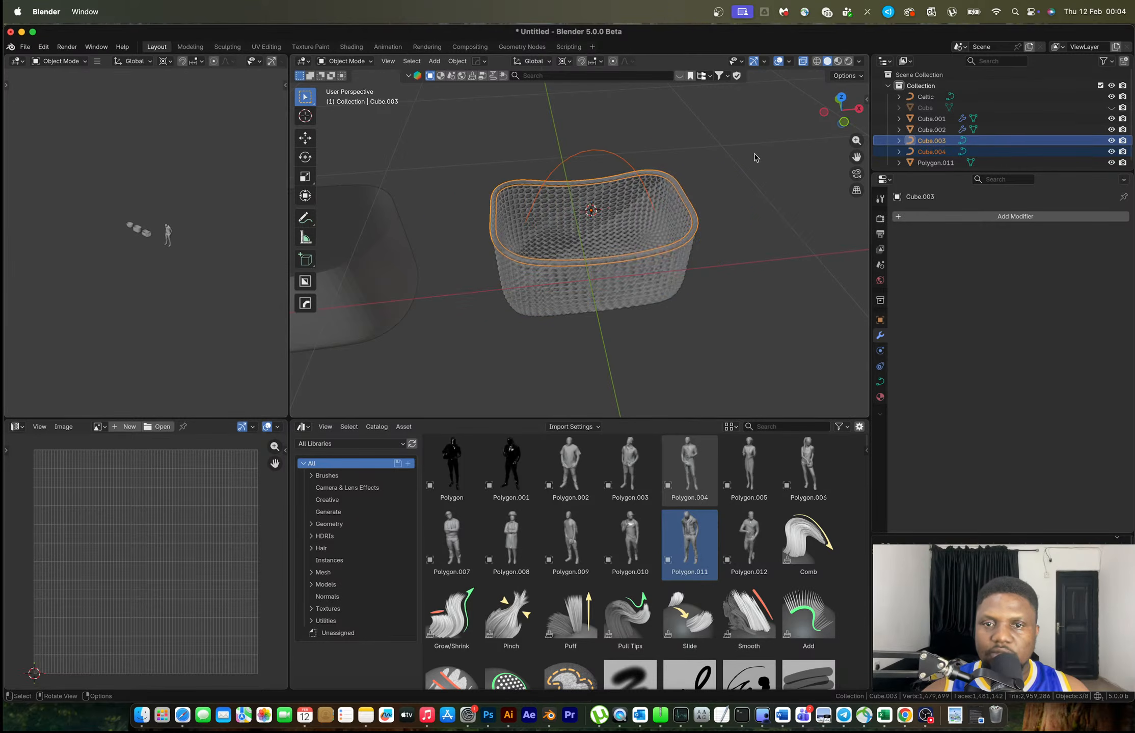
left_click(615, 159)
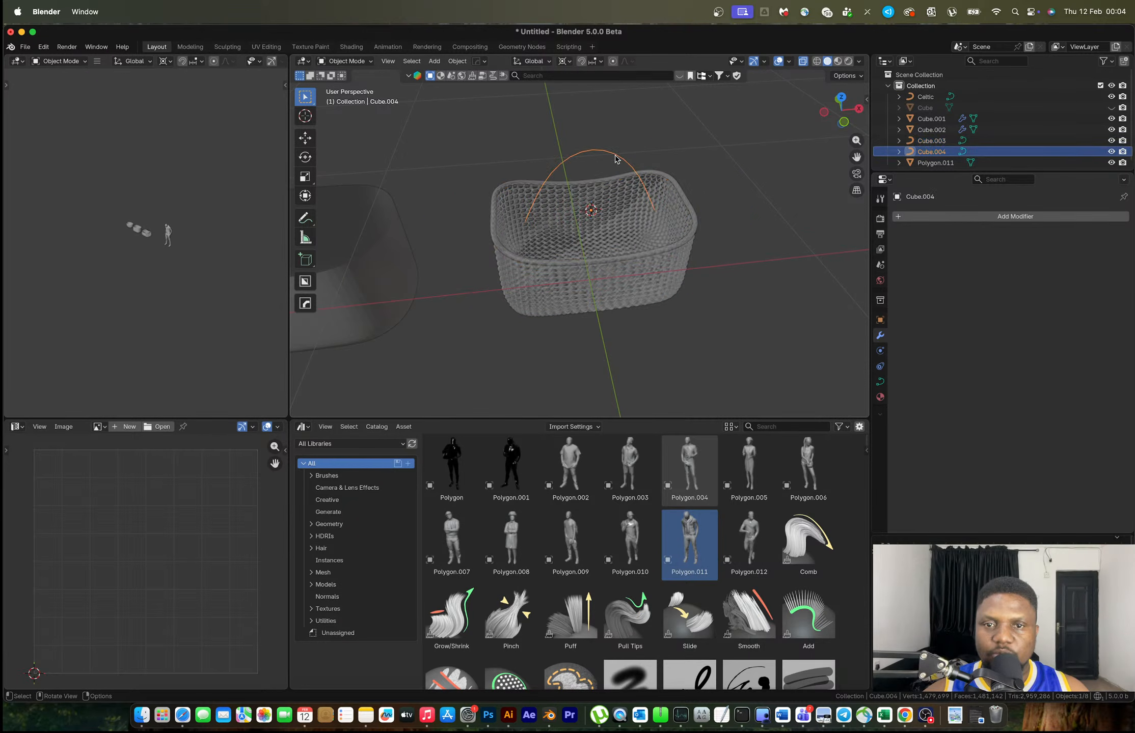
left_click(687, 206)
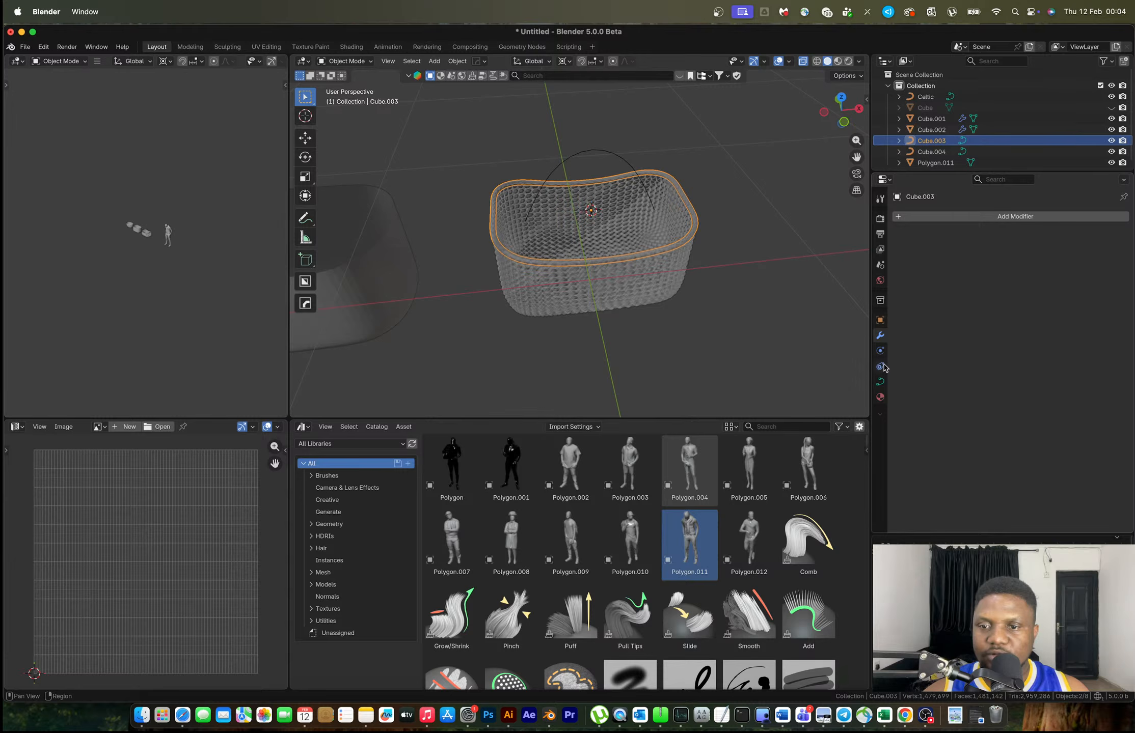
left_click(612, 156)
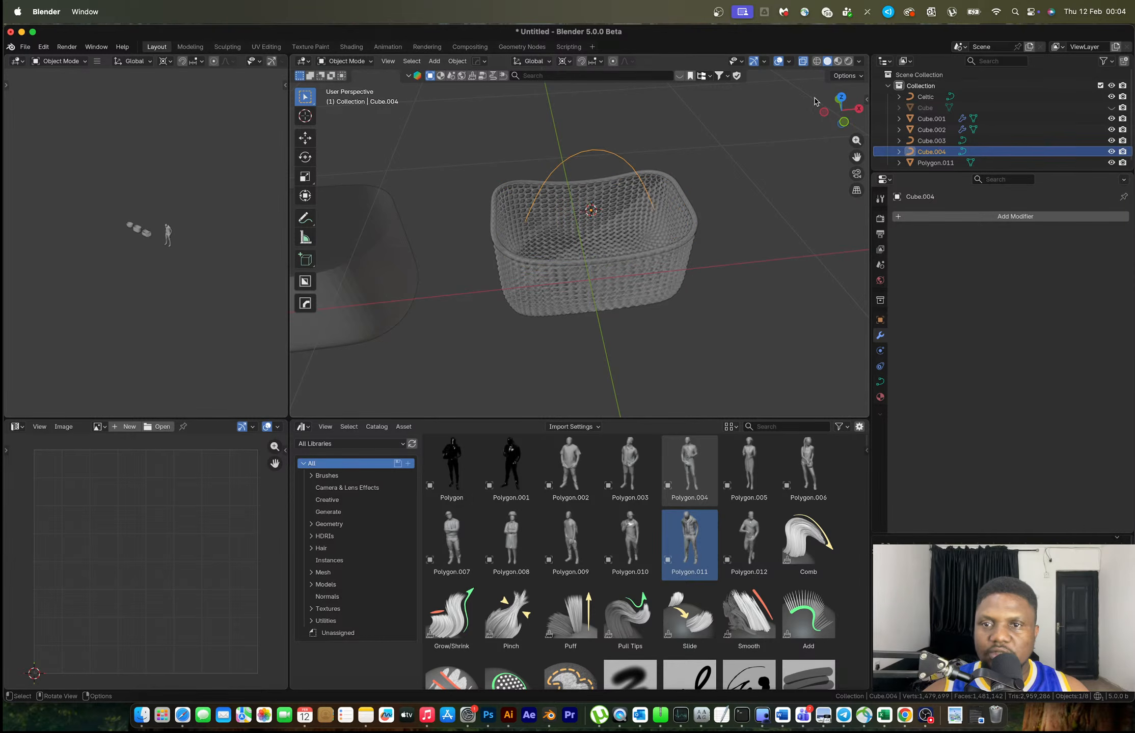
Lower the handle curve's two end points along Y with proportional falloff
left_click(838, 100)
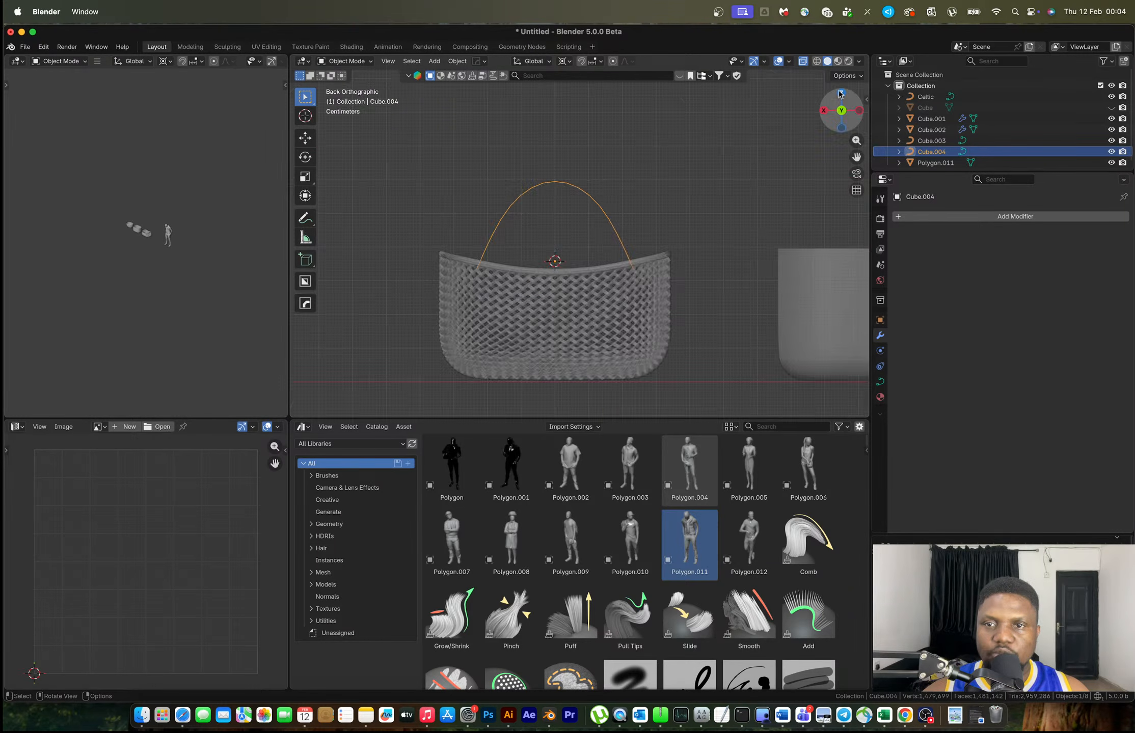
left_click(841, 94)
scroll(663, 191, "up", 3, "shift")
key("Tab")
middle_click_drag(673, 191, 586, 215)
left_click(586, 214)
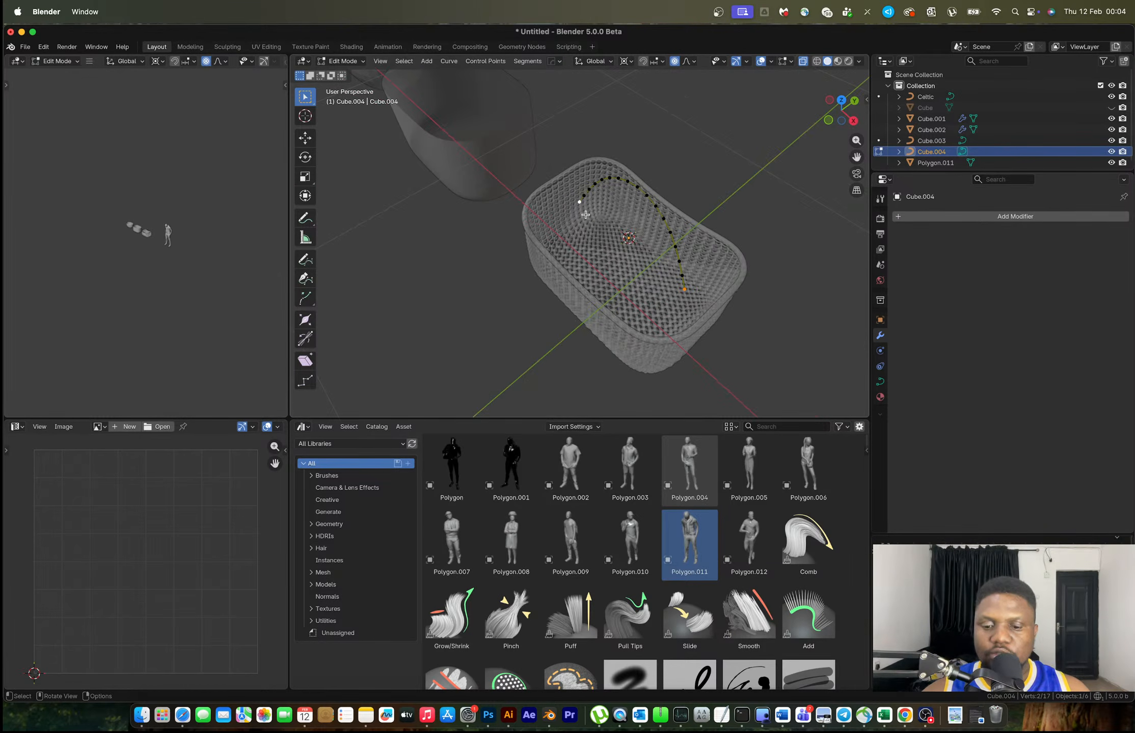
key("g")
key("x")
key("y")
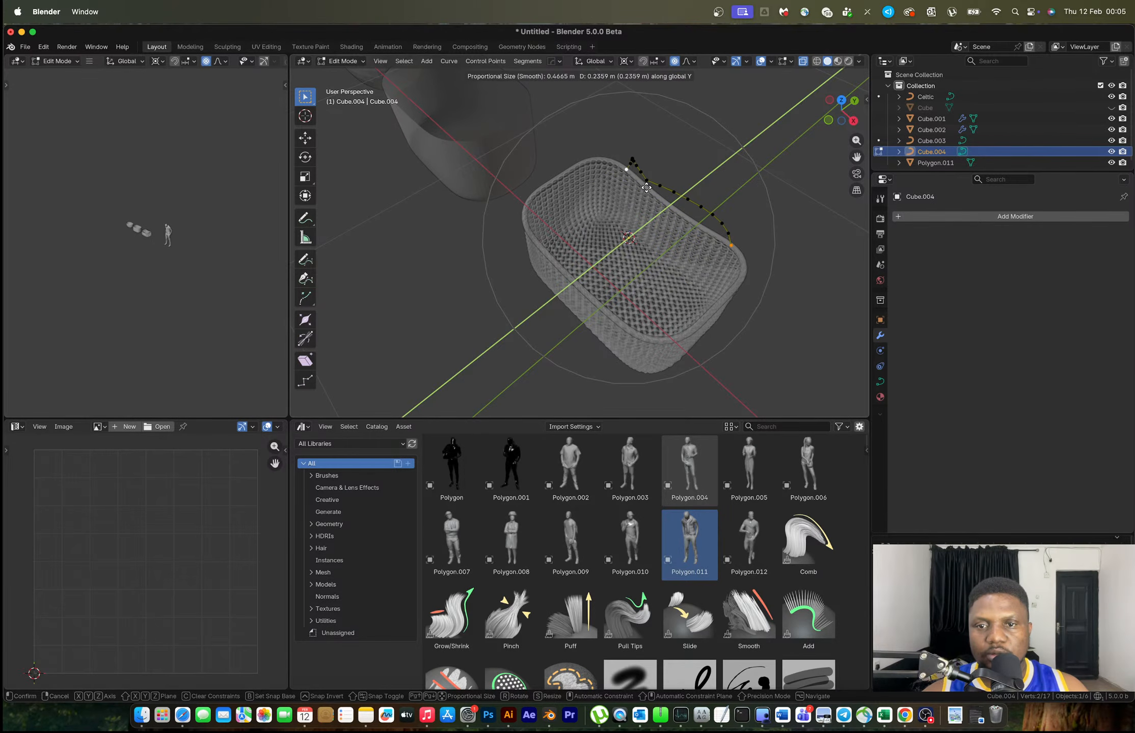
left_click(645, 187)
Add a level-1 Subdivision modifier to the handle curve Cube.004
middle_click_drag(662, 188, 588, 188)
key("Tab")
scroll(606, 204, "down", 2)
middle_click_drag(657, 232, 590, 270)
key("ctrl+1")
In Right view, move the handle's end point down along Y to meet the basket's top edge
key("Tab")
left_click(830, 112)
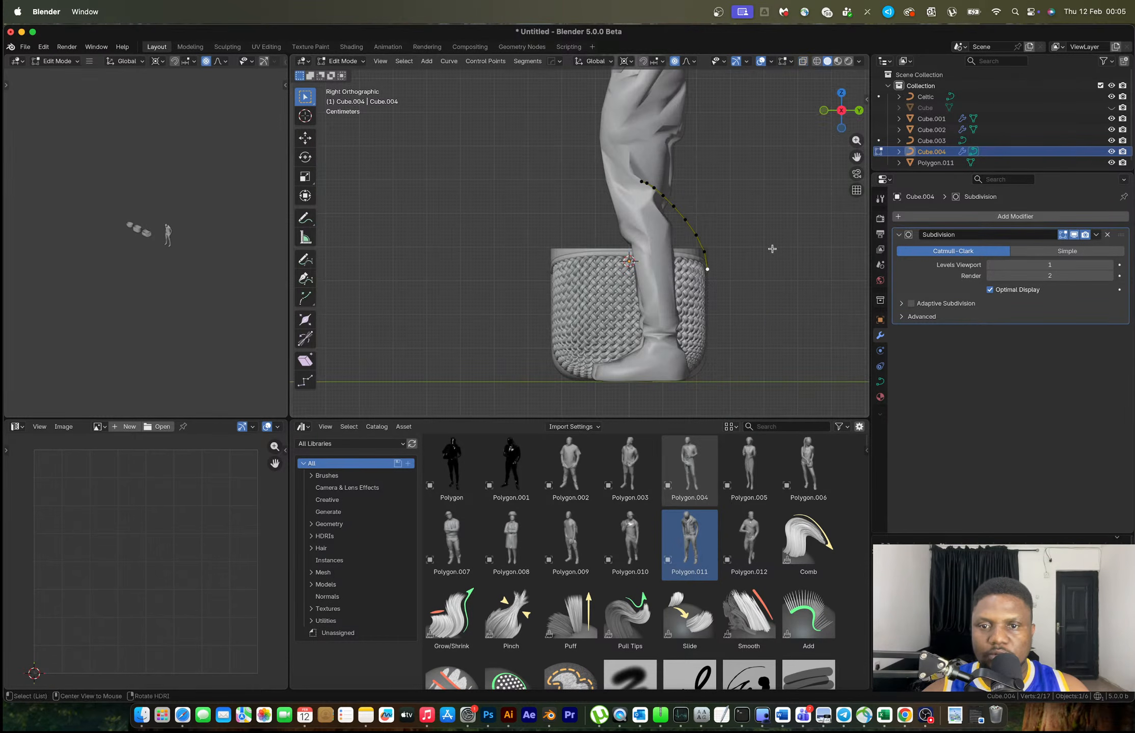
scroll(758, 276, "up", 3)
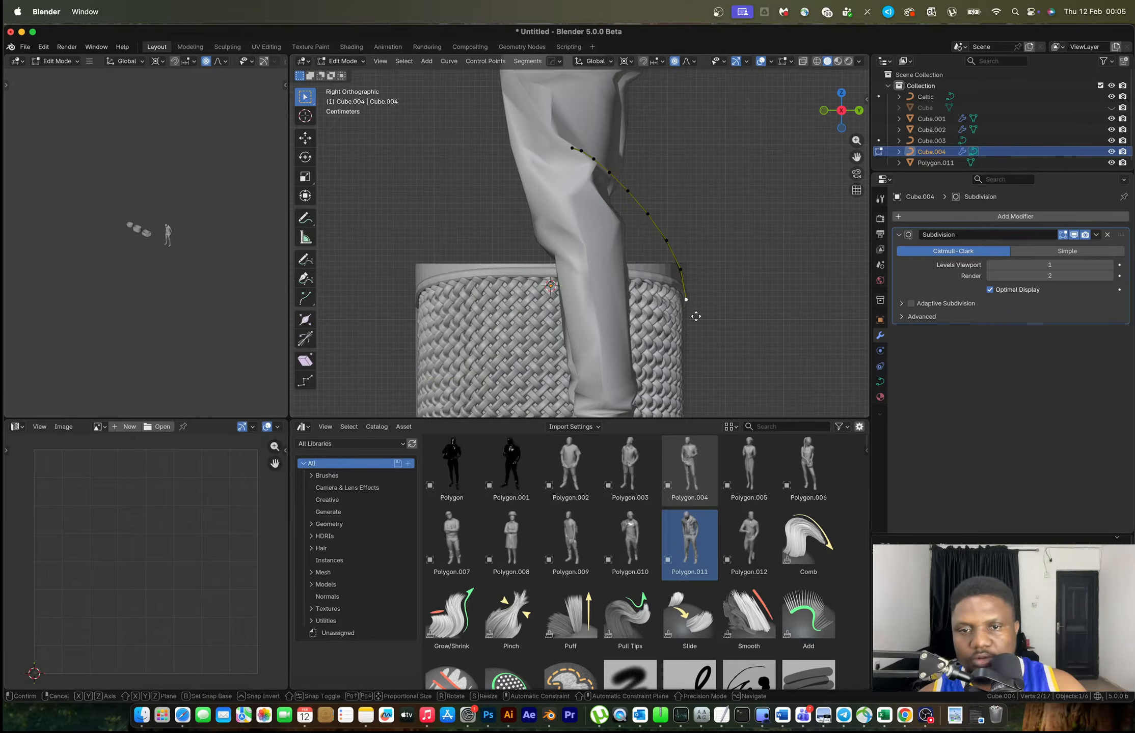
key("g")
key("y")
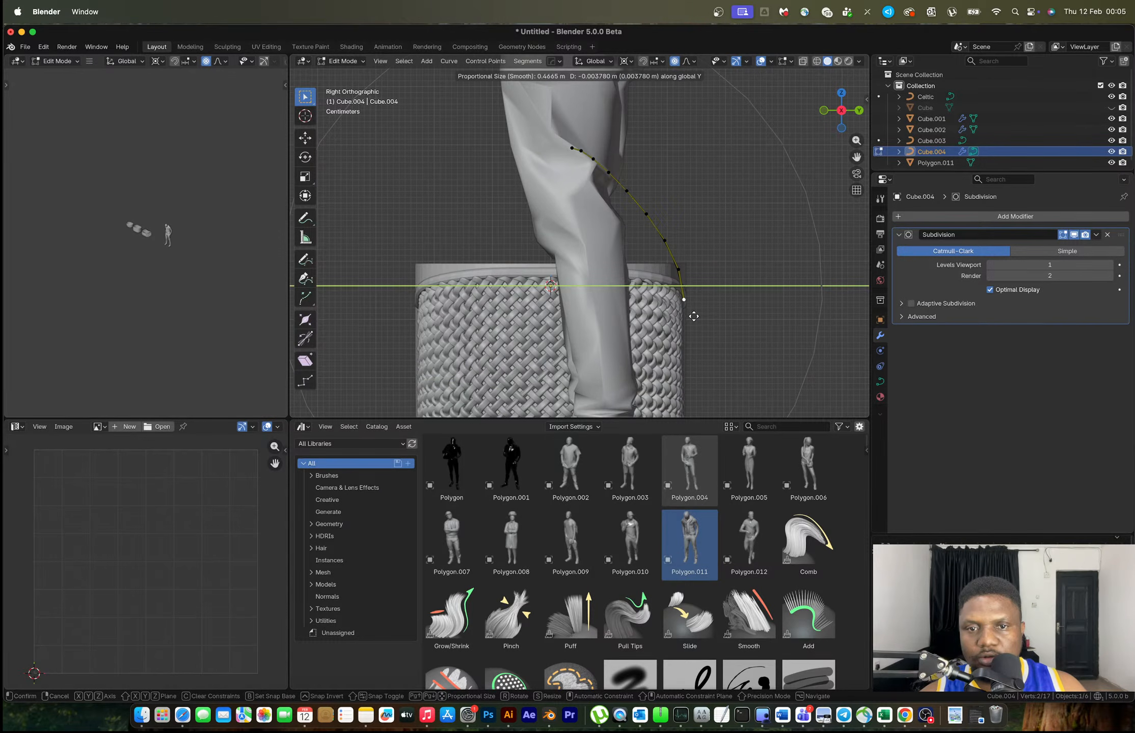
left_click(694, 317)
key("Tab")
mouse_move(672, 267)
middle_mouse_down()
mouse_move(593, 282)
mouse_move(655, 282)
middle_mouse_up()
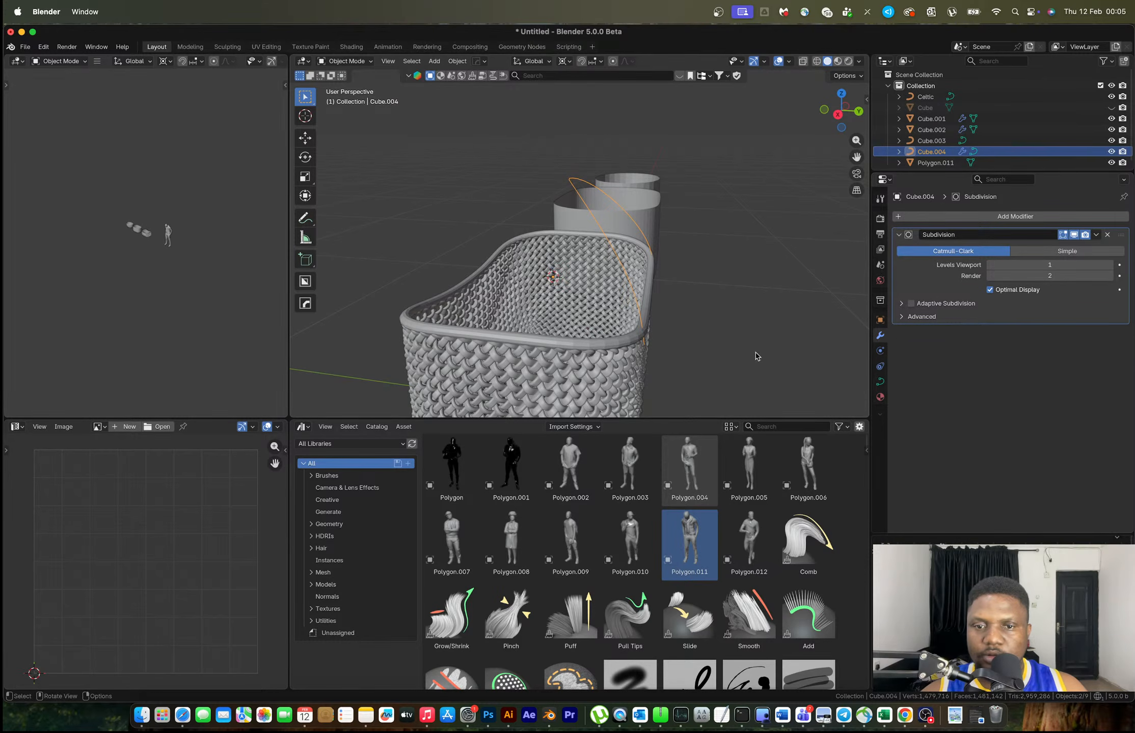
Set the handle curve's Bevel Depth to 0.004 m for a thin round tube
left_click(879, 382)
scroll(992, 441, "down", 2)
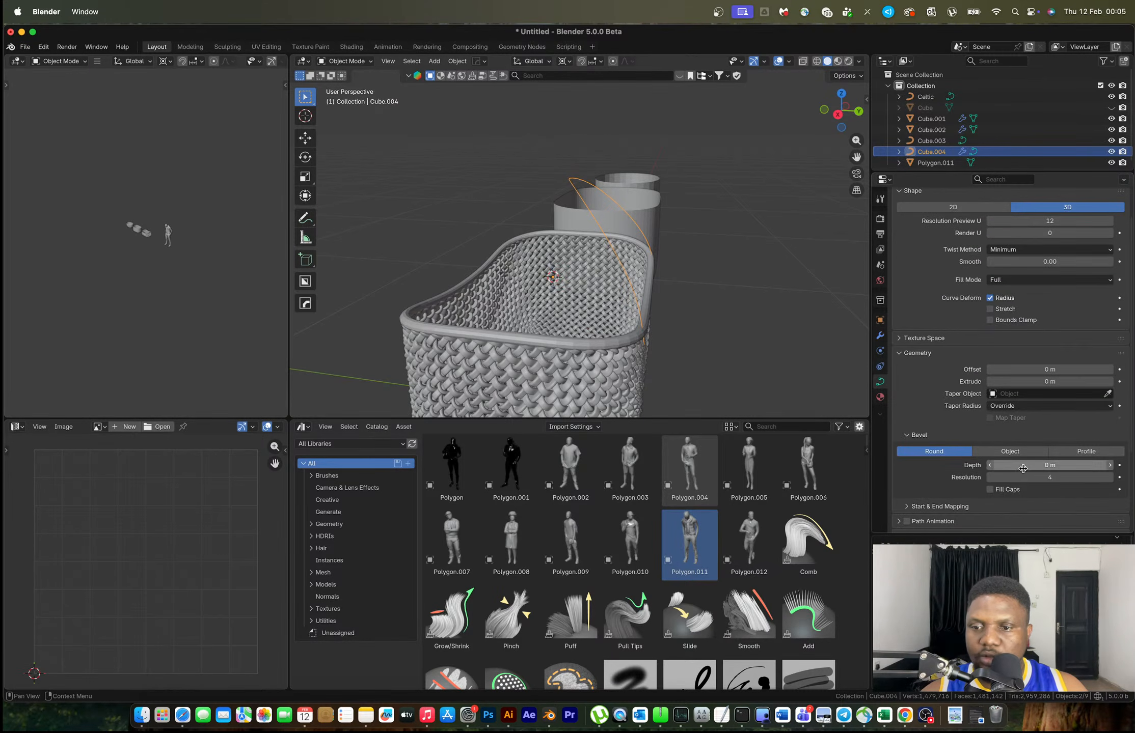
left_click_drag(1028, 465, 1033, 465)
scroll(616, 269, "up", 2)
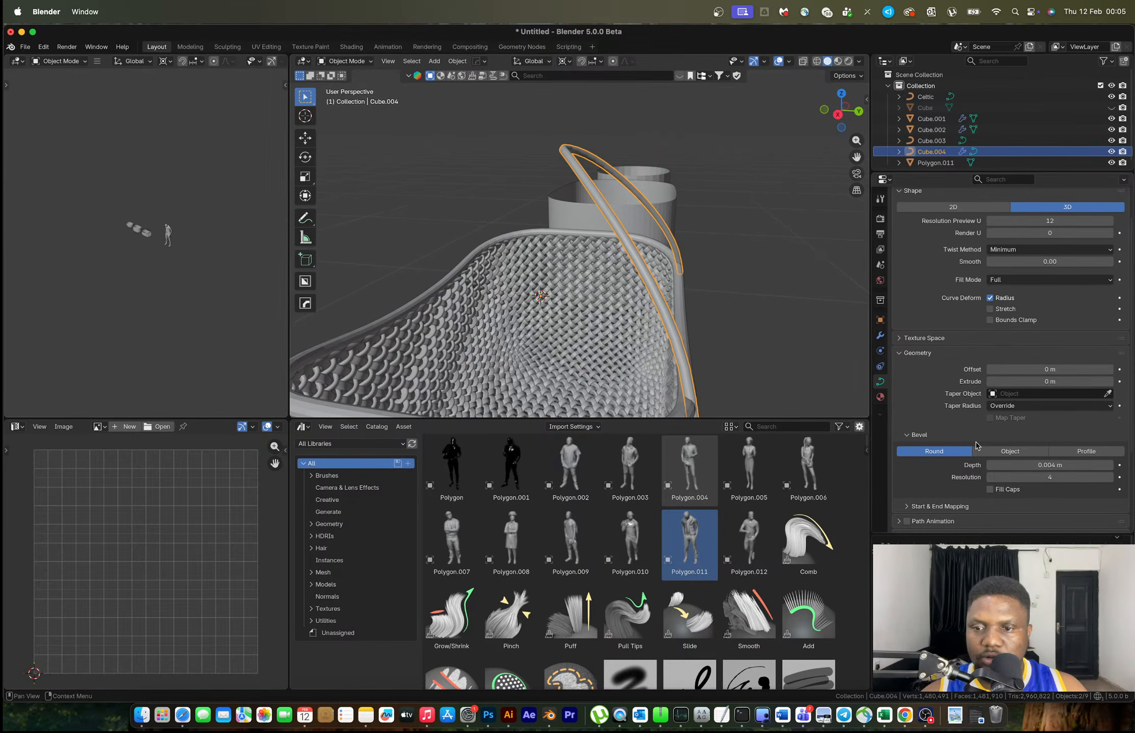
In Right view, bend the handle end −0.00567 m in Y and 0.01134 m in Z with smooth falloff
key("Tab")
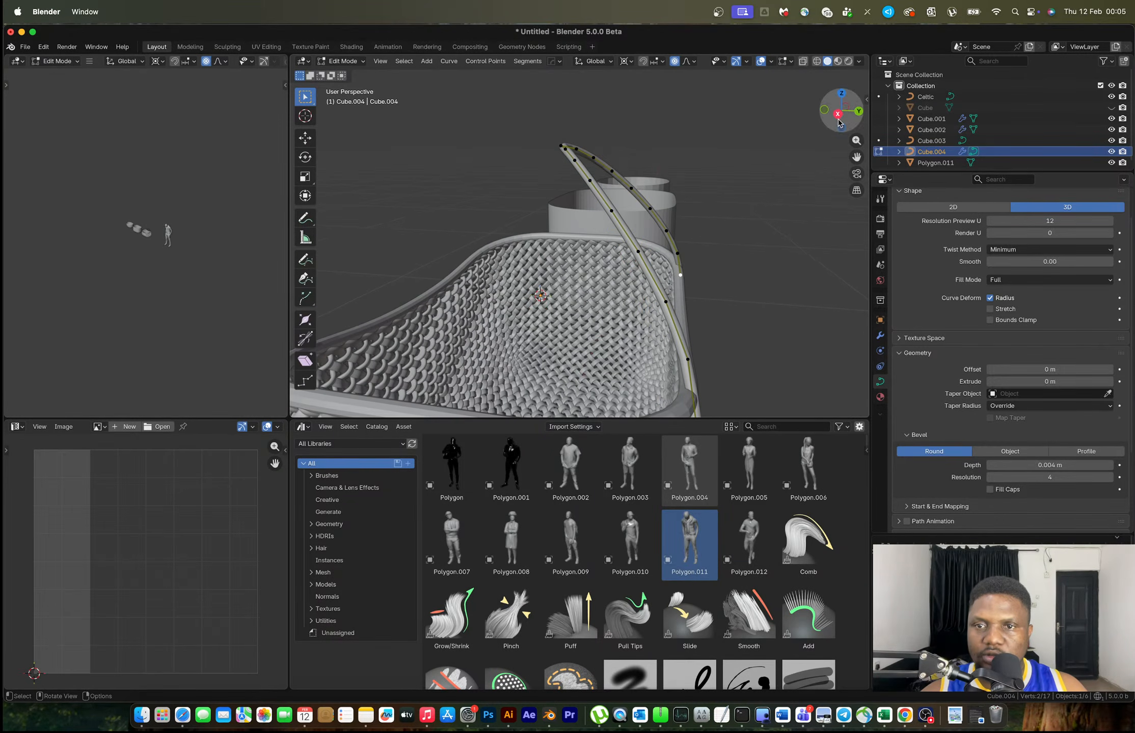
left_click(837, 114)
middle_click_drag(763, 253, 750, 240, "shift")
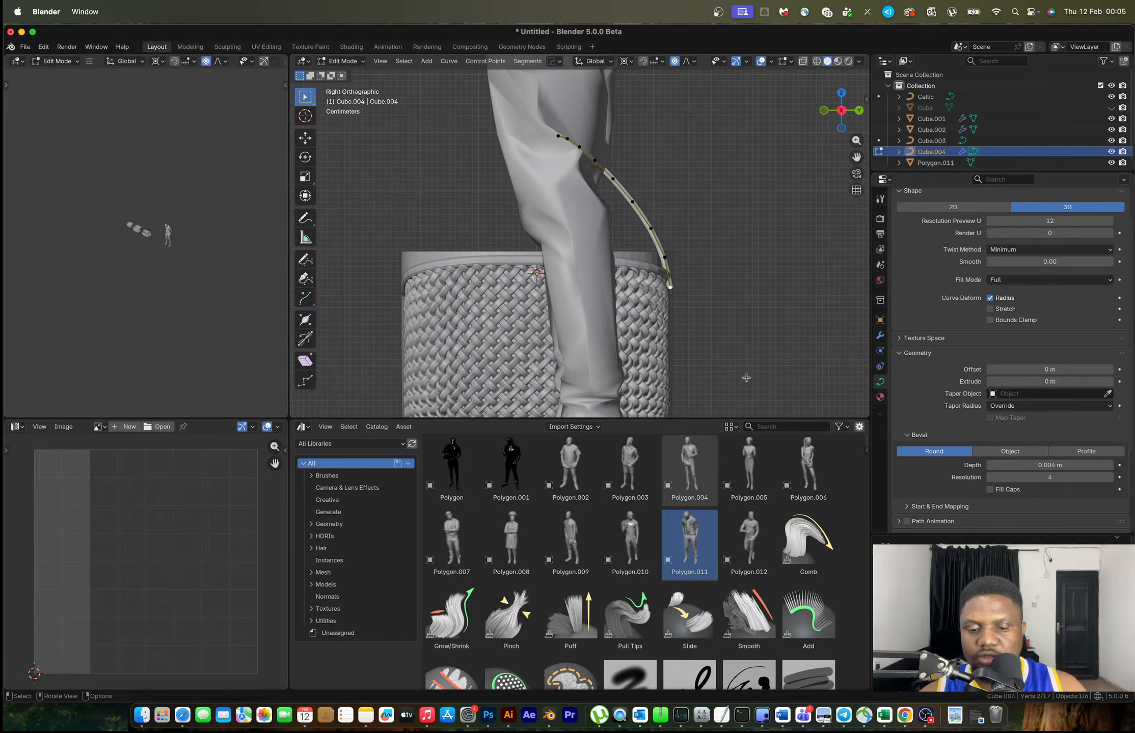
key("g")
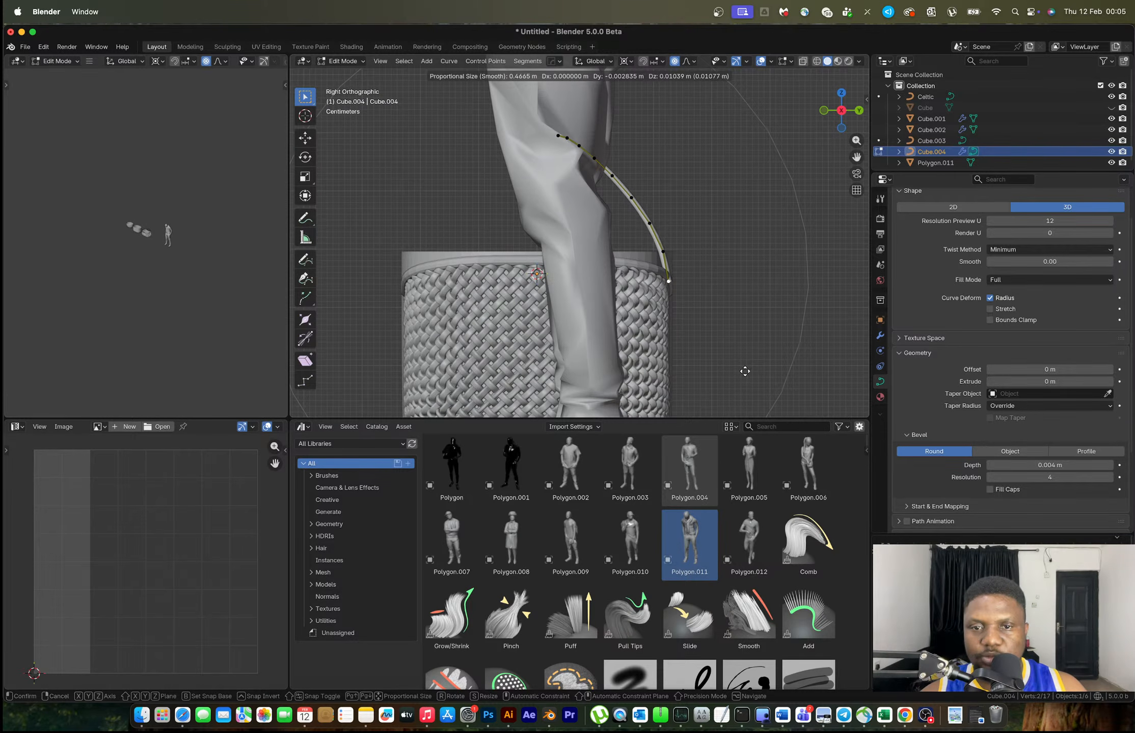
left_click(742, 371)
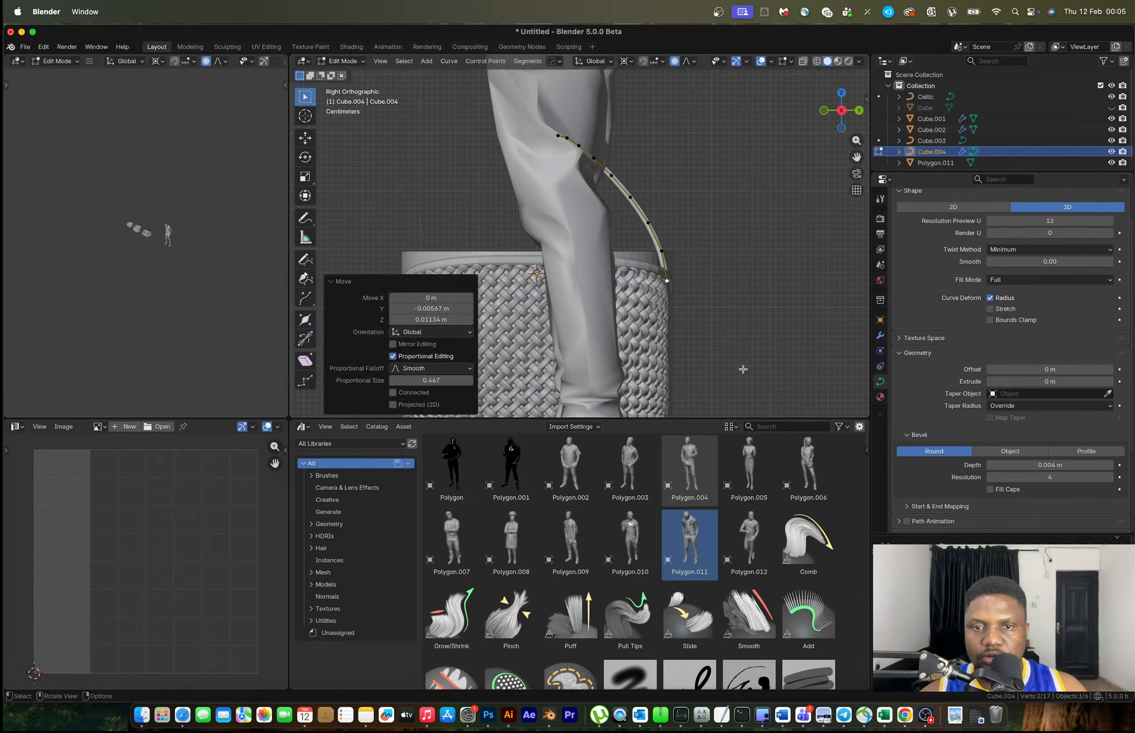
key("Tab")
scroll(708, 291, "down", 3)
middle_click_drag(702, 278, 592, 290)
left_click(706, 257)
left_click(569, 235)
Delete one control point from the handle curve
key("Tab")
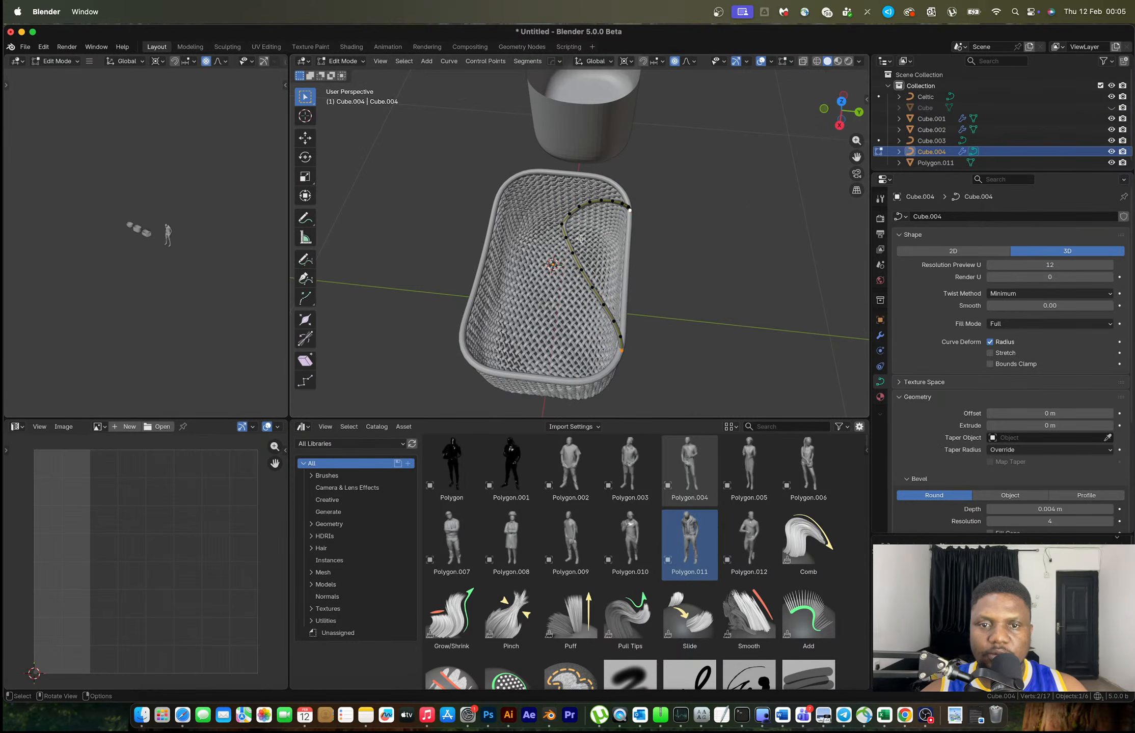
left_click(564, 225)
key("x")
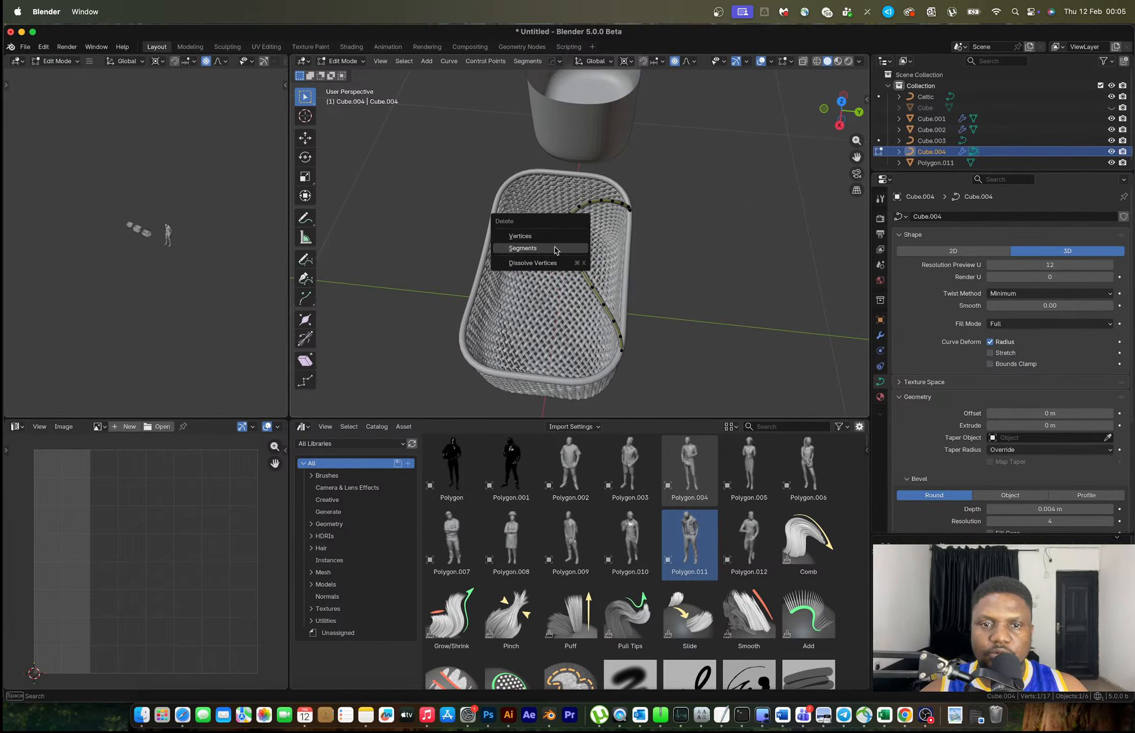
left_click(572, 246)
key("Tab")
Mirror the handle to the opposite side of the basket
middle_click_drag(573, 247, 612, 201)
key("alt+x")
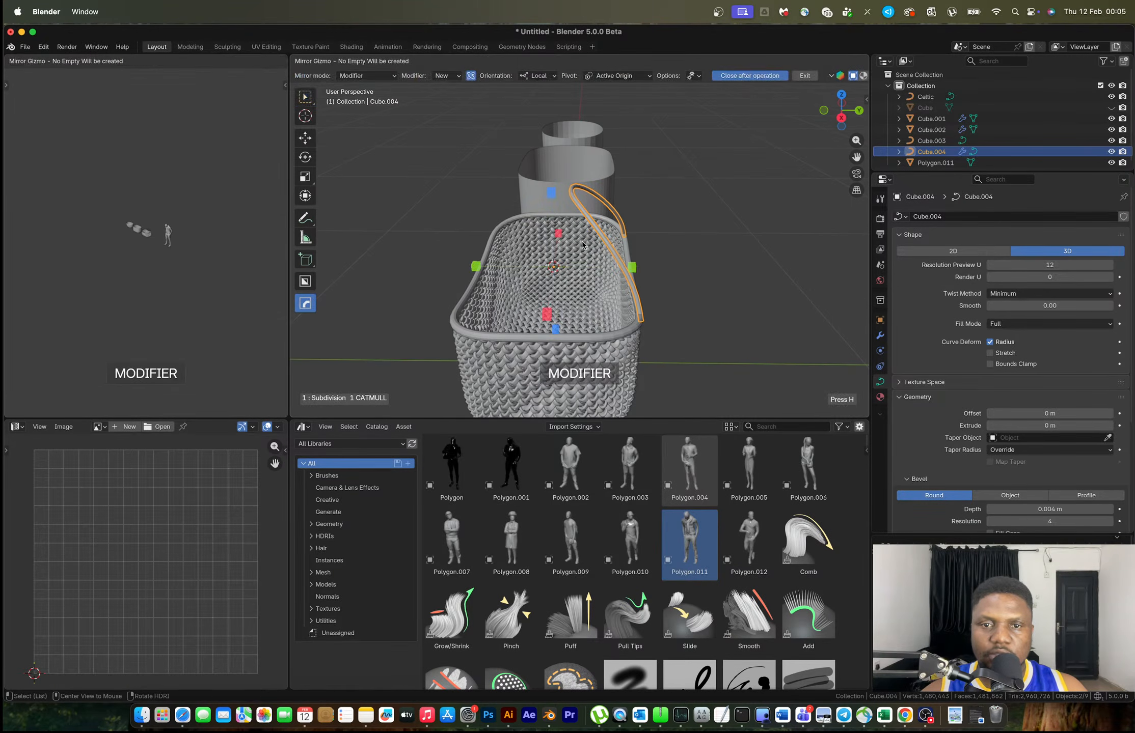
left_click(636, 267)
left_click(636, 266)
scroll(722, 269, "down", 3)
middle_click_drag(722, 269, 641, 241)
scroll(640, 241, "up", 3)
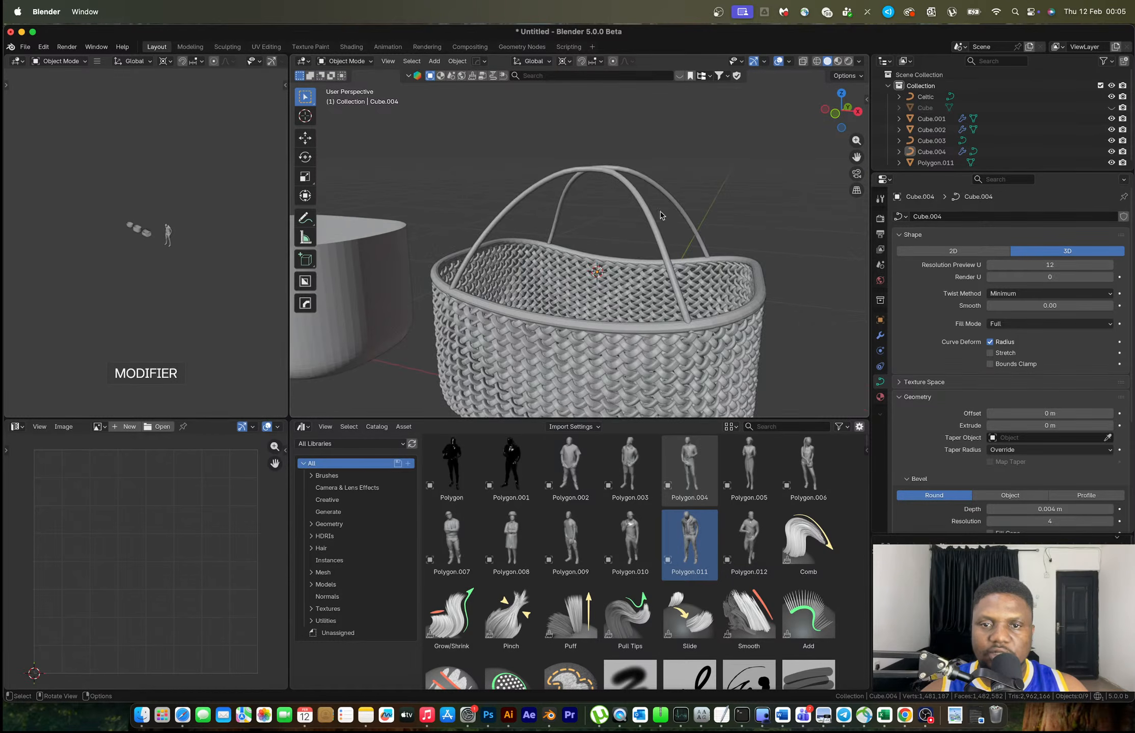
Raise the handle curve's Bevel Depth to make the handles slightly thicker
left_click(655, 222)
double_click(1035, 510)
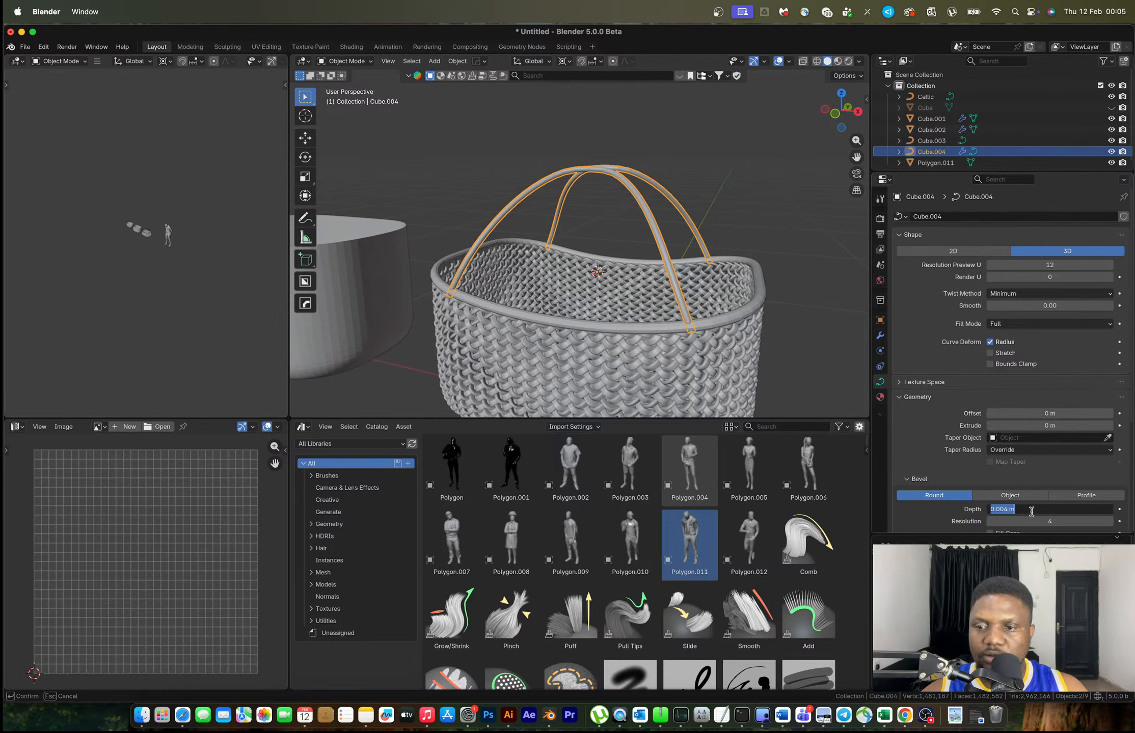
left_click(1005, 509)
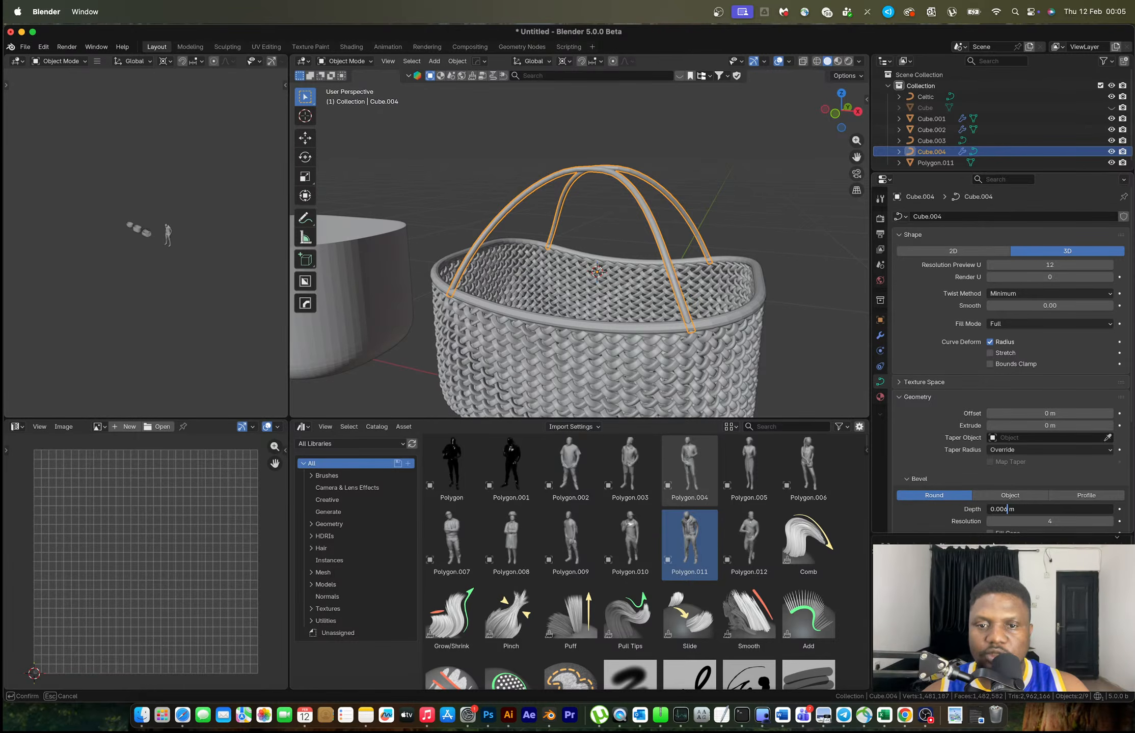
key("Return")
Set rim Cube.003's Bevel Depth to 0.02 m, then refine it to 0.015 m
left_click(730, 319)
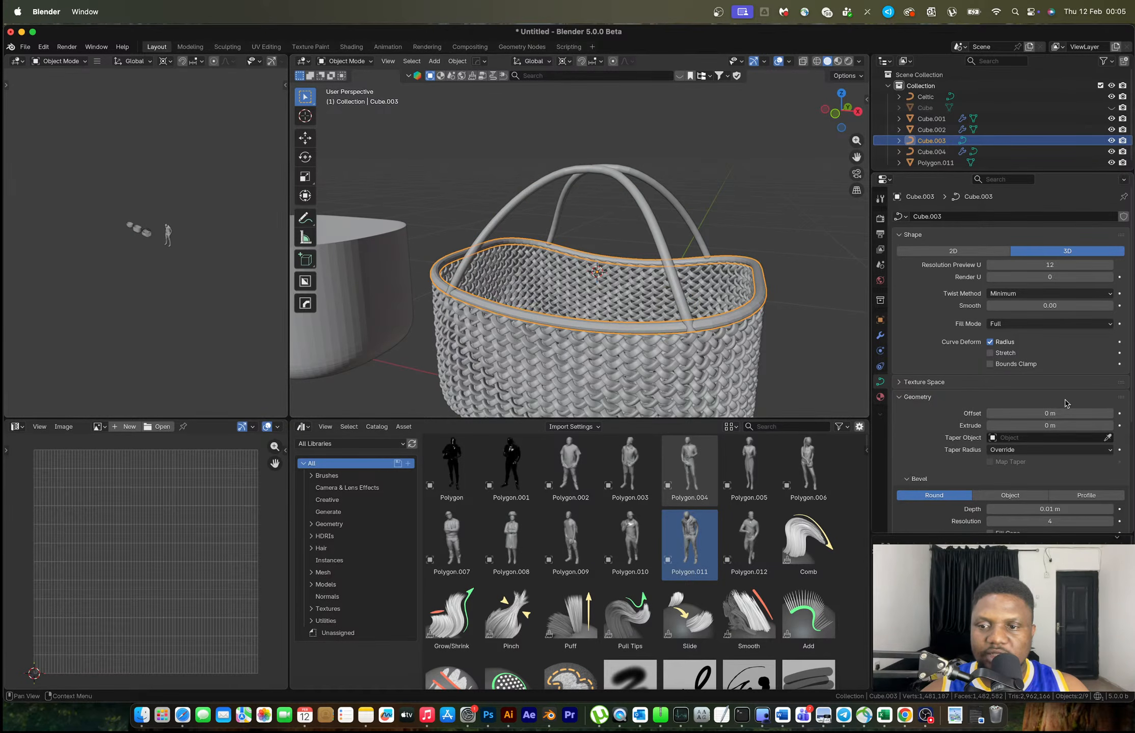
double_click(1001, 509)
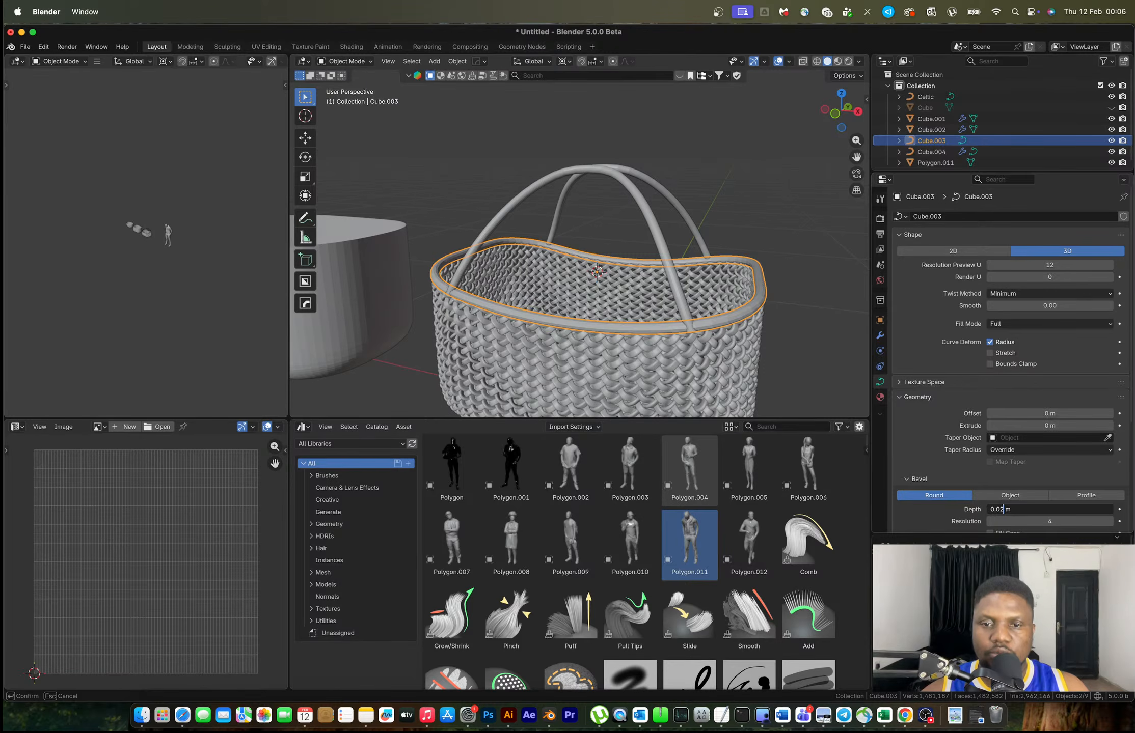
type("2")
key("Return")
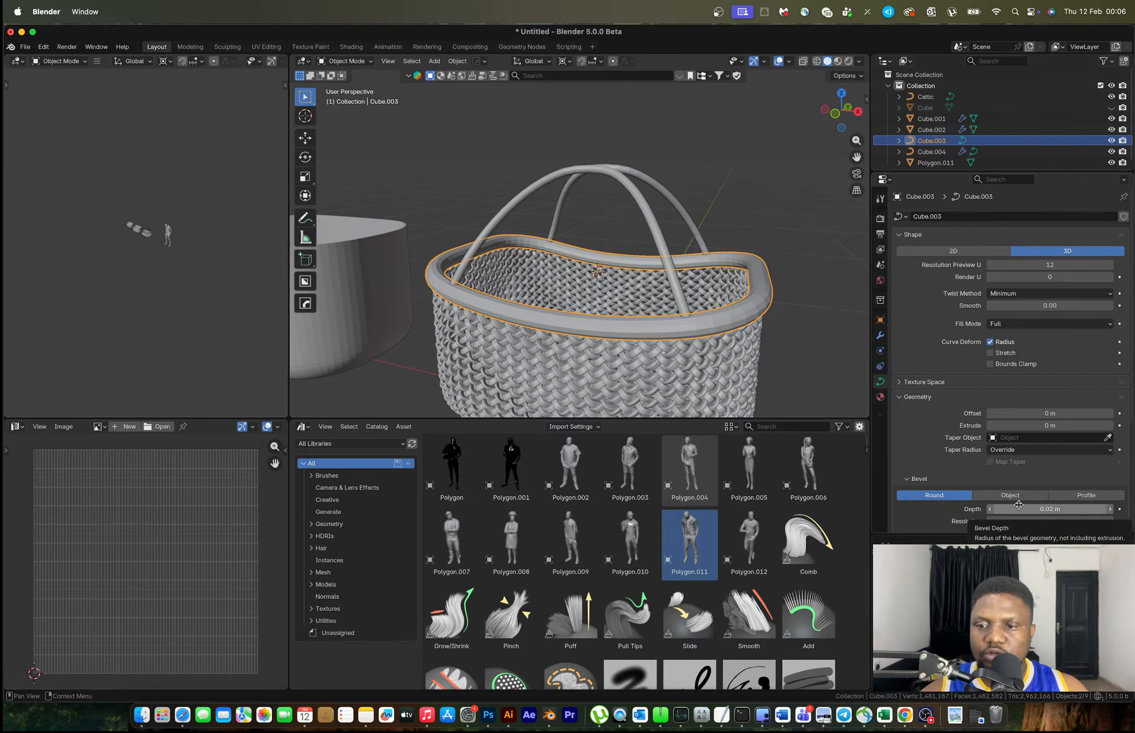
double_click(999, 510)
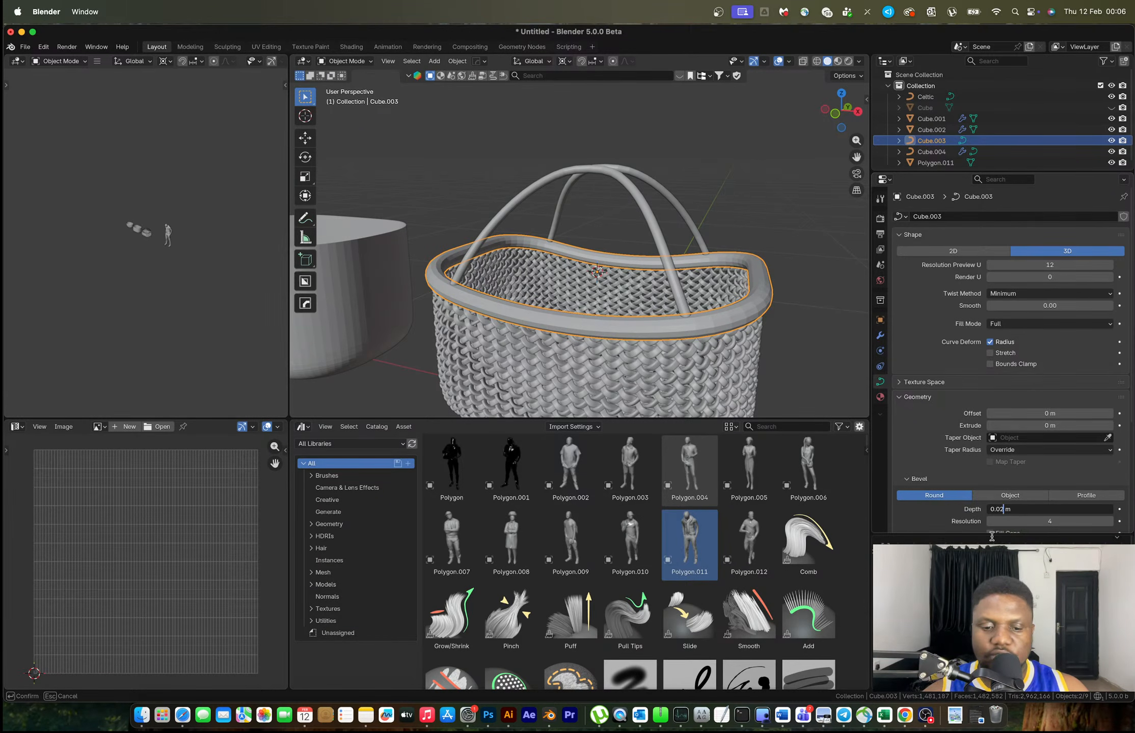
key("BackSpace")
type("15")
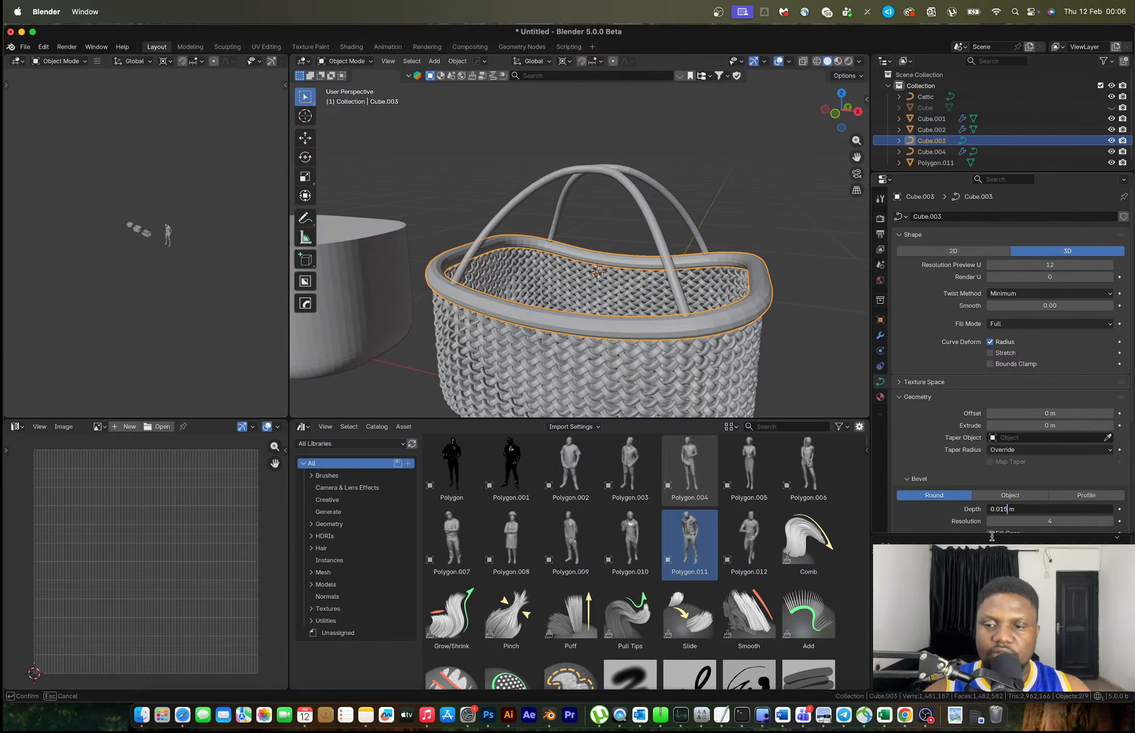
key("Return")
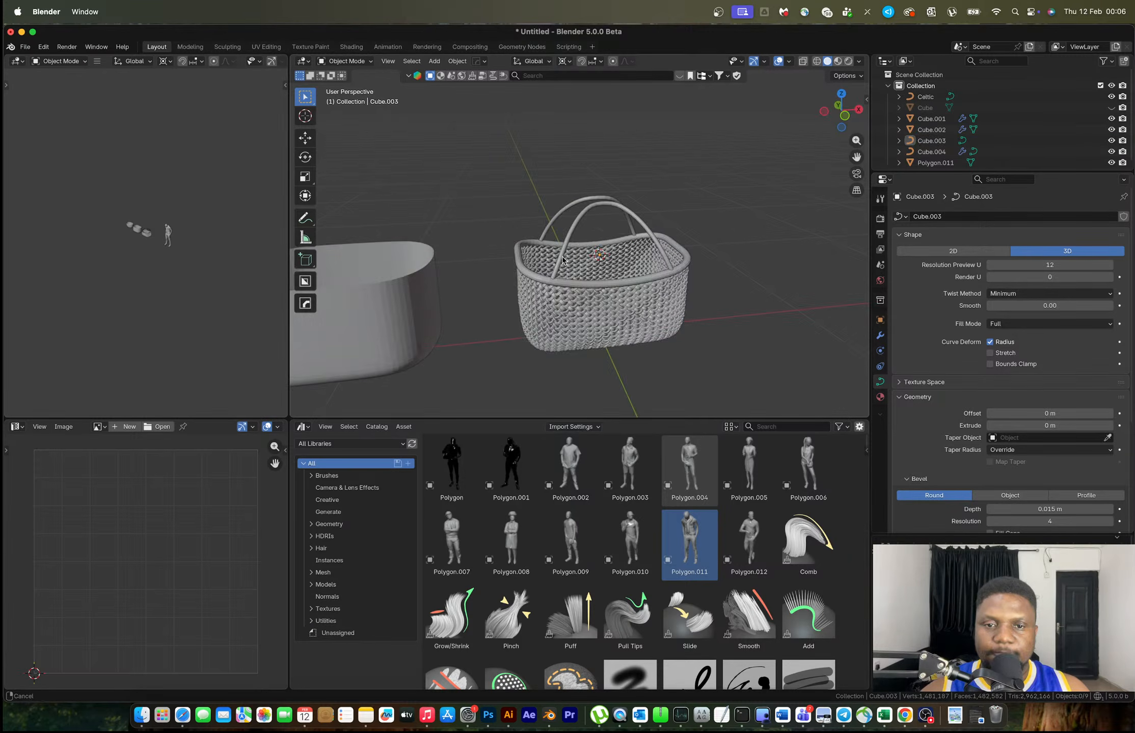
Delete the smooth container Cube.001, then undo the deletion
middle_click_drag(433, 296, 600, 286, "shift")
left_click(600, 286)
mouse_move(605, 332)
middle_mouse_down()
mouse_move(605, 313)
mouse_move(585, 306)
mouse_move(605, 323)
mouse_move(597, 309)
middle_mouse_up()
scroll(585, 305, "down", 2)
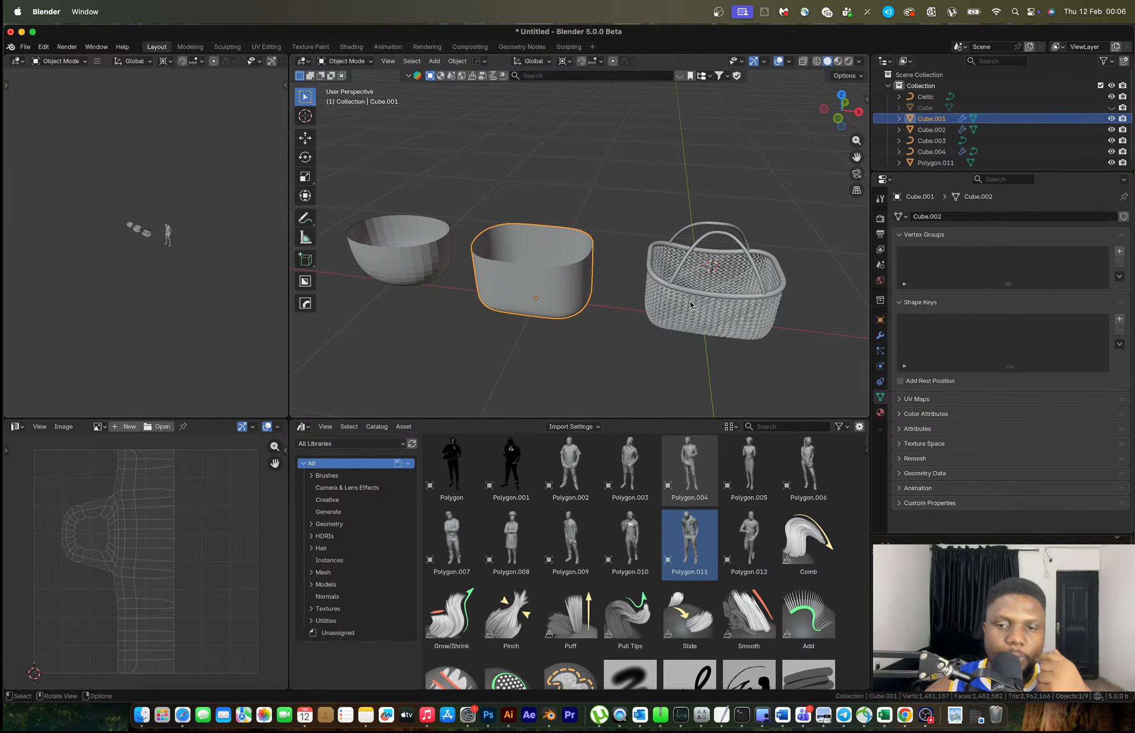
key("x")
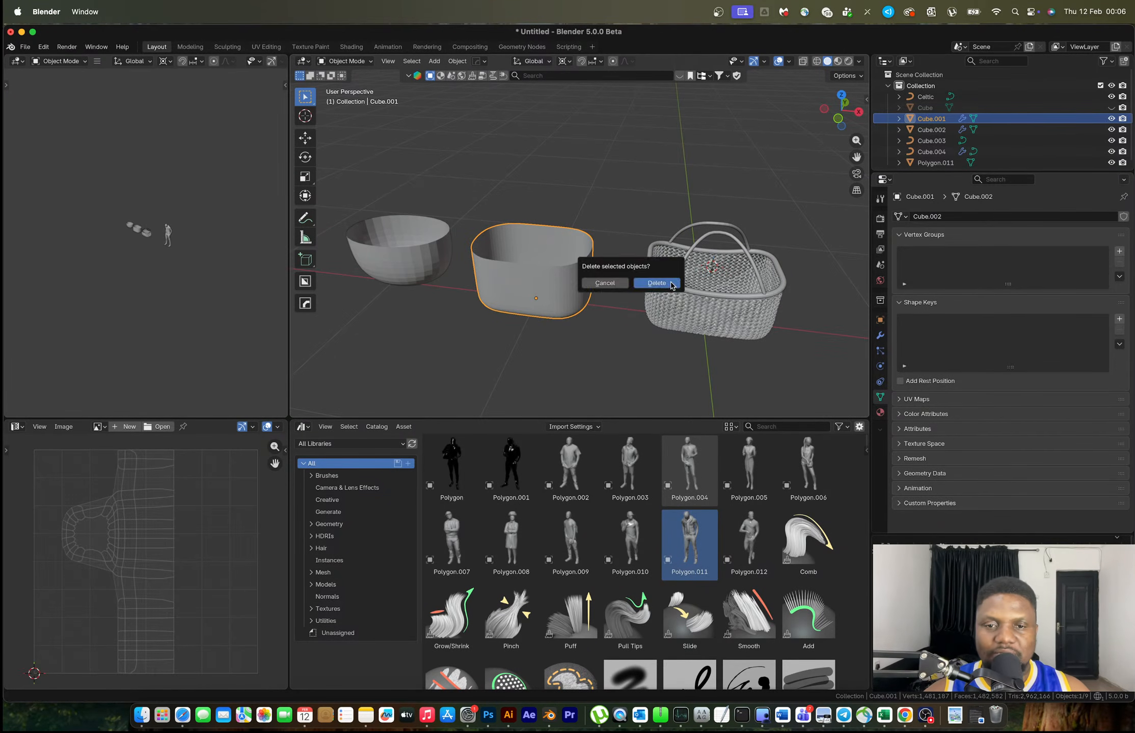
left_click(662, 283)
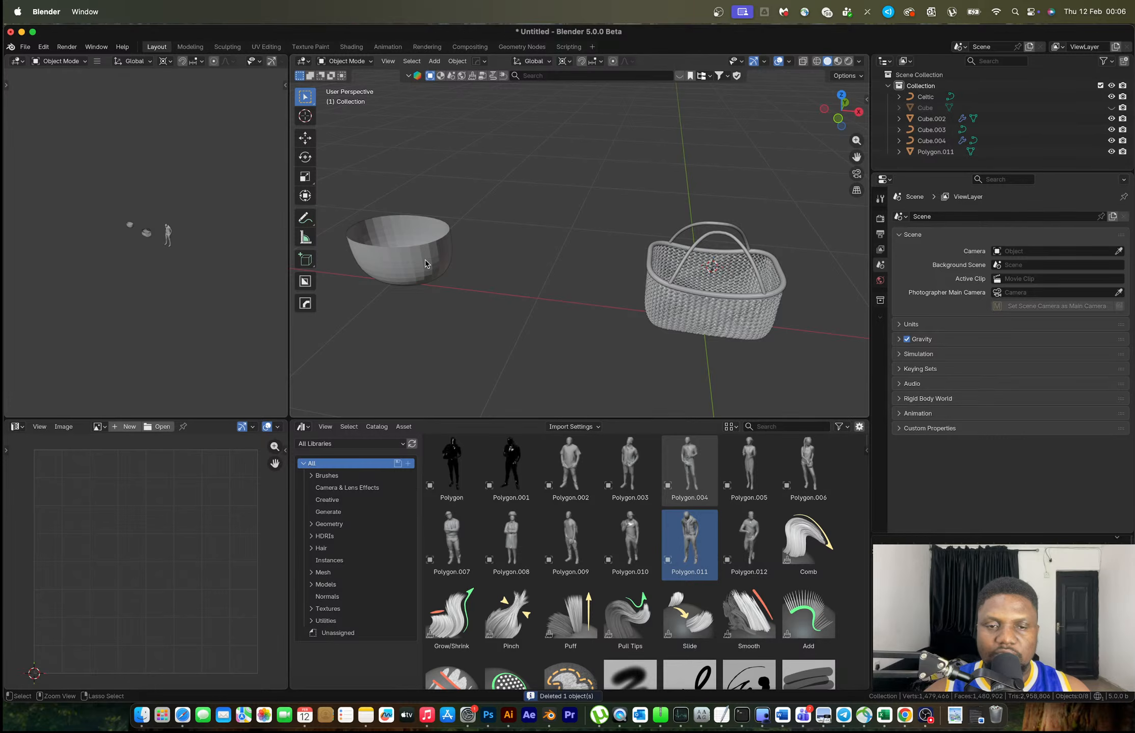
key("super+z")
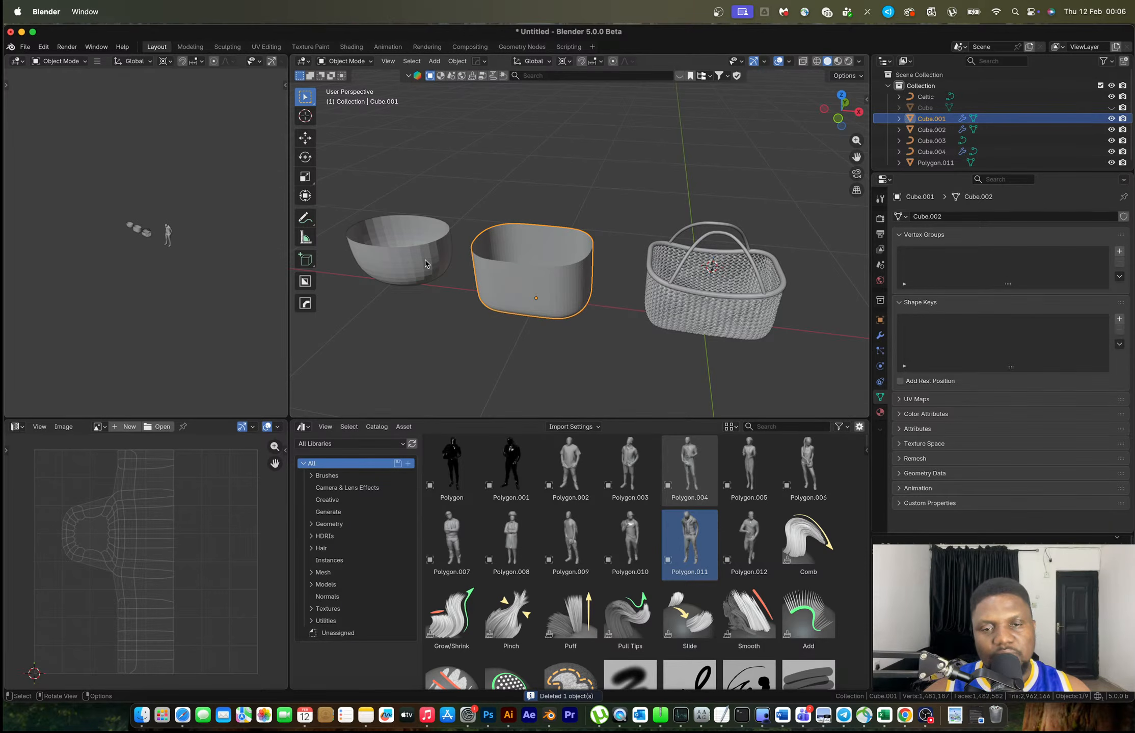
Enter Edit Mode on the container's mesh after dismissing its context menu
middle_click_drag(555, 300, 538, 281)
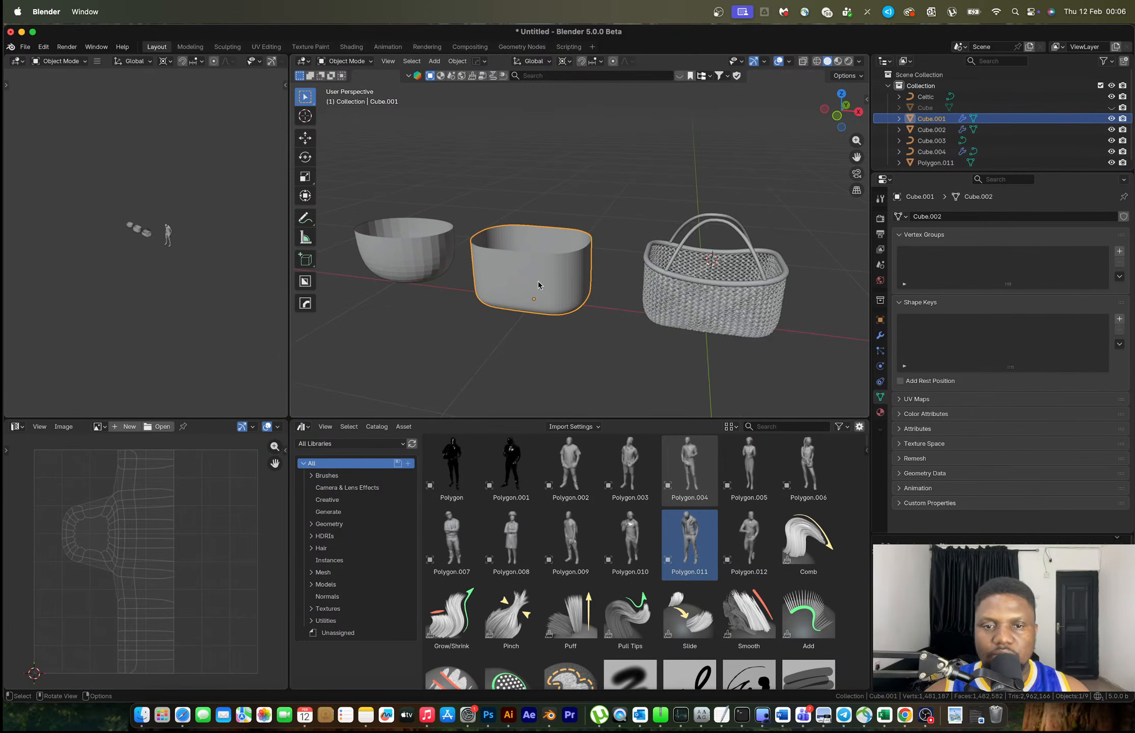
scroll(538, 281, "up", 5)
right_click(537, 310)
mouse_move(541, 331)
key("Escape")
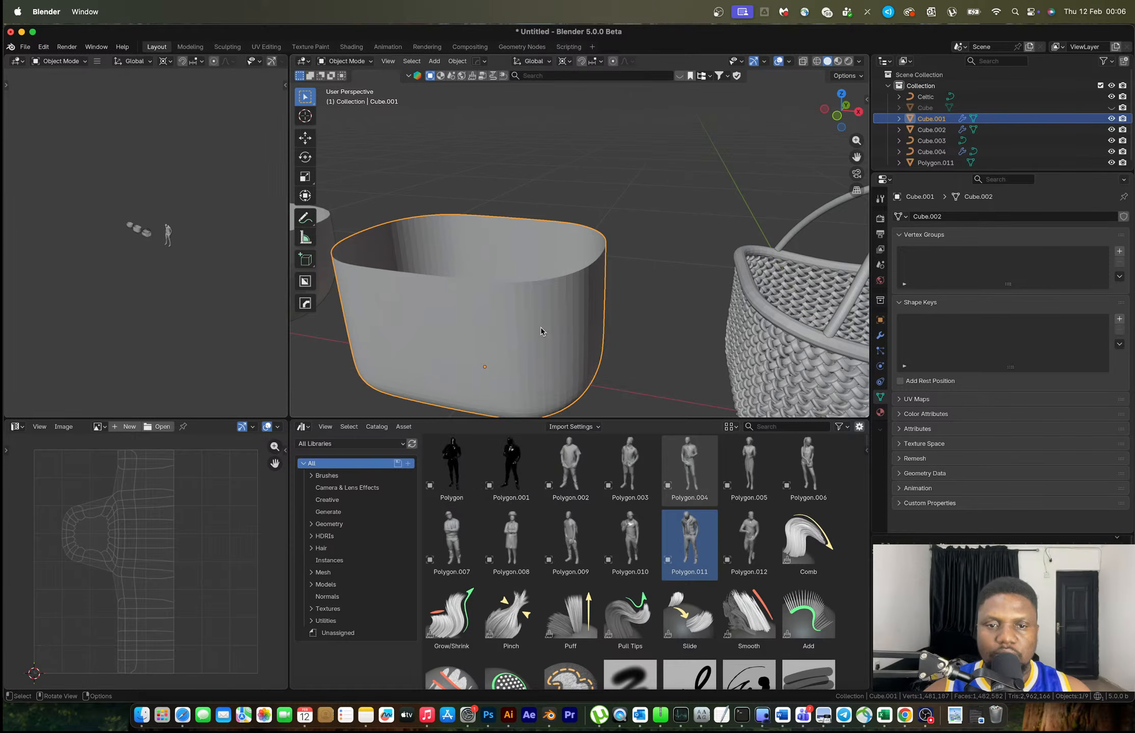
key("Tab")
middle_click_drag(541, 326, 556, 317)
Apply then undo Cube.001's Subdivision modifier, and remove the modifier instead
left_click(880, 336)
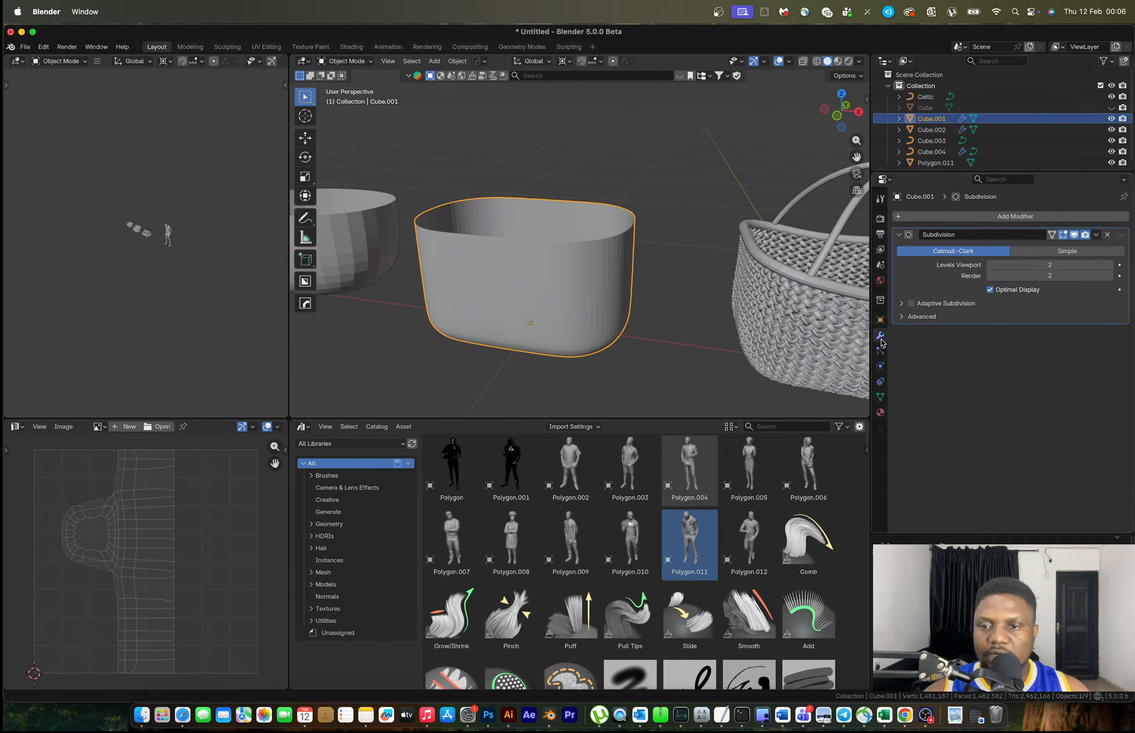
key("ctrl+a")
key("Tab")
middle_click_drag(563, 277, 634, 257)
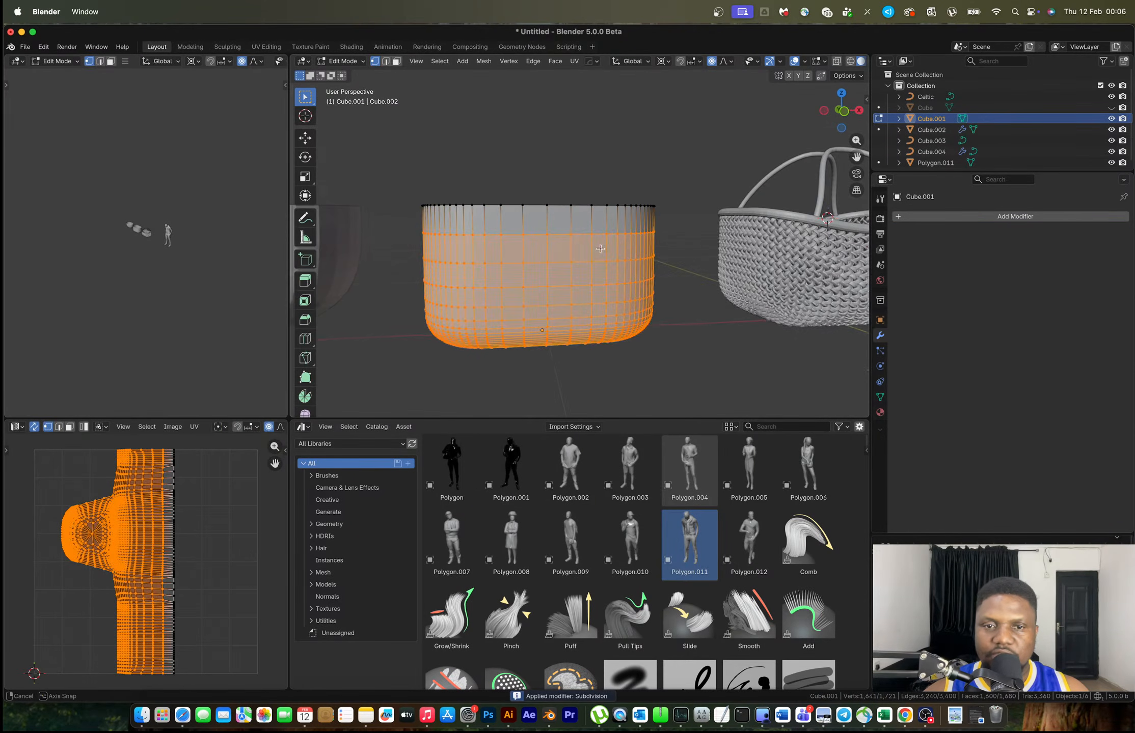
key("Tab")
key("super+z")
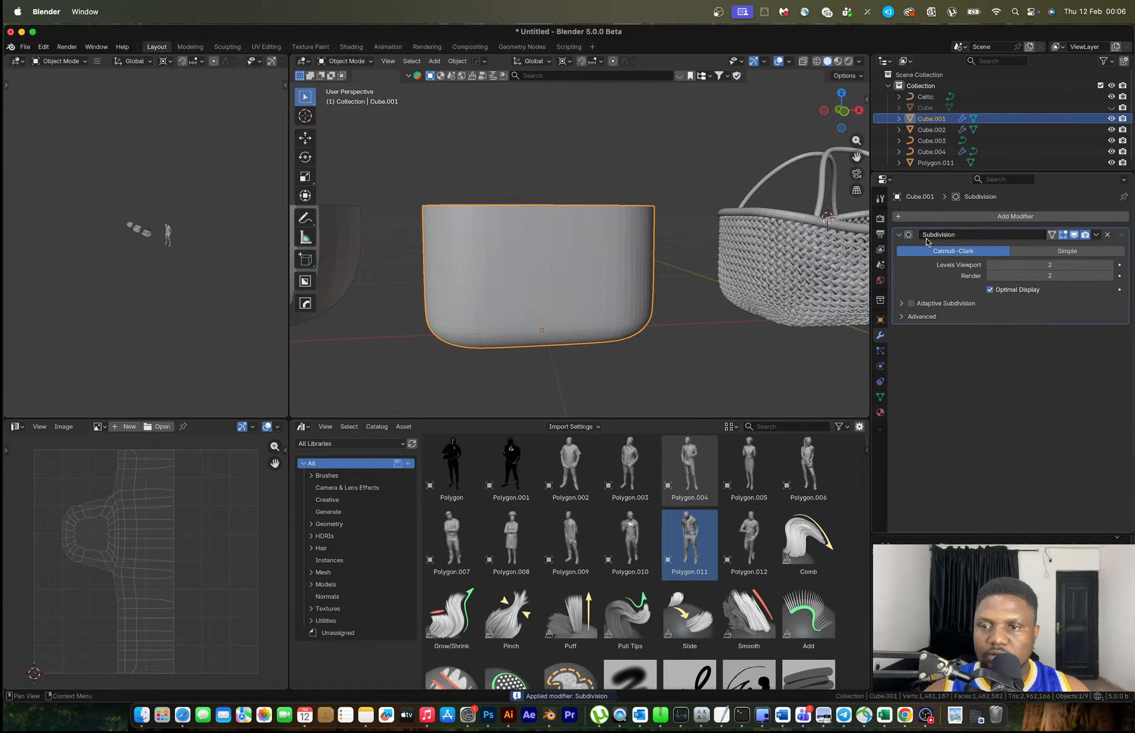
left_click(1108, 234)
Cut five new edge loops into the container's walls
middle_click_drag(561, 263, 499, 229)
key("Tab")
key("ctrl+r")
scroll(490, 227, "up", 3)
scroll(490, 227, "up", 1)
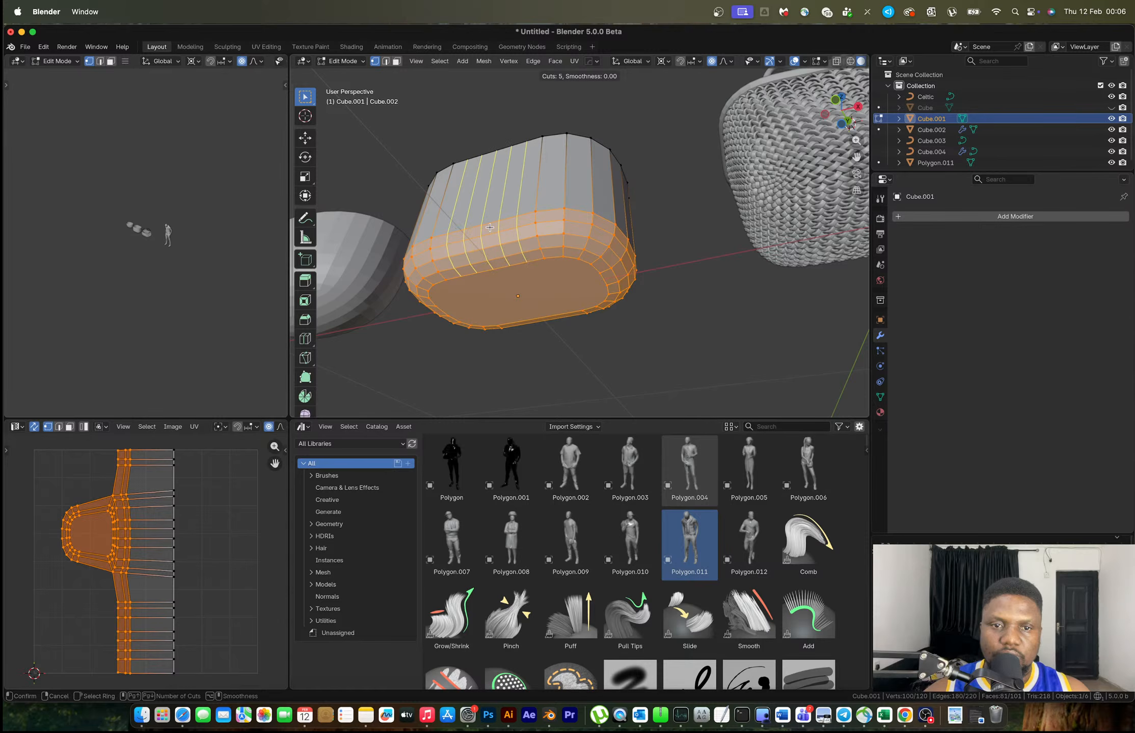
left_click(501, 227)
right_click(502, 227)
Start a second loop cut on the container, adjusting it to 4 cuts
middle_click_drag(579, 218, 540, 255)
key("ctrl+r")
scroll(539, 256, "down", 1)
scroll(539, 256, "down", 1)
scroll(539, 256, "up", 1)
Confirm the four-cut loop cut on the container's walls
left_click(539, 258)
key("Tab")
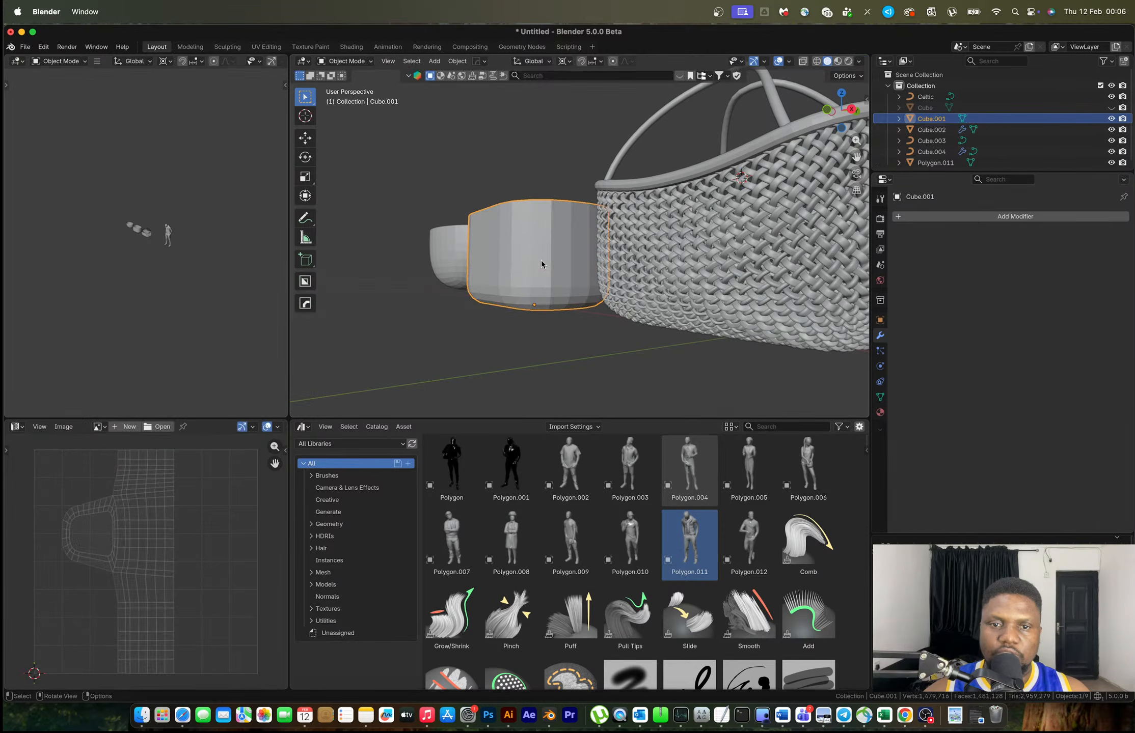
middle_click_drag(543, 266, 609, 192)
key("Tab")
scroll(588, 281, "up", 1)
Delete the container's bottom face, leaving the end open
key("2")
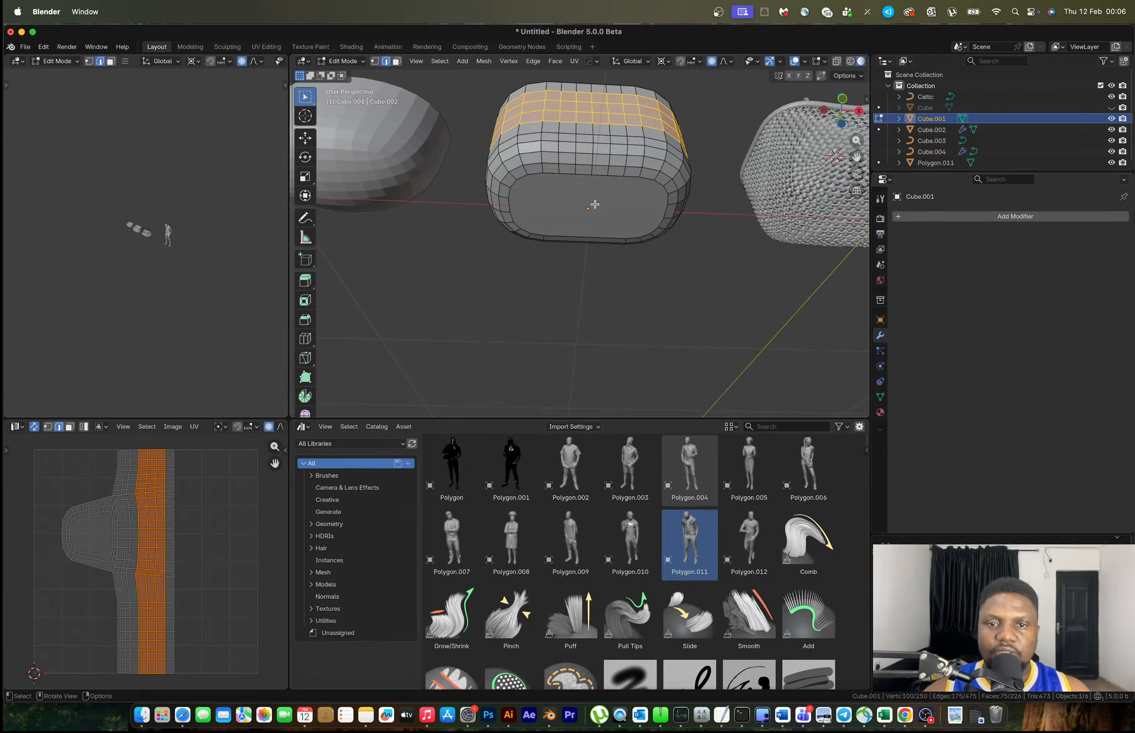
key("3")
left_click(595, 204)
key("x")
left_click(561, 172)
Select the open boundary loop, try Grid Fill, then cap the hole with a single face
key("2")
left_click(599, 176, "alt")
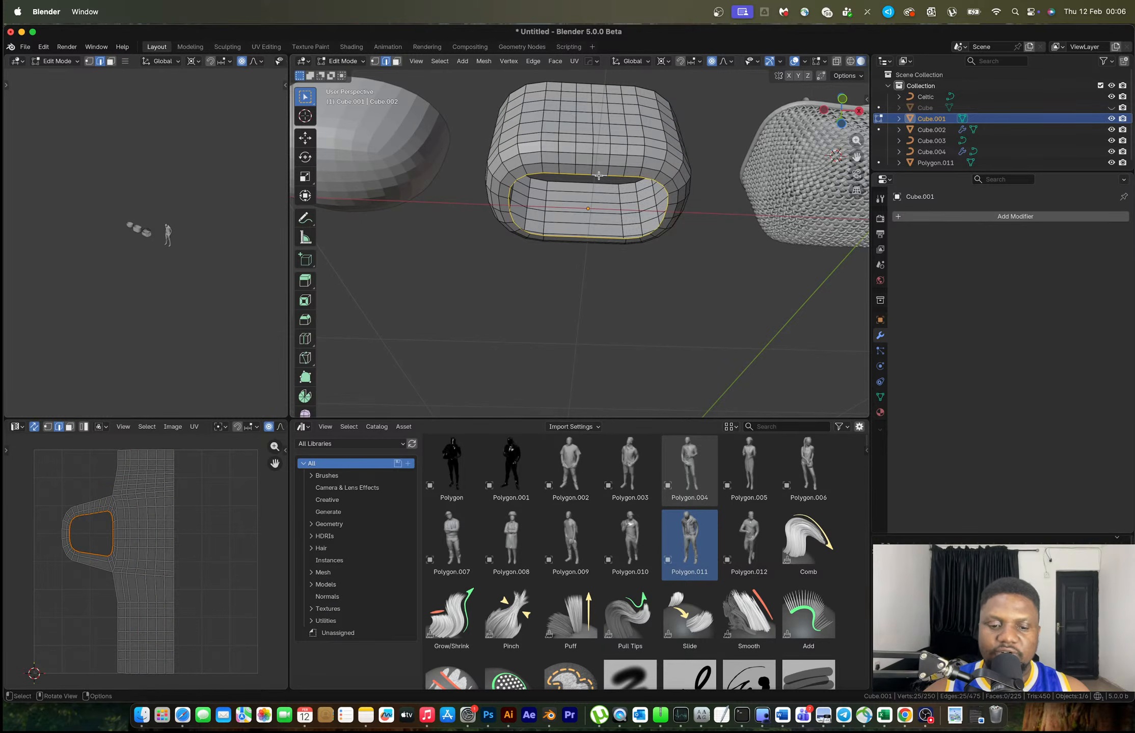
key("F3")
left_click(647, 202)
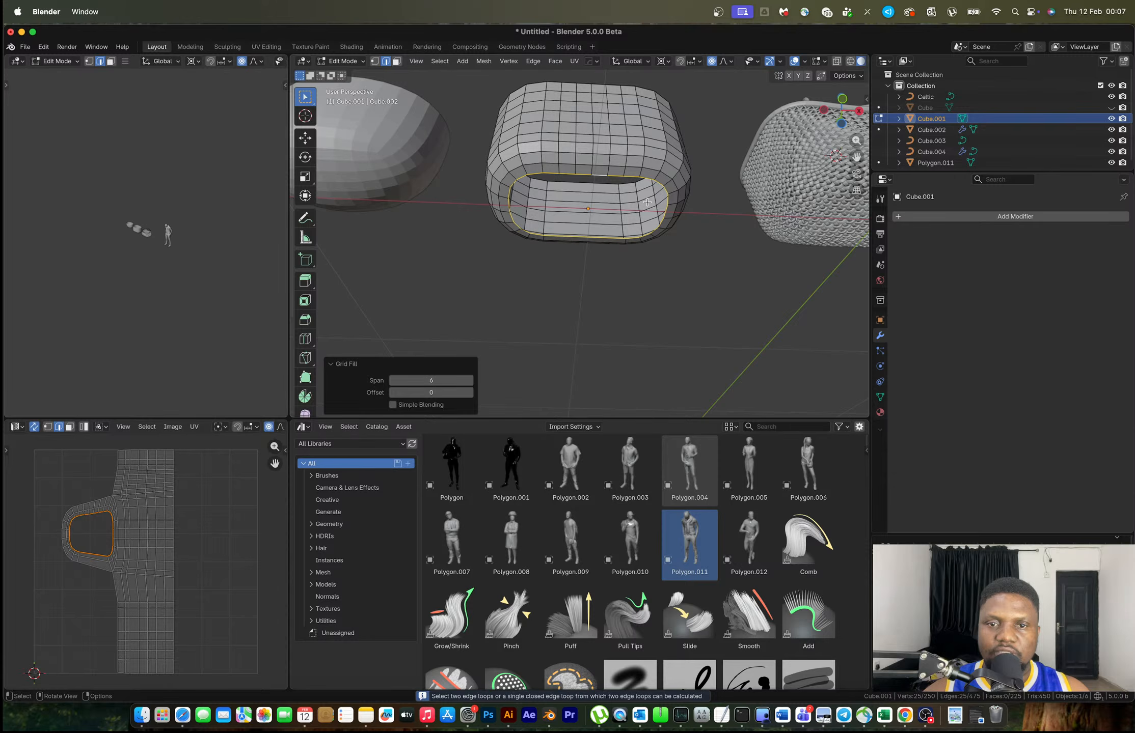
middle_click_drag(622, 208, 647, 176)
key("f")
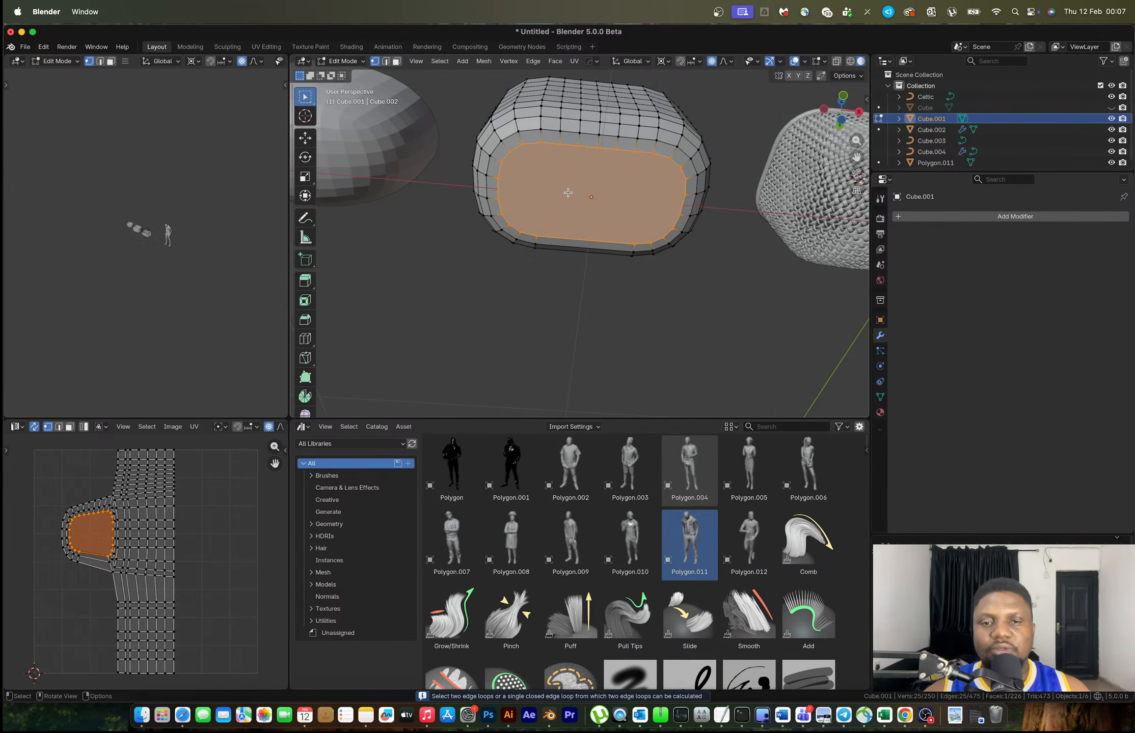
Select a bottom vertex, return to Object Mode, and bring up the container's mirror tool
key("1")
left_click(501, 162)
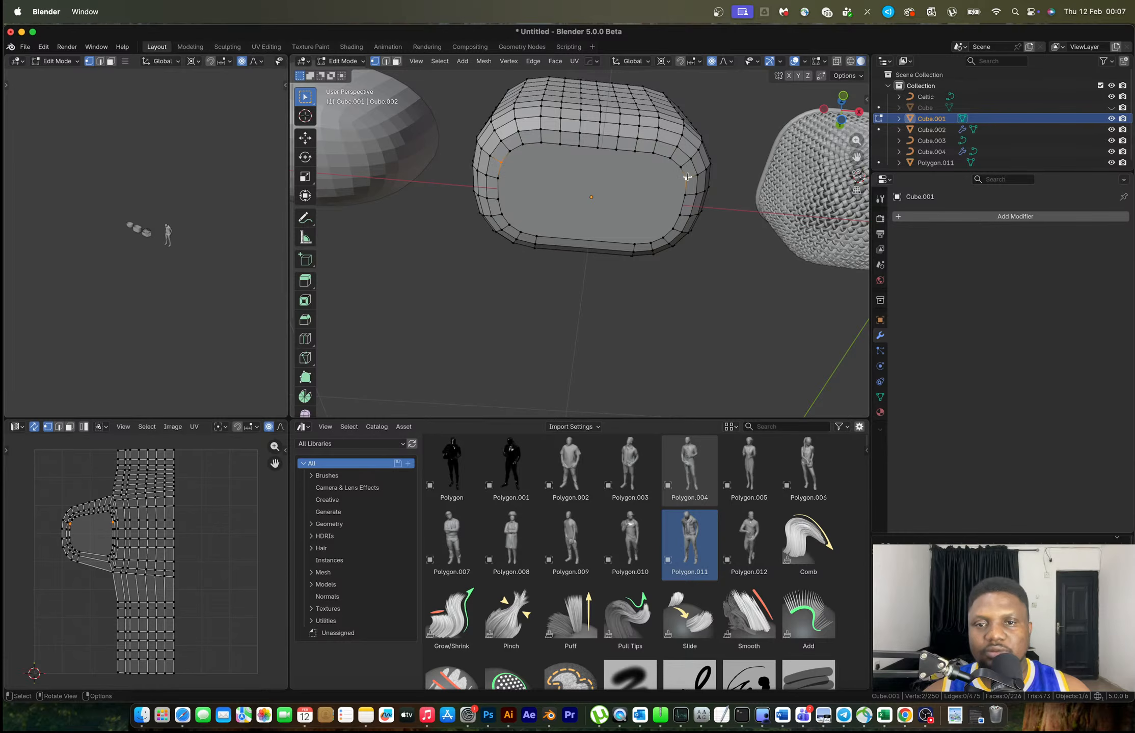
key("Tab")
middle_click_drag(621, 218, 552, 222)
scroll(556, 246, "down", 6)
key("alt+x")
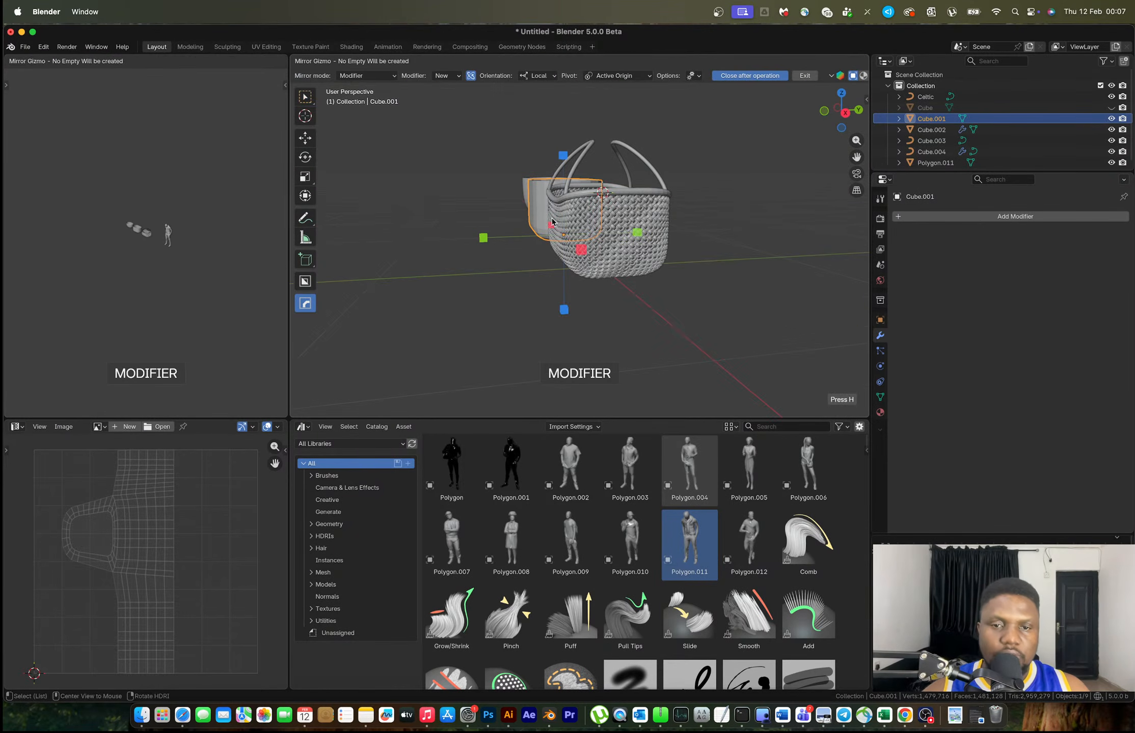
Apply the Mirror modifier to the container mesh
left_click(480, 240)
middle_click_drag(489, 242, 641, 245)
key("ctrl+a")
scroll(571, 224, "up", 6)
middle_click_drag(567, 222, 559, 105)
In Edit Mode, join the first pair of opposite bottom-rim vertices with a J cut
key("Tab")
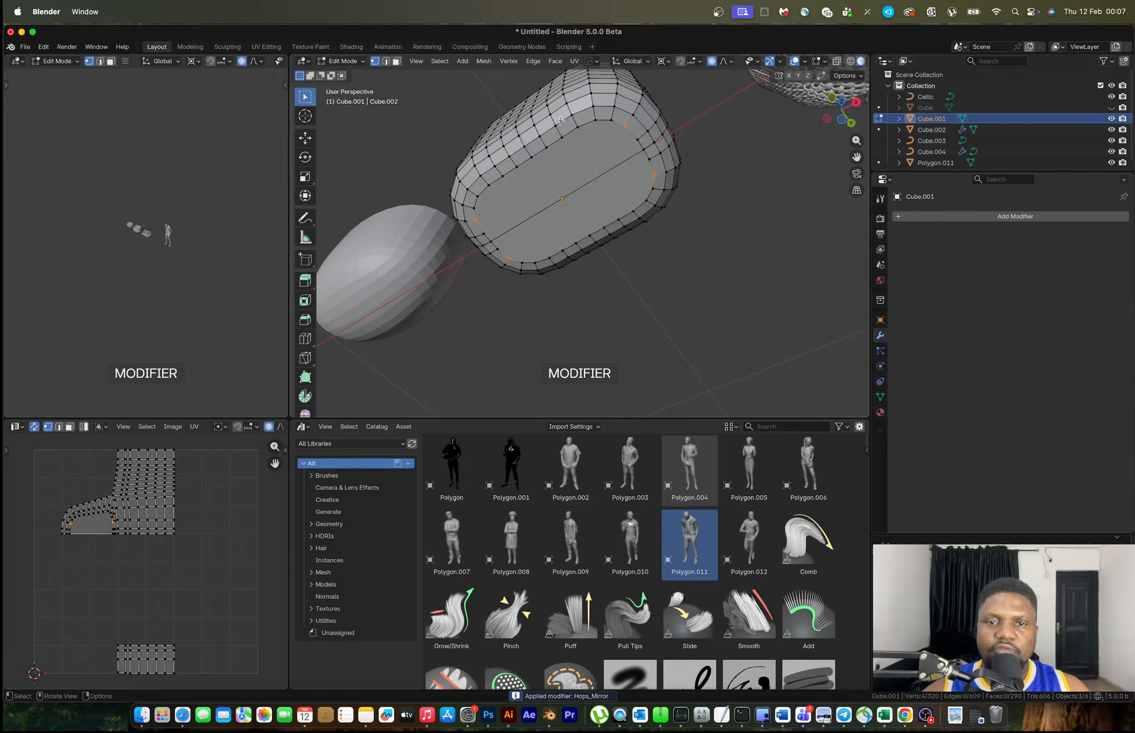
left_click(511, 258)
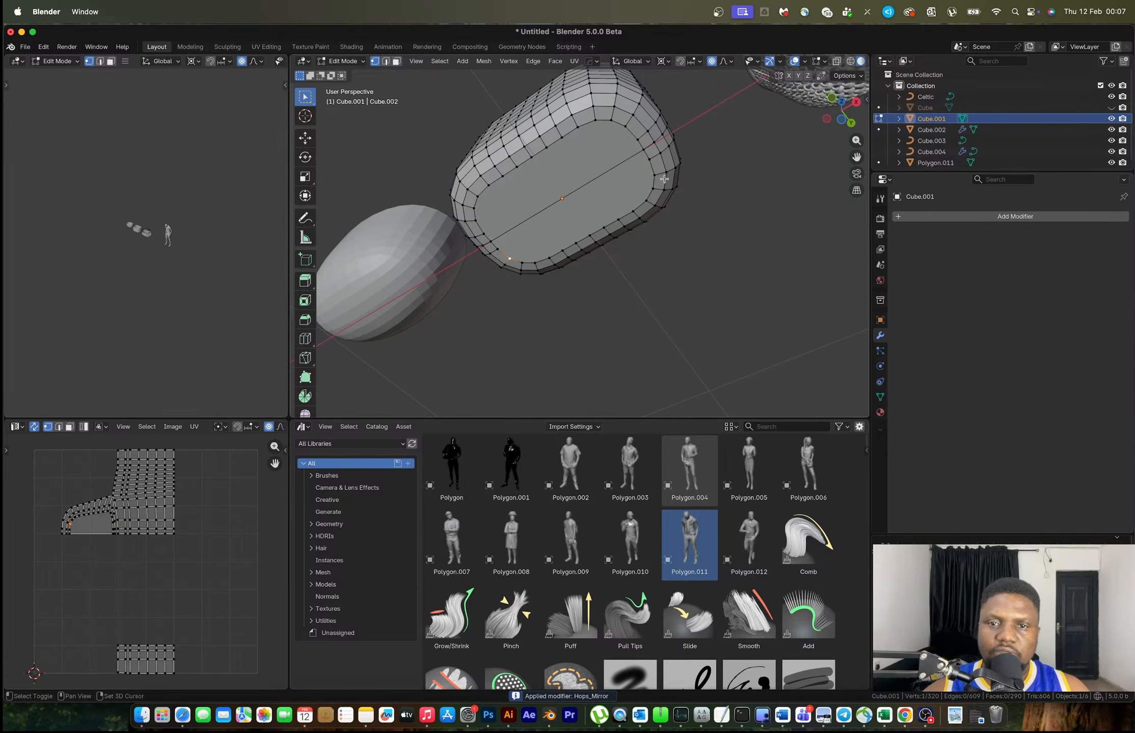
left_click(649, 159)
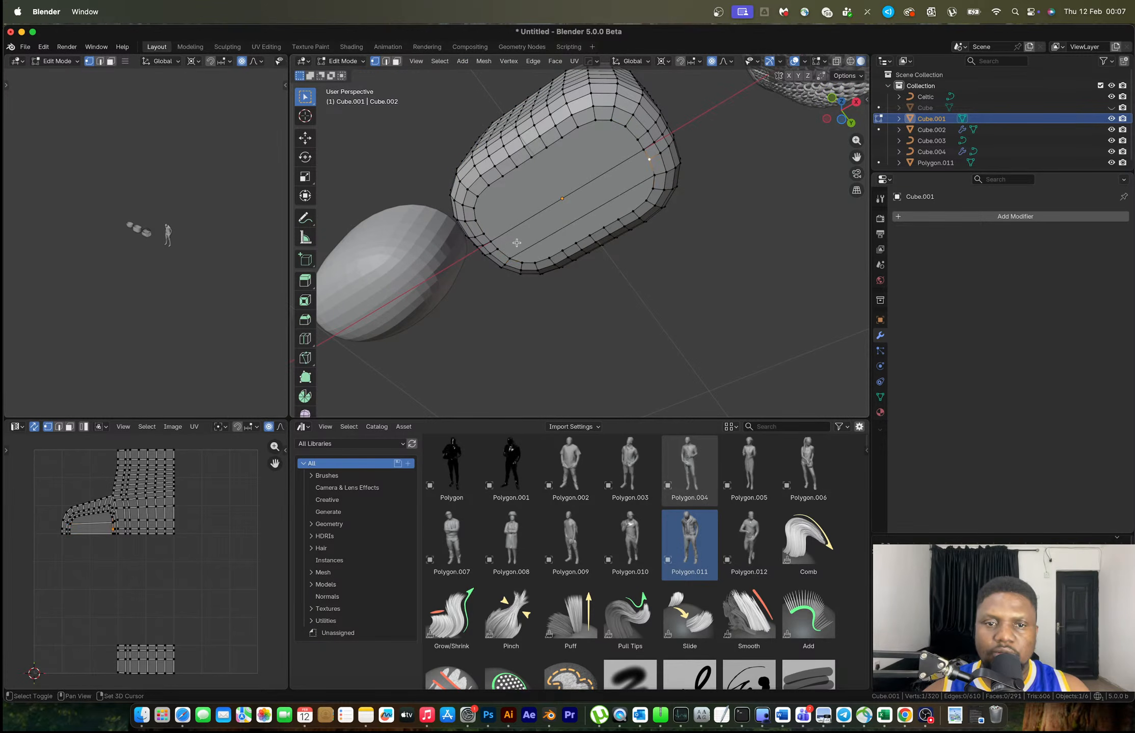
left_click(477, 220)
left_click(626, 130, "shift")
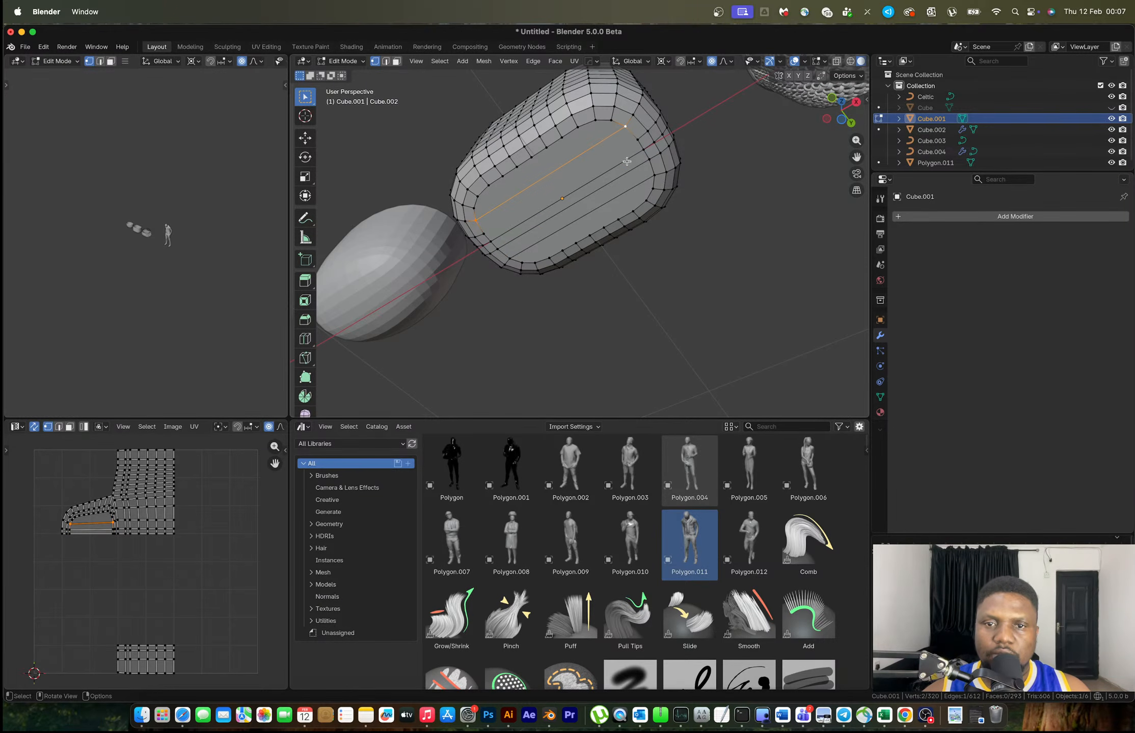
left_click(636, 142)
left_click(489, 224, "shift")
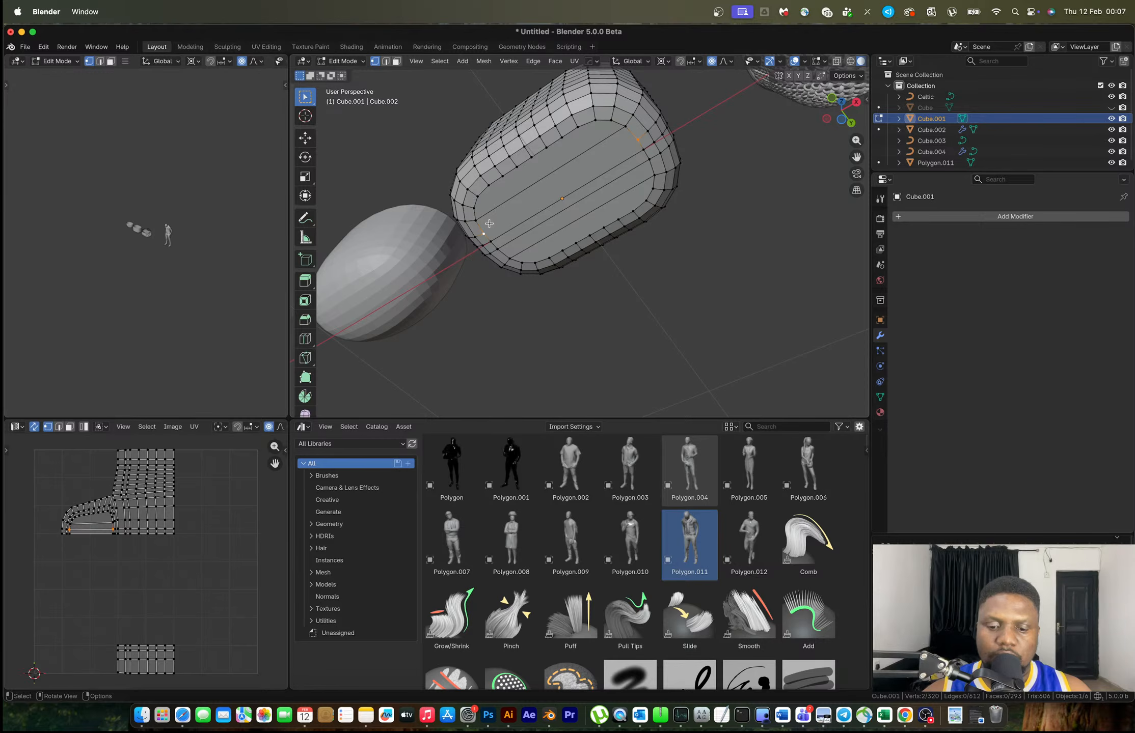
left_click(593, 123)
left_click(646, 198, "shift")
key("j")
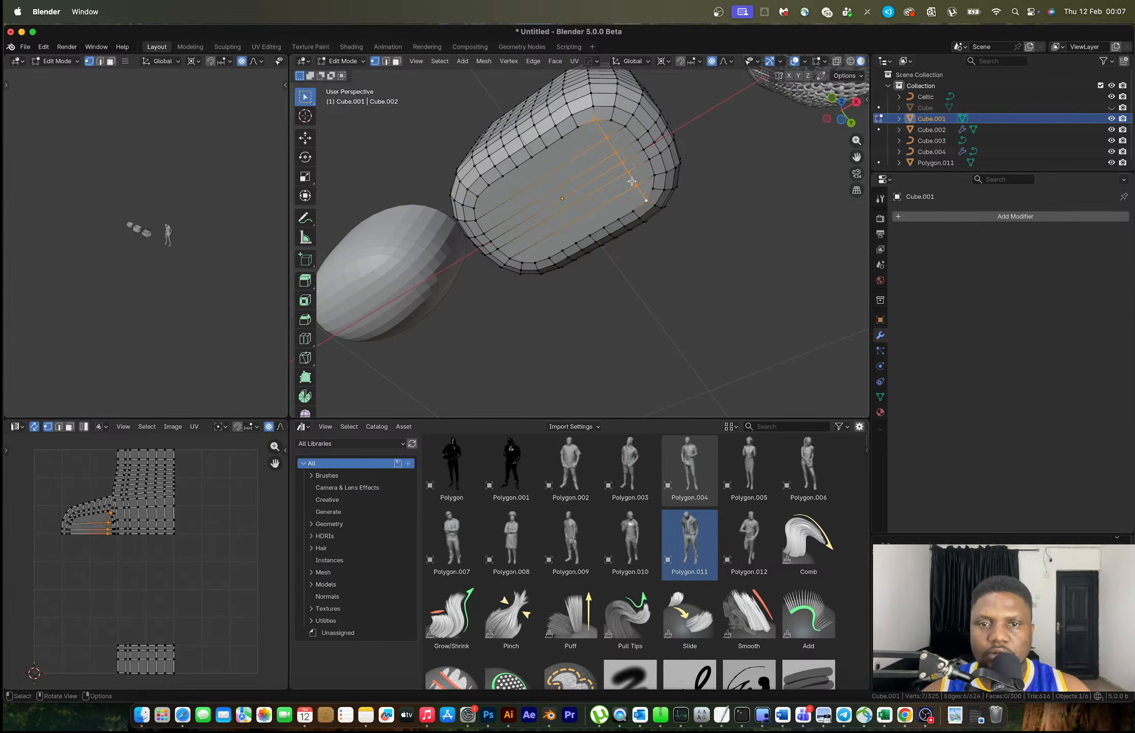
Connect four more pairs of opposite rim vertices with edges across the bottom
left_click(577, 130)
left_click(633, 209, "shift")
key("j")
left_click(565, 138)
left_click(614, 216, "shift")
key("j")
left_click(549, 151)
left_click(599, 232, "shift")
key("j")
left_click(532, 157)
left_click(584, 236, "shift")
key("j")
Add the remaining edge cuts between opposite rim vertices to finish the bottom grid
left_click(516, 167)
key("j")
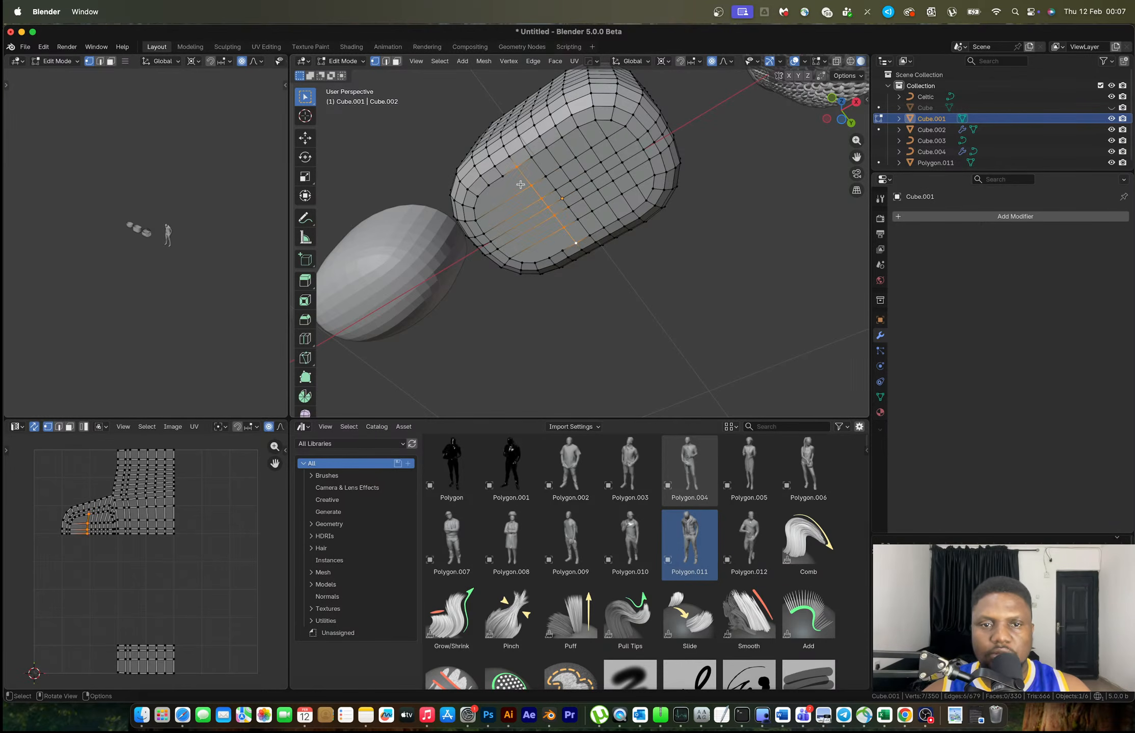
left_click(503, 177)
left_click(562, 251, "shift")
key("j")
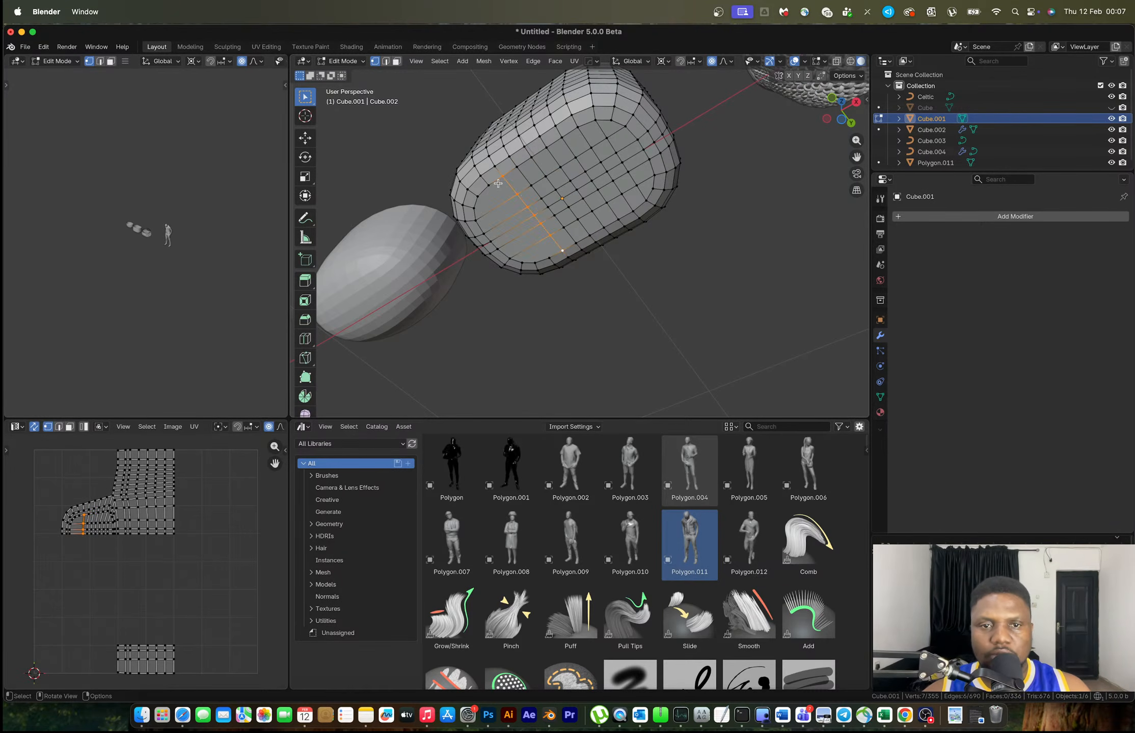
left_click(489, 185)
left_click(549, 259, "shift")
key("j")
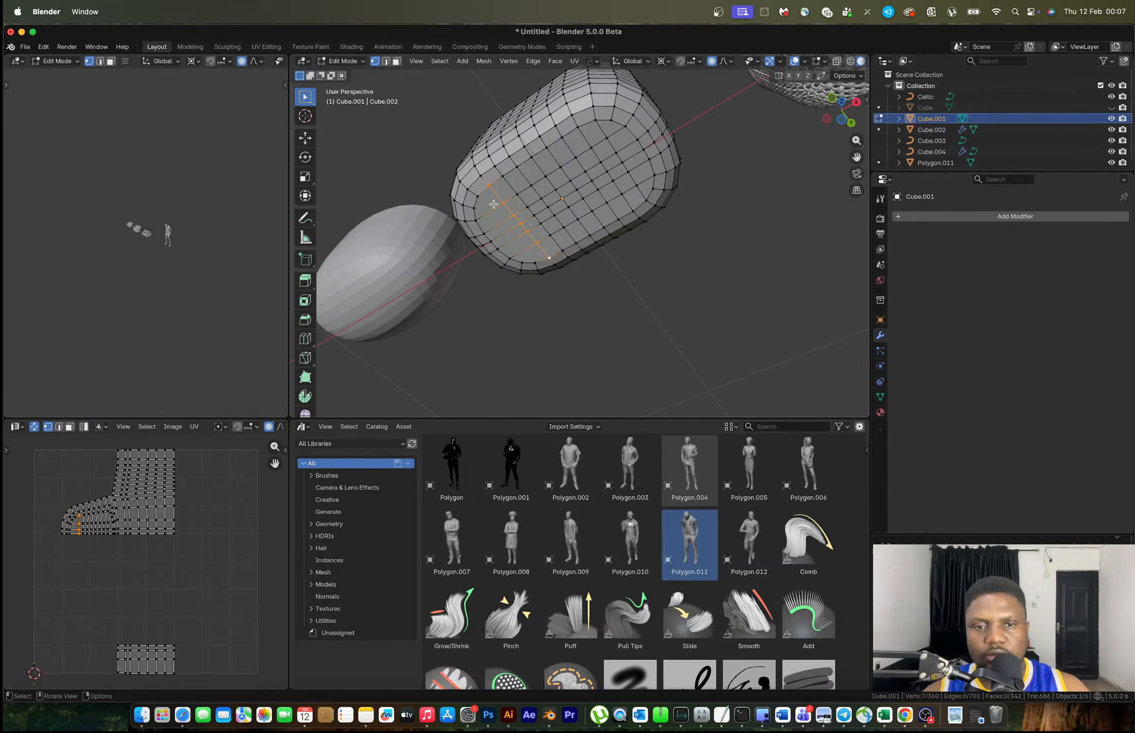
key("h")
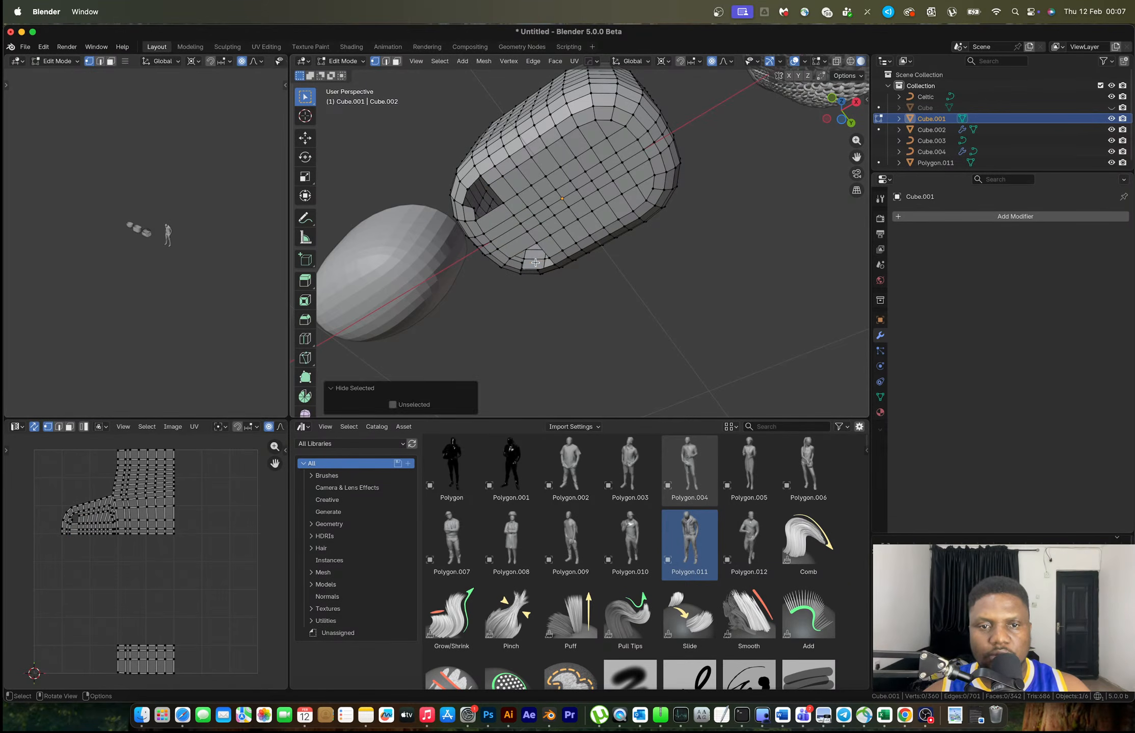
key("alt+h")
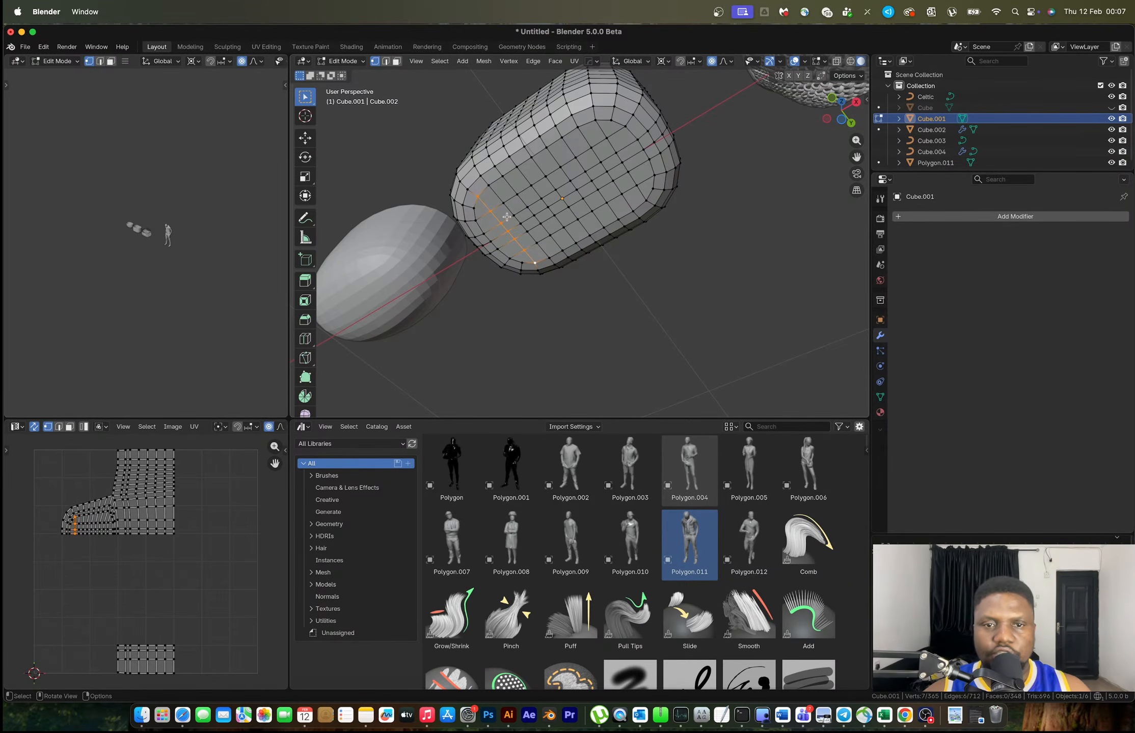
left_click(479, 208)
left_click(522, 262, "ctrl")
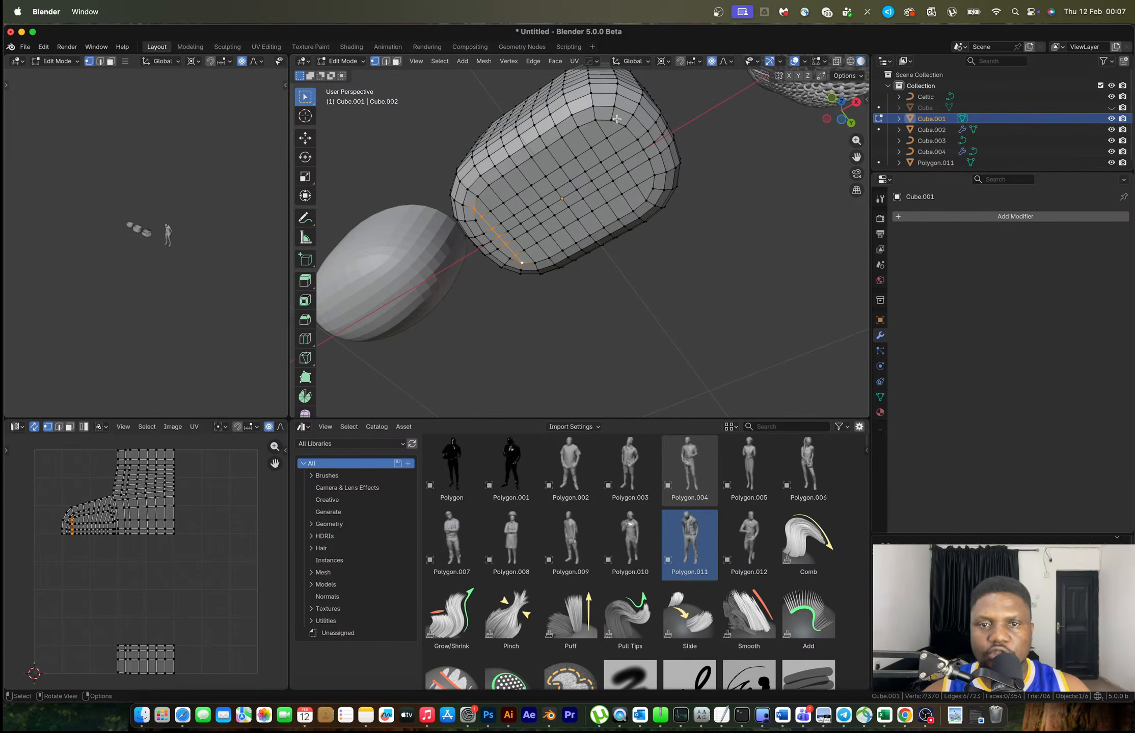
key("Tab")
middle_click_drag(621, 151, 588, 239)
key("Tab")
Dissolve the container's four old horizontal side edge loops
key("2")
left_click(576, 225, "alt")
left_click(576, 200, "alt+shift")
left_click(576, 176, "alt+shift")
left_click(576, 152, "alt+shift")
key("x")
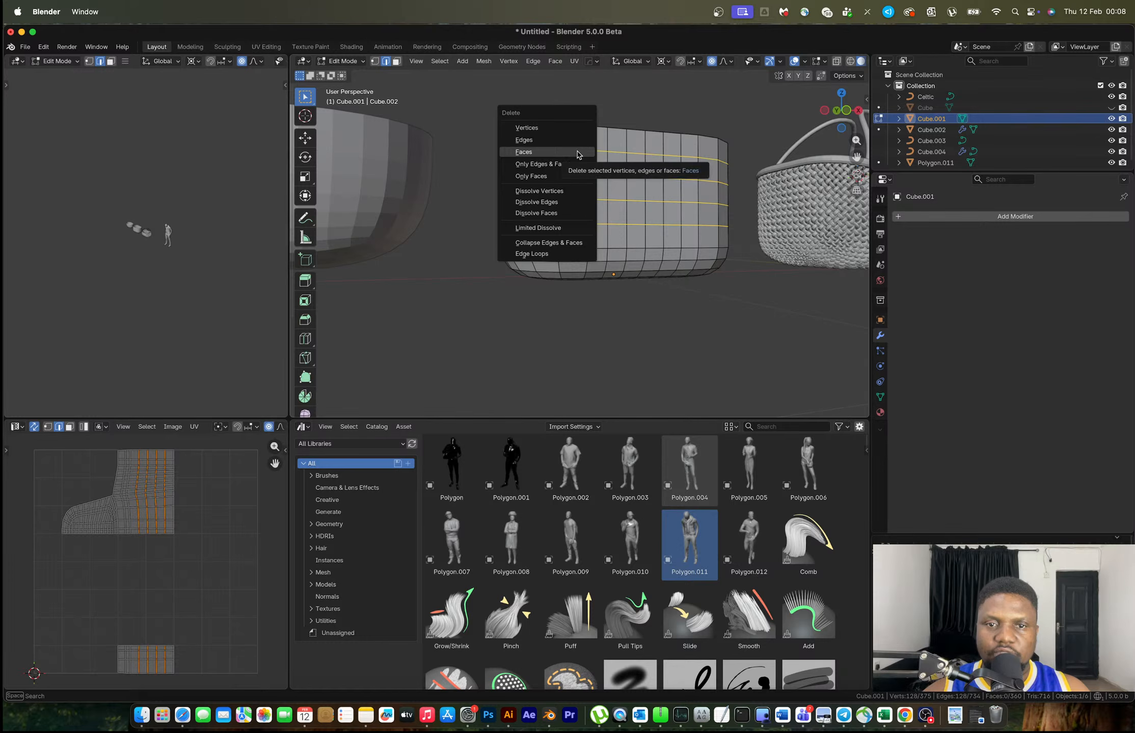
left_click(581, 202)
Cut seven new evenly spaced loops around the container's walls
key("ctrl+r")
scroll(611, 185, "up", 4)
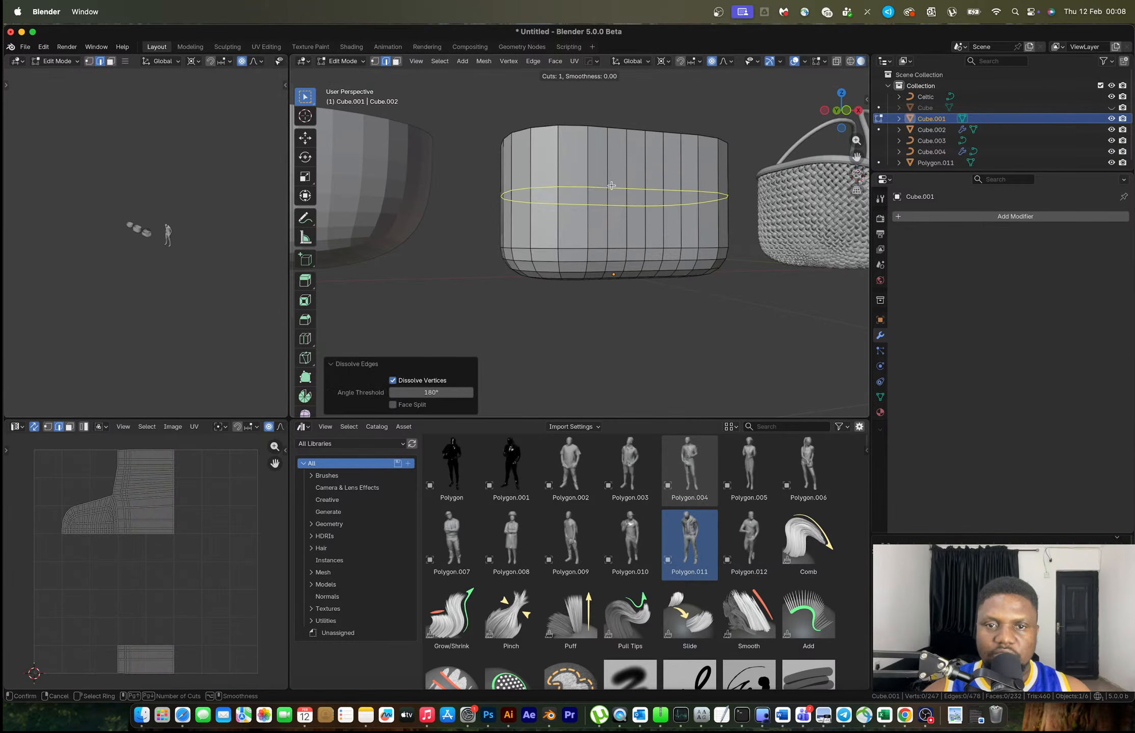
double_click(611, 186)
key("Tab")
key("Tab")
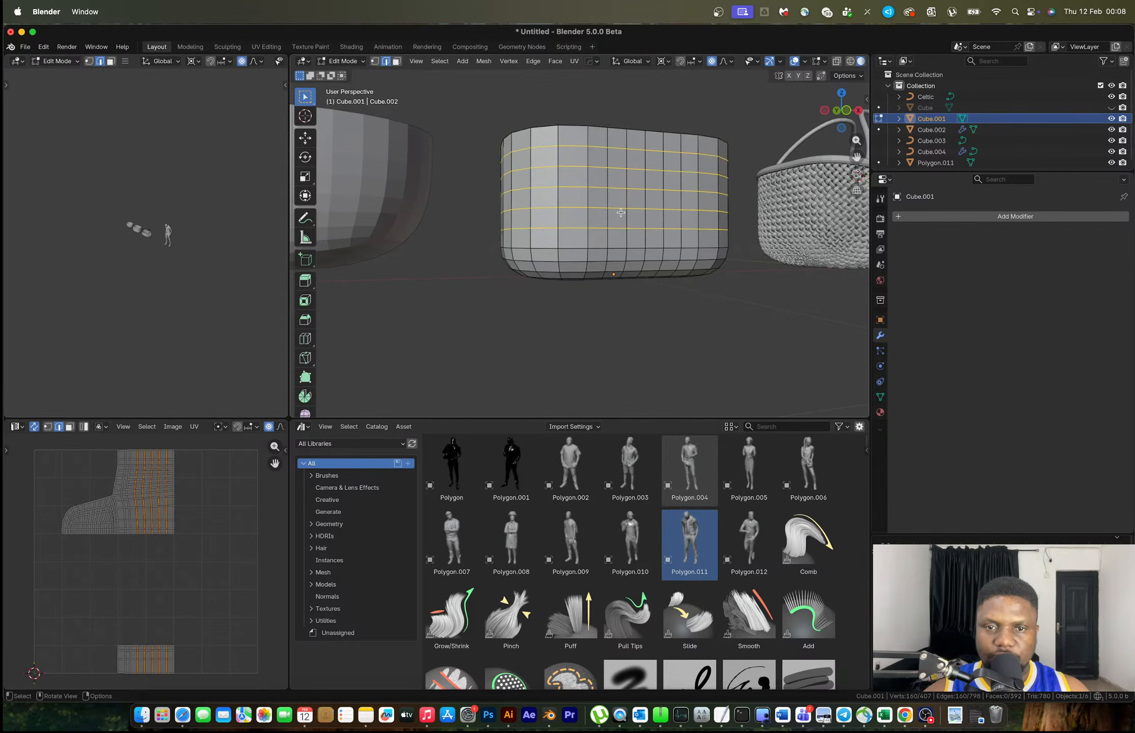
middle_click_drag(641, 233, 666, 238)
key("ctrl+z")
key("ctrl+z")
key("ctrl+z")
key("ctrl+r")
scroll(618, 205, "up", 4)
scroll(618, 204, "up", 2)
left_click(618, 204)
right_click(617, 204)
key("Tab")
middle_click_drag(629, 217, 571, 278)
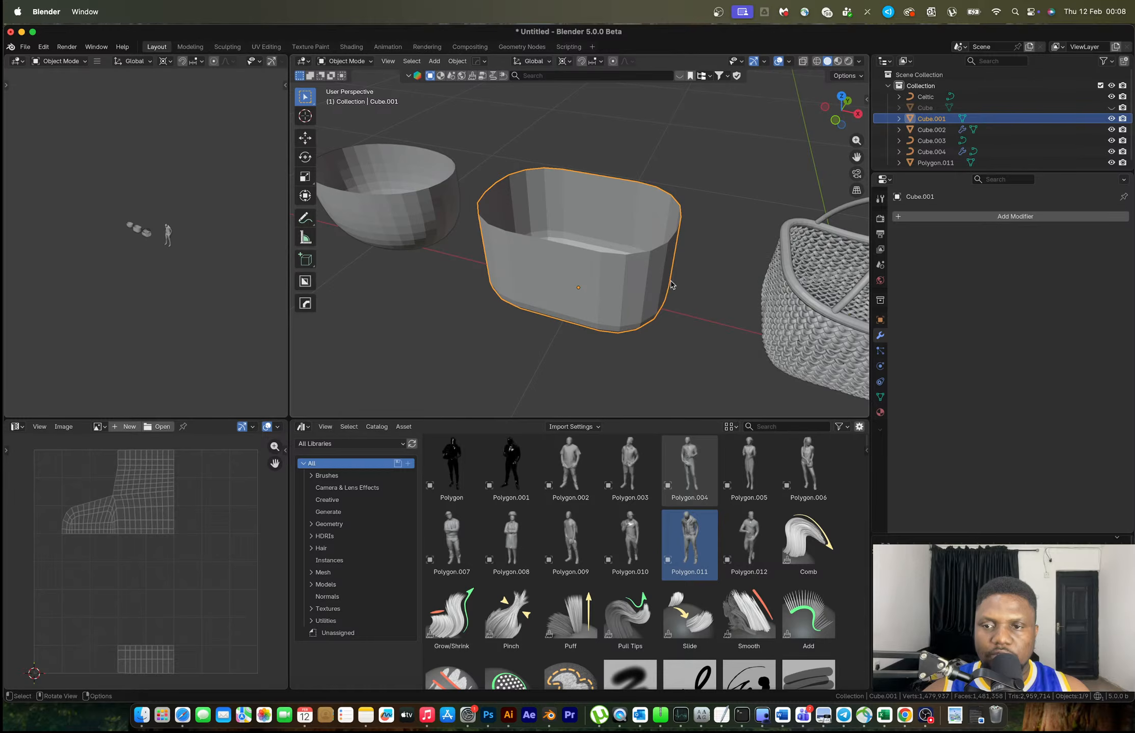
Add and apply a level-1 subdivision to the tub, then give it auto-smooth shading
key("ctrl+1")
key("ctrl+a")
key("Tab")
middle_click_drag(611, 254, 625, 199)
key("Tab")
key("Tab")
left_click(701, 189)
key("Tab")
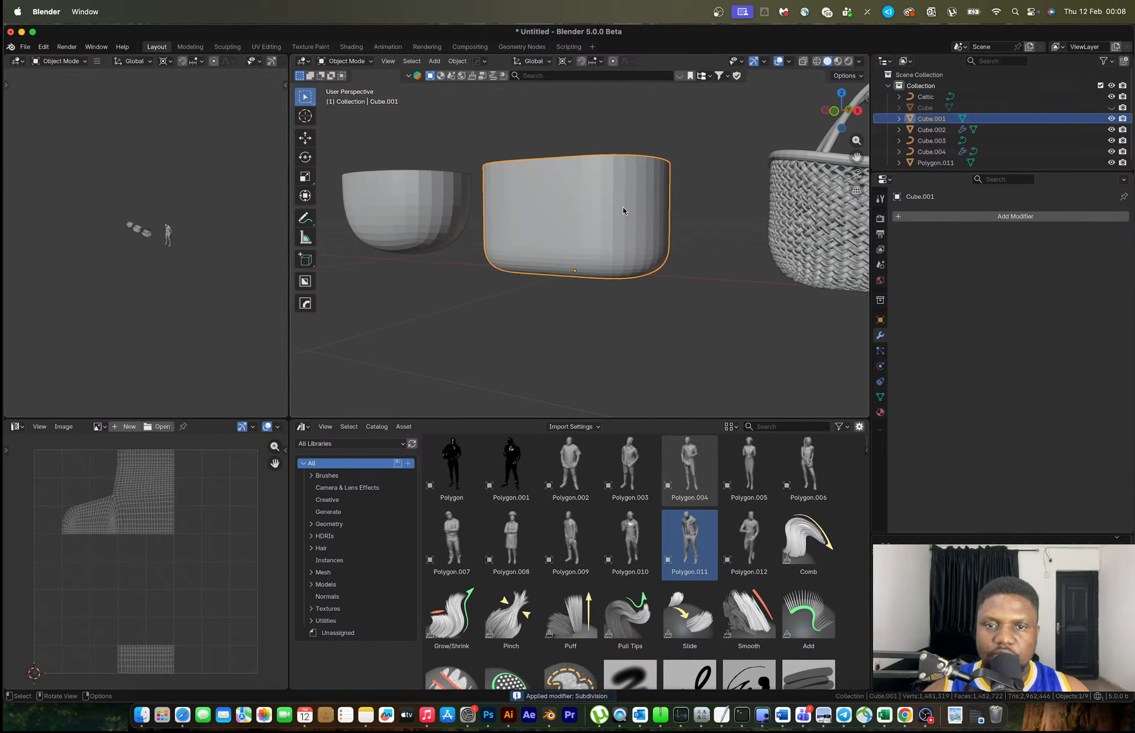
right_click(607, 213)
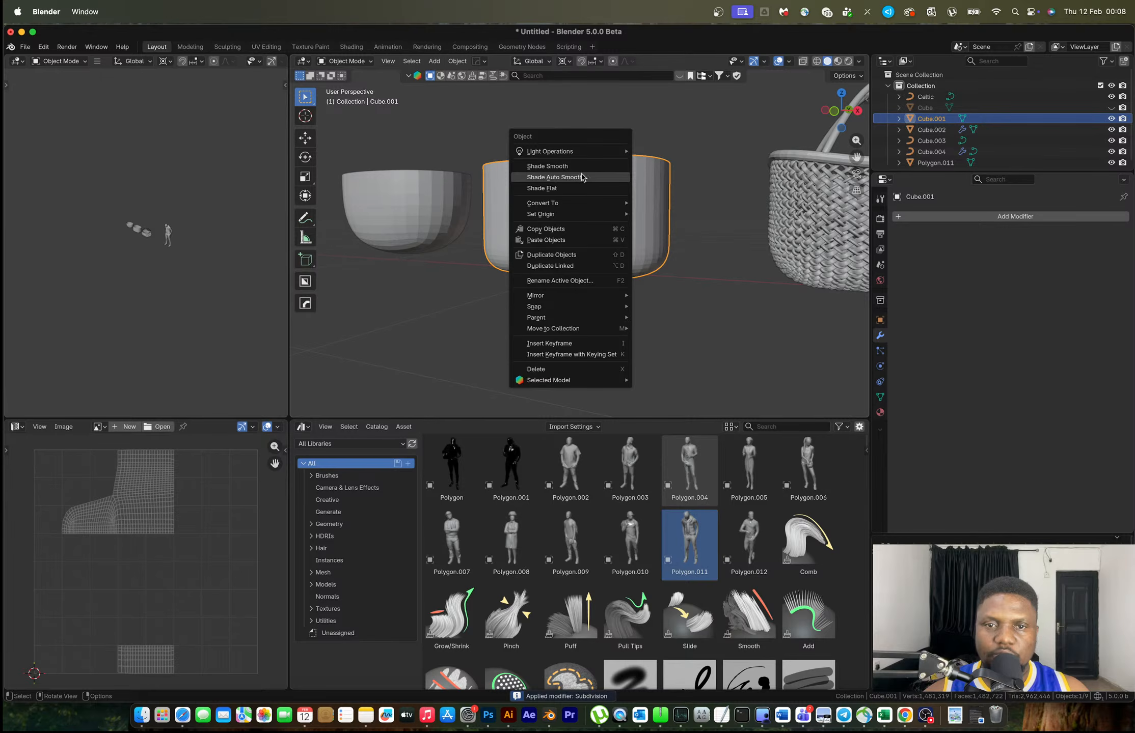
left_click(591, 176)
Add a Celtic Links weave, Celtic.001, with Weave Up 0.01 m and Down 0.02 m
key("shift+a")
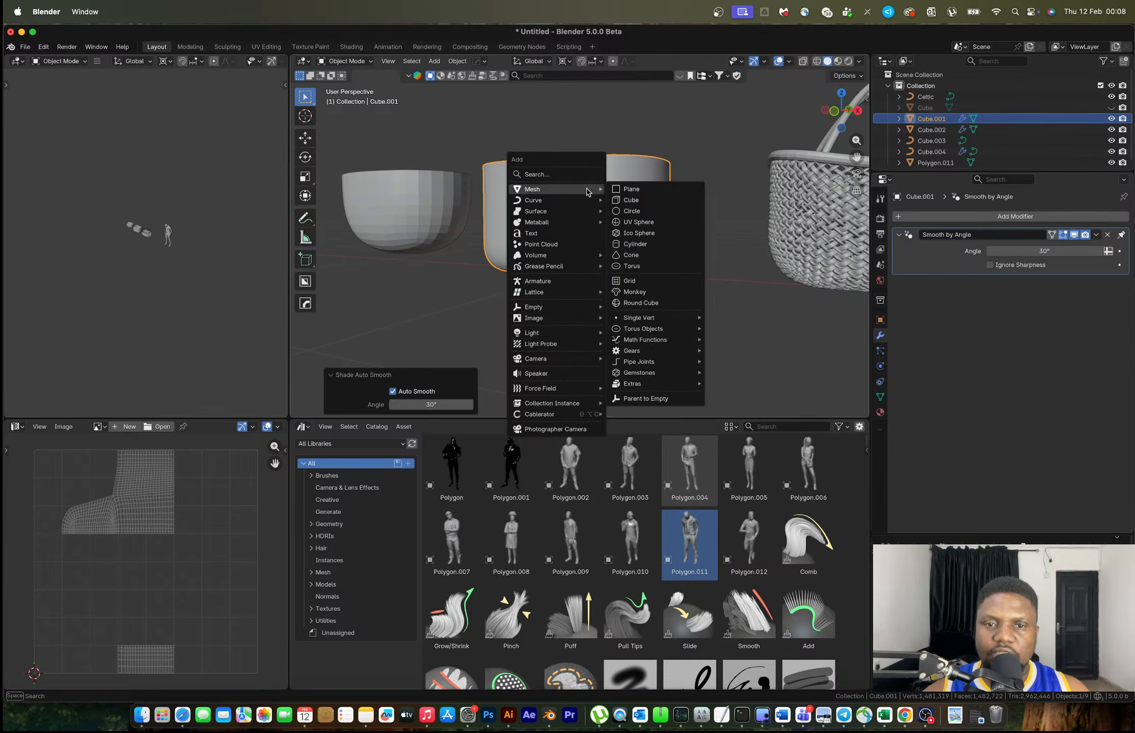
mouse_move(559, 203)
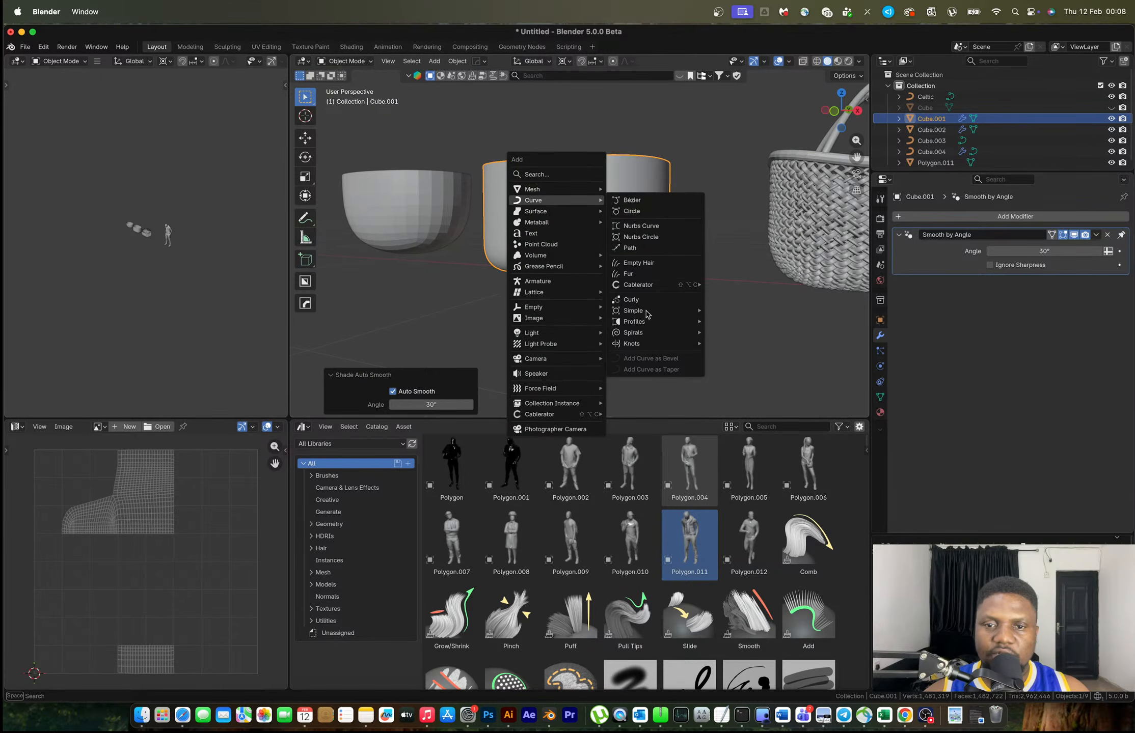
mouse_move(648, 337)
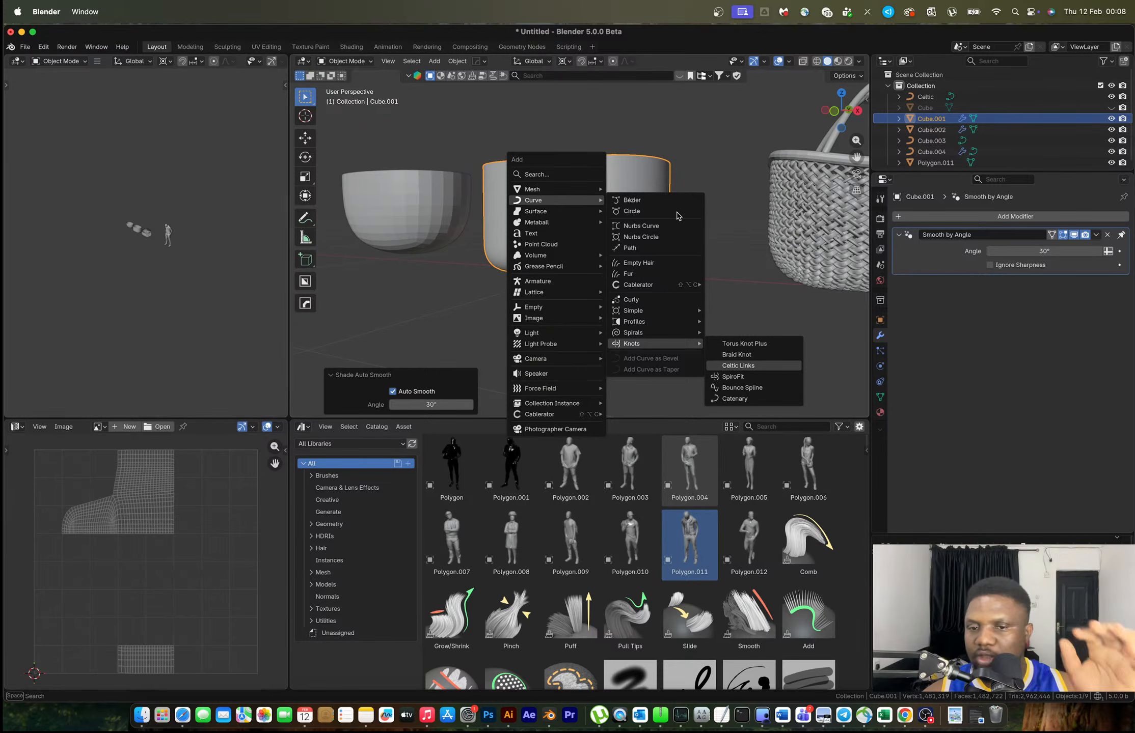
key("Return")
scroll(681, 215, "down", 7)
middle_click_drag(681, 215, 579, 261)
scroll(671, 255, "up", 4)
In front orthographic view, move the first woven basket about 2.77 m left along X
middle_click_drag(686, 284, 755, 206)
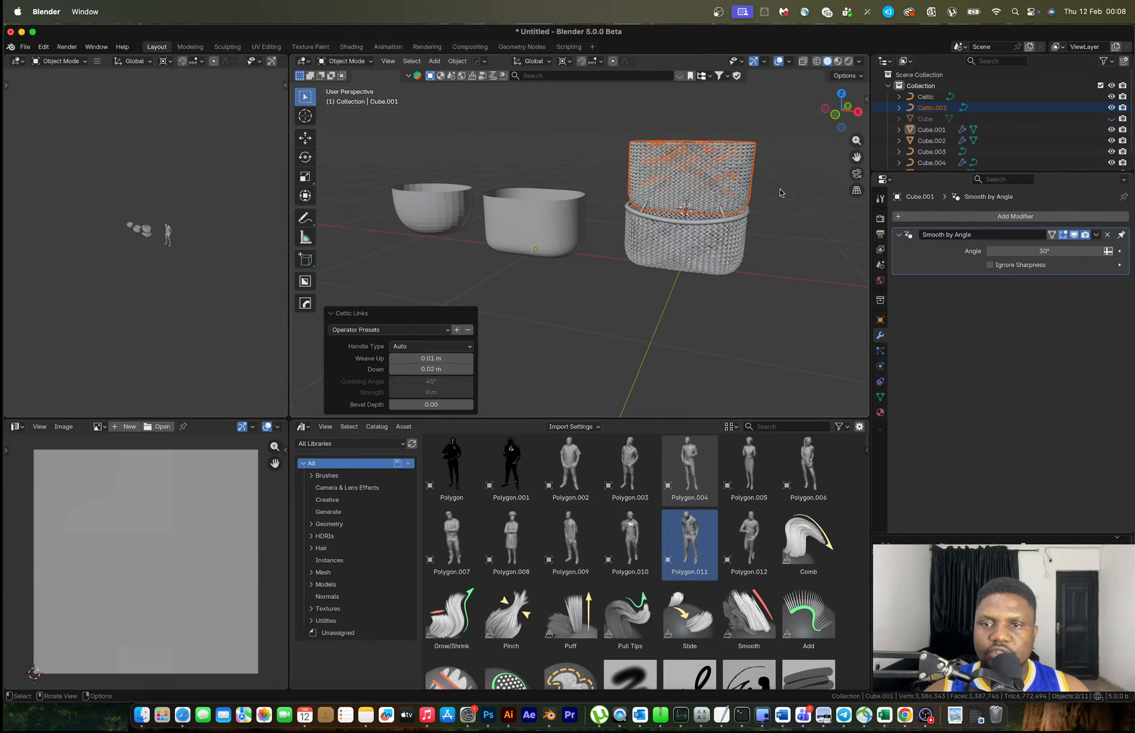
left_click(835, 115)
left_click_drag(757, 250, 594, 213)
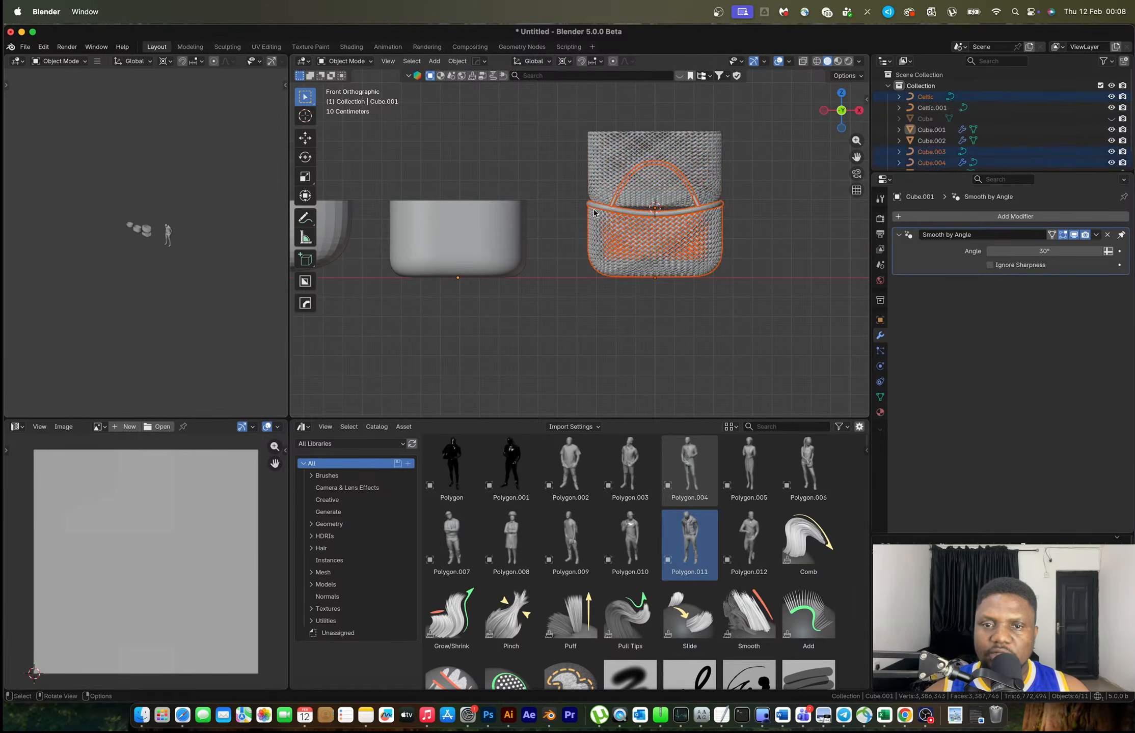
scroll(657, 227, "down", 3)
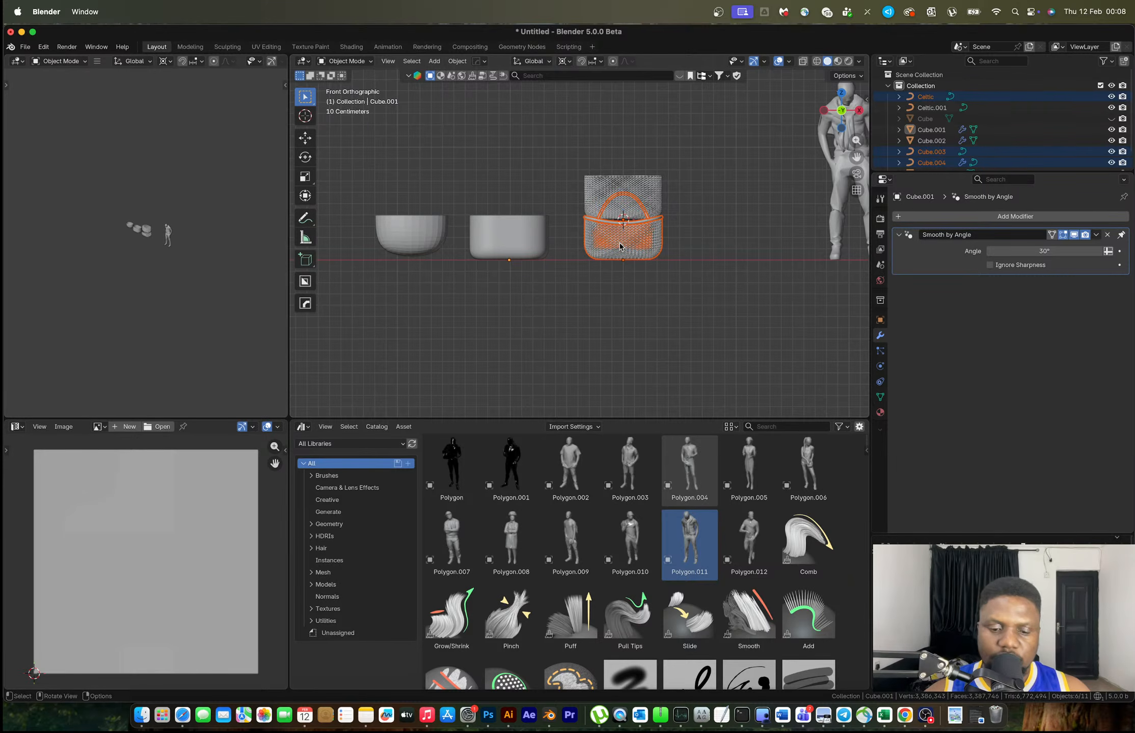
key("g")
key("x")
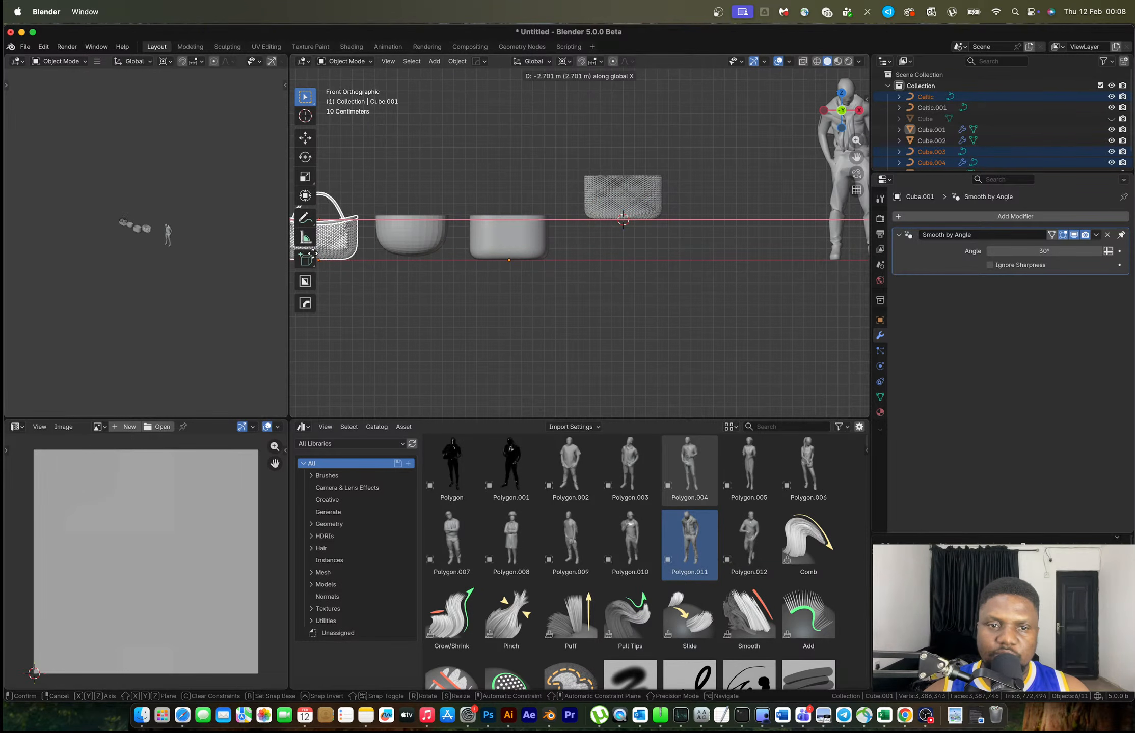
left_click(307, 257)
scroll(605, 222, "up", 3)
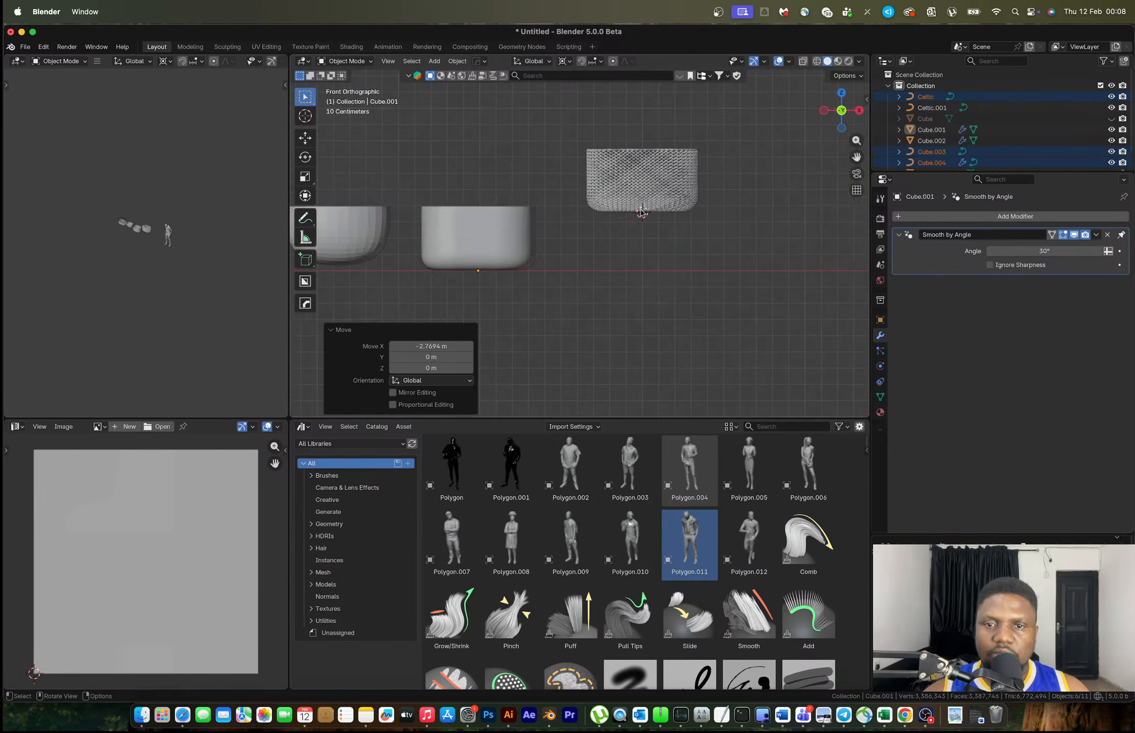
Snap Celtic.001 to the 3D cursor, undoing an accidental snap of the tub
left_click(597, 212)
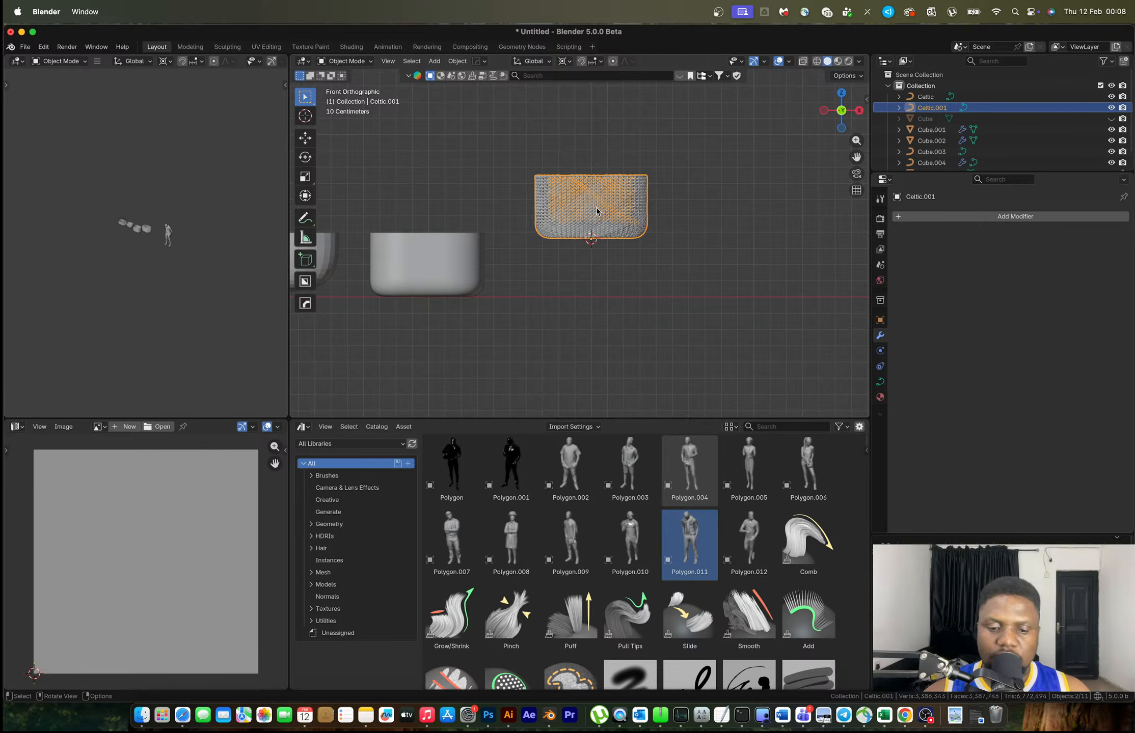
key("g")
key("z")
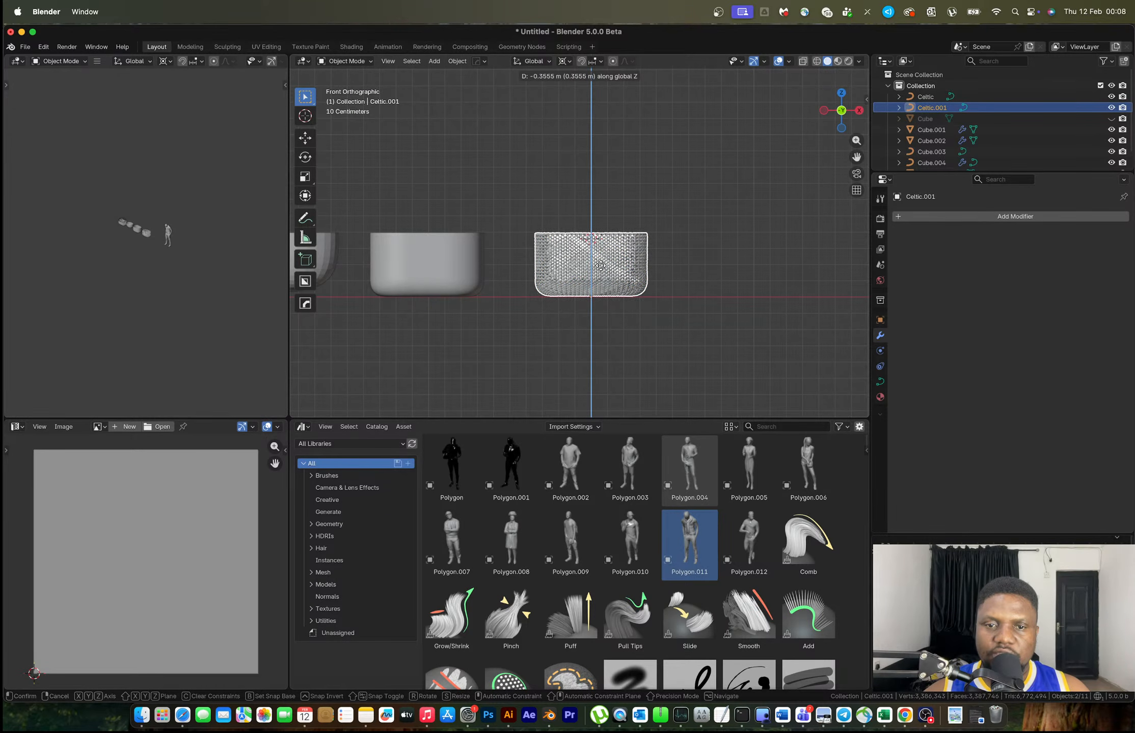
right_click(600, 266)
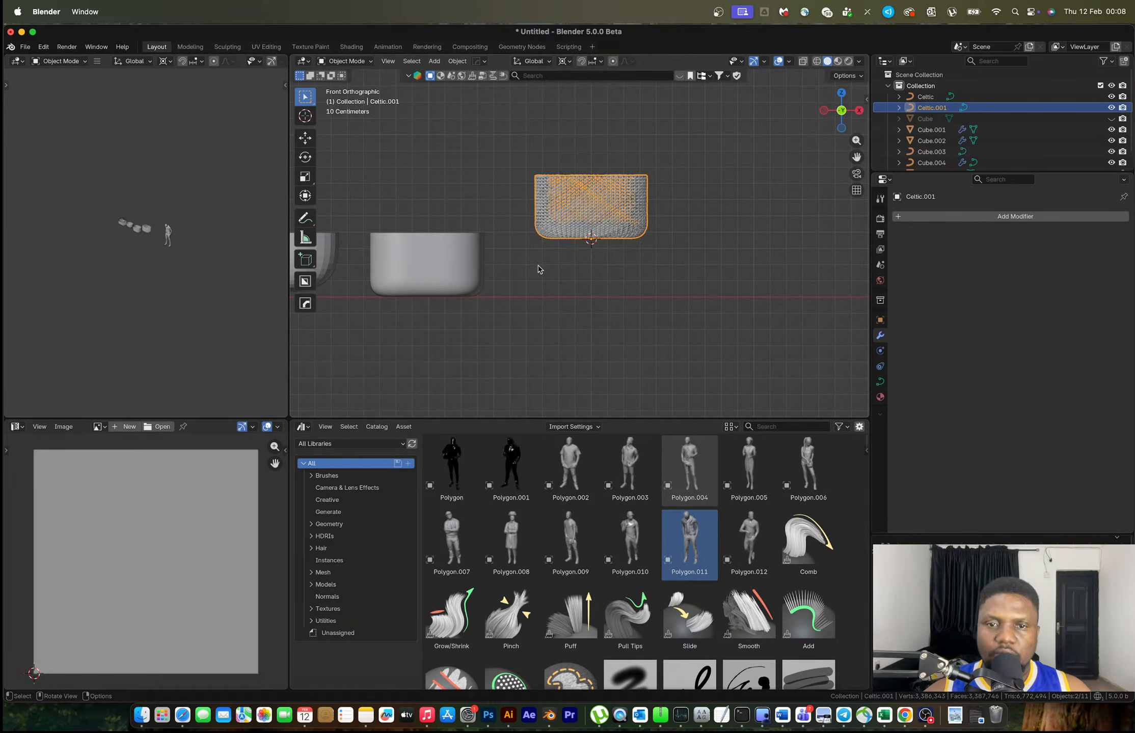
left_click(456, 266)
left_click(578, 220)
key("shift+s")
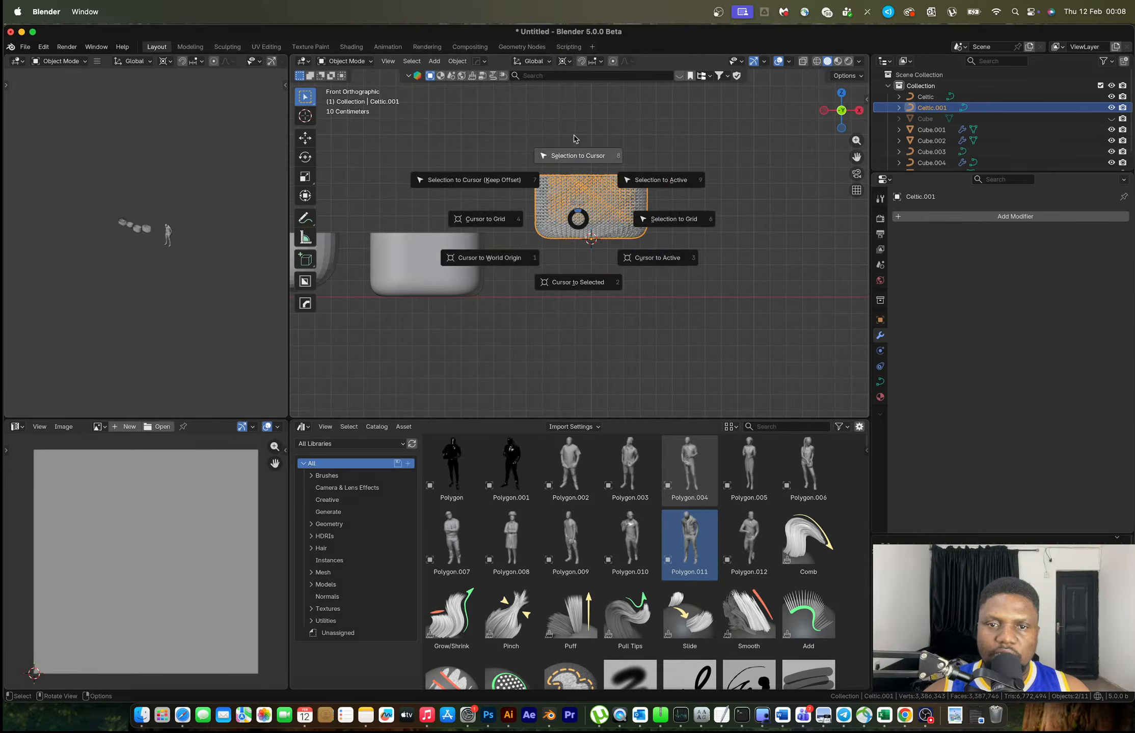
left_click(574, 139)
left_click(449, 258)
key("shift+s")
left_click(451, 195)
key("super+z")
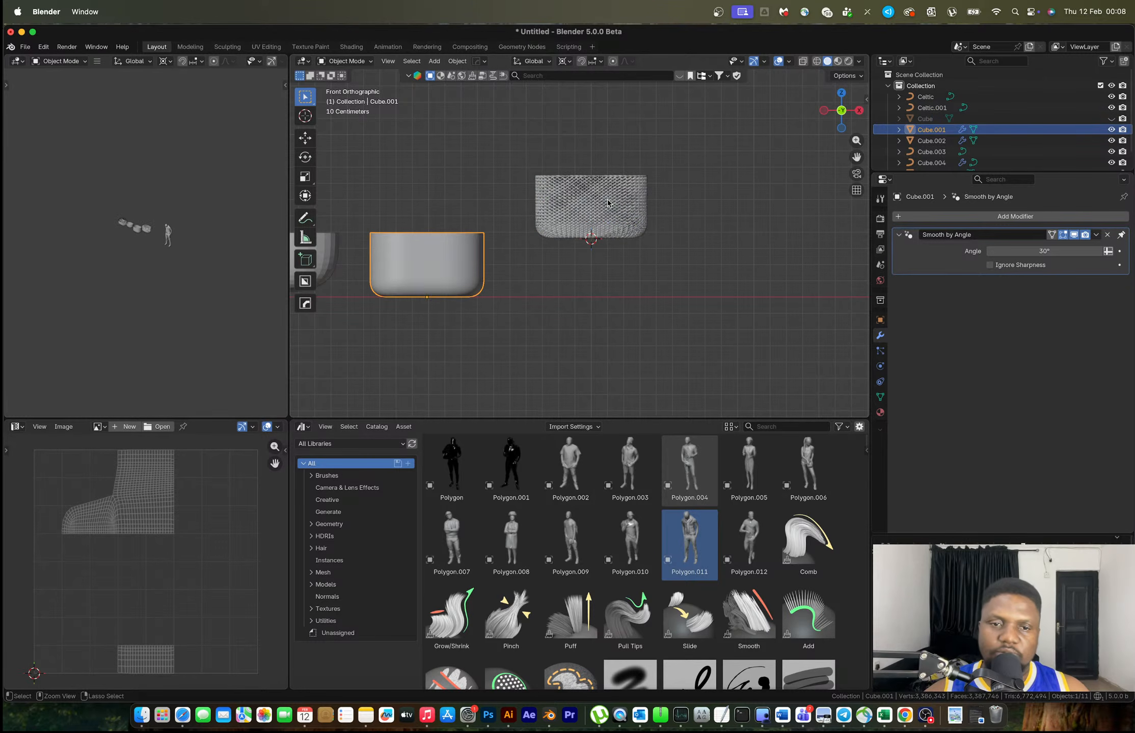
Set the 3D cursor to the tub's origin and snap Celtic.001 onto it
key("shift+s")
left_click(449, 340)
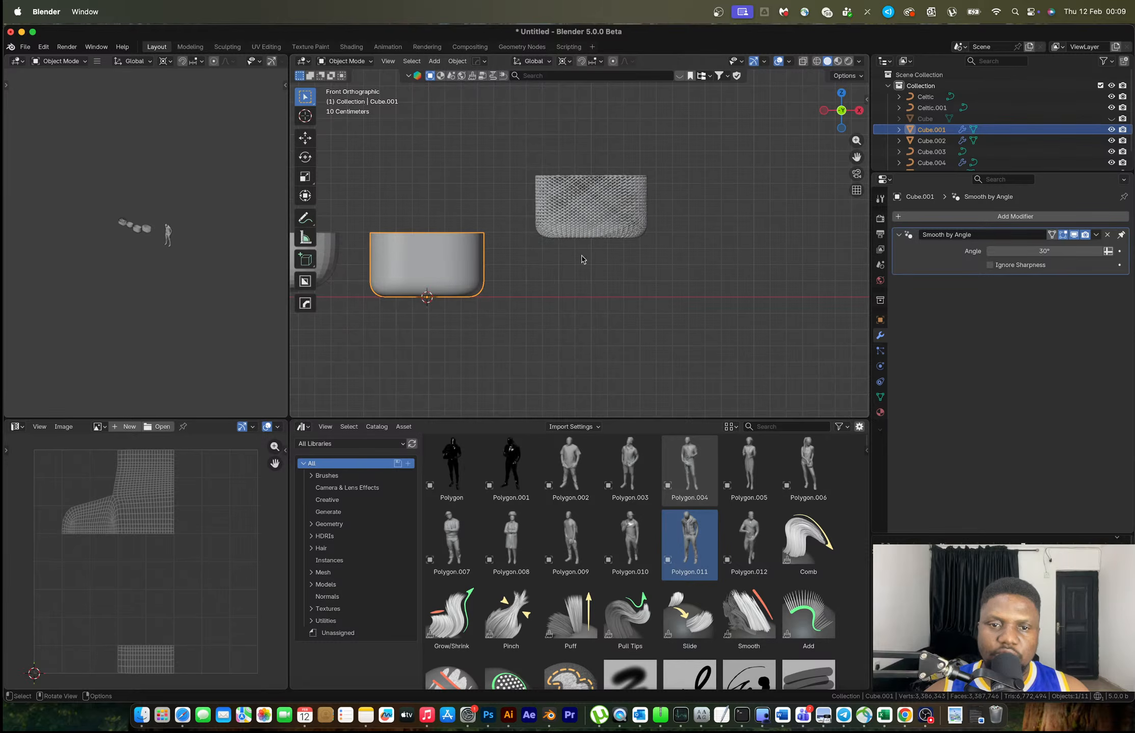
left_click(596, 196)
key("shift+s")
left_click(604, 107)
middle_click_drag(579, 184, 683, 239)
middle_click_drag(528, 207, 682, 241)
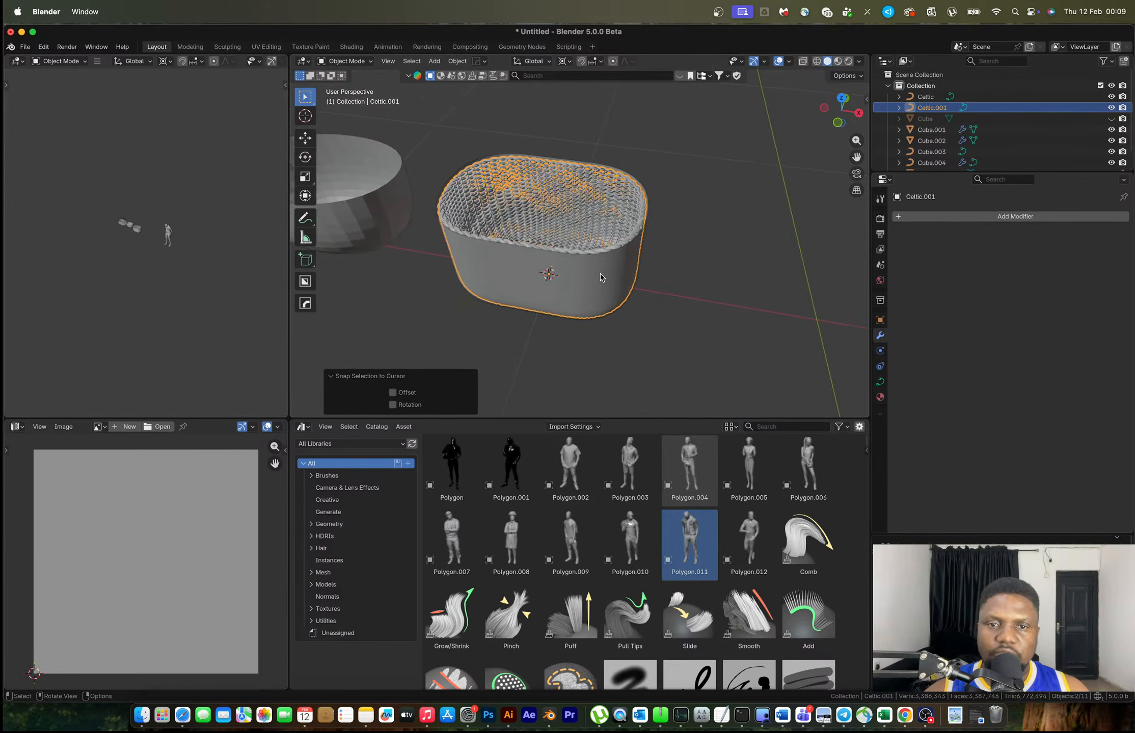
left_click(617, 273)
Duplicate the tub's top rim loop and separate it into its own object, Cube.005
key("Tab")
double_click(550, 248)
right_click(551, 250)
key("Escape")
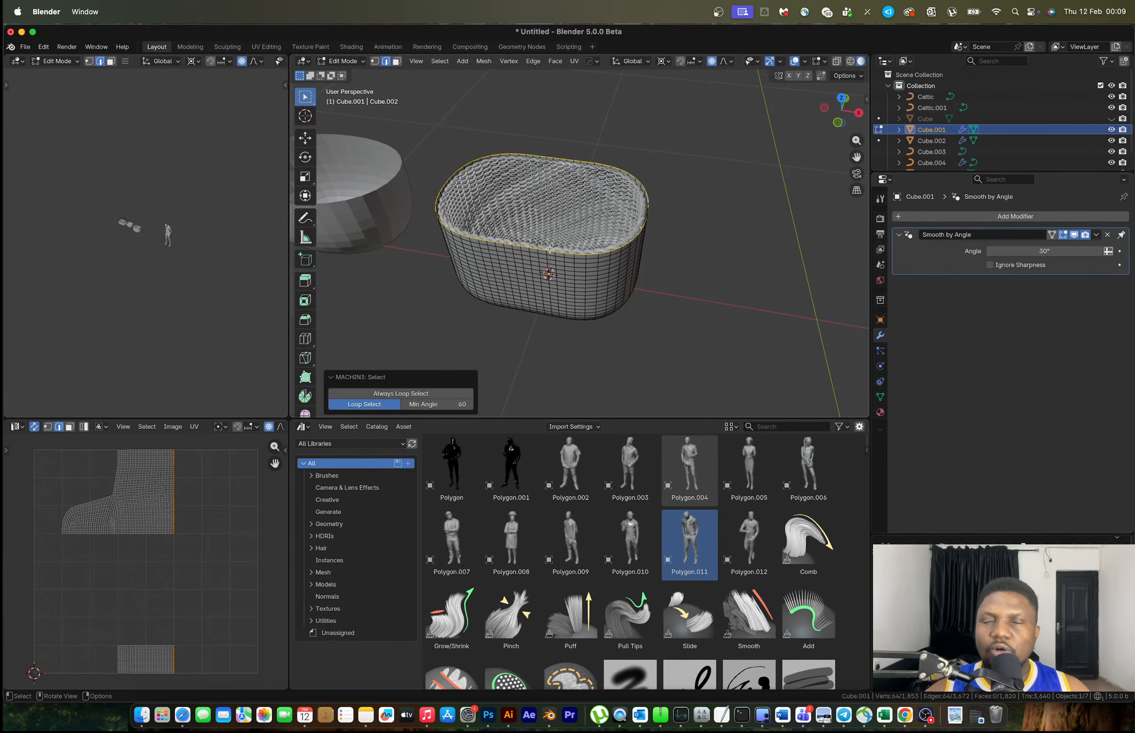
key("shift+d")
right_click(608, 222)
key("p")
left_click(610, 223)
key("Tab")
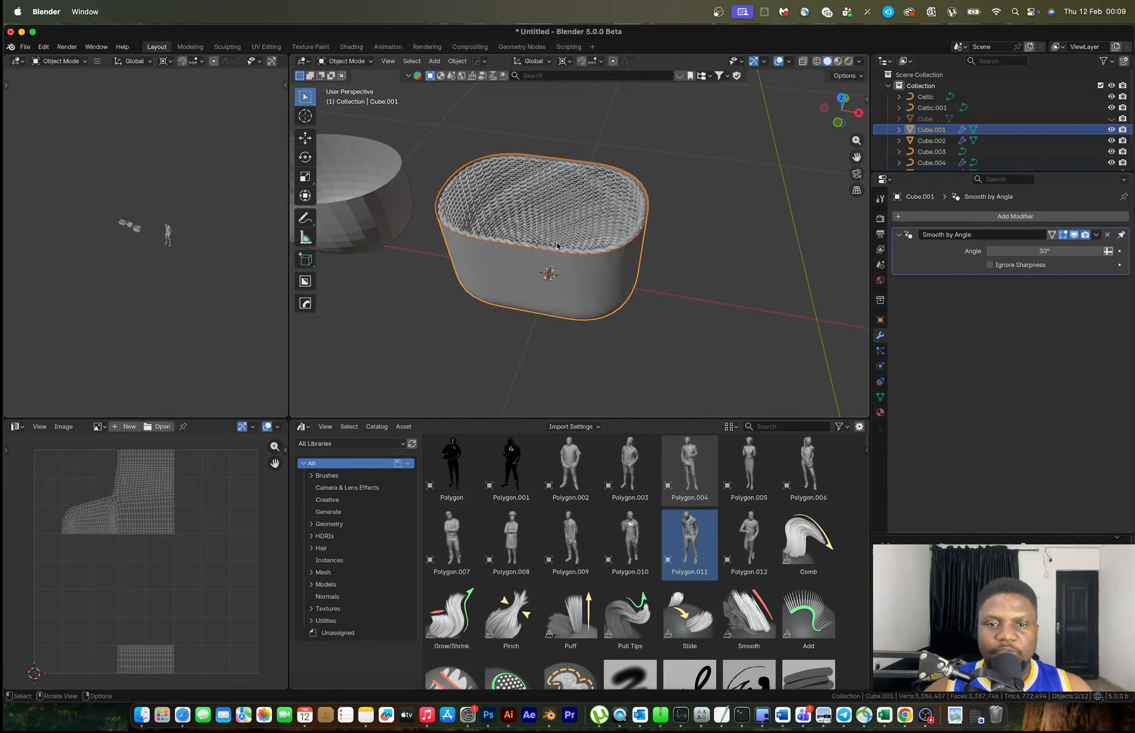
Hide the tub, then scale Cube.005 to 0.9745 and raise it 0.005205 m onto the lip
left_click(543, 282)
key("h")
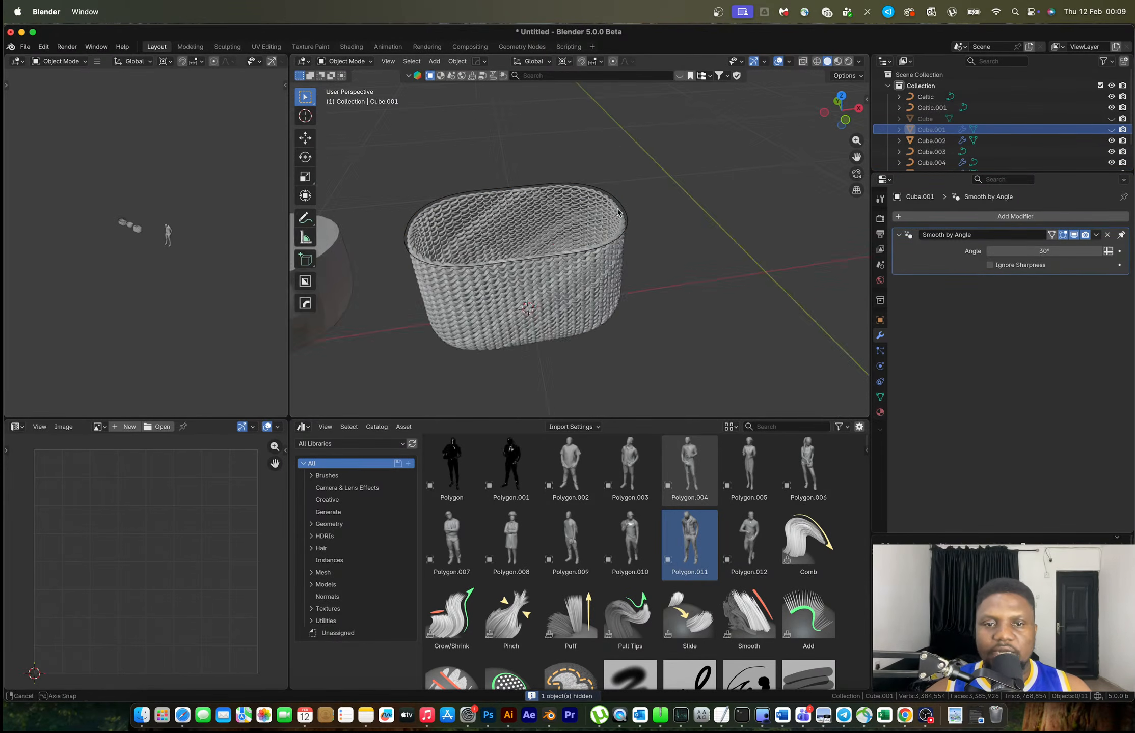
scroll(545, 248, "up", 5)
middle_click_drag(545, 248, 575, 270)
left_click(579, 279)
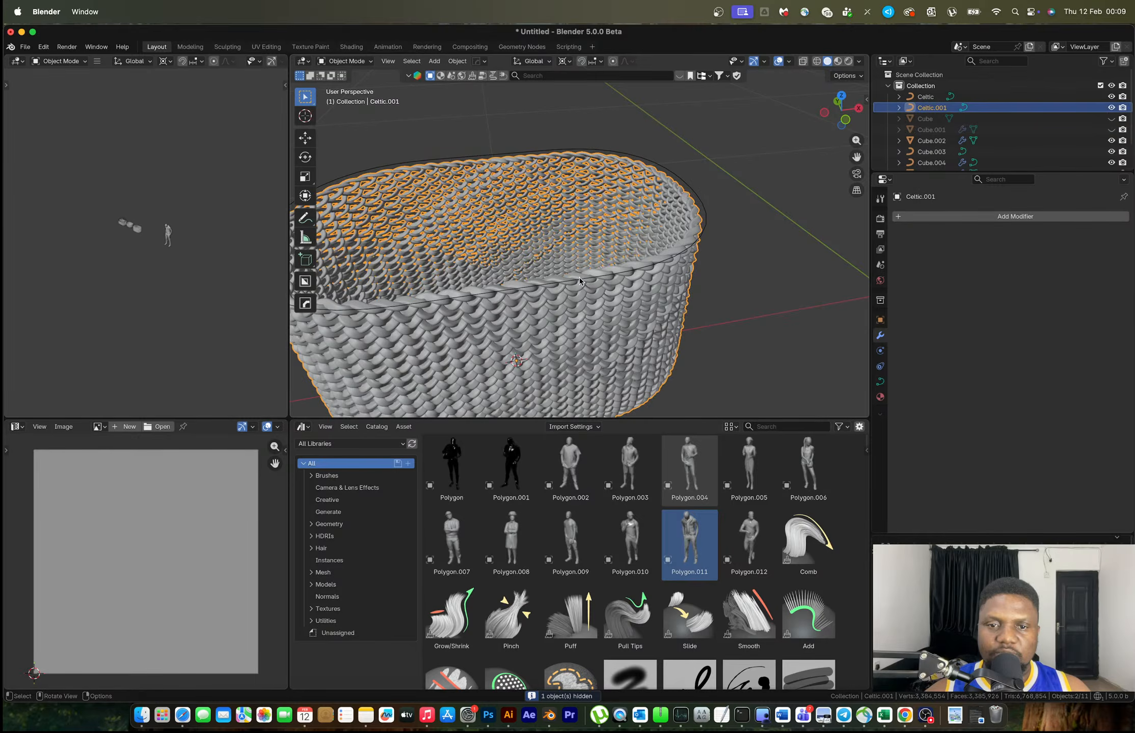
key("s")
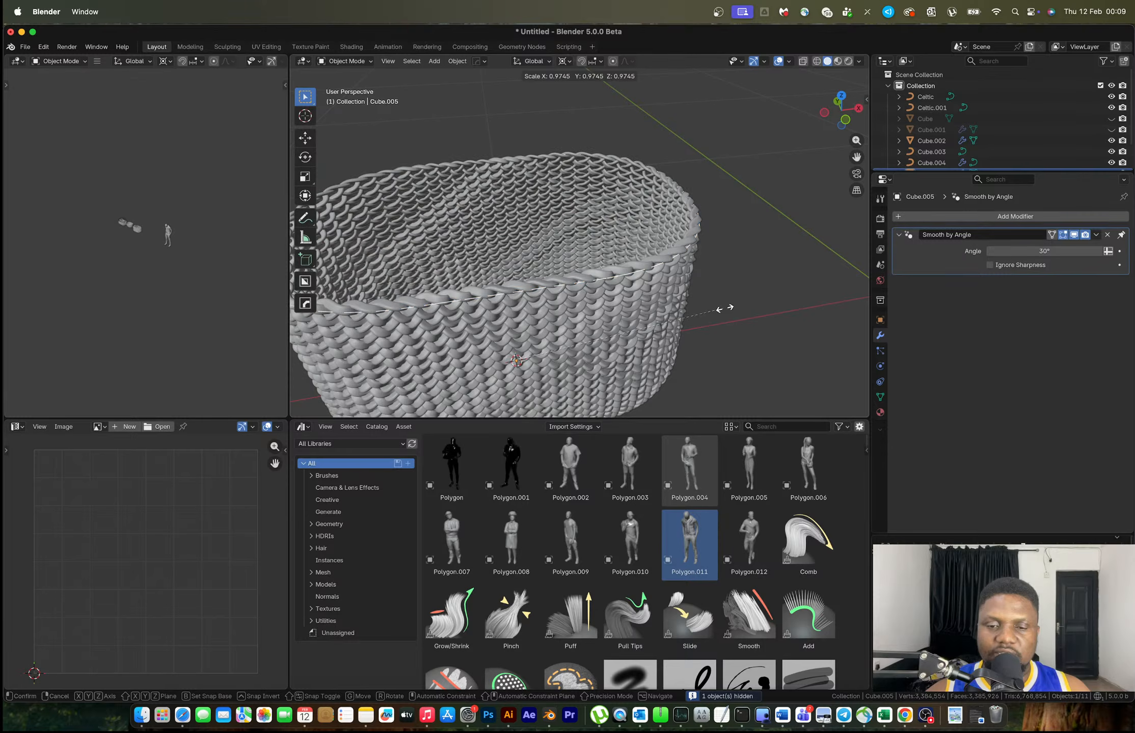
left_click(726, 309)
key("g")
key("z")
left_click(724, 307)
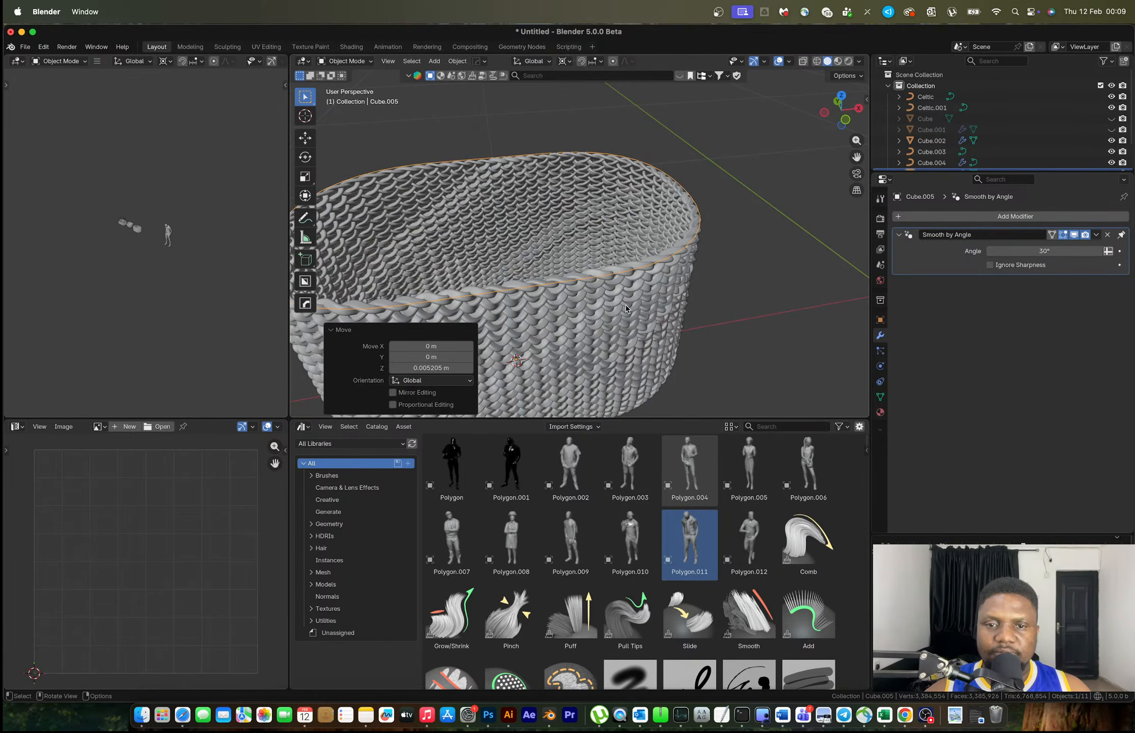
Add the Celtic.001 weave to the selection alongside the rim
left_click(648, 279, "shift")
scroll(648, 279, "right", 5)
key("super+z")
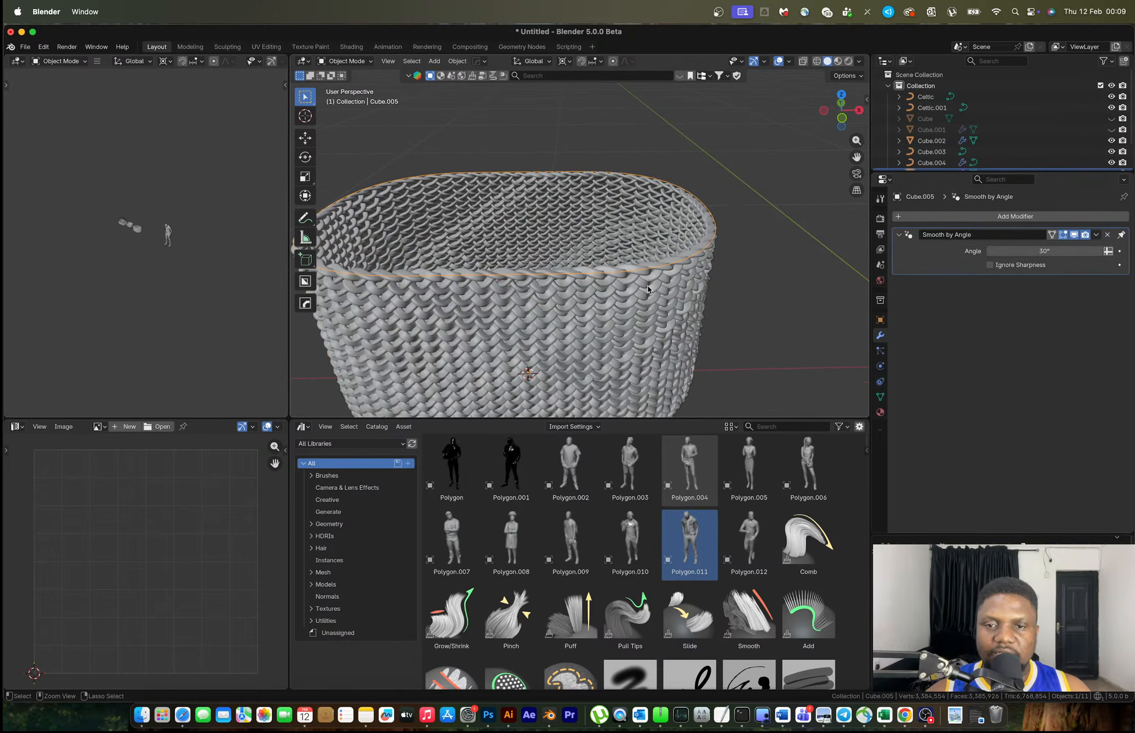
key("super+shift+z")
key("super+h")
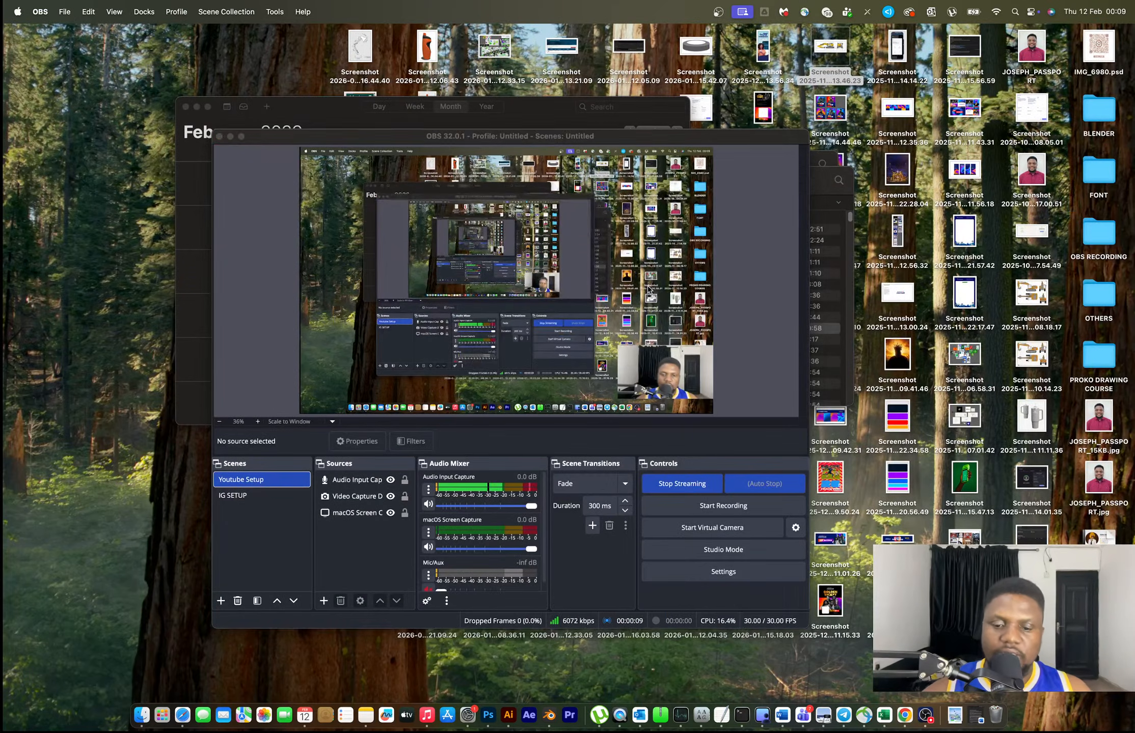
left_click(549, 716)
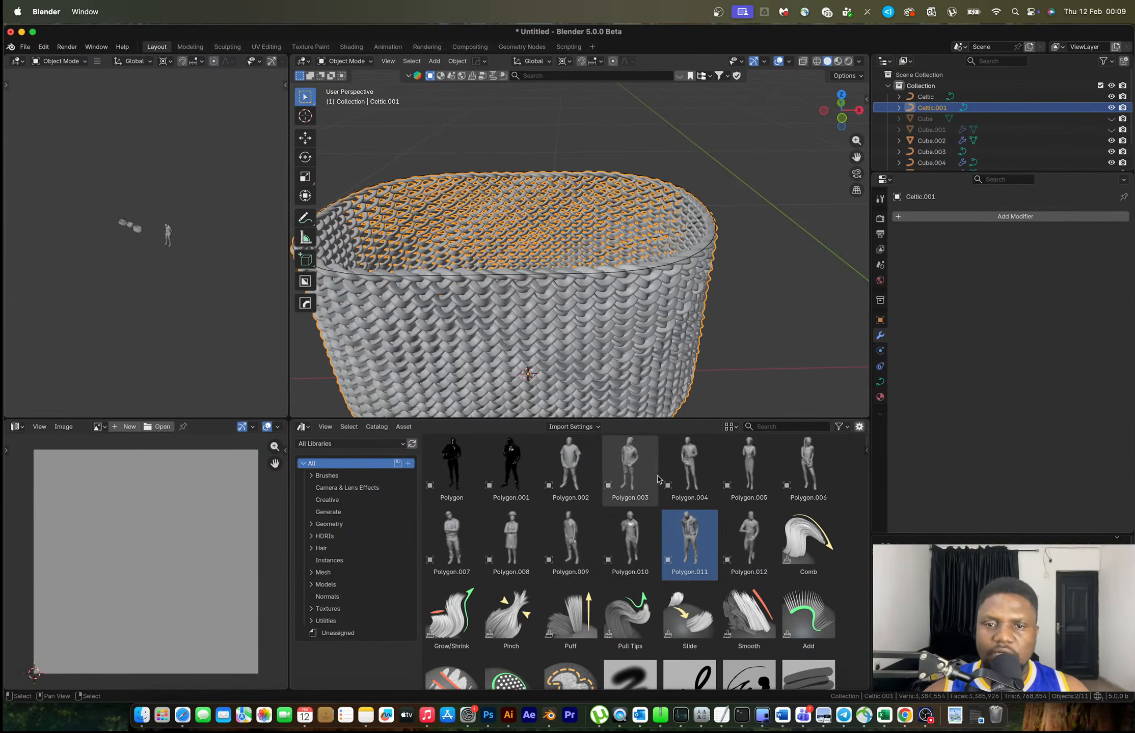
Unhide all objects, then hide the Cube on the right again
key("alt+h")
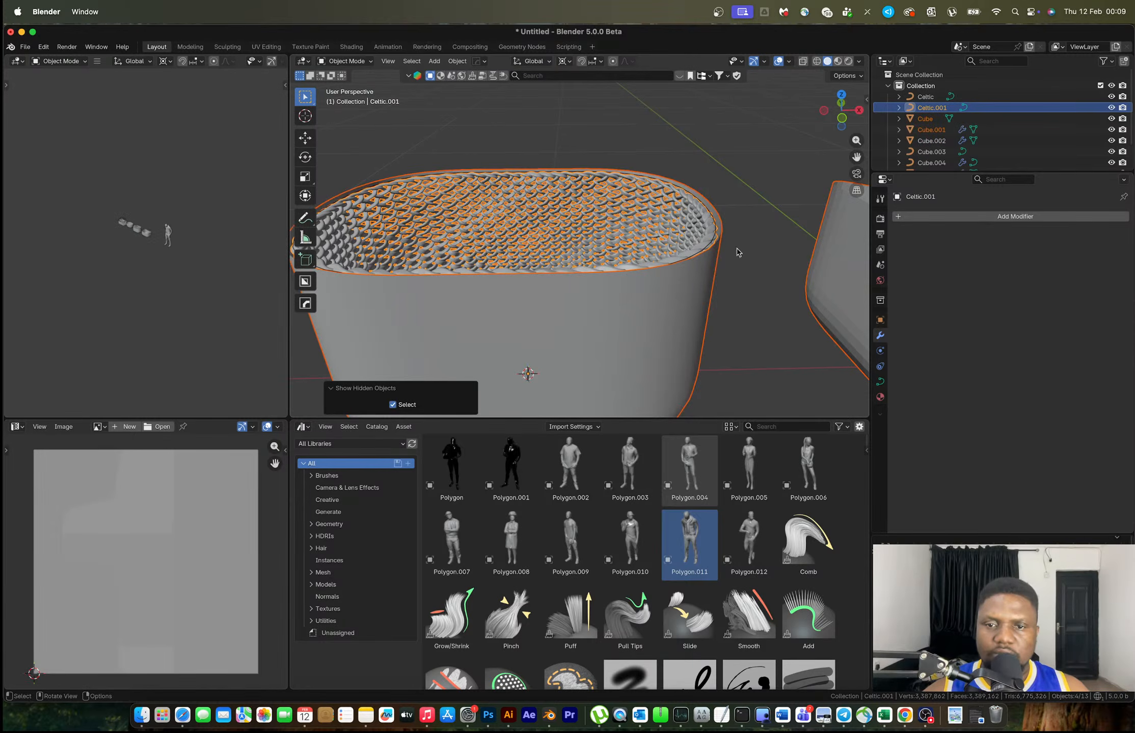
left_click(783, 279)
scroll(785, 278, "down", 3)
left_click(812, 276)
key("h")
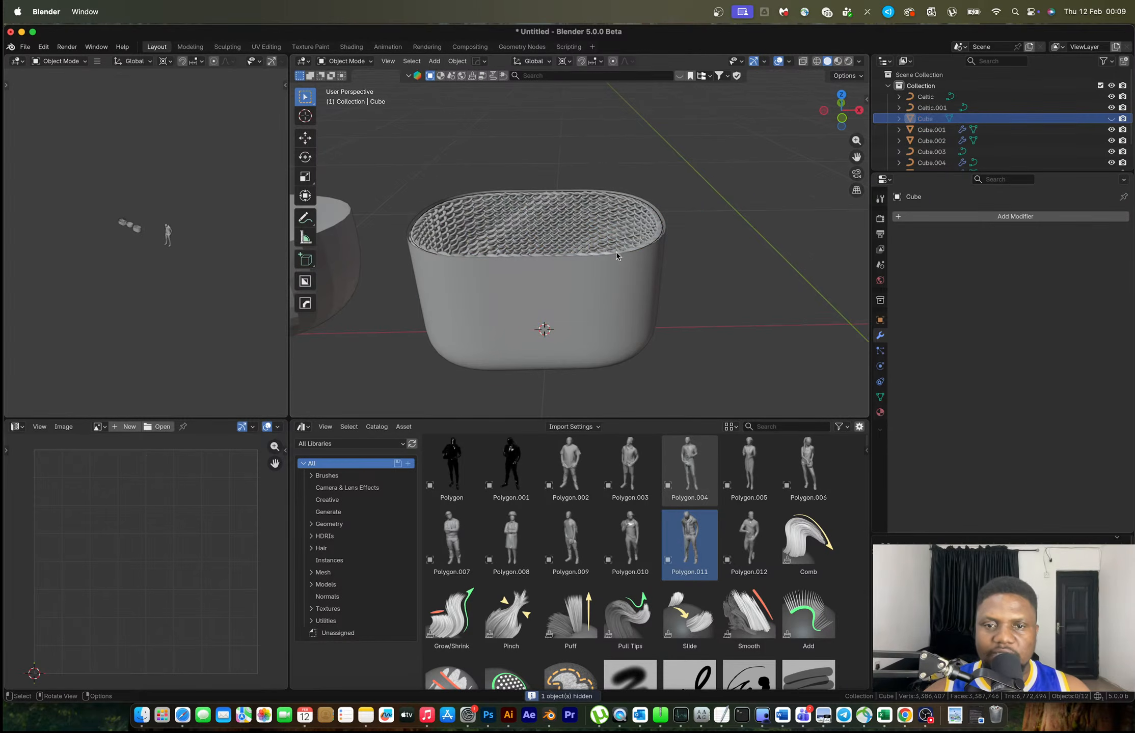
Delete the Celtic.001 weave and hide the other tub, leaving smooth Cube.001 visible
left_click(615, 224)
key("x")
left_click(613, 226)
left_click(610, 306)
key("h")
left_click(610, 306)
right_click(610, 306)
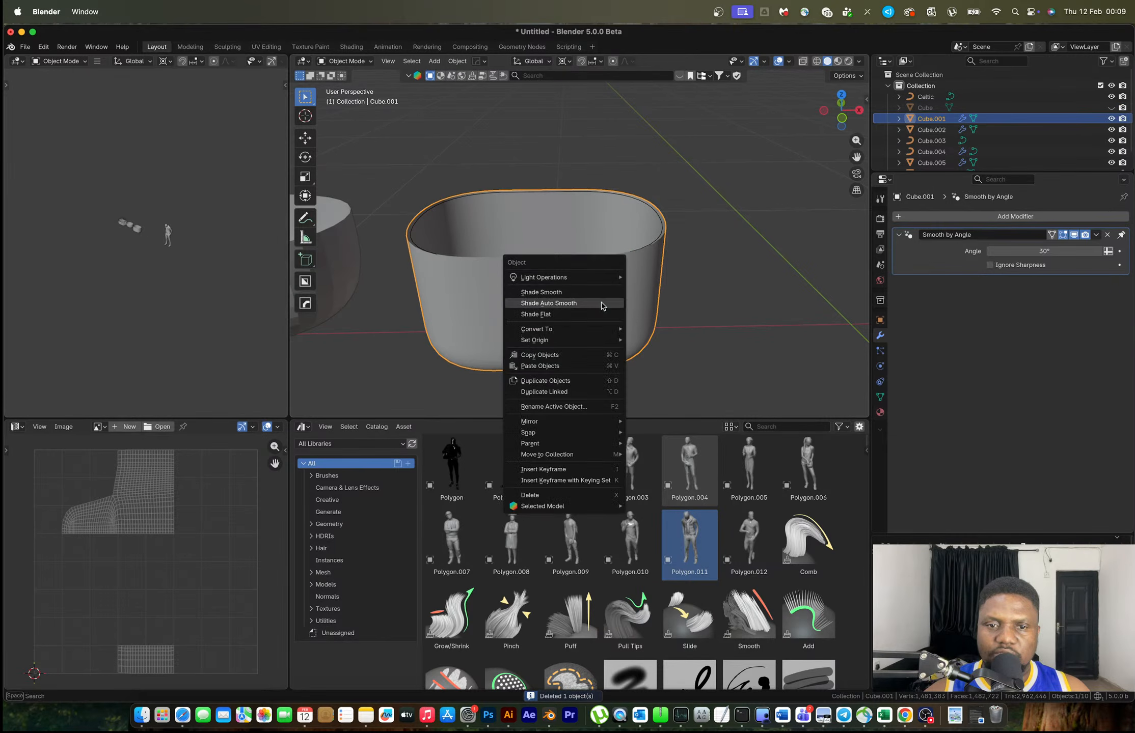
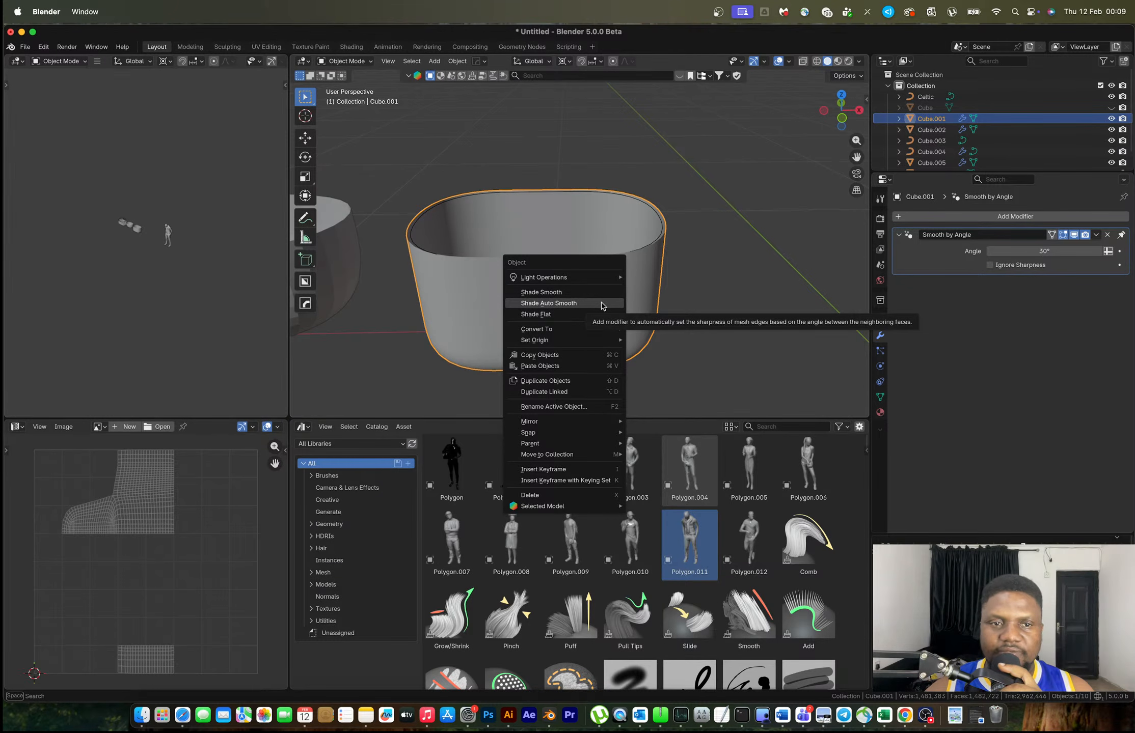
Dismiss the object options menu on the cup
key("Escape")
Add a Celtic Links knot weave over the cup and orbit to inspect it
key("shift+a")
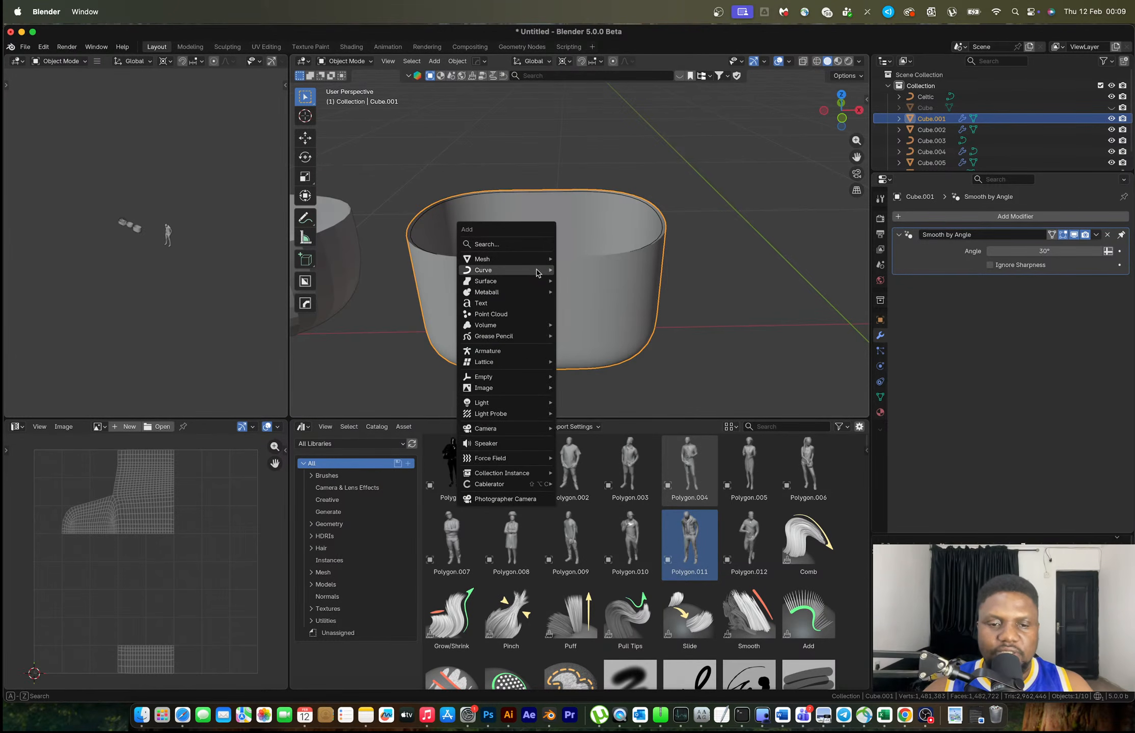
mouse_move(537, 273)
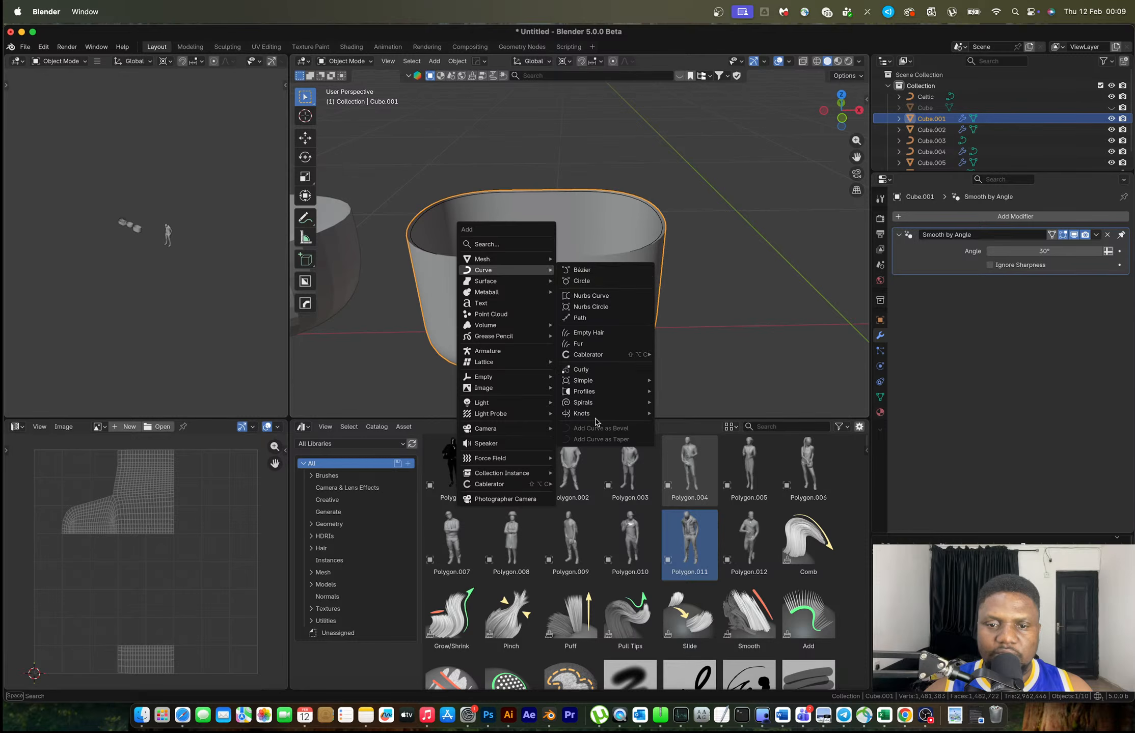
mouse_move(600, 414)
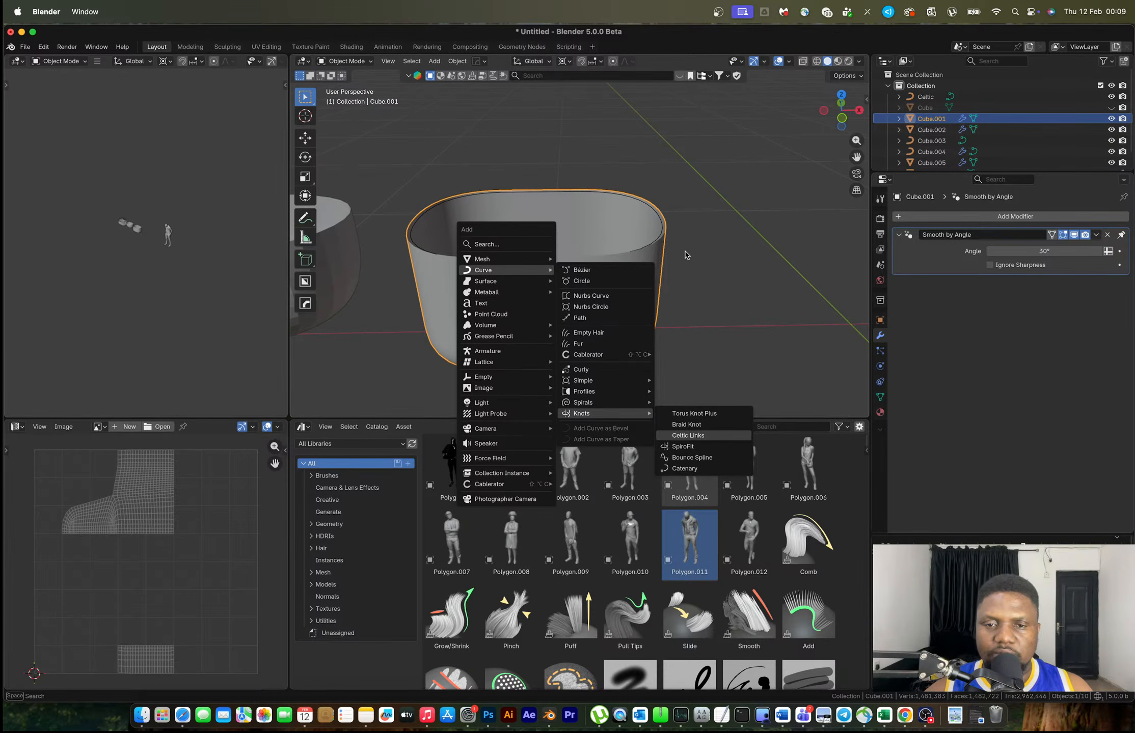
key("Return")
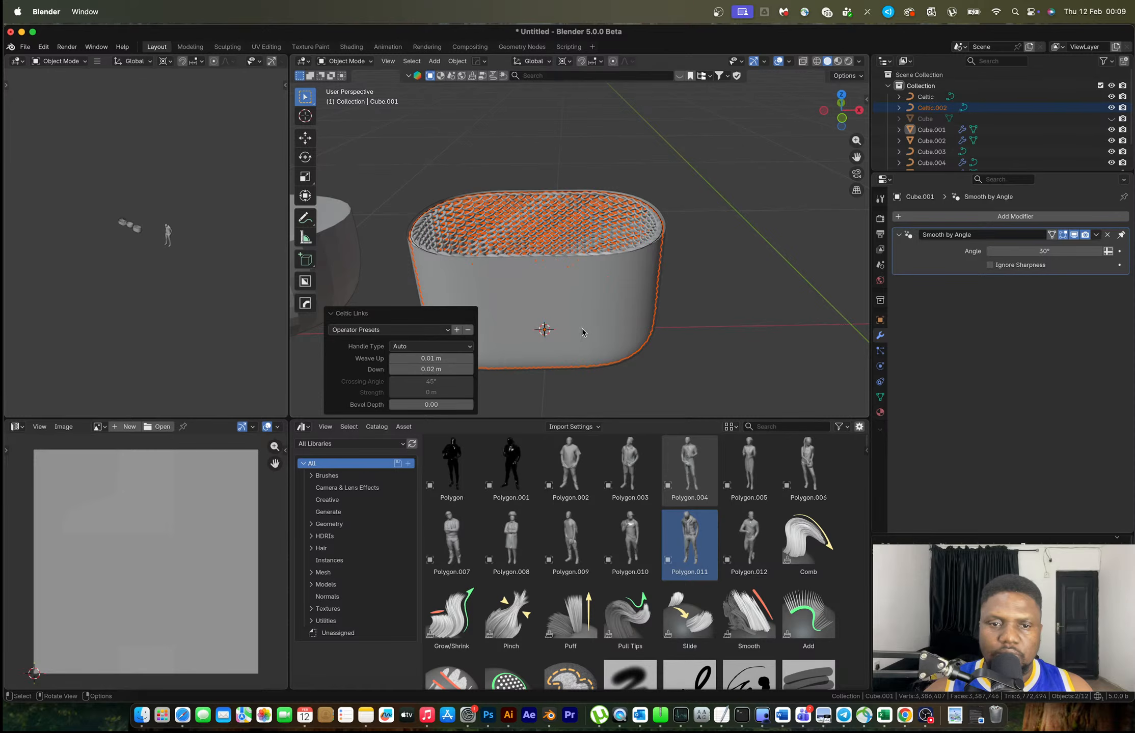
middle_click_drag(588, 317, 562, 313)
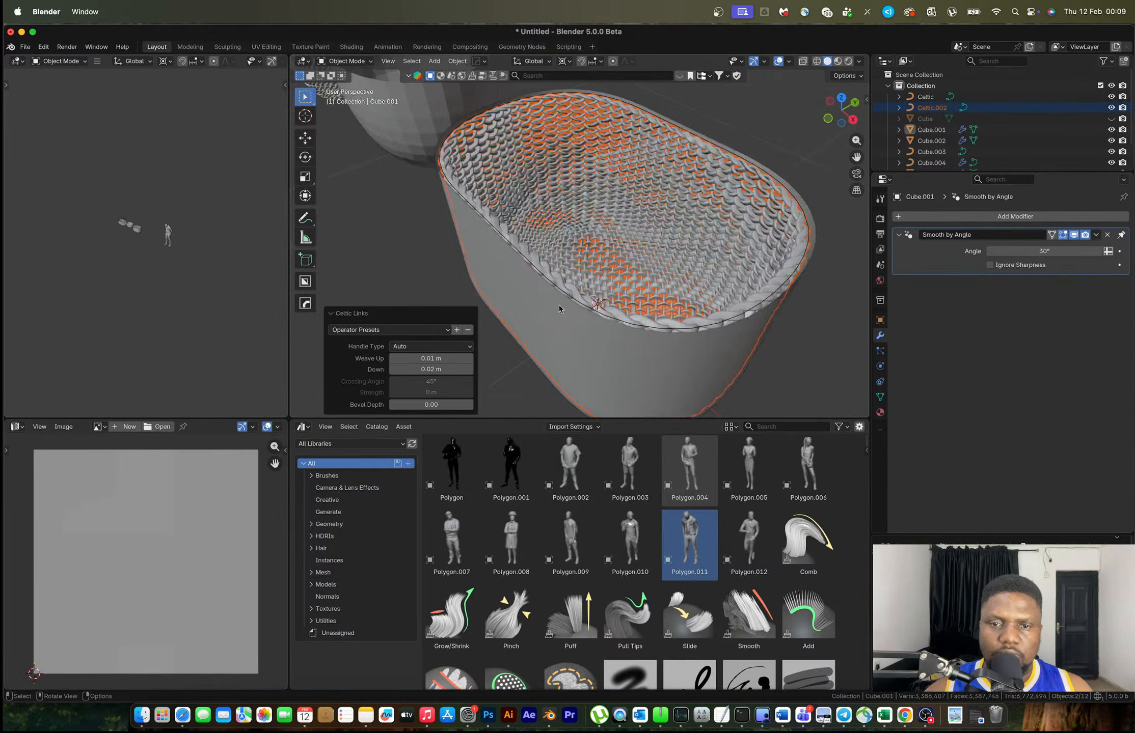
scroll(561, 306, "up", 5)
mouse_move(486, 298)
middle_mouse_down()
mouse_move(447, 278)
mouse_move(484, 282)
middle_mouse_up()
Set the weave's Down value to 0.01 m
left_click(427, 369)
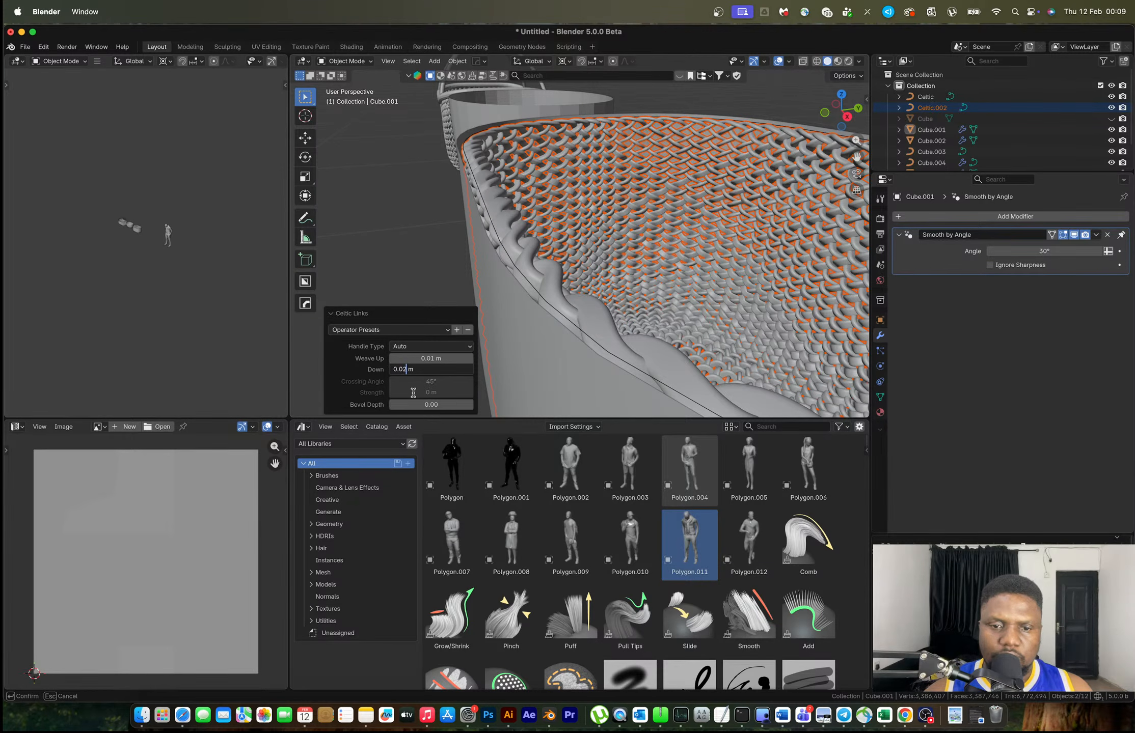
key("BackSpace")
type("1")
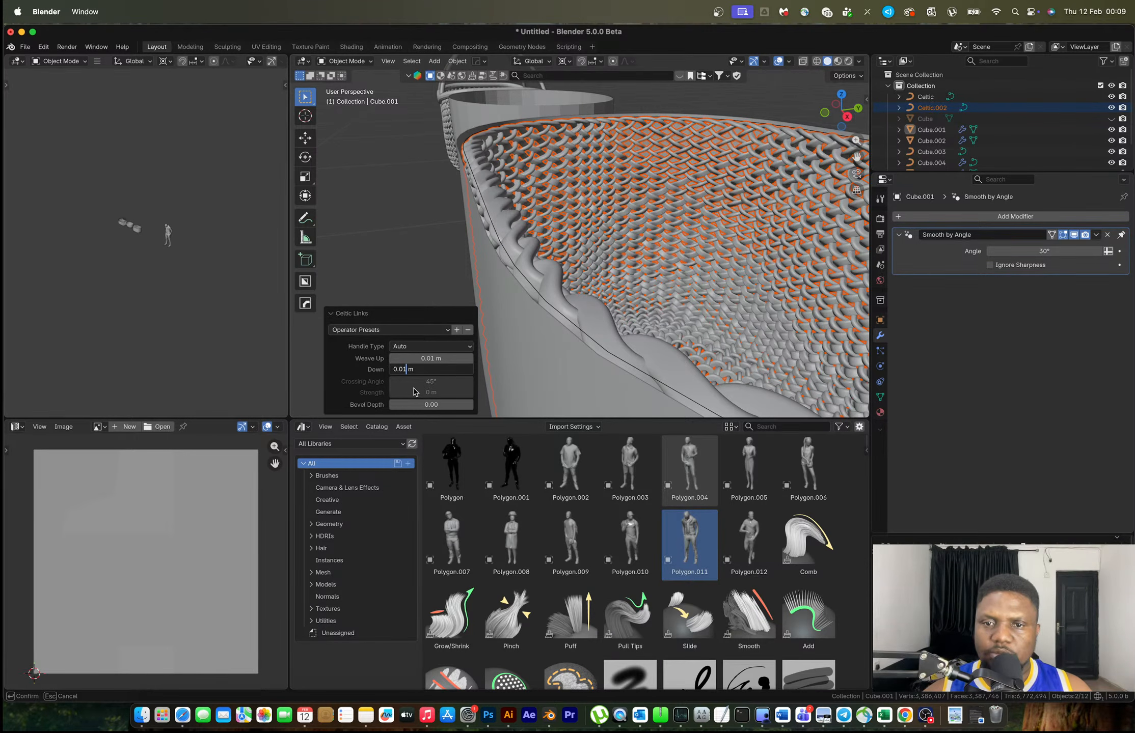
key("Return")
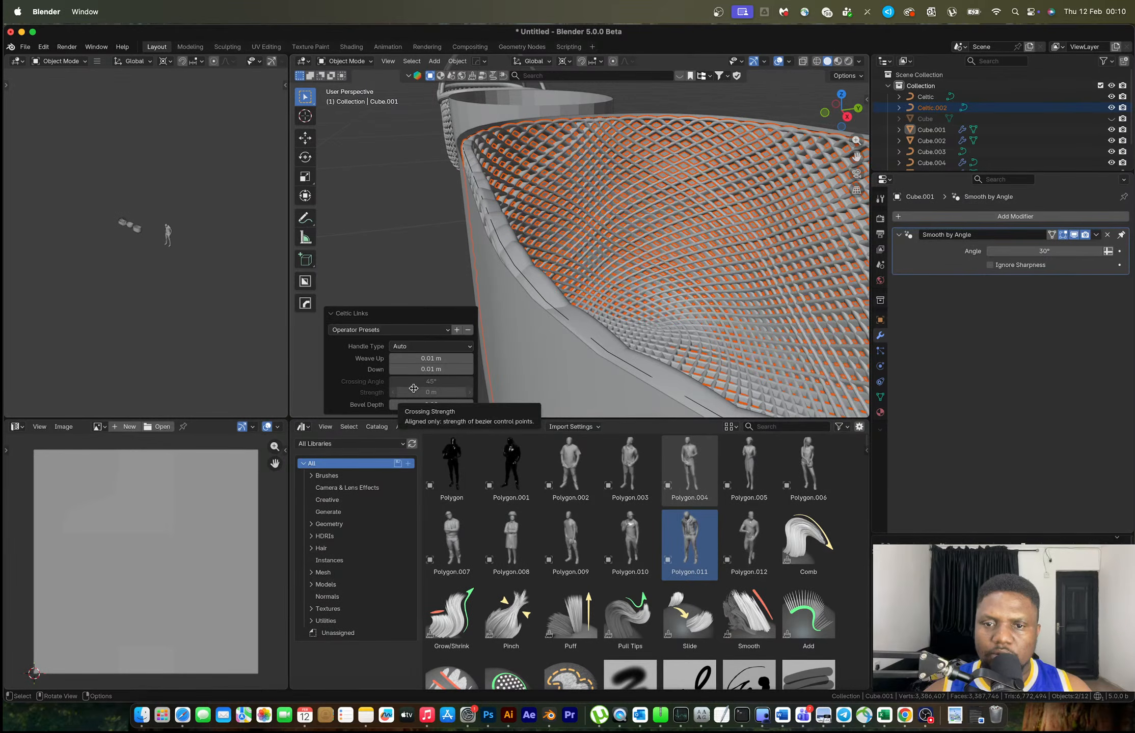
middle_click_drag(521, 312, 620, 301)
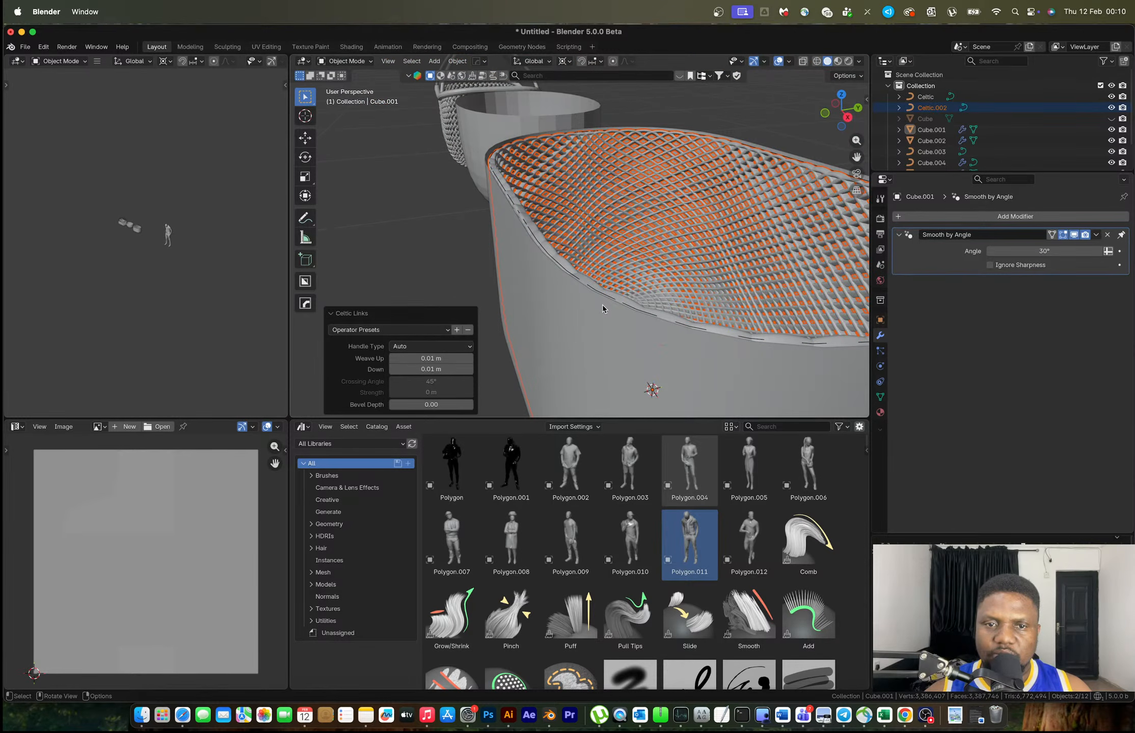
Try raising the weave along Z, then undo back until the weave is gone
key("g")
key("z")
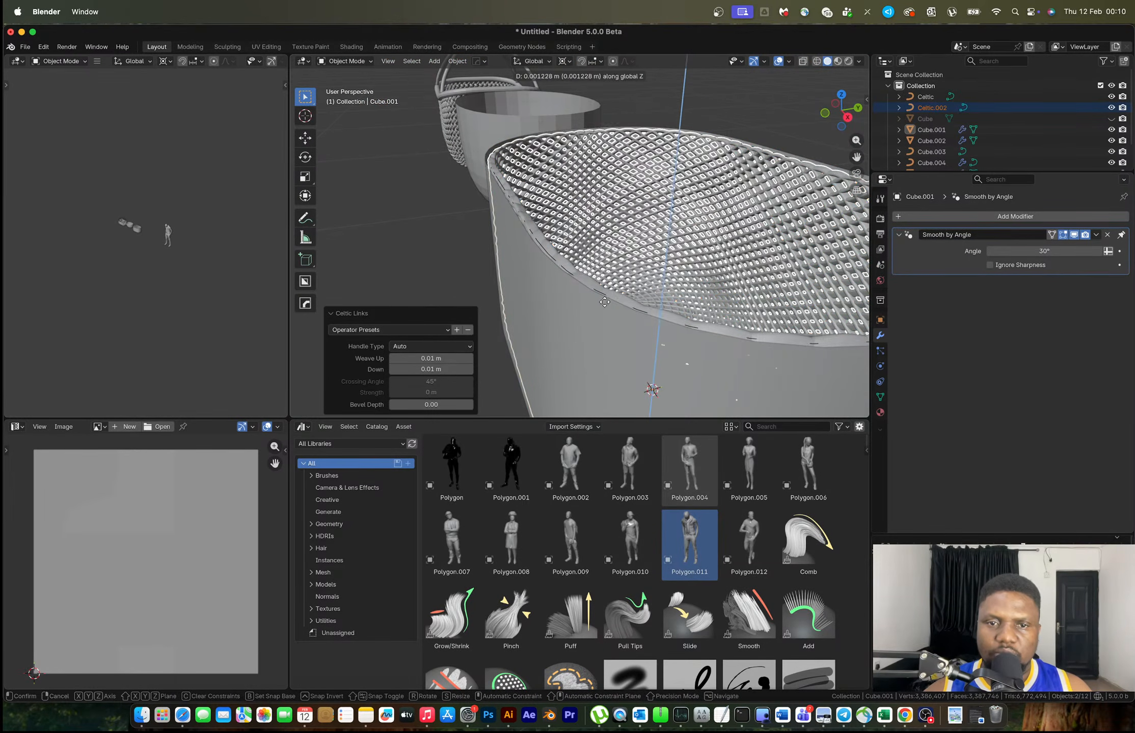
left_click(606, 277)
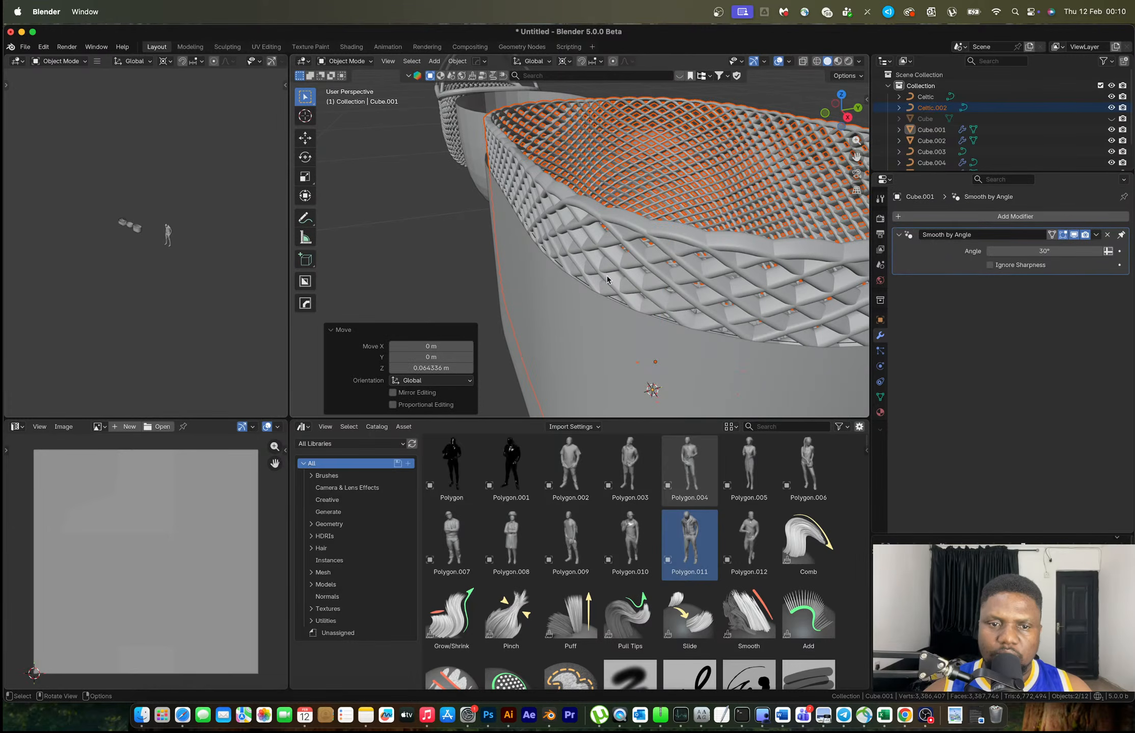
key("ctrl+z")
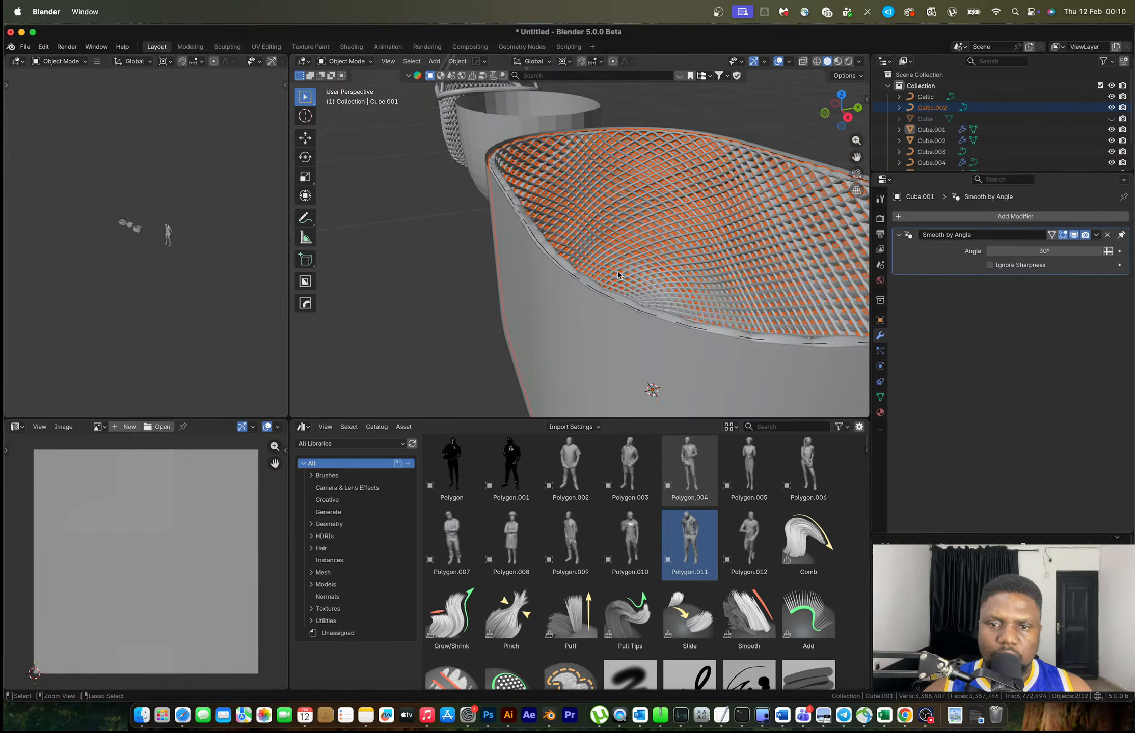
key("ctrl+z")
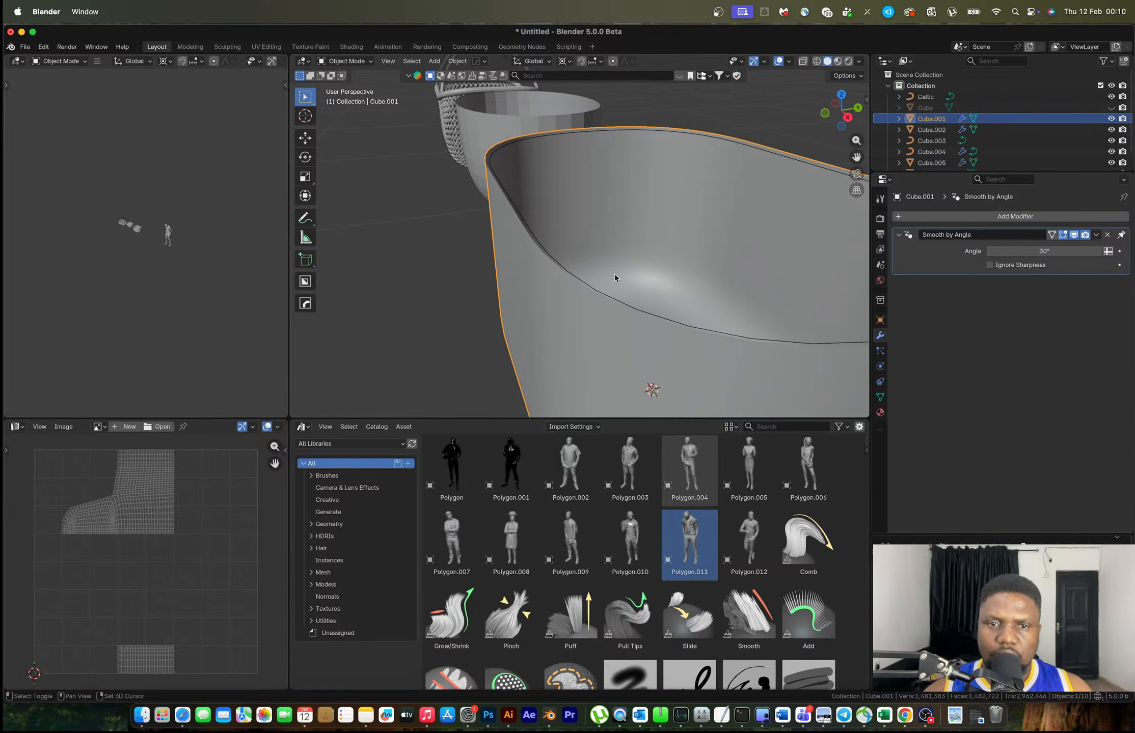
Add a new Celtic Links knot weave inside the cup
key("shift+a")
mouse_move(601, 284)
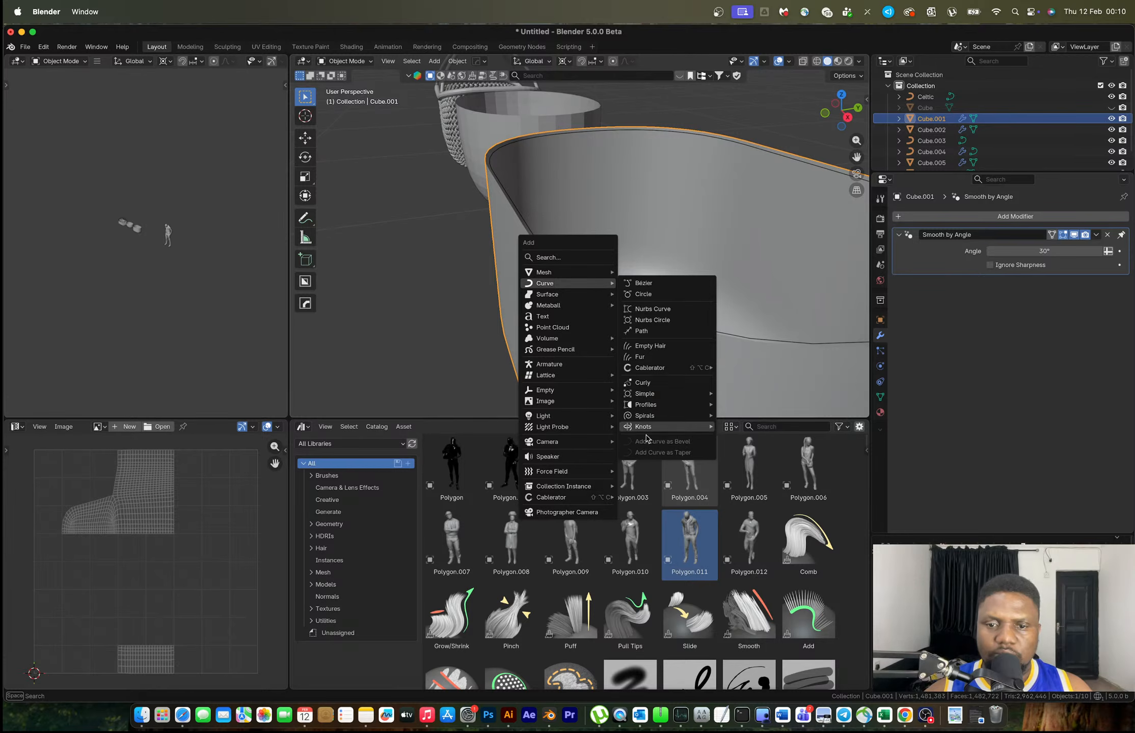
mouse_move(646, 428)
key("Escape")
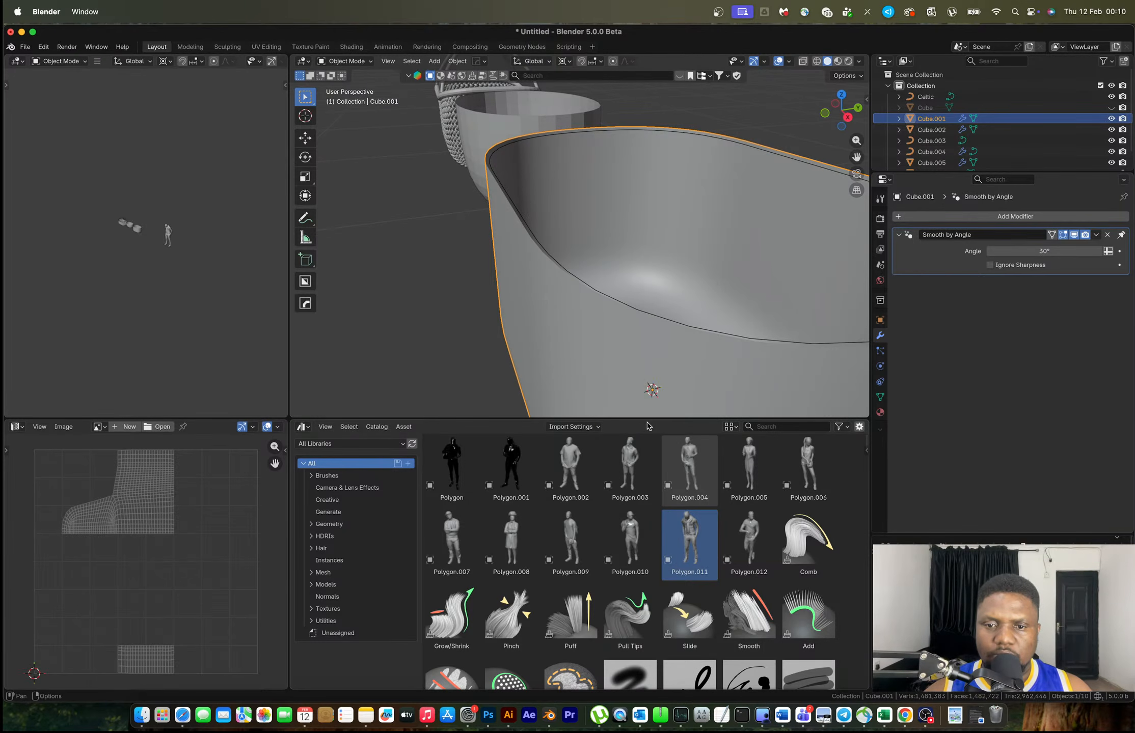
key("shift+a")
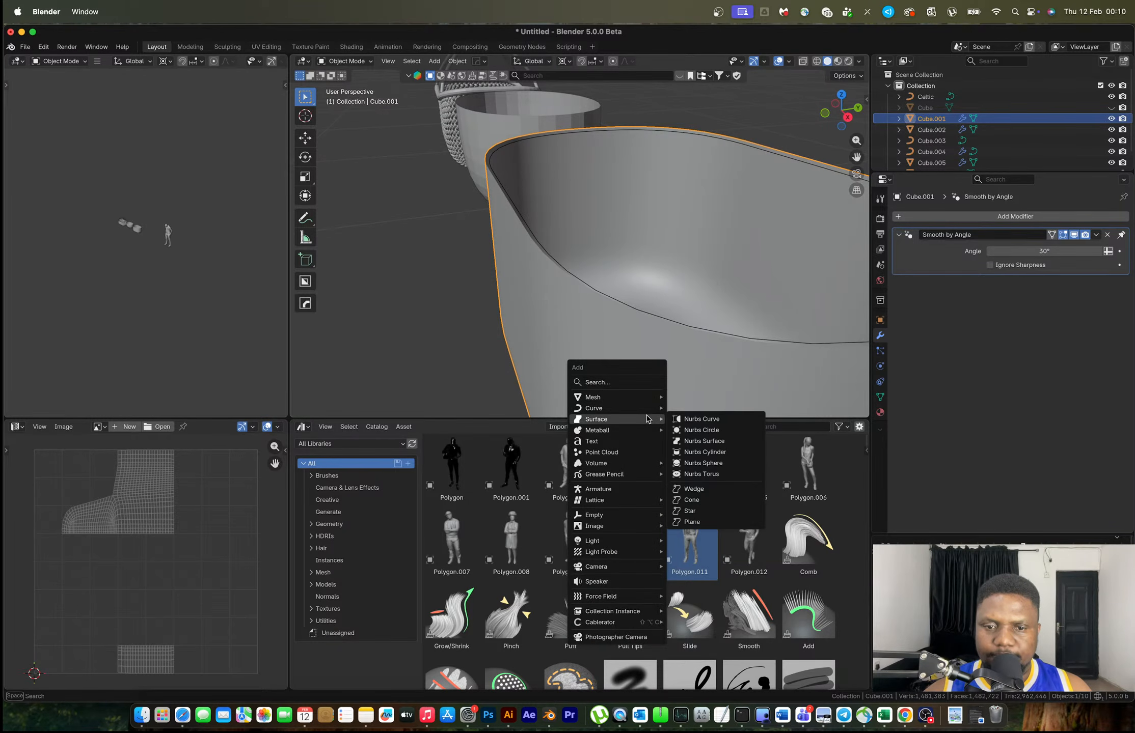
mouse_move(723, 551)
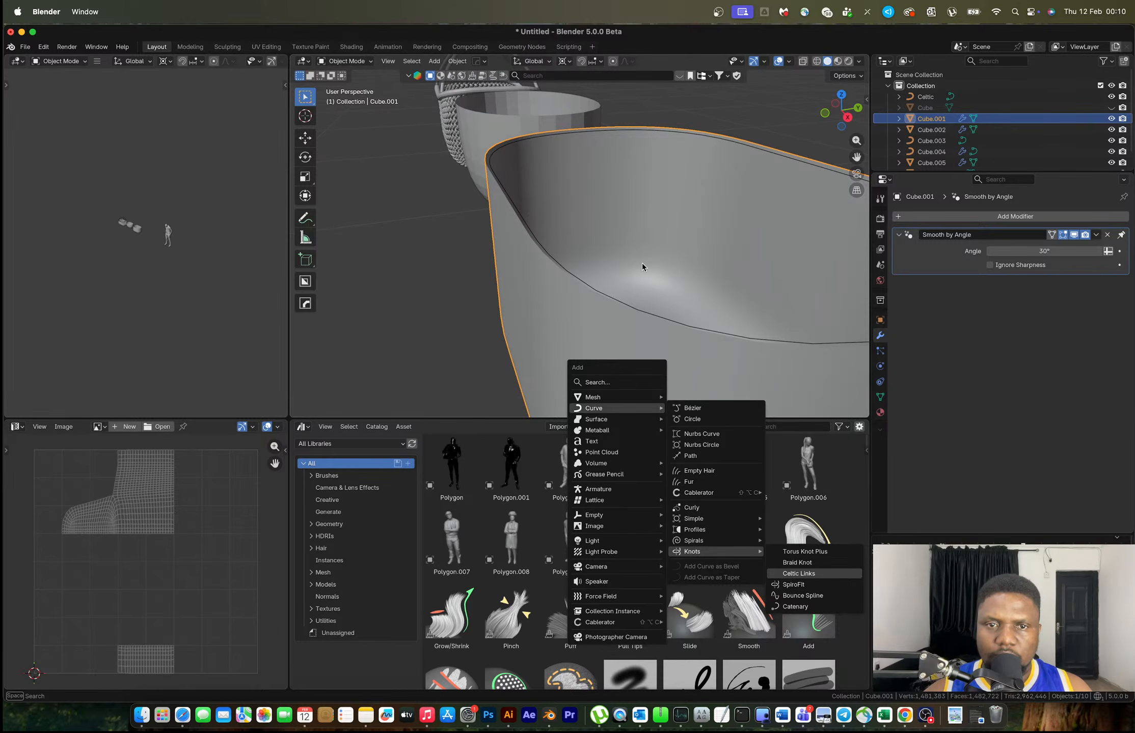
key("Return")
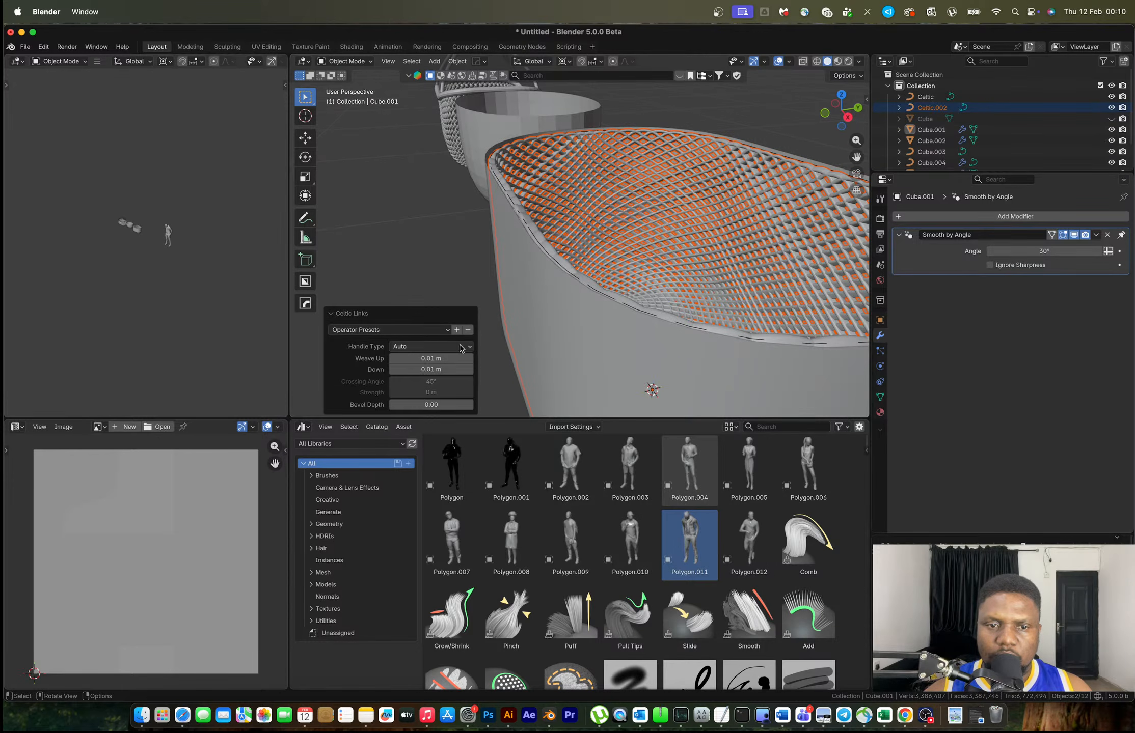
Keep Weave Up at 0.01 m and set Down to 0.02 m
left_click(430, 360)
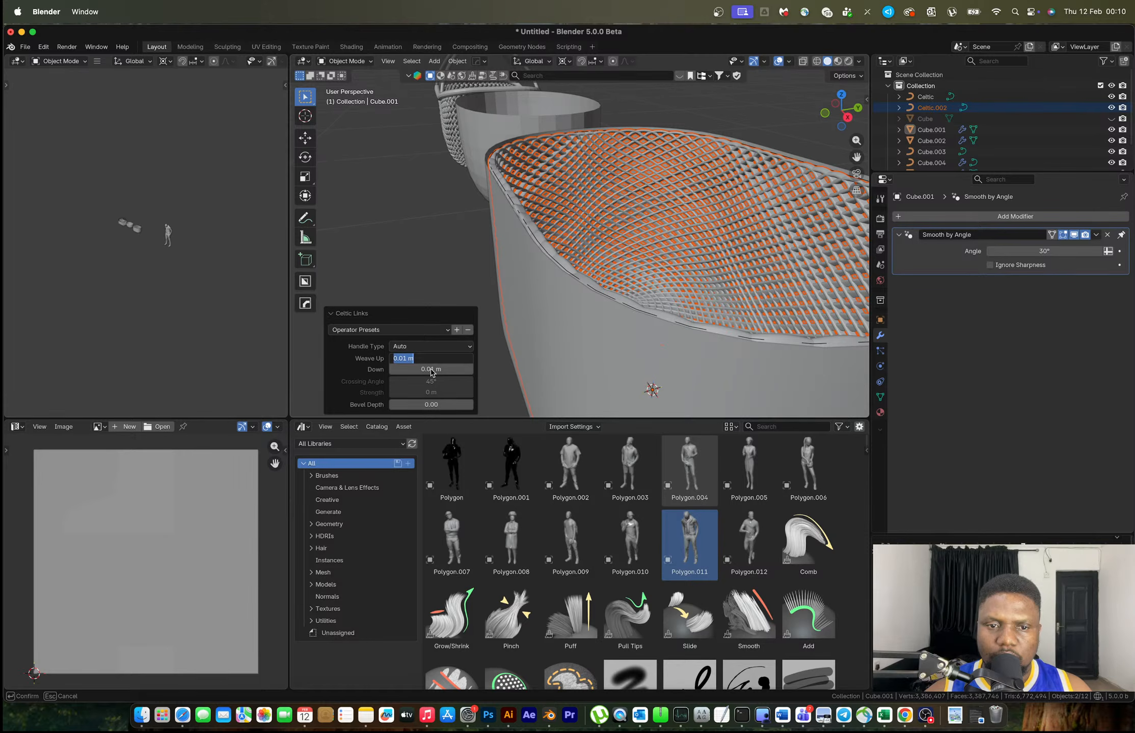
left_click(419, 375)
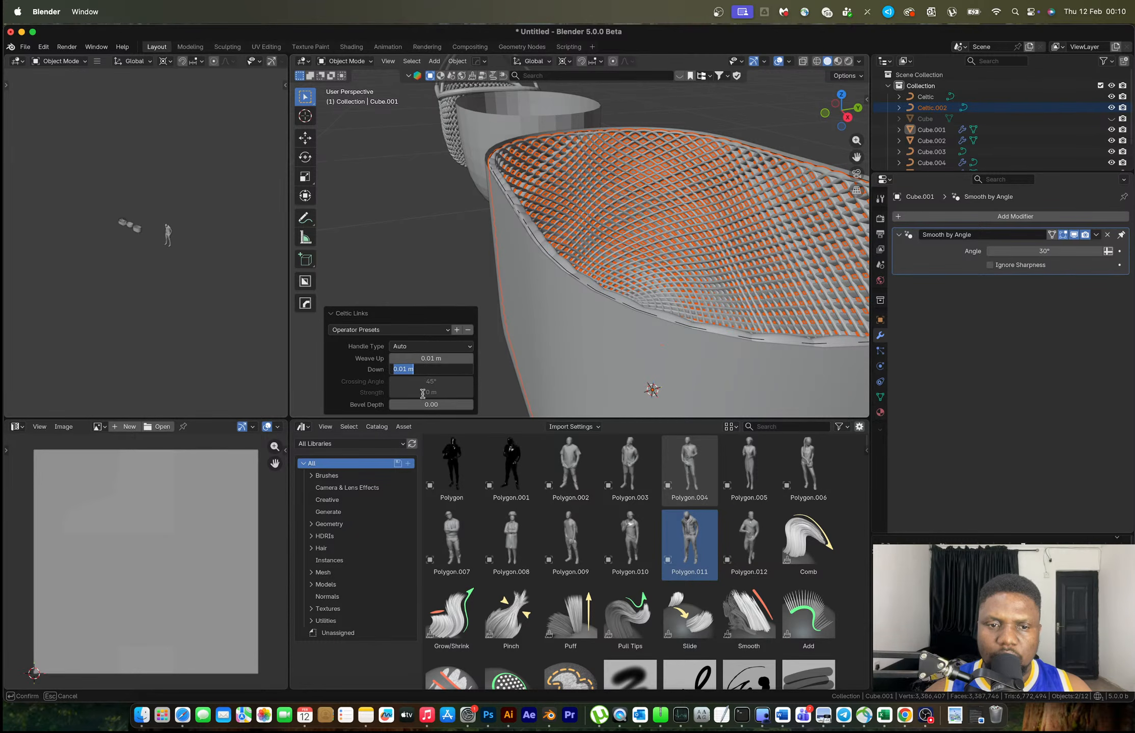
left_click(408, 369)
key("BackSpace")
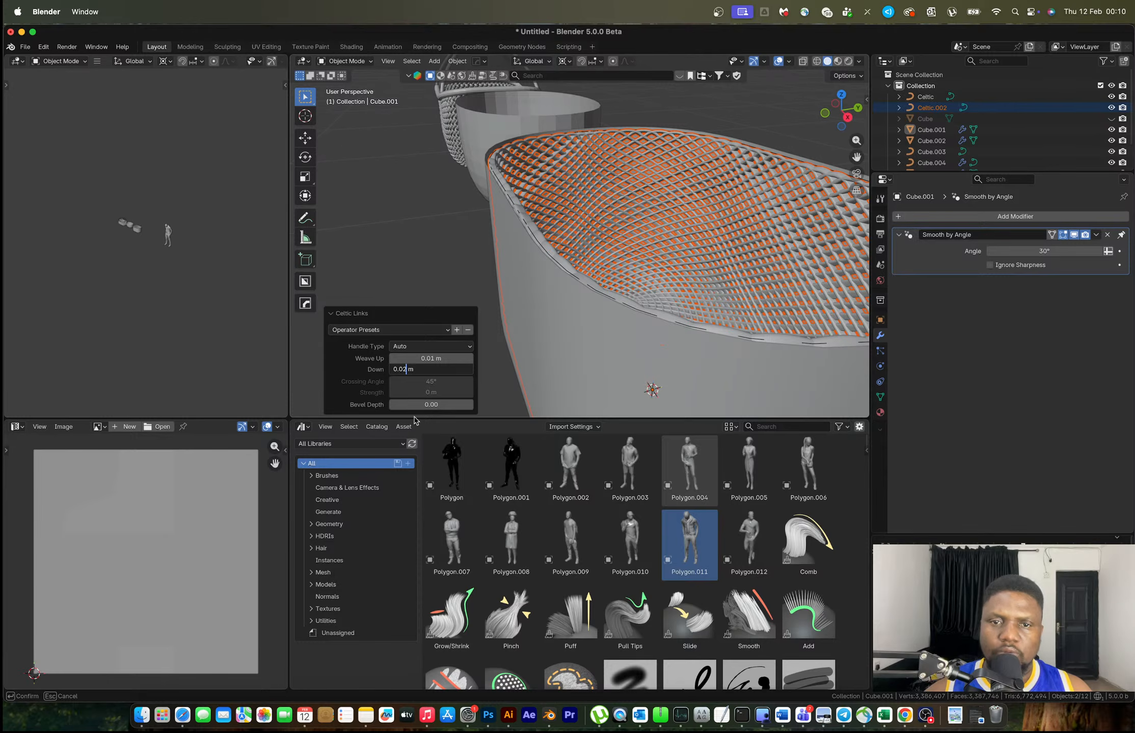
key("Return")
middle_click_drag(597, 192, 519, 178)
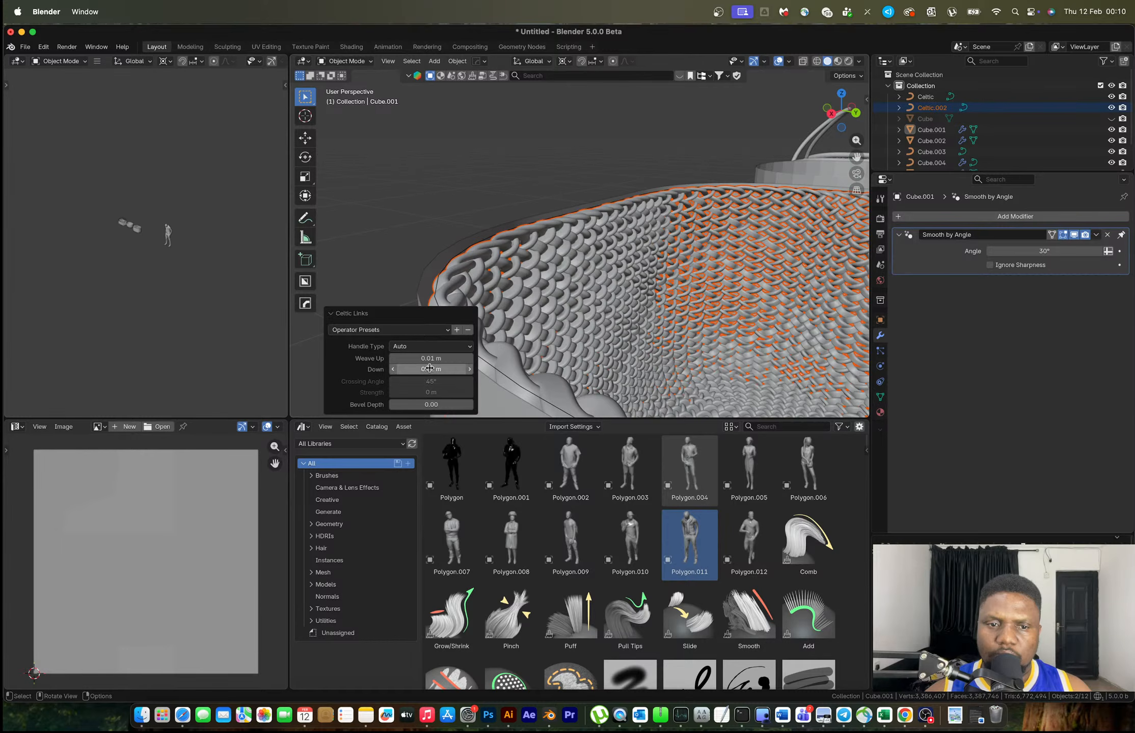
Try bevel depth 0.001, then settle on 0.005 for thicker links
left_click(437, 405)
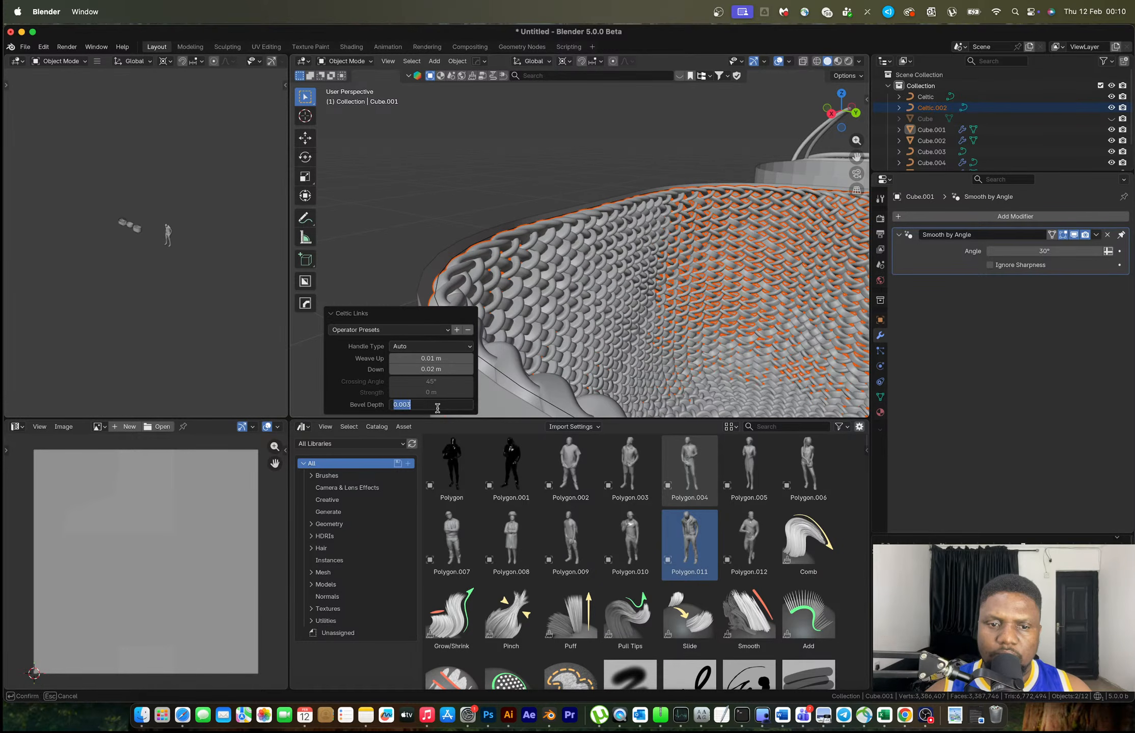
left_click(413, 406)
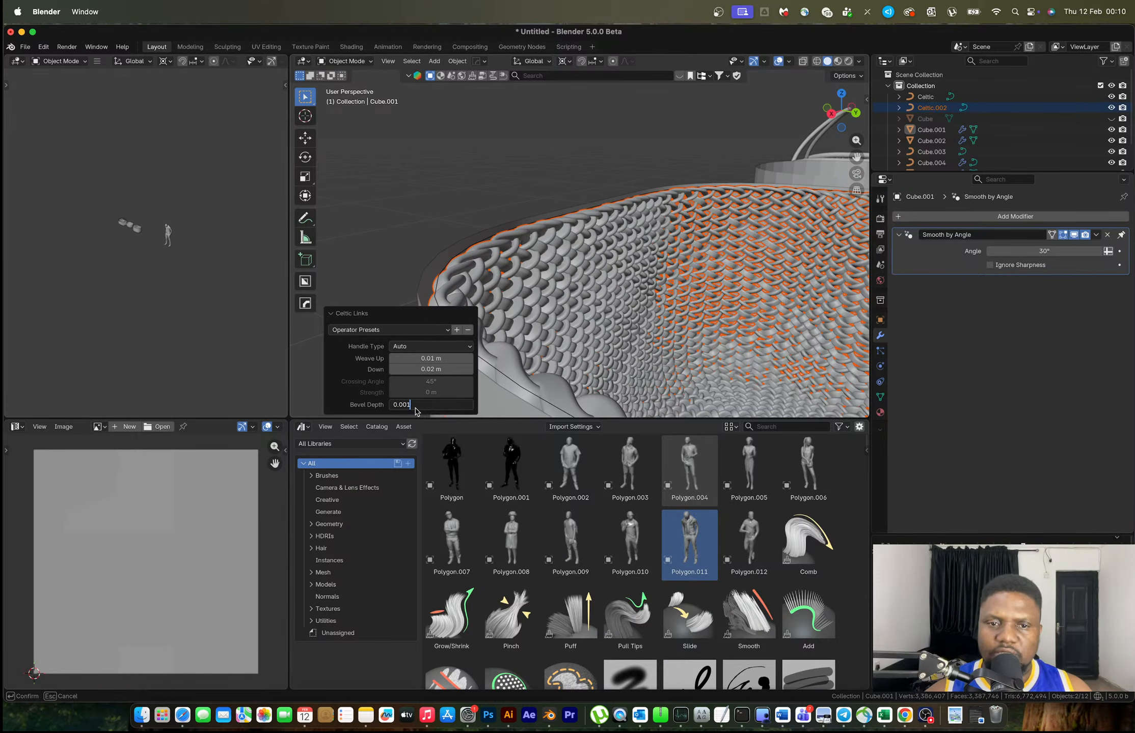
type("1")
key("Return")
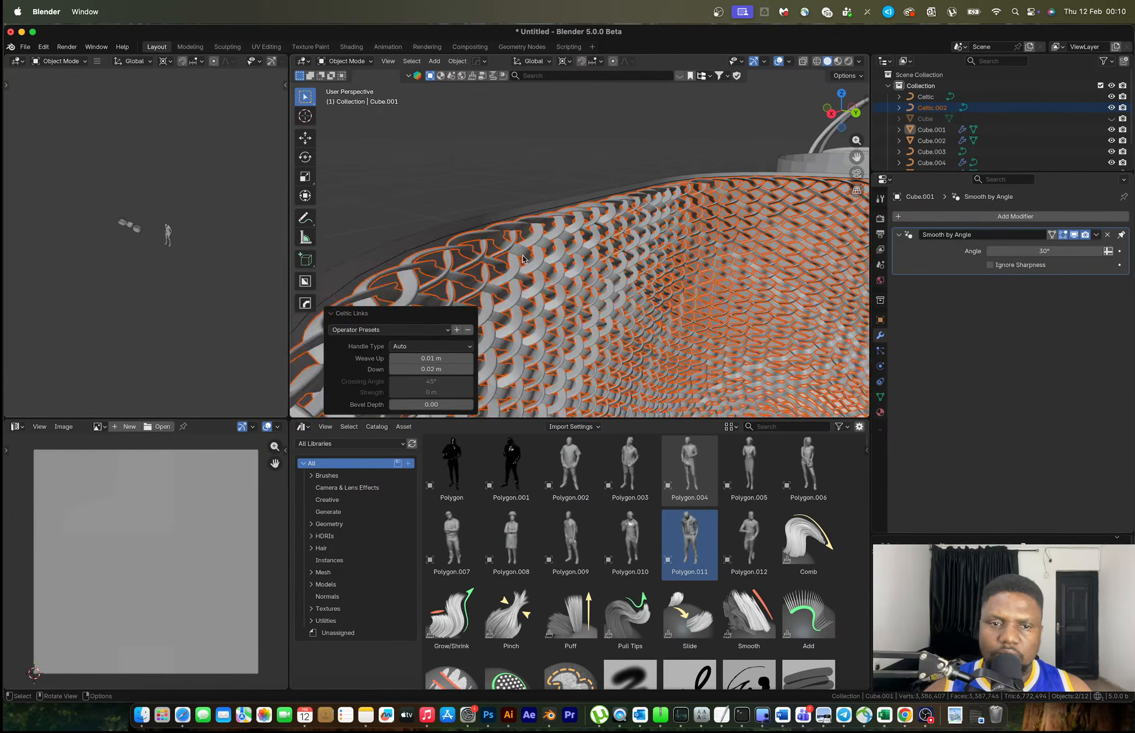
left_click(431, 404)
left_click(424, 405)
key("BackSpace")
type("5")
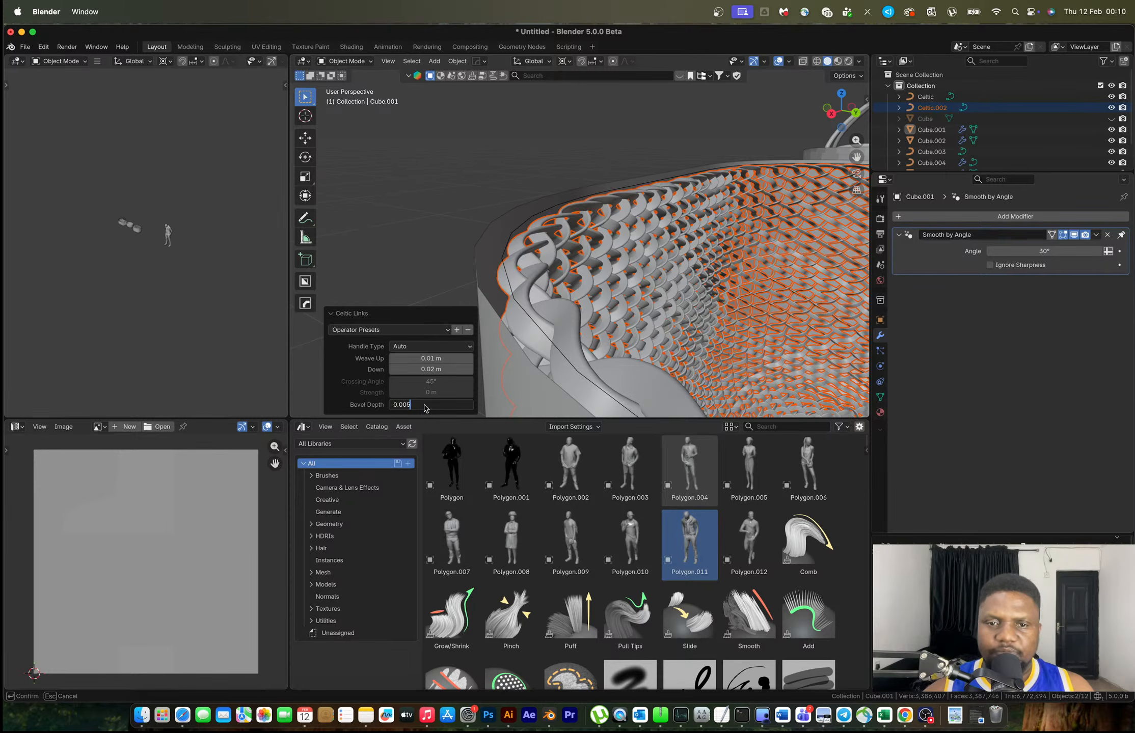
key("Return")
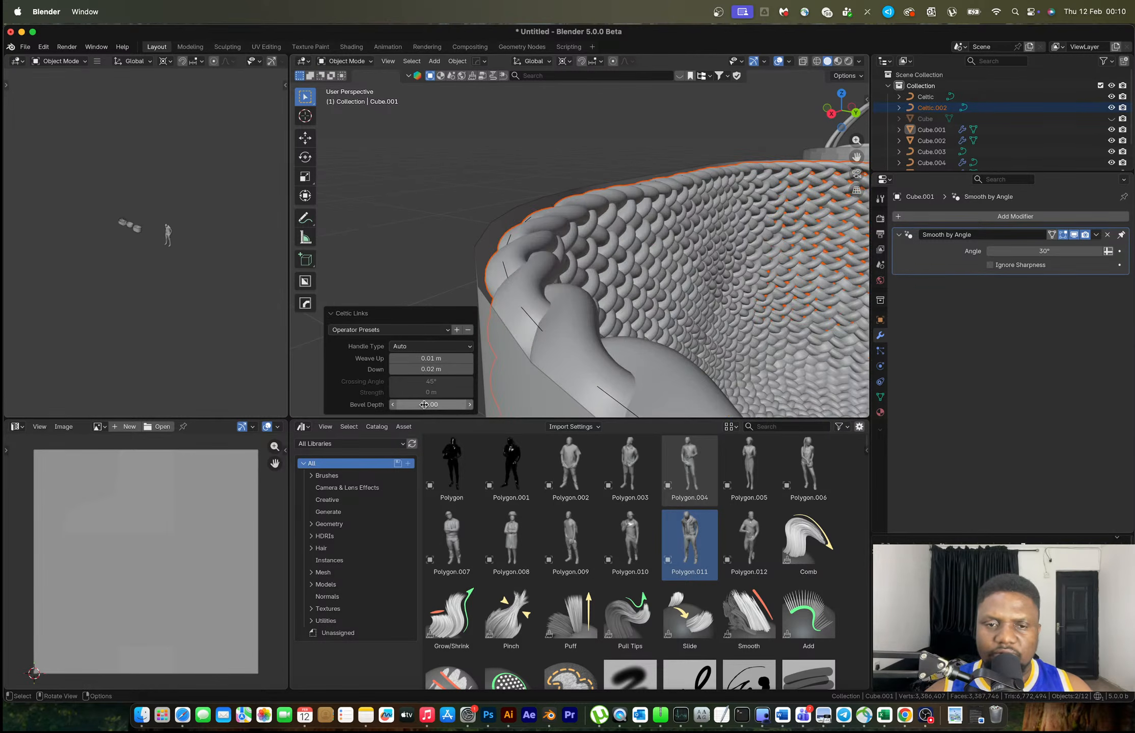
scroll(569, 316, "down", 5)
middle_click_drag(591, 287, 678, 354)
Hide the cup mesh Cube.001 and select the woven basket Celtic.002
left_click(632, 291)
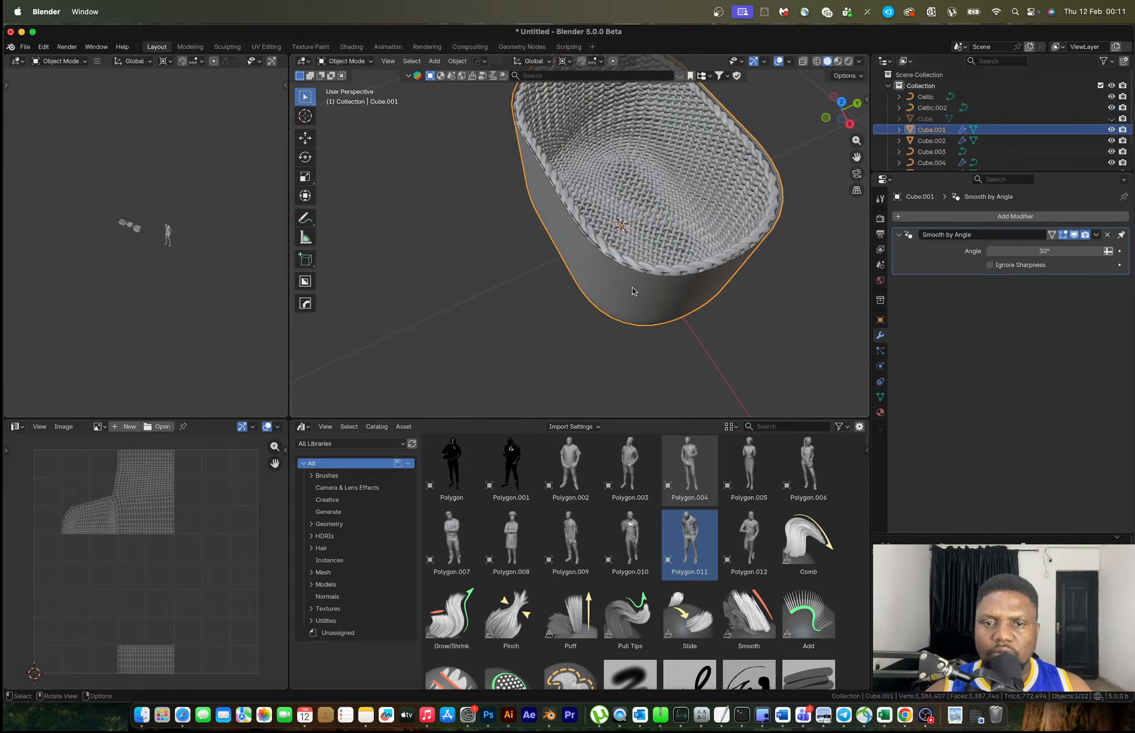
key("h")
middle_click_drag(632, 291, 688, 190)
scroll(570, 280, "up", 3)
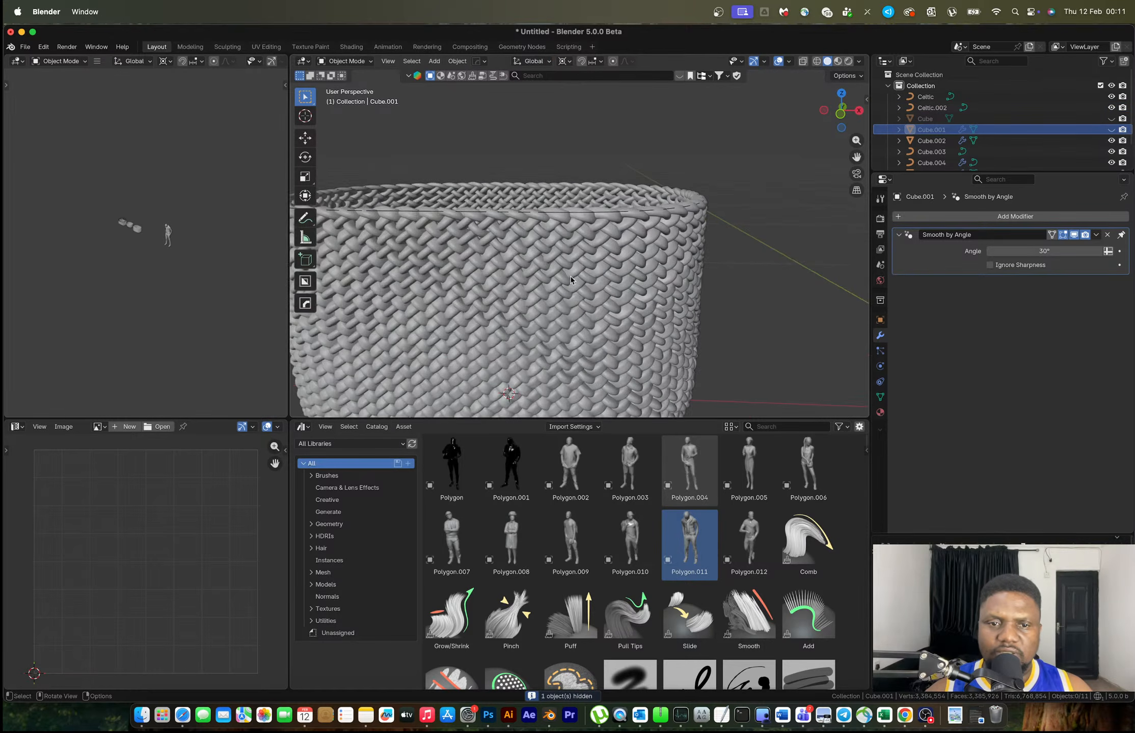
left_click(570, 281)
middle_click_drag(570, 280, 560, 266)
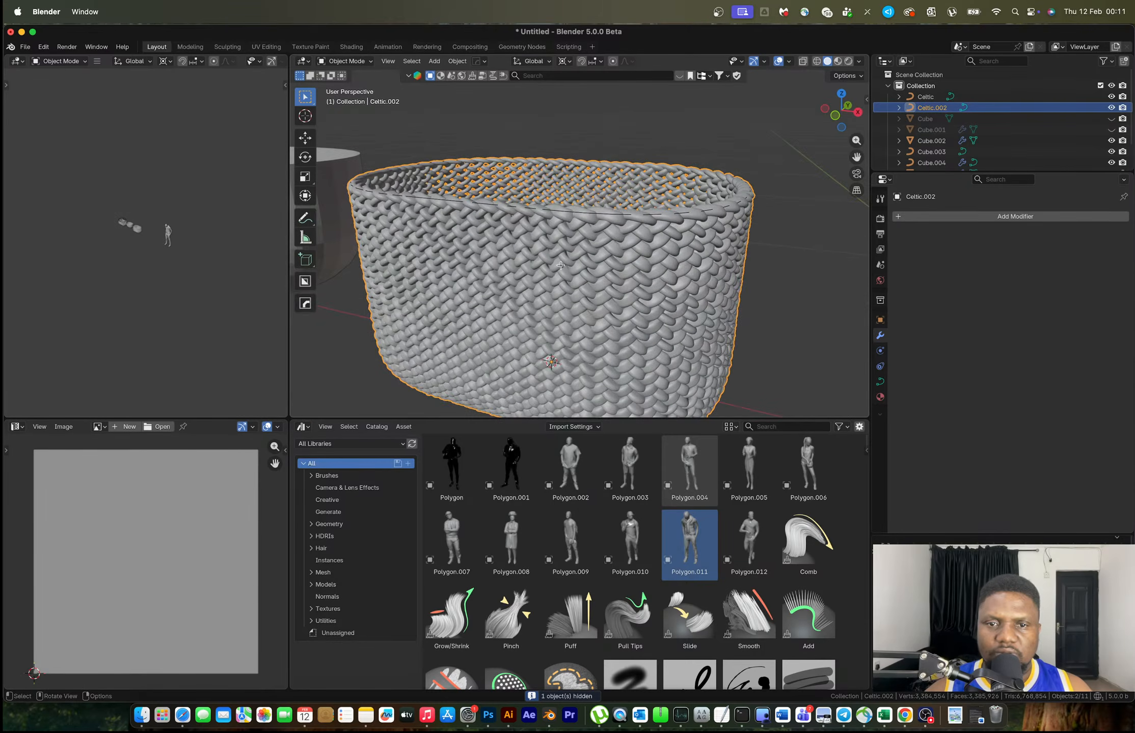
key("Tab")
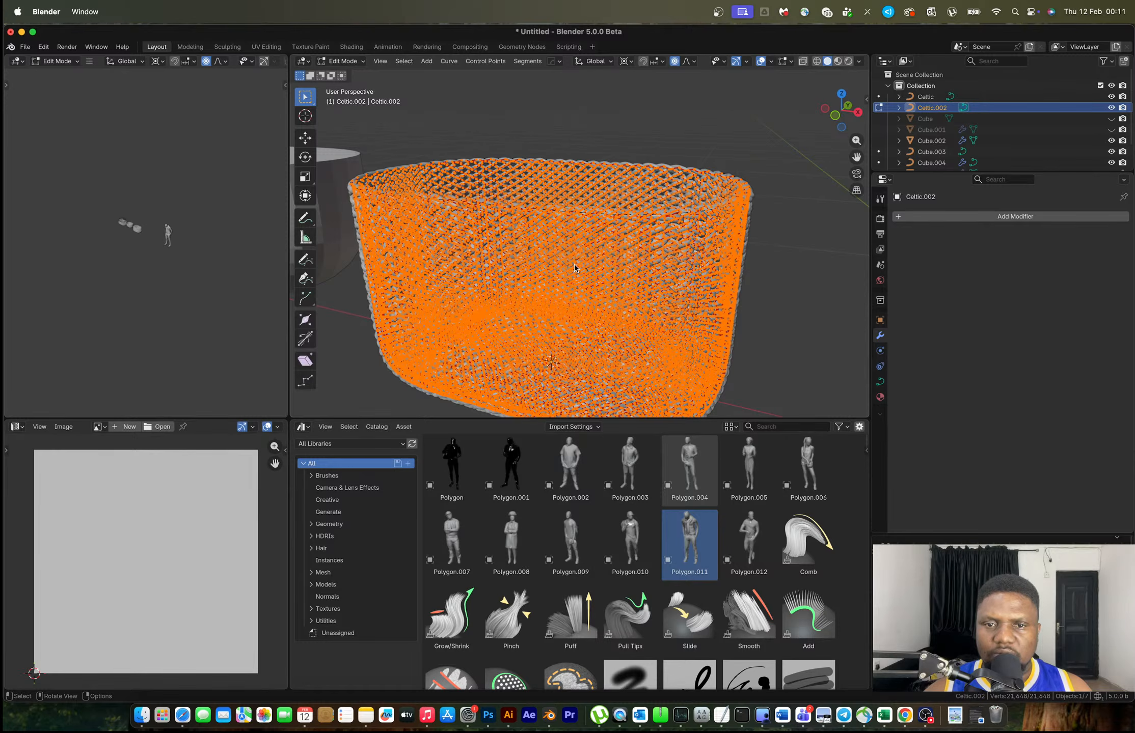
key("Tab")
Set the weave curve's bevel depth to 0.003 m
left_click(880, 382)
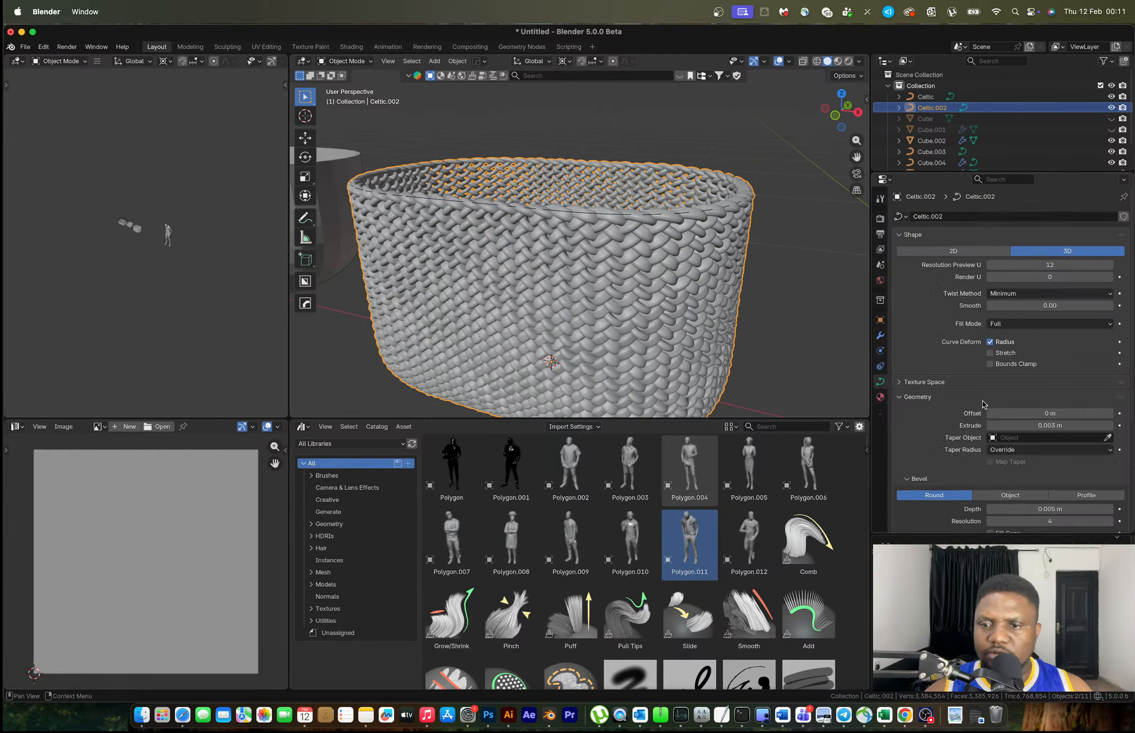
scroll(990, 410, "down", 6)
left_click(1016, 400)
left_click(1006, 399)
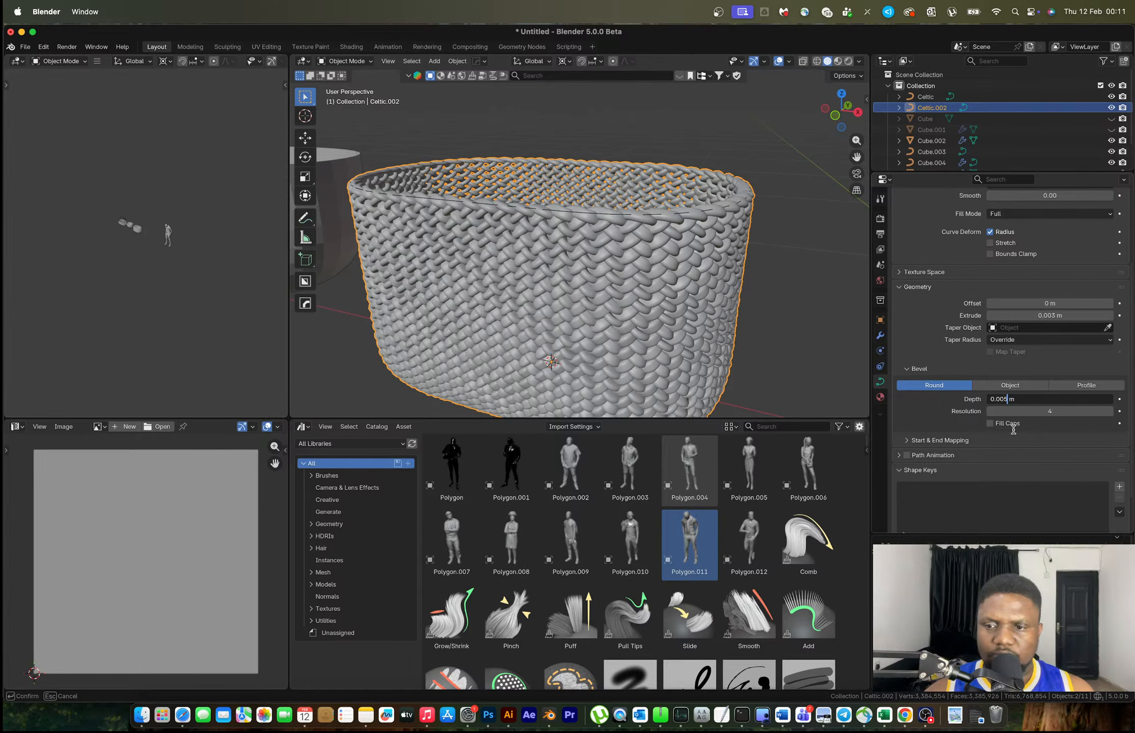
key("BackSpace")
type("3")
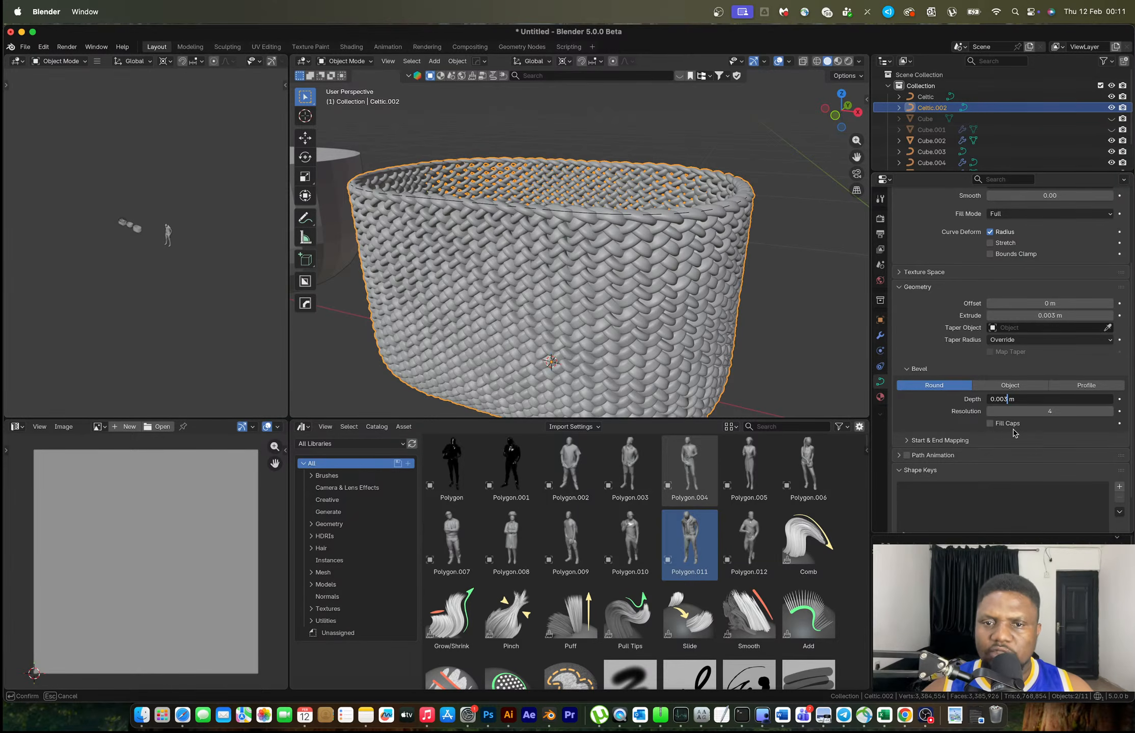
key("Return")
Try bevel resolution 12, then revert it to 4
left_click(1029, 411)
type("12")
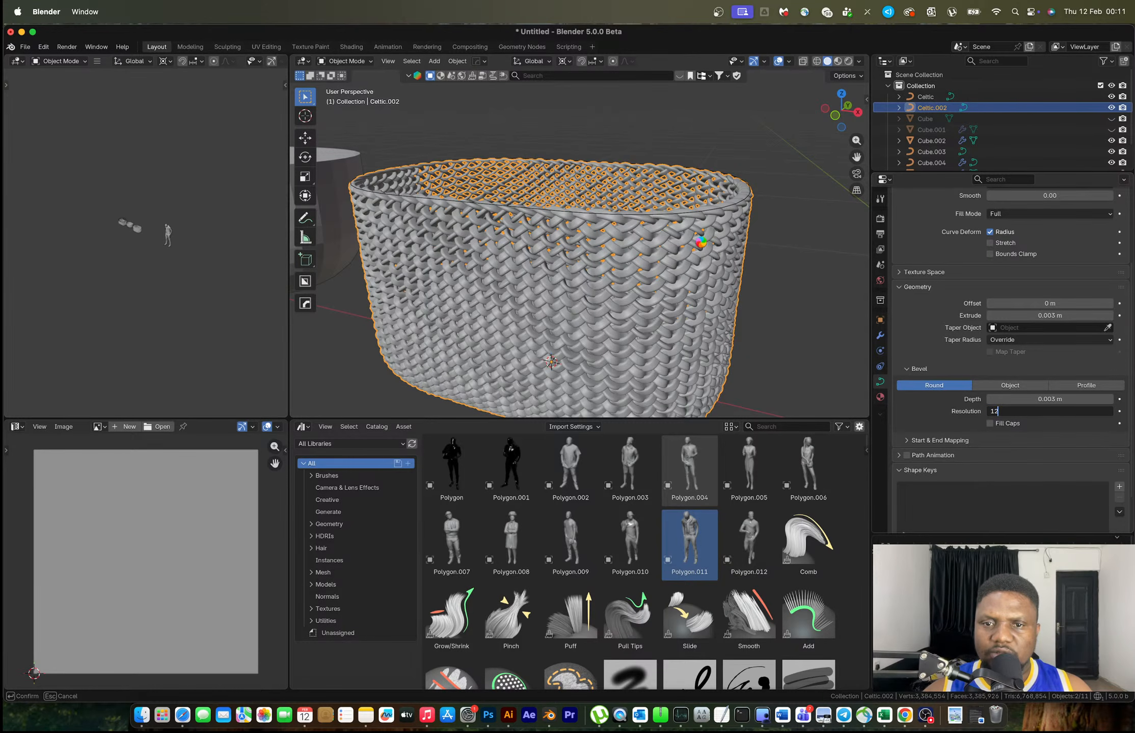
key("Return")
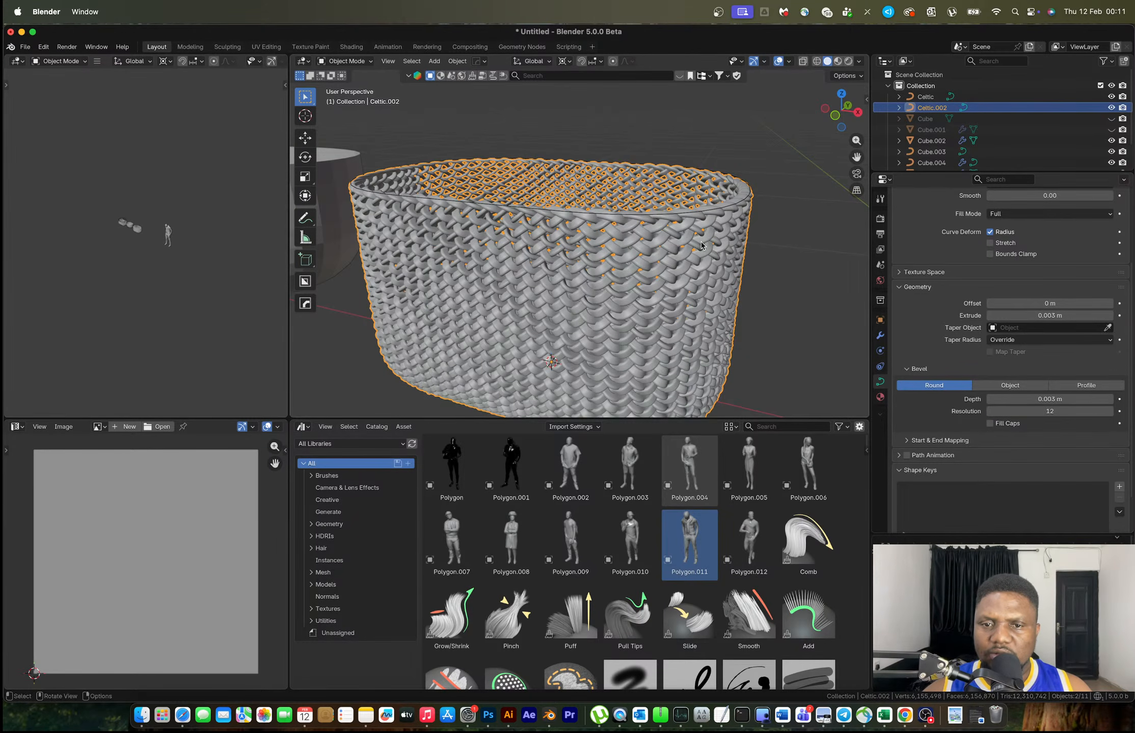
scroll(677, 247, "up", 5)
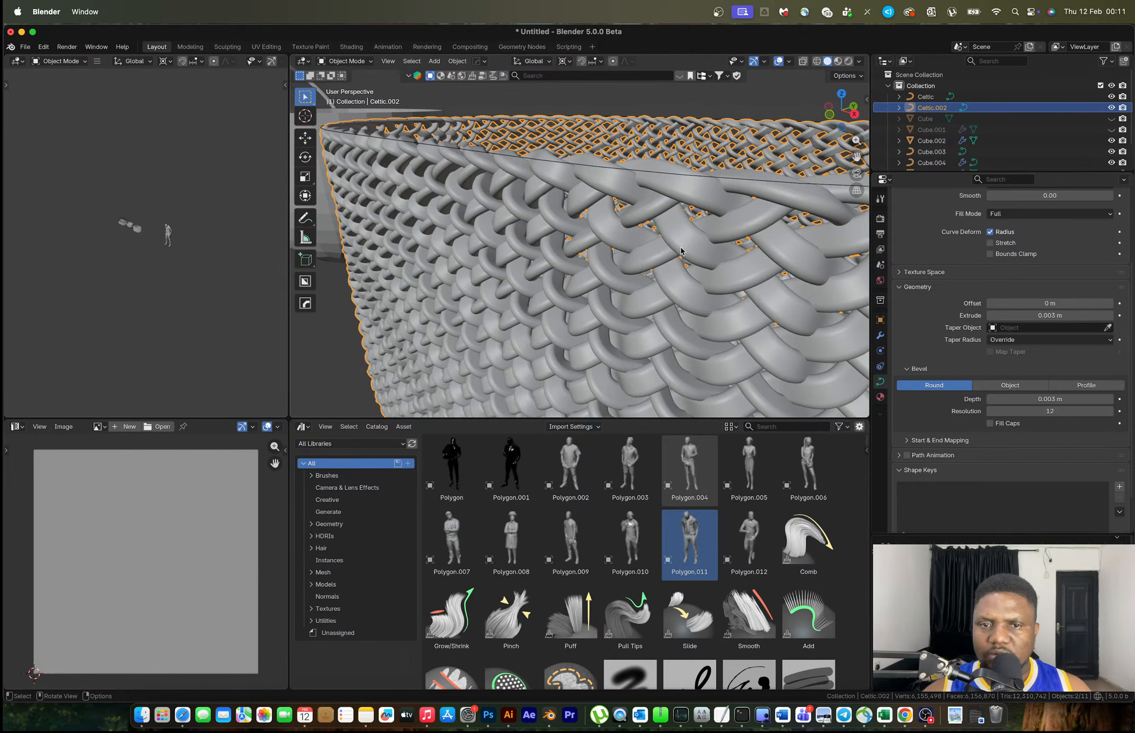
left_click(1038, 411)
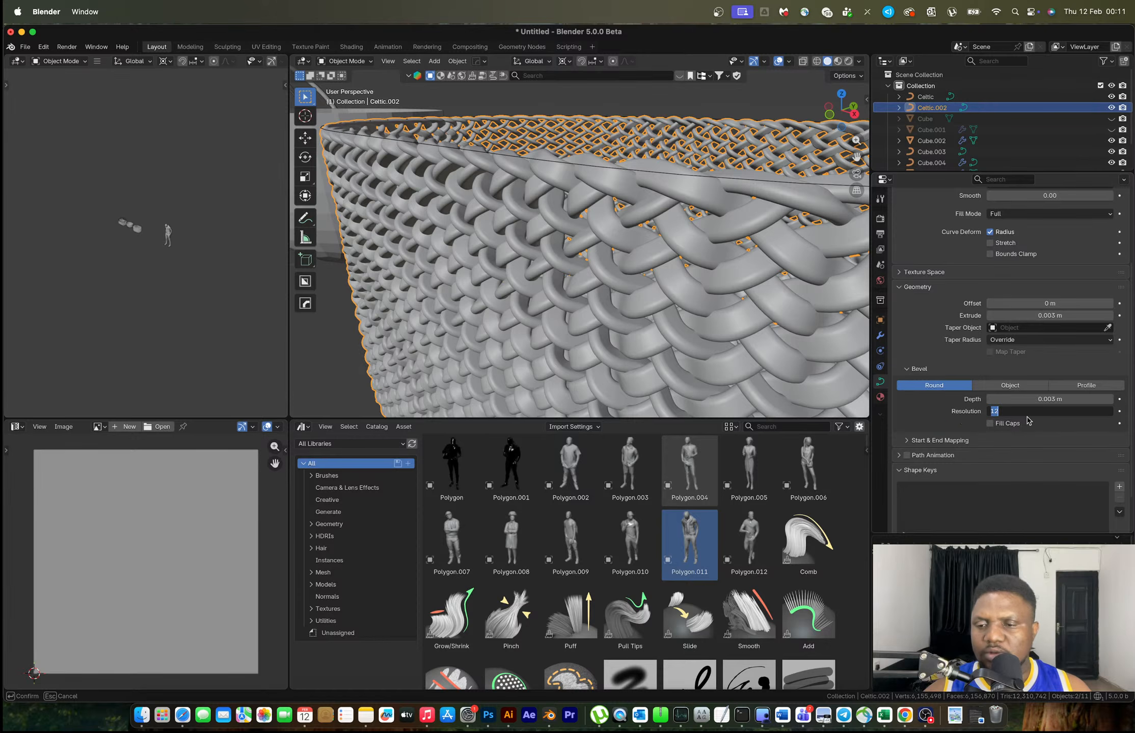
key("Return")
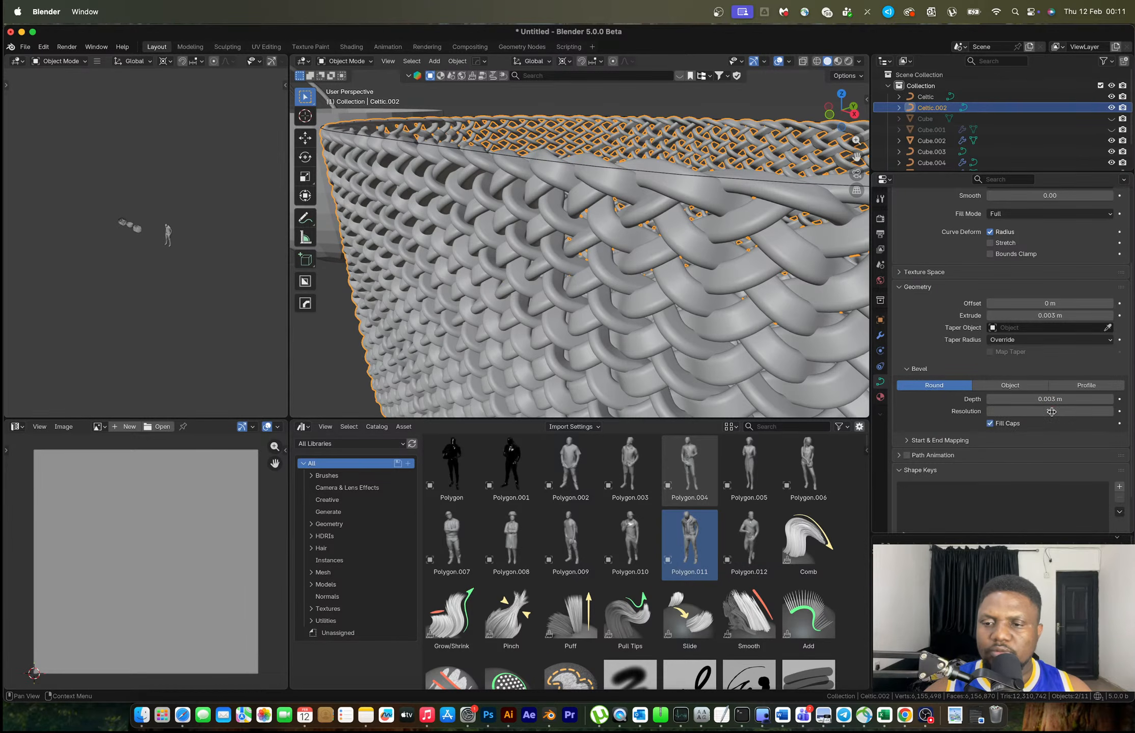
key("super+z")
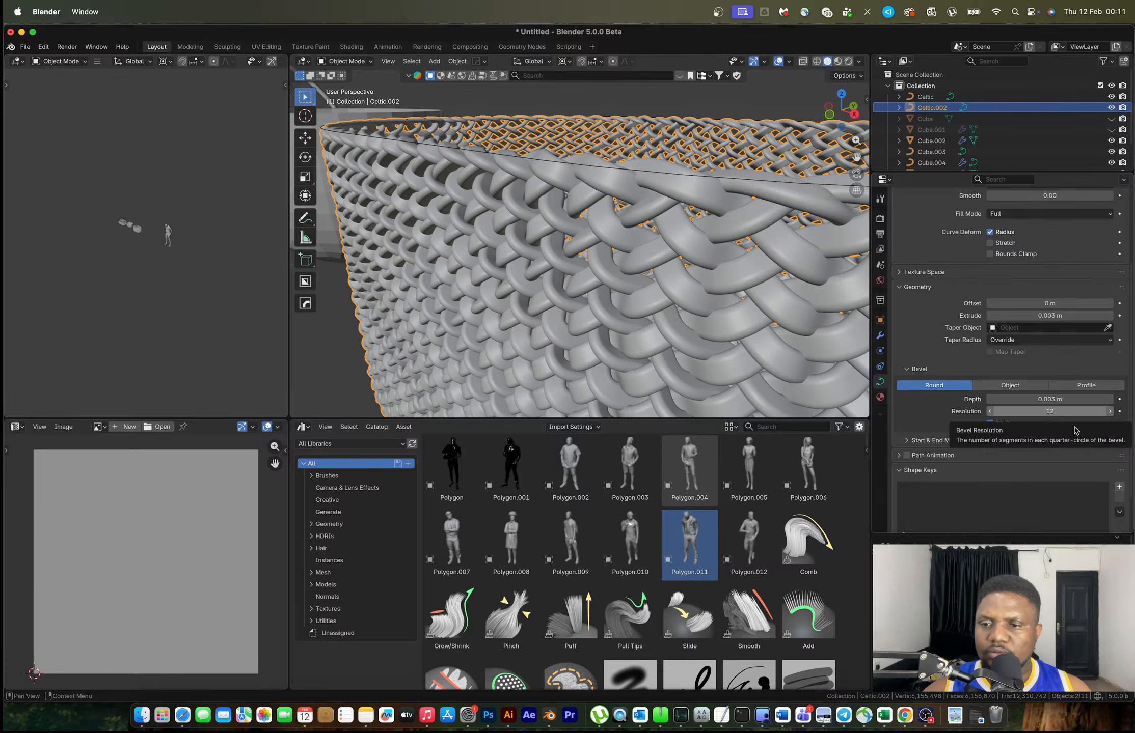
middle_click_drag(693, 273, 654, 259)
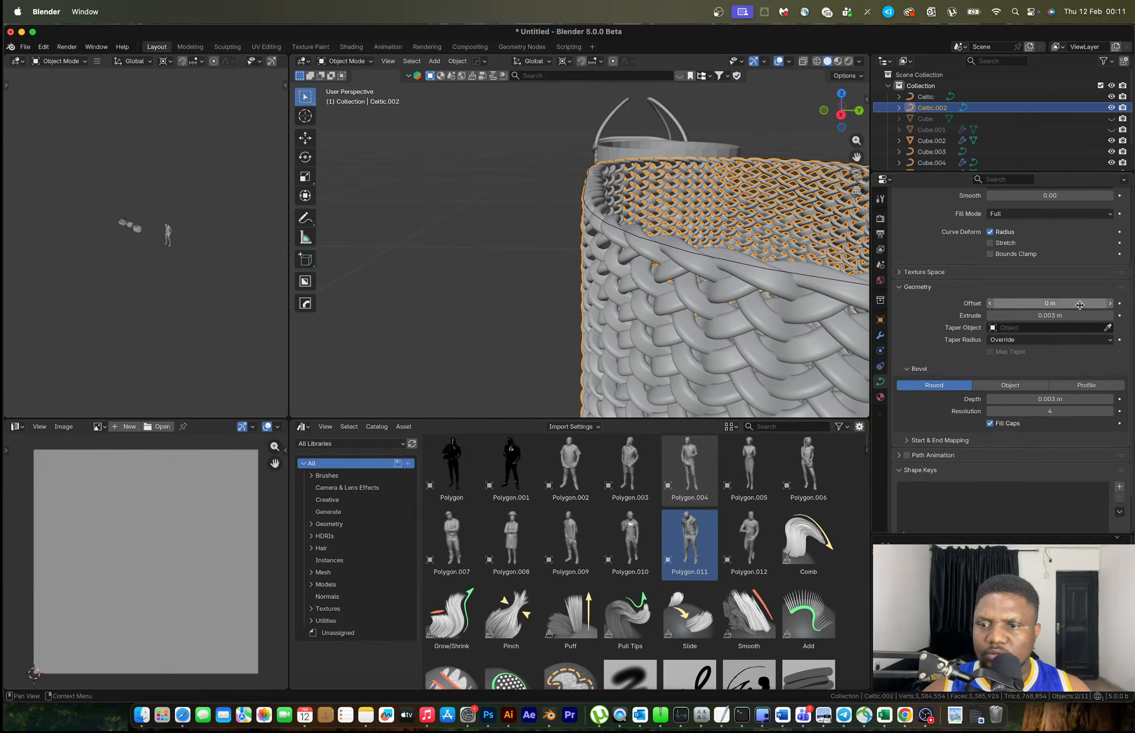
Set the curve extrude to 0.001 m after briefly trying 0.002 m
left_click(1063, 316)
left_click(1005, 315)
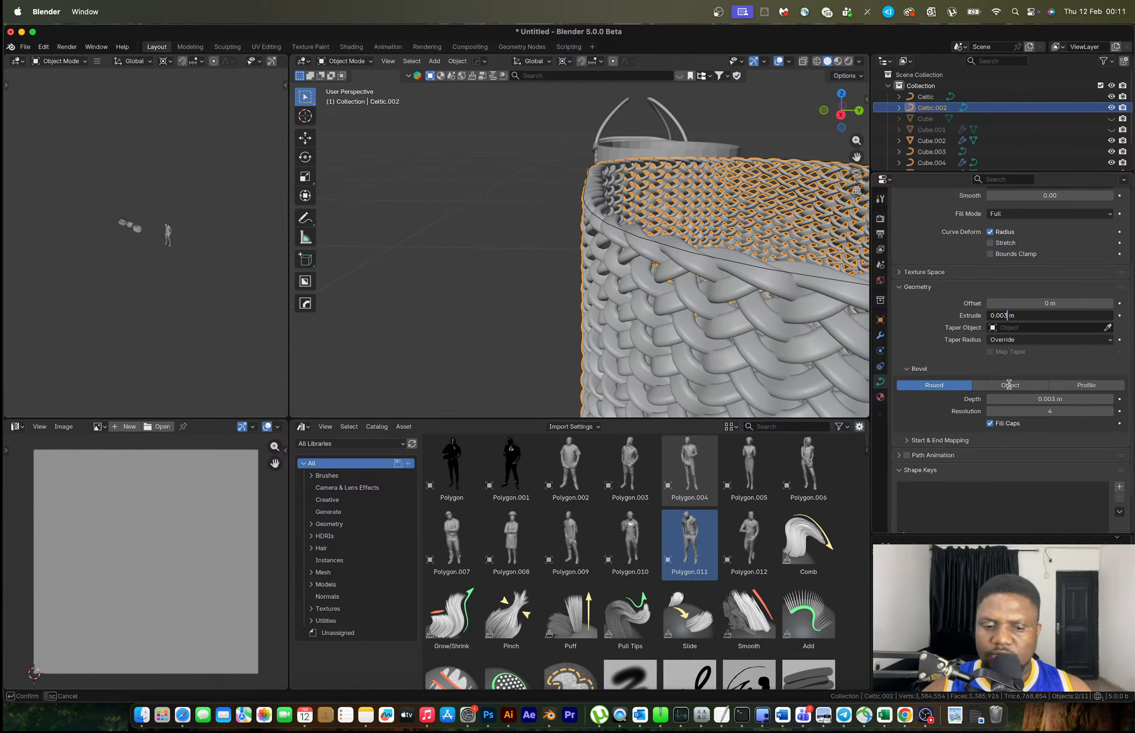
key("BackSpace")
type("2")
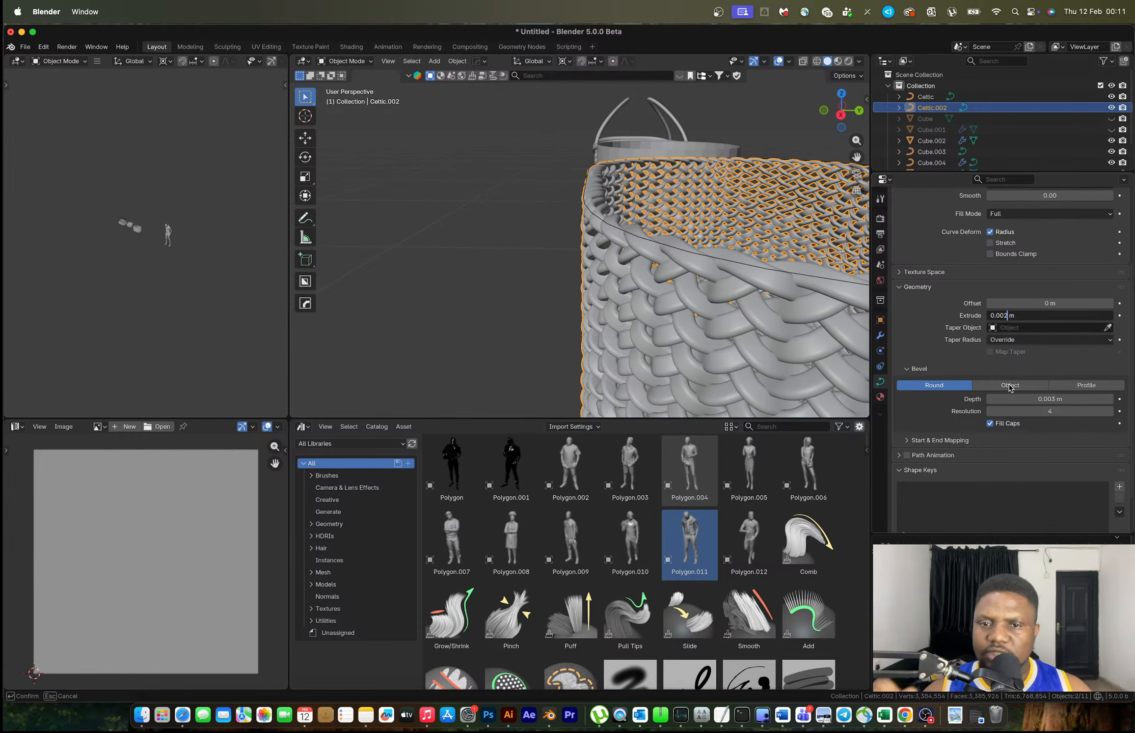
key("Return")
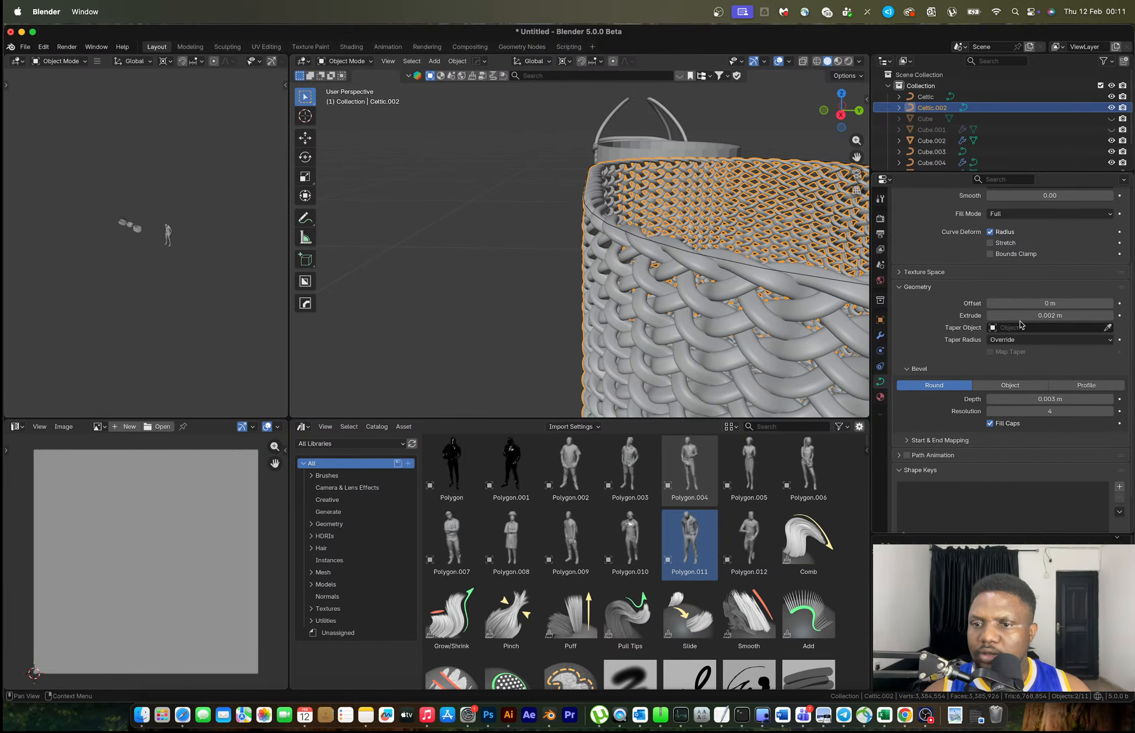
left_click(1020, 316)
left_click(1006, 315)
key("BackSpace")
type("1")
key("Return")
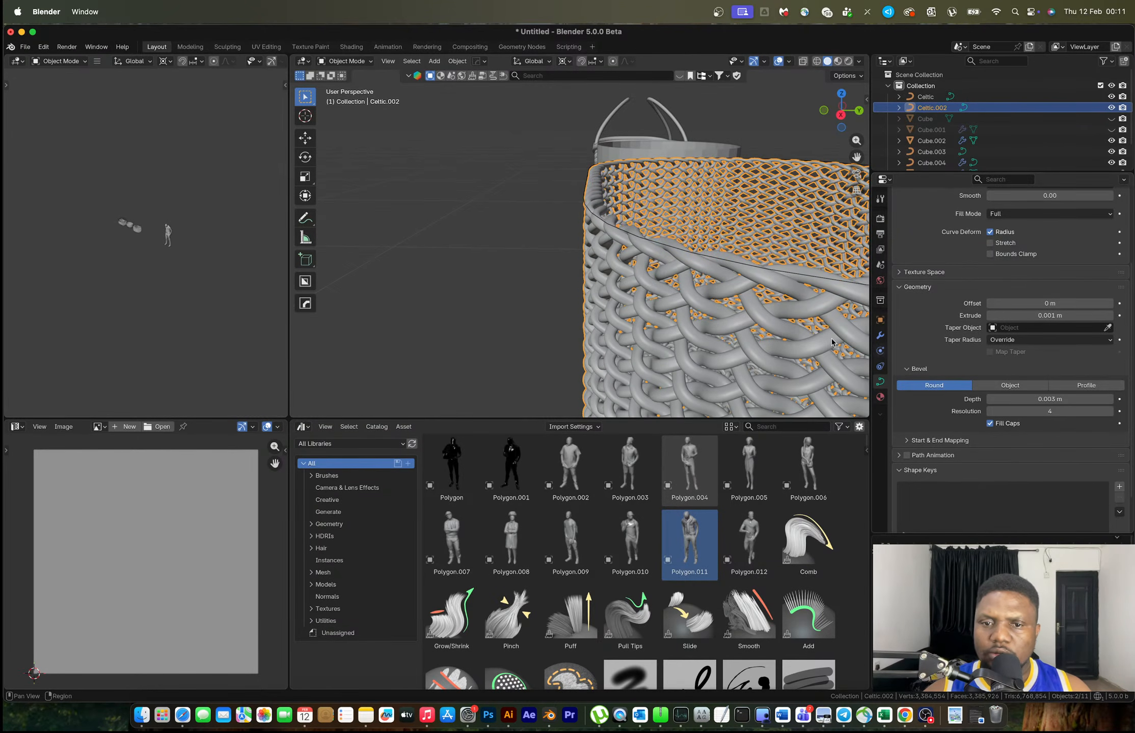
Clear the selection and select the basket mesh
scroll(627, 285, "down", 4)
middle_click_drag(627, 285, 754, 293)
left_click(755, 293)
scroll(611, 266, "up", 2)
middle_click_drag(610, 264, 787, 301)
left_click(664, 231)
Scale the rim loop to 0.988 and raise it slightly along Z
key("s")
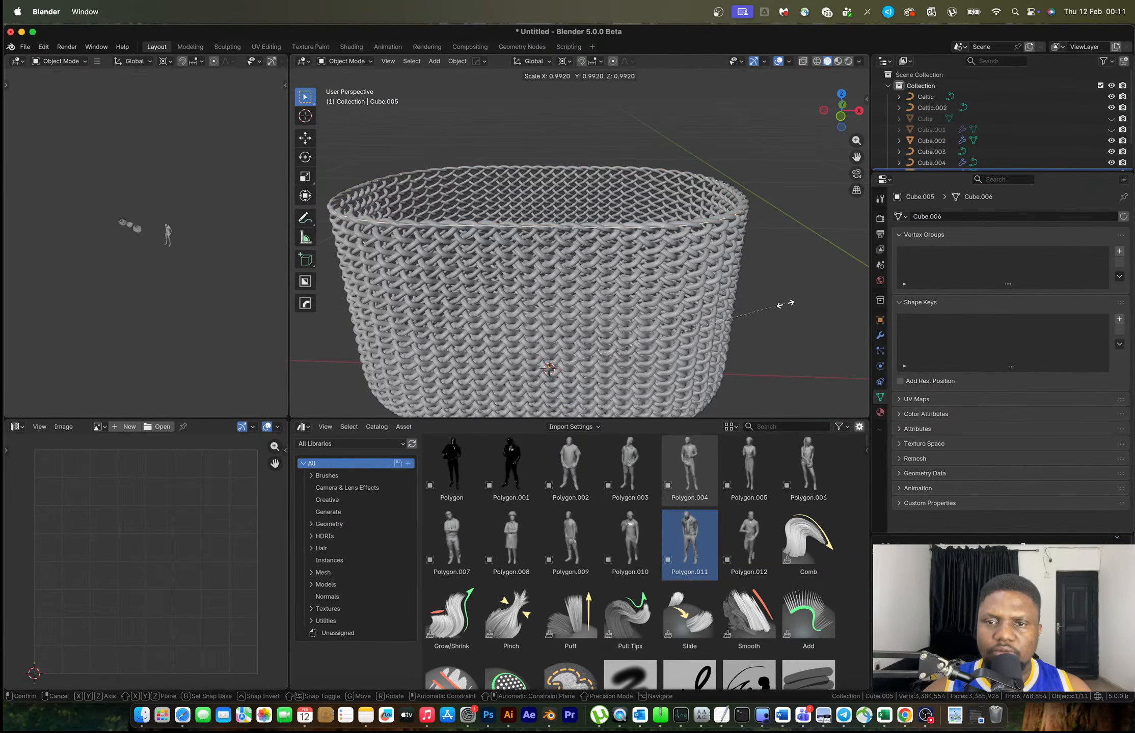
left_click(784, 303)
key("g")
key("z")
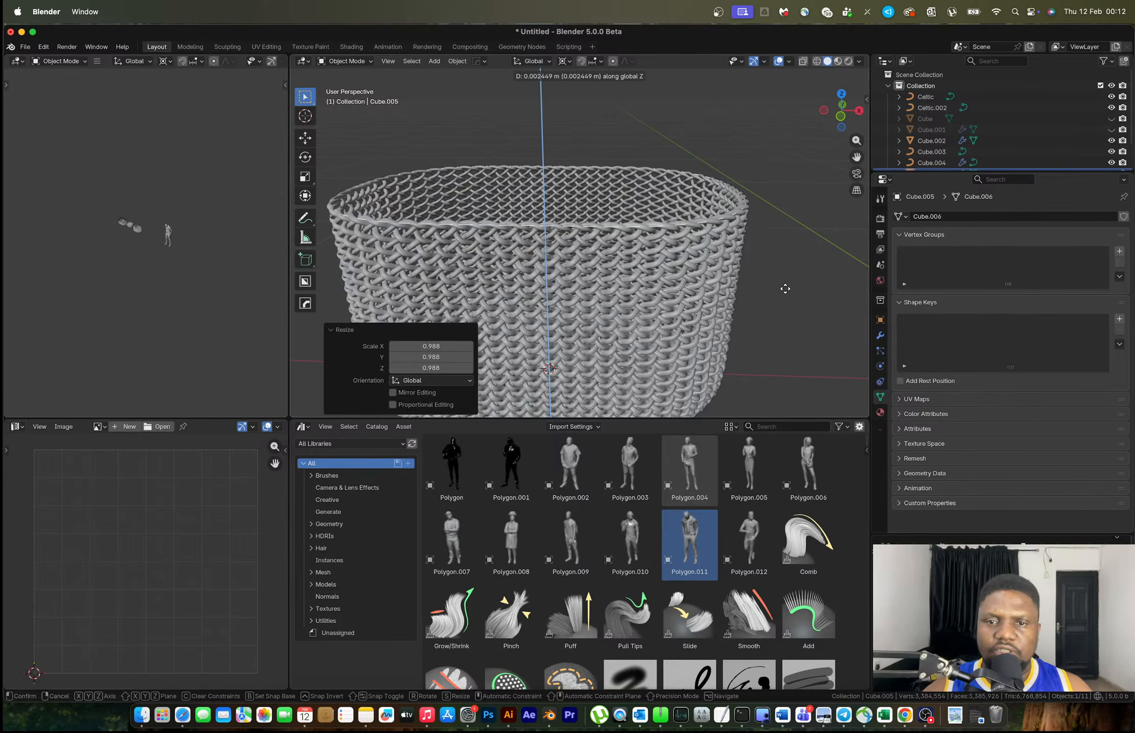
left_click(786, 283)
middle_click_drag(786, 284, 858, 290, "shift")
middle_click_drag(737, 278, 706, 264, "shift")
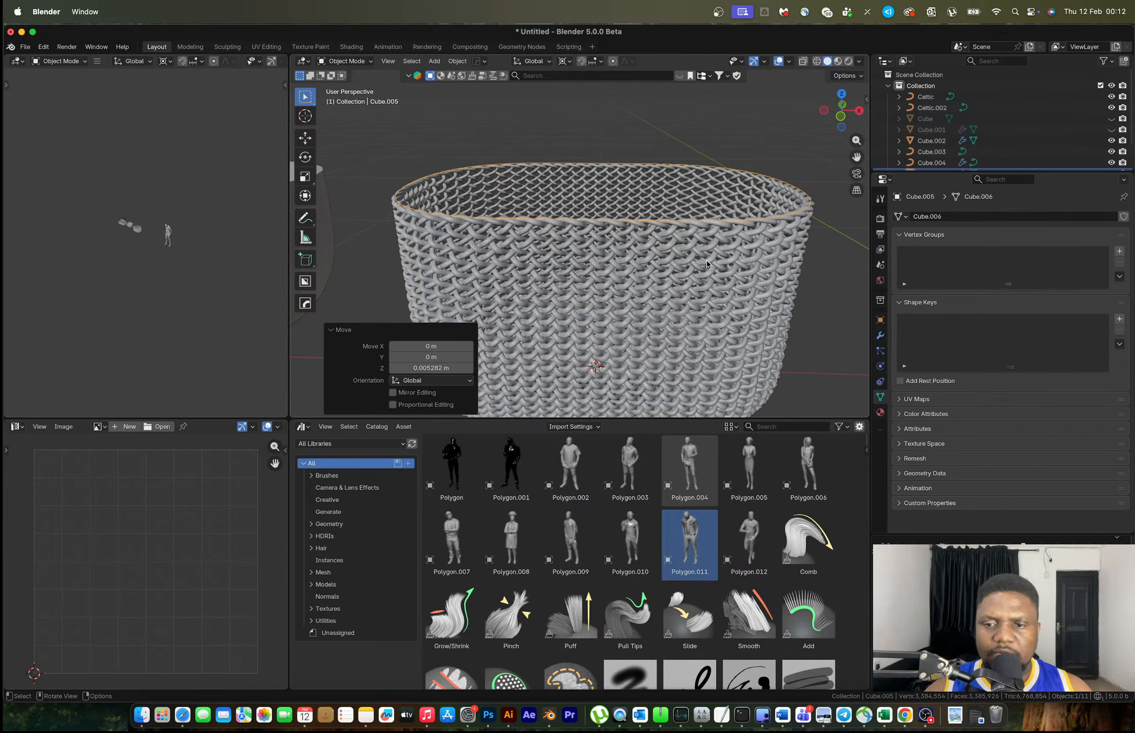
Convert the rim to a curve with a 0.014 m bevel depth
key("F3")
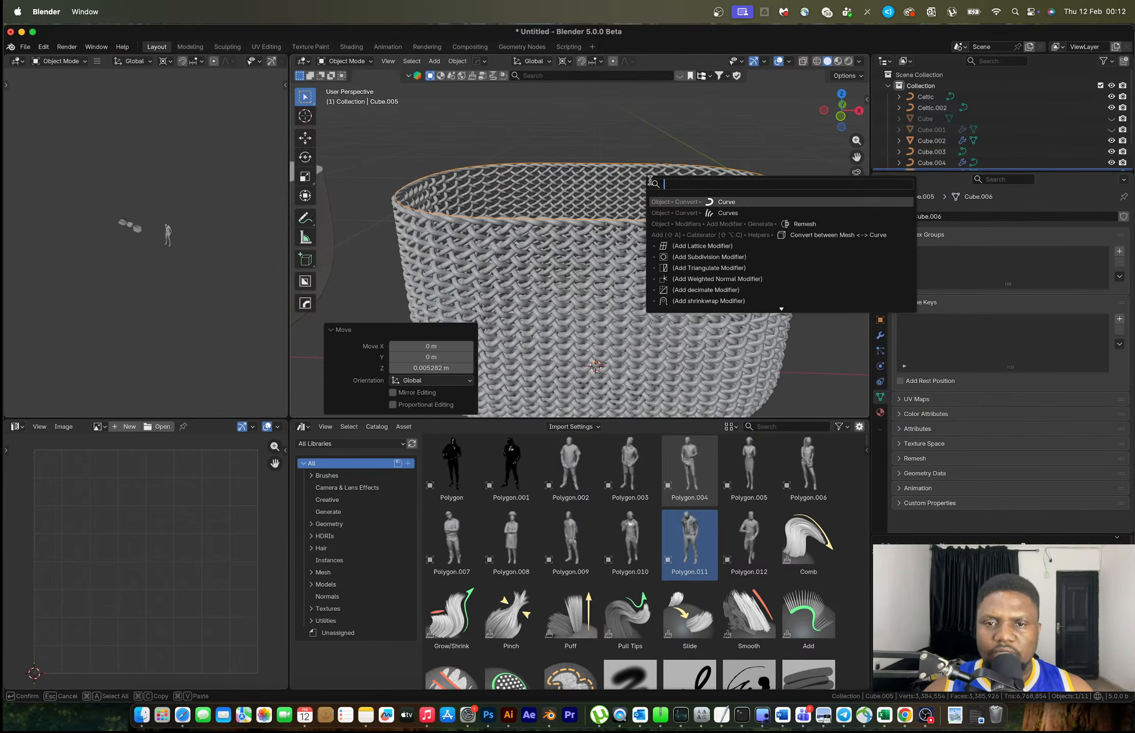
left_click(680, 204)
scroll(1010, 437, "down", 4)
left_click_drag(1050, 422, 1070, 421)
middle_click_drag(741, 278, 678, 257)
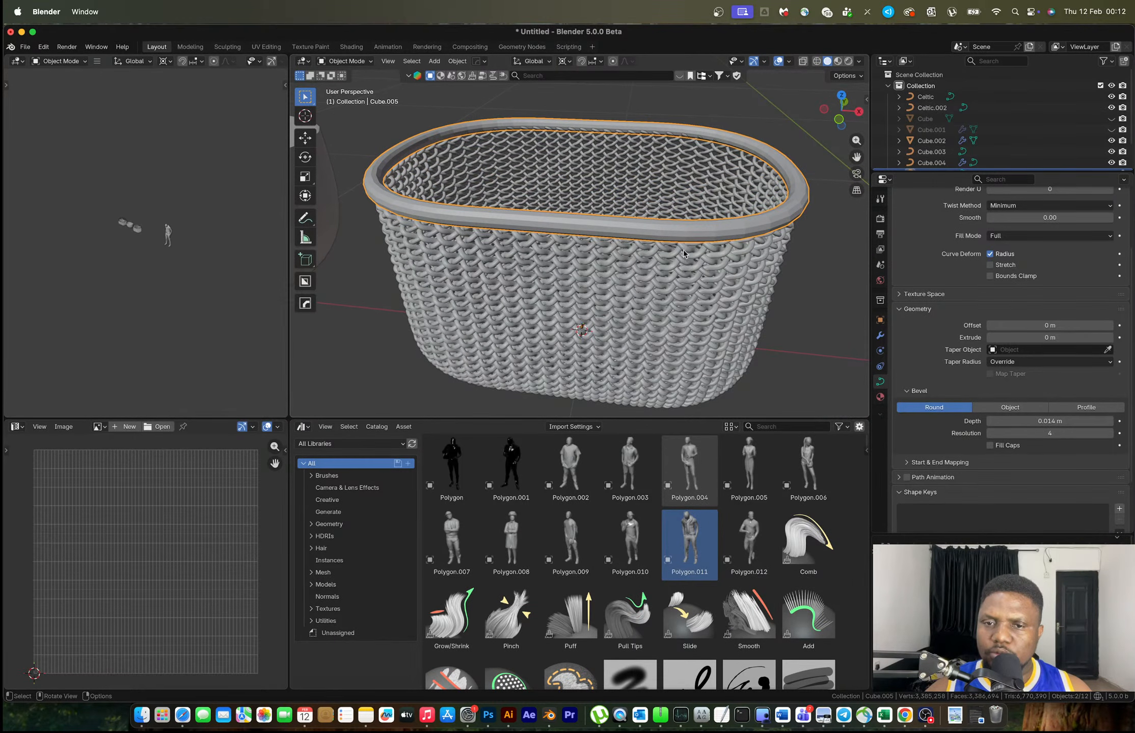
Apply Visual Geometry to Mesh to make the thick rim a mesh
key("ctrl+a")
left_click(672, 353)
key("Tab")
mouse_move(599, 237)
middle_mouse_down()
mouse_move(550, 243)
mouse_move(609, 248)
middle_mouse_up()
key("Tab")
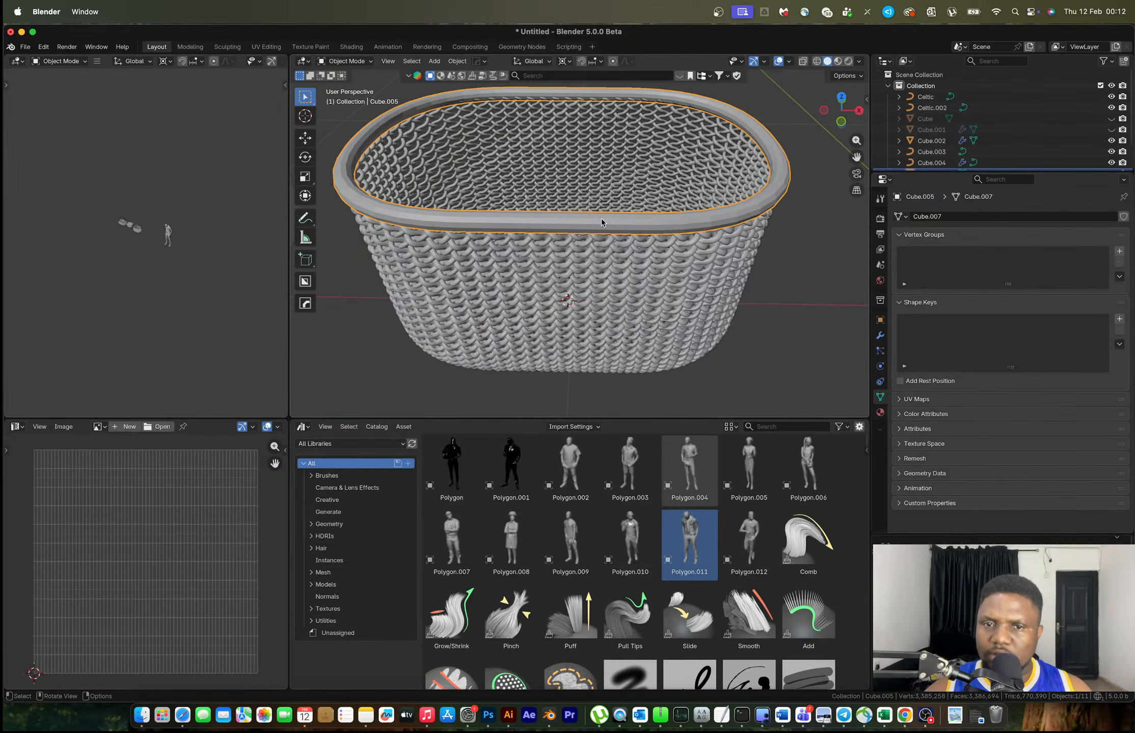
Add a Celtic Links curve around the rim with Weave Up 0.02 m
key("shift+a")
key("Escape")
key("shift+a")
mouse_move(599, 218)
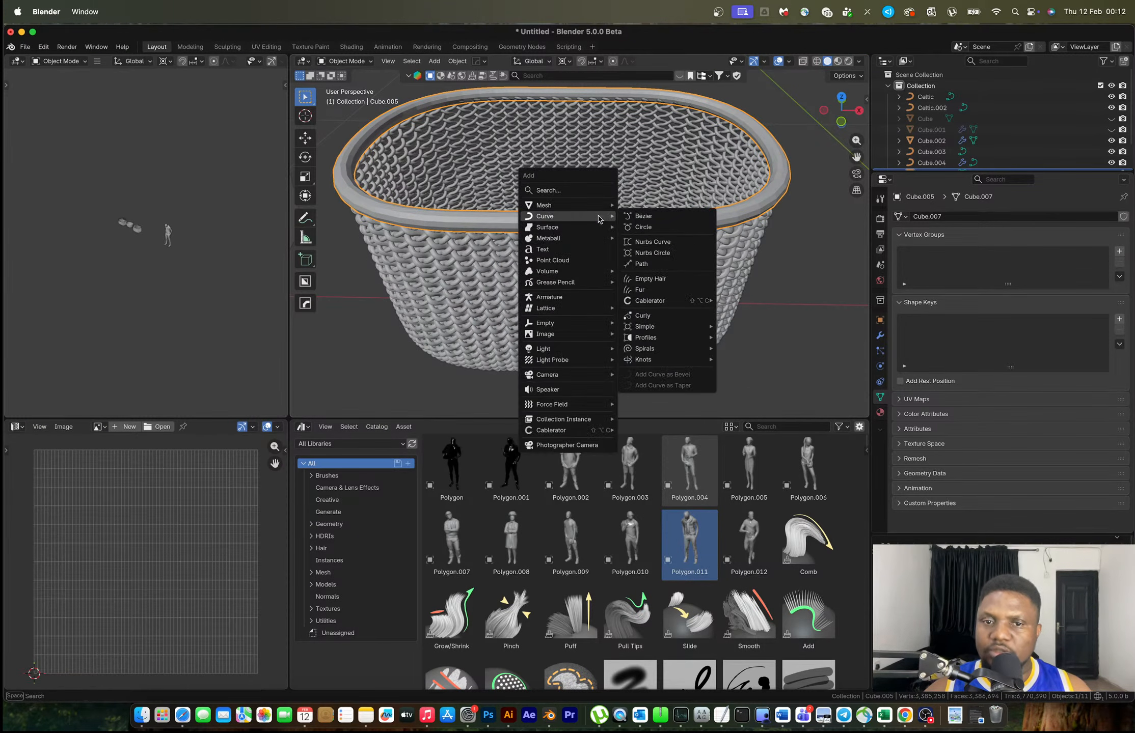
mouse_move(660, 360)
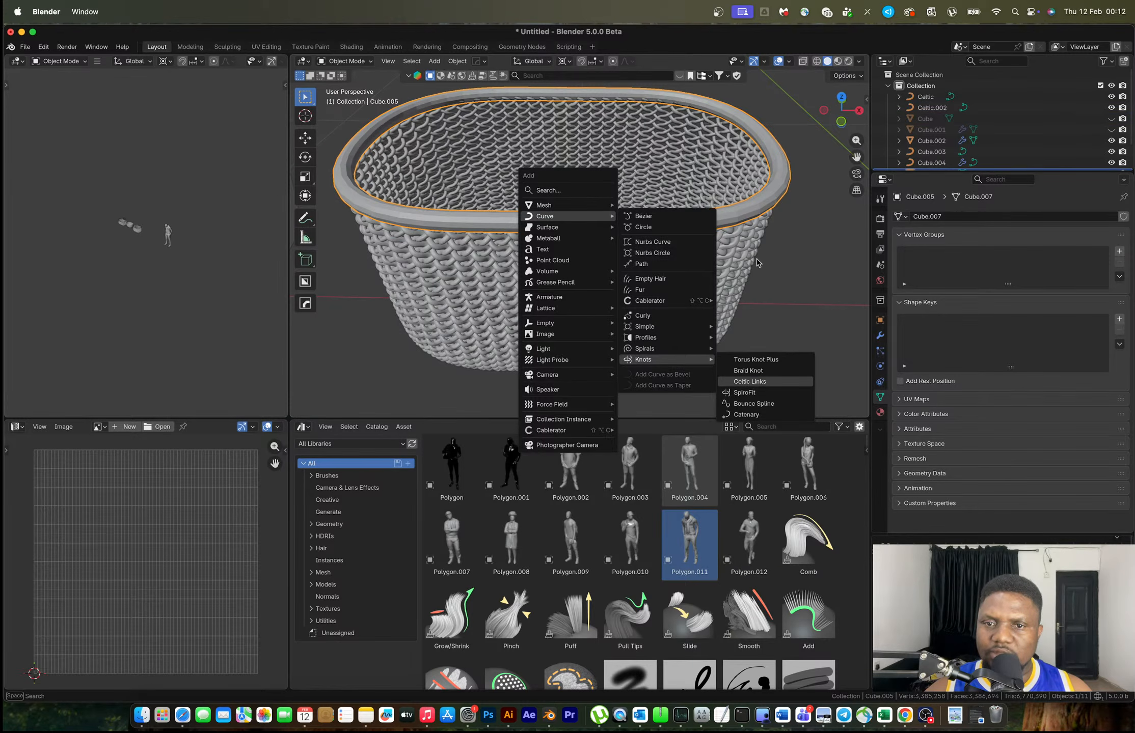
key("Return")
left_click(429, 358)
left_click(407, 359)
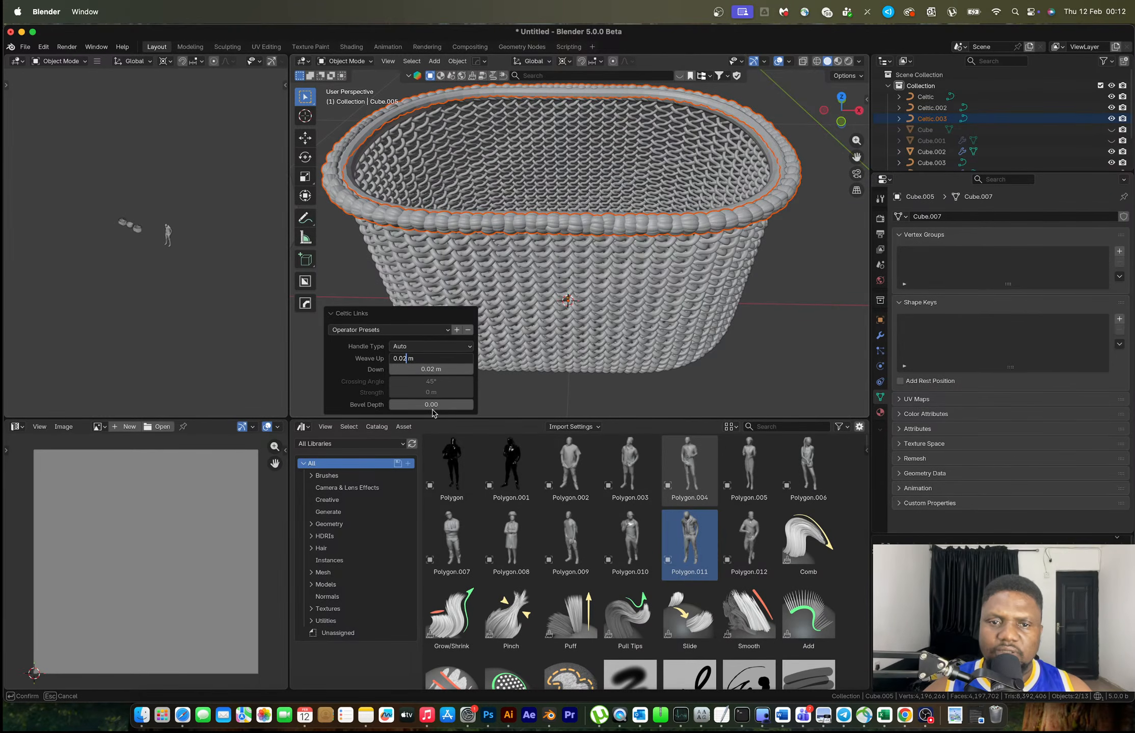
type("2")
key("Return")
Set Down to 0.02 m after briefly trying 0.03 m
left_click(431, 370)
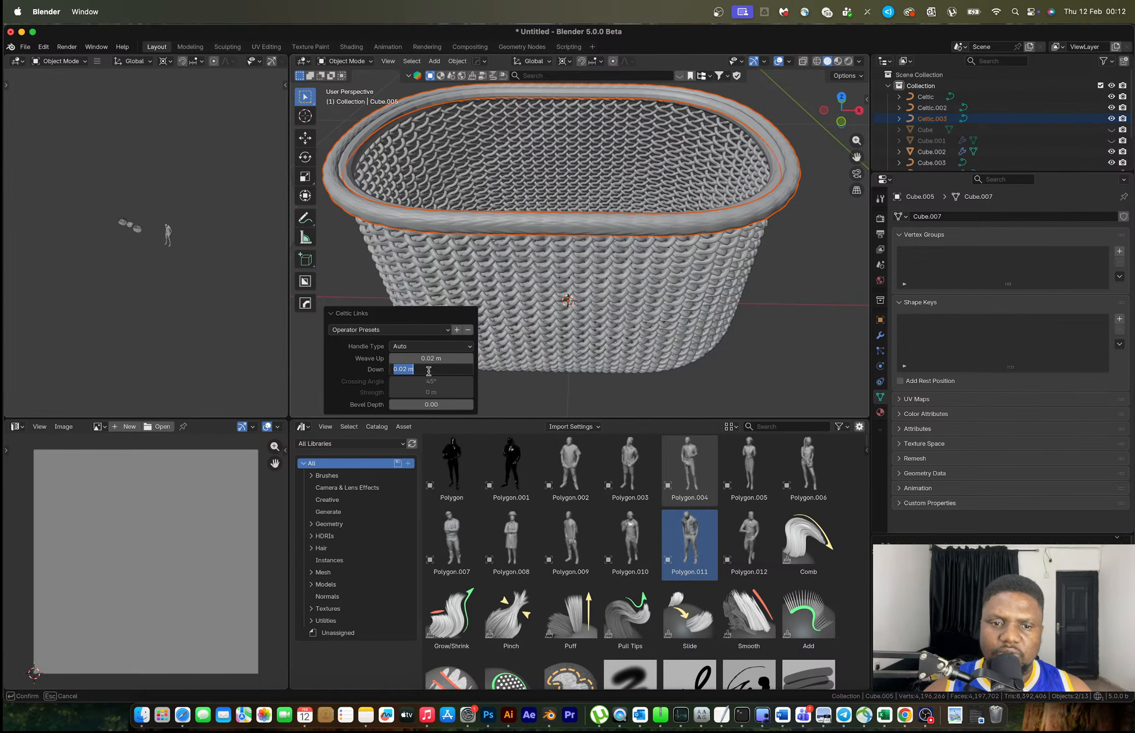
left_click_drag(408, 371, 405, 371)
key("BackSpace")
type("3")
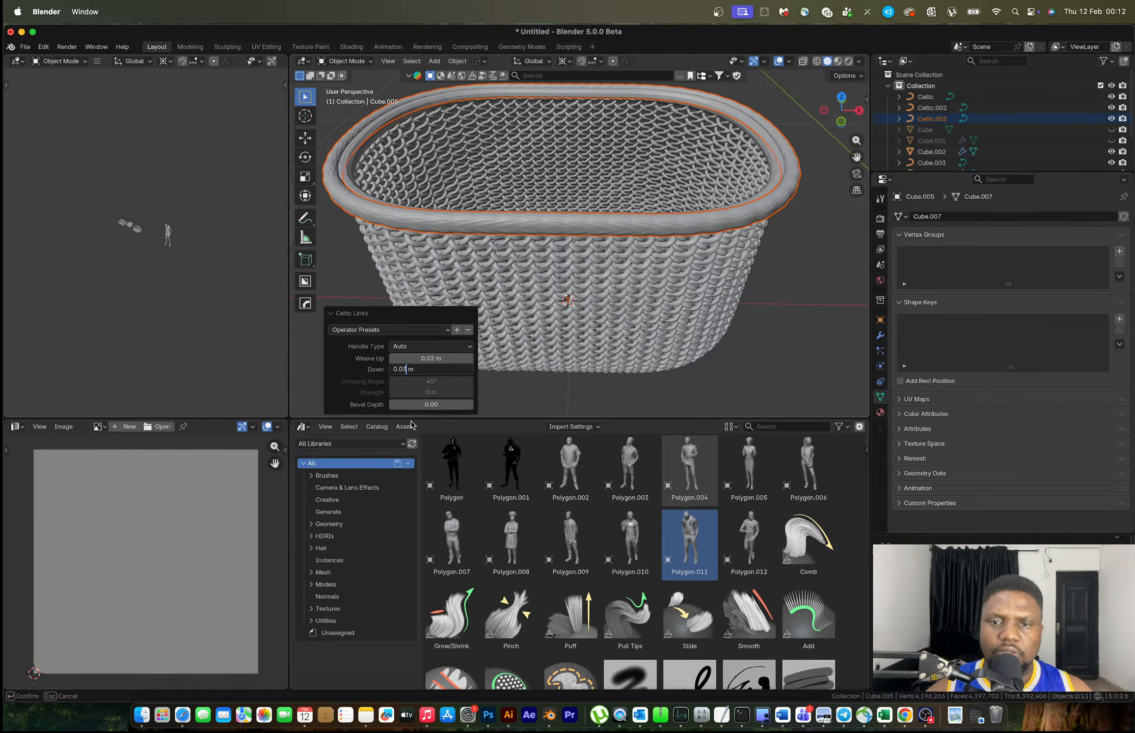
key("Return")
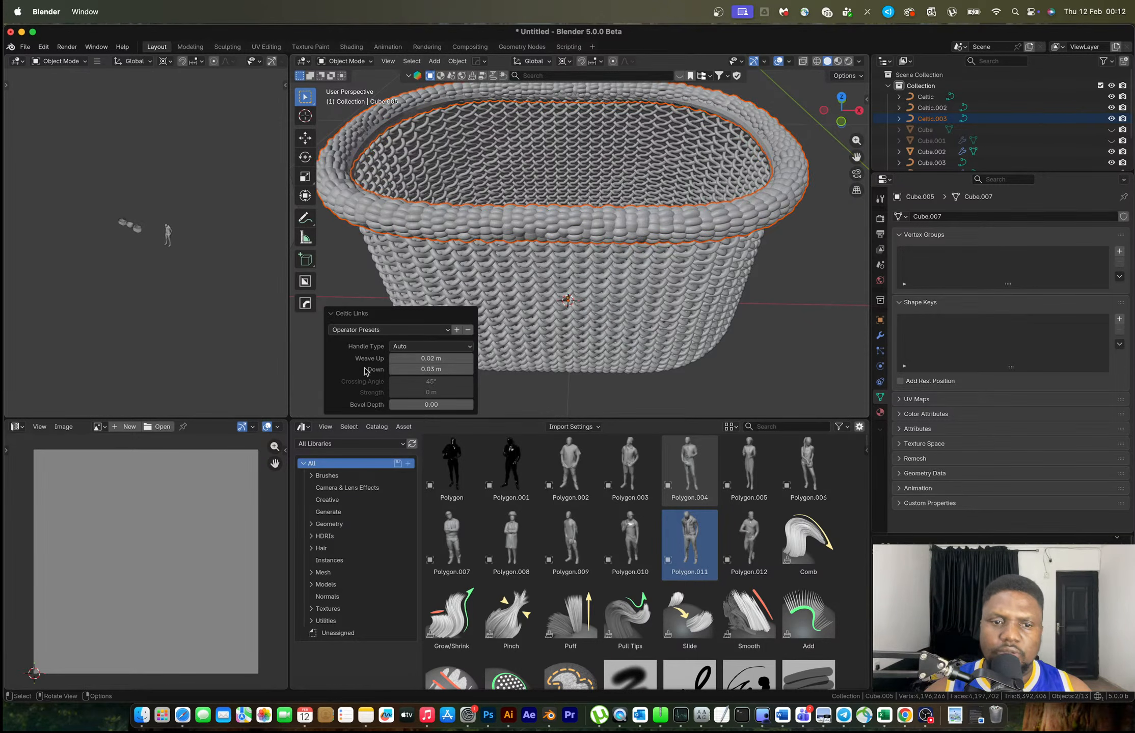
left_click(428, 370)
left_click(406, 369)
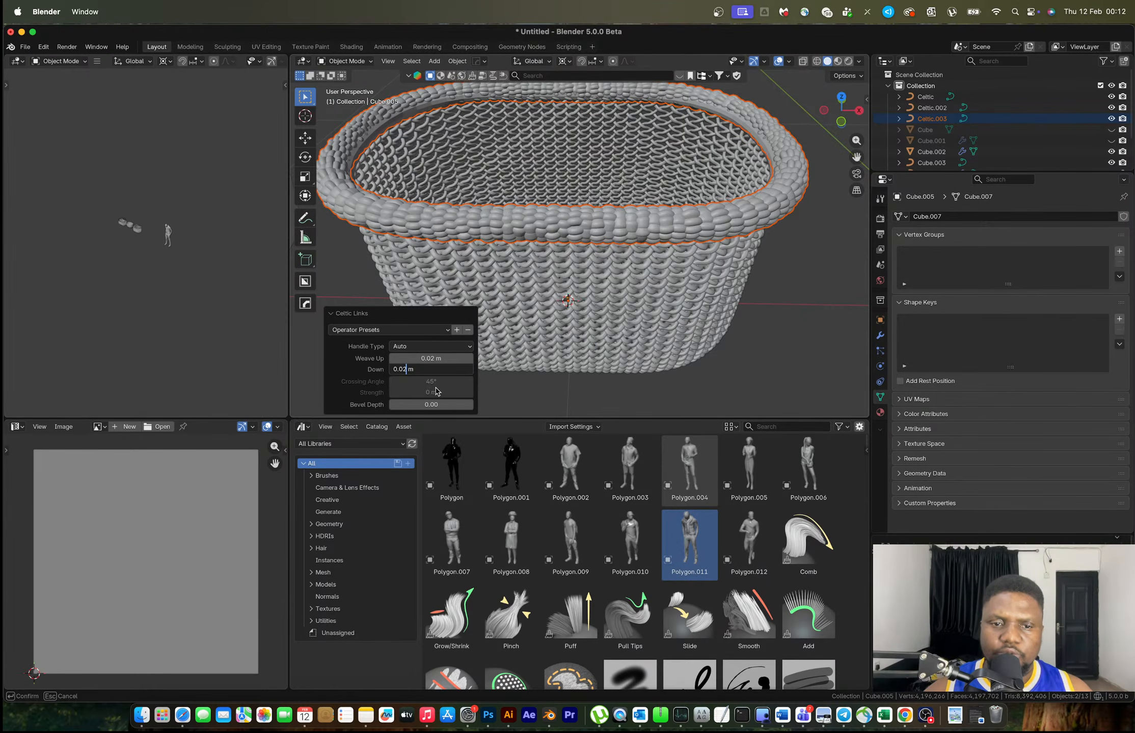
key("BackSpace")
type("2")
key("Return")
Set Weave Up to 0.023 m after briefly trying 0.03 m
left_click(432, 359)
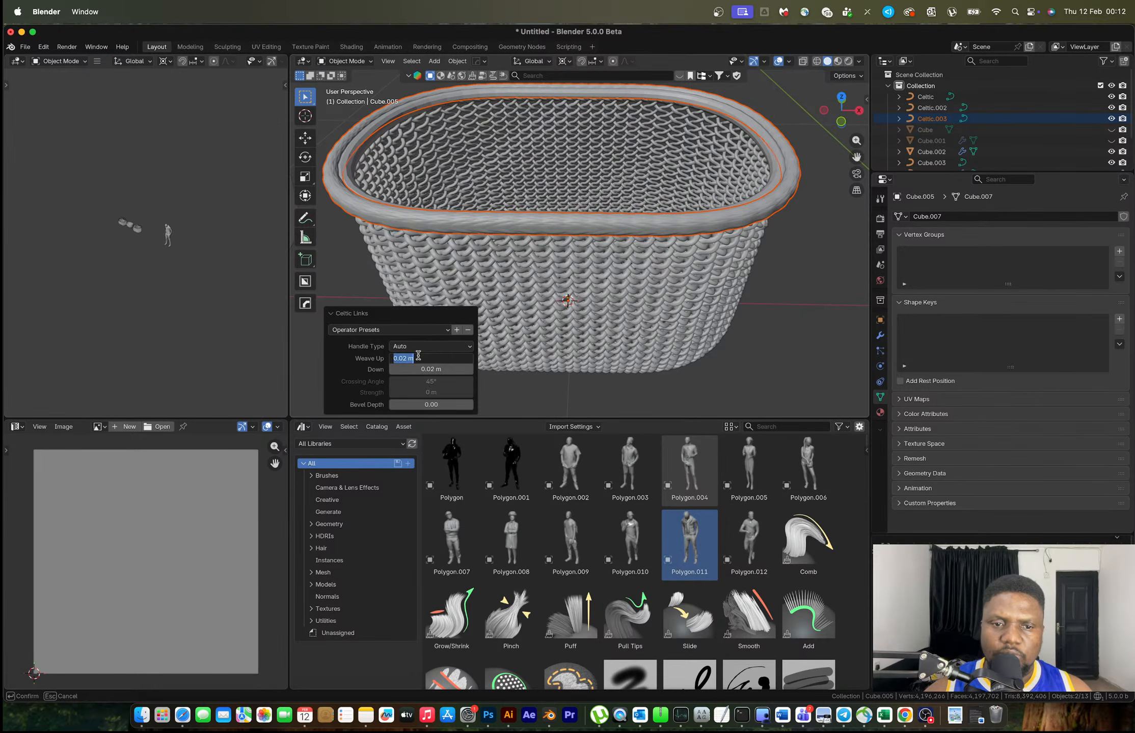
type("0.03")
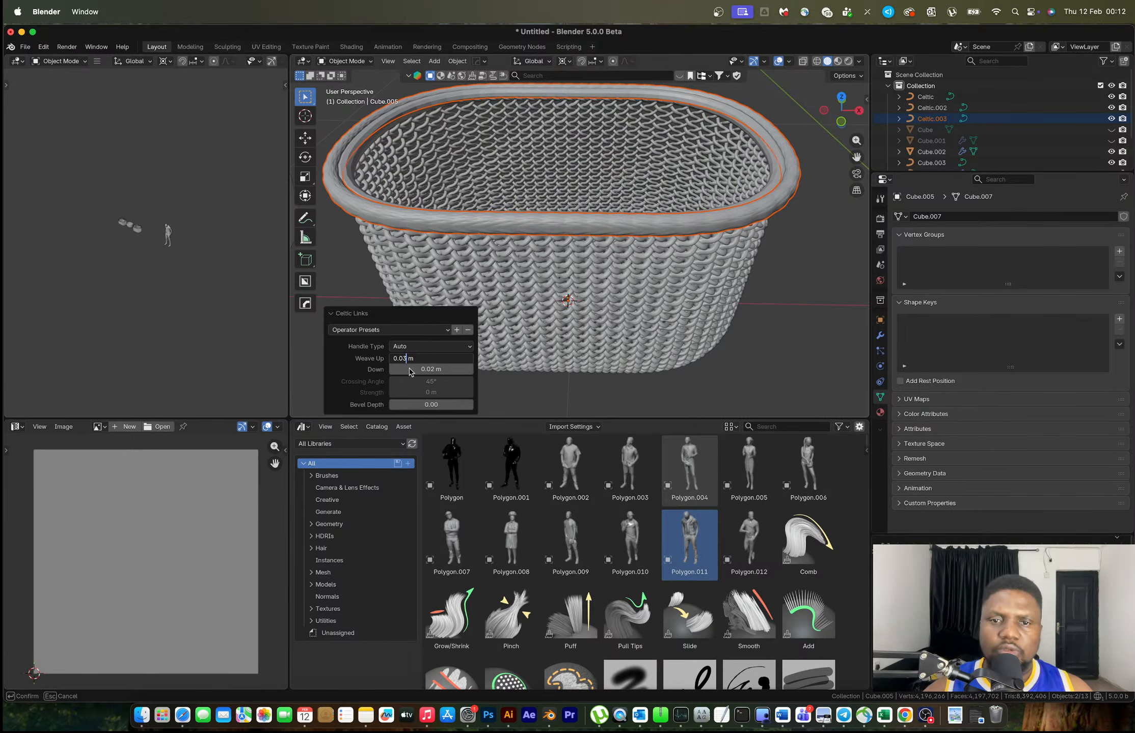
key("Return")
left_click(411, 358)
left_click(406, 358)
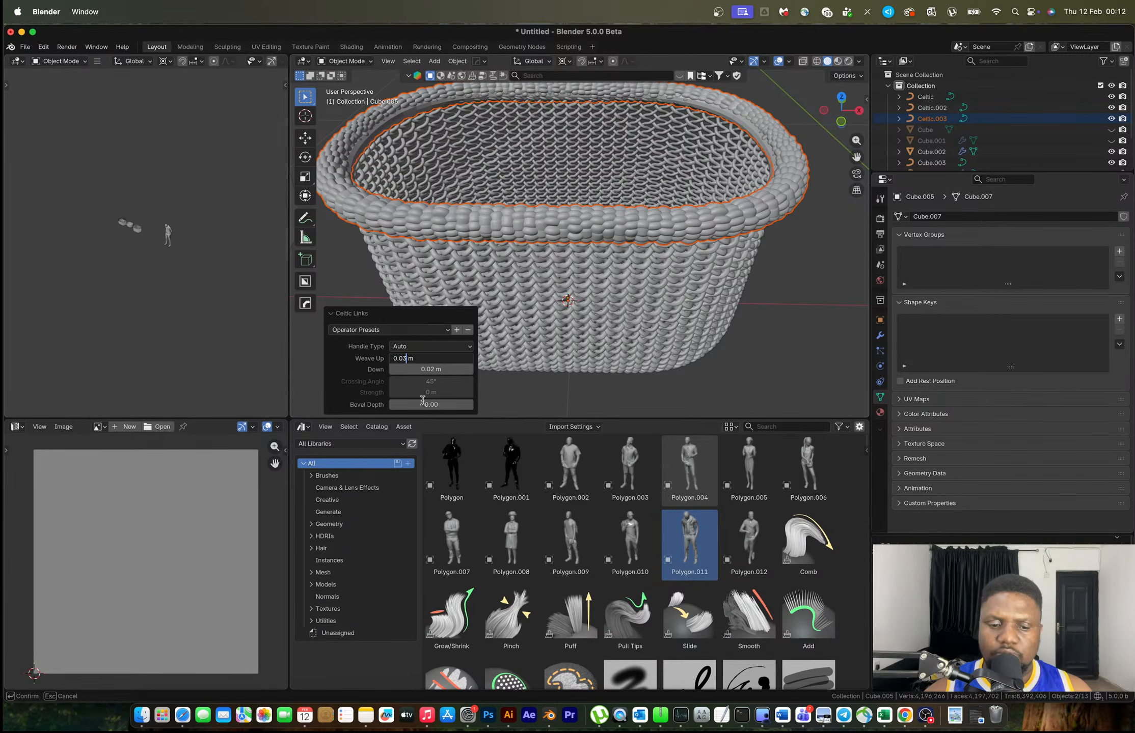
key("BackSpace")
type("23")
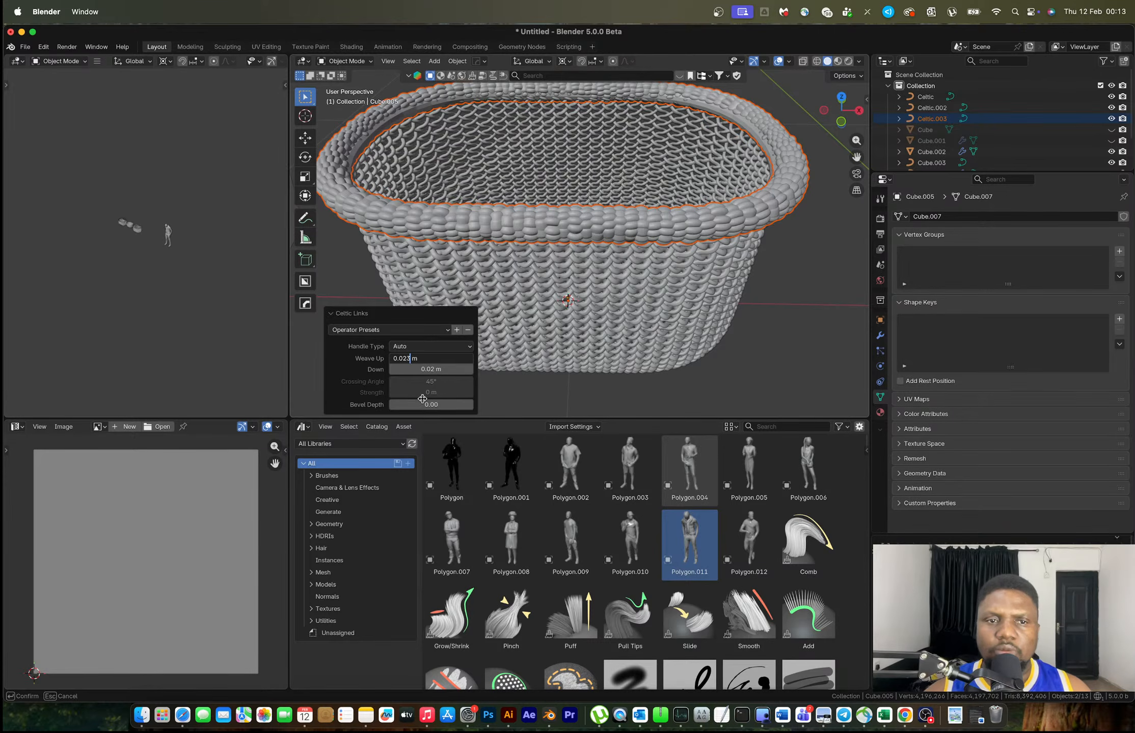
key("Return")
scroll(674, 258, "down", 3)
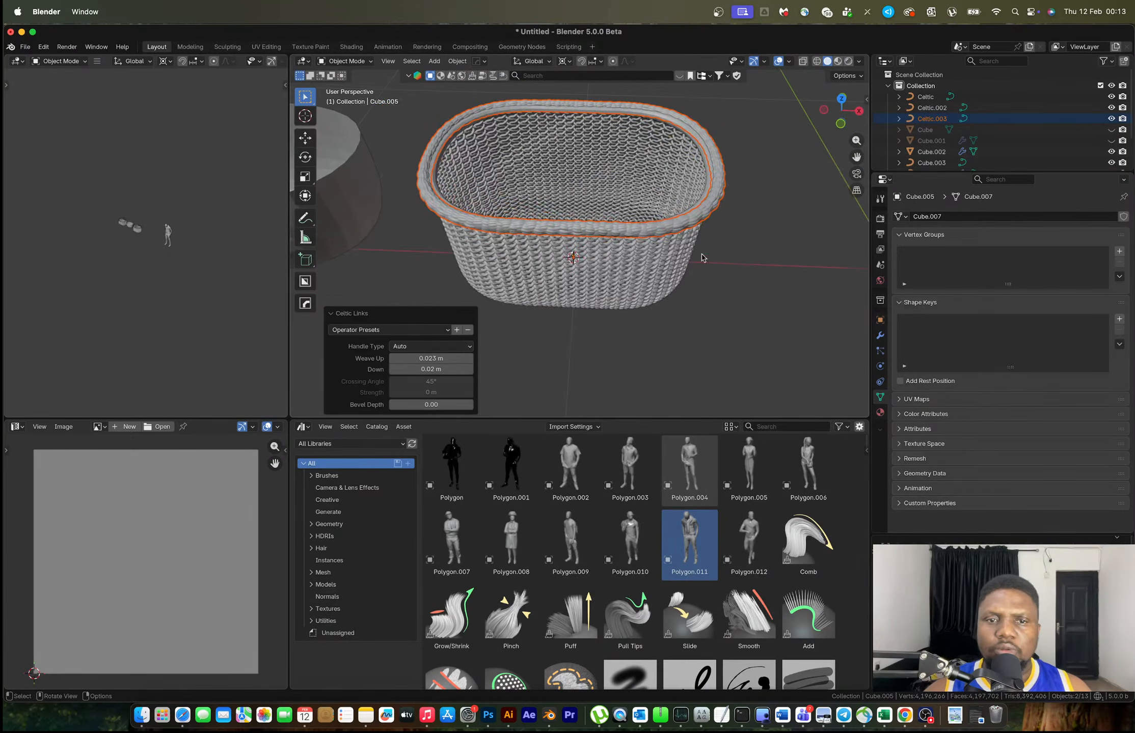
Shrink the extra rim braid slightly, then delete it
key("s")
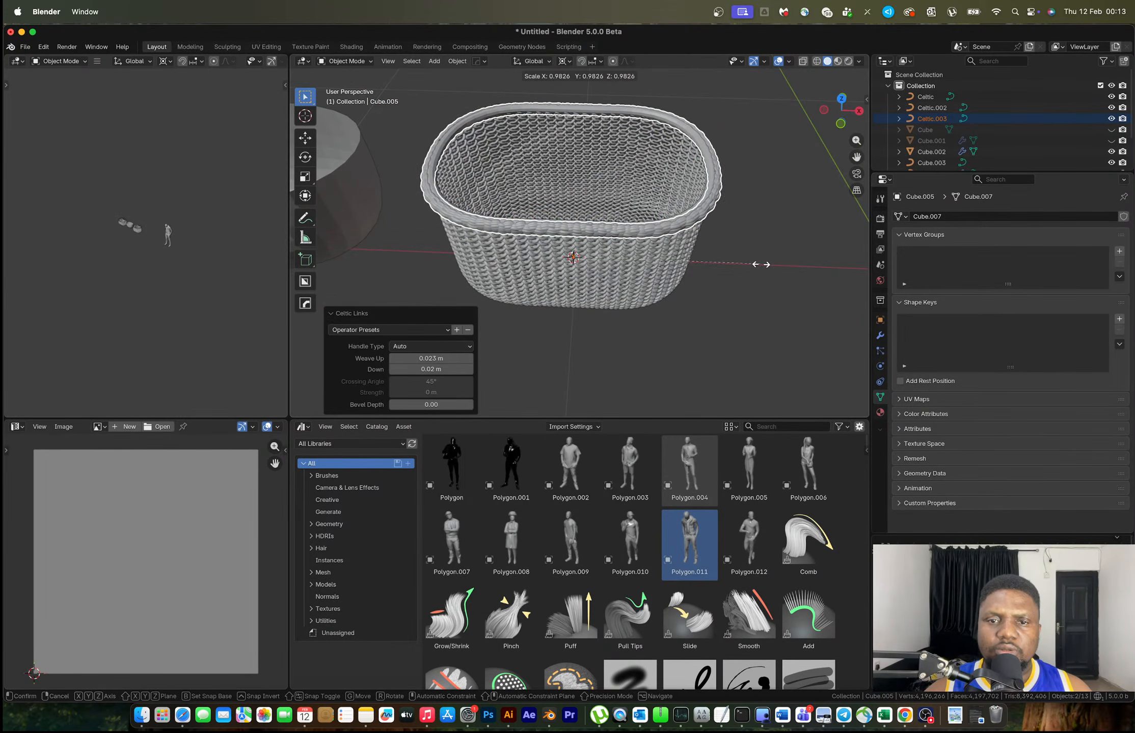
left_click(740, 201)
key("x")
left_click(707, 159)
Select the oval basket Celtic.002 and inspect it from a lower side angle
middle_click_drag(727, 222, 646, 245)
scroll(619, 241, "up", 2)
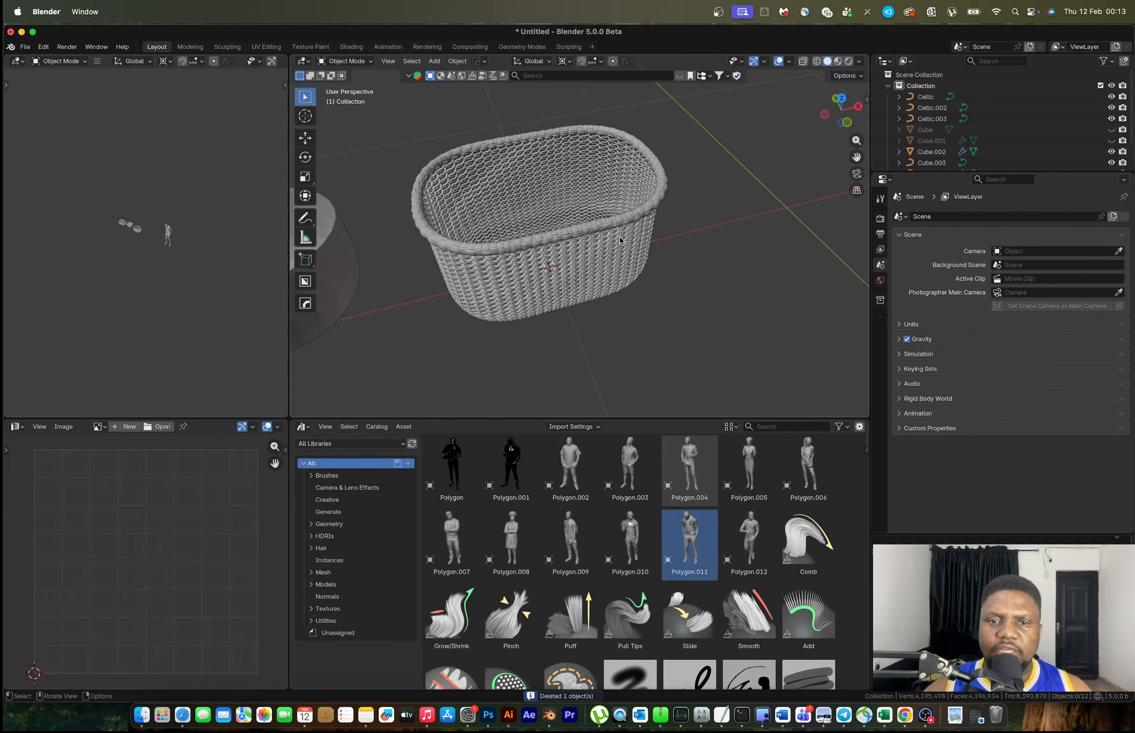
left_click(622, 236)
middle_click_drag(622, 236, 627, 253)
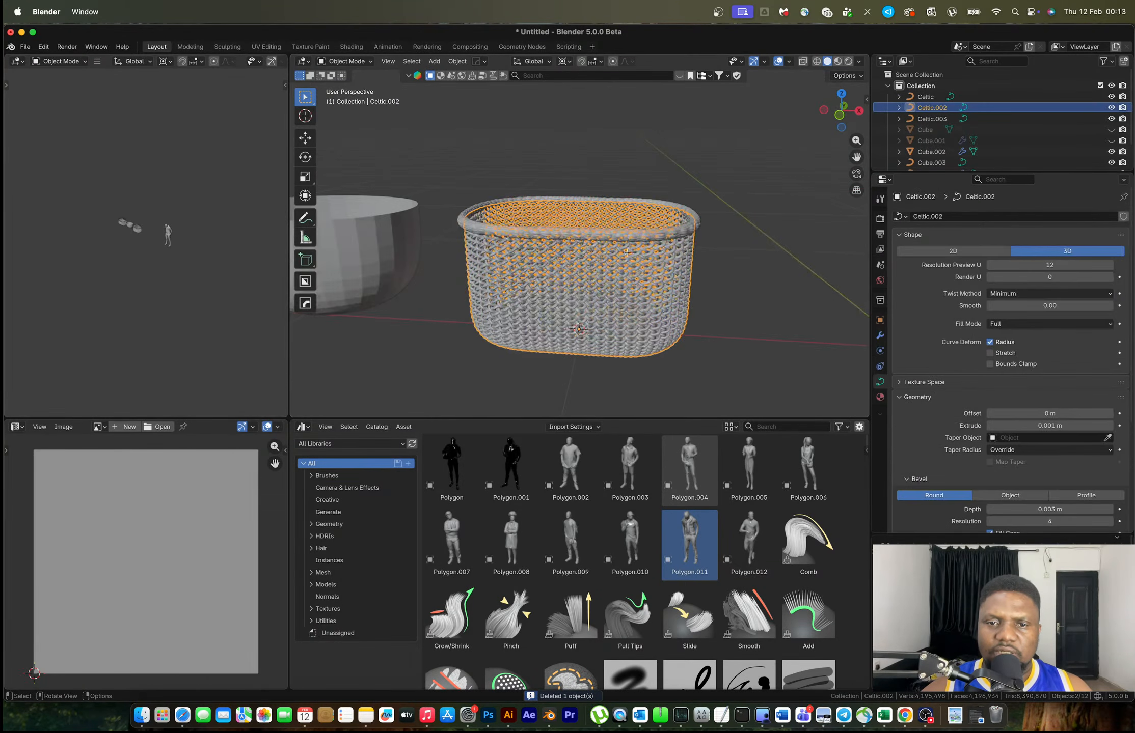
key("Tab")
left_click(726, 239)
scroll(725, 241, "down", 6)
middle_click_drag(654, 257, 601, 247)
Box-select every part of the right basket and frame it to check it
left_click_drag(576, 220, 677, 317)
key("KP_Decimal")
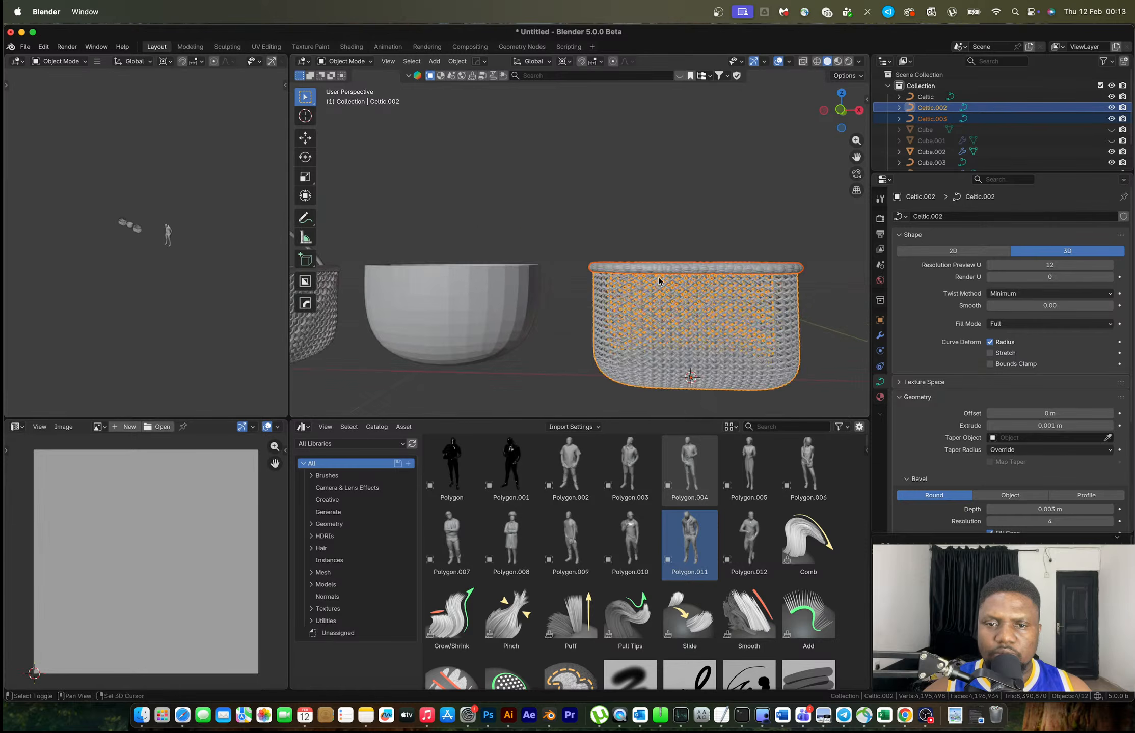
middle_click_drag(658, 269, 656, 328)
left_click(740, 254)
middle_click_drag(740, 253, 749, 228)
scroll(750, 229, "down", 8)
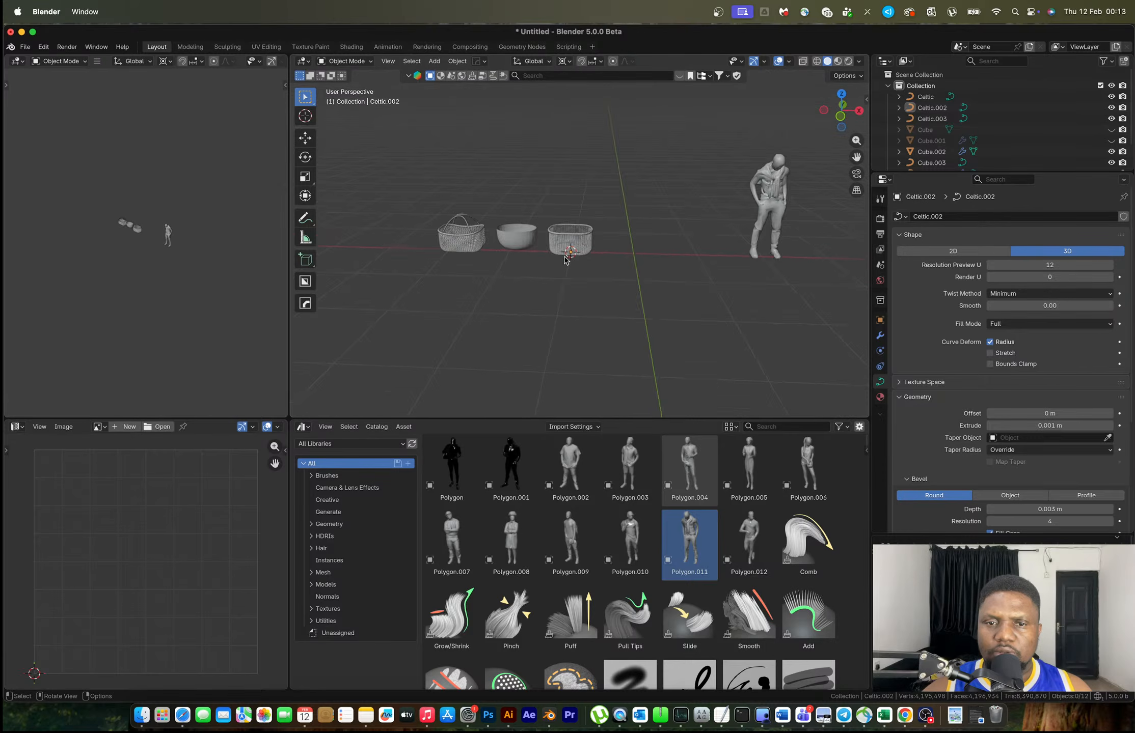
scroll(564, 261, "up", 6)
scroll(565, 258, "down", 4)
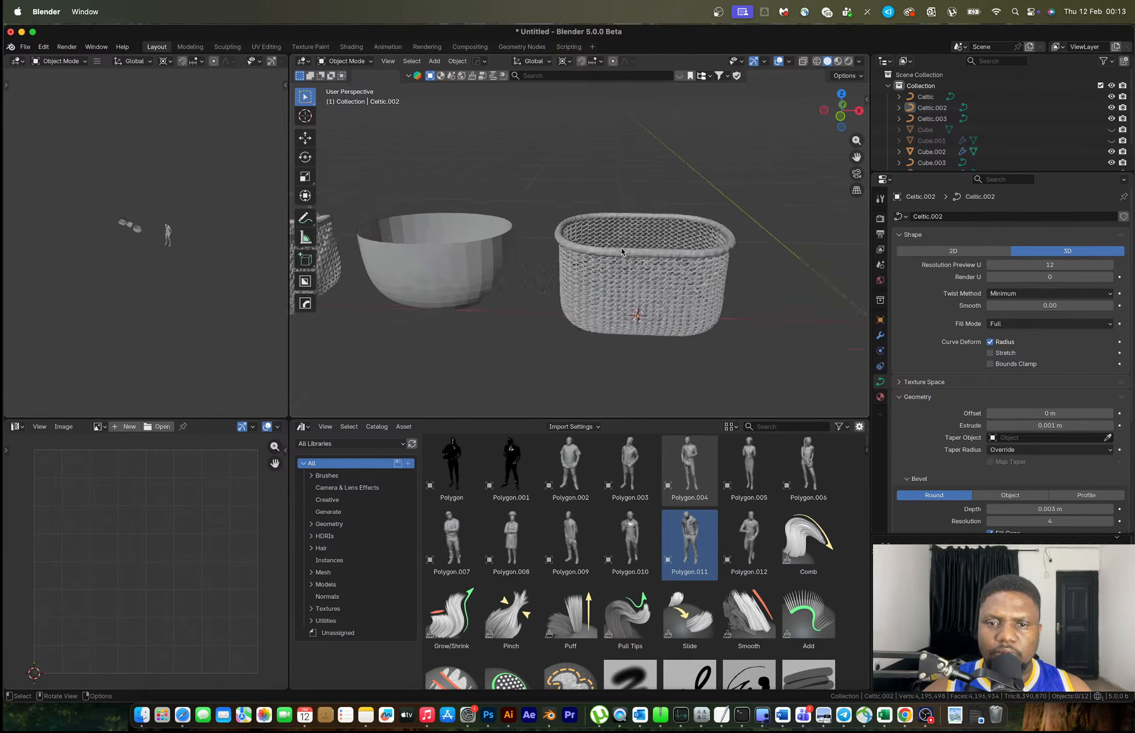
Move the whole oval basket 2.7348 m left along X, then select the handled basket Celtic
left_click_drag(686, 302, 600, 206)
scroll(626, 234, "down", 3)
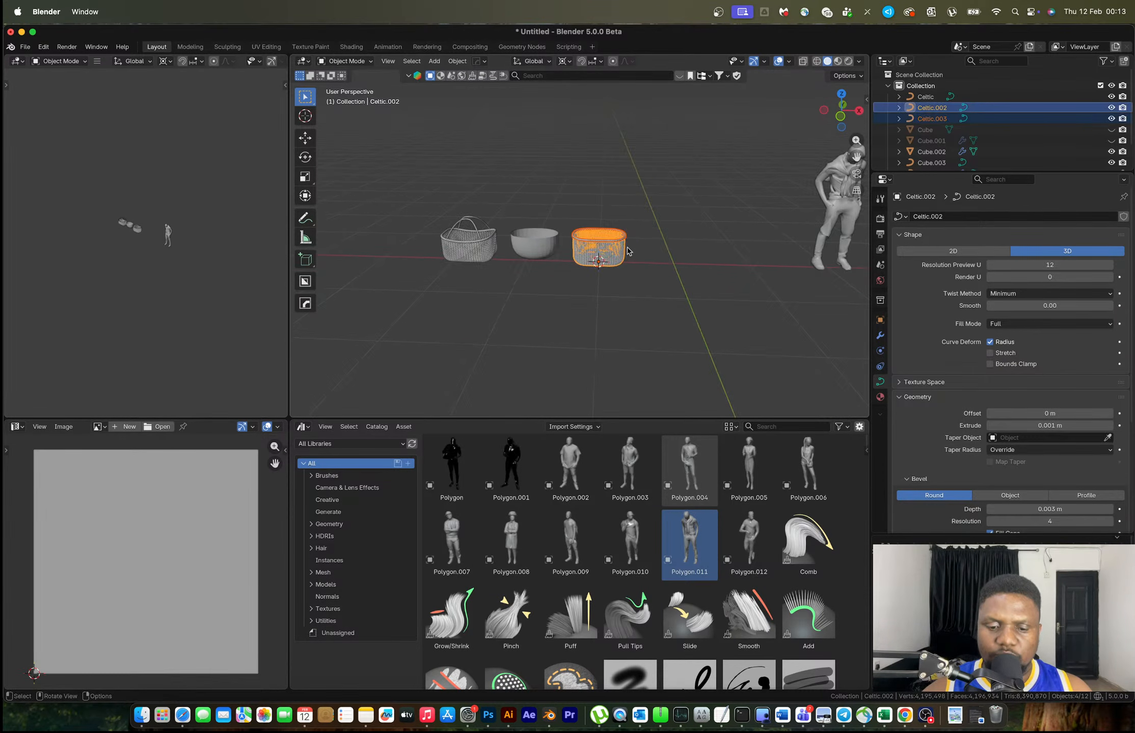
key("g")
key("x")
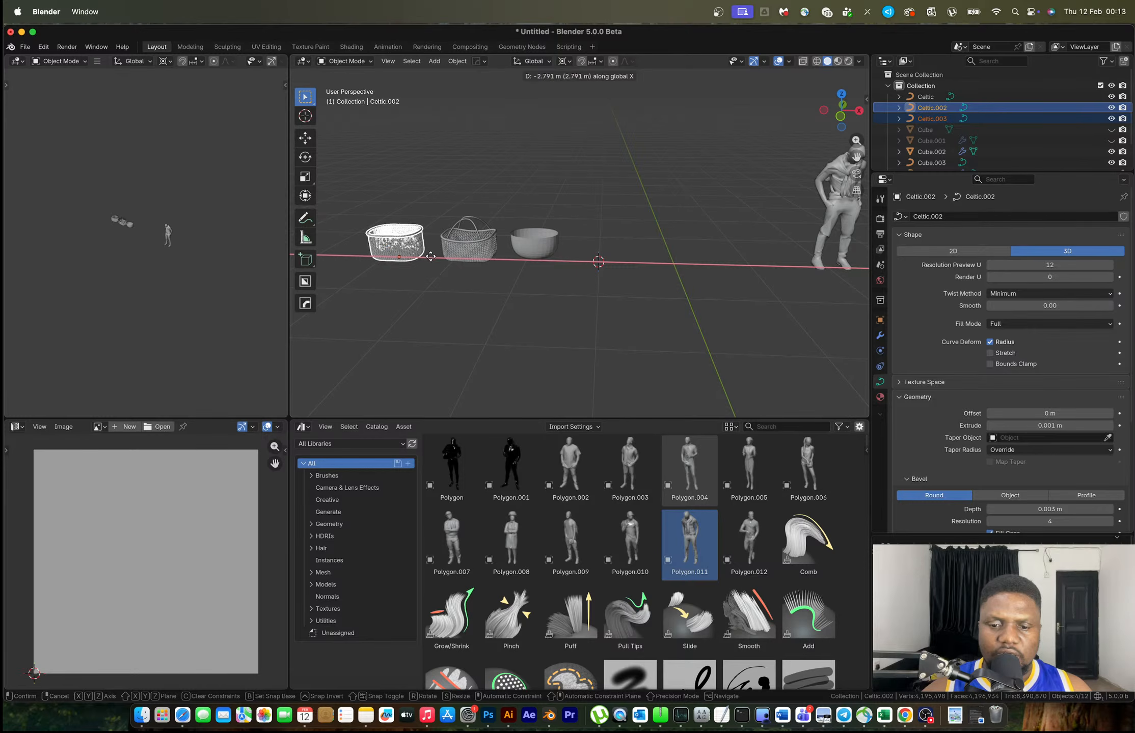
left_click(434, 261)
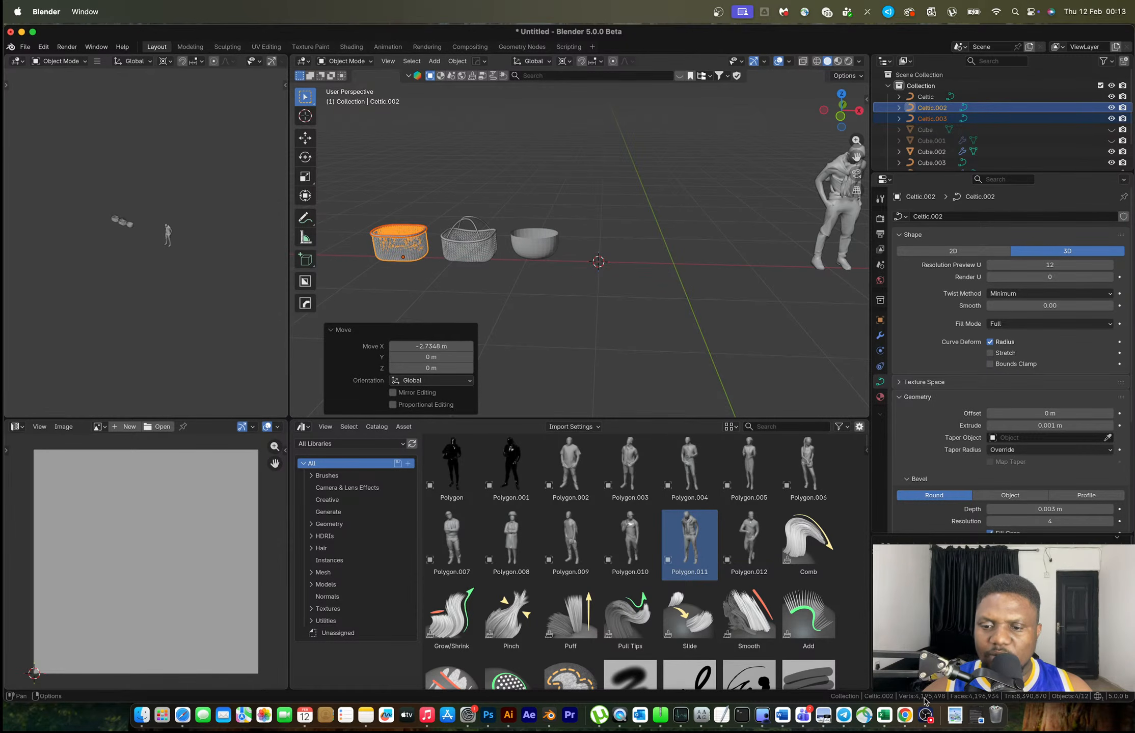
scroll(544, 275, "up", 6)
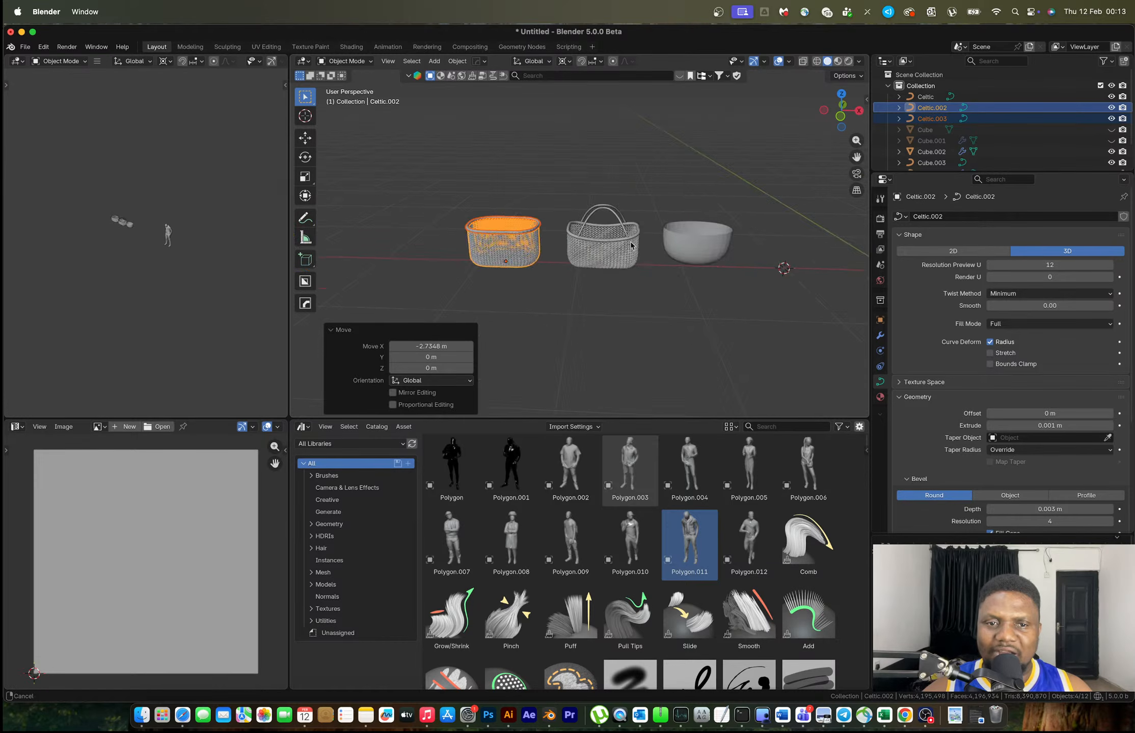
scroll(544, 275, "up", 8)
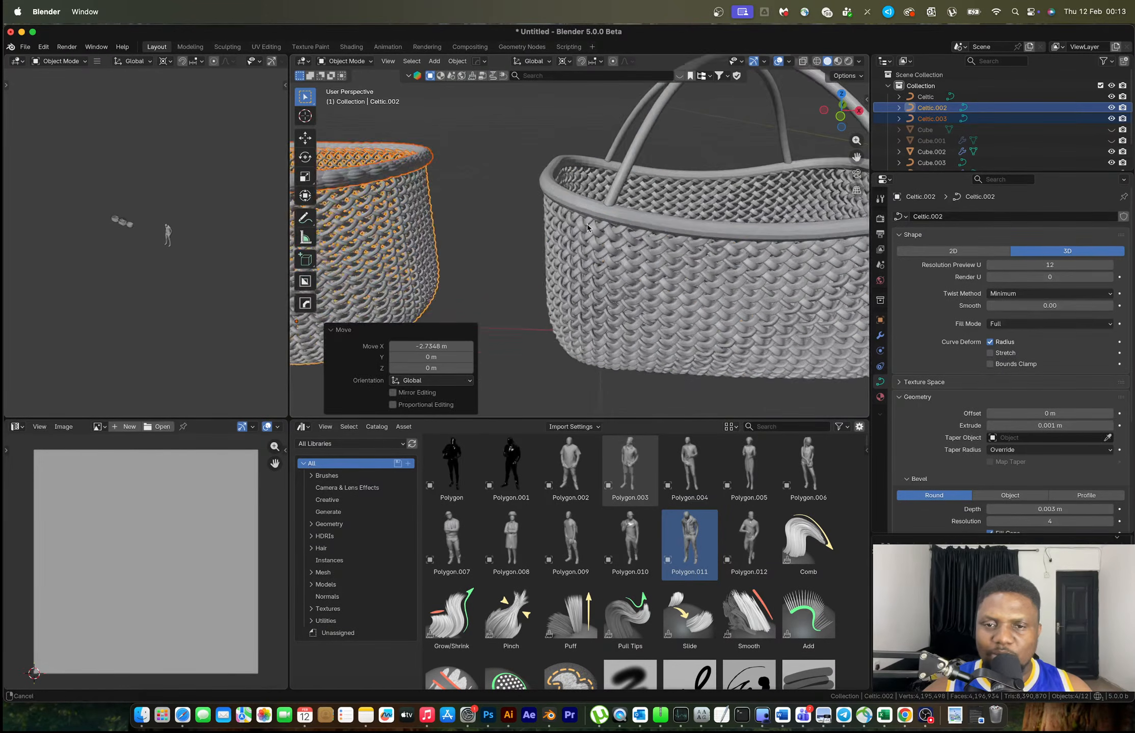
left_click(597, 247)
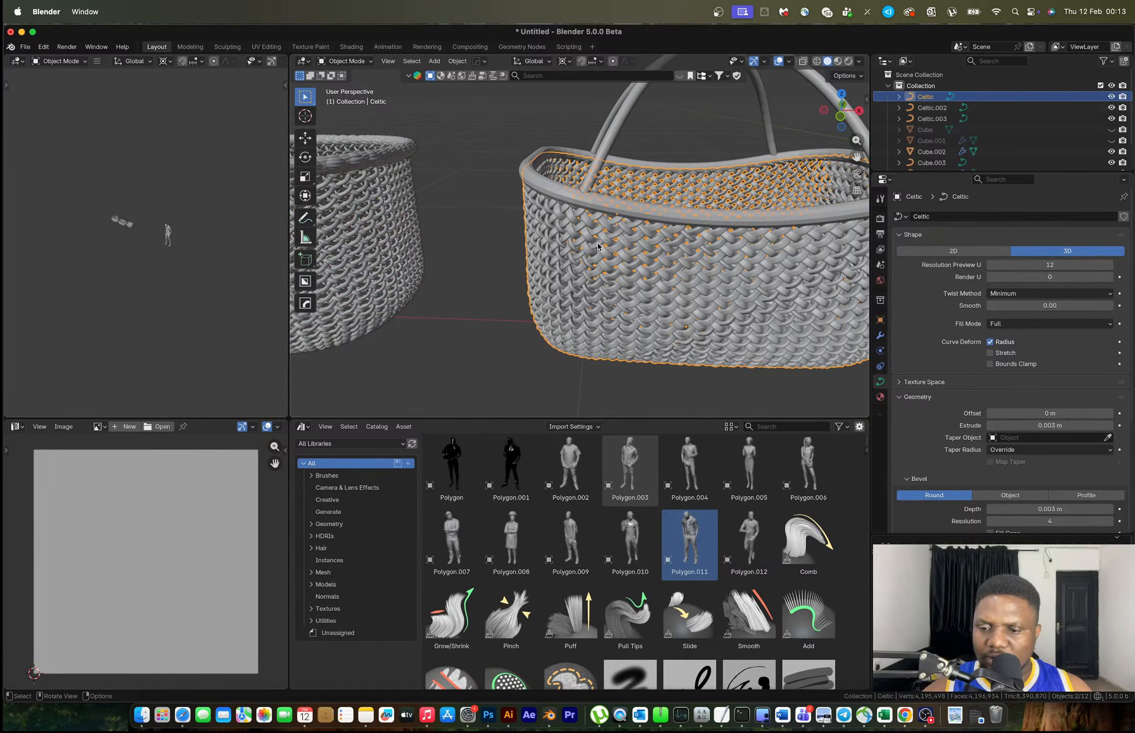
Convert the handled Celtic basket to a mesh with Visual Geometry to Mesh and enter Edit Mode
key("Tab")
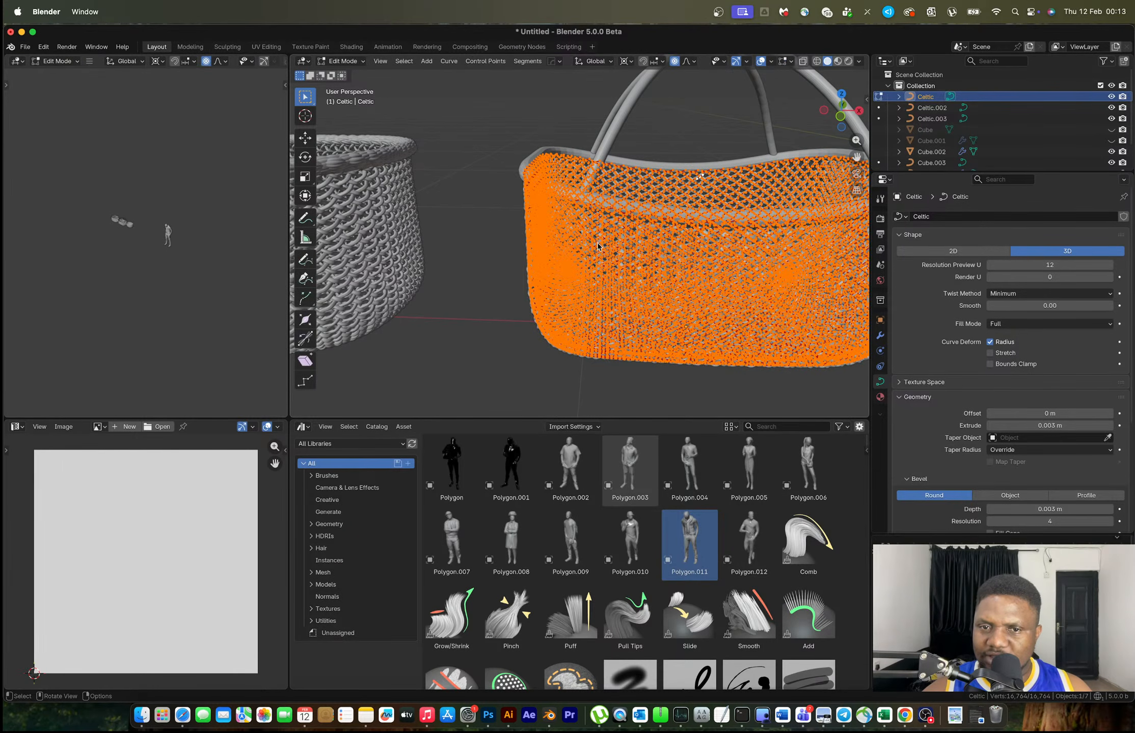
key("Tab")
scroll(597, 246, "down", 1)
left_click(433, 218)
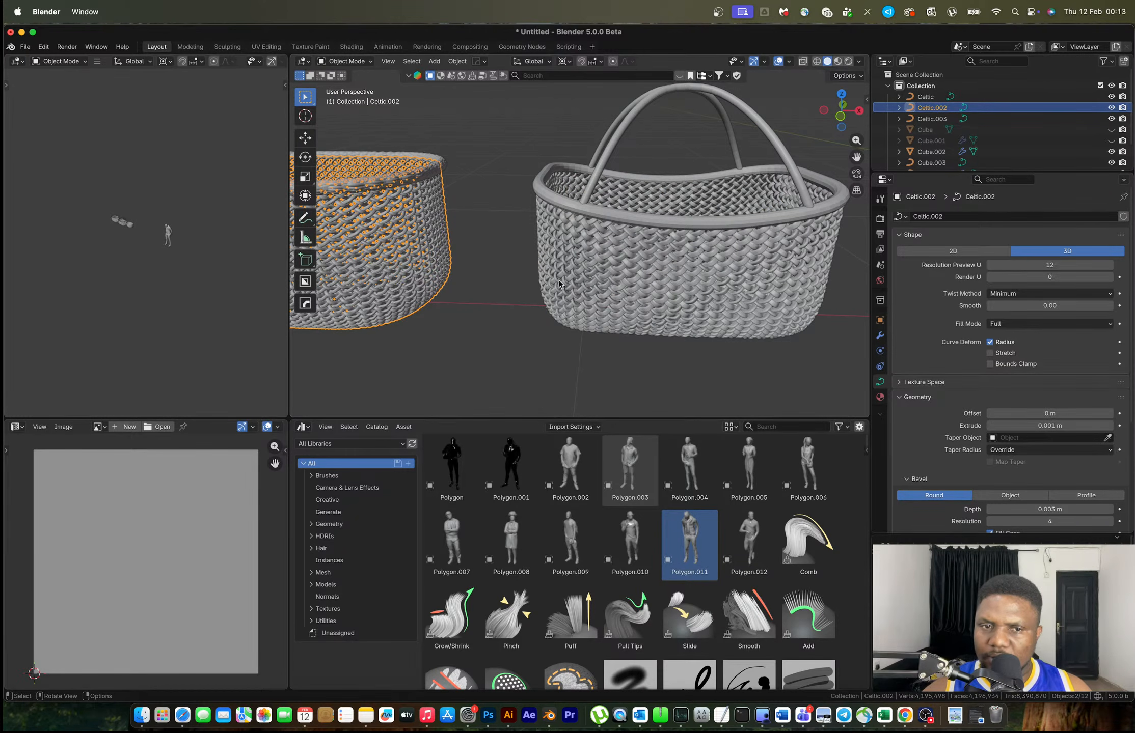
left_click(628, 273)
scroll(629, 273, "up", 2)
key("ctrl+a")
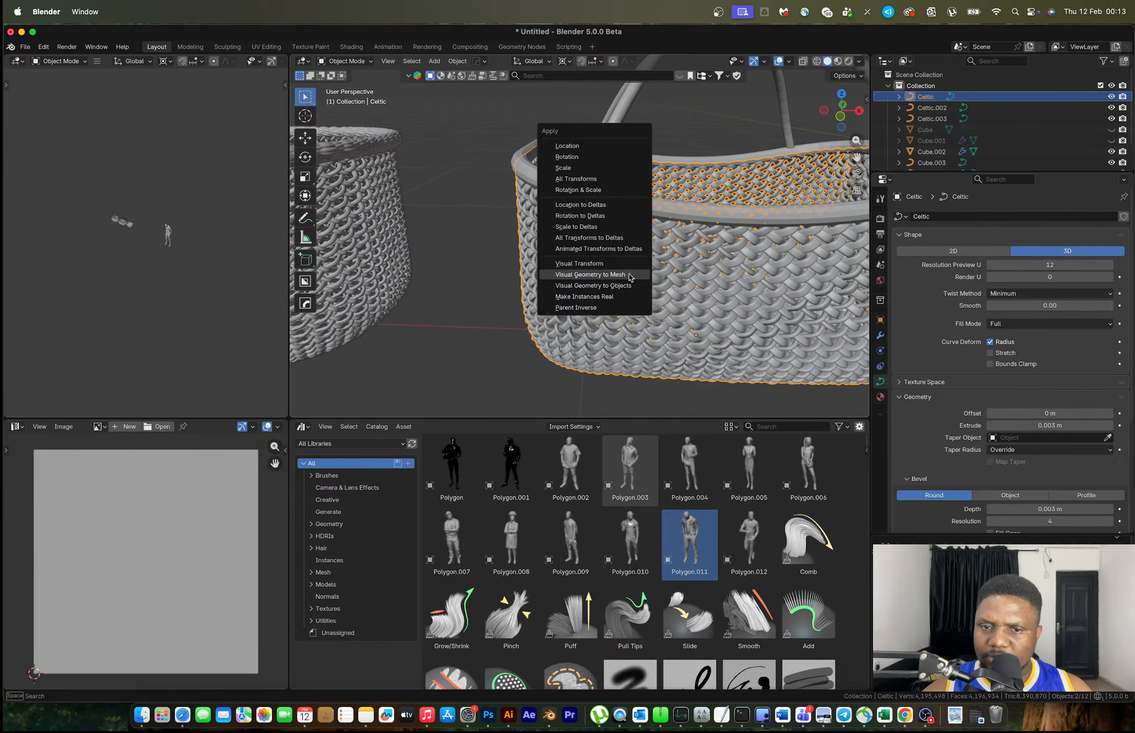
left_click(630, 275)
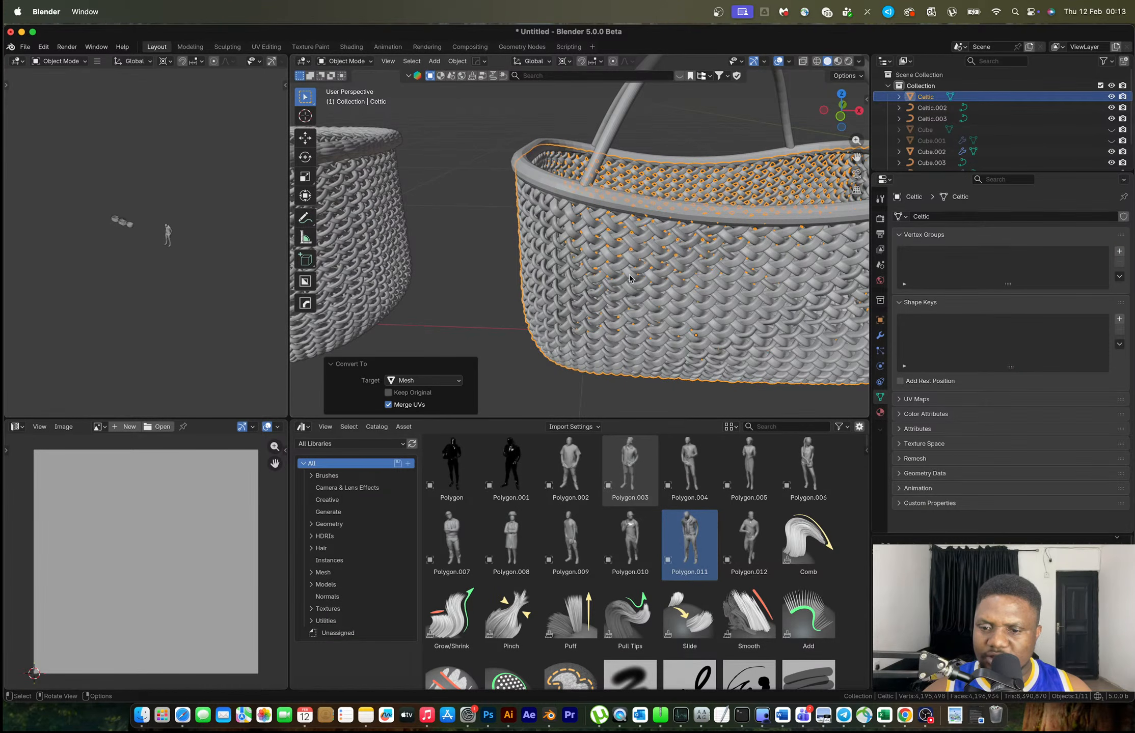
left_click(630, 278)
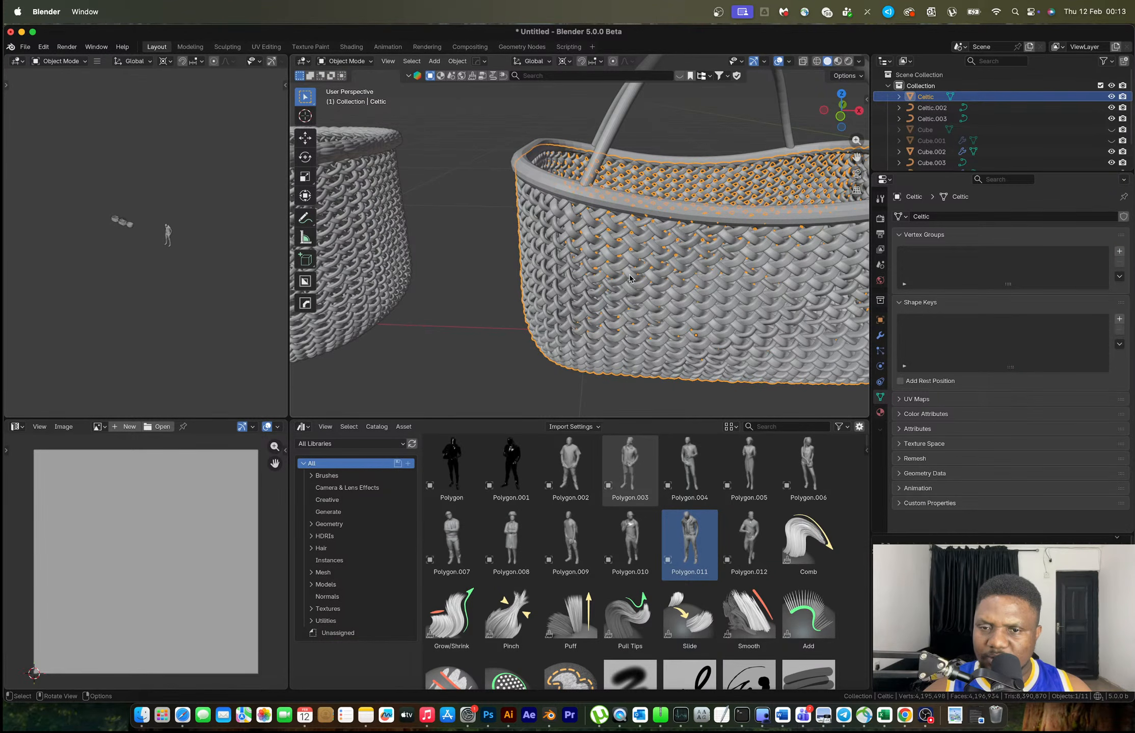
key("Tab")
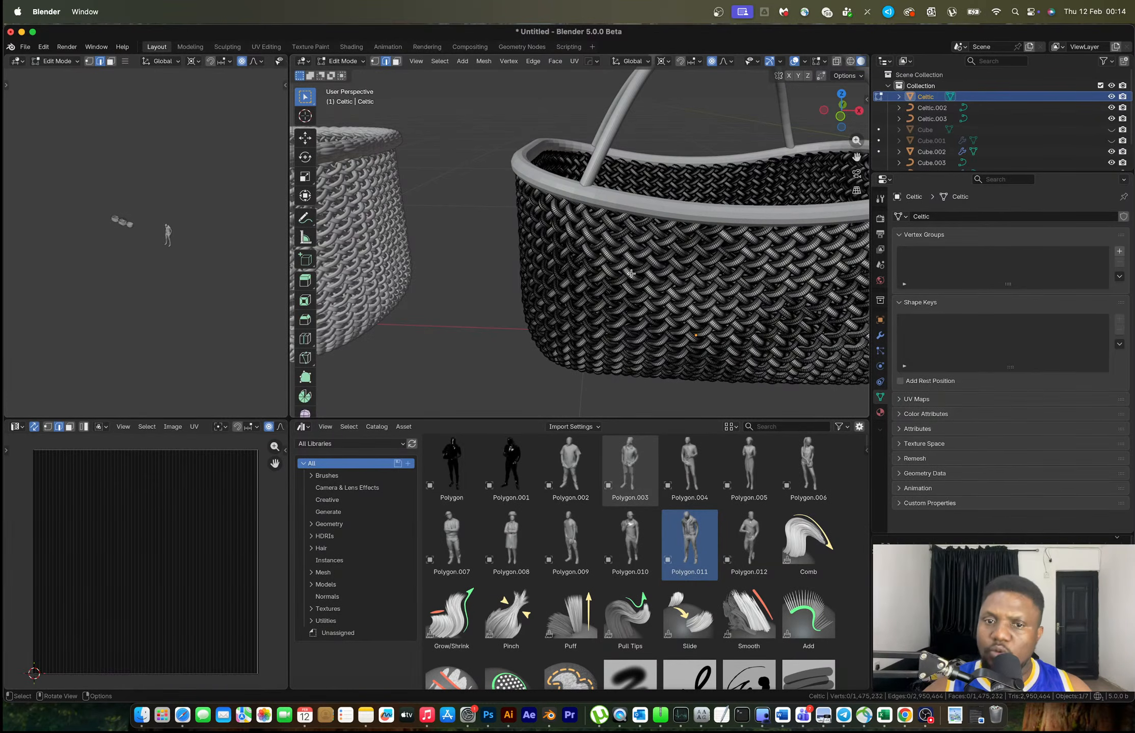
Select all the basket mesh's vertices, zoom in to inspect, deselect, and return to Object Mode
key("a")
scroll(631, 273, "up", 10)
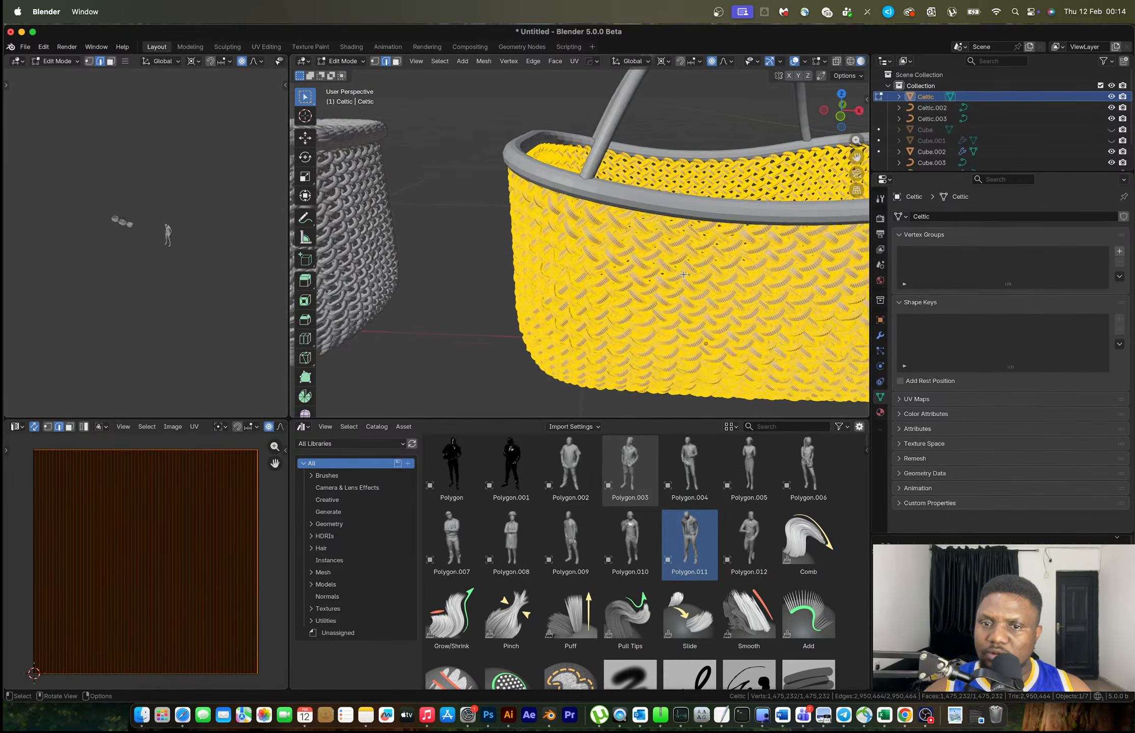
scroll(683, 275, "up", 2)
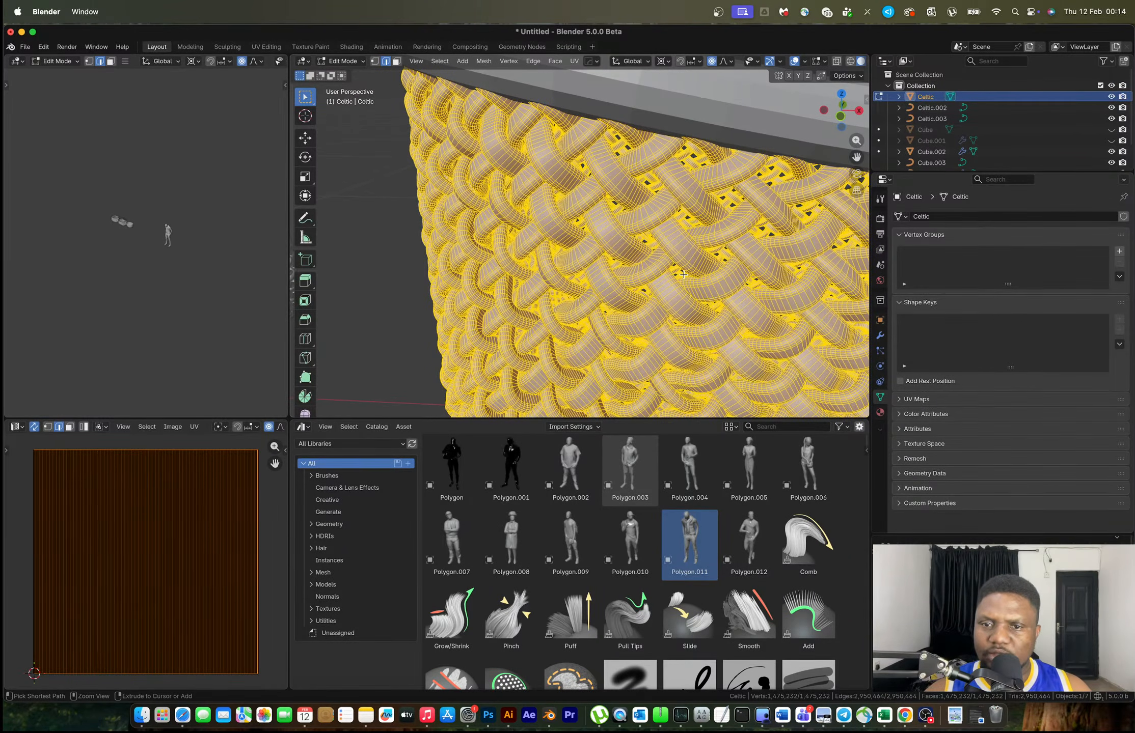
key("ctrl+i")
key("Tab")
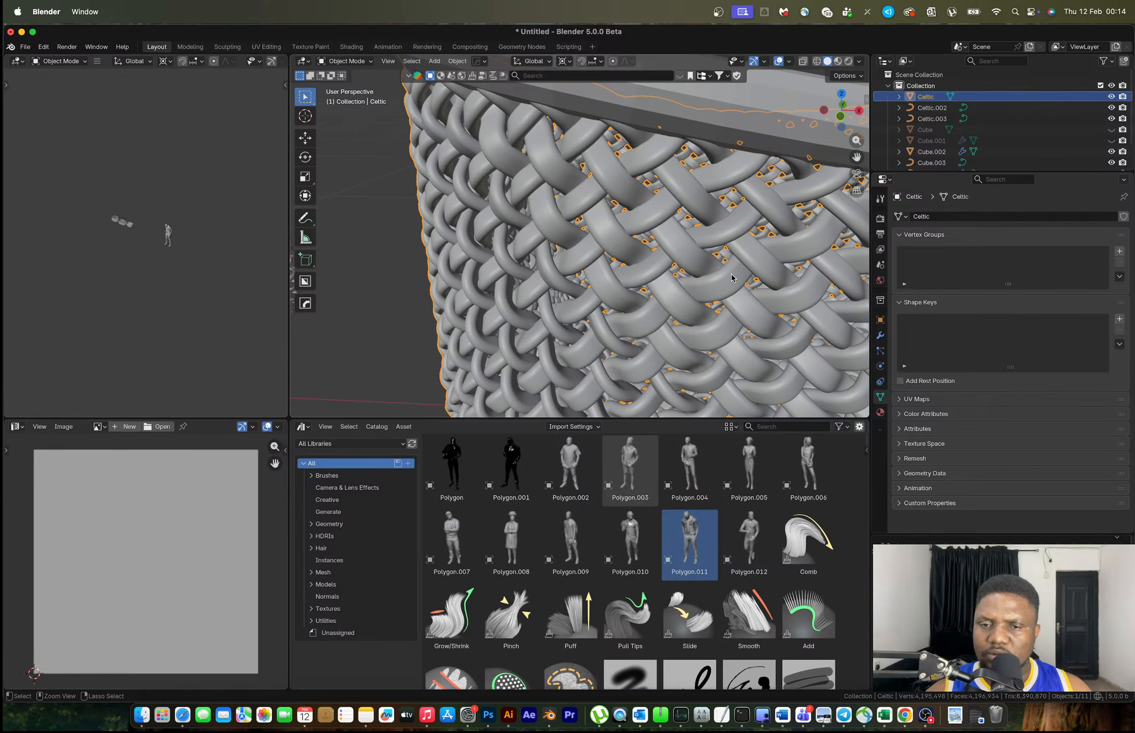
Undo the mesh conversion and set the curve's Resolution Preview U to 2, then 4
key("super+z")
key("super+z")
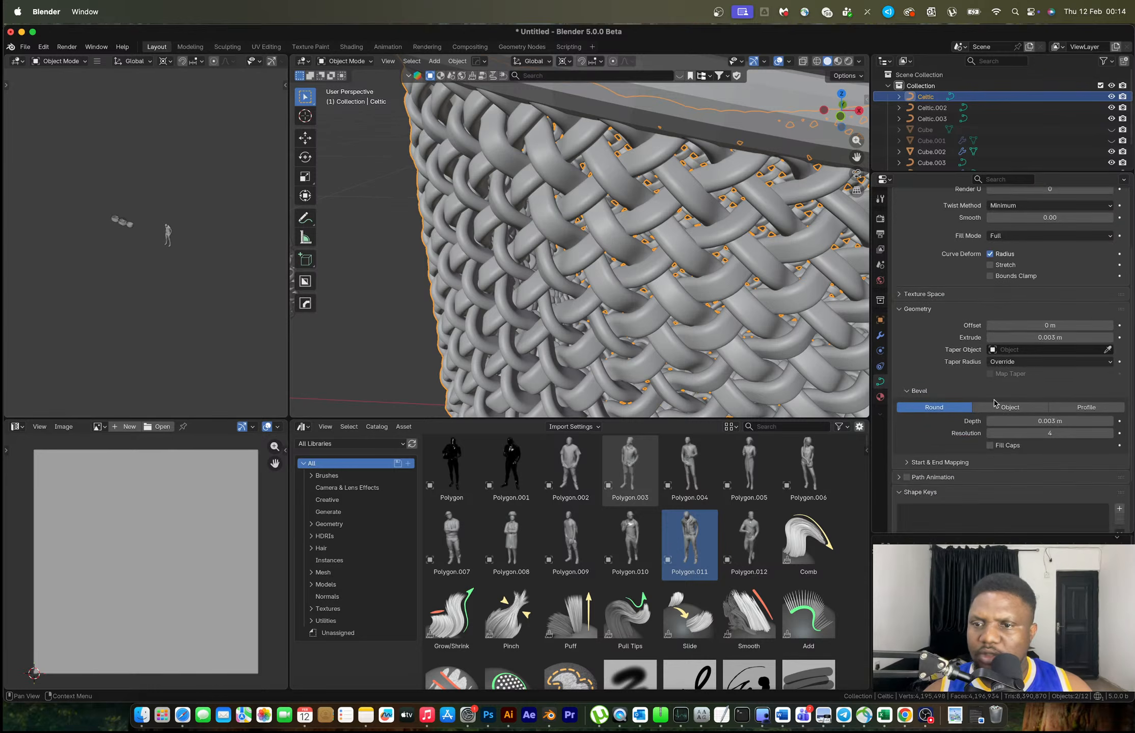
left_click(1038, 263)
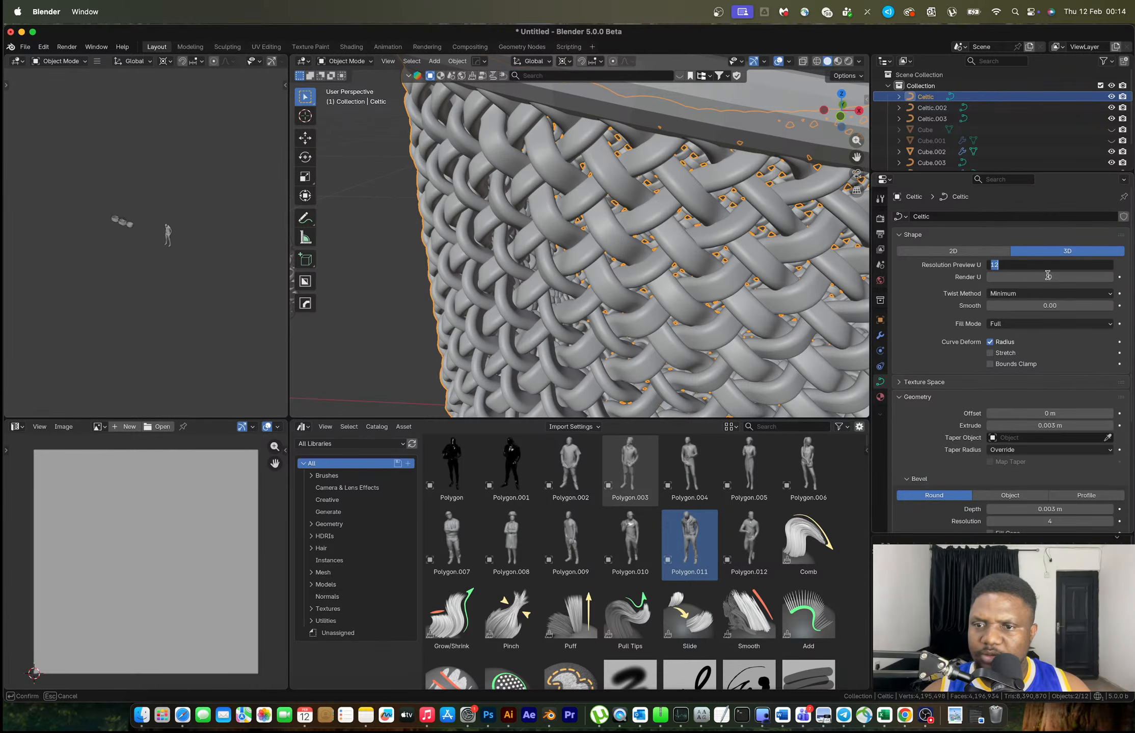
key("Return")
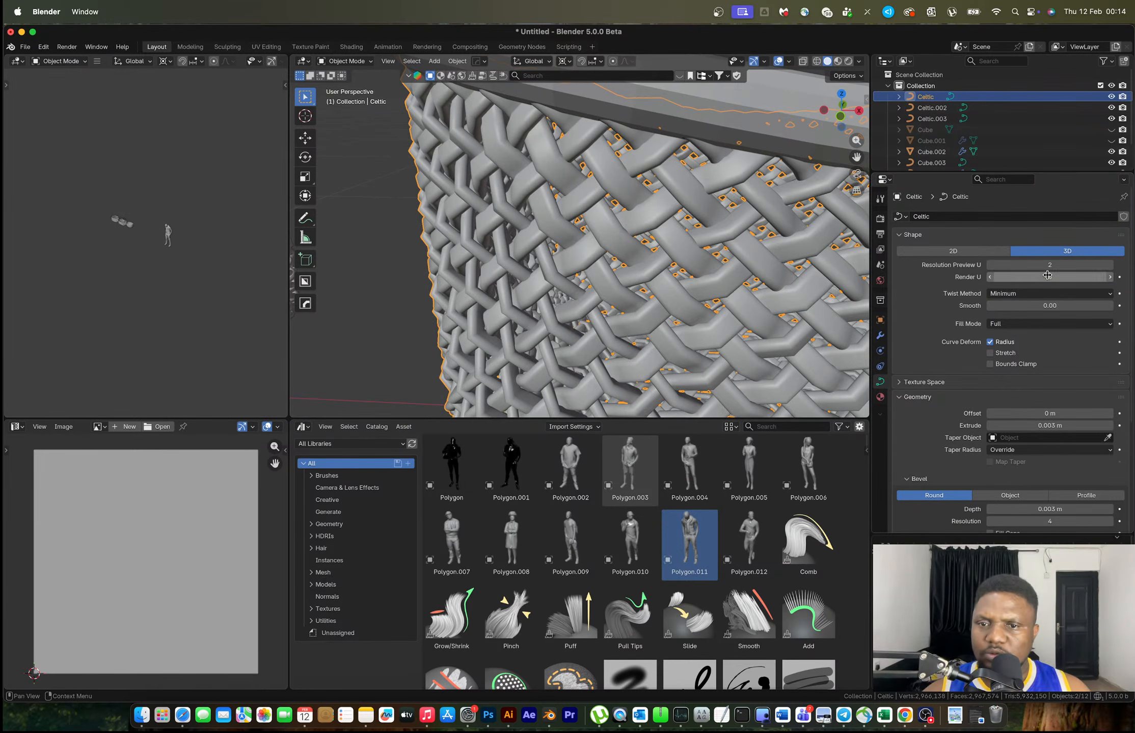
middle_click_drag(660, 264, 680, 271)
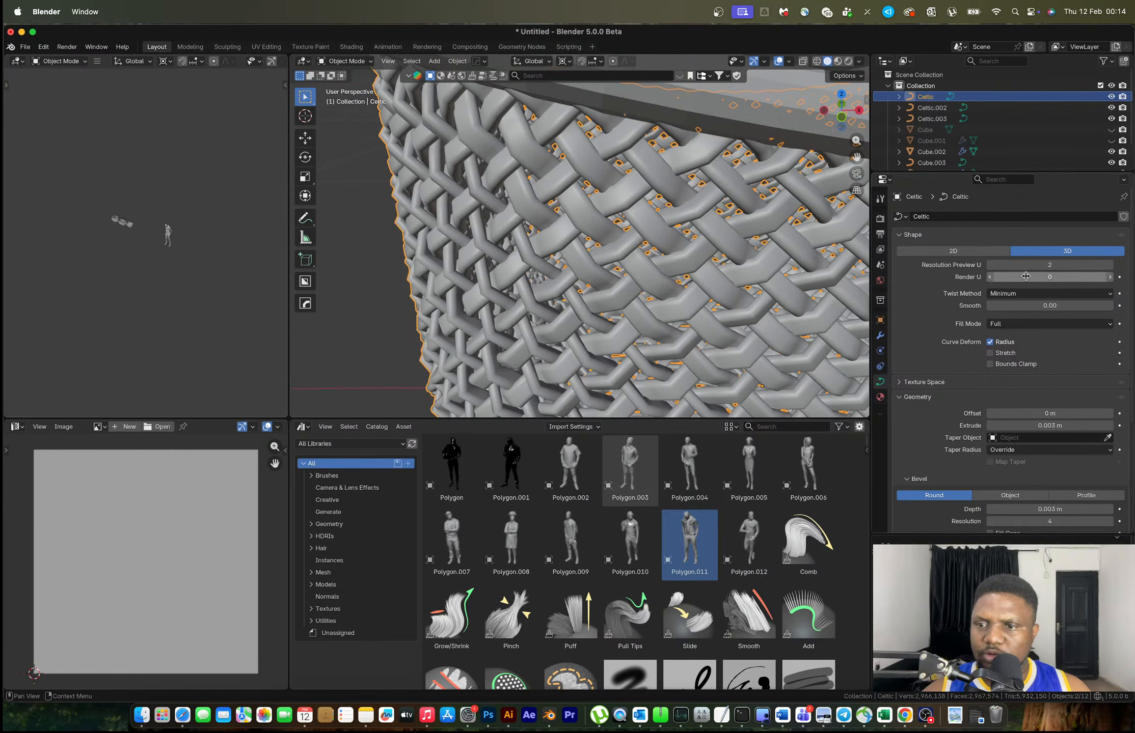
left_click(1042, 265)
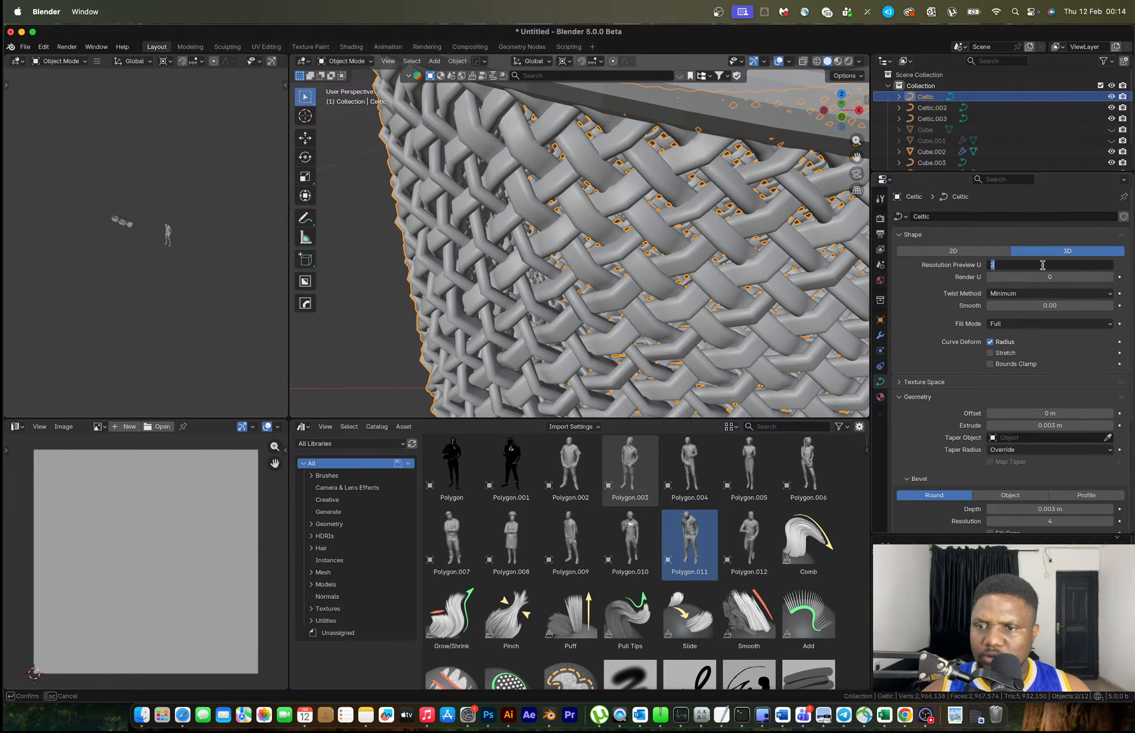
type("4")
key("Return")
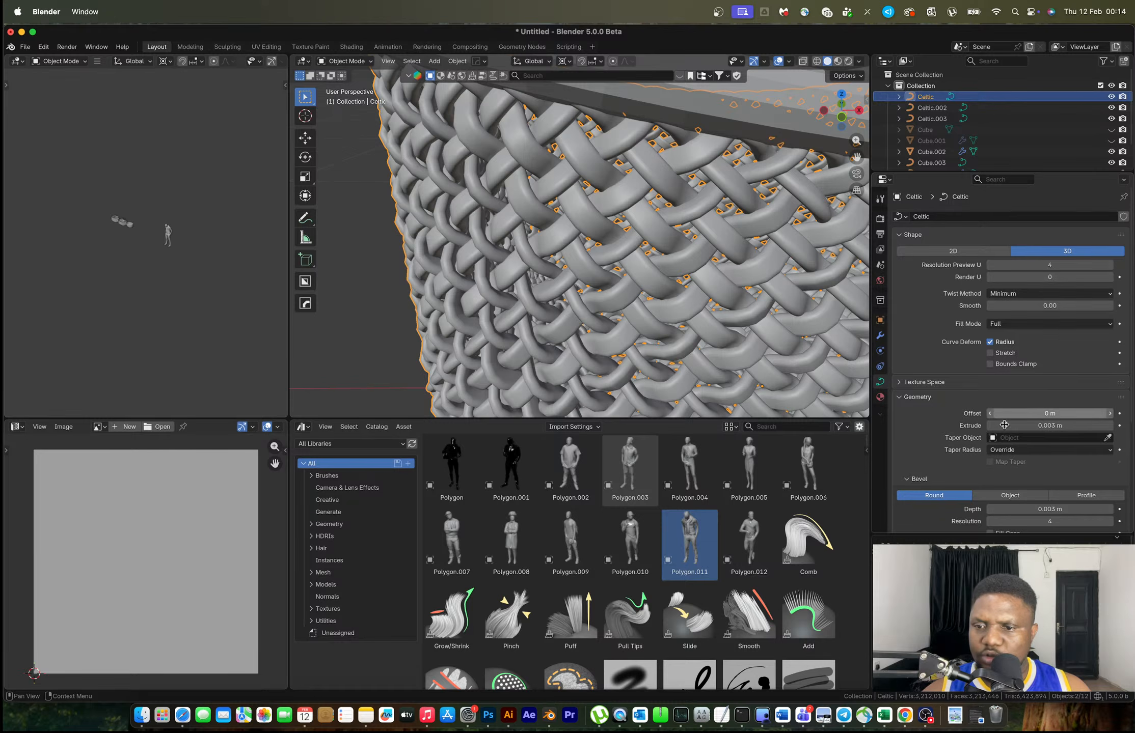
scroll(1017, 408, "down", 5)
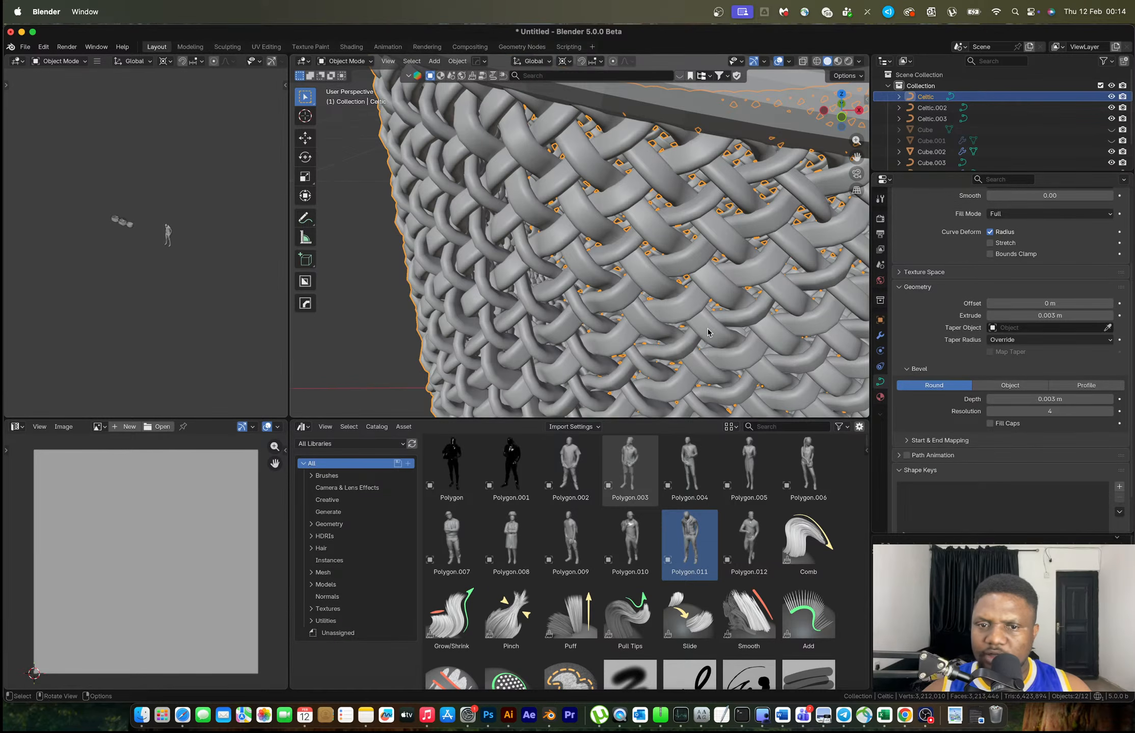
scroll(677, 299, "down", 8)
scroll(678, 295, "down", 5)
Set Resolution Preview U to 4 on the left basket Celtic.002 and rim Celtic.003
left_click(497, 260)
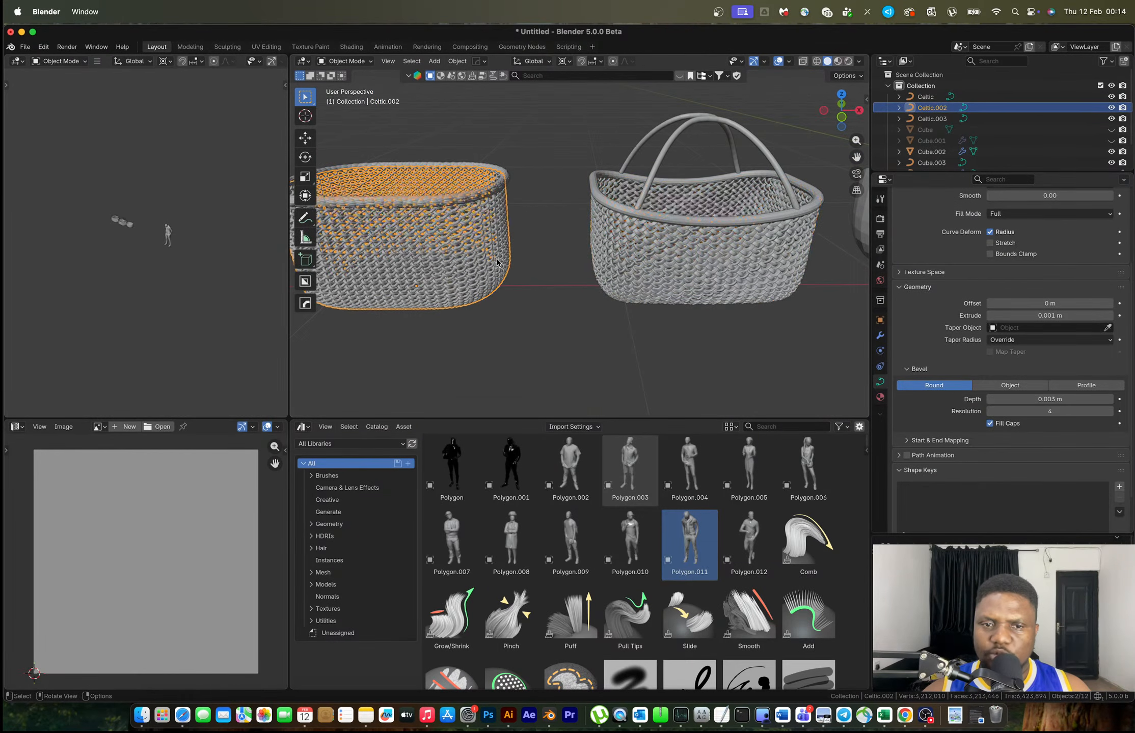
scroll(1065, 275, "up", 4)
left_click(1055, 244)
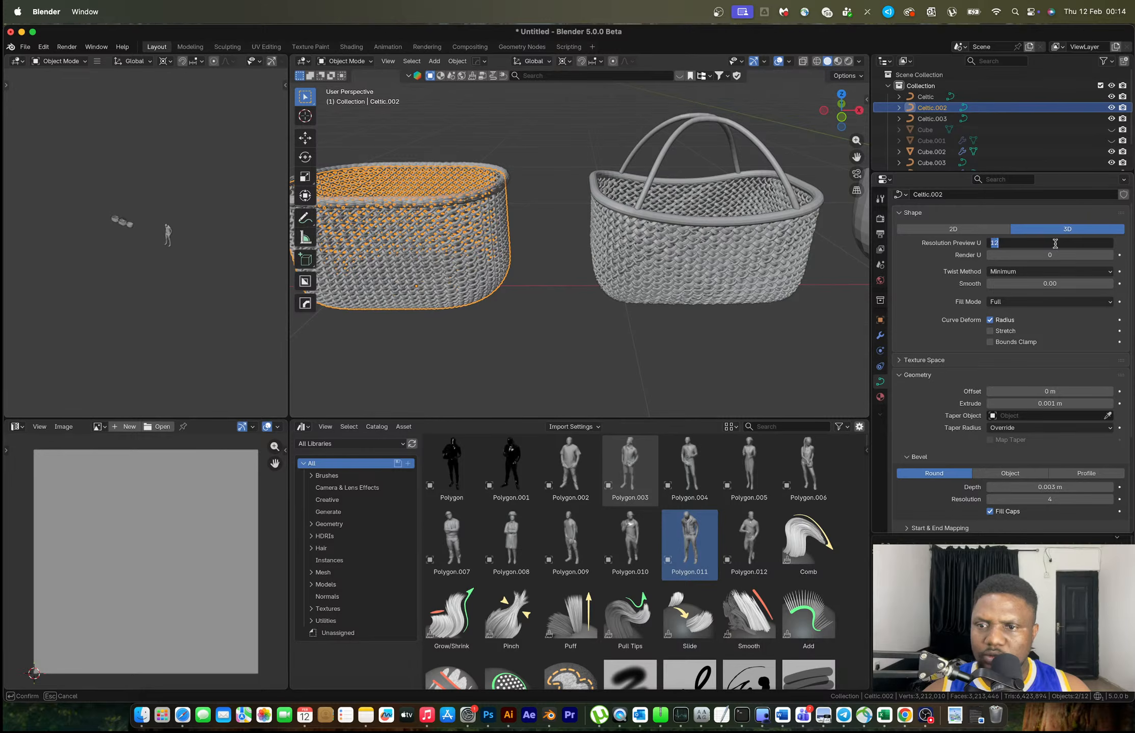
type("4")
key("Return")
middle_click_drag(504, 219, 524, 217)
left_click(524, 216)
left_click(1052, 243)
type("4")
key("Return")
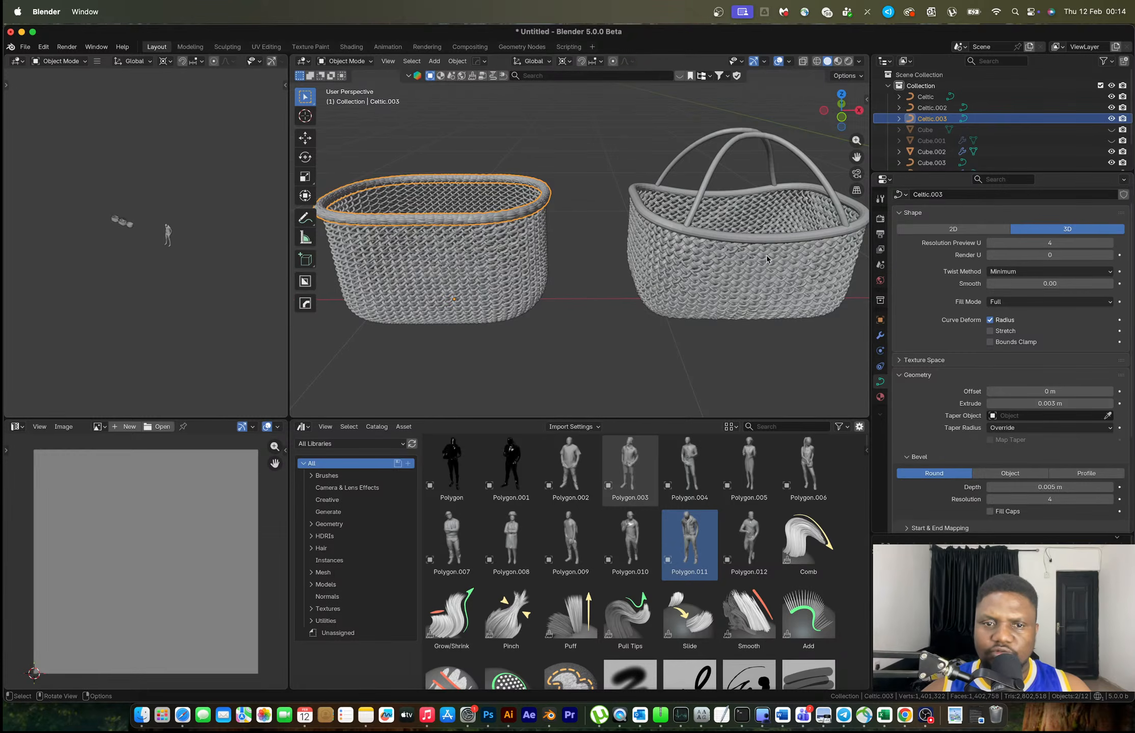
Delete the leftover bowl Cube.002 from the scene
left_click(573, 152)
scroll(558, 219, "up", 3)
middle_click_drag(557, 220, 531, 245)
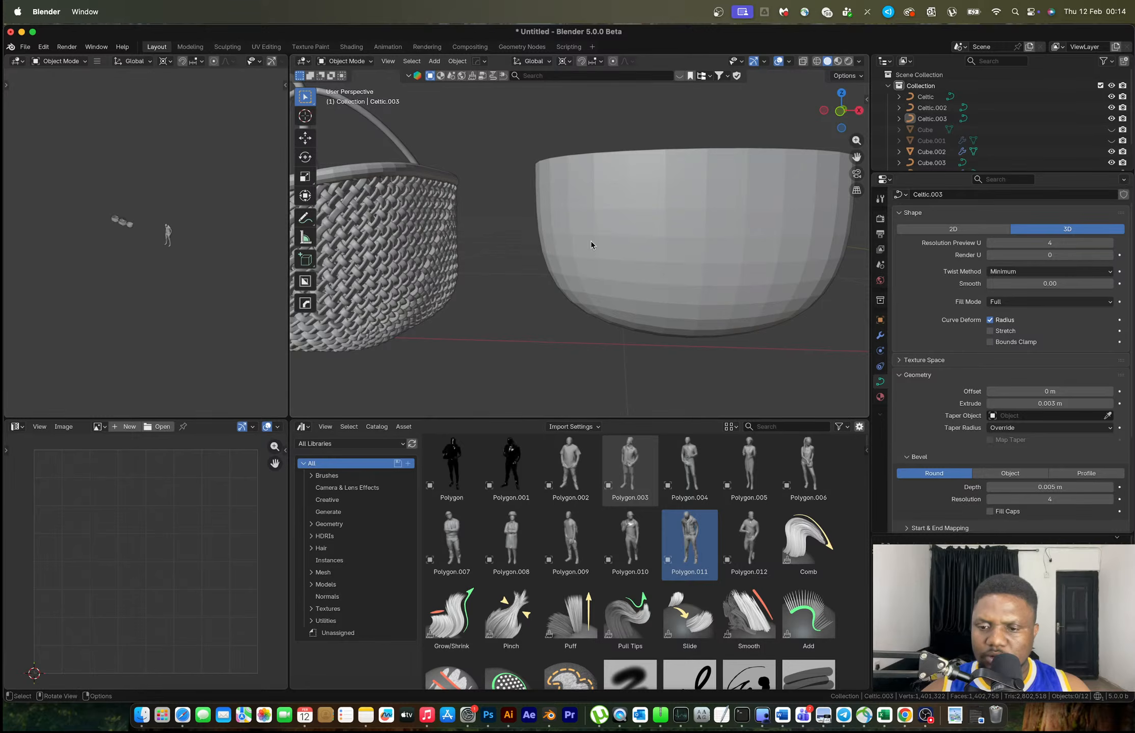
left_click(689, 253)
scroll(690, 257, "down", 4)
key("x")
left_click(682, 266)
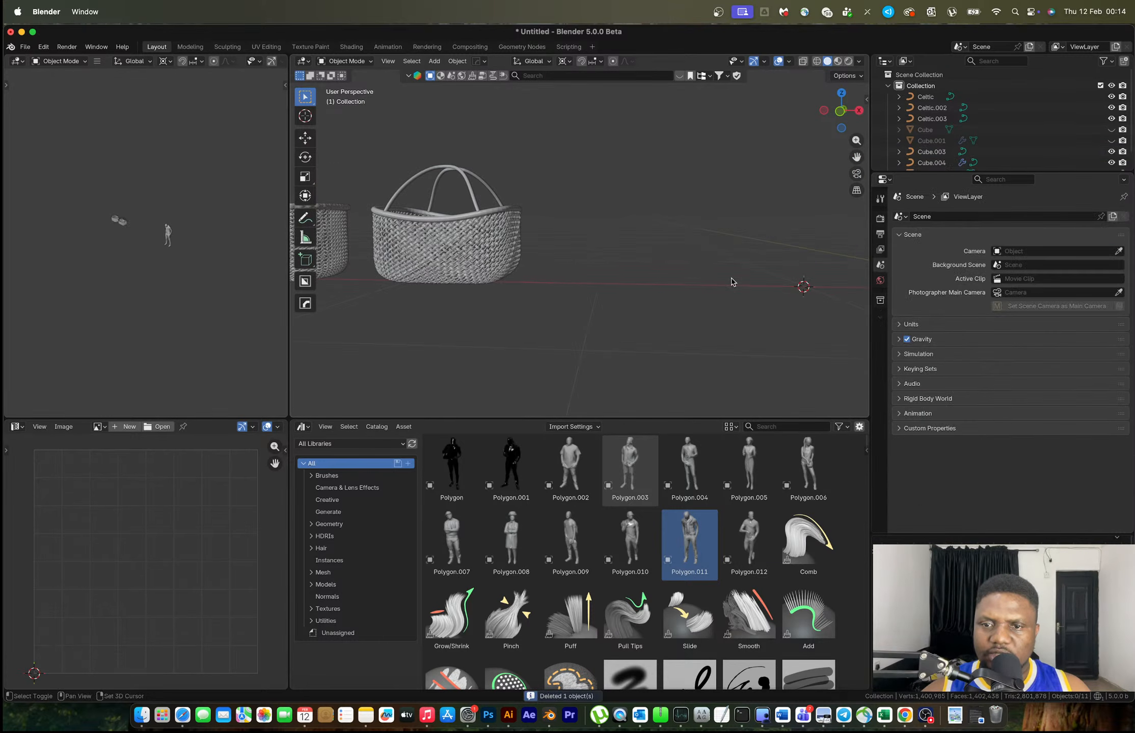
scroll(731, 281, "down", 5)
scroll(753, 278, "up", 5)
key("shift+a")
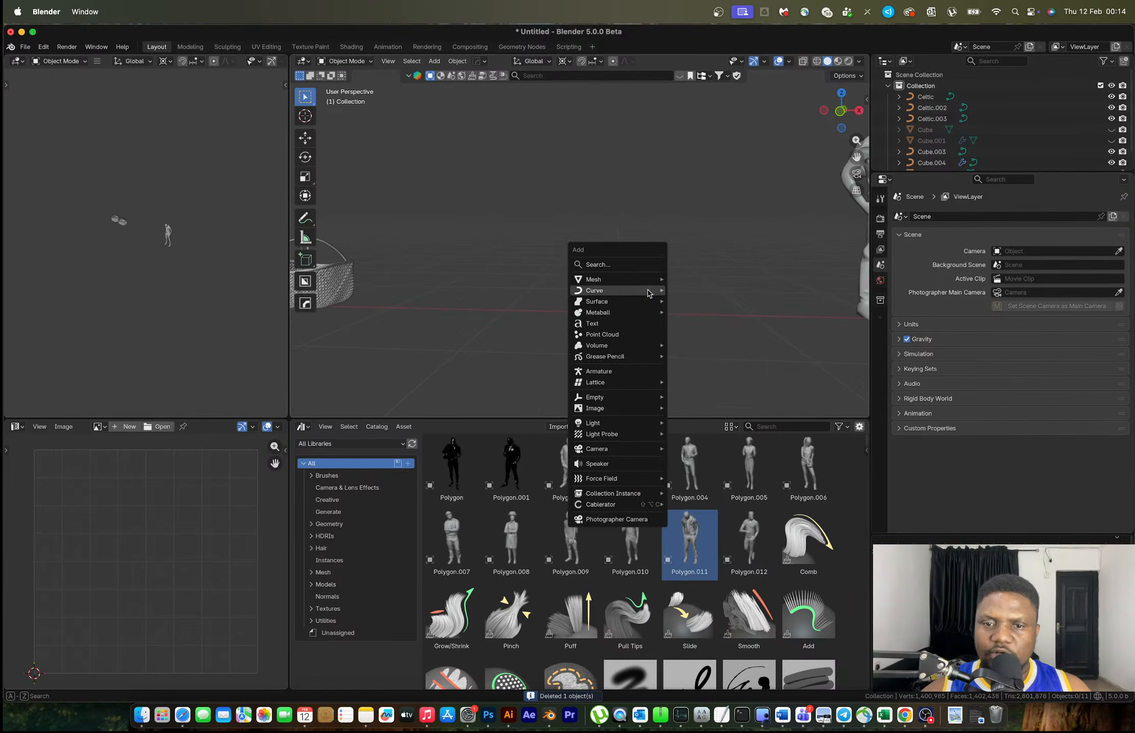
Add a cube and raise its geometry 1 m on Z so it sits on the ground
mouse_move(645, 283)
left_click(698, 290)
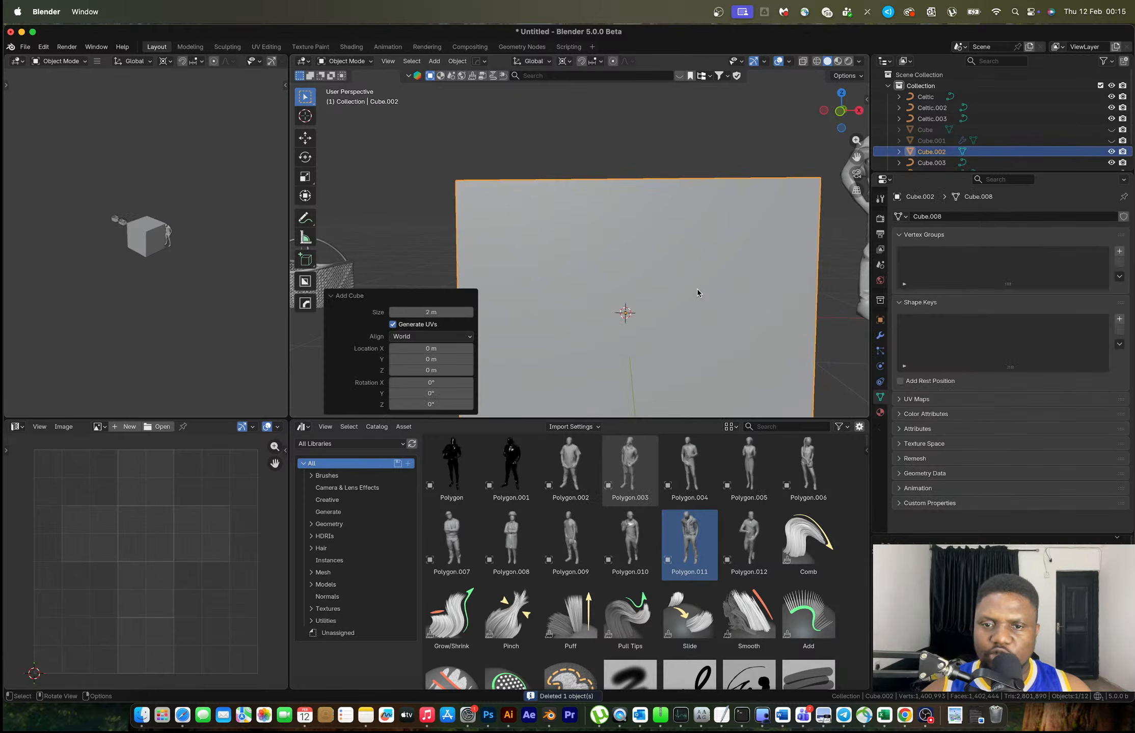
left_click(840, 111)
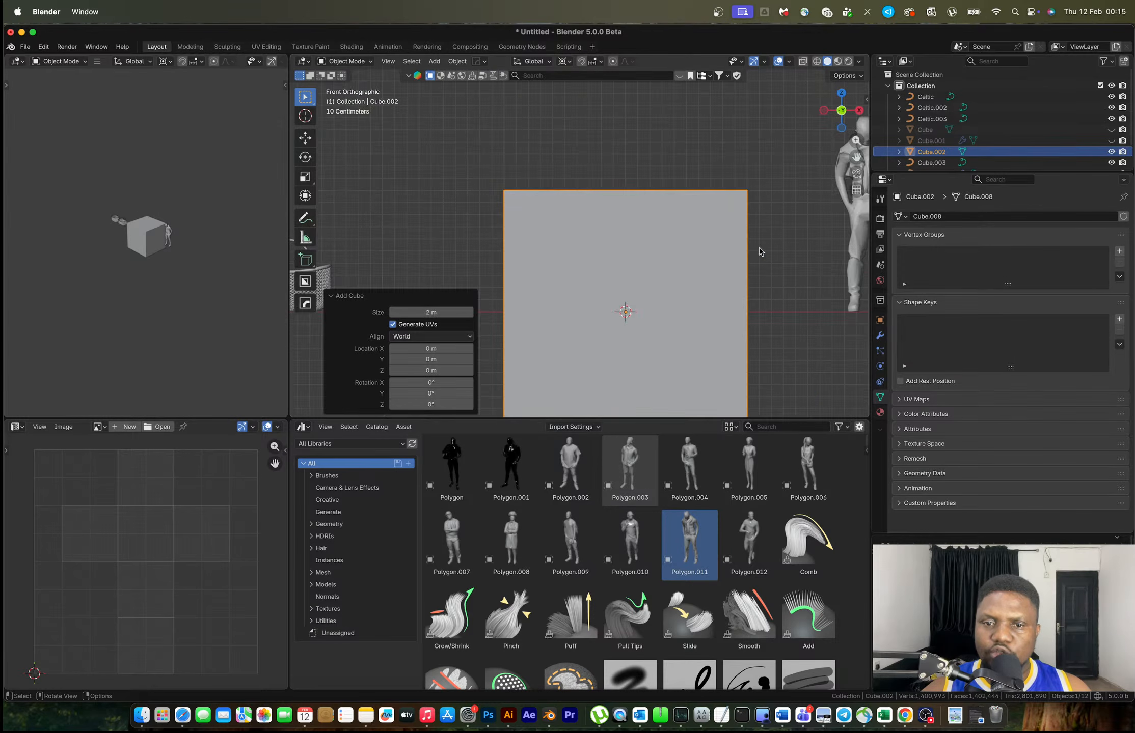
key("Tab")
key("g")
key("z")
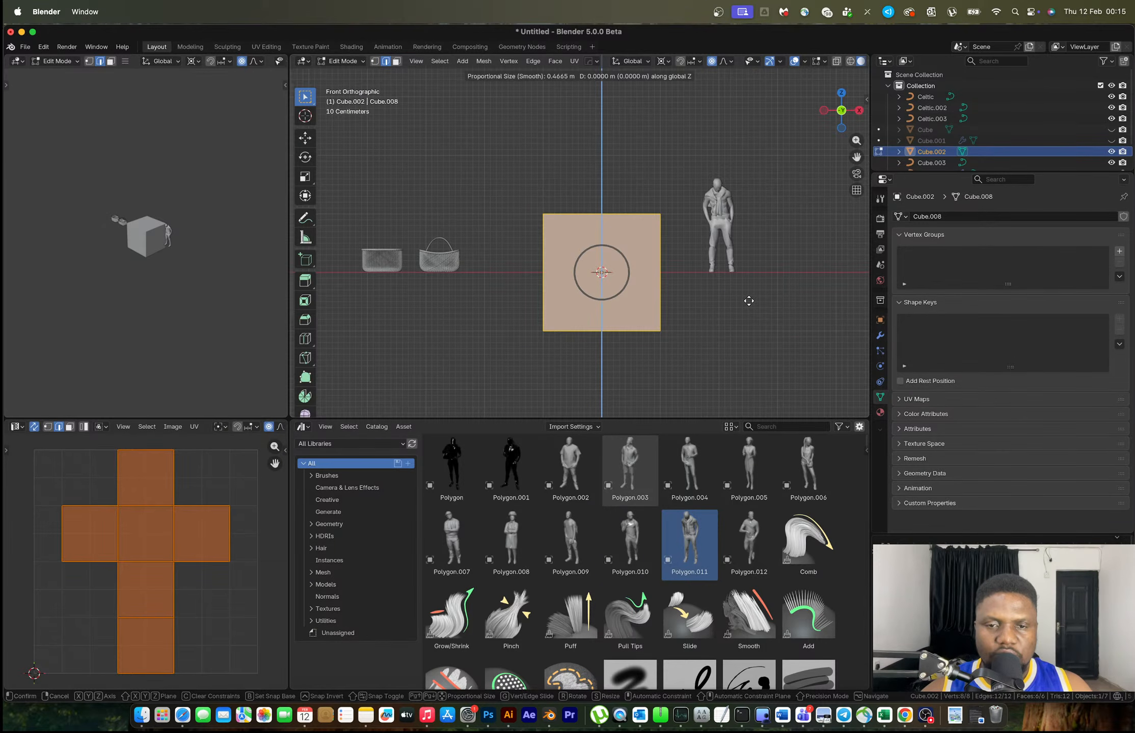
key("1")
key("Return")
key("Tab")
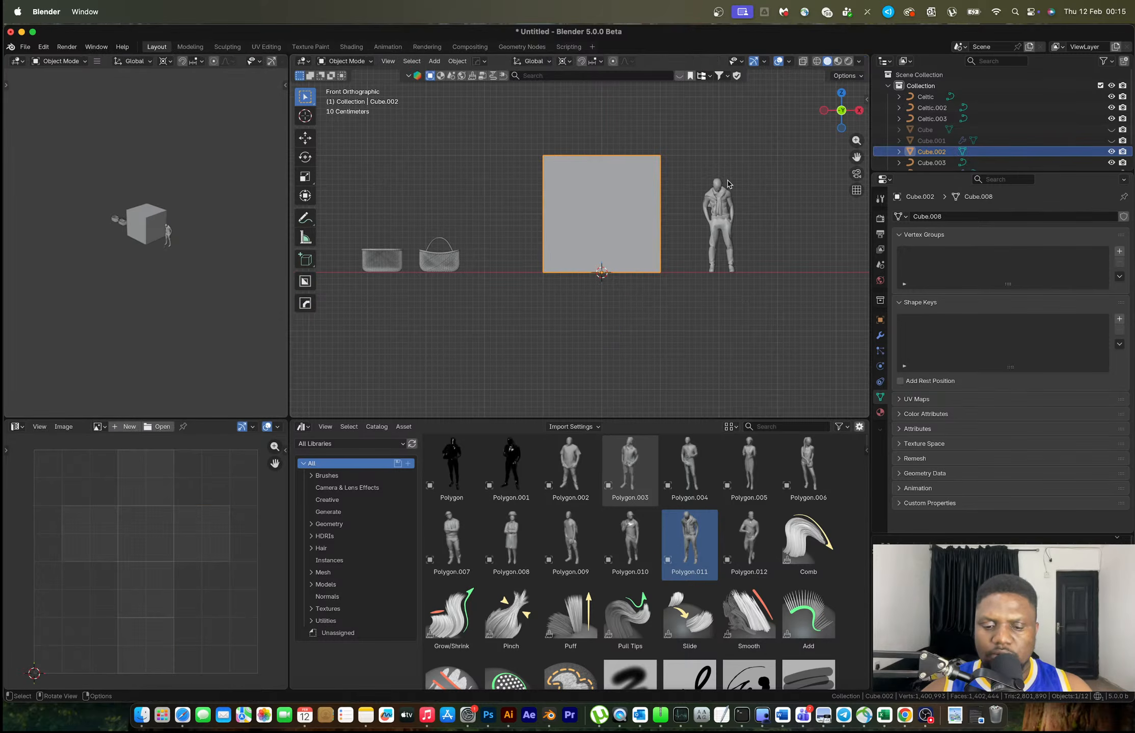
Flatten the cube to 0.435 height, enlarge it to 1.491, and stretch it along Y
key("o")
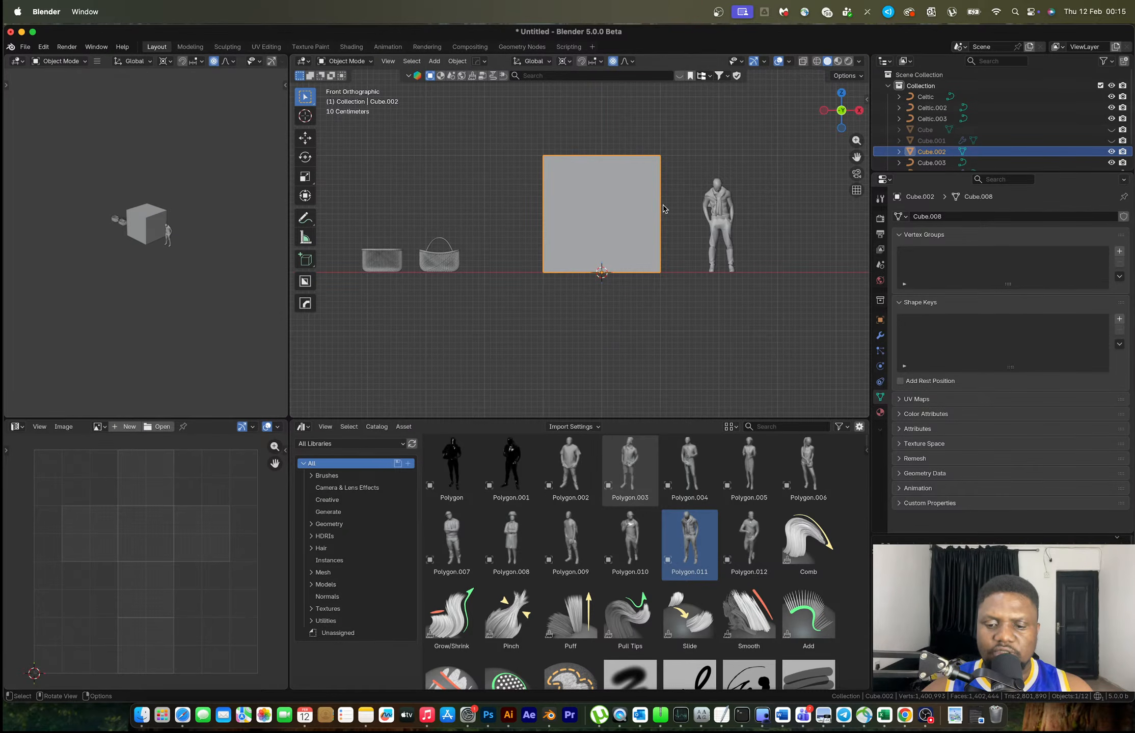
key("s")
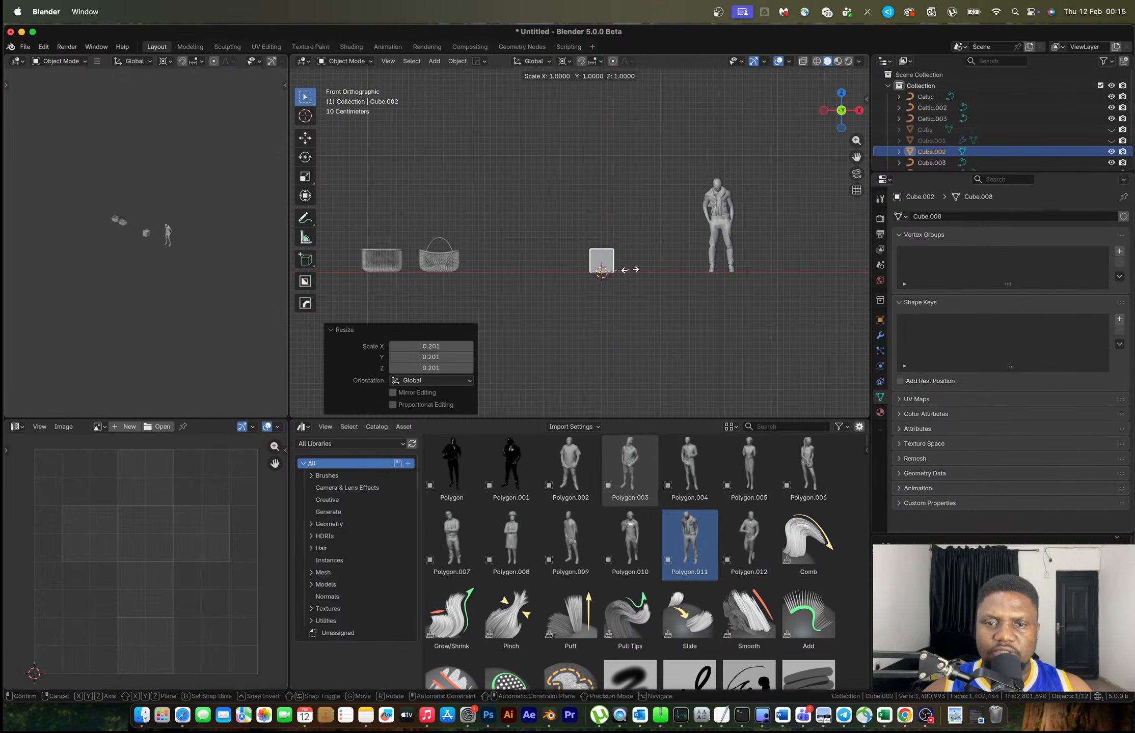
key("z")
left_click(616, 276)
scroll(616, 276, "up", 5)
key("s")
left_click(710, 345)
middle_click_drag(682, 294, 679, 334)
key("s")
key("y")
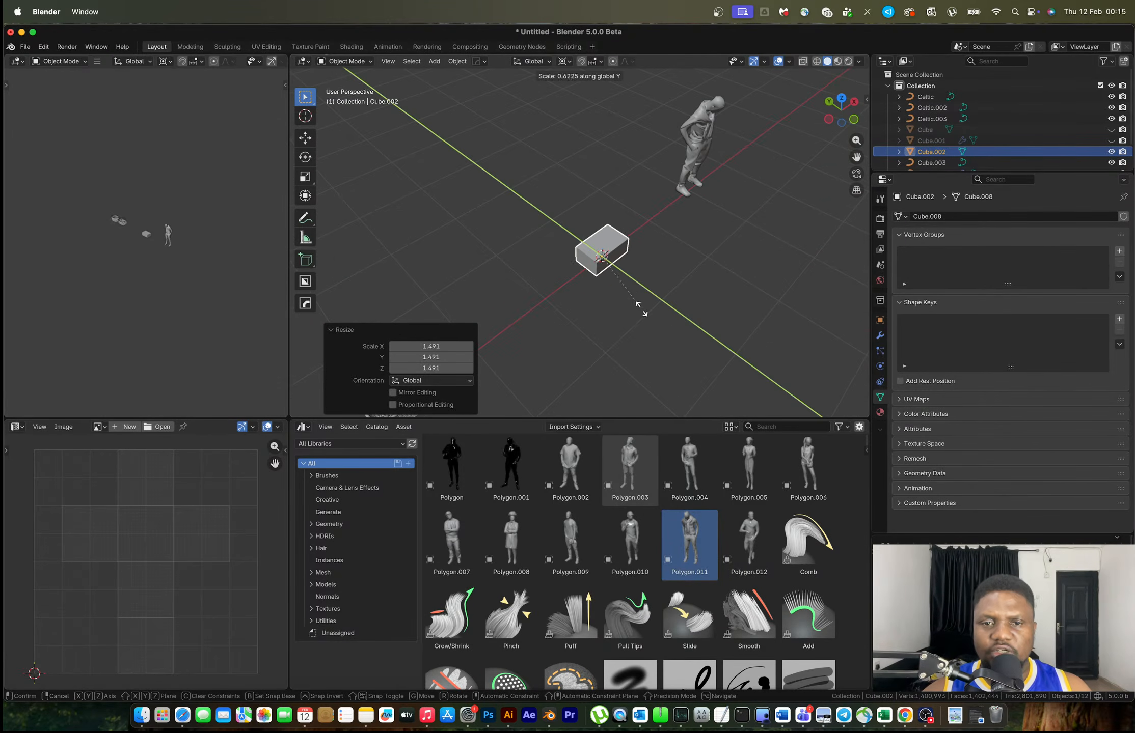
left_click(631, 299)
Delete the box's top face so it is open-topped
key("Tab")
left_click(605, 241)
key("x")
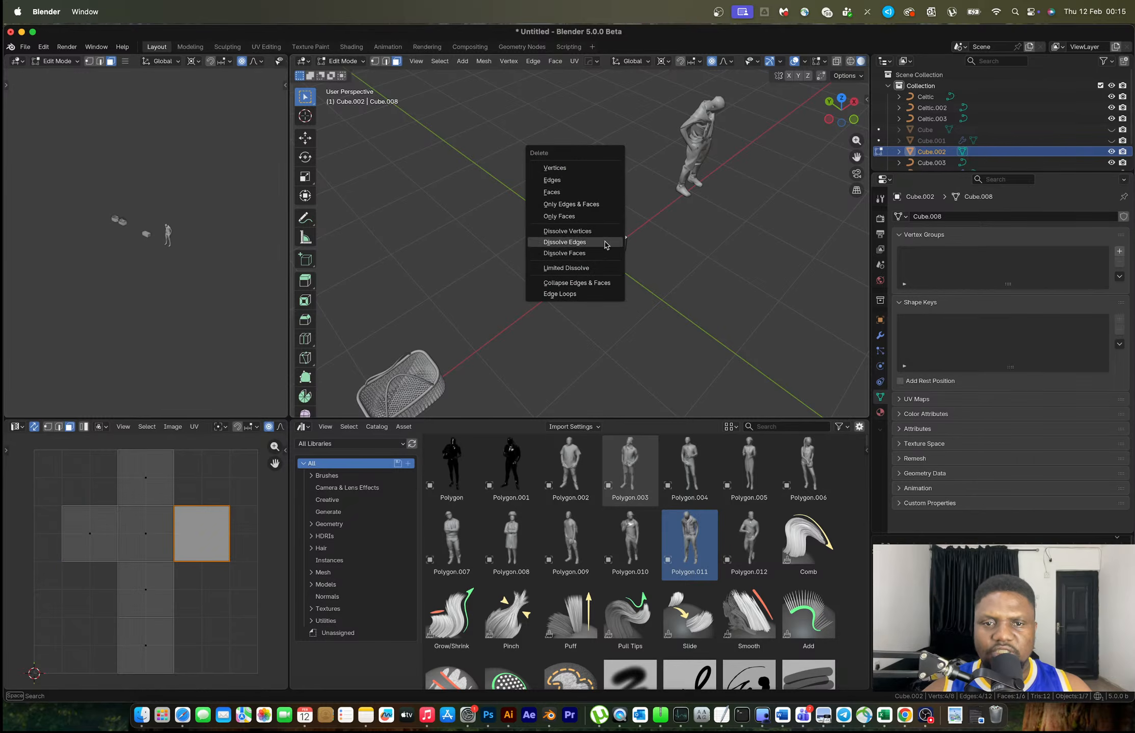
left_click(569, 187)
key("Tab")
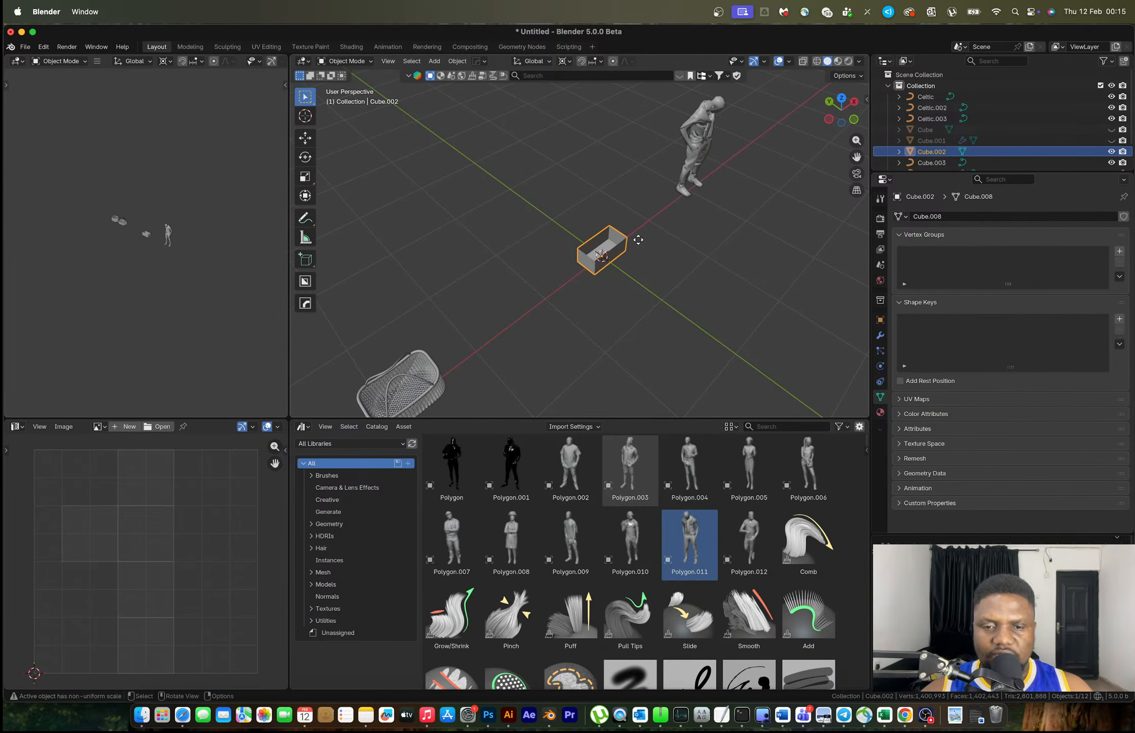
Move the box 1.8754 m along negative X beside the basket
key("g")
key("x")
left_click(526, 337)
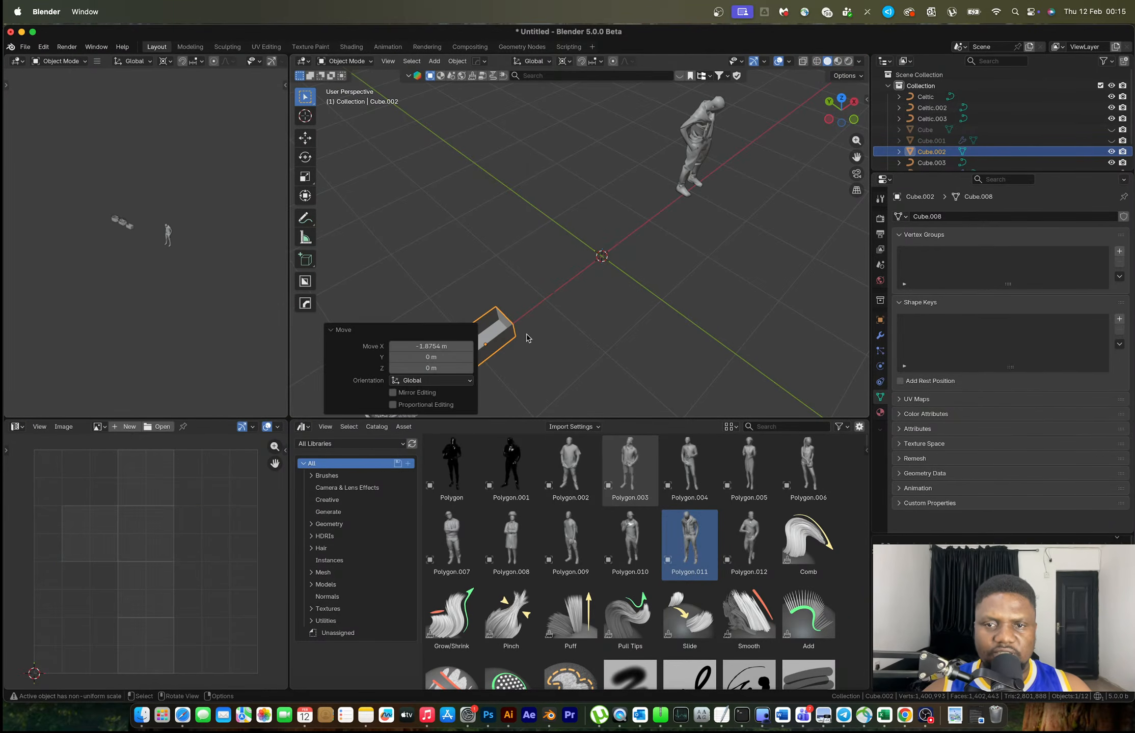
left_click(855, 122)
scroll(670, 255, "up", 9)
middle_click_drag(539, 318, 569, 232, "shift")
Apply the box's scale with Ctrl+A
key("Tab")
key("Tab")
key("ctrl+a")
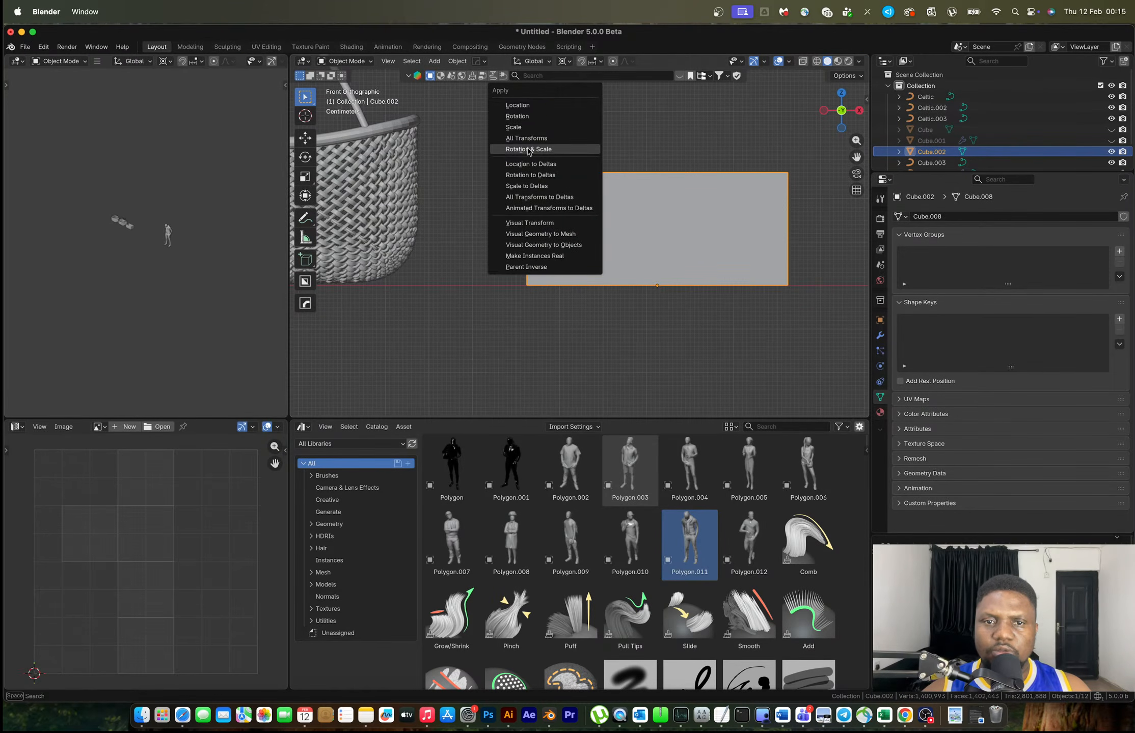
left_click(529, 131)
key("Tab")
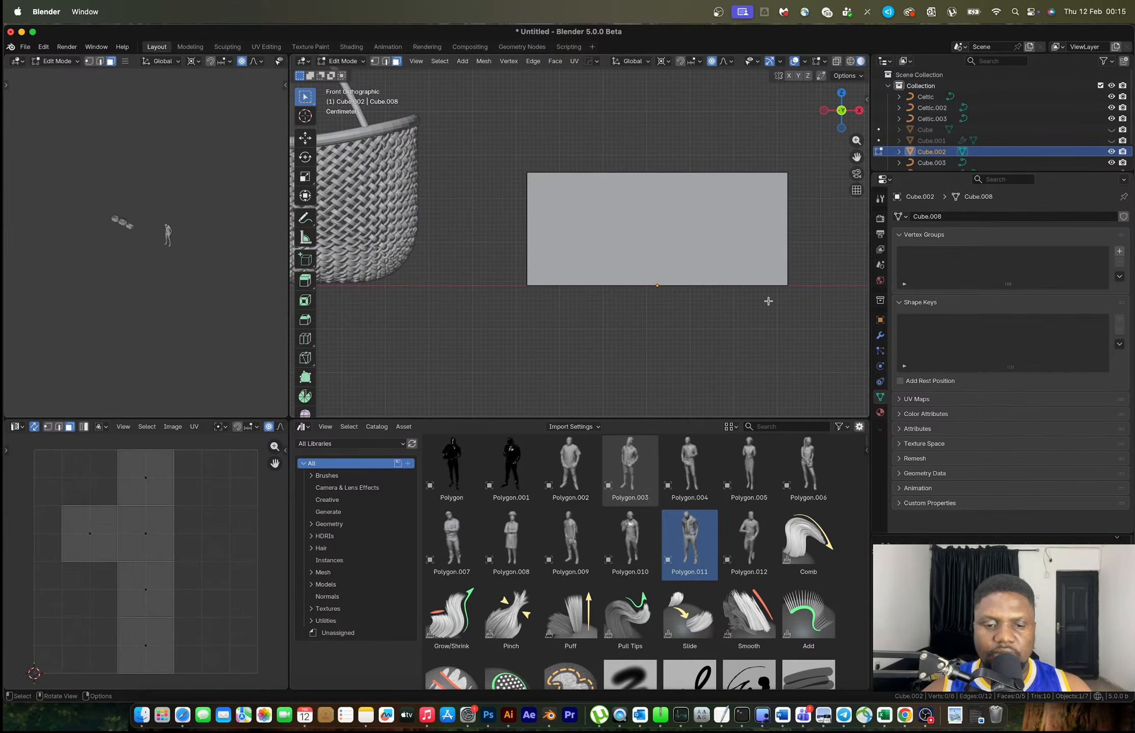
Bevel all the box's edges for rounded corners and turn on X-ray
key("a")
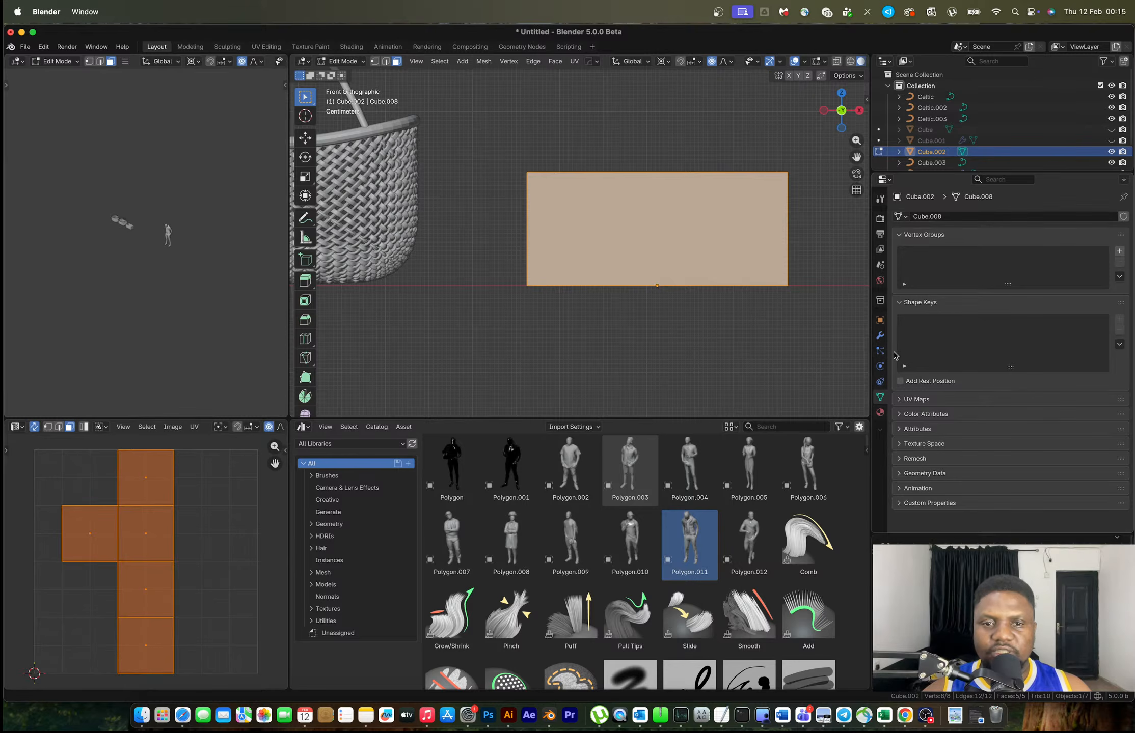
key("ctrl+b")
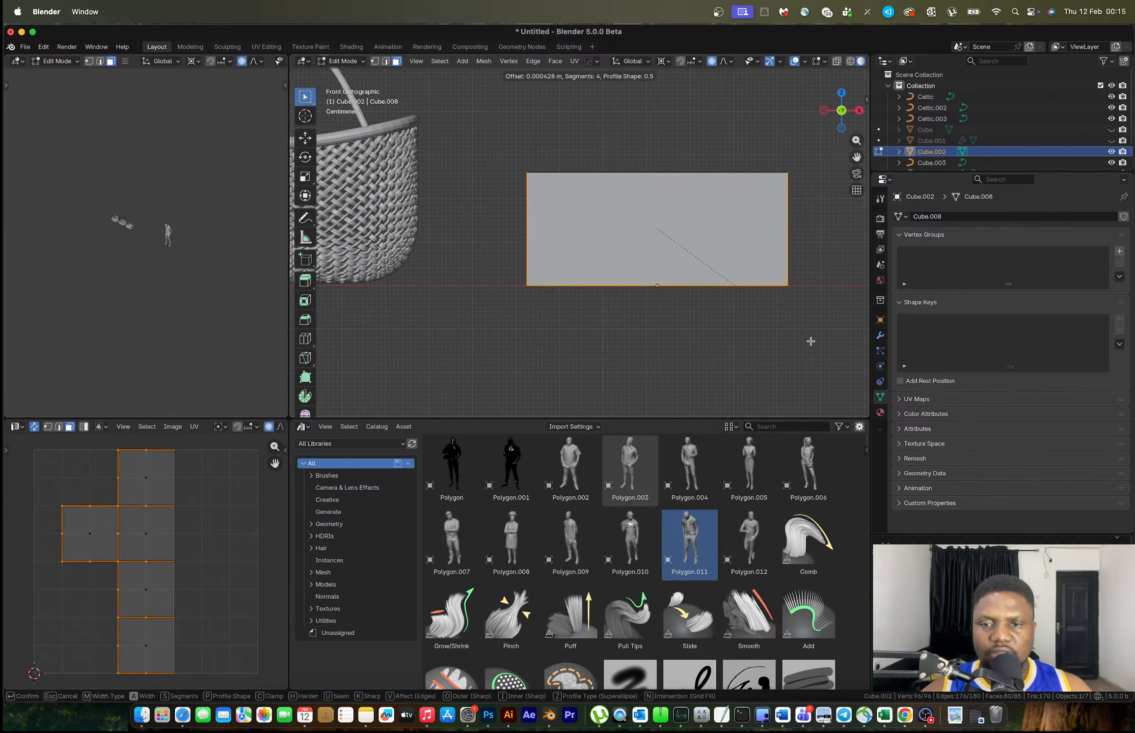
scroll(828, 349, "down", 1)
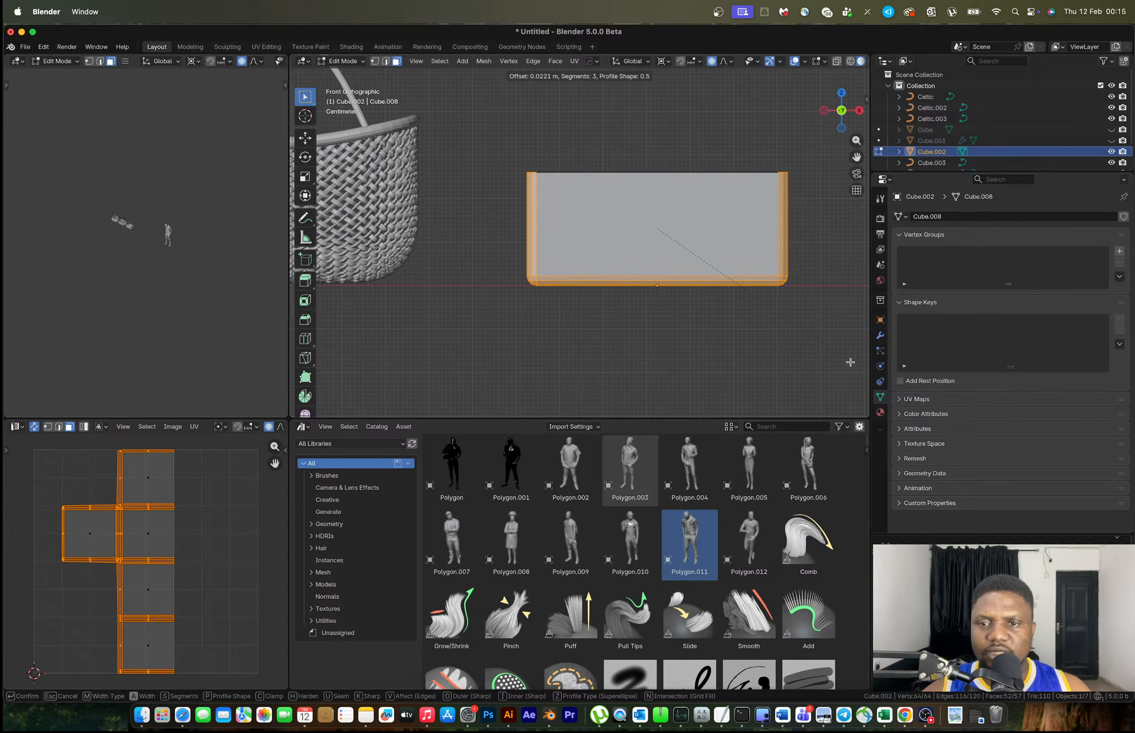
left_click(847, 361)
key("Tab")
mouse_move(709, 228)
middle_mouse_down()
mouse_move(713, 248)
mouse_move(678, 253)
mouse_move(712, 245)
middle_mouse_up()
key("Tab")
key("alt+z")
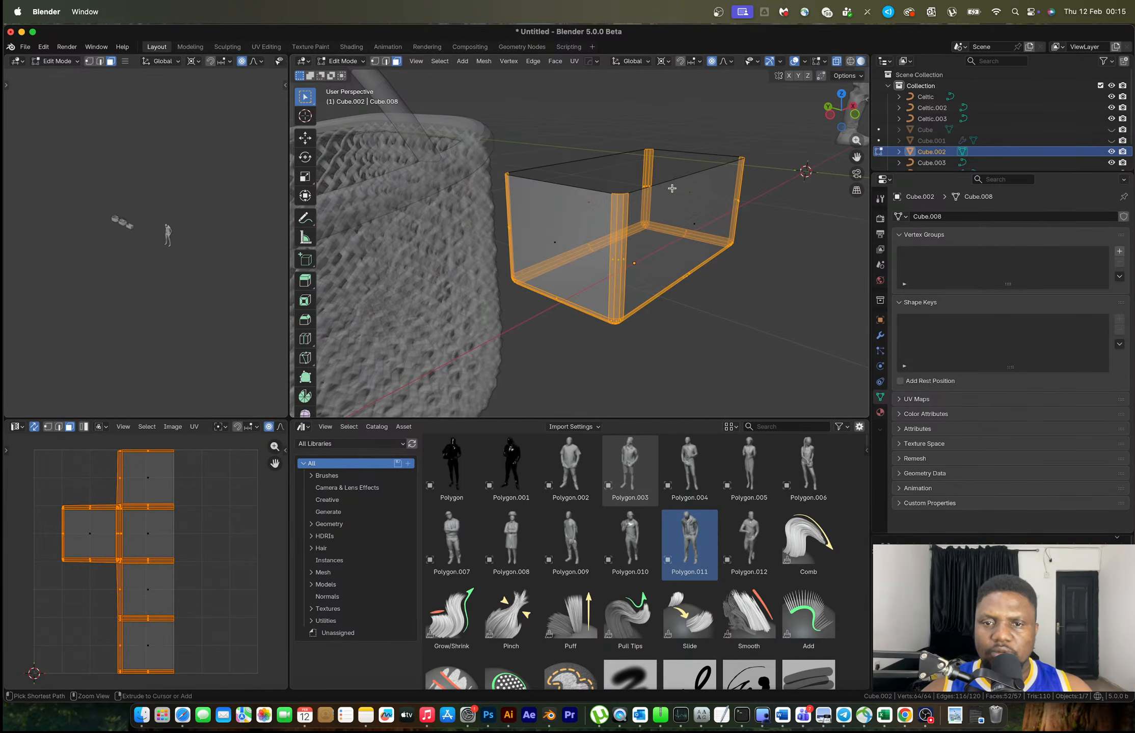
Add 30 evenly spaced vertical loop cuts and 16 horizontal loop cuts to the box
key("ctrl+r")
scroll(671, 189, "up", 6)
scroll(672, 188, "up", 20)
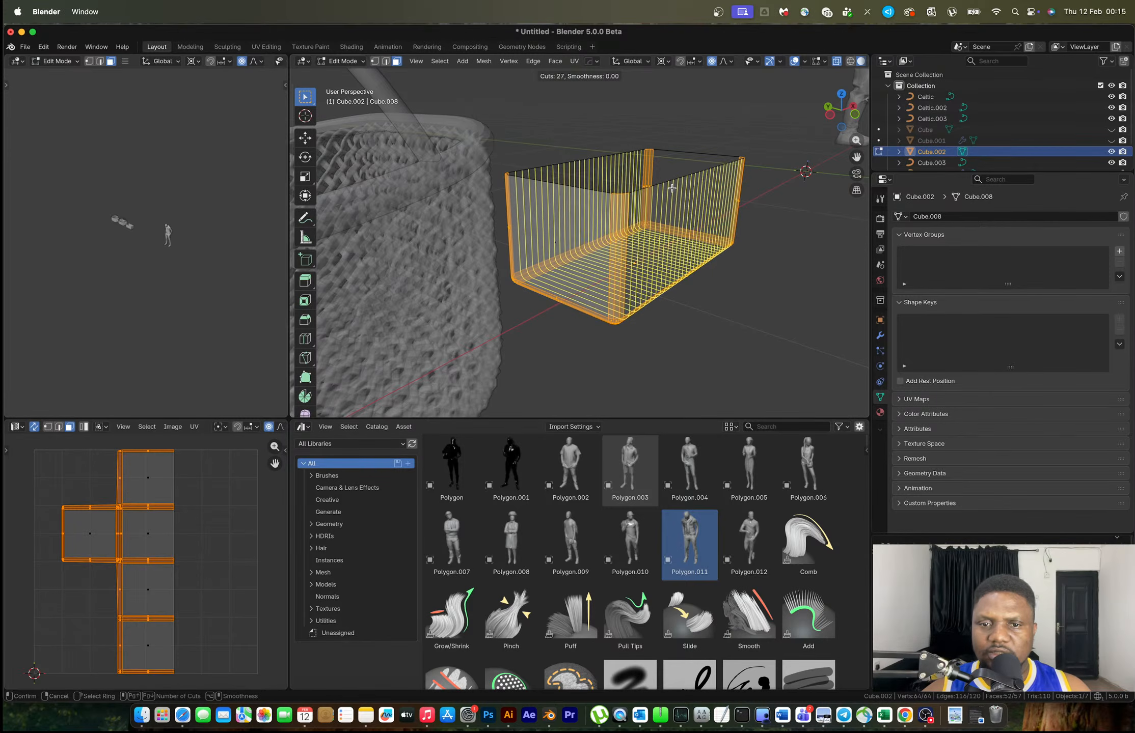
left_click(672, 189)
right_click(672, 188)
key("ctrl+r")
scroll(580, 194, "up", 7)
scroll(580, 195, "up", 8)
left_click(580, 194)
right_click(580, 194)
Add 18 more vertical loop cuts, then return to Object Mode with X-ray off
key("ctrl+r")
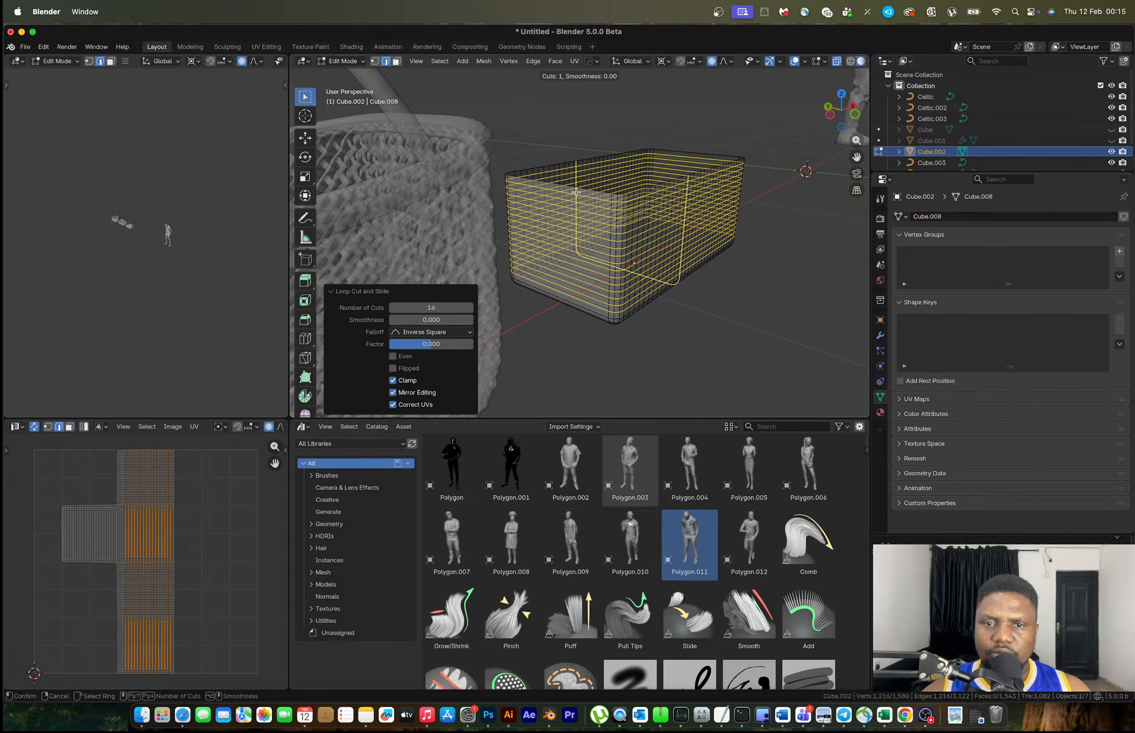
scroll(575, 194, "up", 11)
scroll(575, 194, "up", 4)
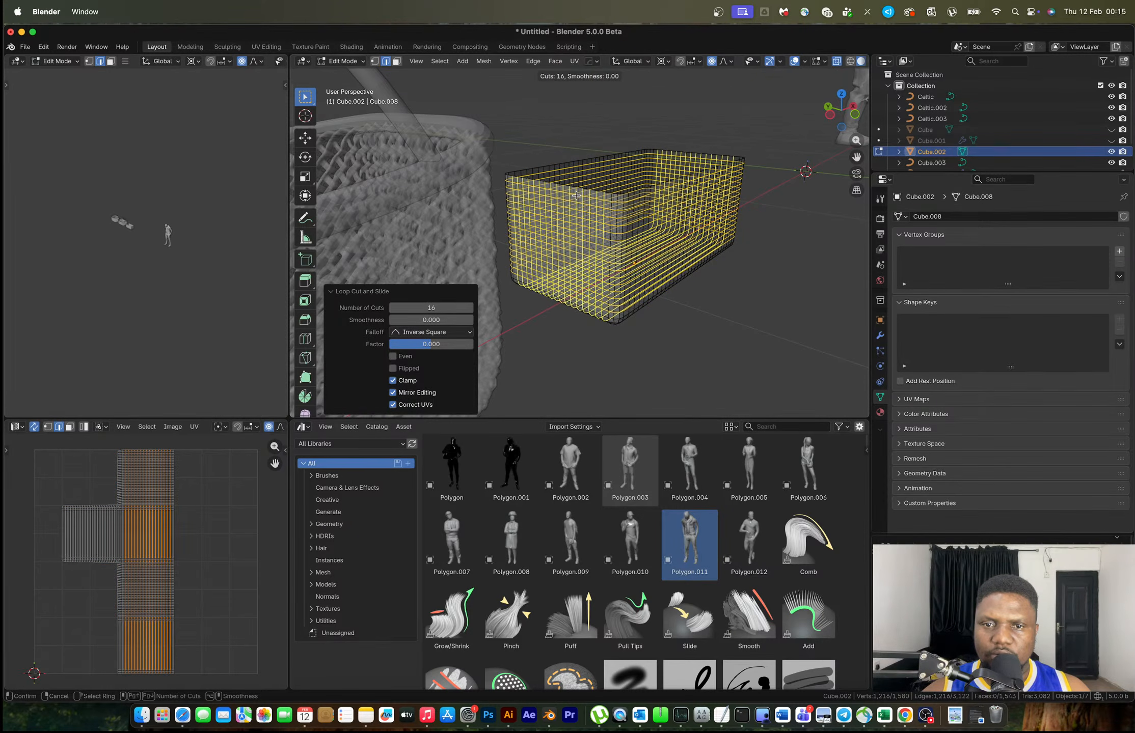
scroll(576, 195, "up", 2)
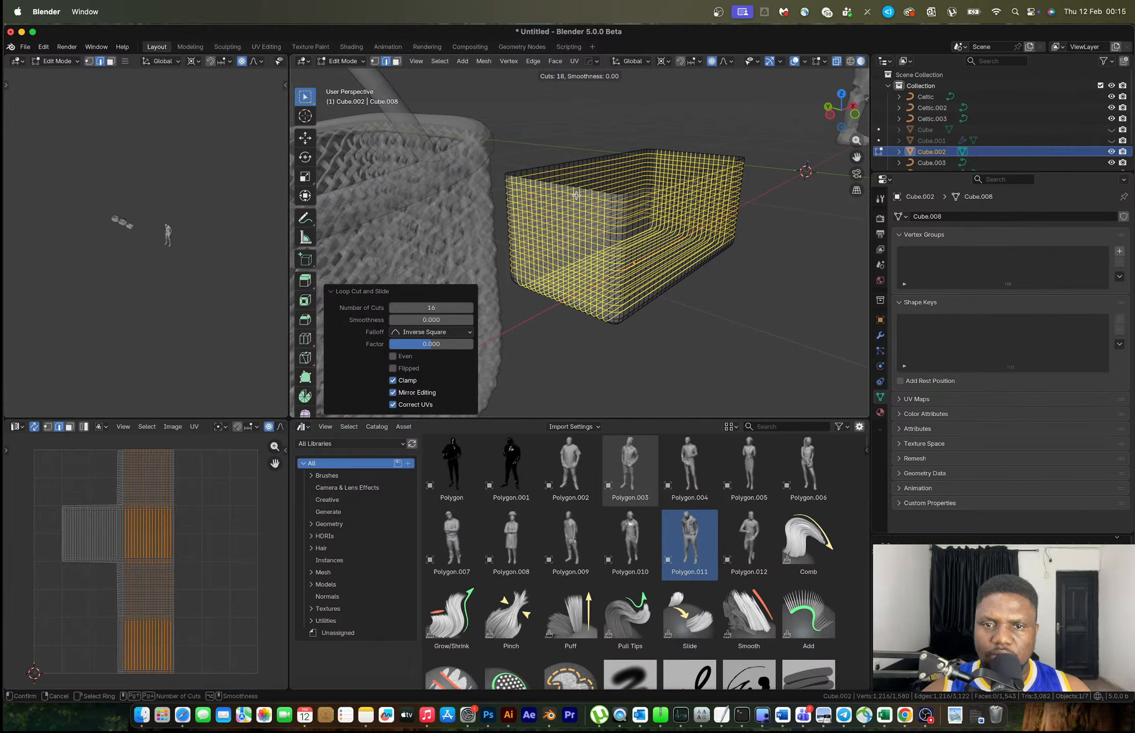
left_click(576, 195)
key("Tab")
key("alt+z")
Apply Shade Auto Smooth to the box and orbit to check the smooth walls
right_click(617, 217)
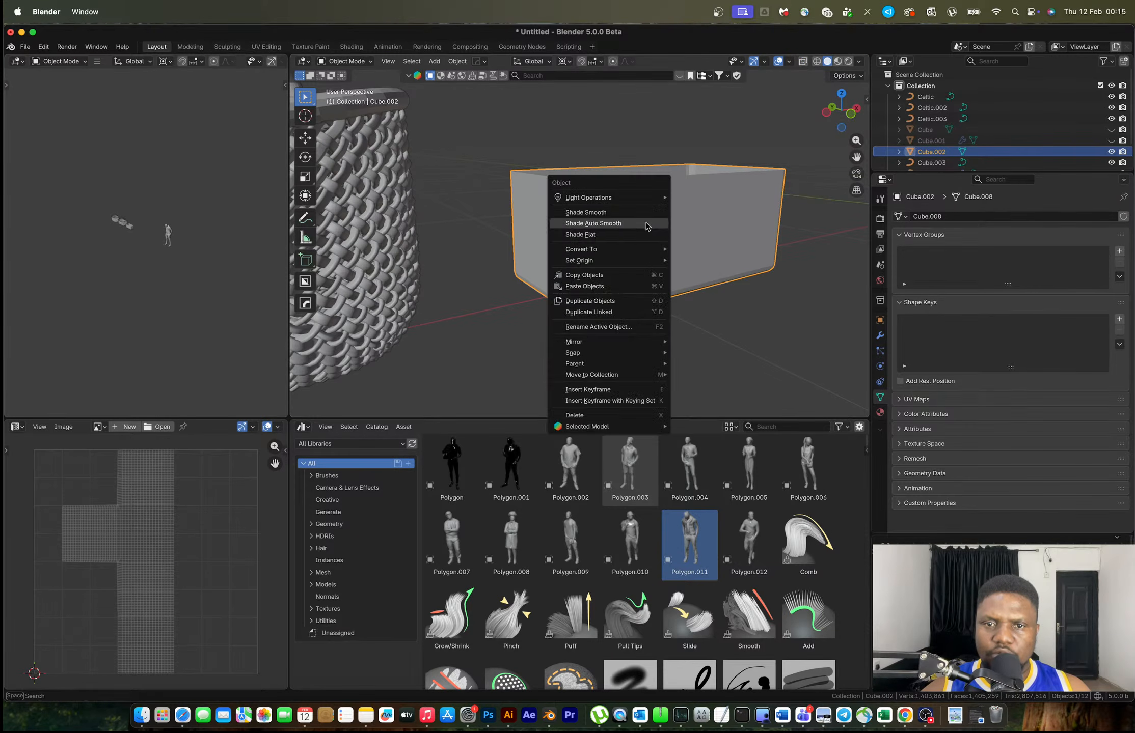
left_click(619, 225)
mouse_move(618, 224)
middle_mouse_down()
mouse_move(656, 229)
mouse_move(684, 271)
mouse_move(676, 249)
mouse_move(585, 203)
mouse_move(558, 213)
mouse_move(588, 238)
mouse_move(631, 231)
middle_mouse_up()
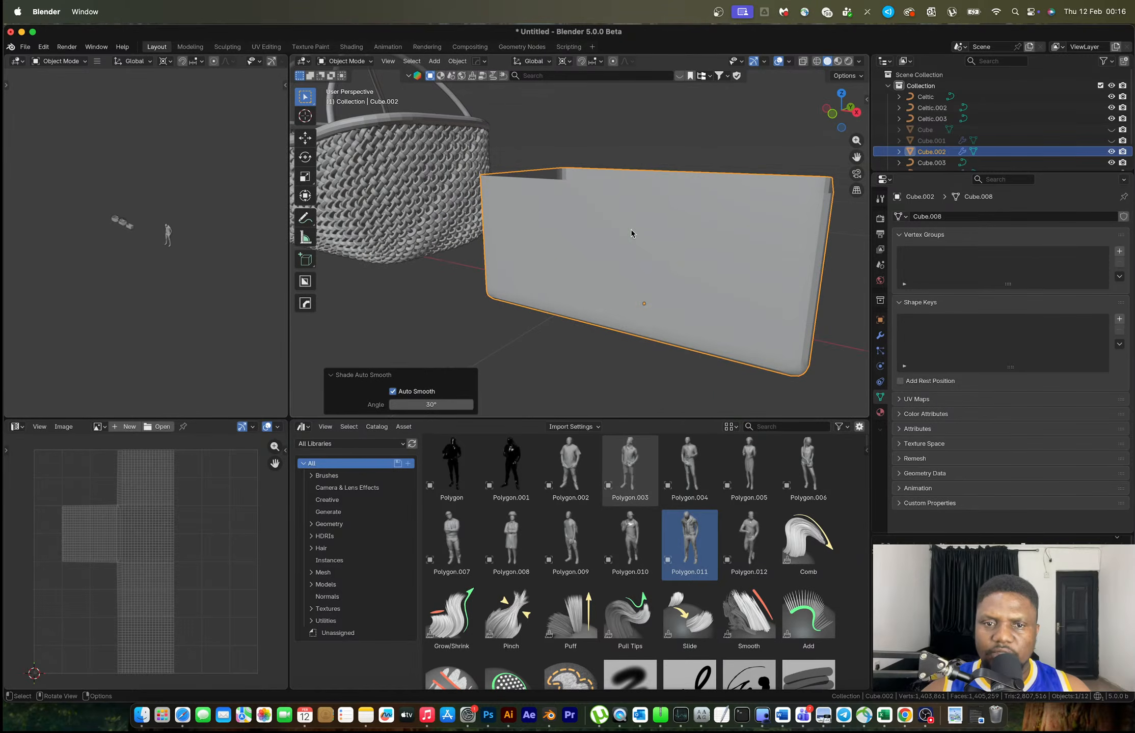
right_click(631, 231)
left_click(629, 230)
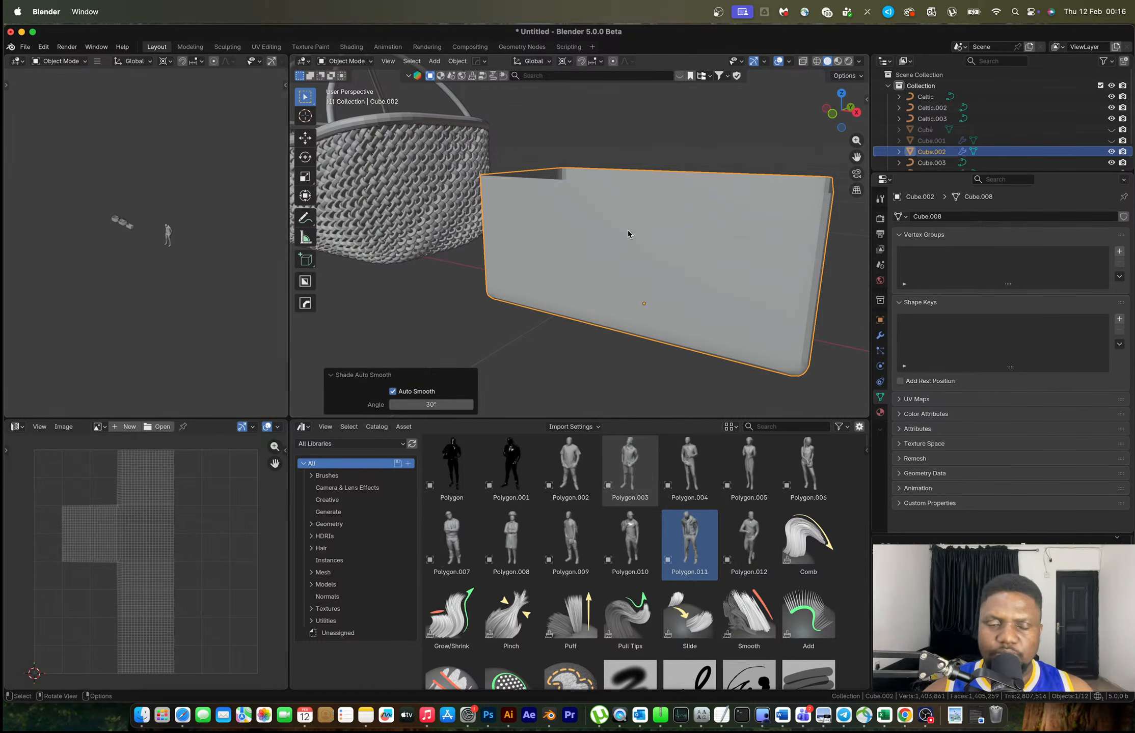
key("shift+a")
Frame the woven box in view and set the weave's Bevel Depth to 0.002
mouse_move(624, 243)
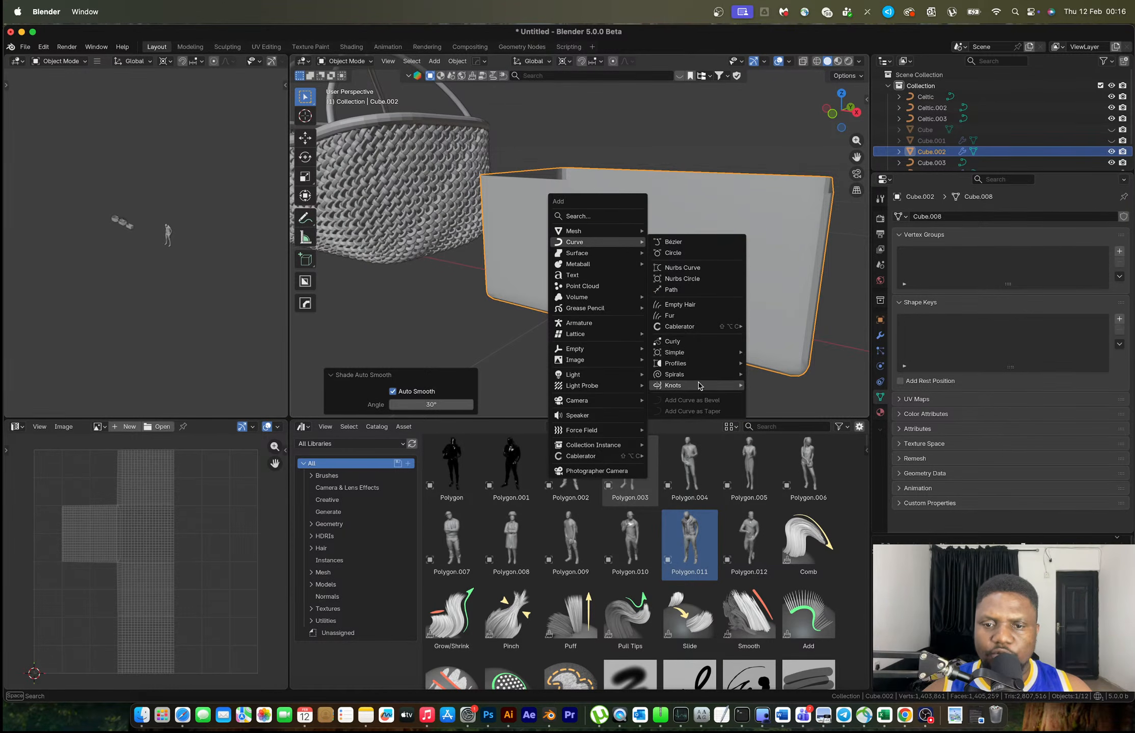
mouse_move(702, 385)
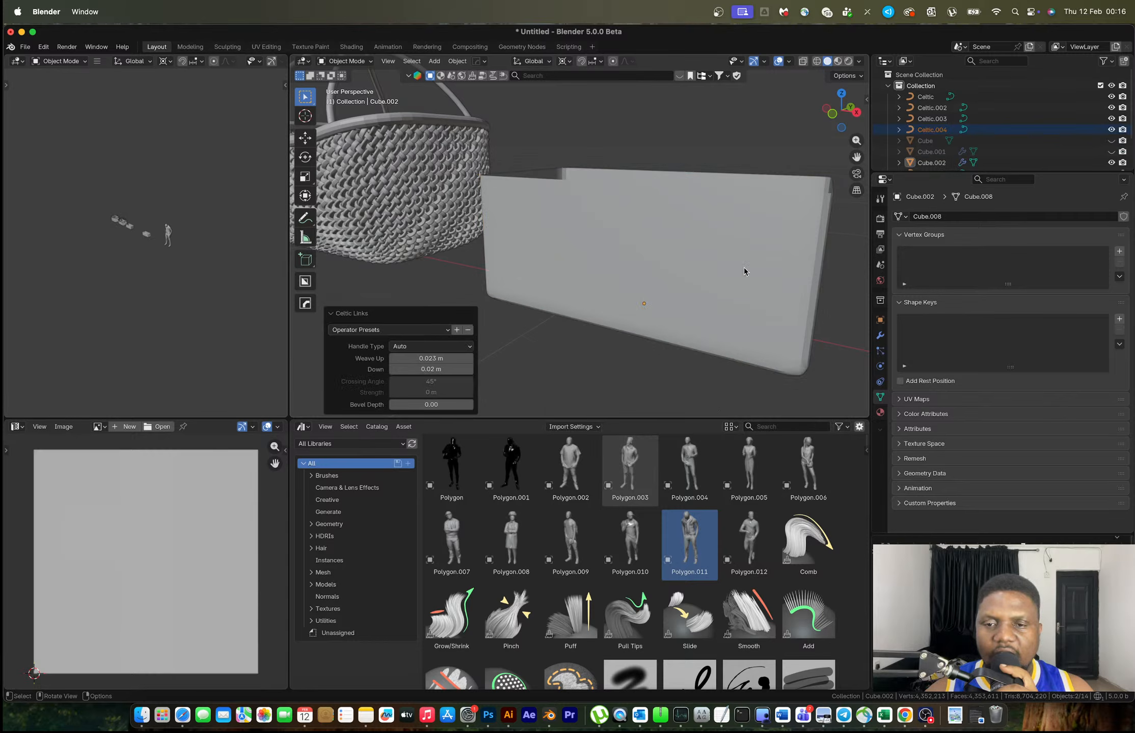
scroll(743, 268, "down", 11)
middle_click_drag(728, 245, 740, 253)
scroll(740, 252, "up", 5)
scroll(739, 257, "up", 5)
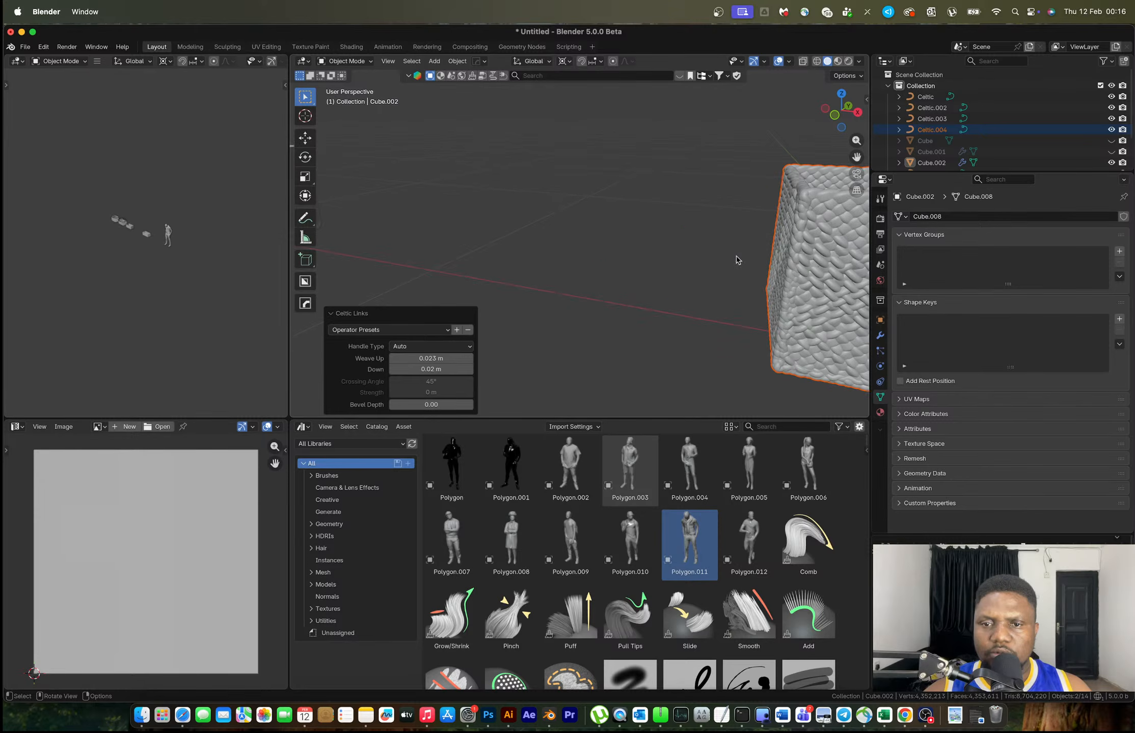
key("KP_Decimal")
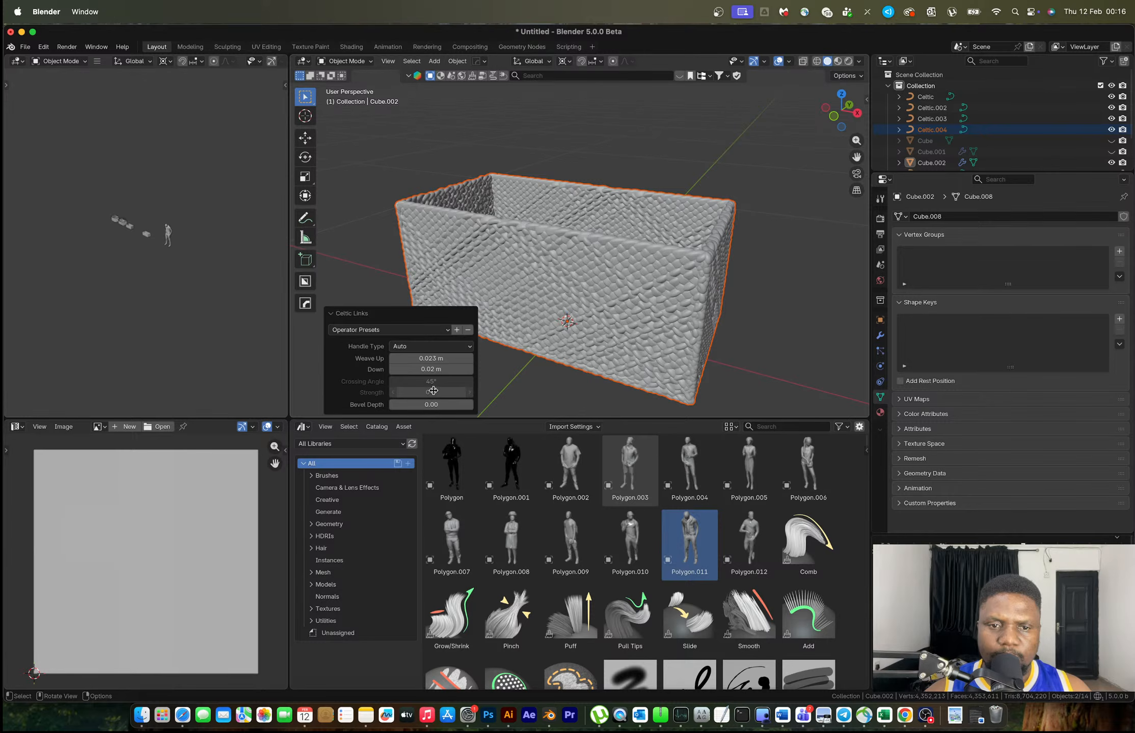
left_click(413, 405)
type("0.002")
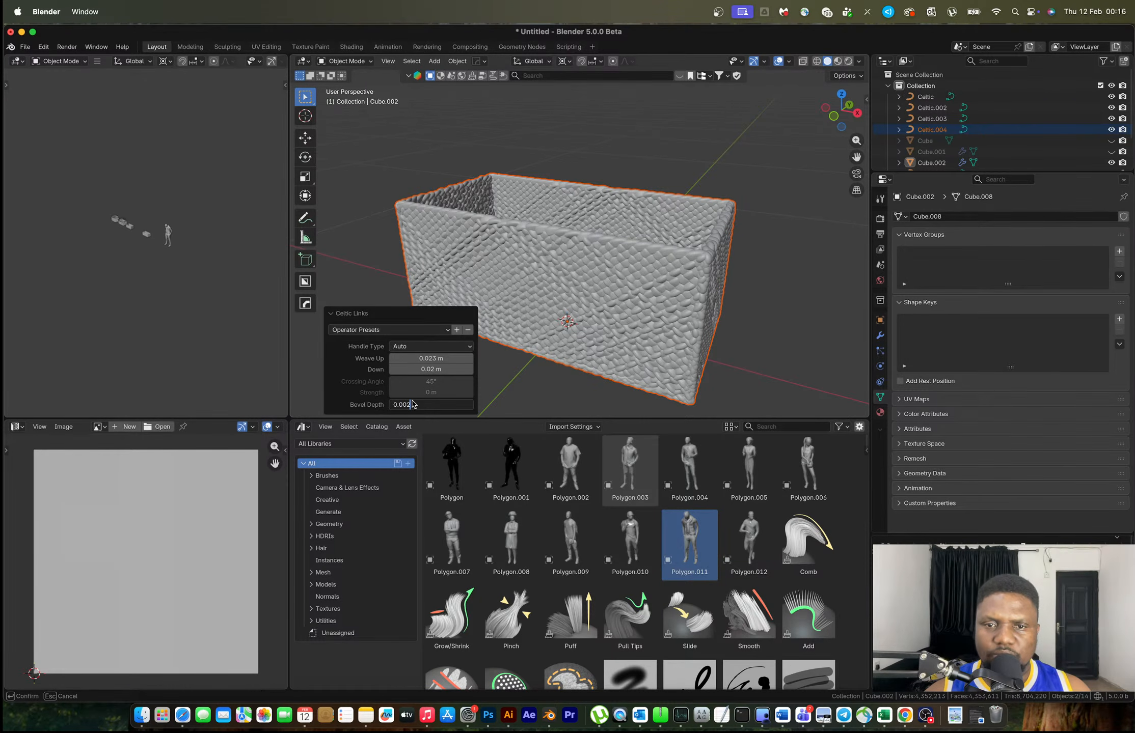
key("Return")
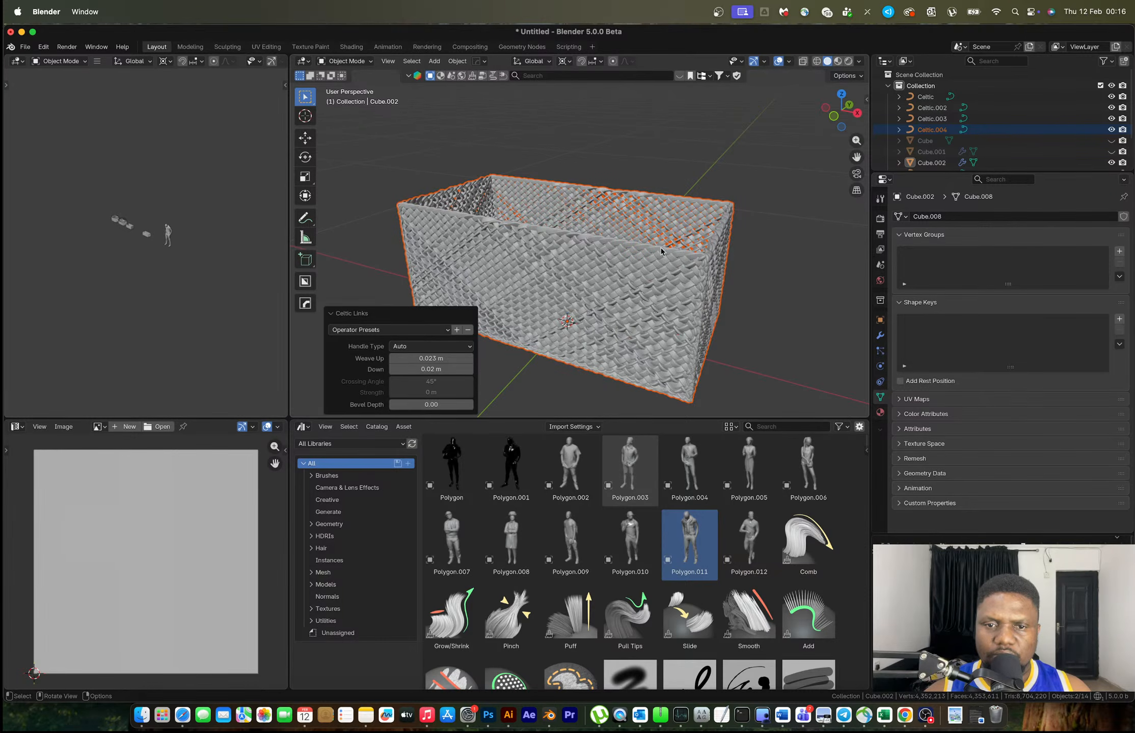
Set the Celtic Links Weave Up value to 0.03 m
scroll(657, 253, "up", 8)
scroll(657, 252, "up", 3)
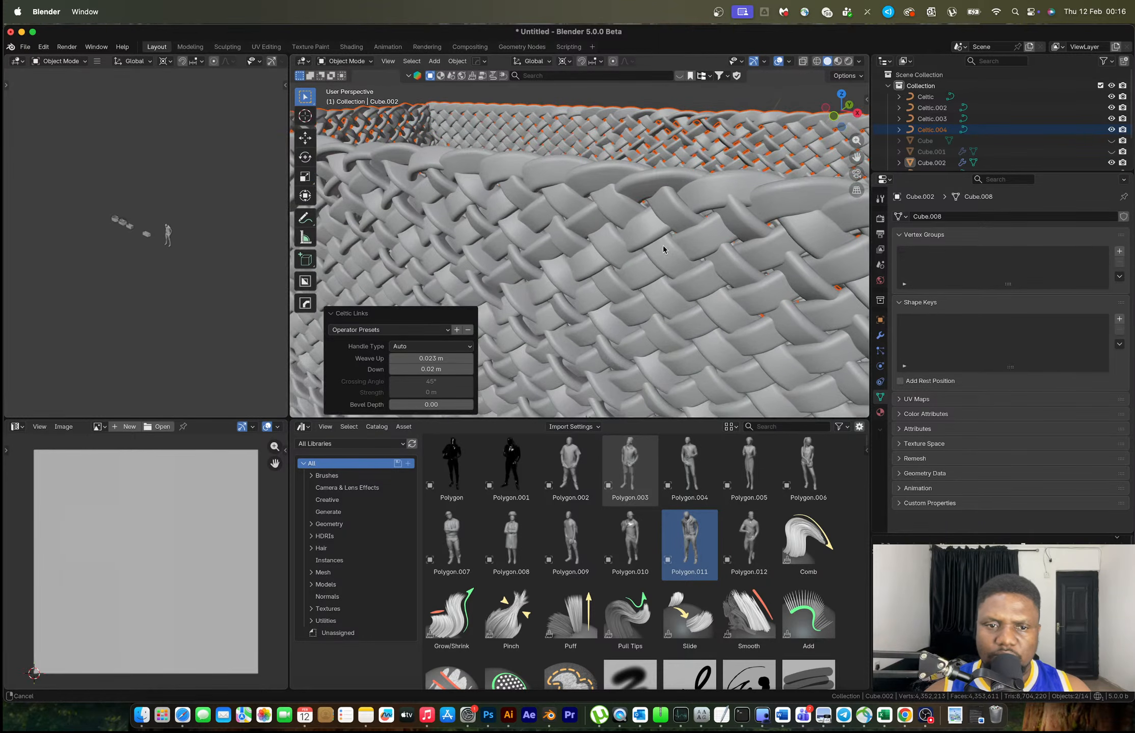
left_click_drag(431, 359, 431, 358)
left_click(425, 358)
left_click(408, 359)
key("Right")
key("Right")
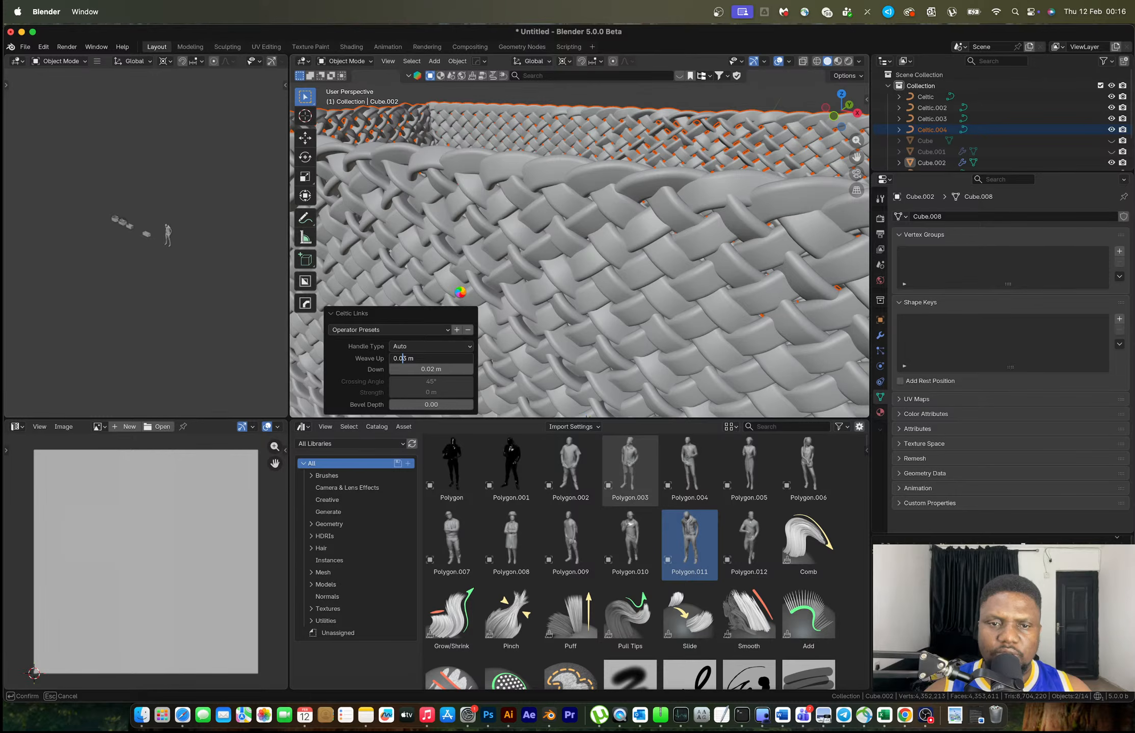
key("Return")
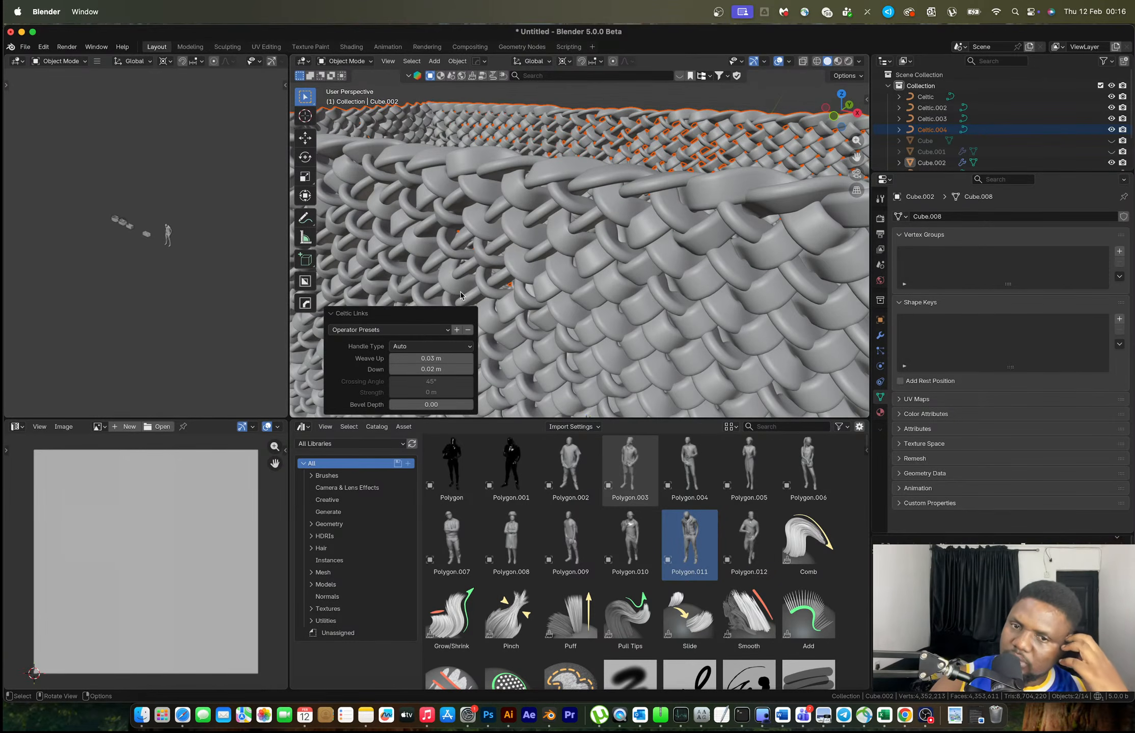
Change the weave's Down offset from 0.01 to 0.02 m
left_click(430, 369)
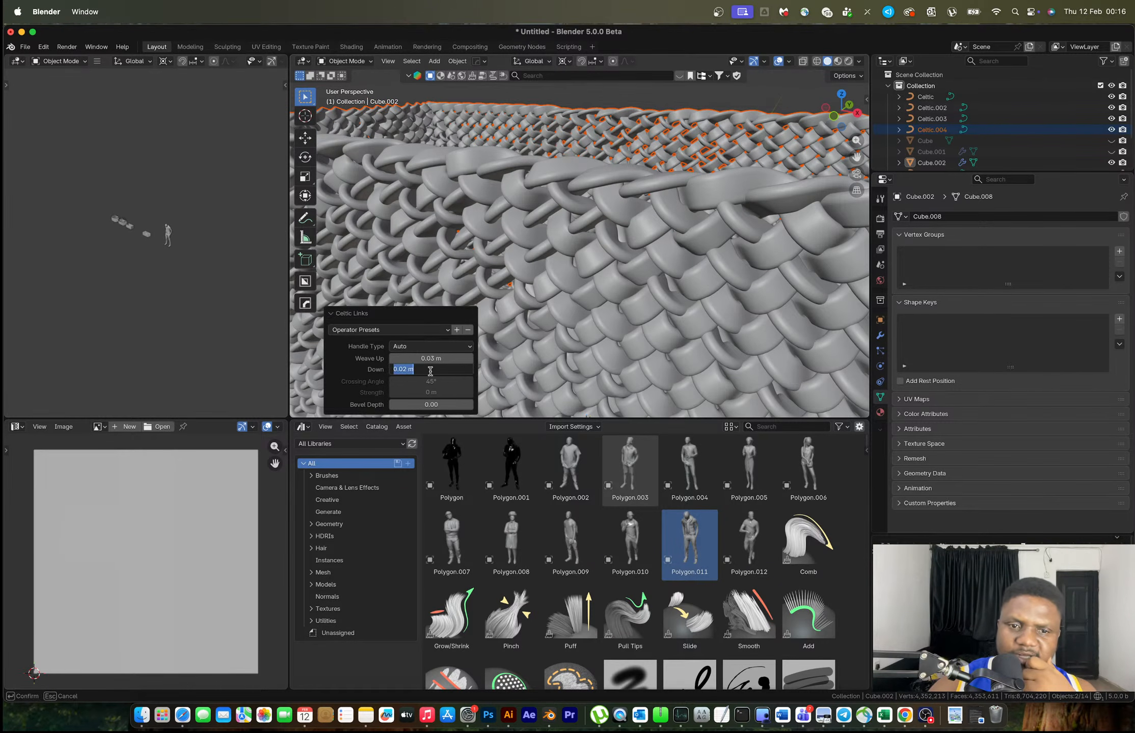
left_click(405, 369)
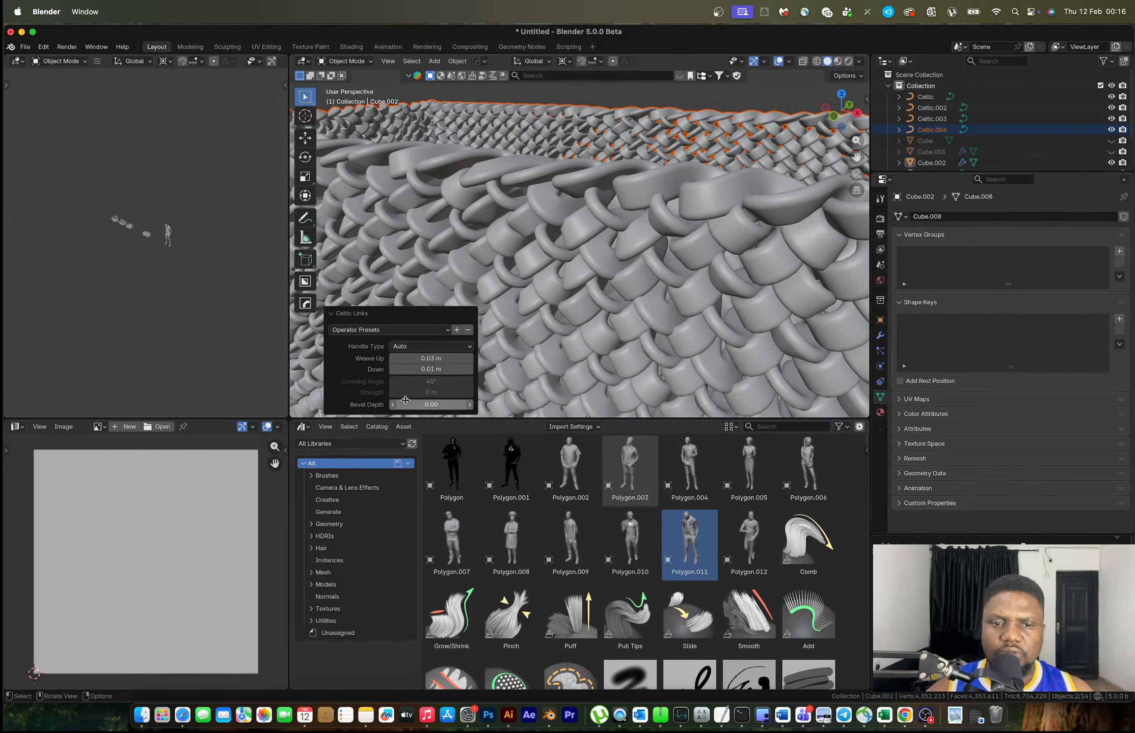
scroll(555, 247, "down", 8)
scroll(557, 245, "up", 8)
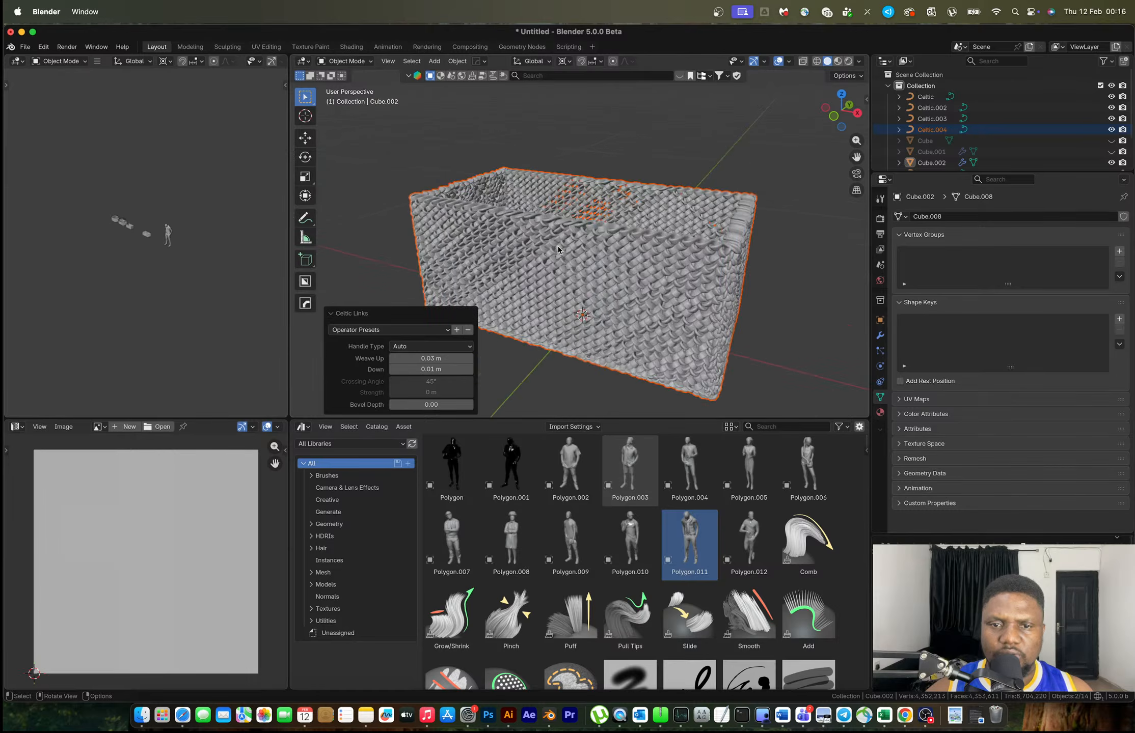
scroll(558, 245, "down", 3)
scroll(548, 258, "up", 2)
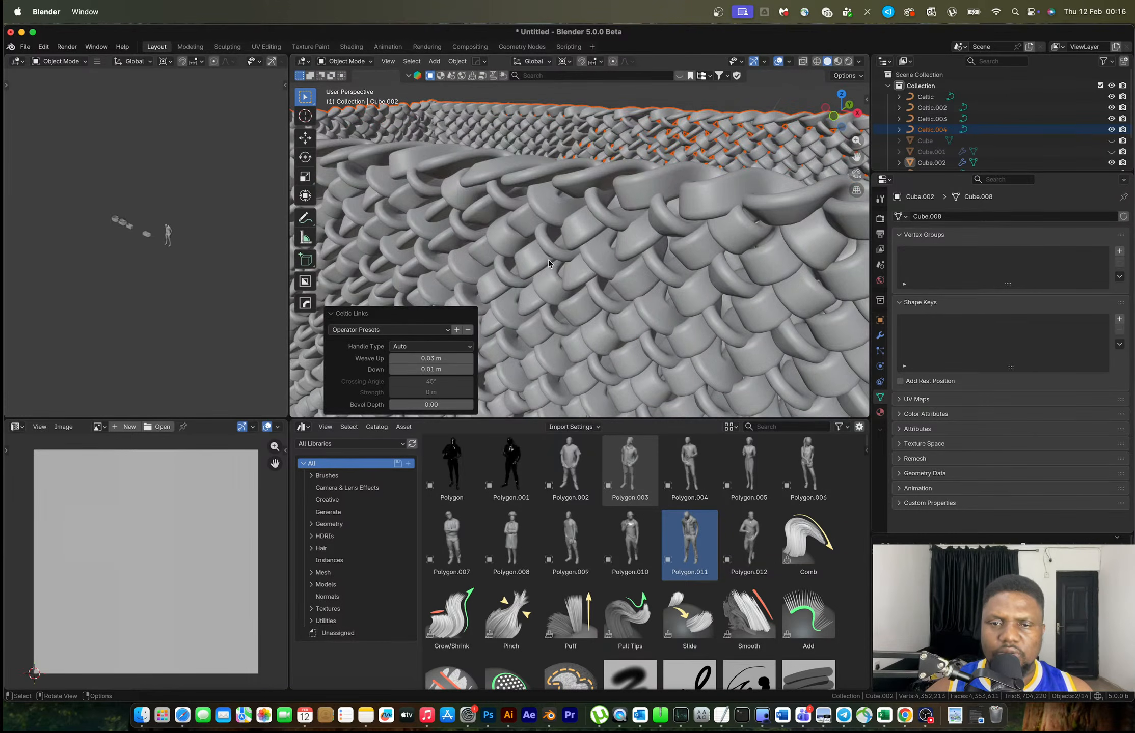
scroll(549, 259, "down", 6)
scroll(500, 305, "up", 4)
double_click(410, 369)
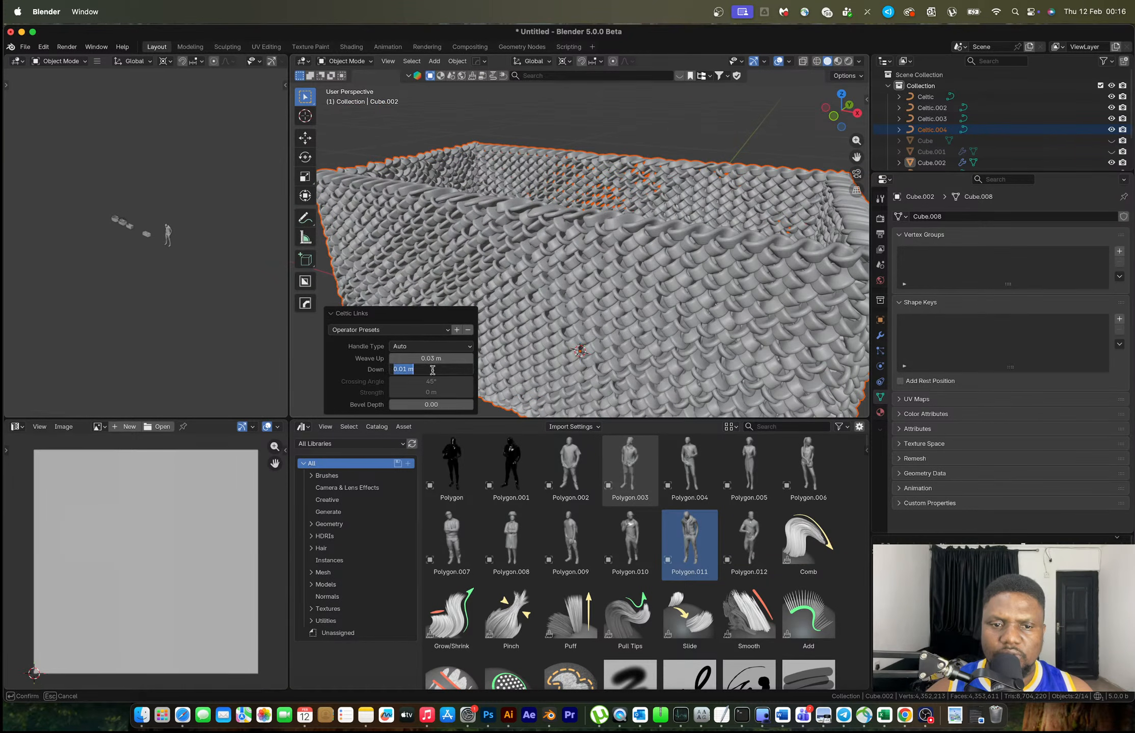
left_click(406, 369)
key("BackSpace")
type("2")
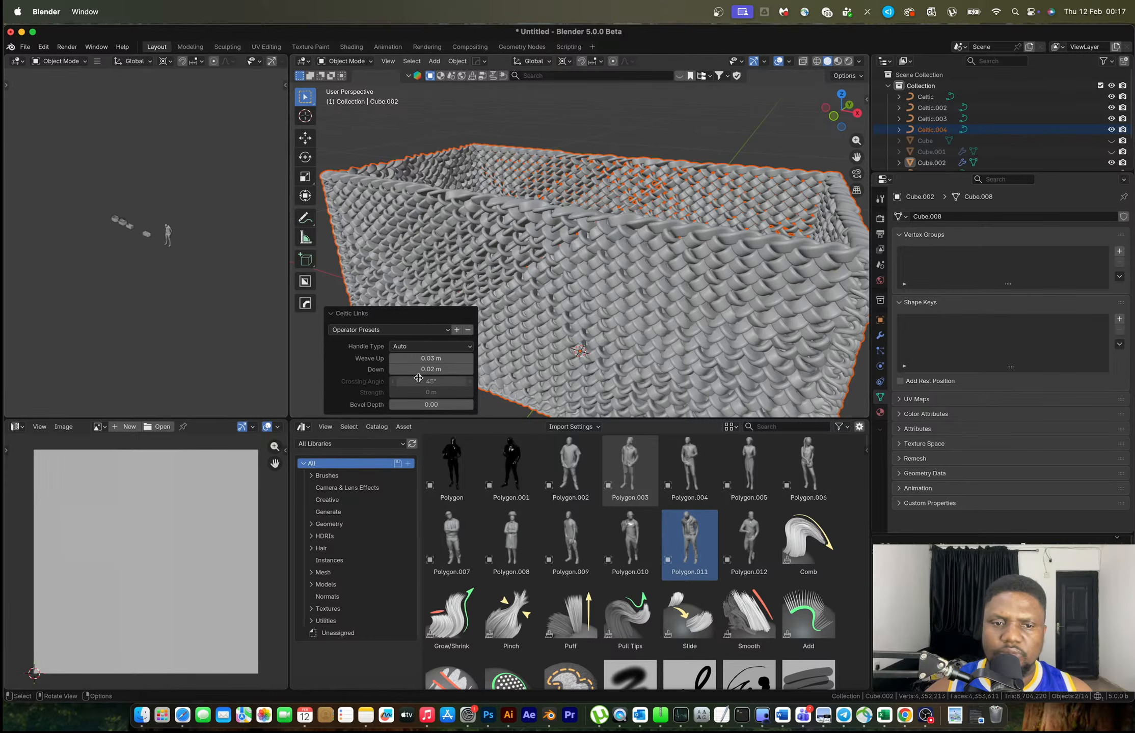
Thin the weave's Bevel Depth to 0.001
left_click(412, 405)
left_click(410, 405)
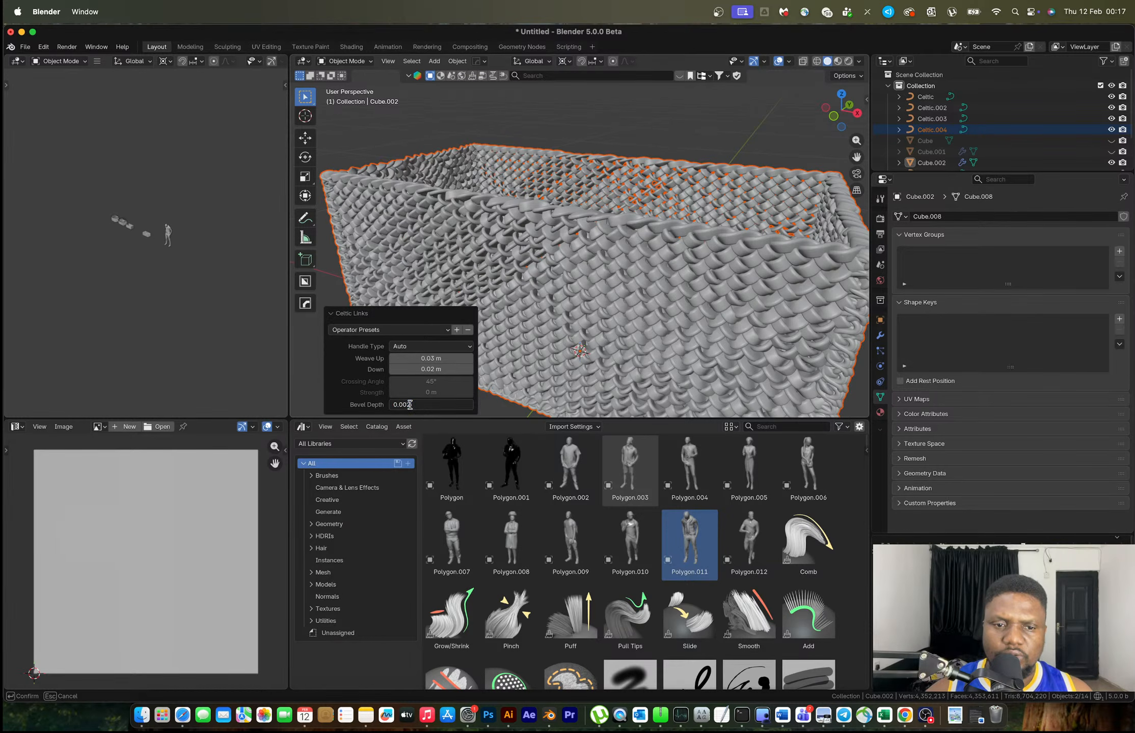
key("BackSpace")
type("1")
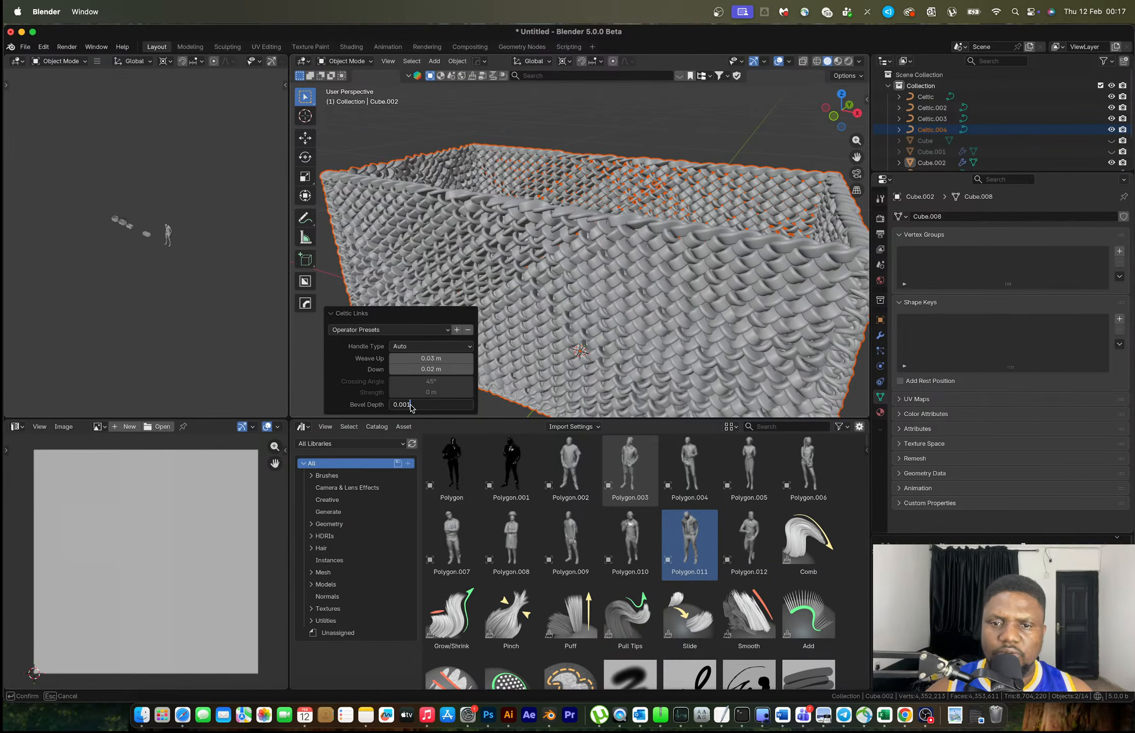
key("Return")
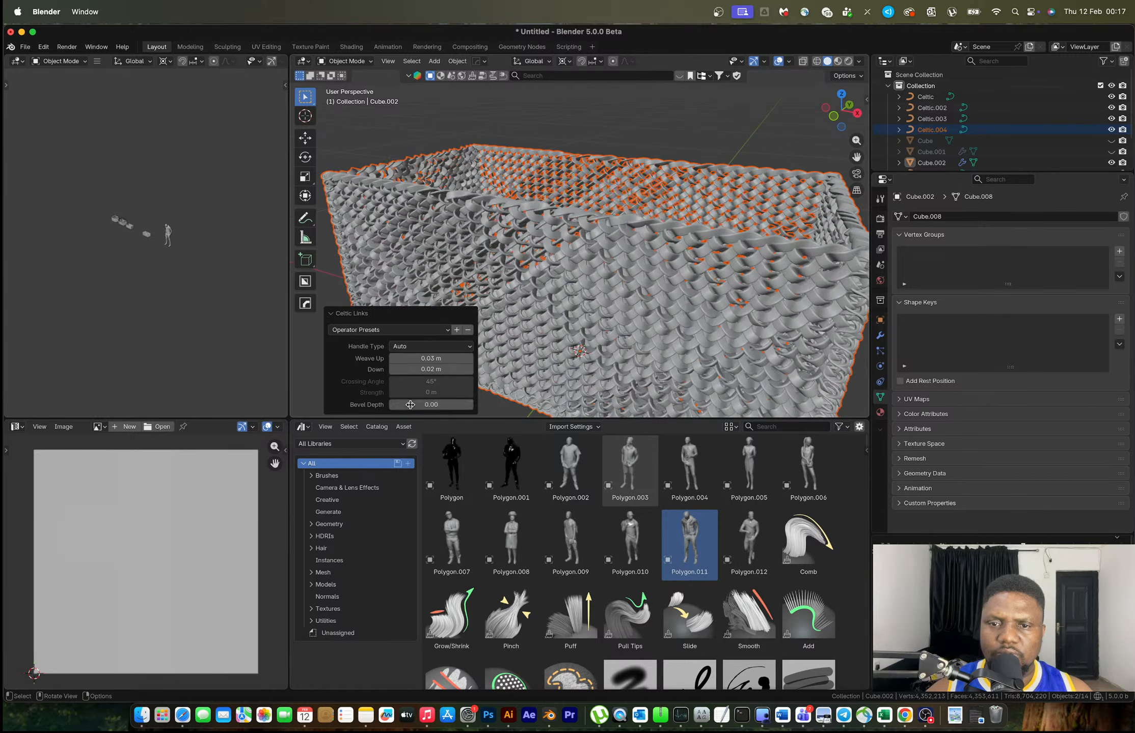
Frame the selected woven box and re-enter a Bevel Depth of 0.001
scroll(613, 285, "up", 4)
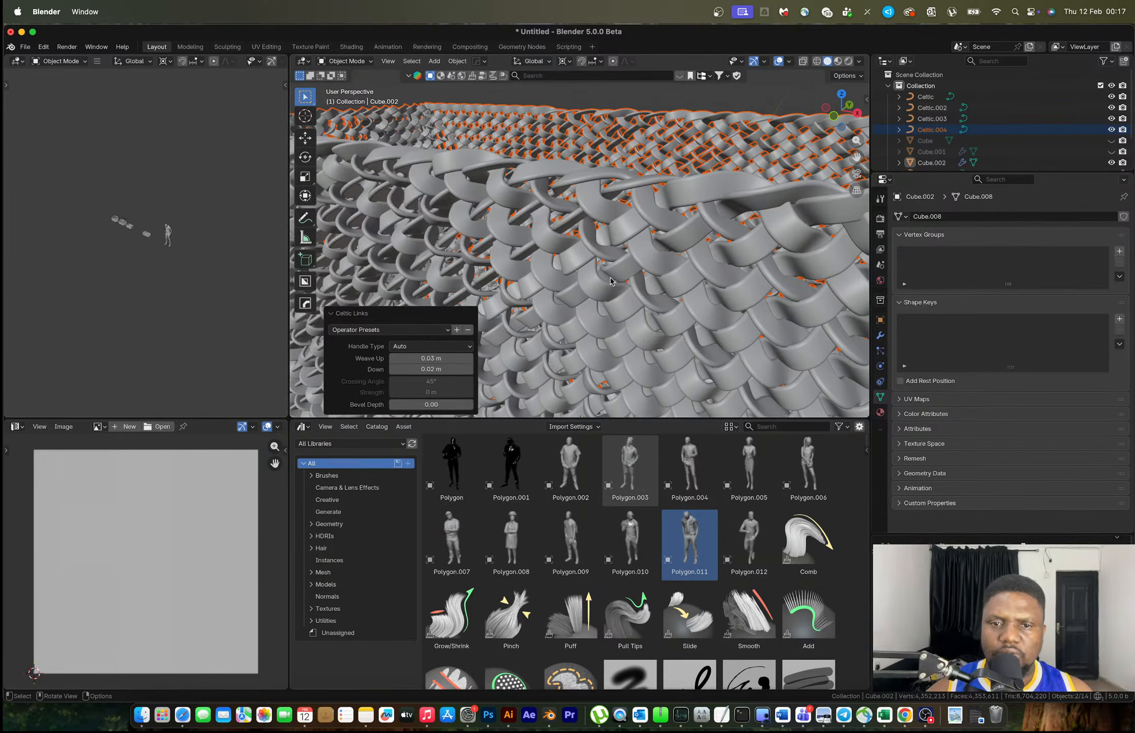
scroll(517, 332, "up", 5)
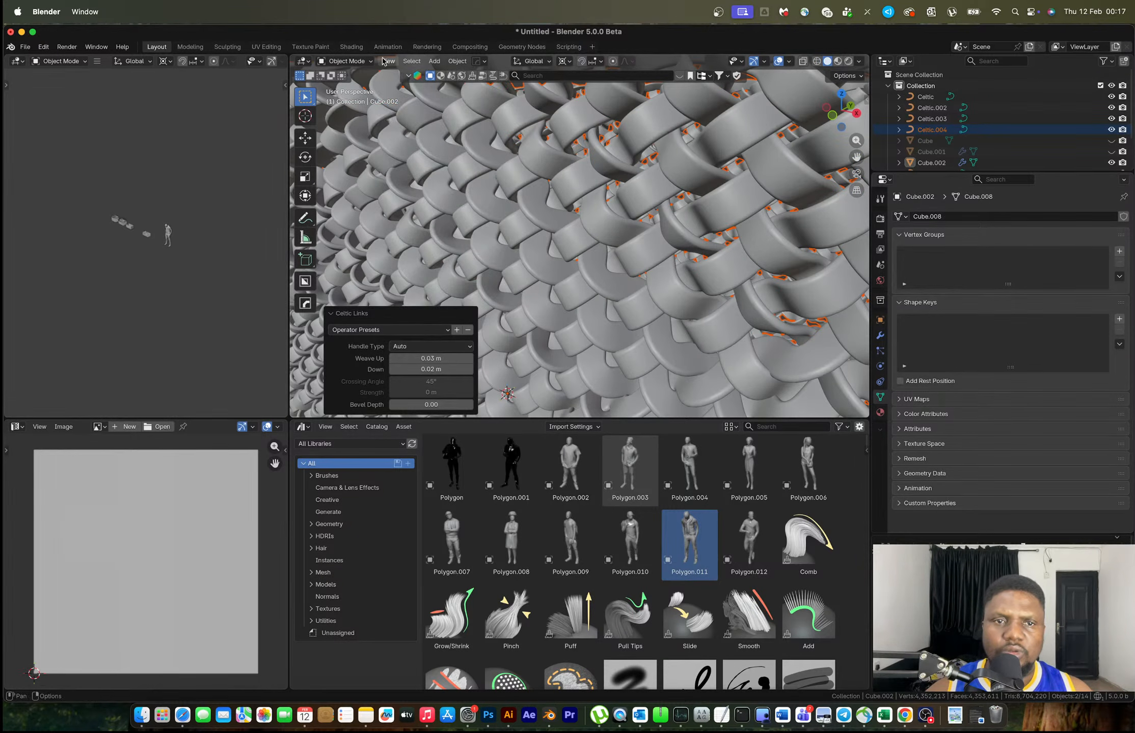
left_click(387, 61)
left_click(417, 132)
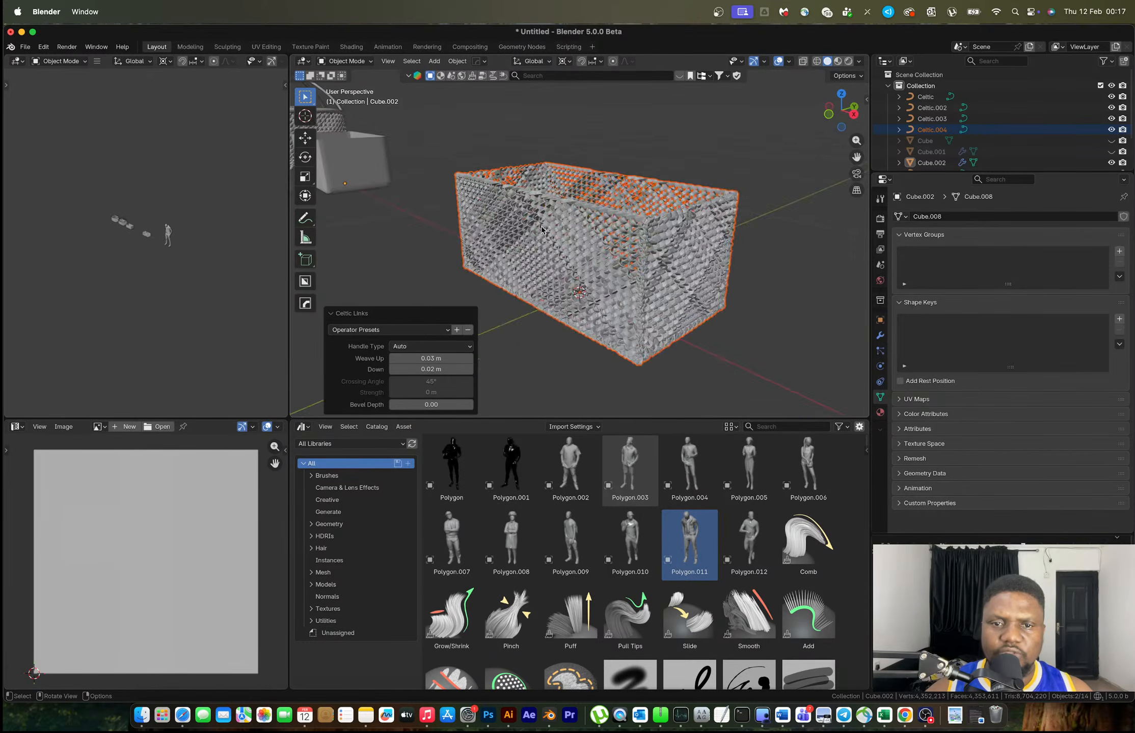
scroll(542, 230, "up", 3)
scroll(541, 230, "up", 2)
left_click(410, 404)
type("0.003")
key("BackSpace")
type("1")
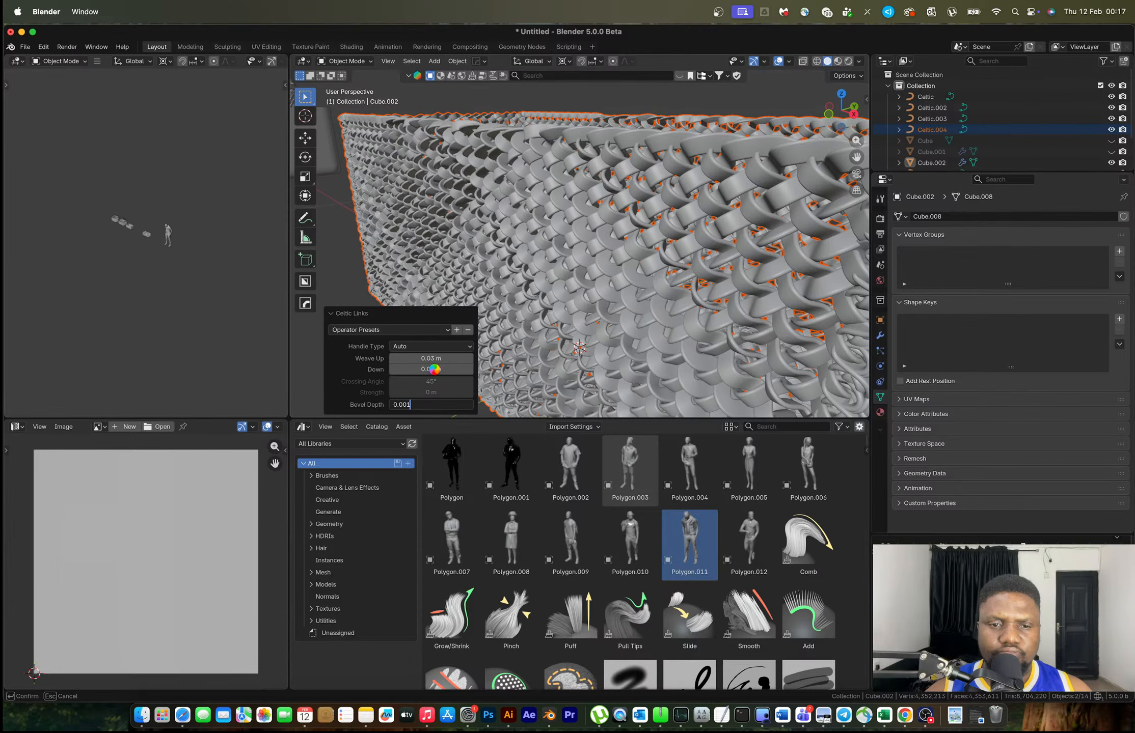
left_click(405, 370)
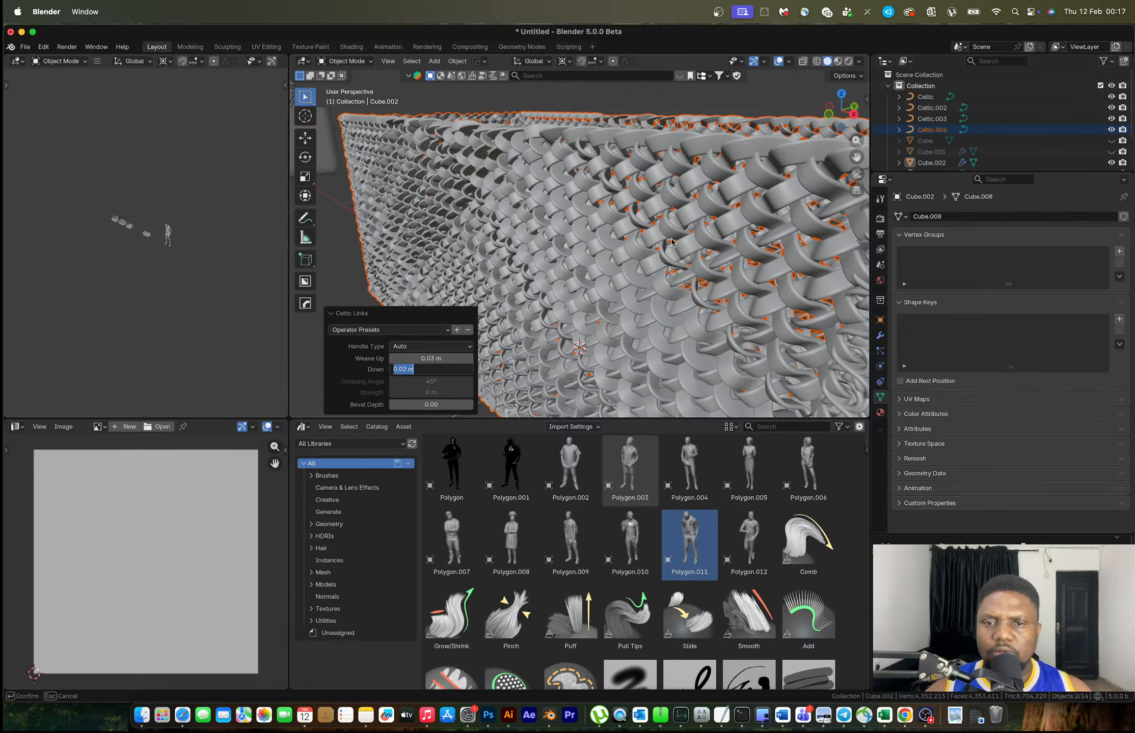
Select Celtic.004 and set its Resolution Preview U to 4
left_click(664, 140)
left_click(1048, 265)
type("4")
key("Return")
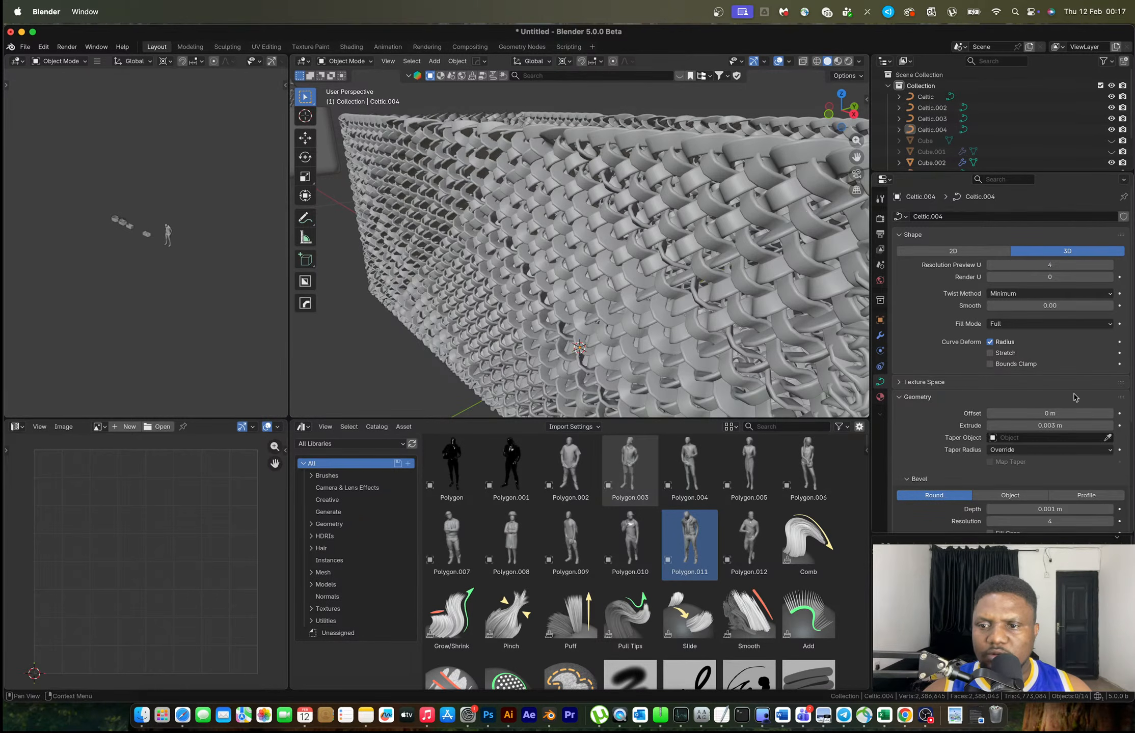
Set the Celtic.004 curve's Extrude to 0.001 m
scroll(1040, 388, "down", 3)
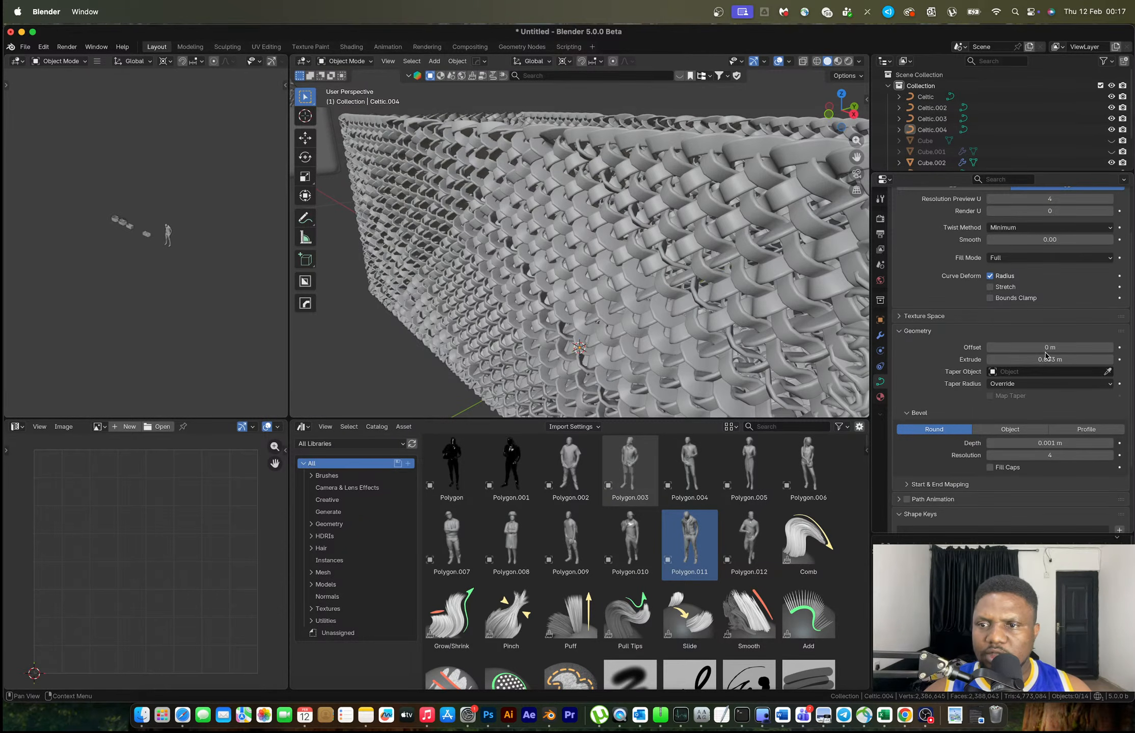
left_click(1031, 361)
left_click(1007, 359)
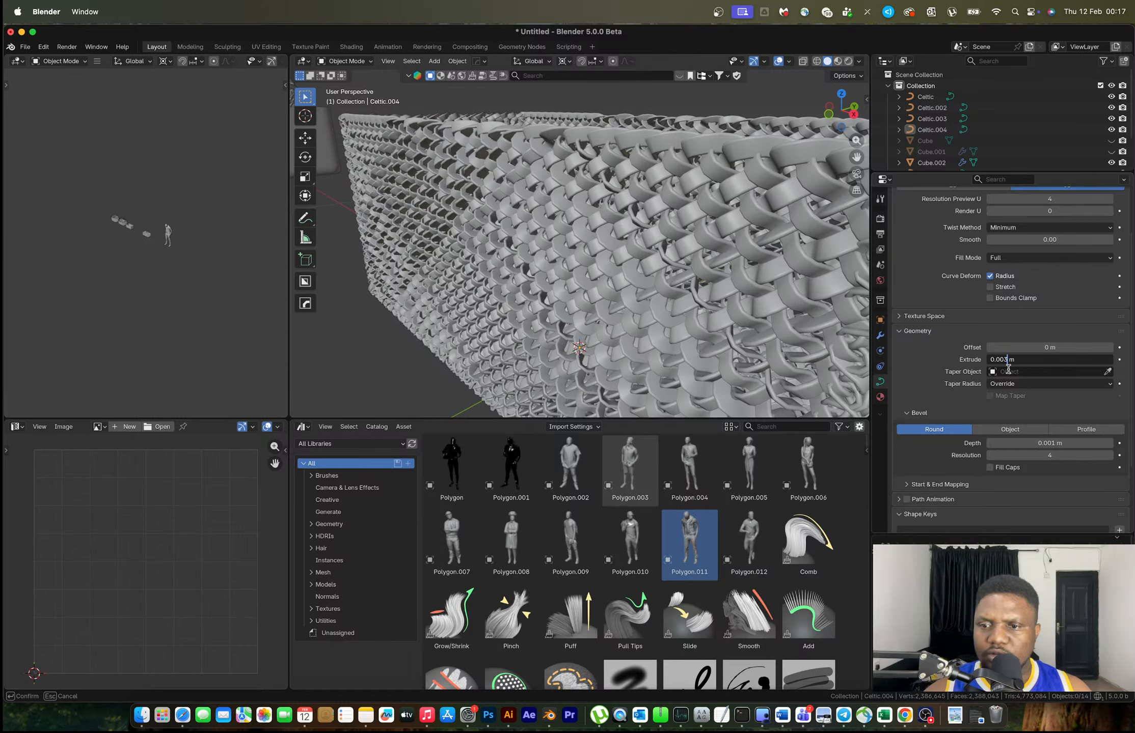
key("BackSpace")
type("1")
key("Return")
Select the woven mesh and raise its Bevel Depth from 0.001 to 0.003 m
scroll(821, 262, "down", 5)
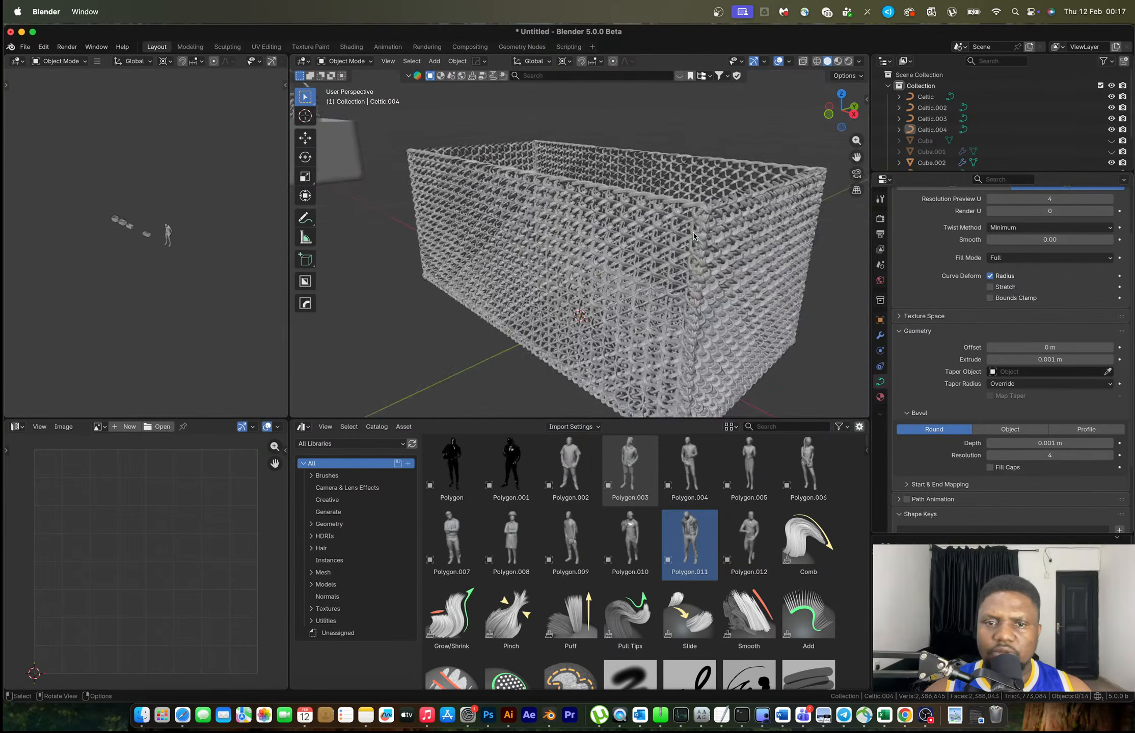
middle_click_drag(667, 182, 731, 187)
scroll(570, 218, "up", 5)
middle_click_drag(569, 217, 584, 228)
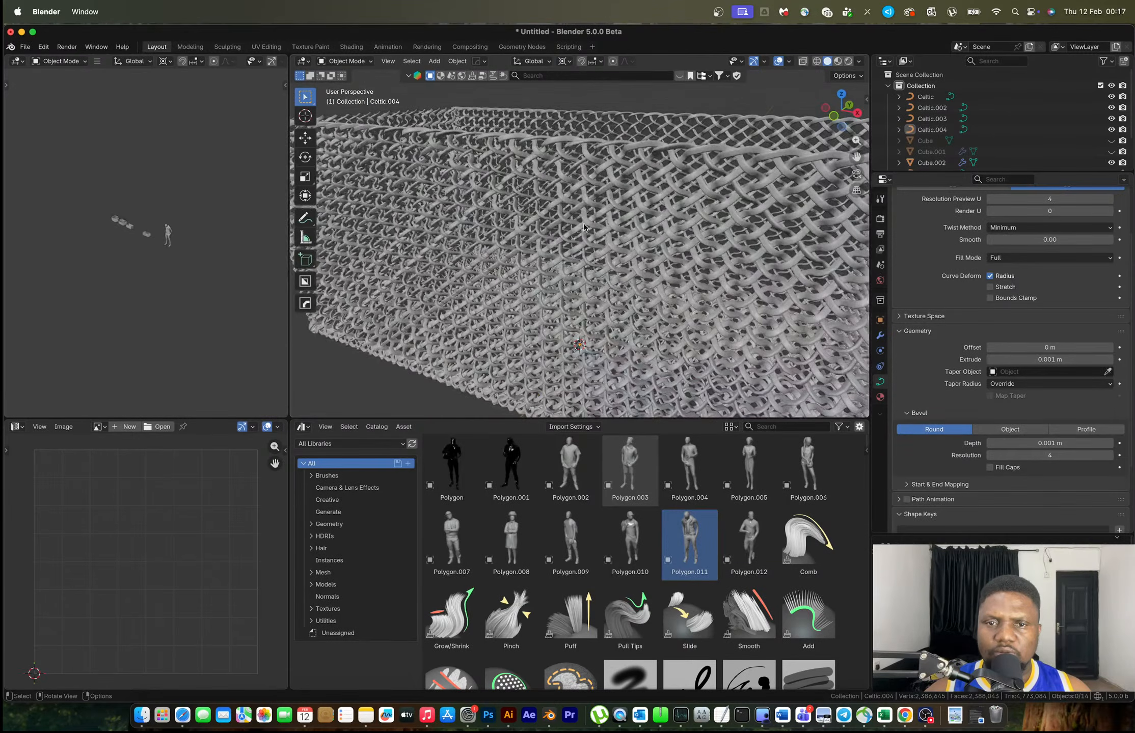
left_click(617, 163)
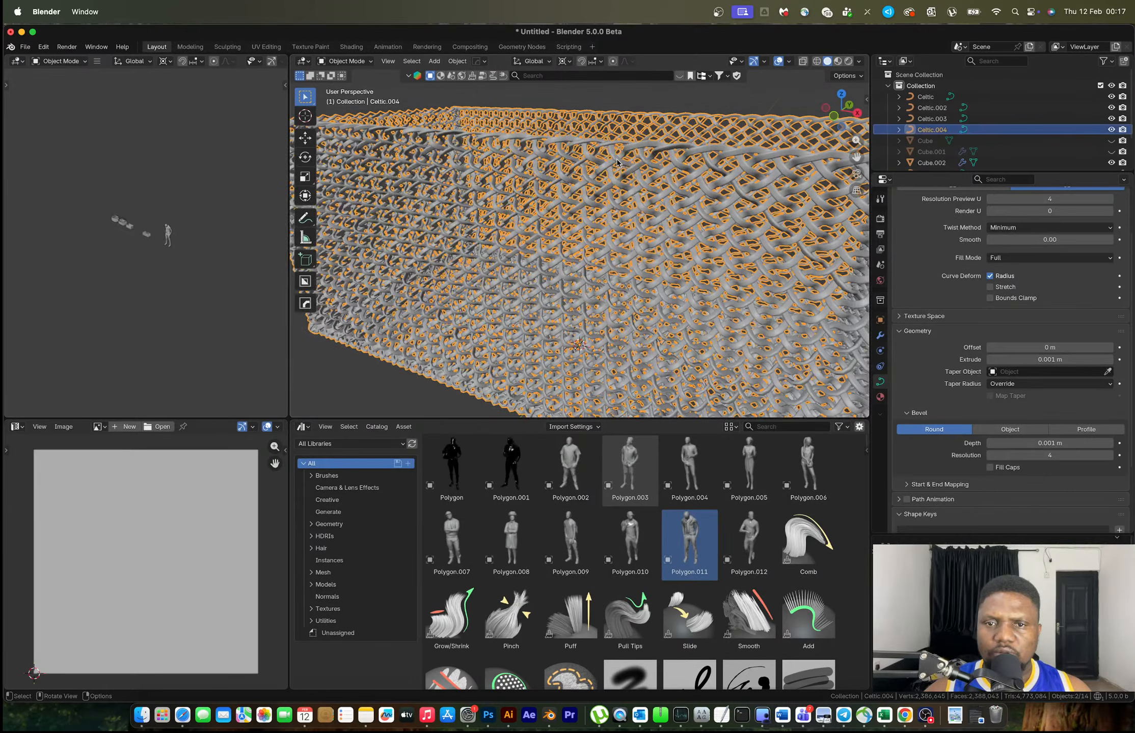
left_click(1043, 444)
left_click(1006, 444)
key("BackSpace")
type("3")
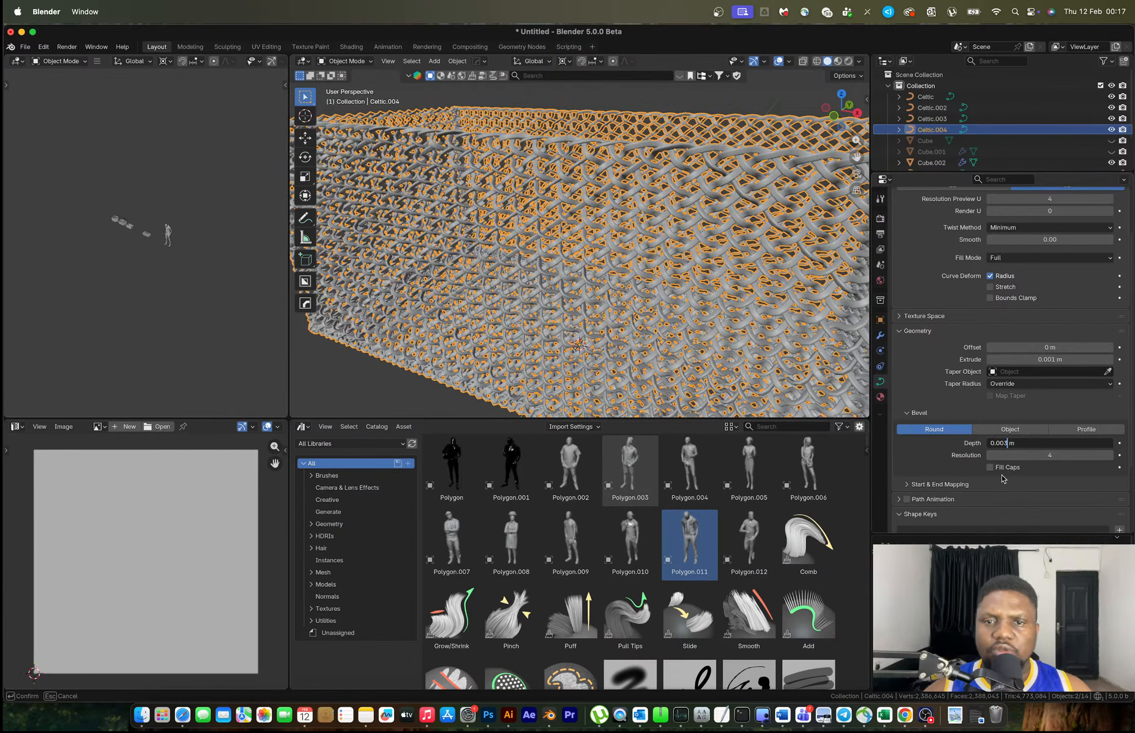
key("Return")
Deselect all, orbit the woven box, and compare with the laundry basket reference image
scroll(679, 264, "down", 1)
middle_click_drag(678, 263, 697, 260)
left_click(669, 130)
middle_click_drag(641, 208, 607, 253)
scroll(669, 263, "down", 5)
key("ctrl+Right")
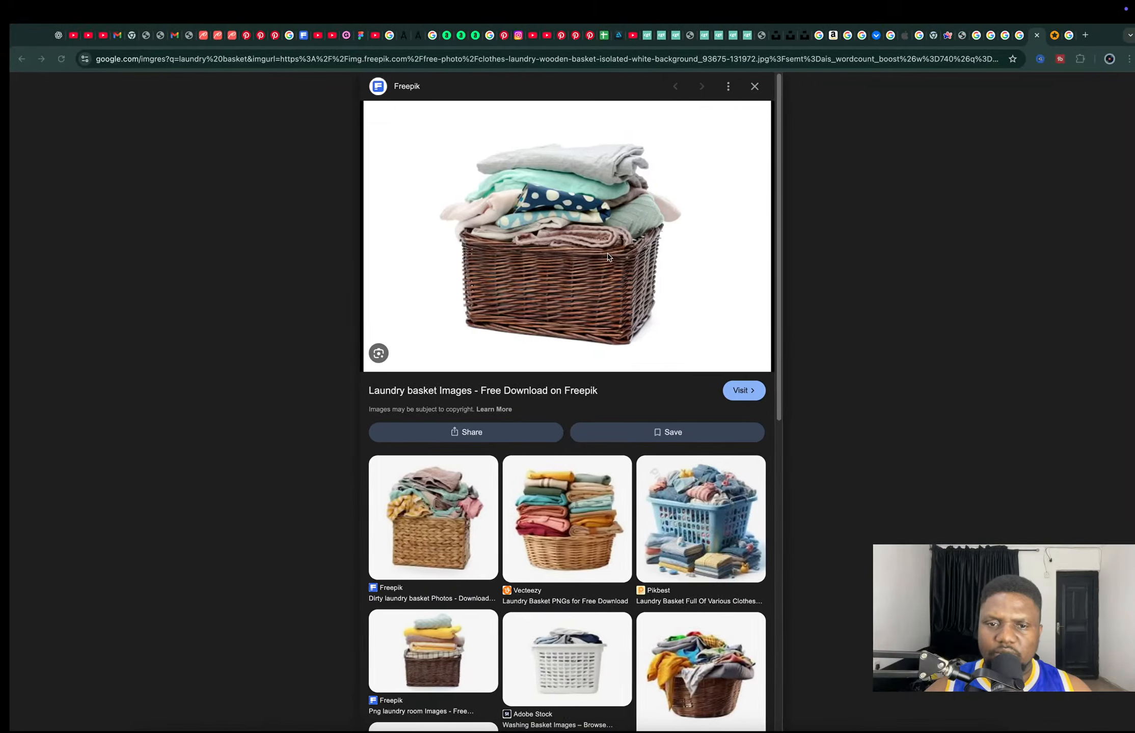
key("ctrl+Left")
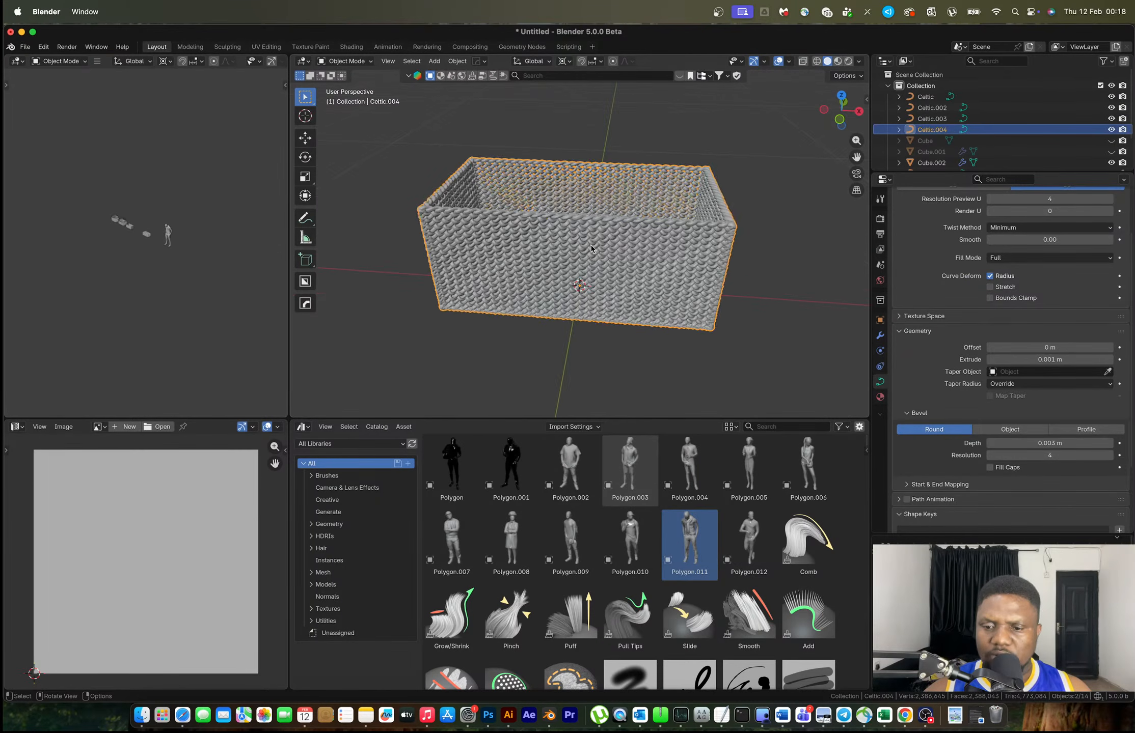
Snap the 3D cursor to the grey box and move Celtic.004 onto the cursor
scroll(591, 248, "down", 5)
middle_click_drag(427, 281, 553, 287, "shift")
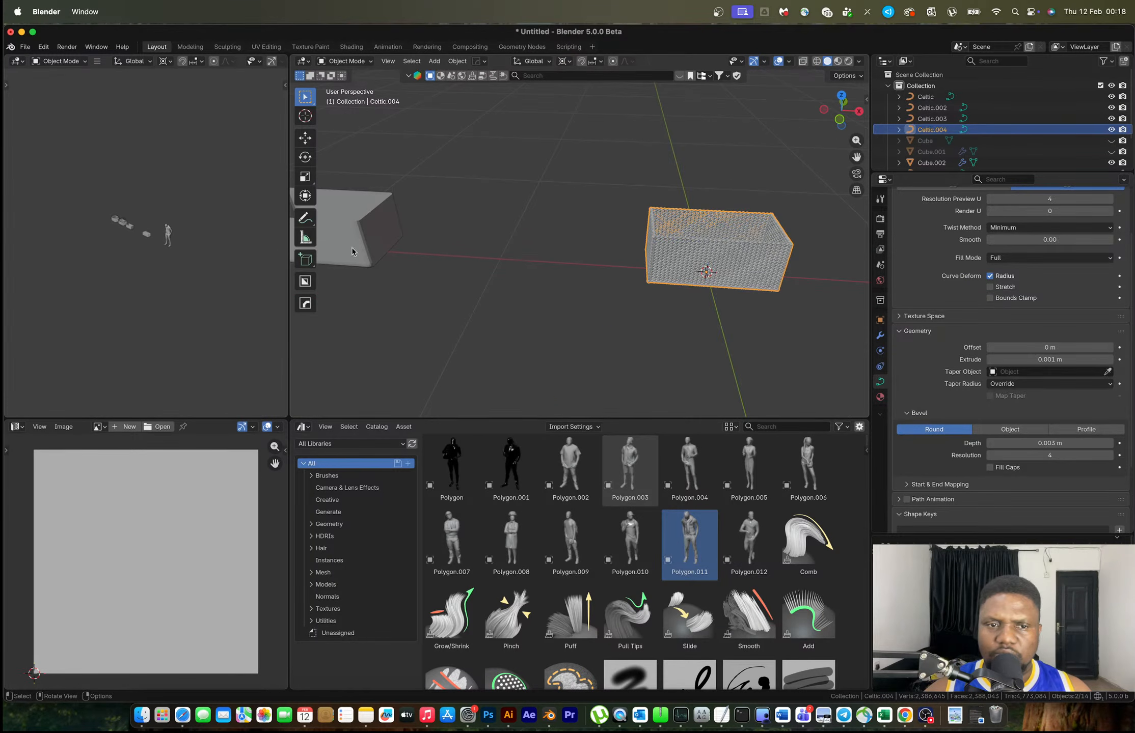
left_click(375, 245)
middle_click_drag(375, 246, 601, 257, "shift")
key("shift+s")
left_click(601, 313)
left_click(838, 255)
key("shift+s")
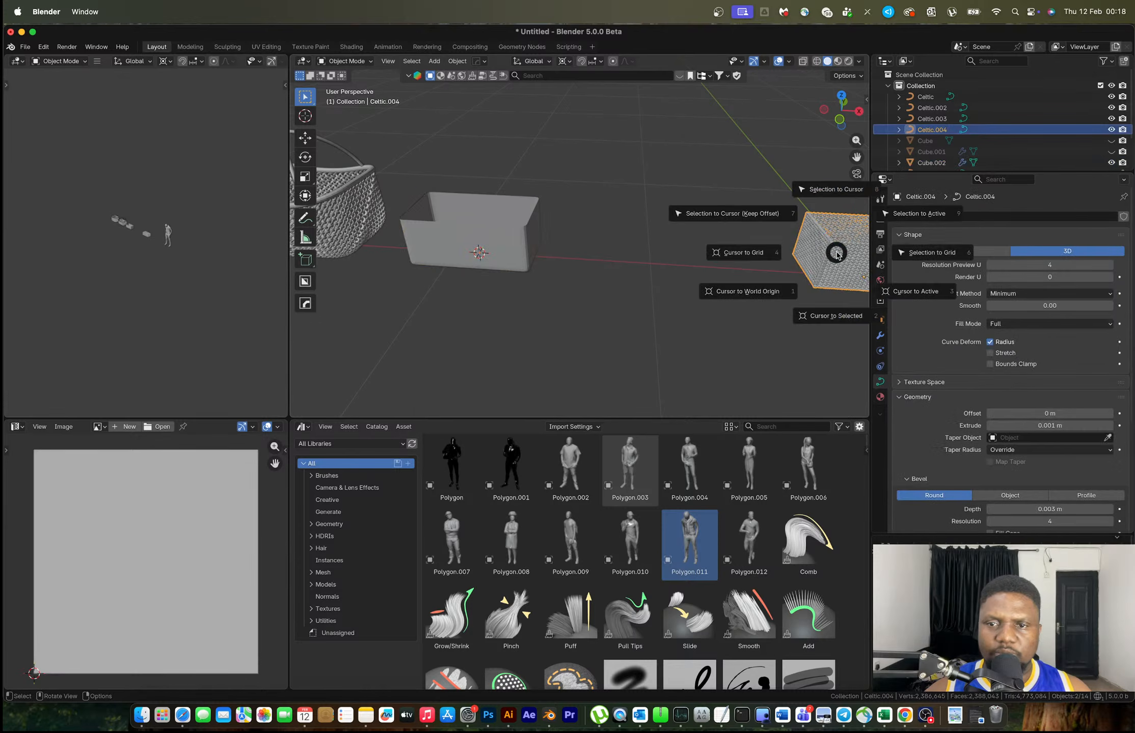
left_click(834, 198)
Select the grey box's top rim edge loop and separate it into its own object
left_click(496, 247)
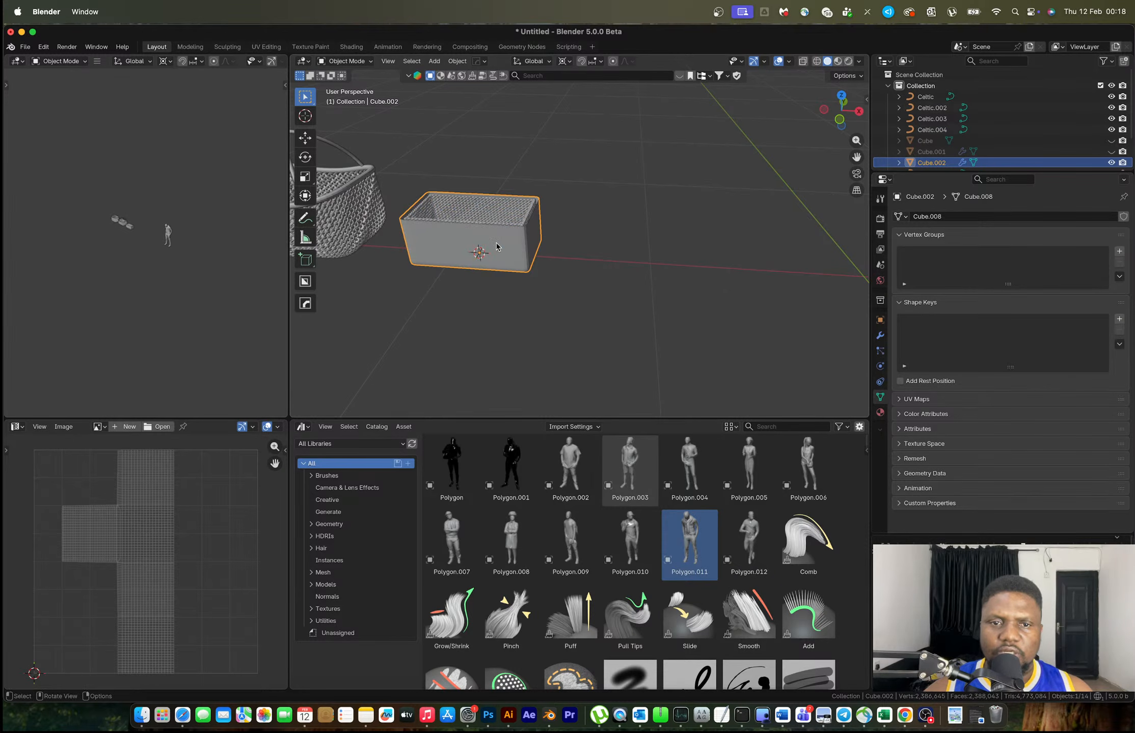
scroll(497, 247, "up", 2)
key("Tab")
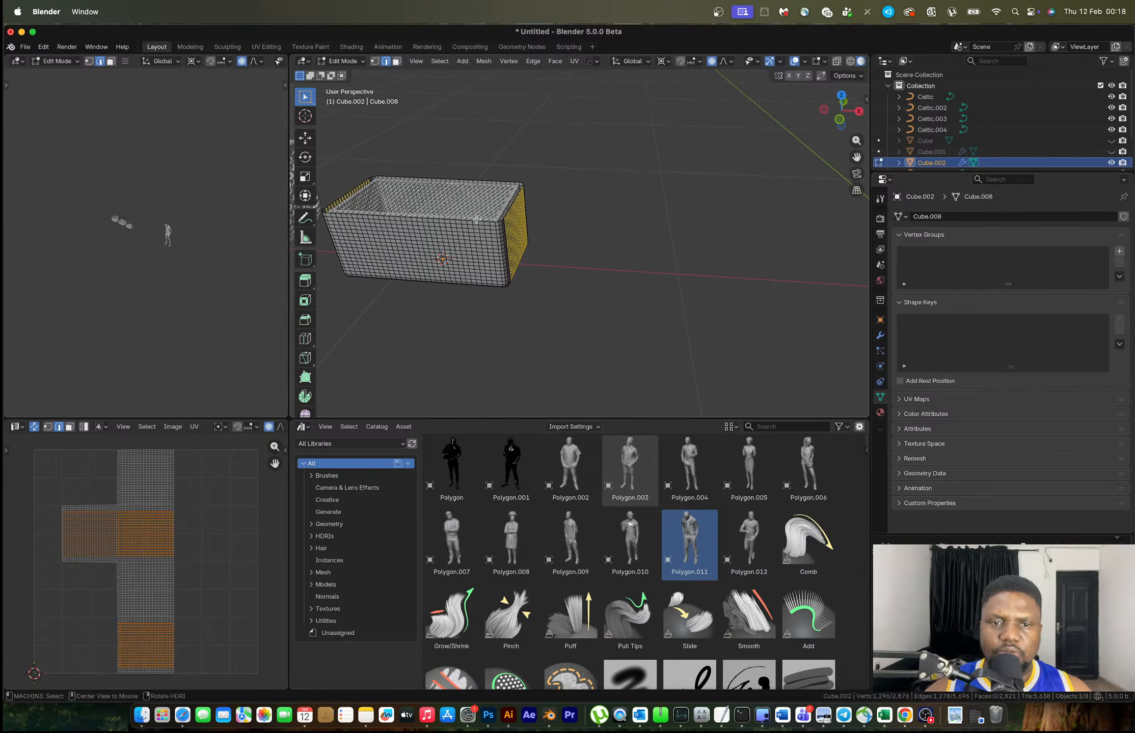
left_click(475, 220, "alt")
left_click(471, 221, "alt")
key("x")
key("Escape")
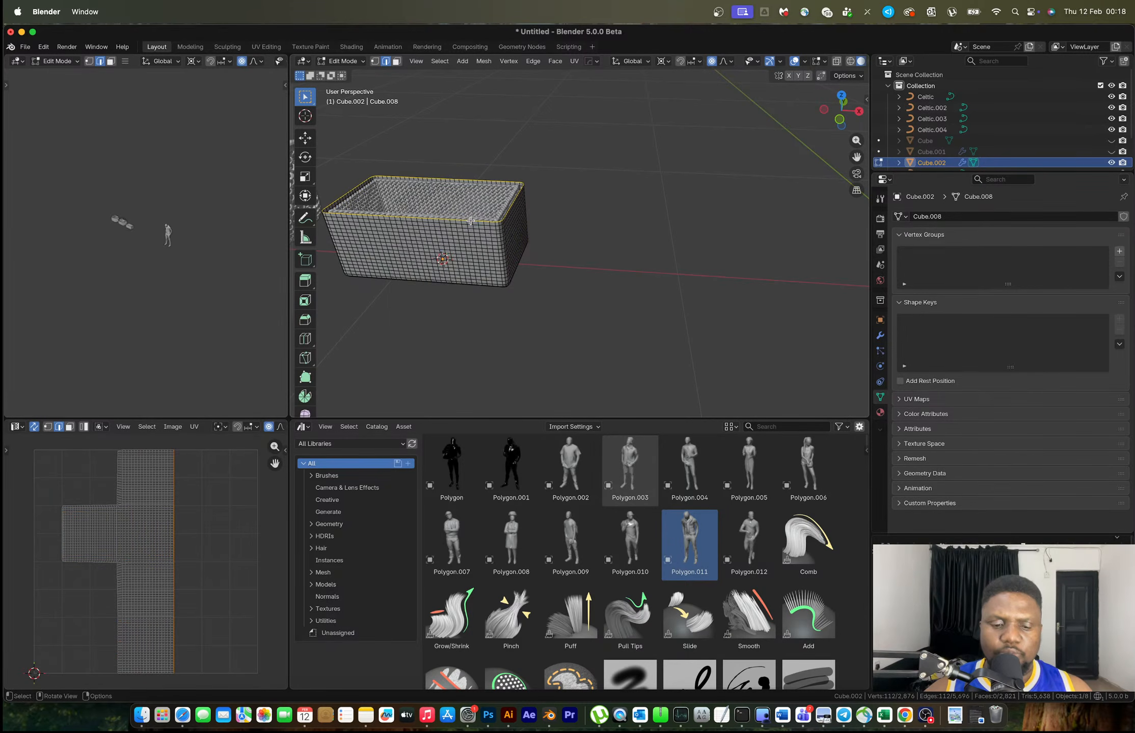
key("p")
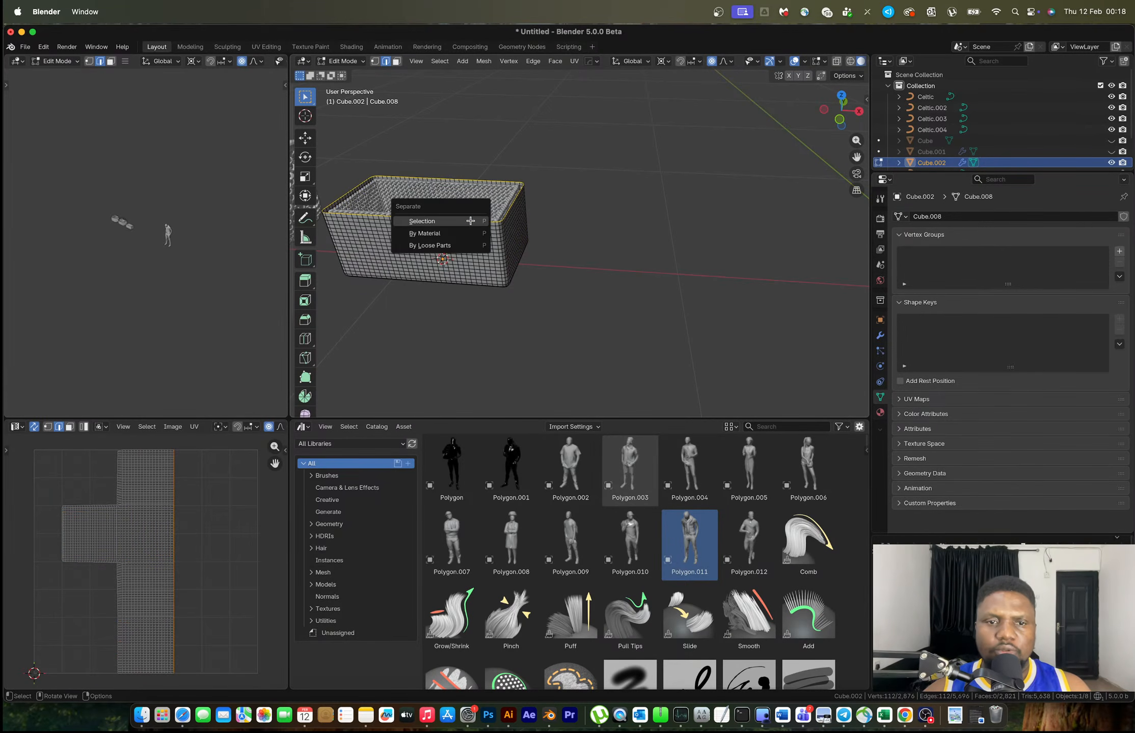
left_click(471, 220)
Delete the grey box, then select and frame the separated rim Cube.005
key("Tab")
key("Delete")
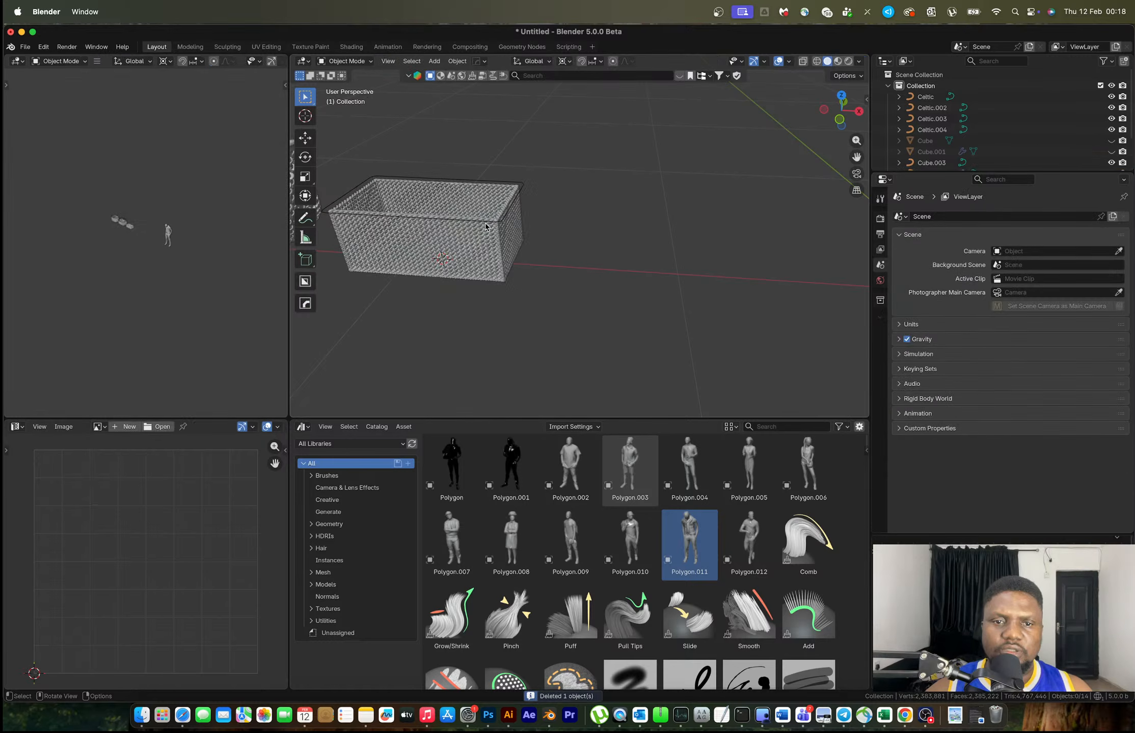
left_click(484, 223)
key("KP_Decimal")
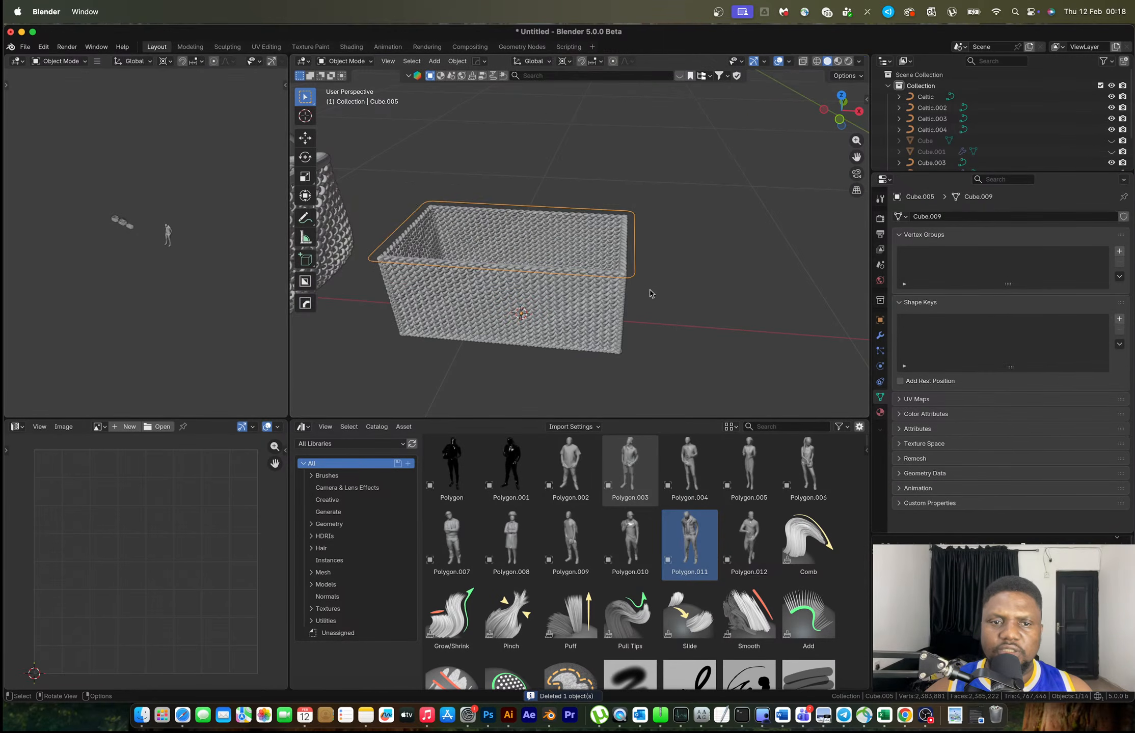
Shrink the whole rim loop, raise it slightly, and narrow it along Y to 0.919
key("Tab")
key("a")
key("s")
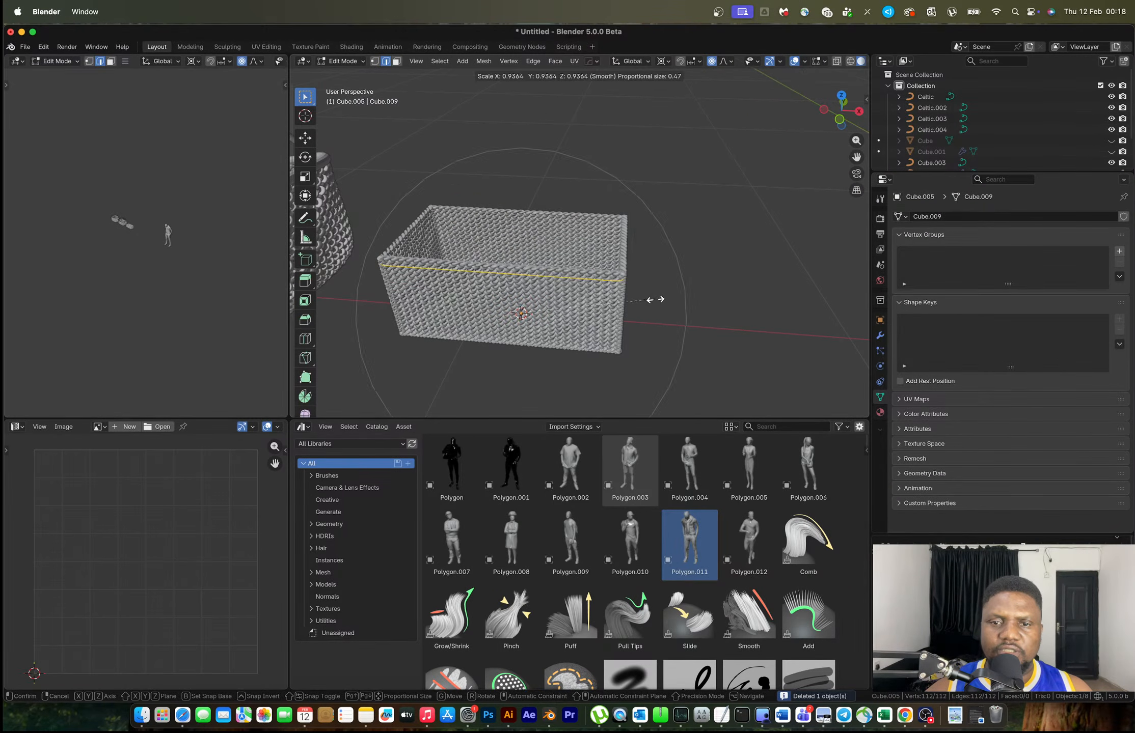
left_click(653, 299)
key("g")
left_click(654, 299)
middle_click_drag(653, 299, 737, 279)
key("s")
key("y")
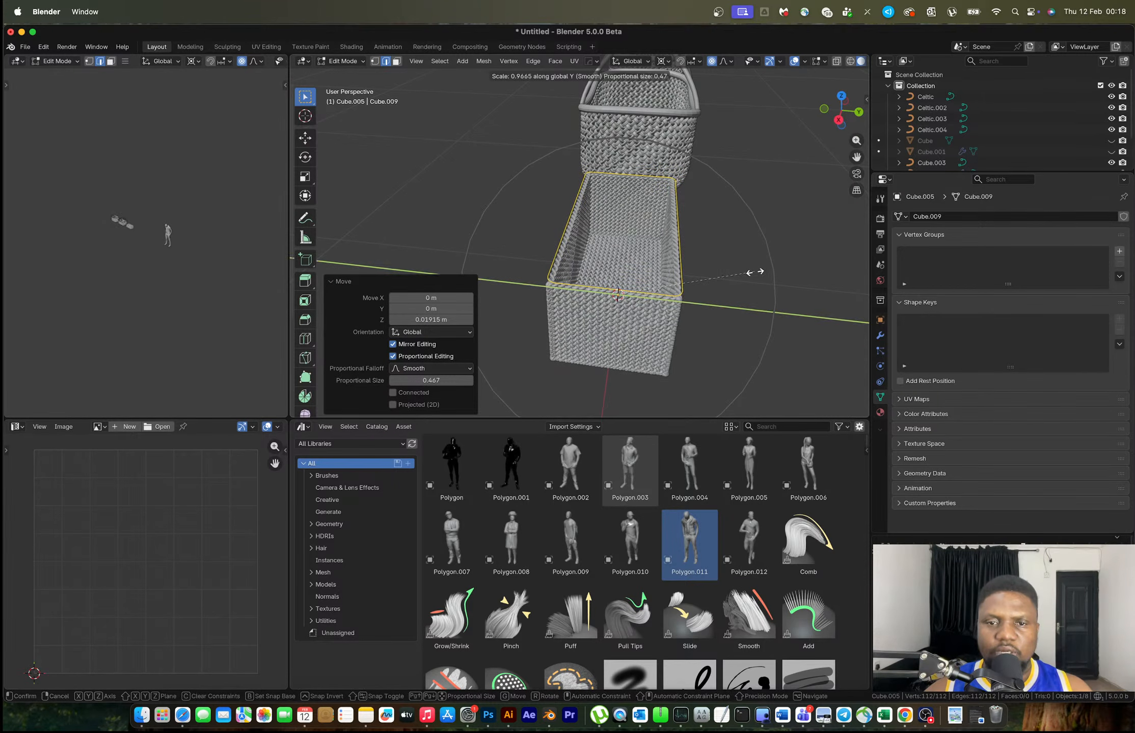
left_click(747, 275)
middle_click_drag(747, 275, 700, 295)
Convert the rim object to a curve with Resolution Preview U of 4
key("F3")
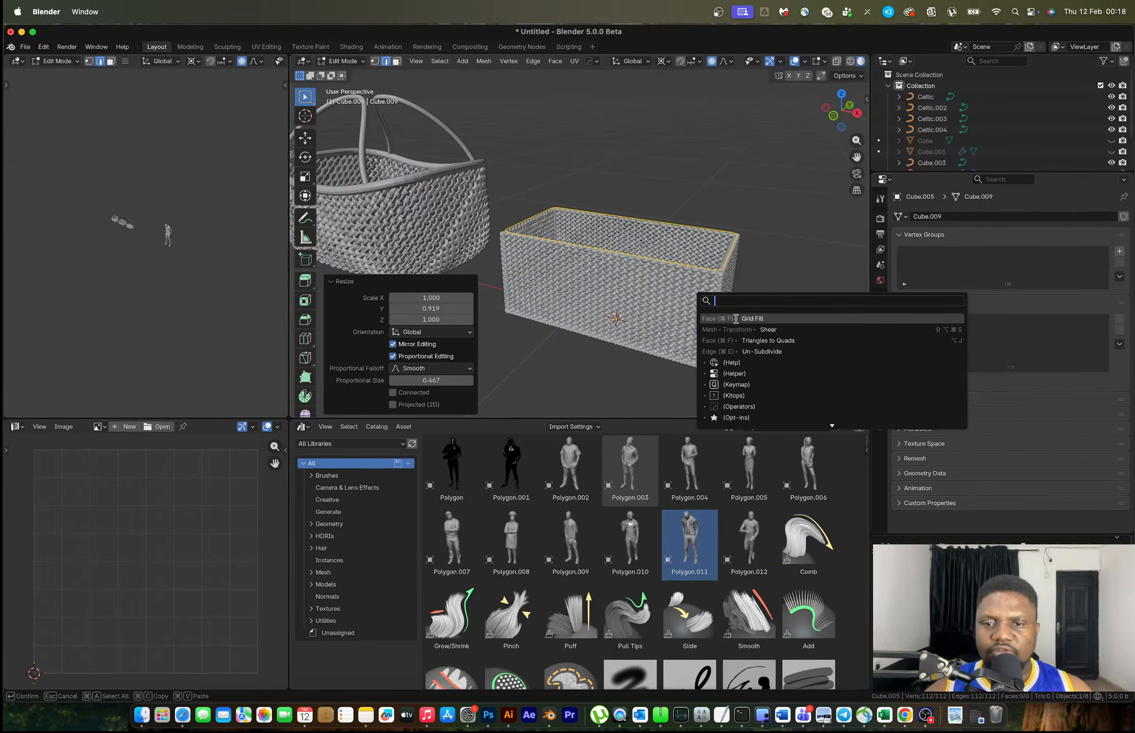
type("comve")
key("super+a")
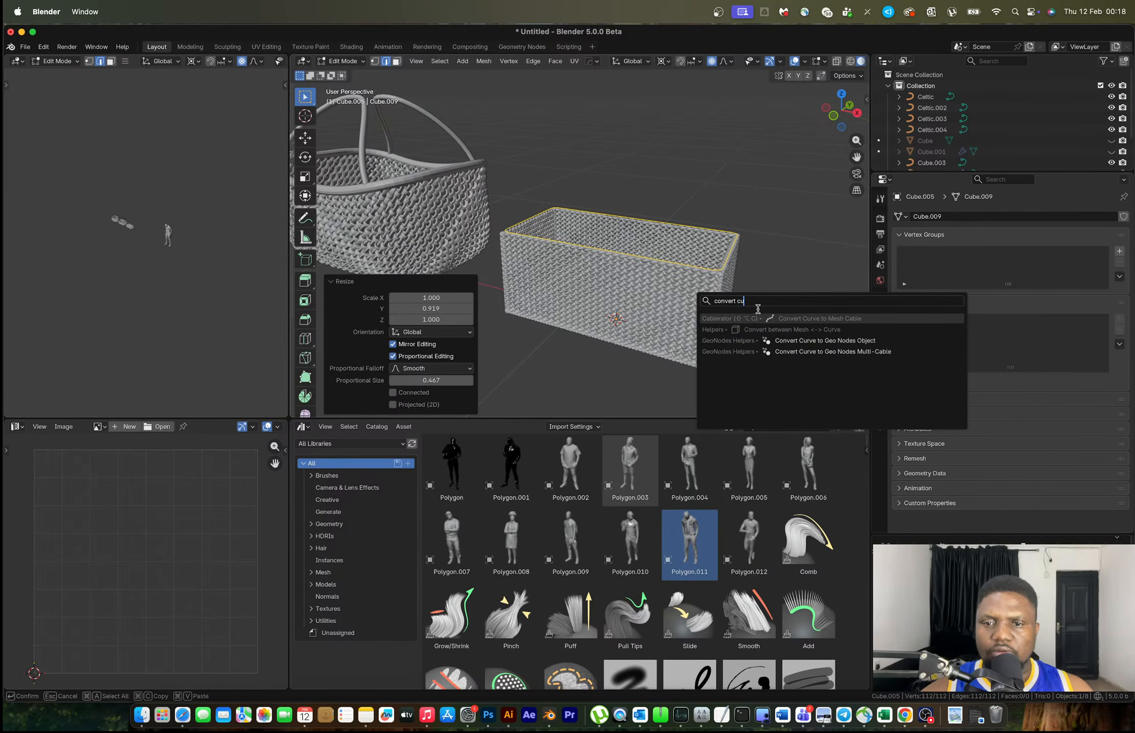
key("Escape")
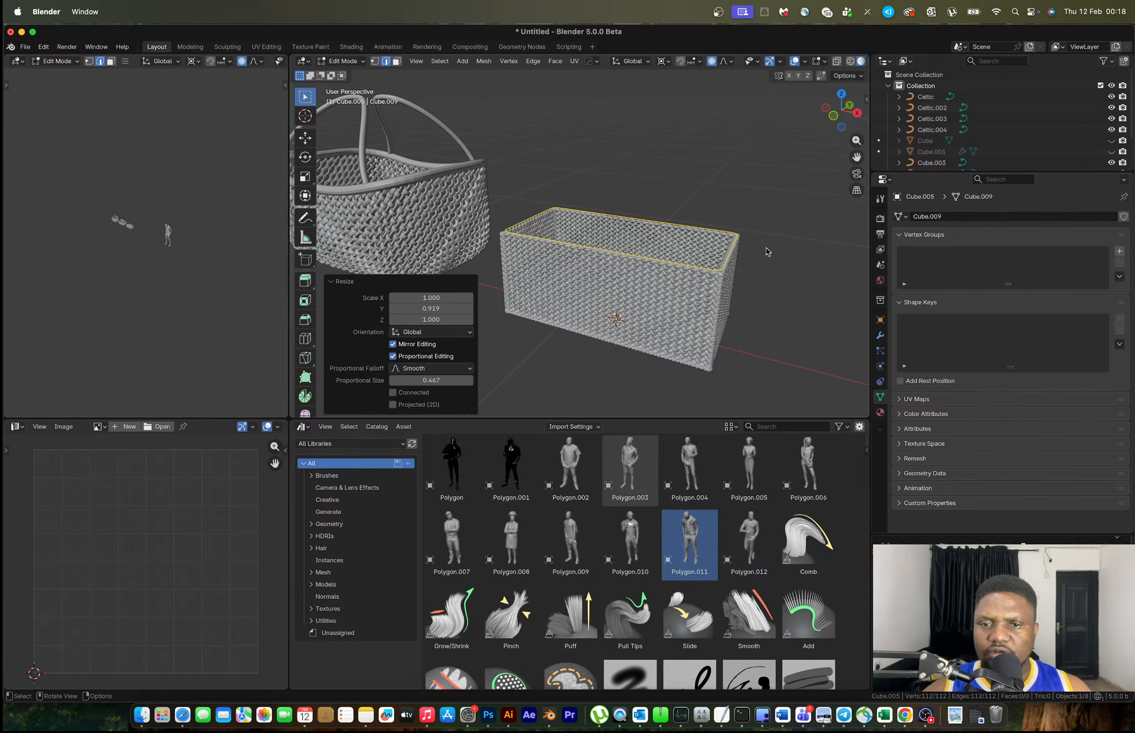
key("Tab")
left_click(720, 233)
key("F3")
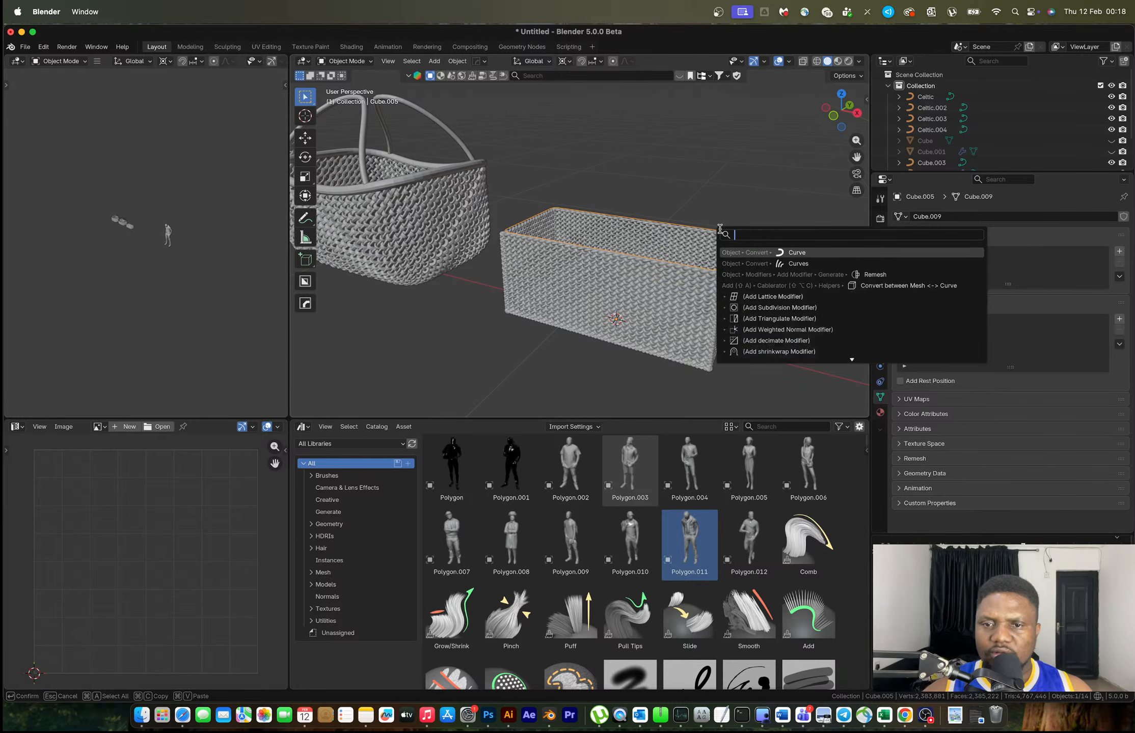
left_click(795, 256)
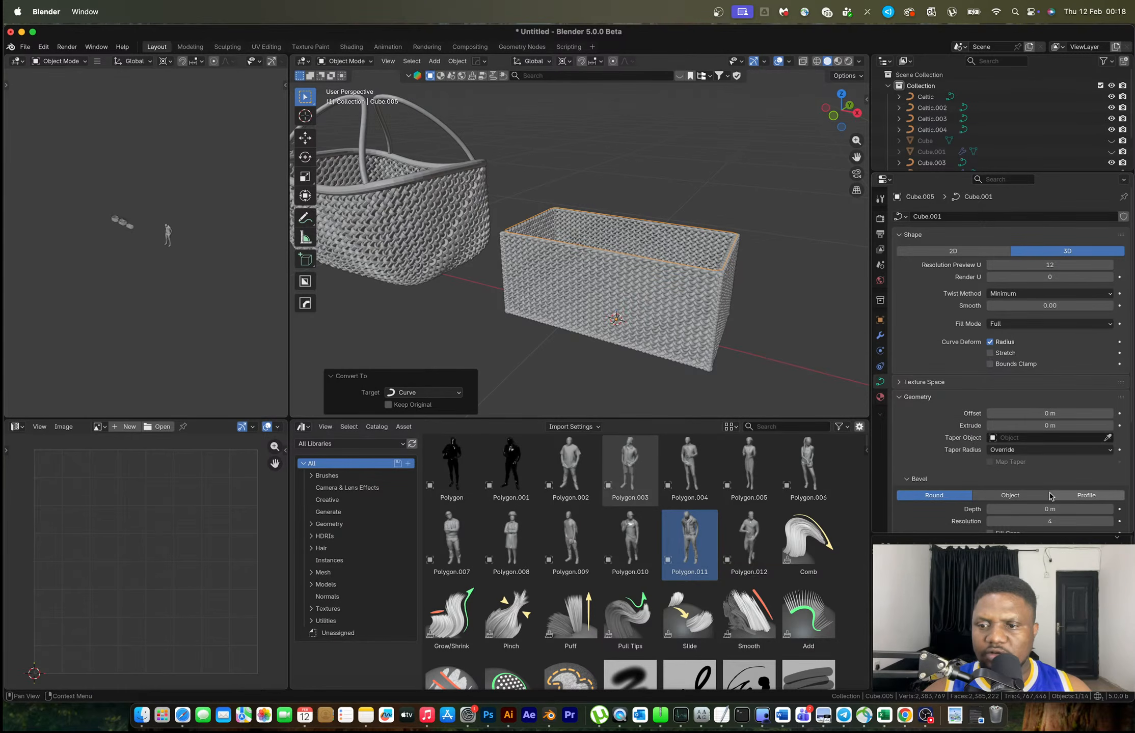
left_click(1050, 265)
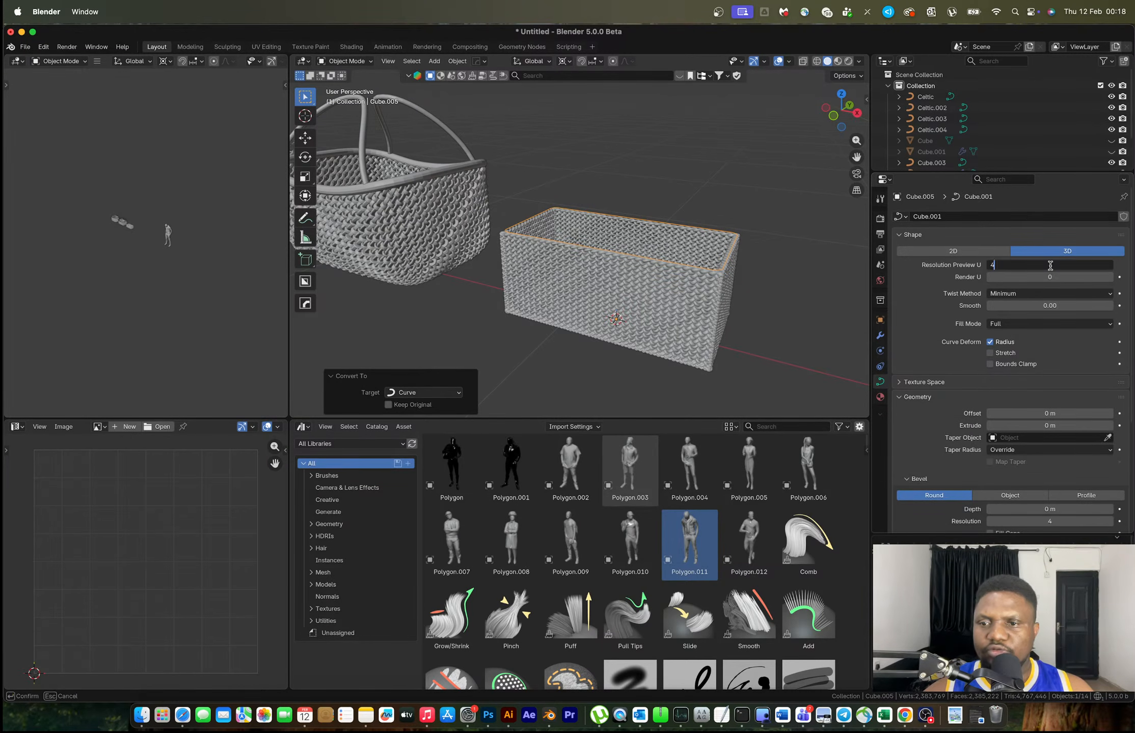
type("4")
key("Return")
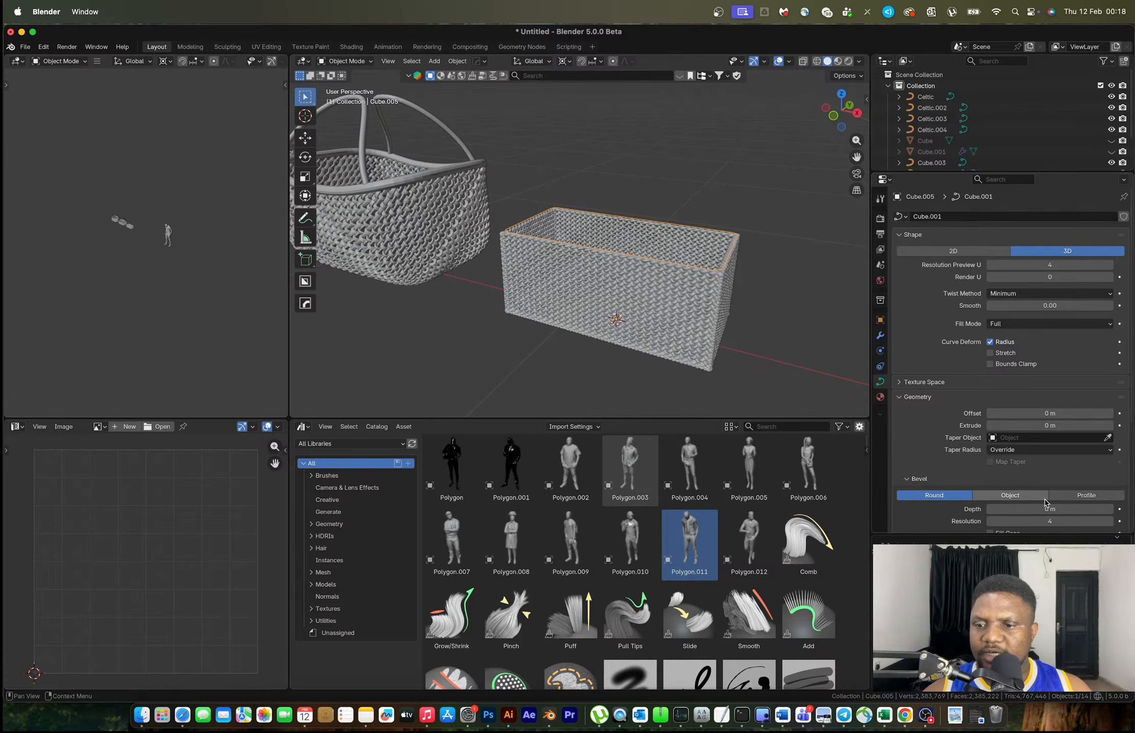
Raise the rim curve's Bevel Depth to 0.014 m and orbit to inspect the thick rim
mouse_move(1043, 508)
left_mouse_down()
mouse_move(1057, 509)
mouse_move(1039, 509)
left_mouse_up()
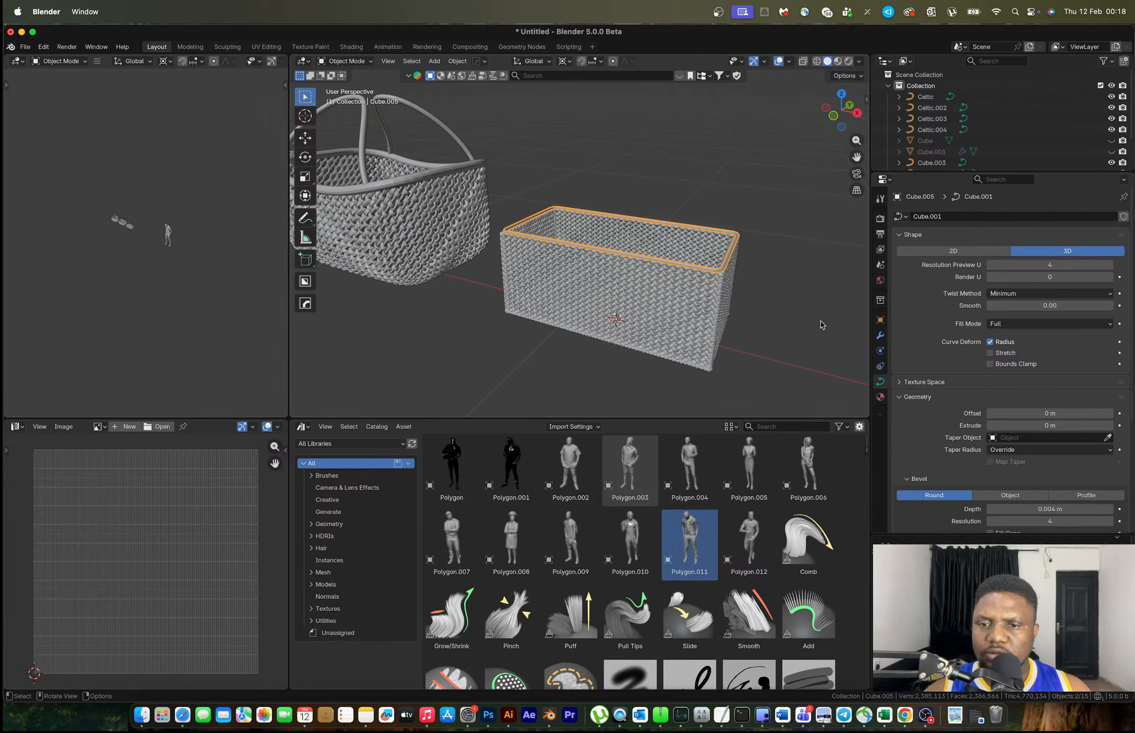
left_click(1111, 511)
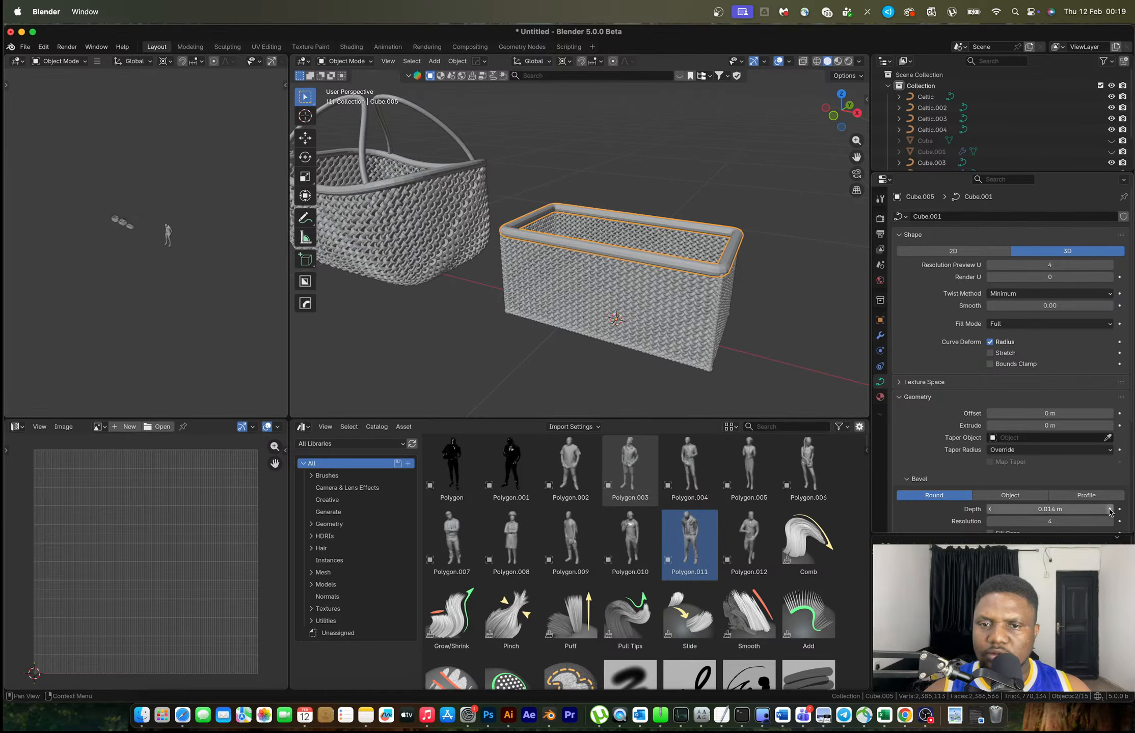
left_click(777, 262)
middle_click_drag(774, 299, 833, 284)
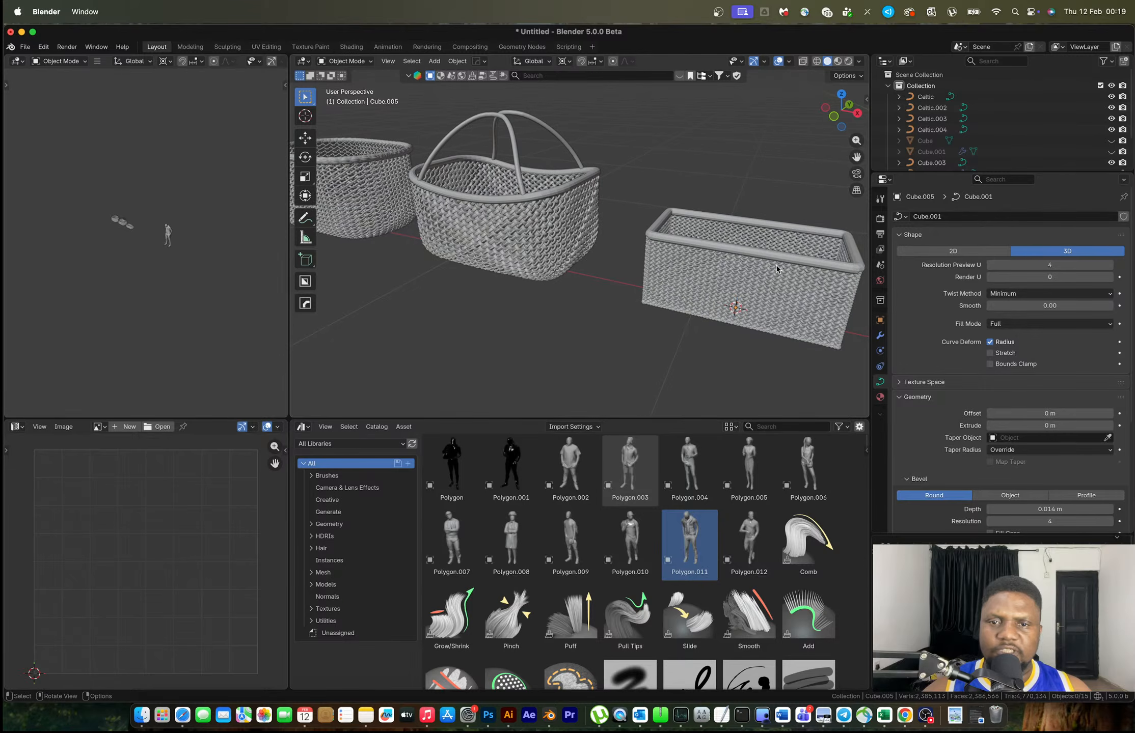
In Edit Mode, scale the rim curve's points up by 1.017
left_click(764, 260)
middle_click_drag(764, 259, 668, 262, "shift")
key("s")
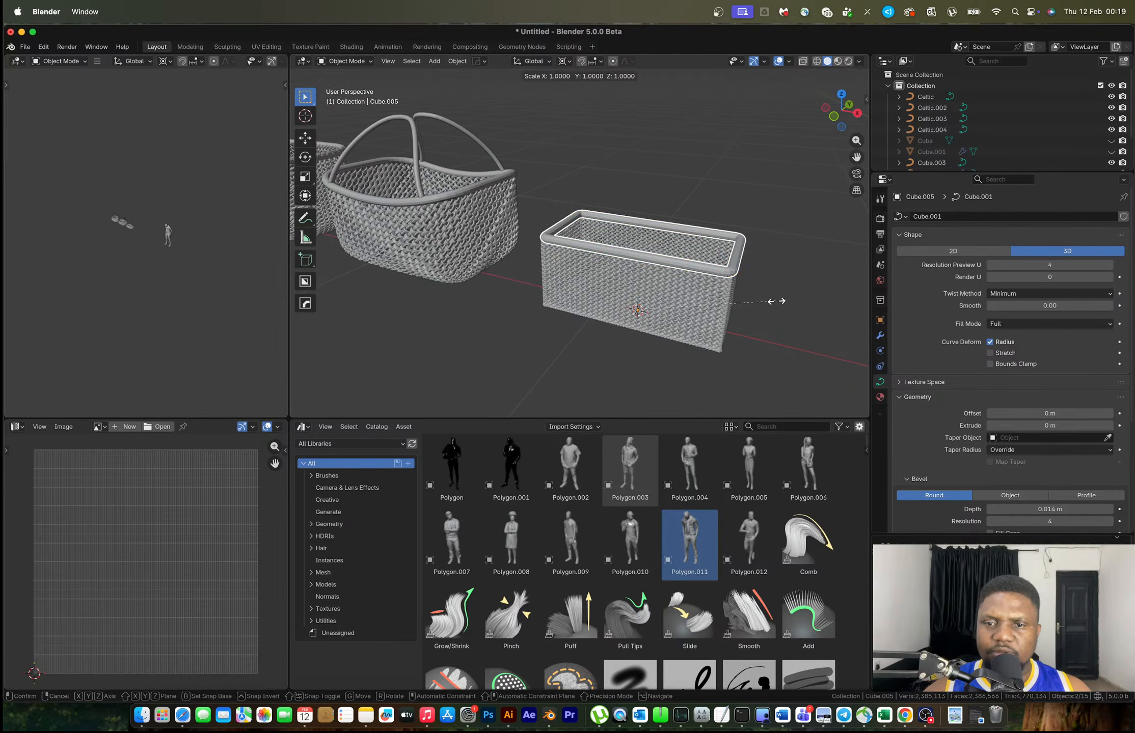
right_click(773, 296)
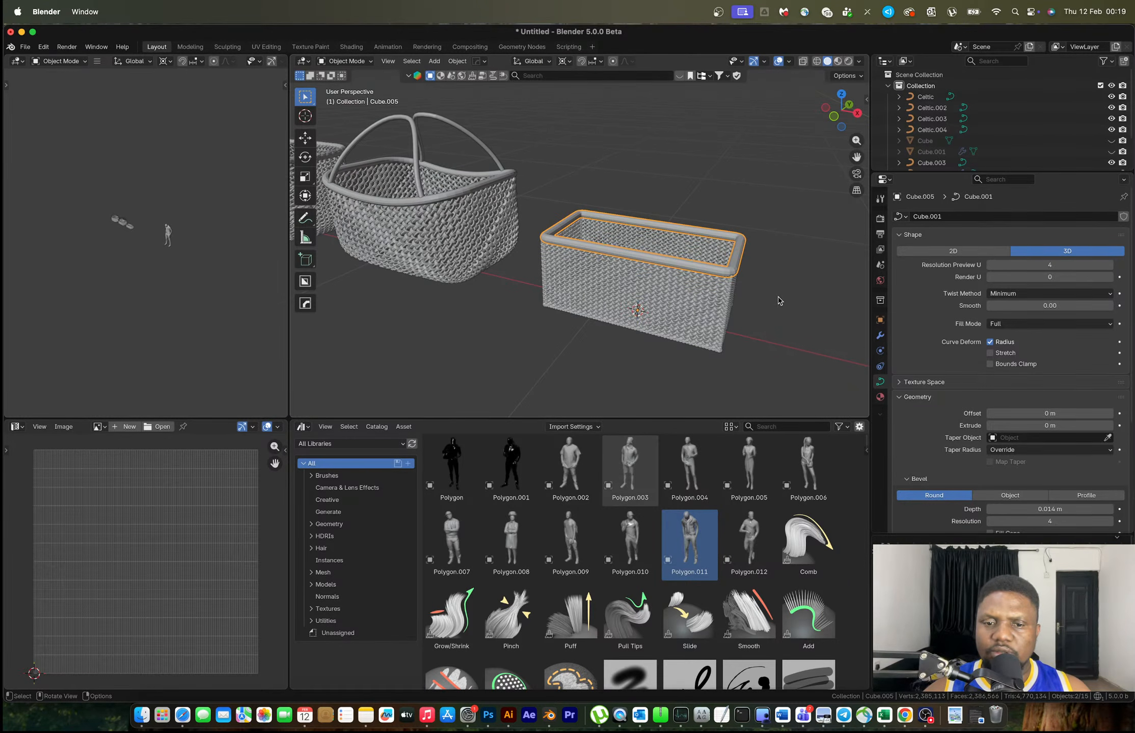
key("Tab")
key("s")
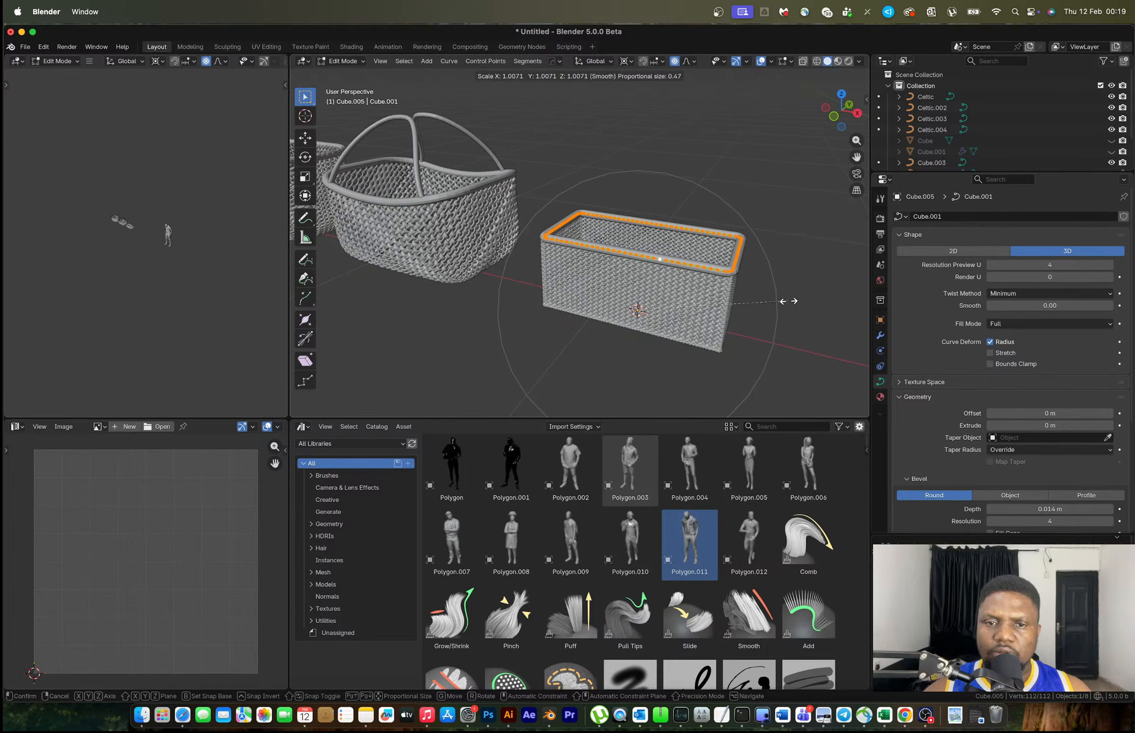
left_click(799, 306)
Raise the rim points along Z, return to Object Mode, and reselect the rim tube
key("g")
key("z")
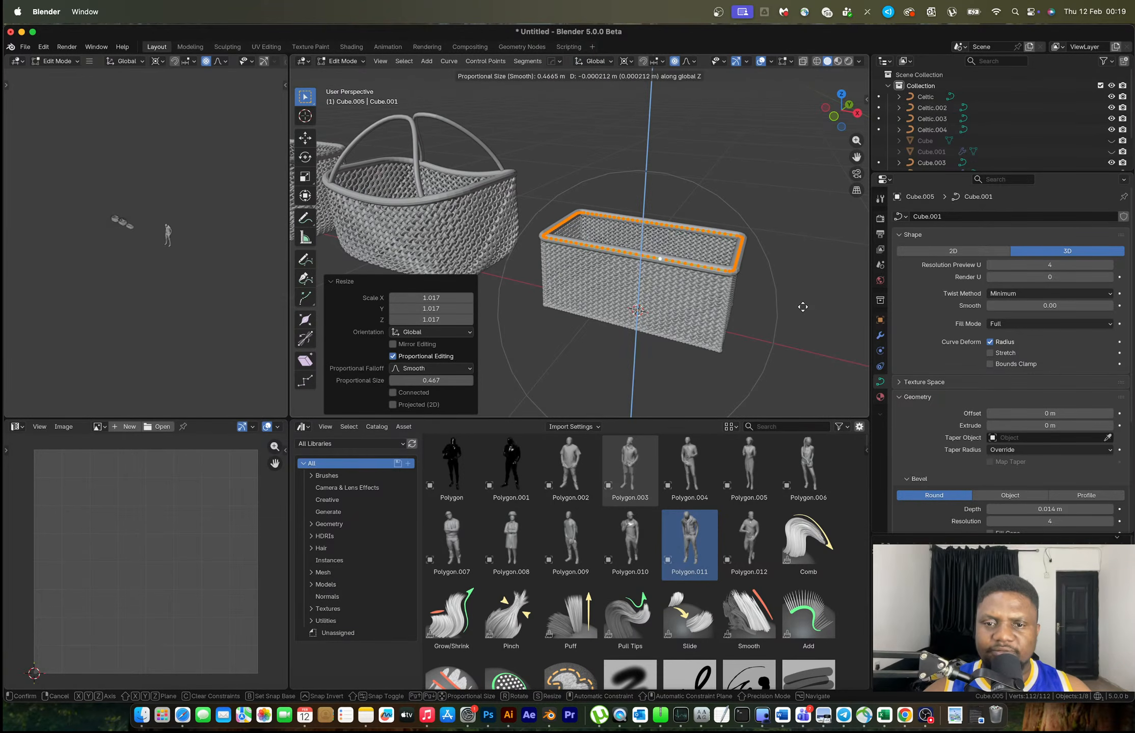
left_click(808, 320)
key("Tab")
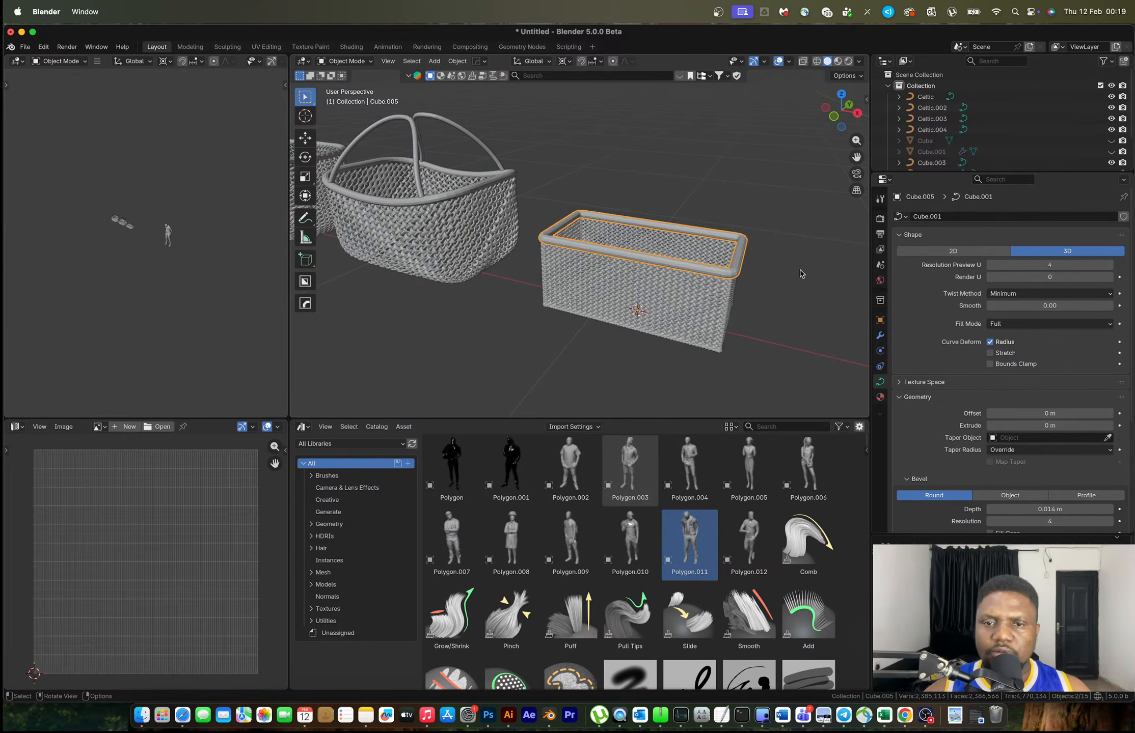
left_click(801, 274)
middle_click_drag(800, 274, 733, 280)
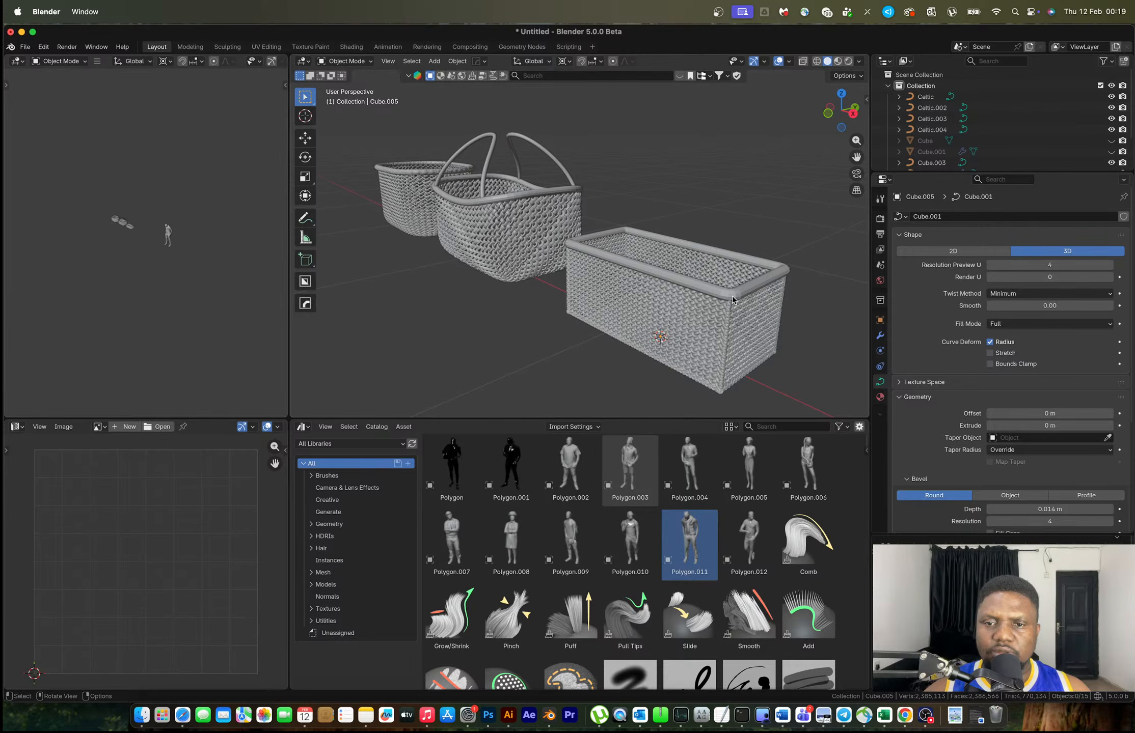
left_click(733, 299)
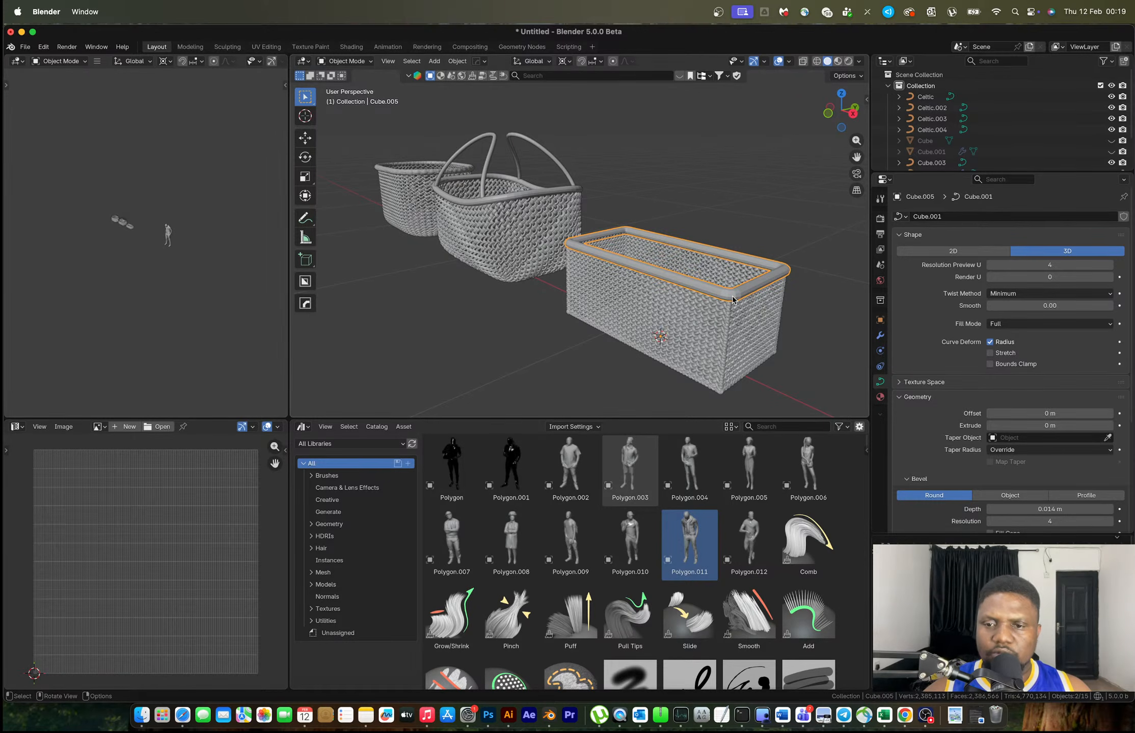
Convert the rim tube curve to a mesh with Visual Geometry to Mesh
key("ctrl+a")
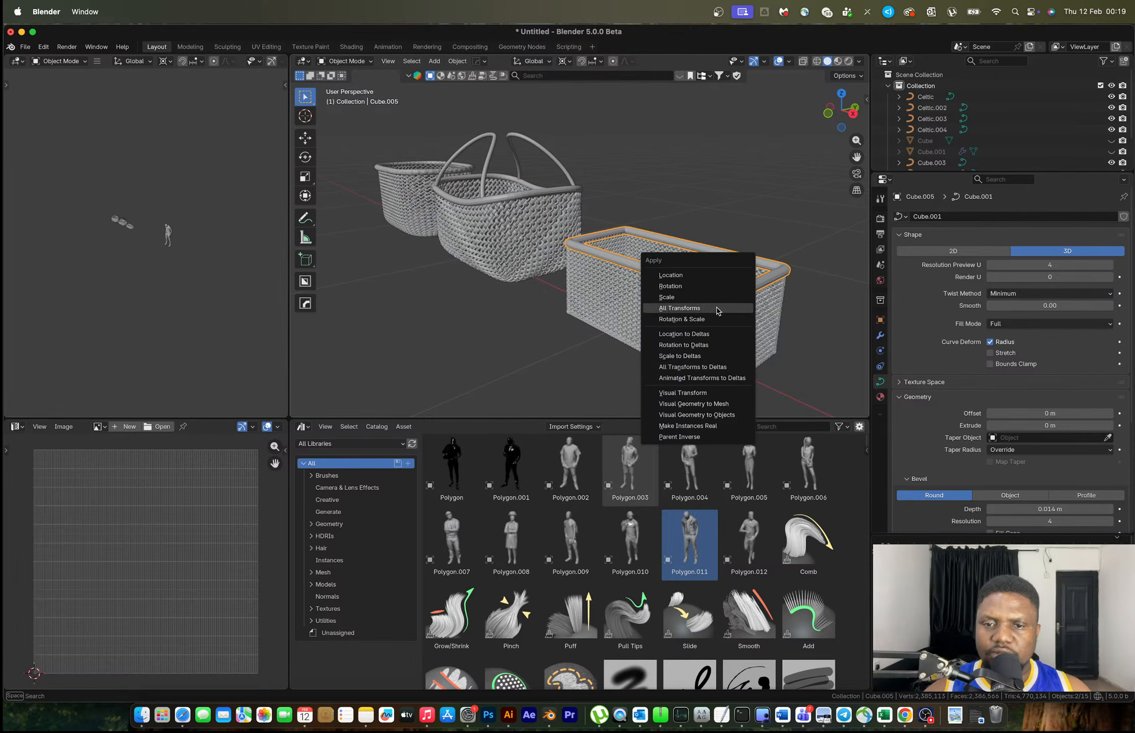
left_click(720, 404)
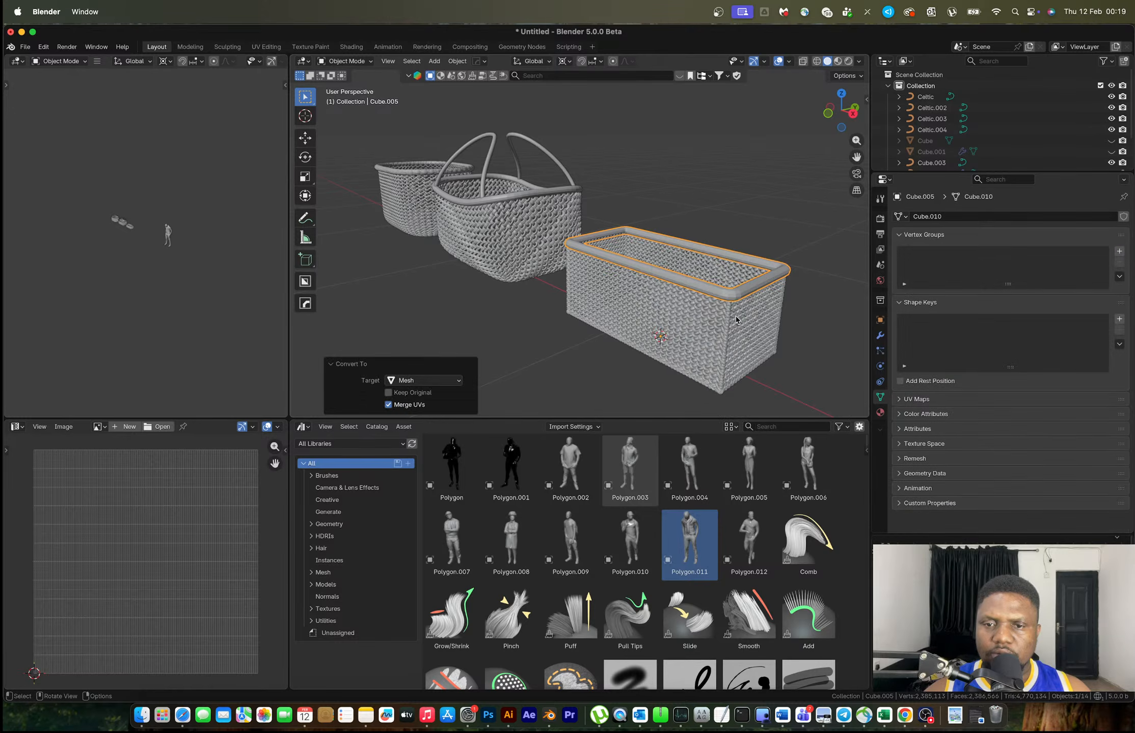
key("Tab")
middle_click_drag(736, 317, 755, 332)
key("Tab")
right_click(696, 269)
key("Escape")
Add a Celtic Links knot around the rim with Weave Up and Down both 0.01 m
key("shift+a")
mouse_move(696, 271)
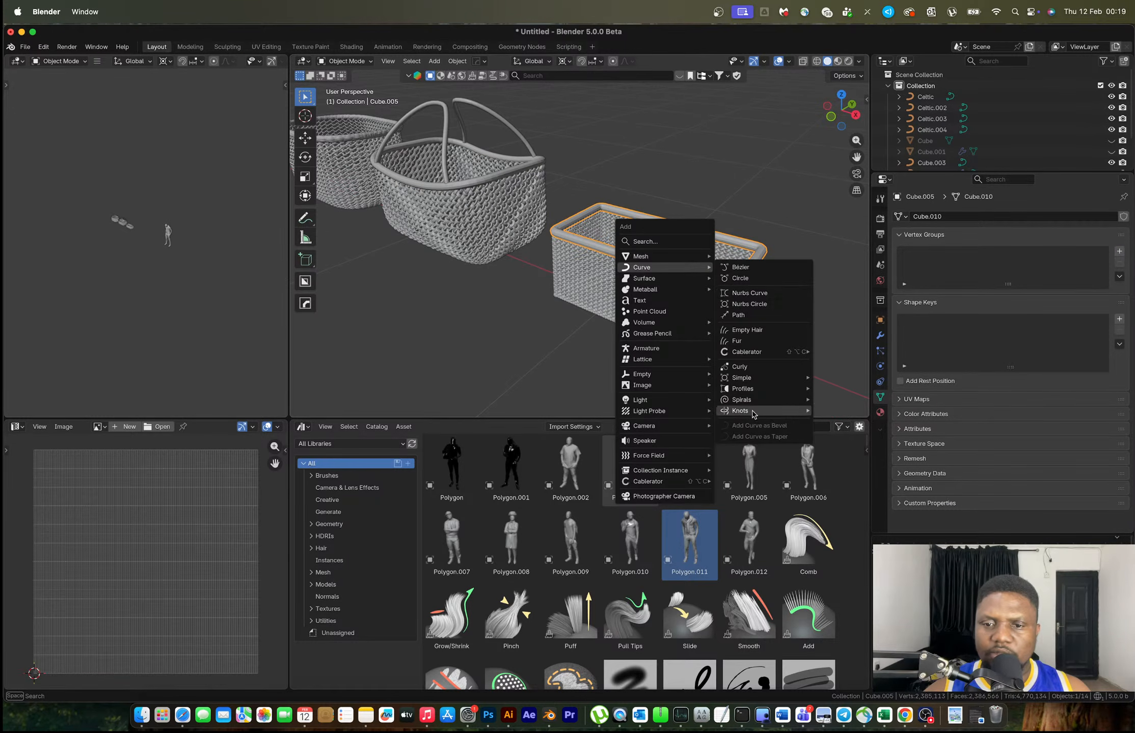
mouse_move(753, 415)
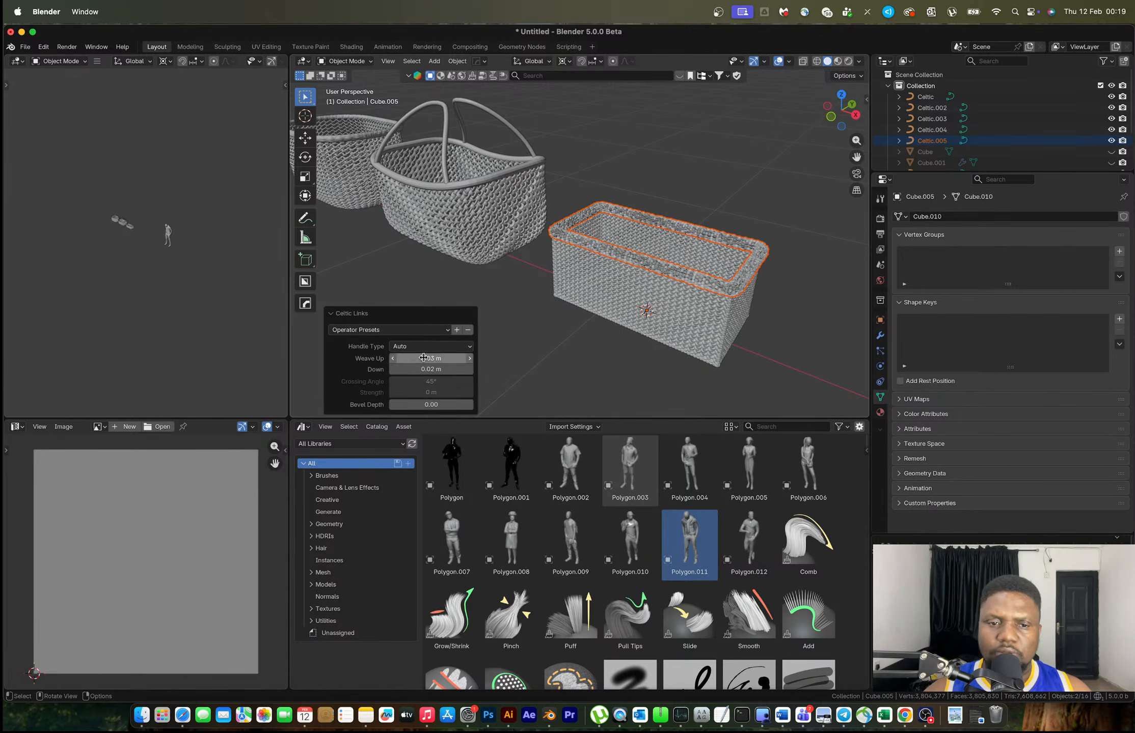
left_click(418, 360)
left_click(407, 357)
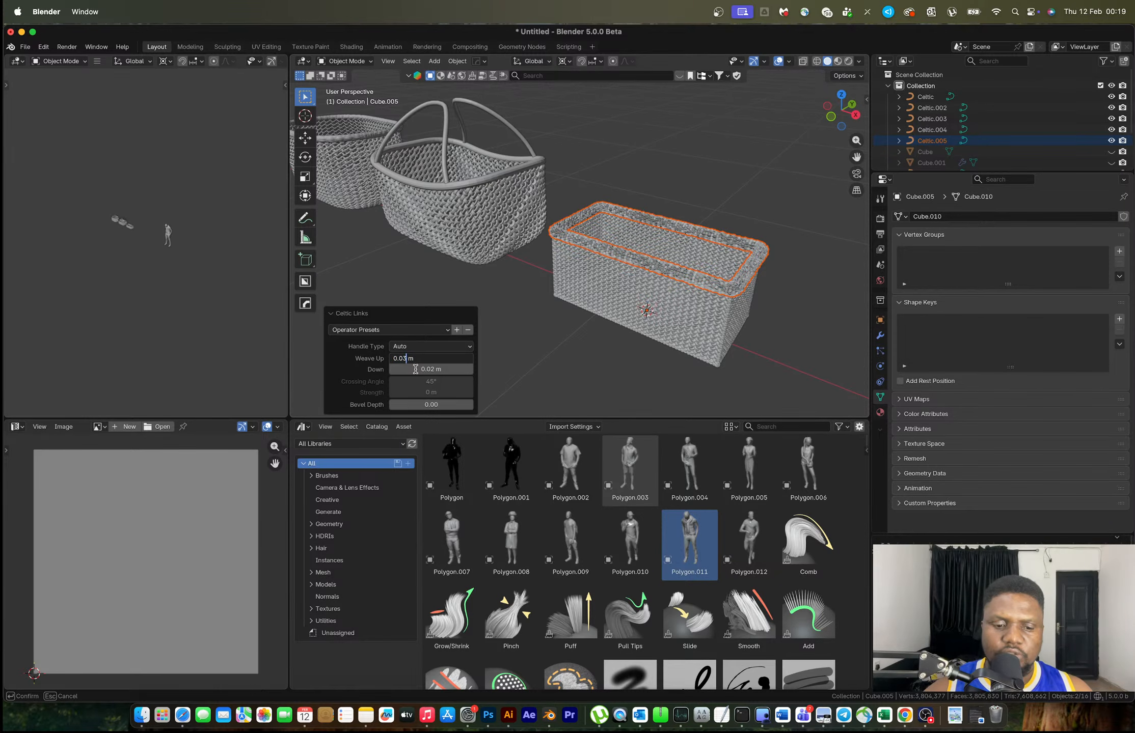
type("1")
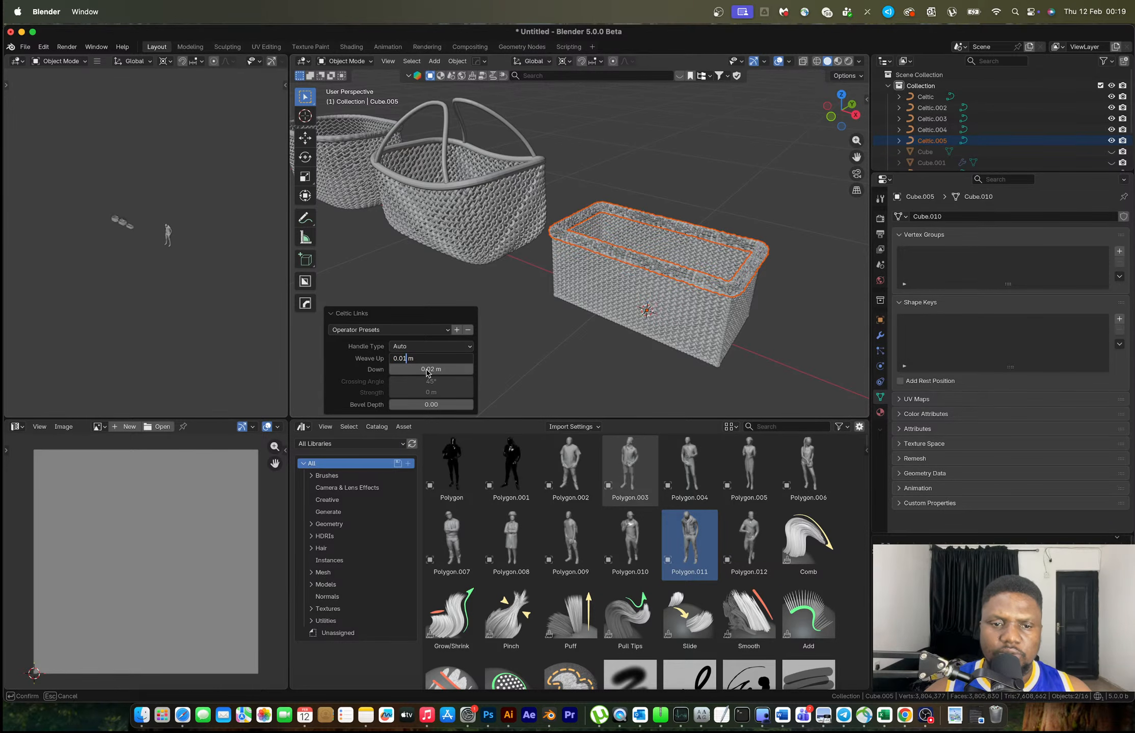
key("Return")
left_click(427, 370)
left_click(406, 371)
key("BackSpace")
type("1")
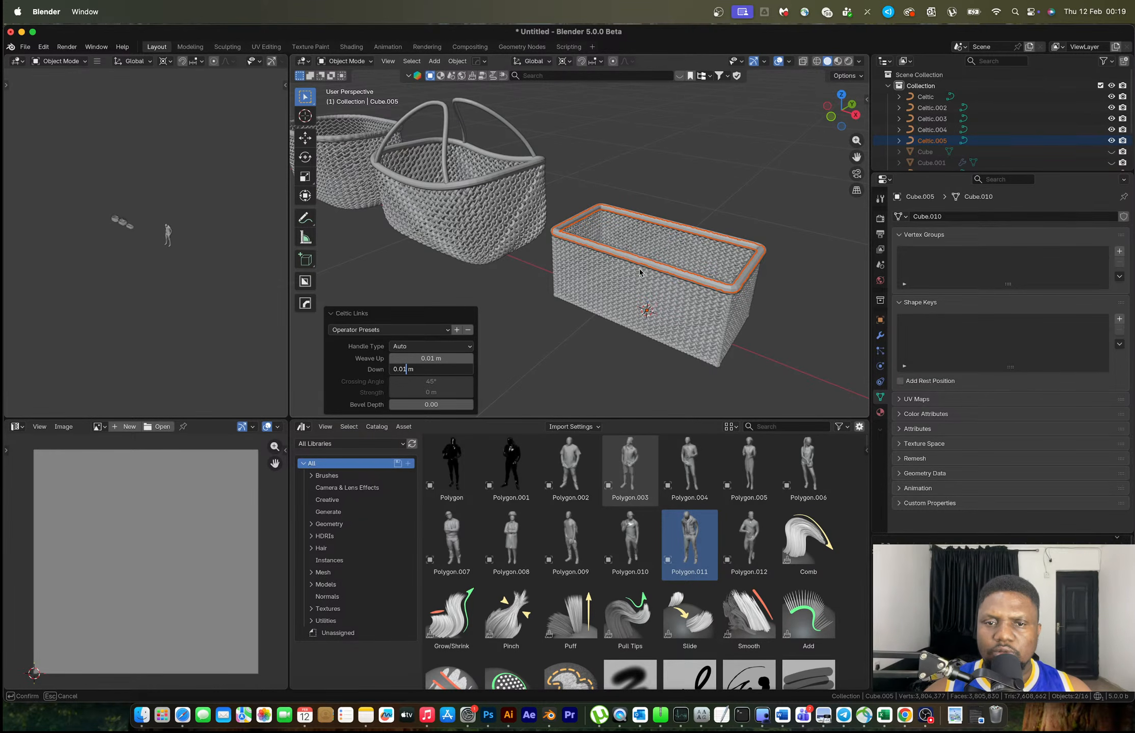
key("Return")
scroll(657, 264, "up", 5)
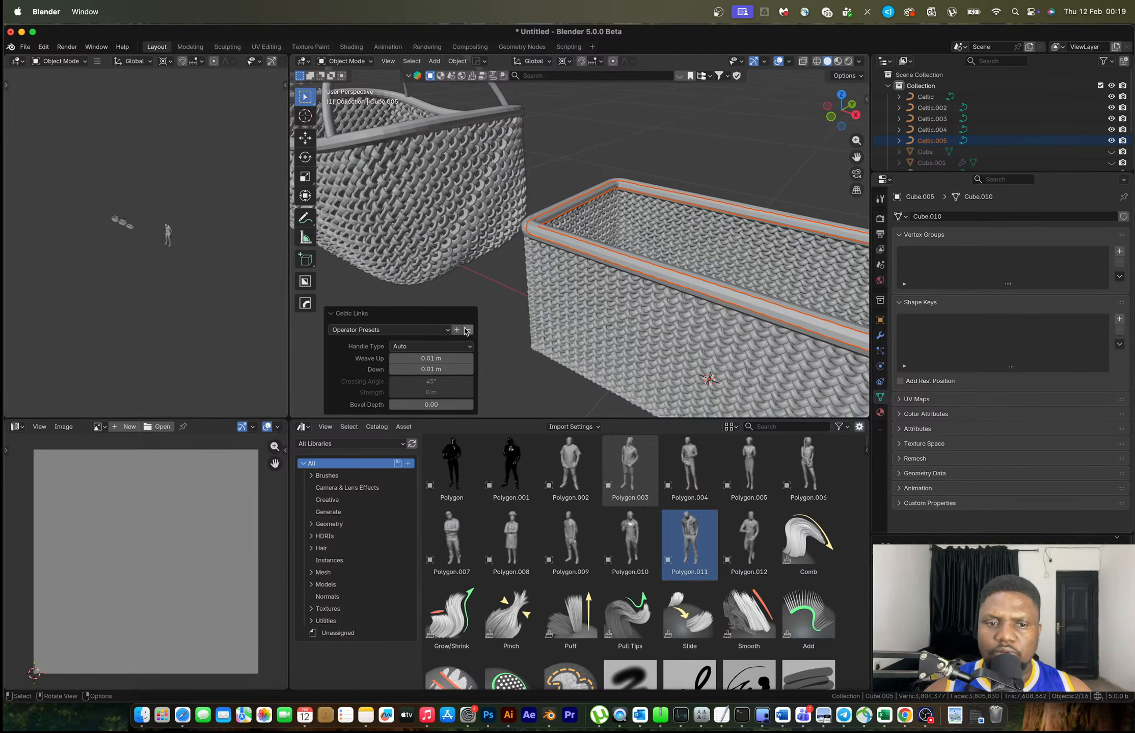
scroll(597, 227, "up", 10)
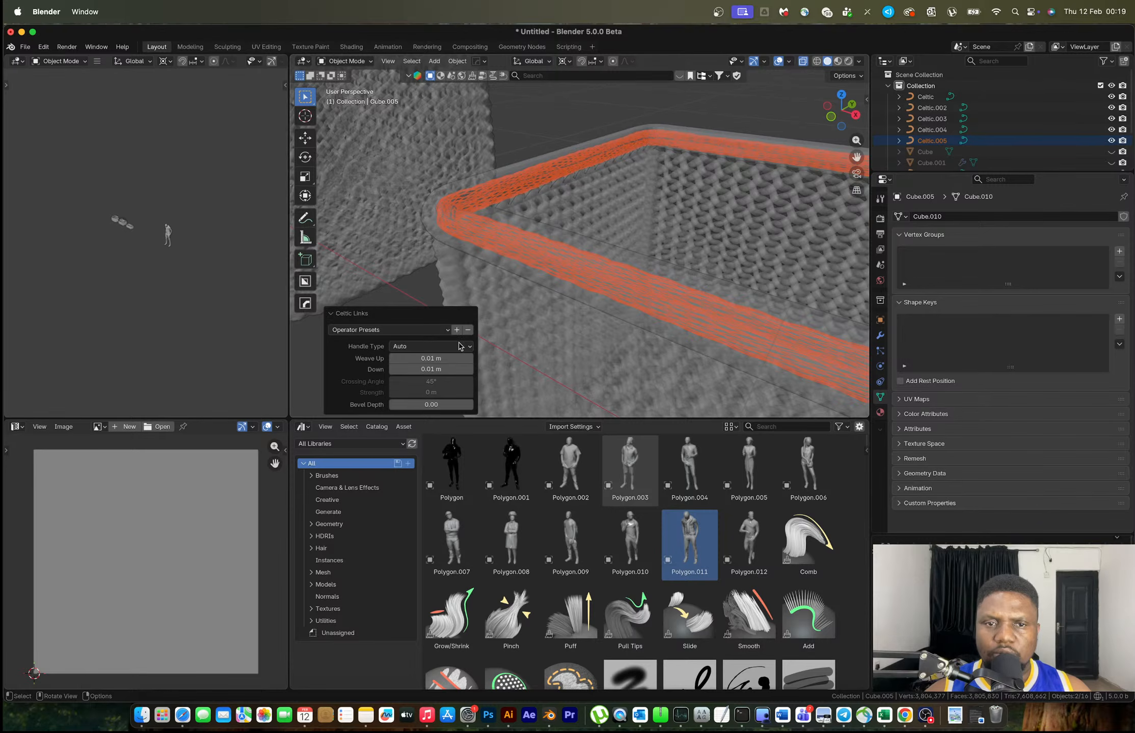
Delete the solid rim tube and give the woven Celtic strand a 0.002 m bevel depth
key("Delete")
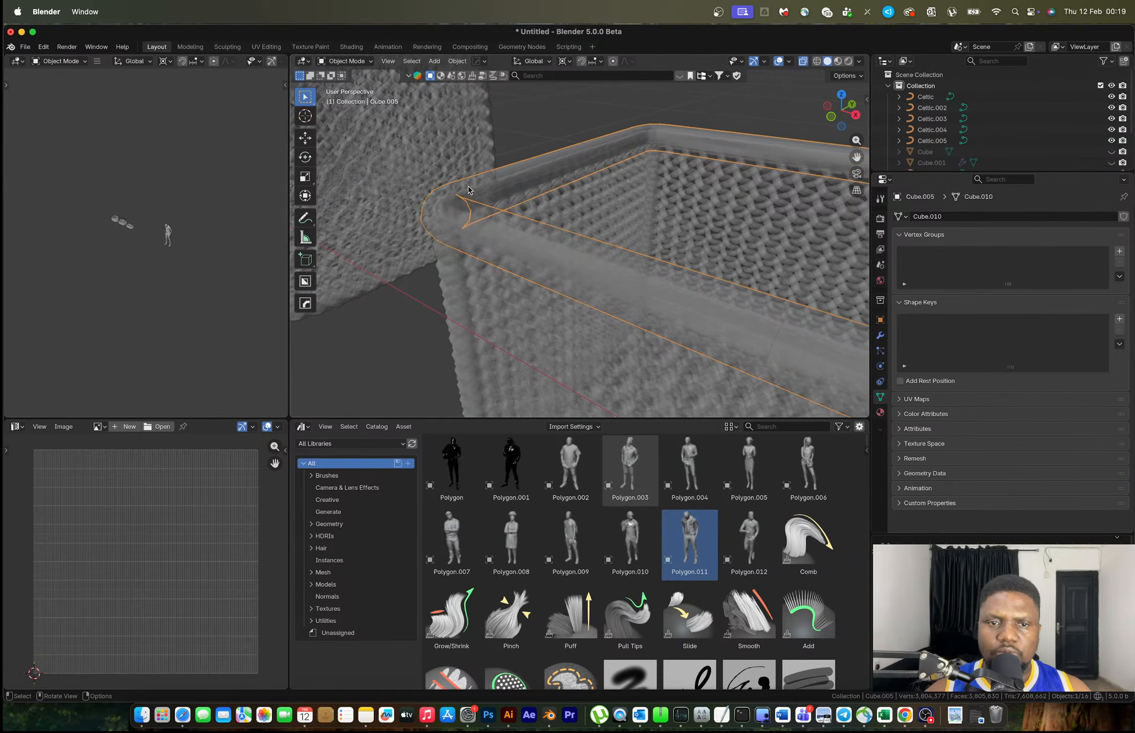
scroll(595, 262, "down", 10)
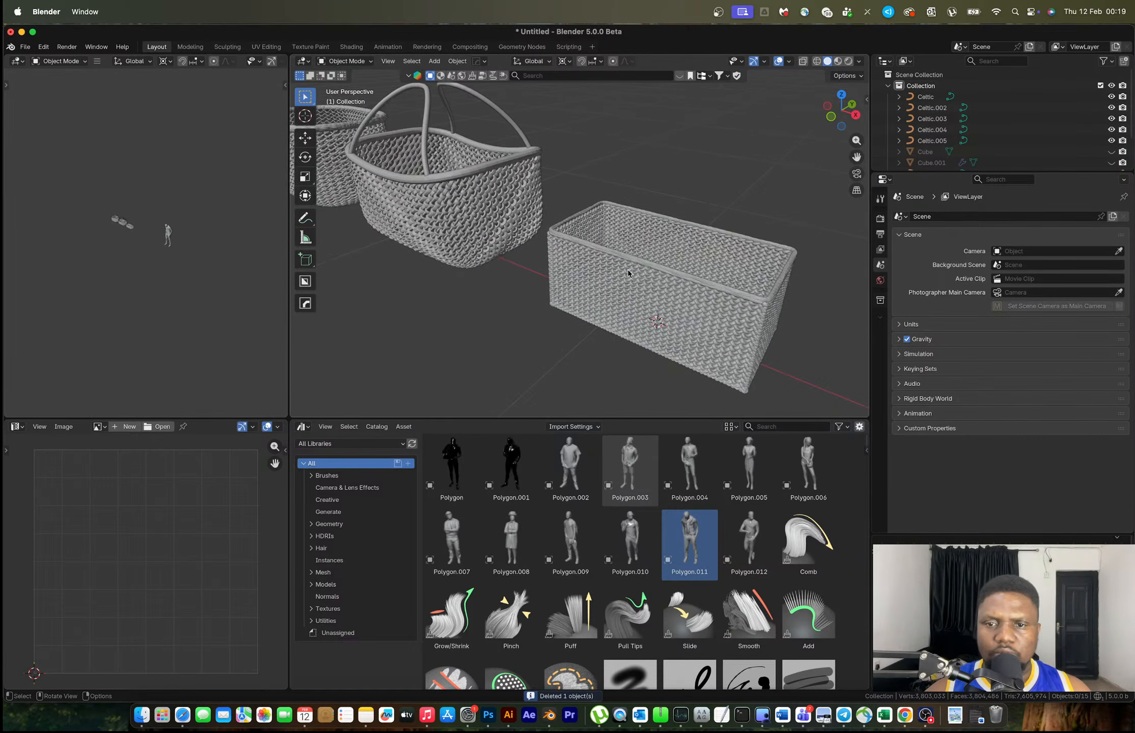
left_click(654, 270)
scroll(657, 275, "up", 5)
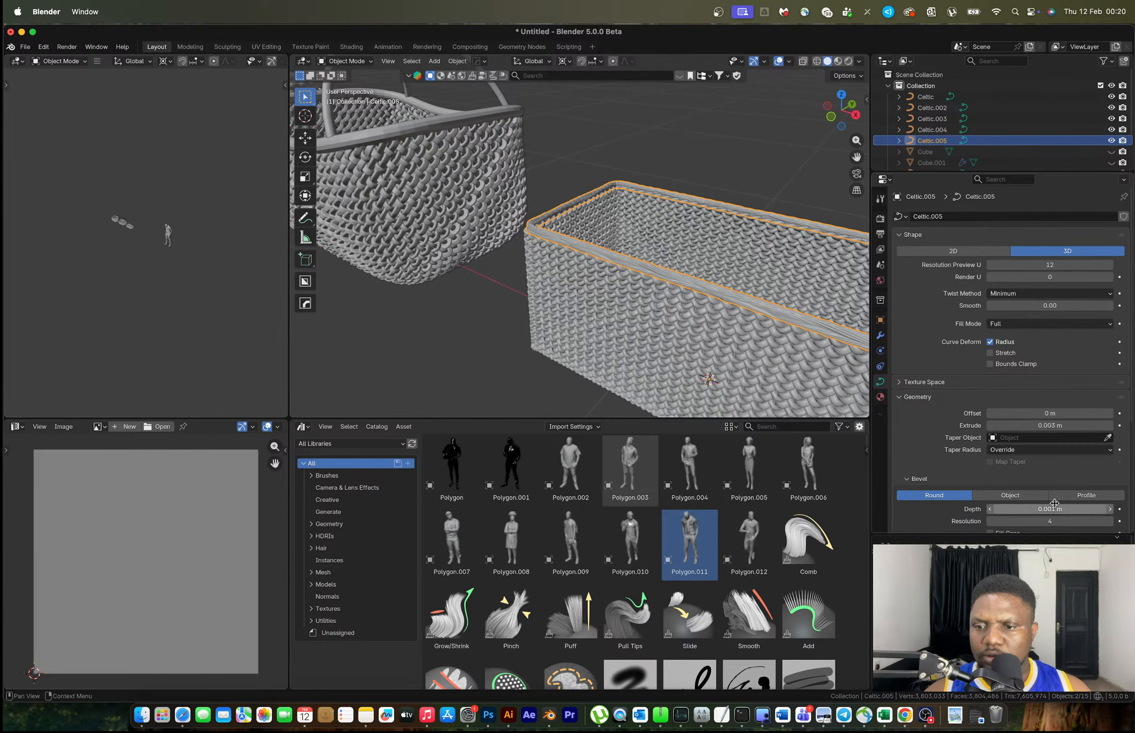
left_click(1022, 509)
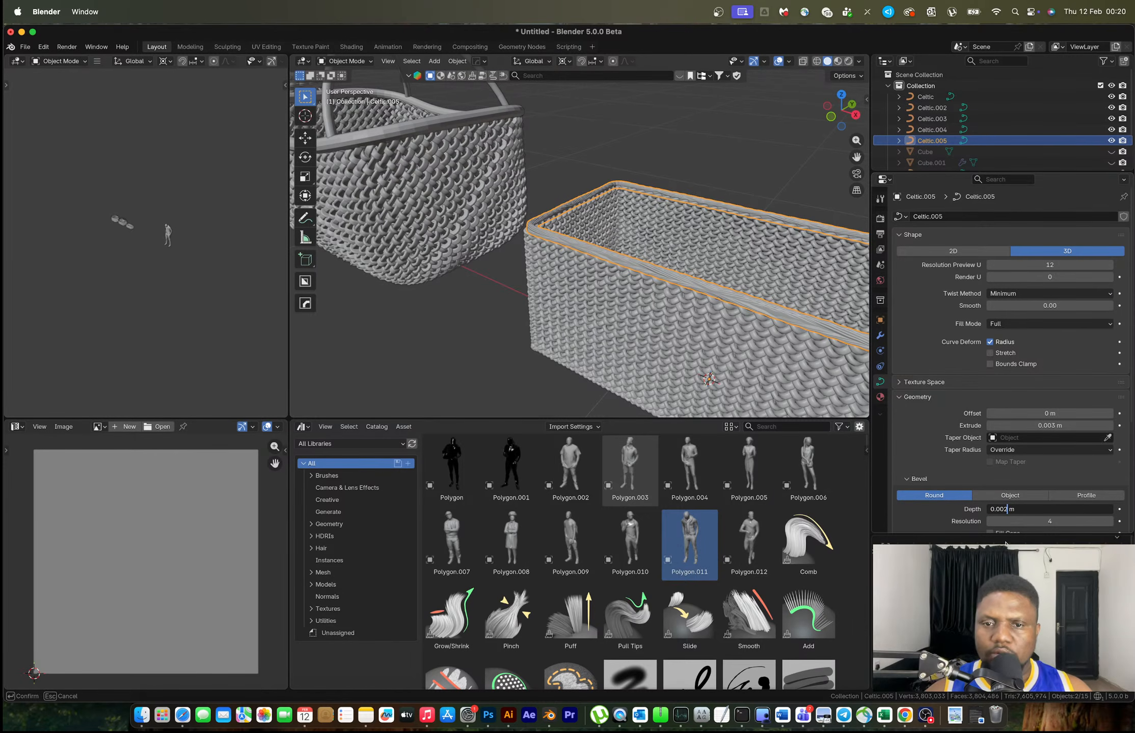
key("Return")
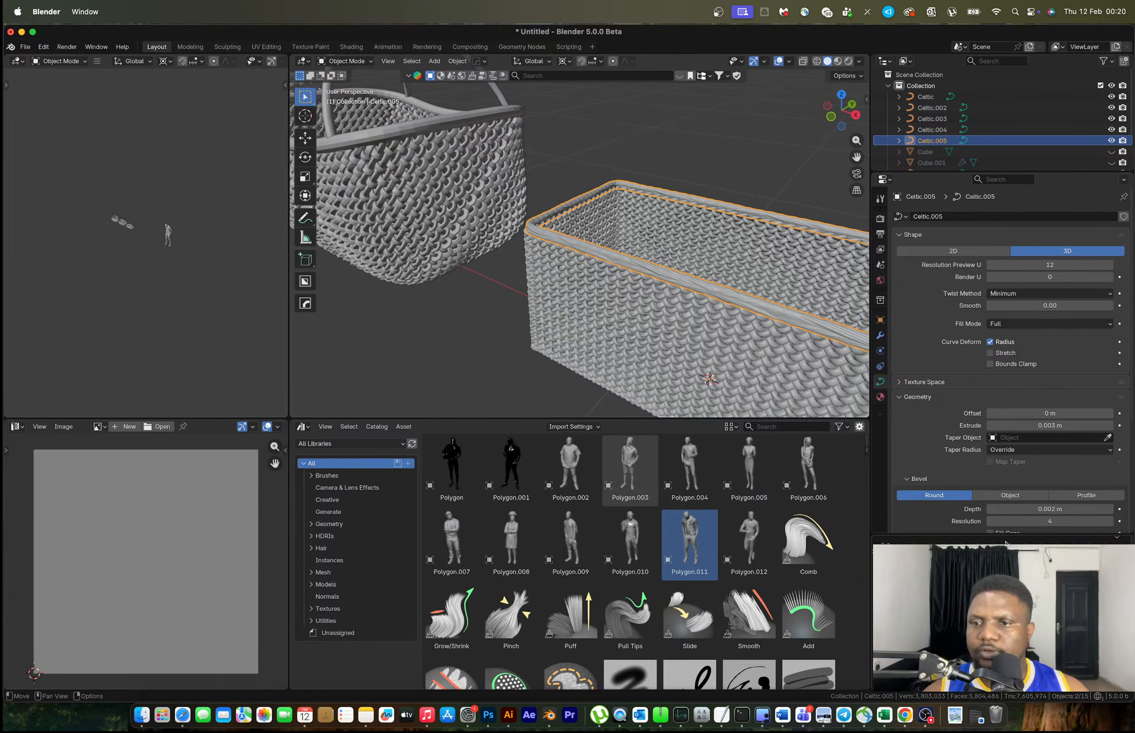
Set the rim curve's preview resolution to 4 and shrink its ring slightly in Edit Mode
left_click(1043, 264)
type("4")
key("Return")
key("Tab")
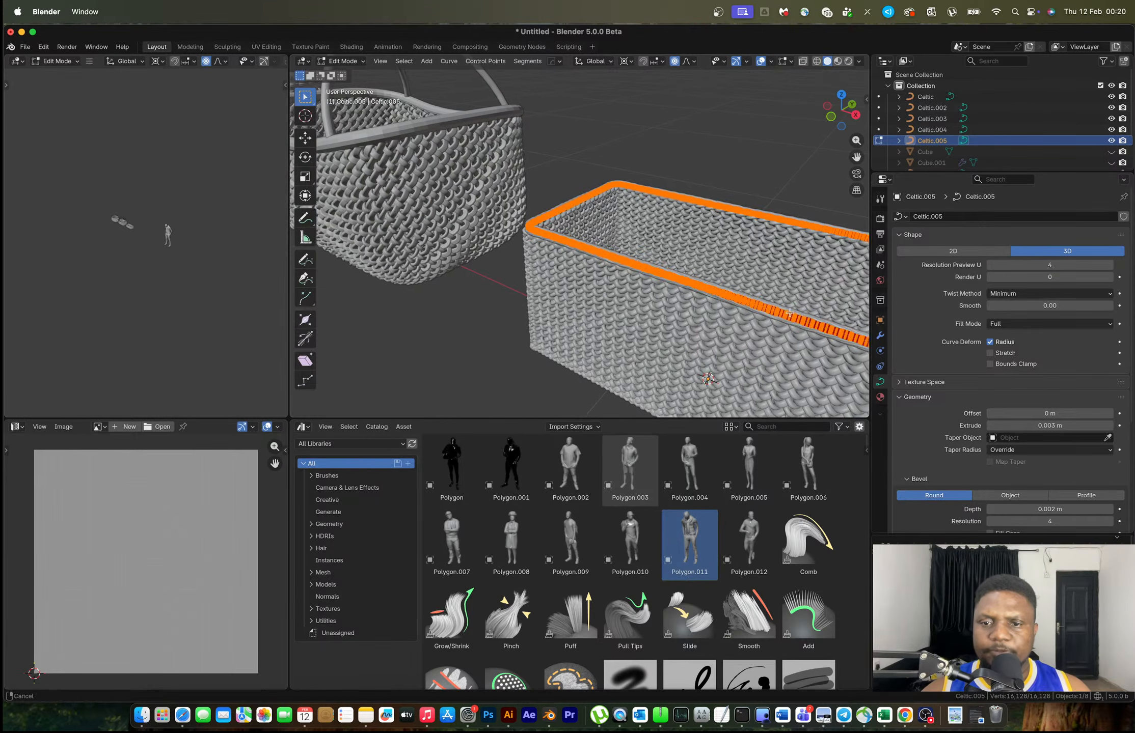
key("s")
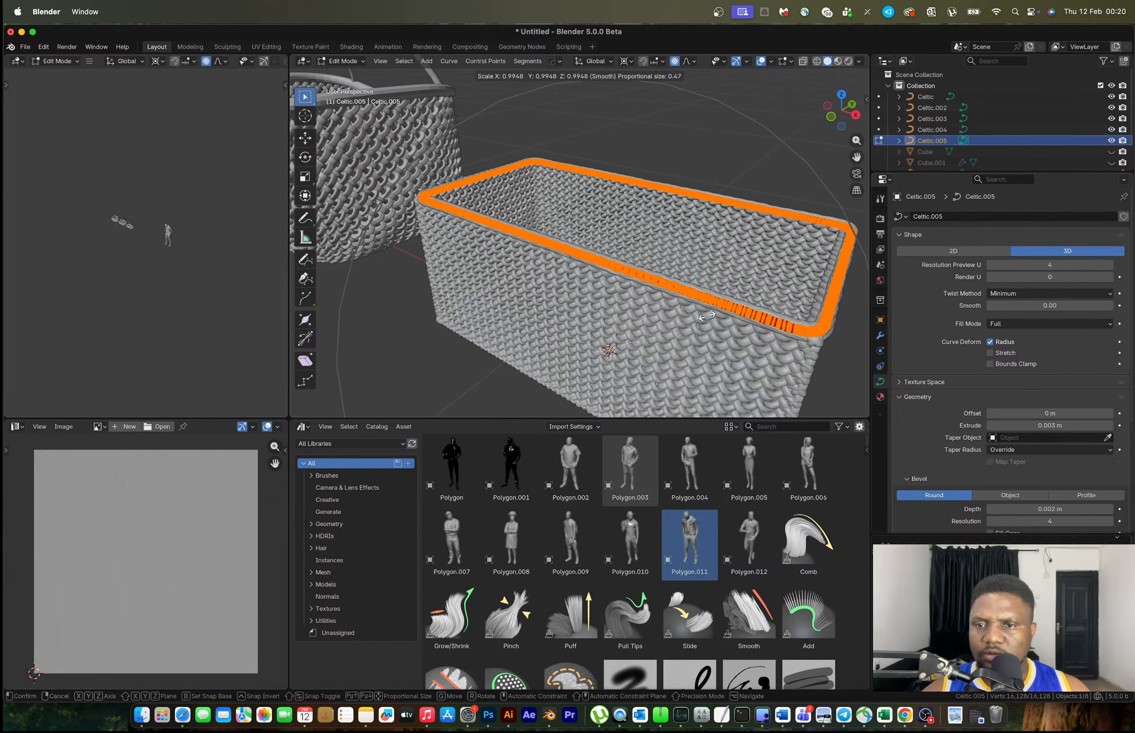
left_click(695, 314)
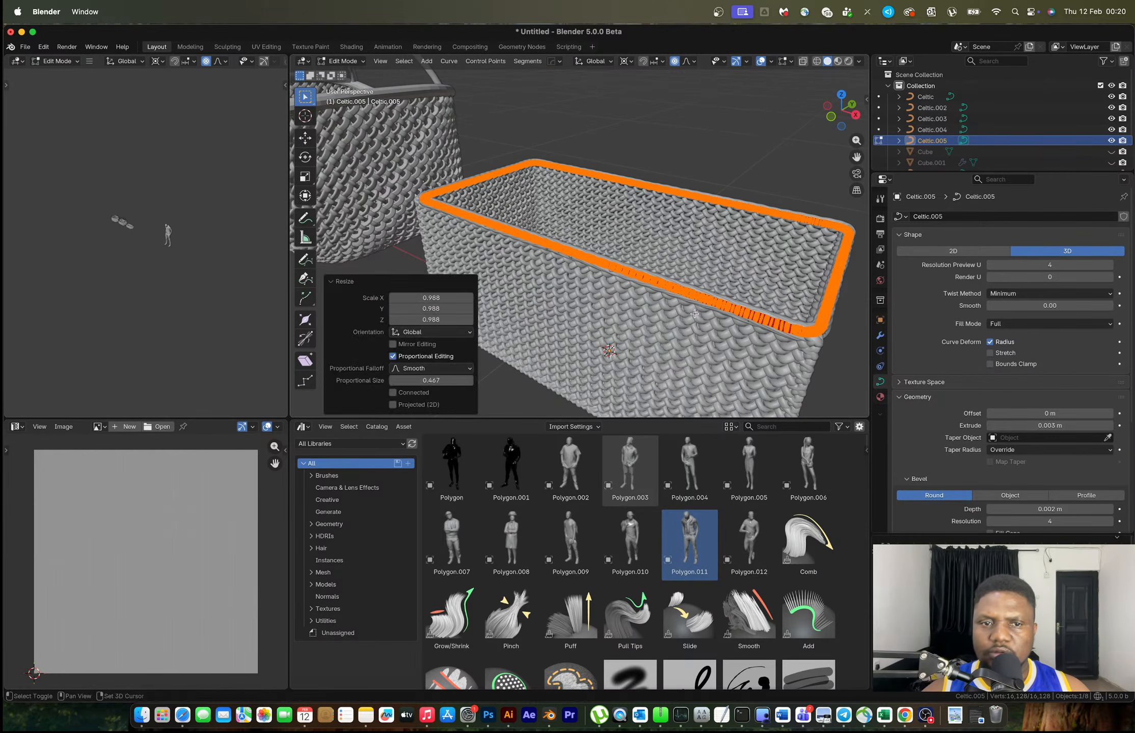
key("Tab")
Thicken the rim braid's bevel depth to 0.005 m
middle_click_drag(695, 301, 758, 275)
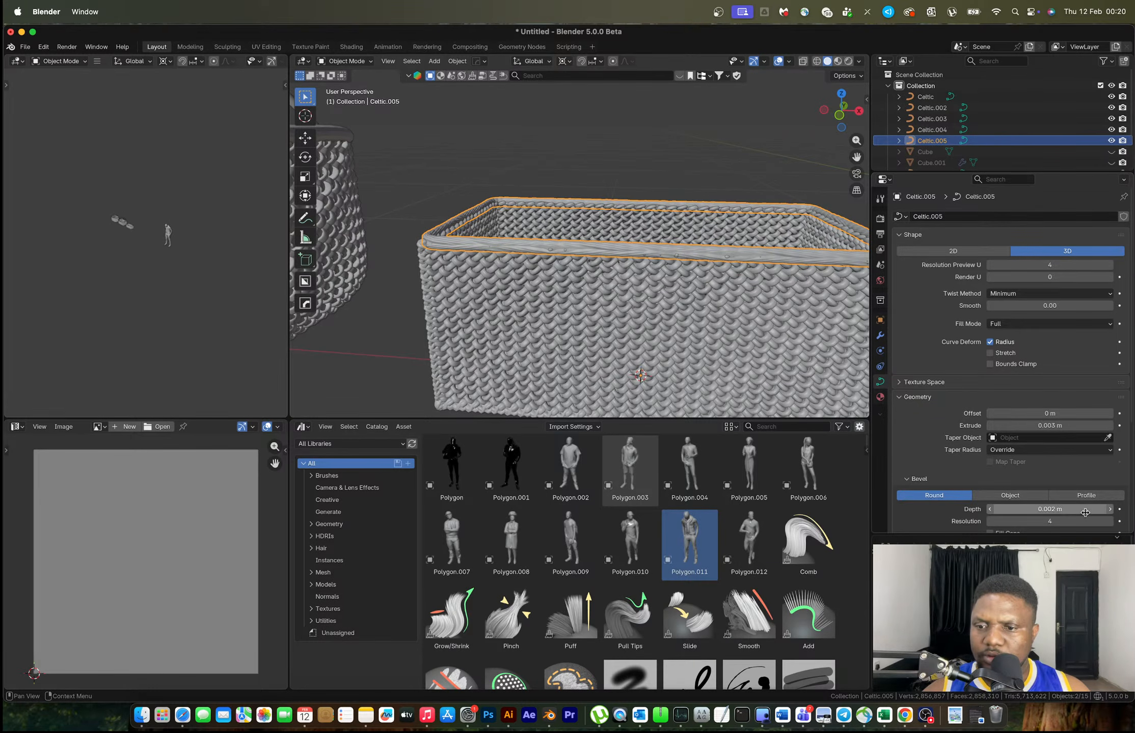
left_click(1052, 510)
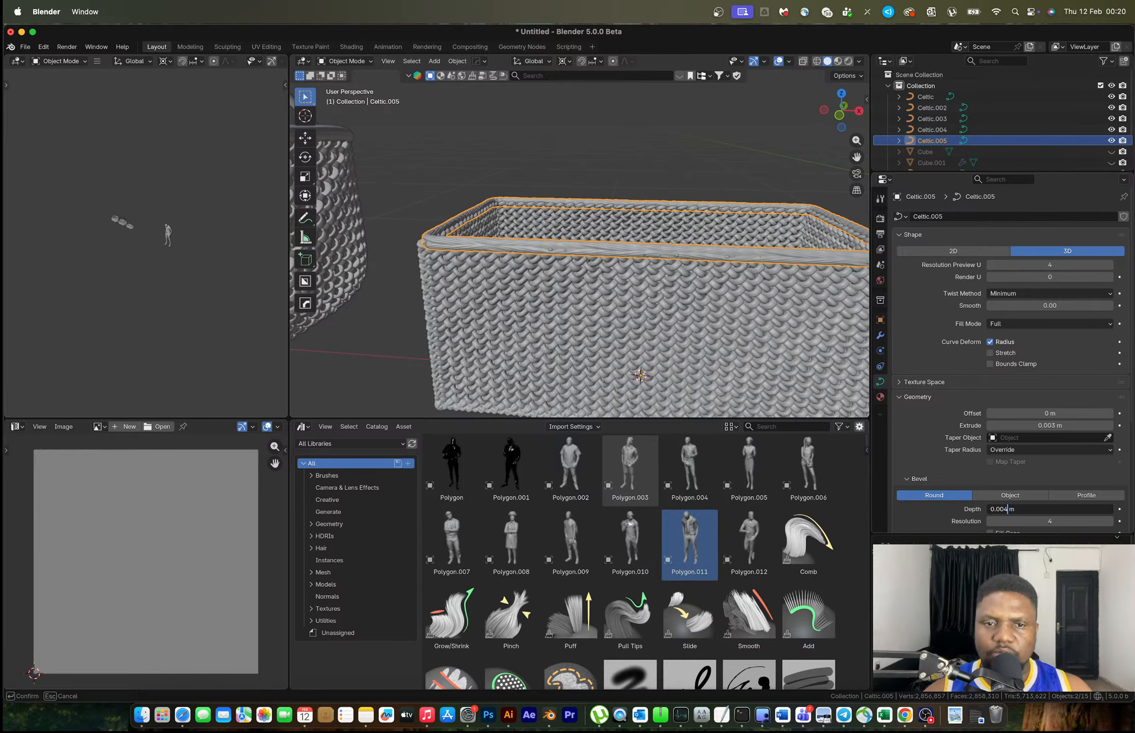
key("Return")
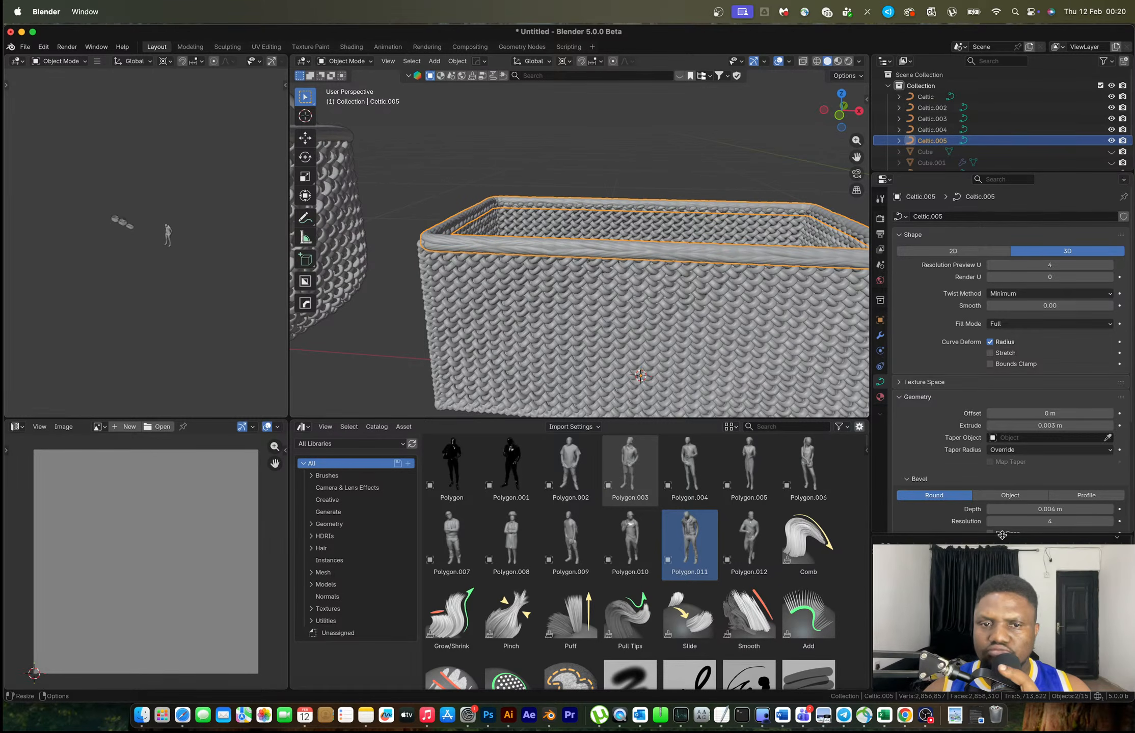
left_click(1047, 509)
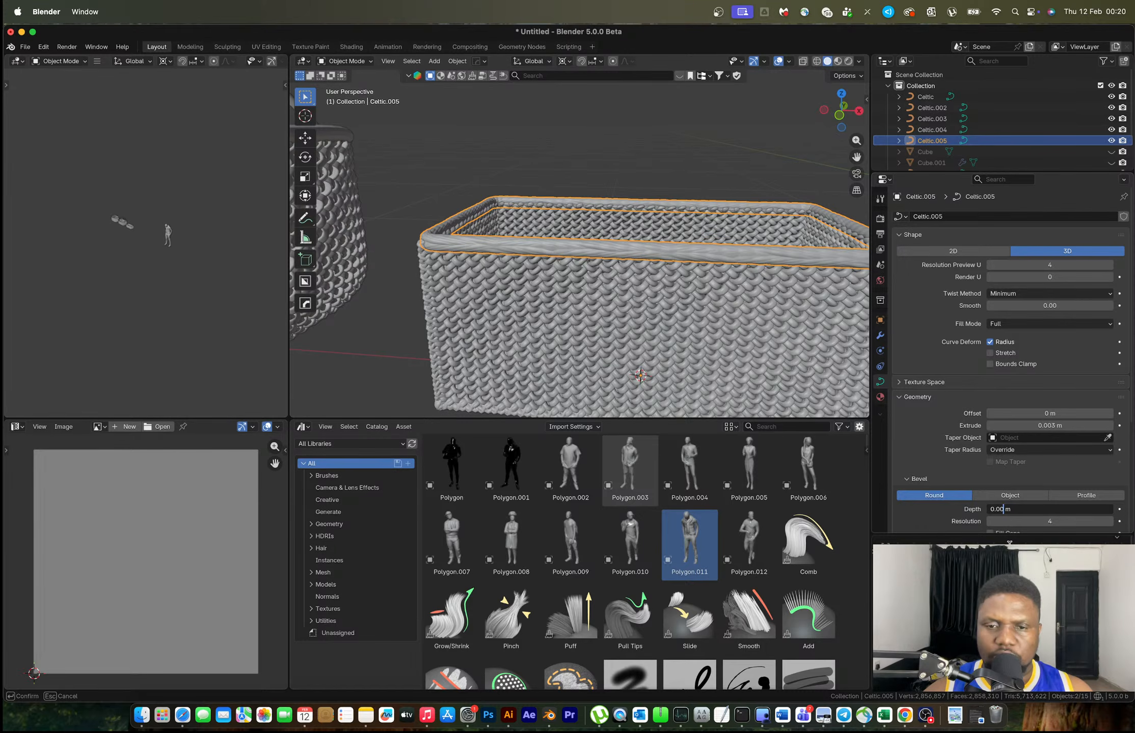
key("Return")
Duplicate the rim braid, drop it 0.231 m to the basket base and scale it to 1.020
scroll(641, 297, "down", 3)
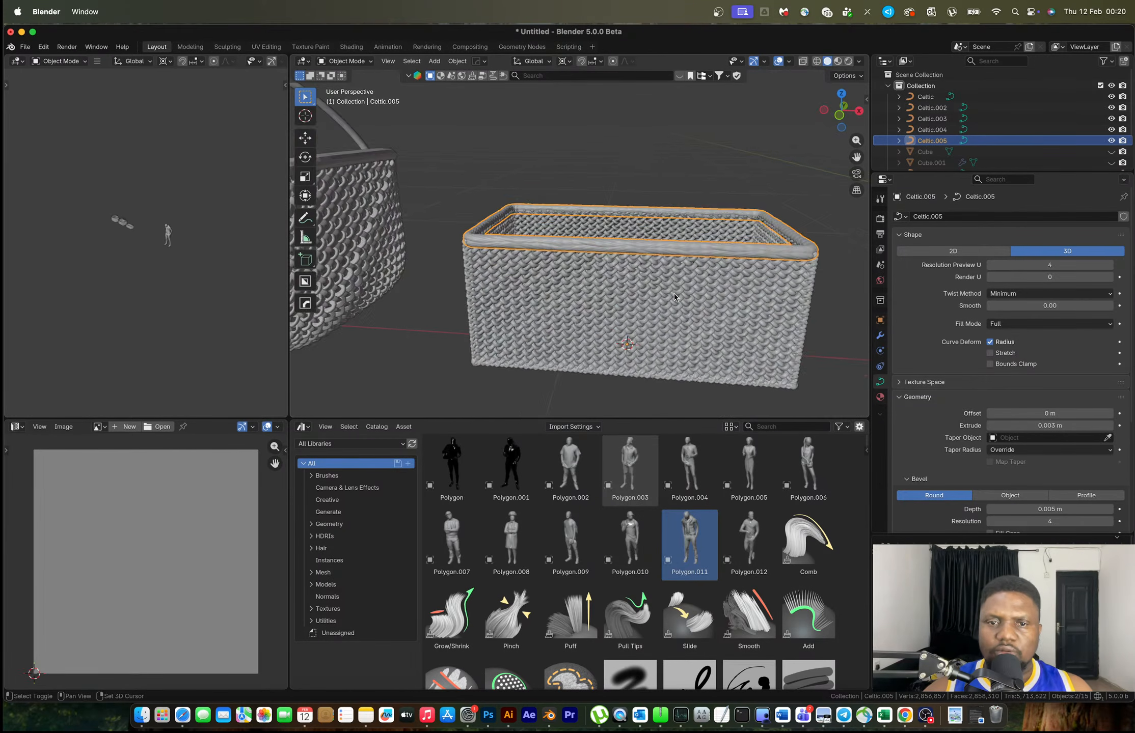
key("shift+d")
key("z")
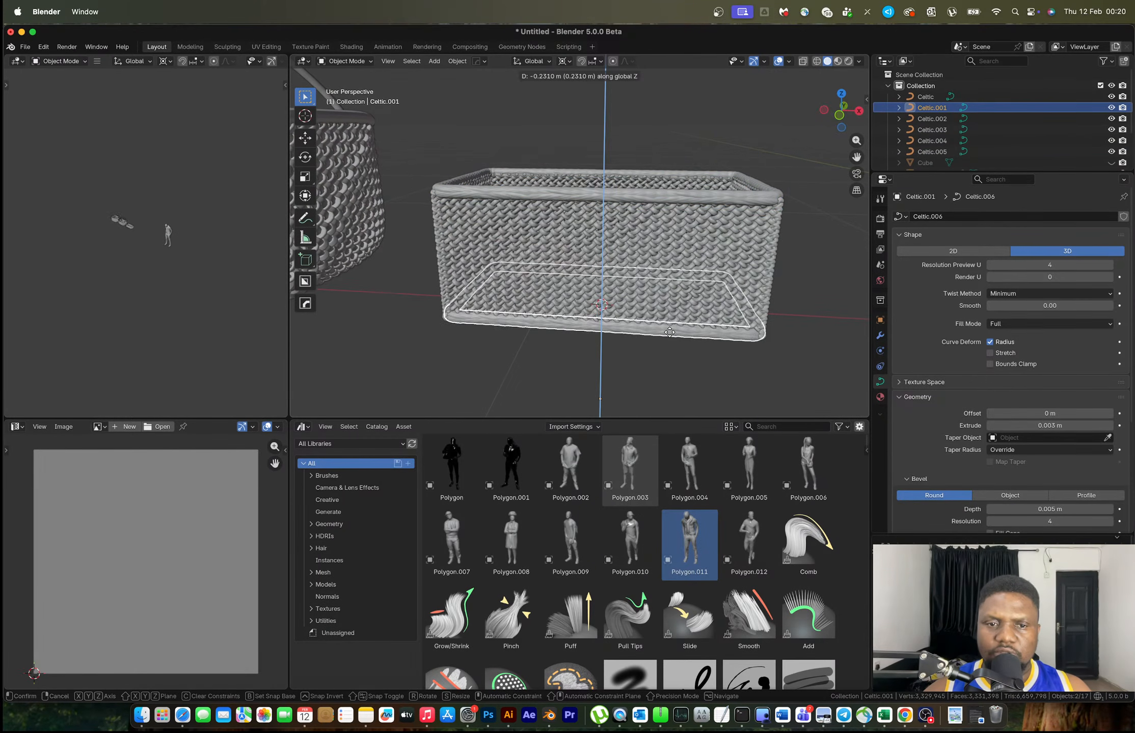
left_click(804, 370)
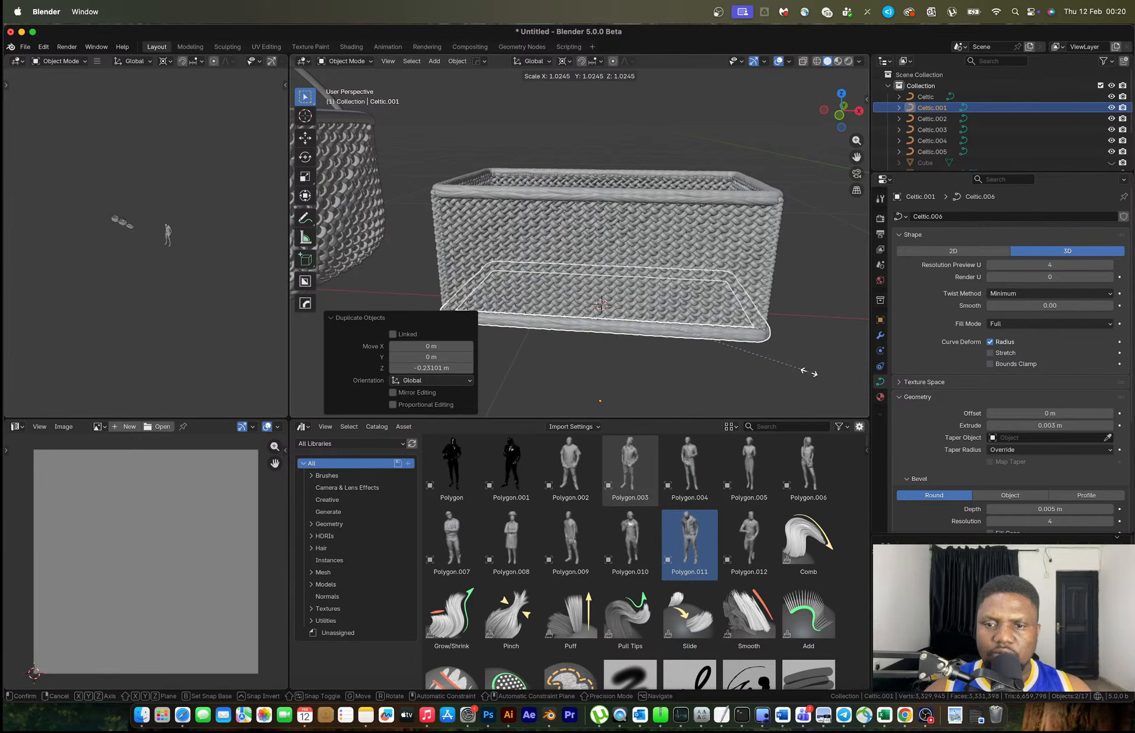
left_click(810, 372)
Select the rectangular basket's top rim and reset the 3D cursor to the world origin
left_click(812, 306)
scroll(812, 307, "down", 4)
middle_click_drag(812, 307, 671, 254)
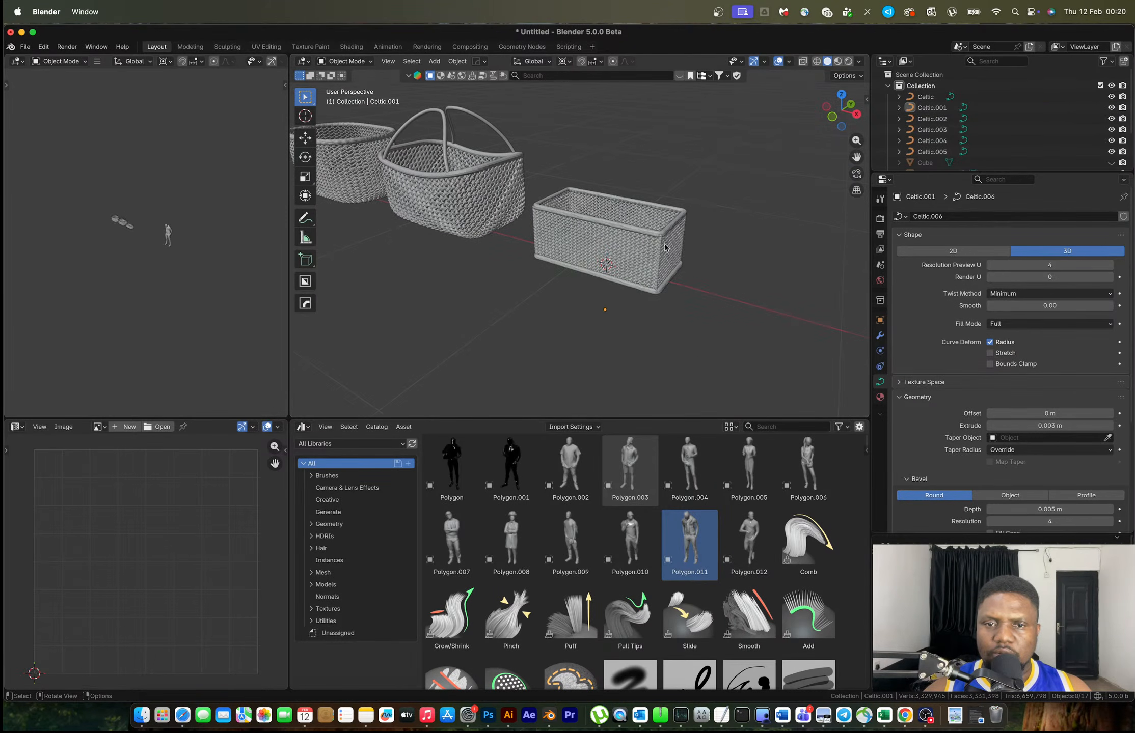
left_click(687, 247)
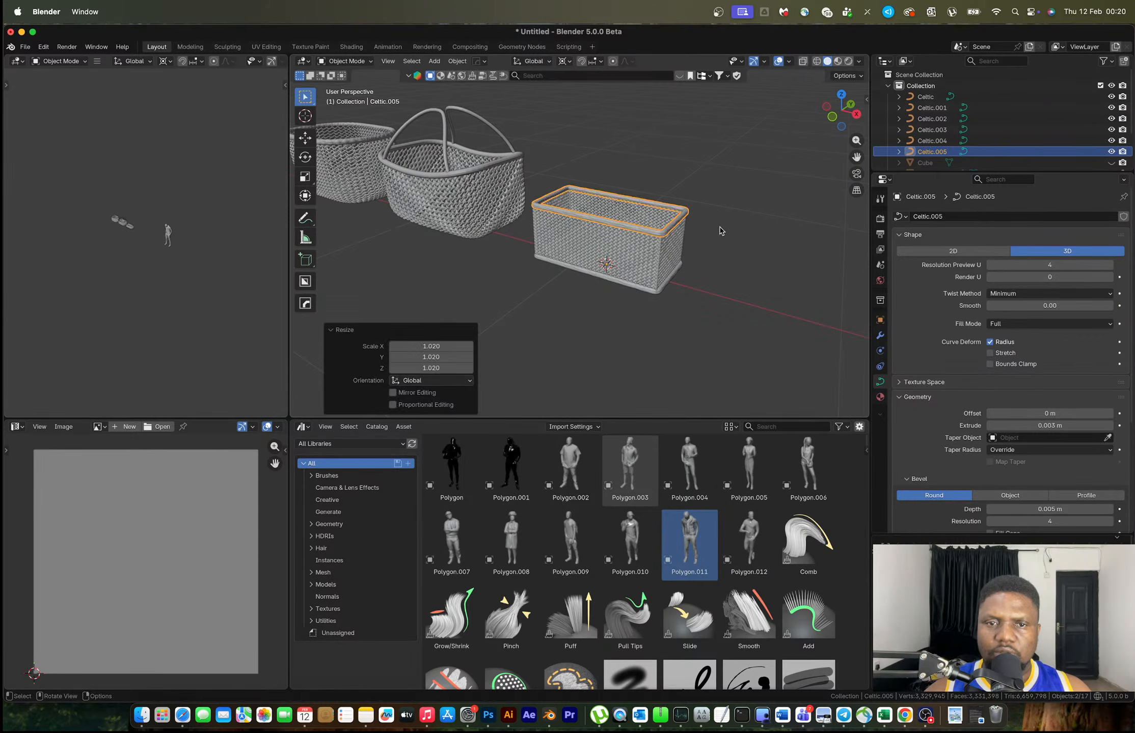
scroll(721, 267, "down", 3)
middle_click_drag(721, 266, 661, 274)
scroll(757, 263, "down", 2)
key("shift+c")
scroll(660, 273, "up", 8)
scroll(661, 273, "up", 3)
Add a cylinder mesh at the origin
key("shift+a")
mouse_move(606, 269)
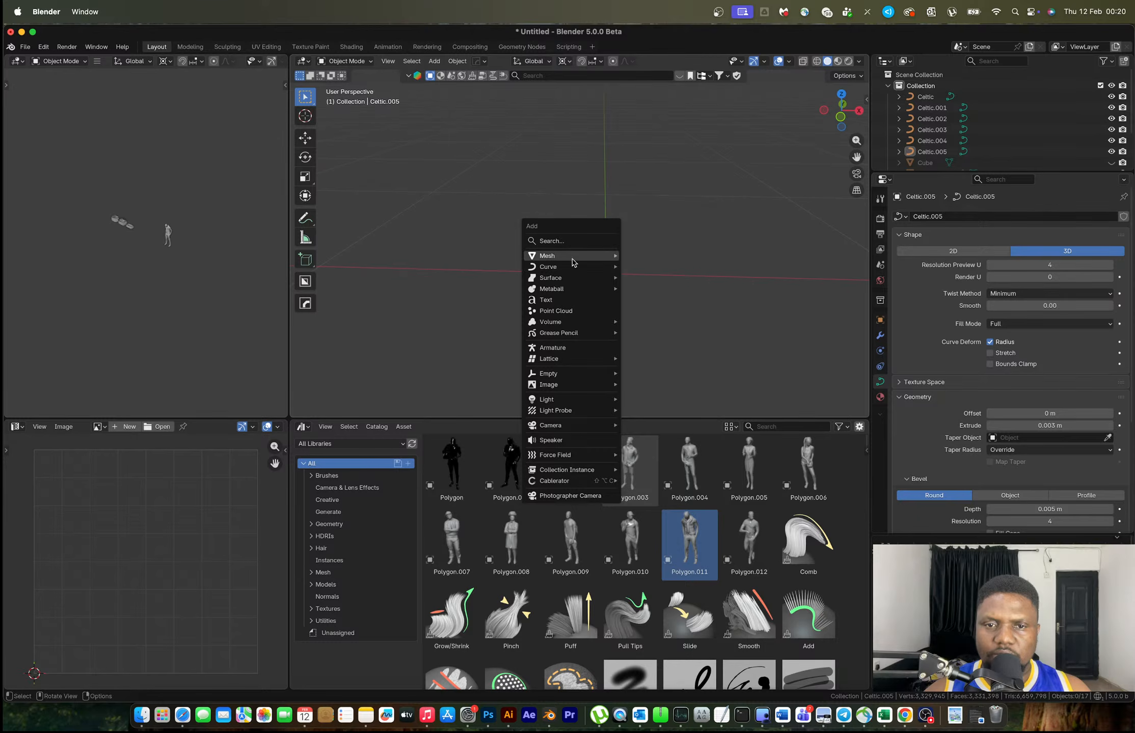
mouse_move(573, 257)
left_click(677, 309)
scroll(672, 301, "down", 5)
Raise the cylinder's mesh in Edit Mode so its base sits on the ground
key("Tab")
key("g")
key("z")
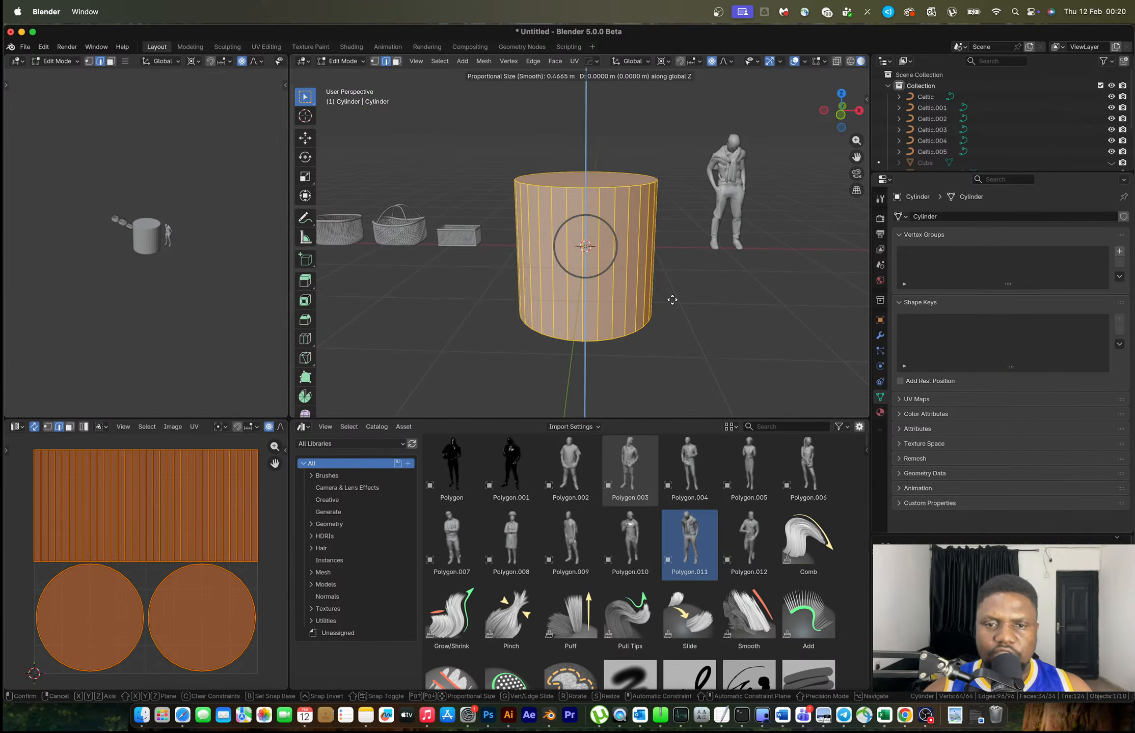
key("Escape")
key("o")
key("g")
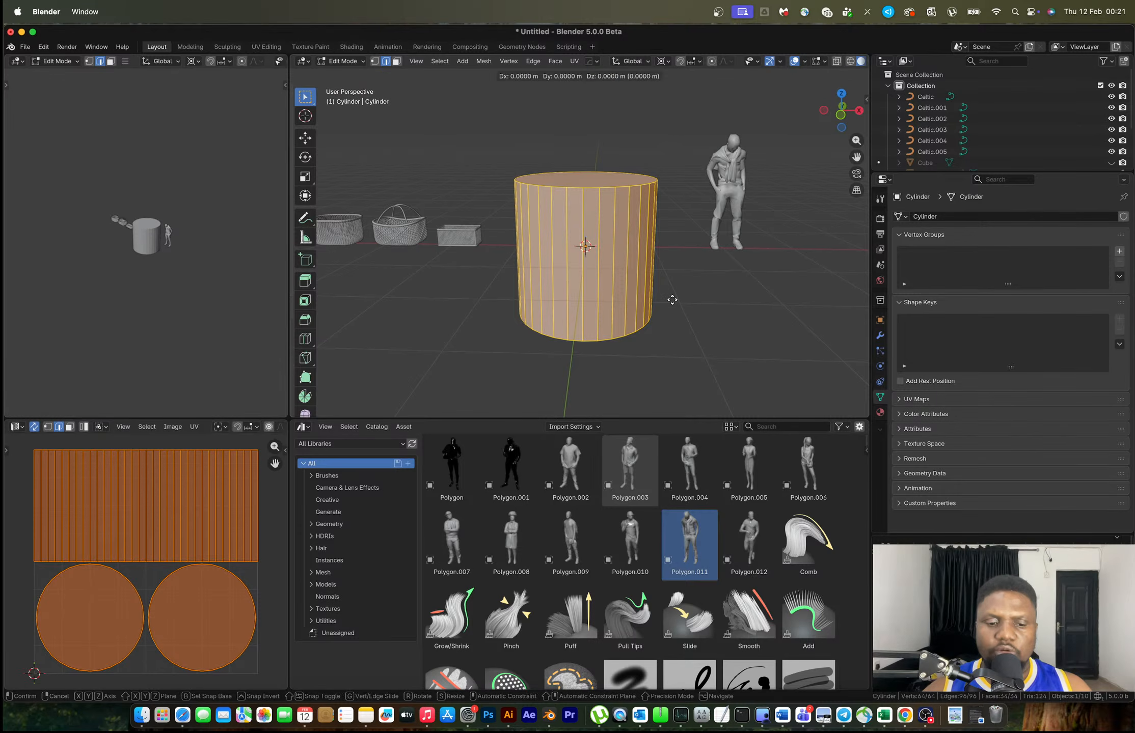
key("z")
left_click(679, 240)
key("Tab")
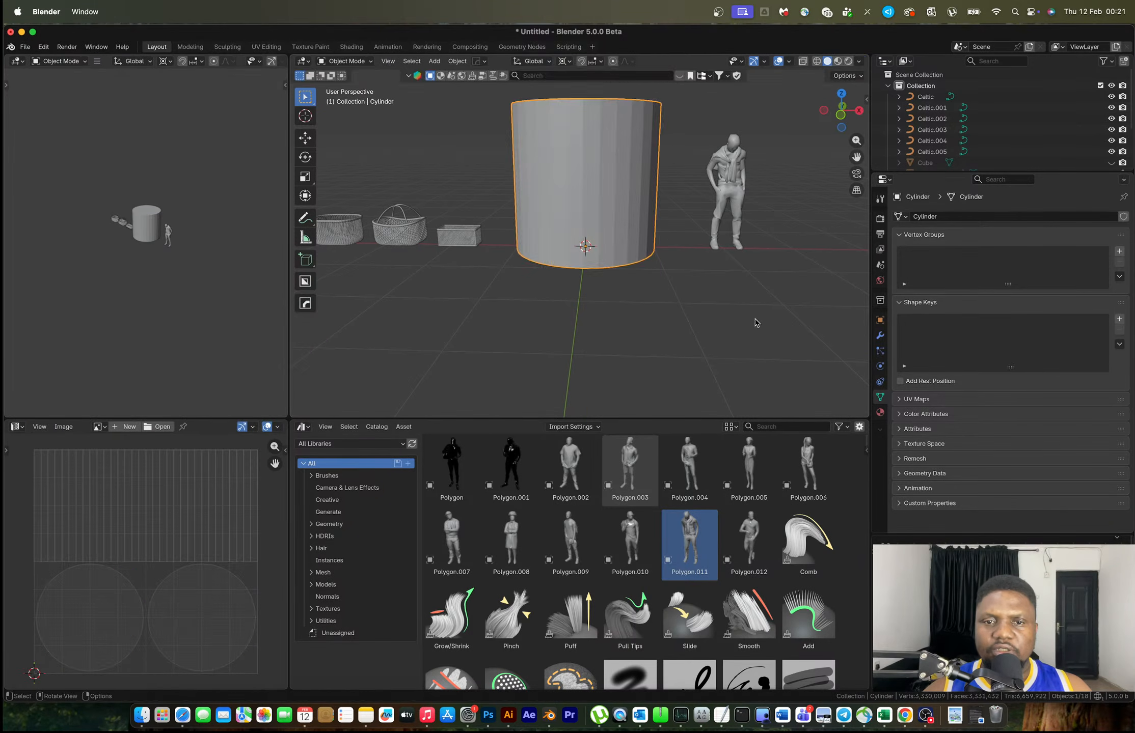
Shrink the cylinder to a third, then stretch it taller along Z in front view
key("s")
left_click(640, 273)
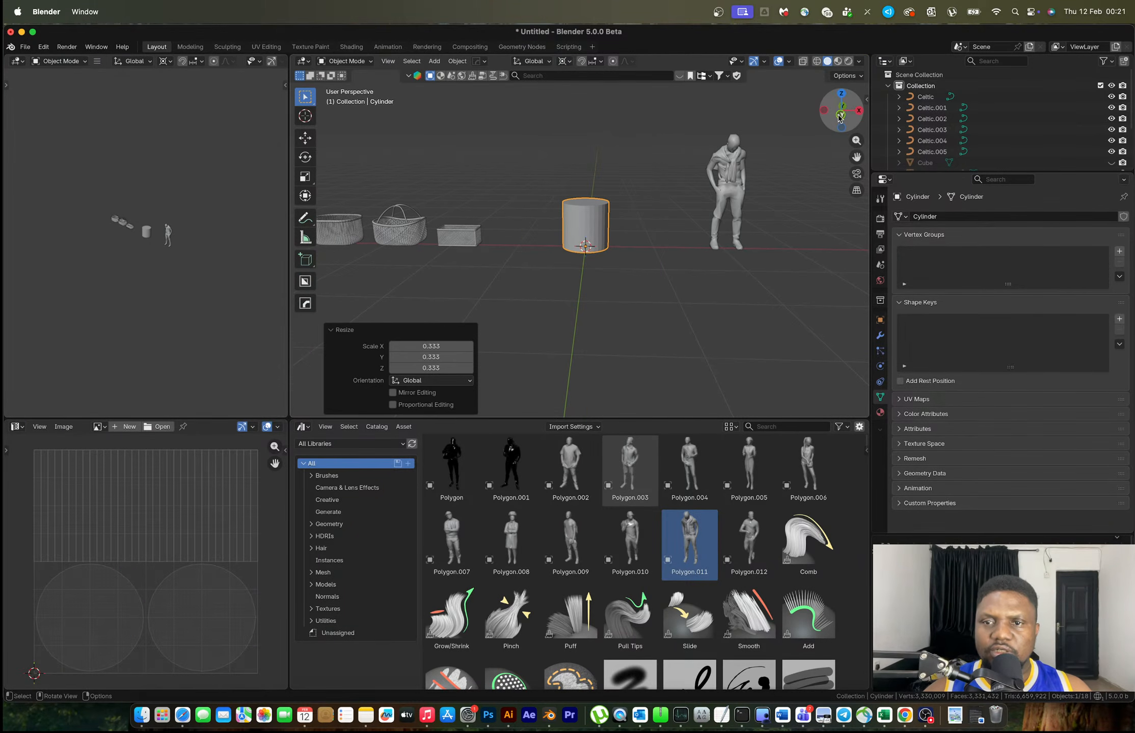
left_click(840, 117)
key("s")
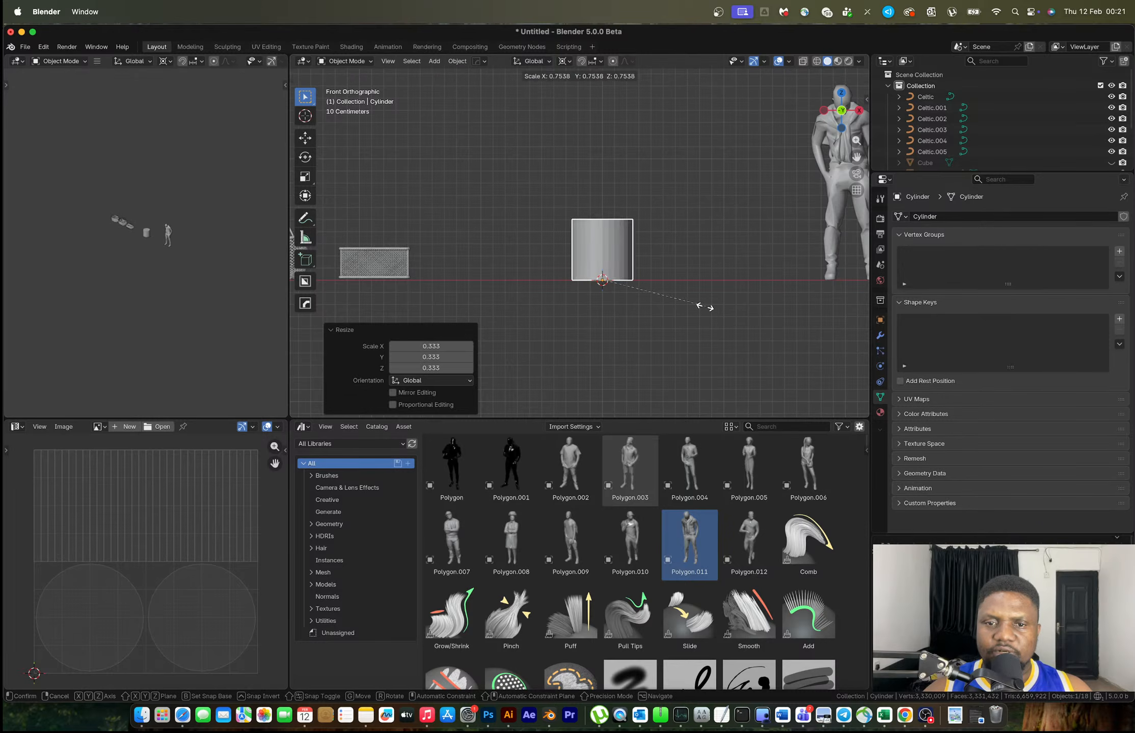
key("z")
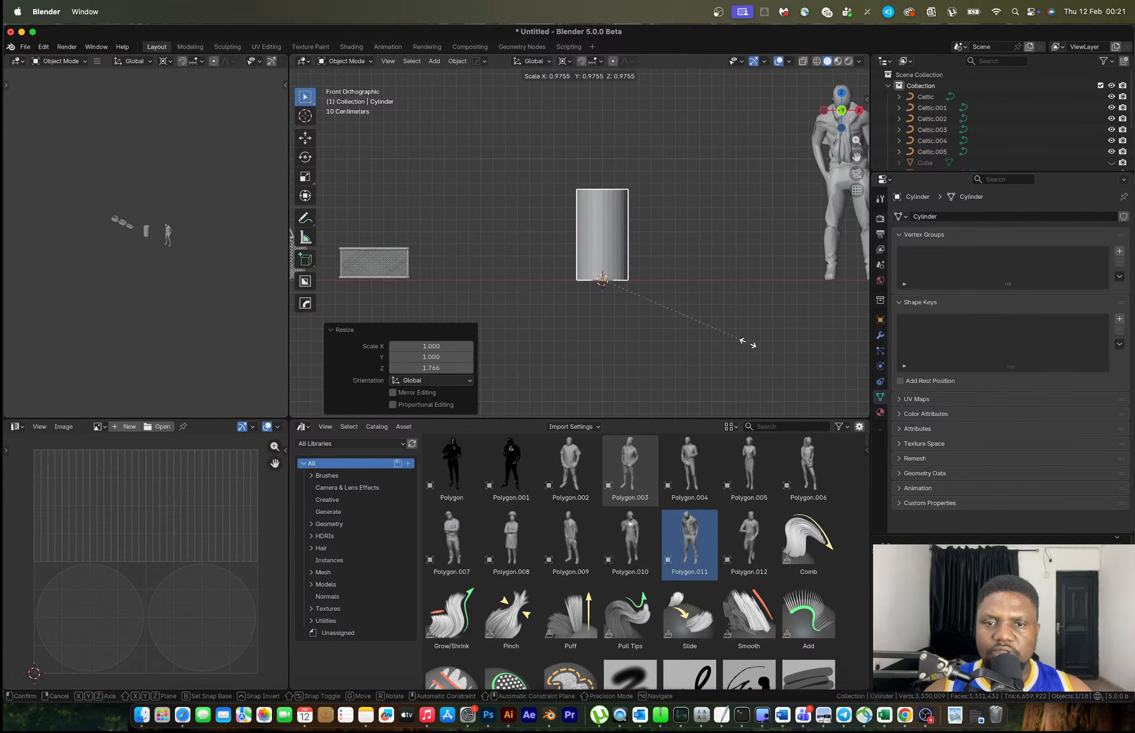
left_click(752, 346)
Widen the cylinder's top ring 1.5835 times around the Bounding Box Center to taper it
key("Tab")
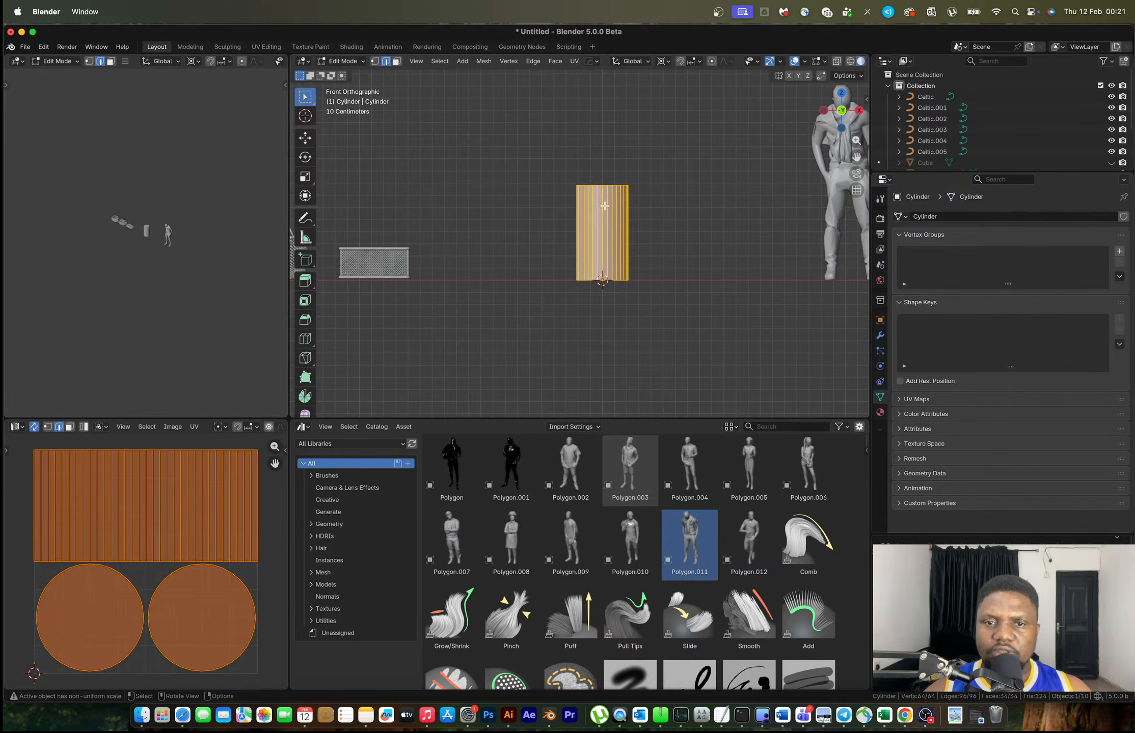
left_click_drag(558, 170, 645, 191)
key("s")
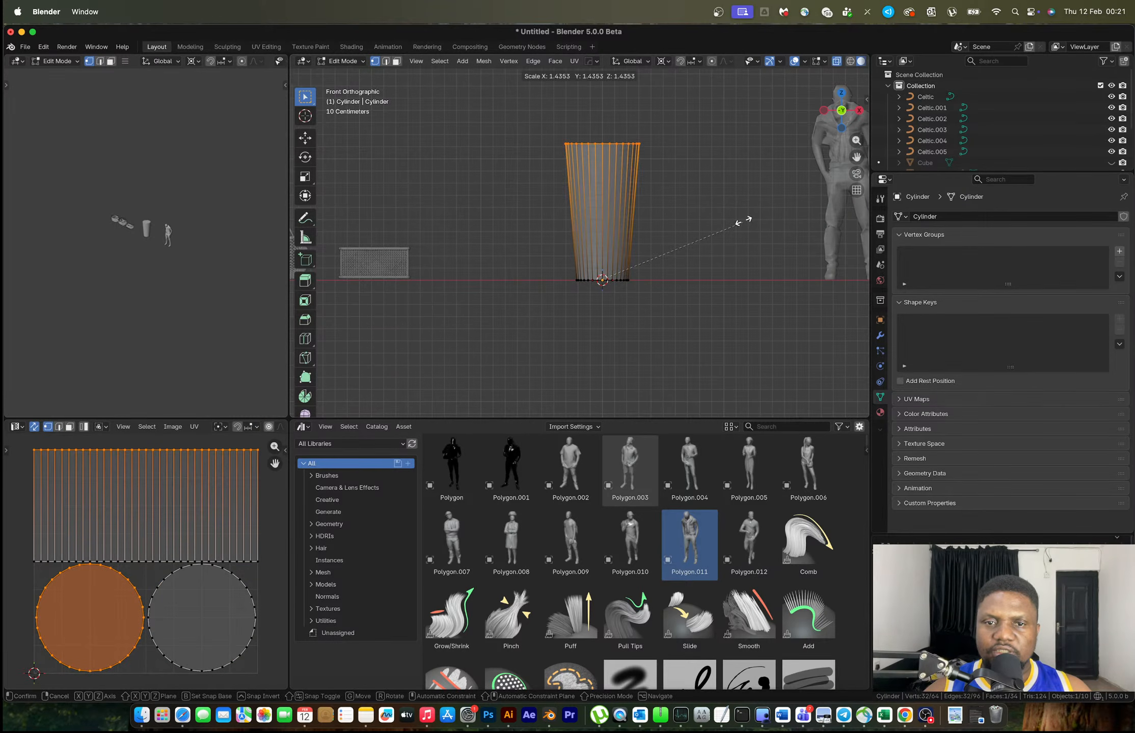
left_click(741, 221)
key("ctrl+z")
key("period")
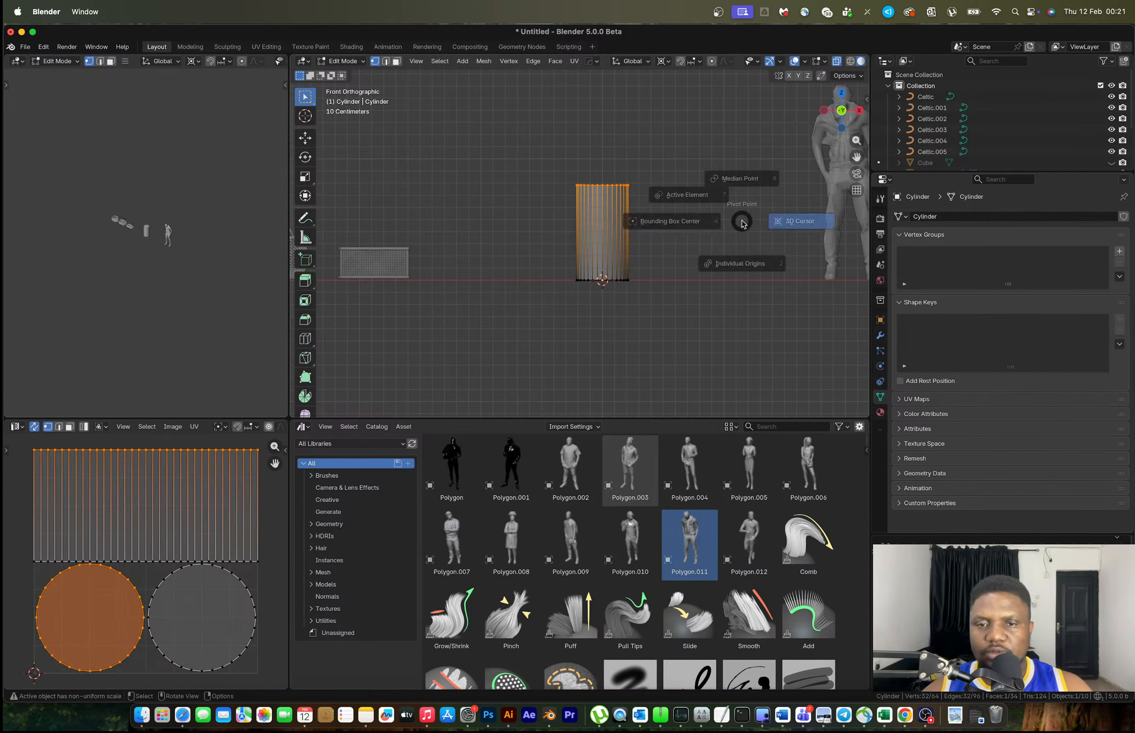
left_click(662, 227)
key("s")
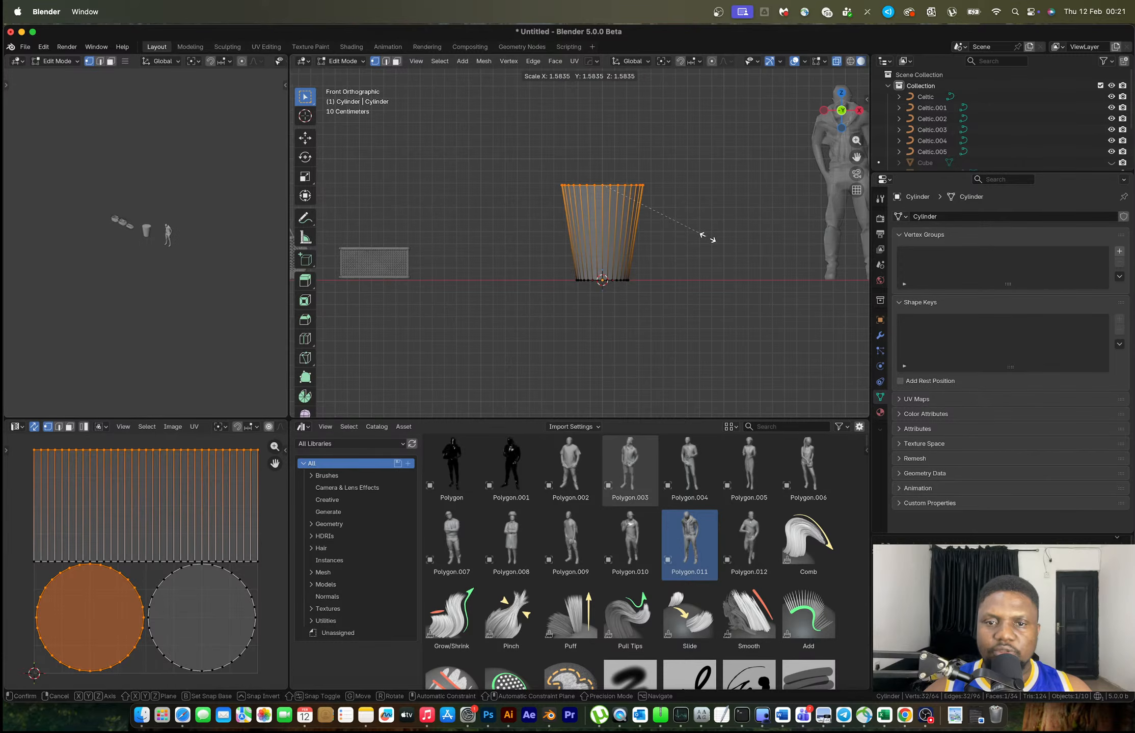
left_click(705, 236)
key("Tab")
Check the blue perforated laundry basket reference image, then return to Blender
key("ctrl+Right")
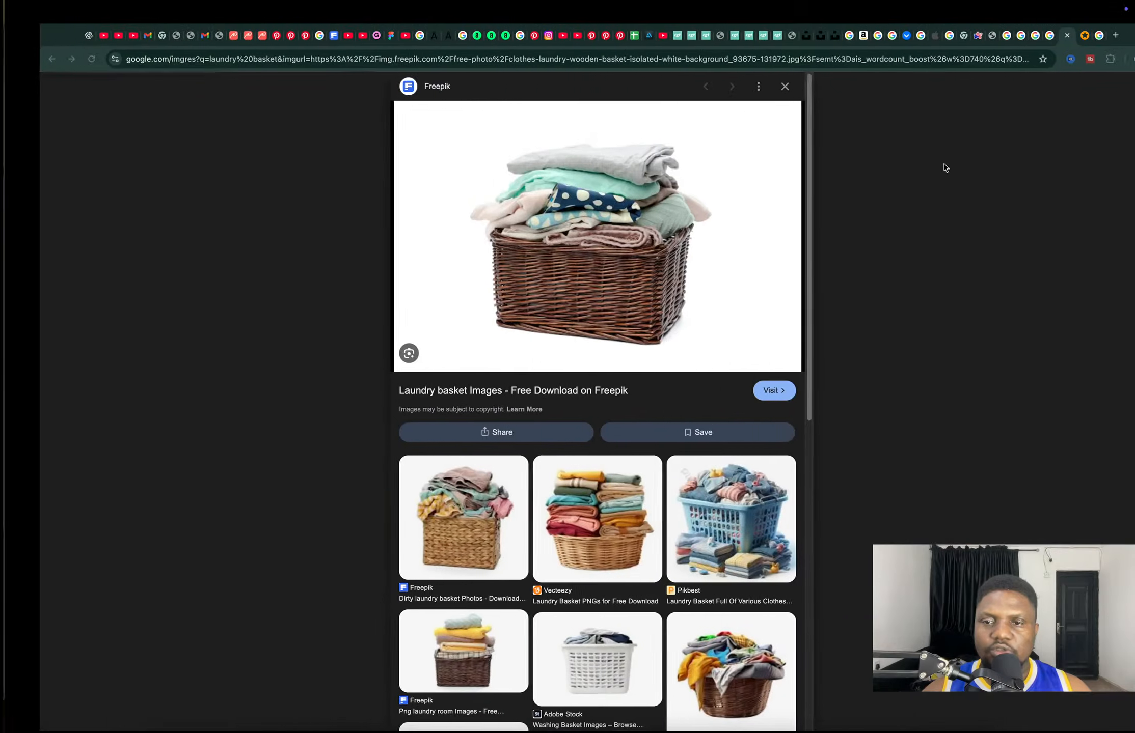
key("ctrl+Tab")
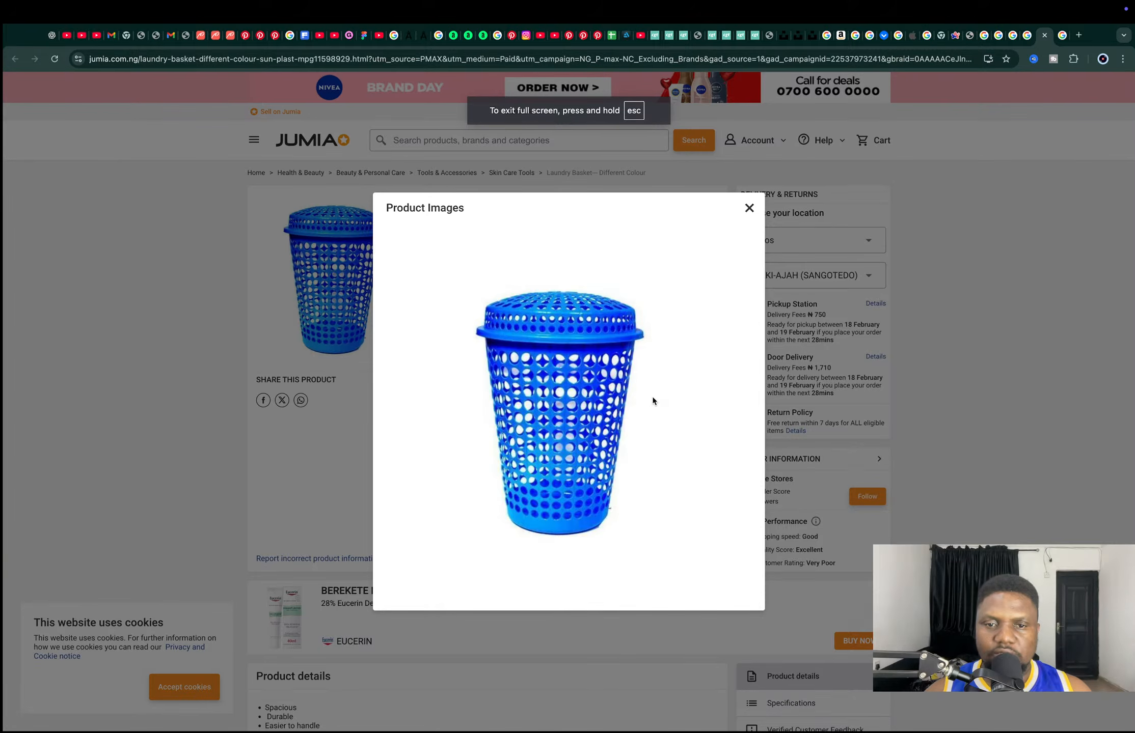
key("ctrl+Left")
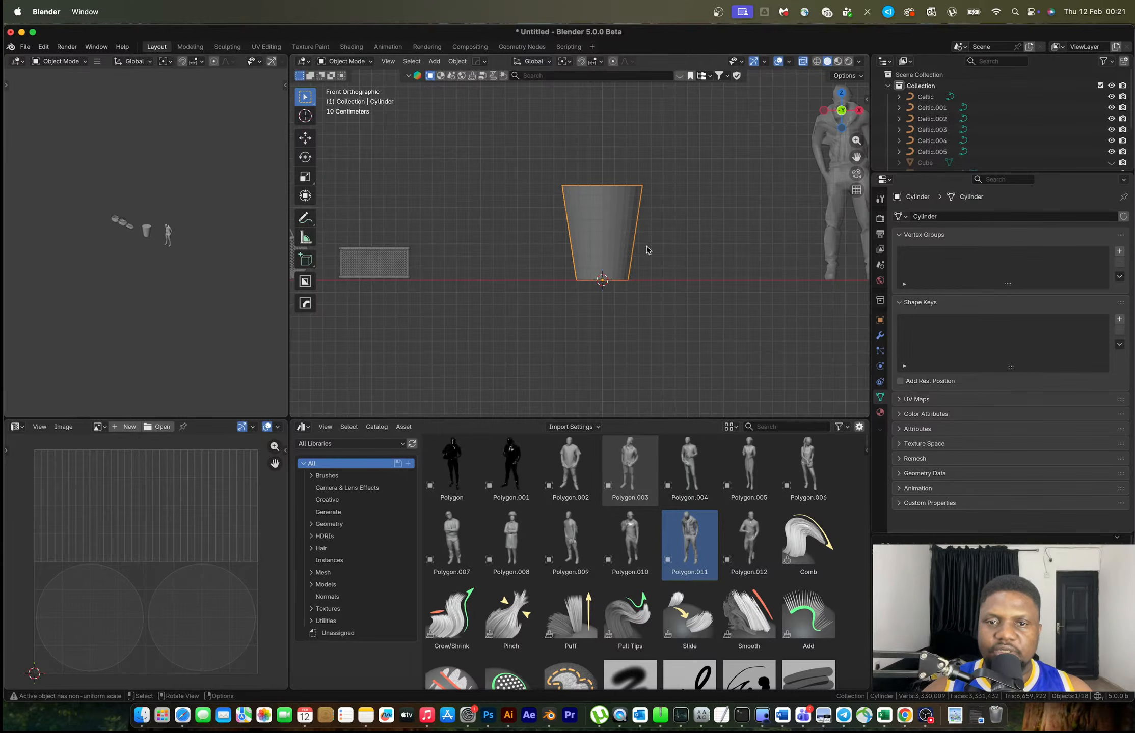
Add two edge loops on the cylinder wall, one near the base and one near the rim
scroll(647, 250, "up", 6)
scroll(608, 280, "down", 3)
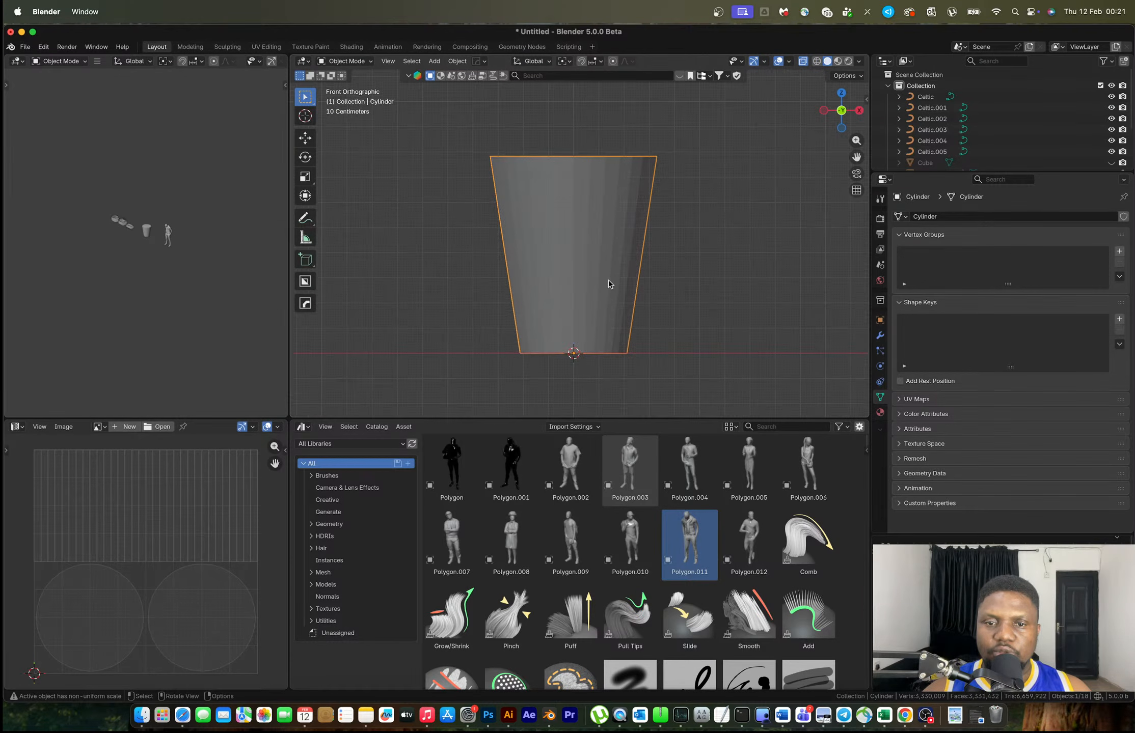
key("Tab")
key("ctrl+r")
left_click(615, 294)
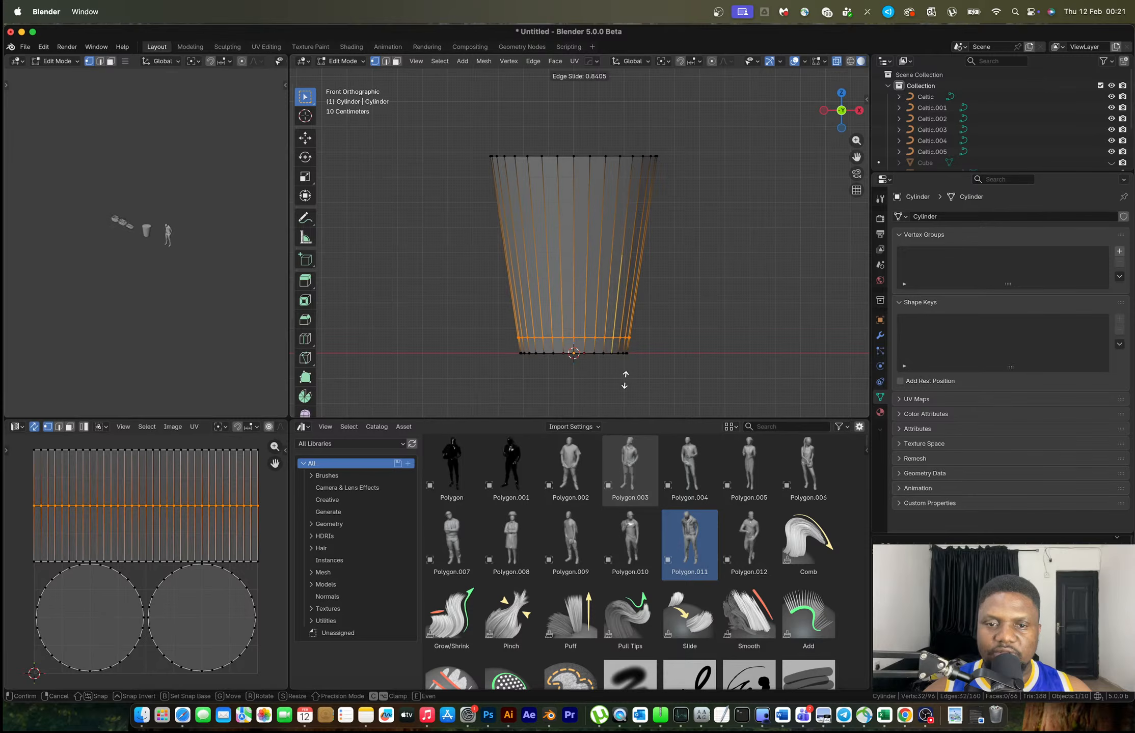
left_click(624, 380)
key("ctrl+r")
left_click(638, 240)
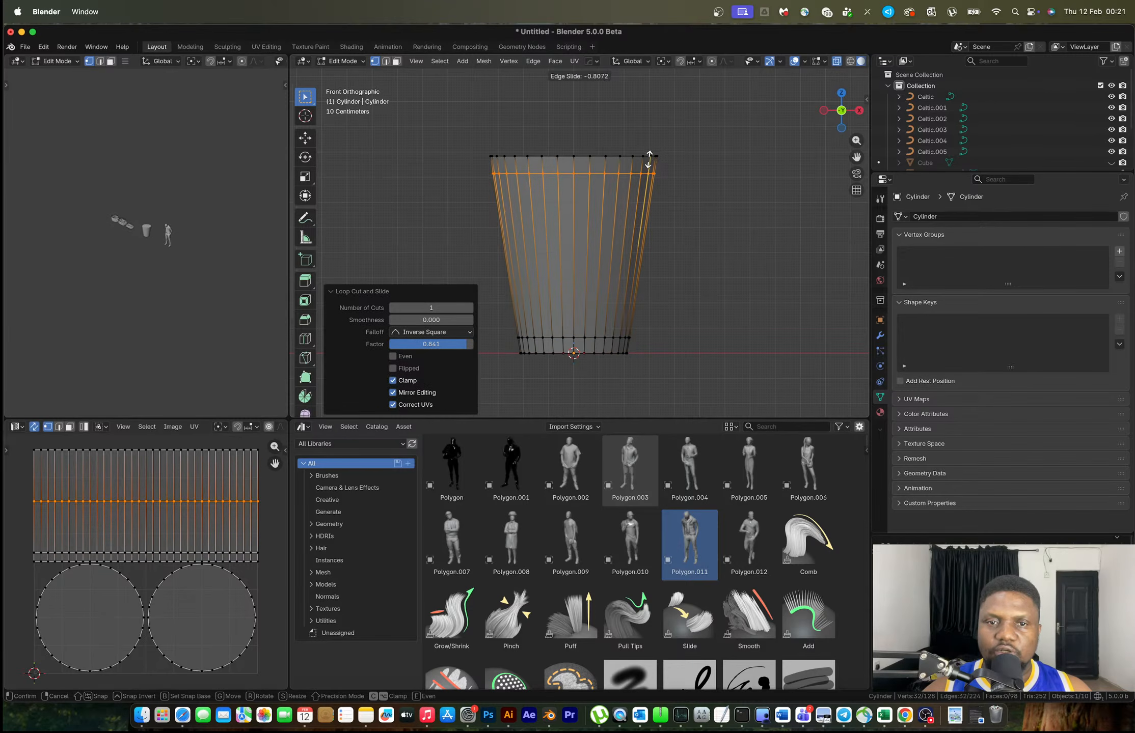
left_click(649, 176)
middle_click_drag(649, 180, 611, 239)
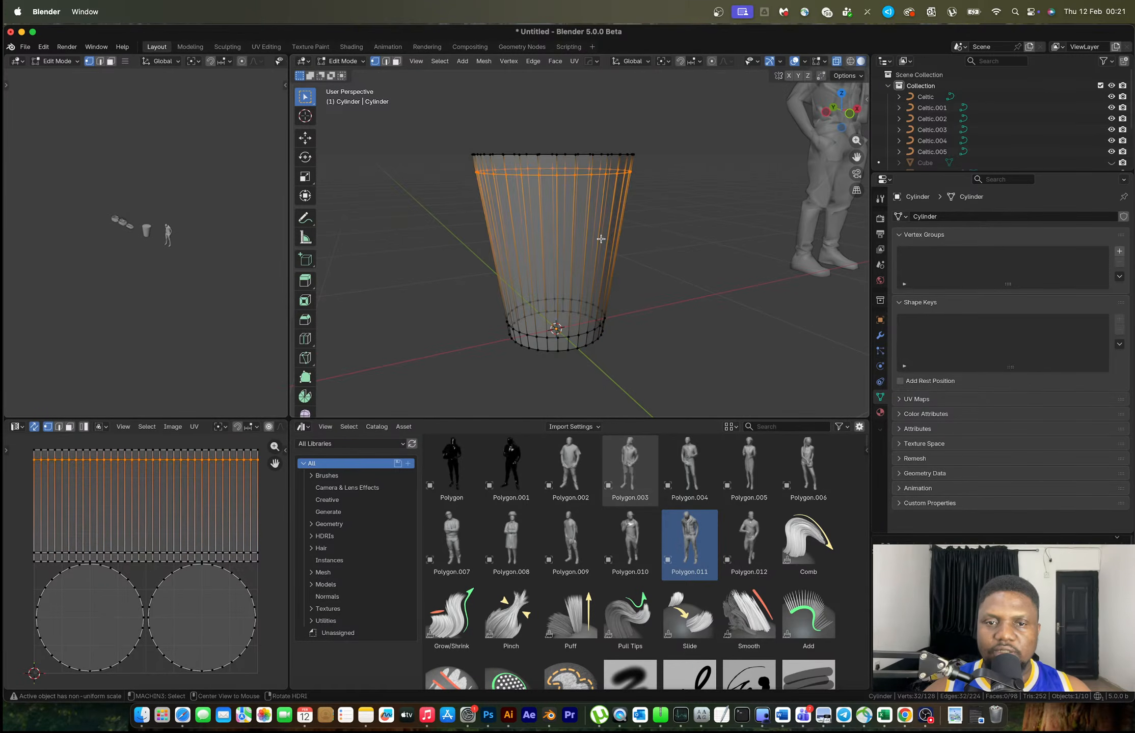
key("alt+z")
scroll(599, 240, "up", 1)
Add 12 evenly spaced horizontal loop cuts around the cylinder wall
key("ctrl+r")
scroll(597, 254, "up", 5)
scroll(598, 254, "up", 7)
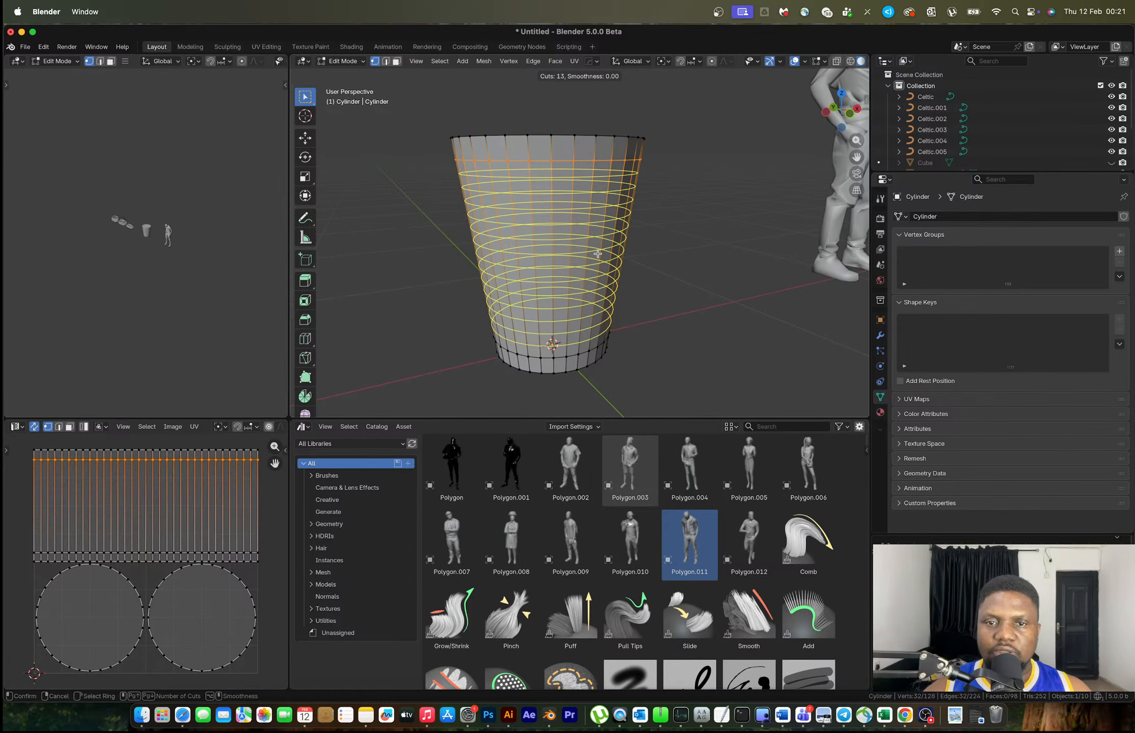
scroll(597, 253, "down", 1)
left_click(598, 254)
right_click(597, 239)
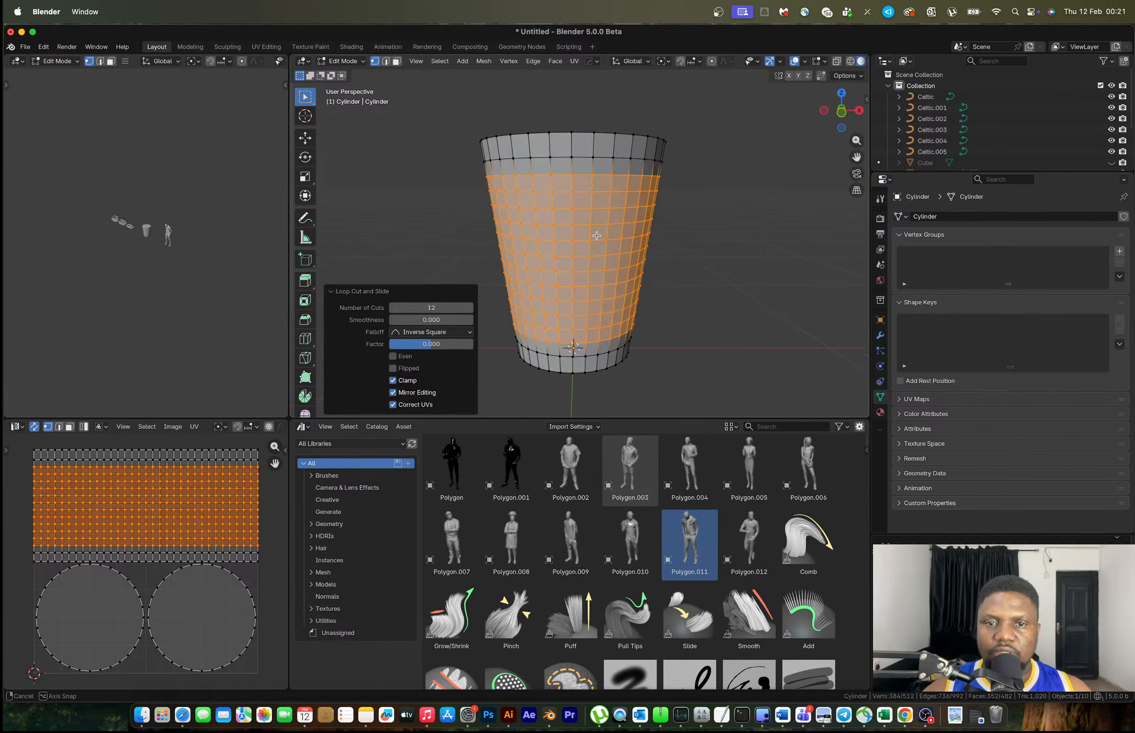
In front view with X-ray, box-select the middle band of wall faces
left_click(841, 113)
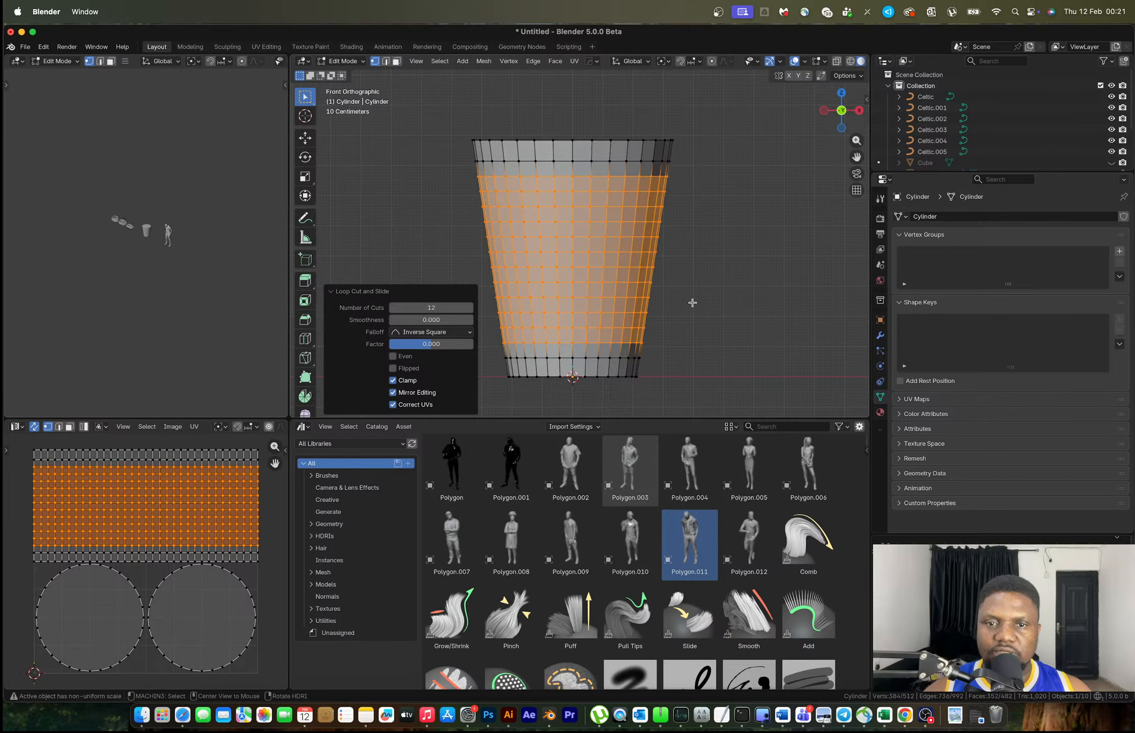
key("alt+z")
key("3")
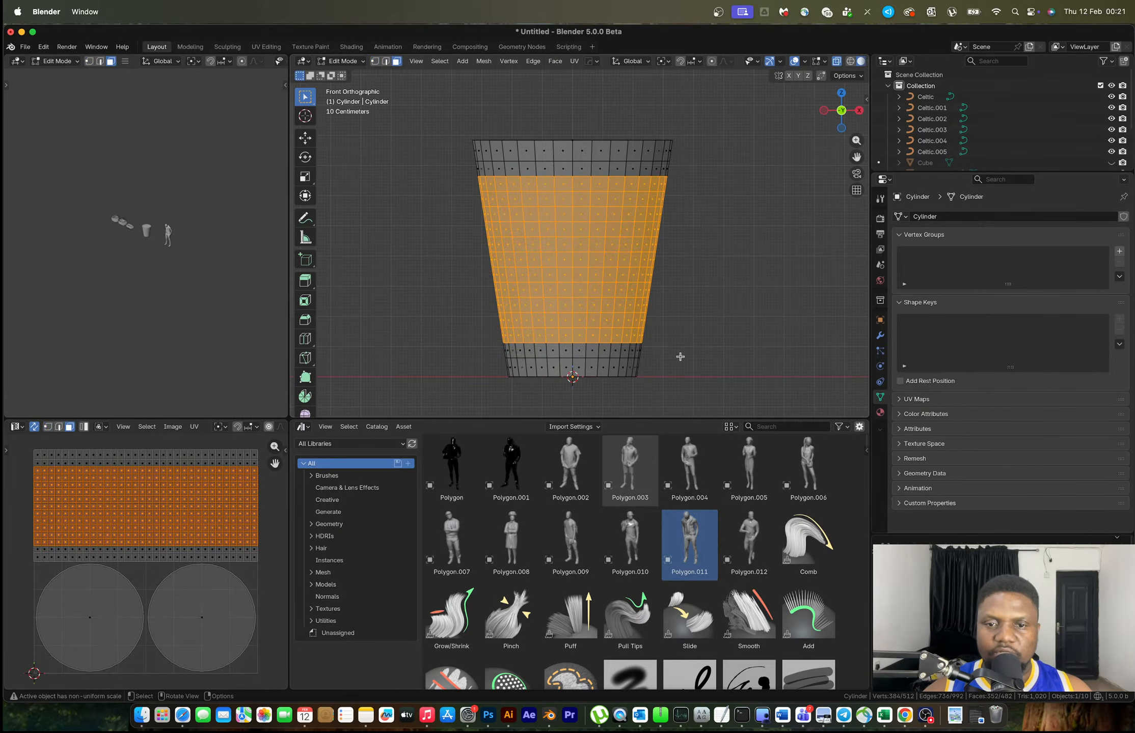
left_click_drag(674, 357, 447, 165)
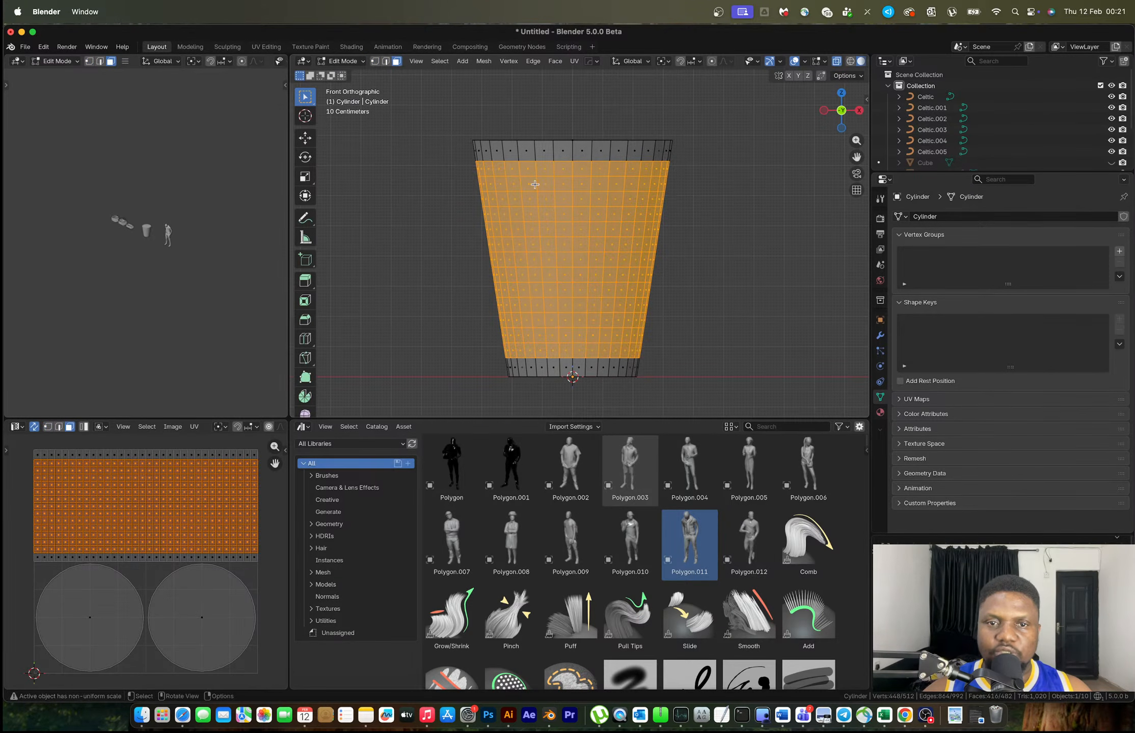
scroll(575, 181, "up", 3)
key("alt+z")
middle_click_drag(654, 230, 662, 230)
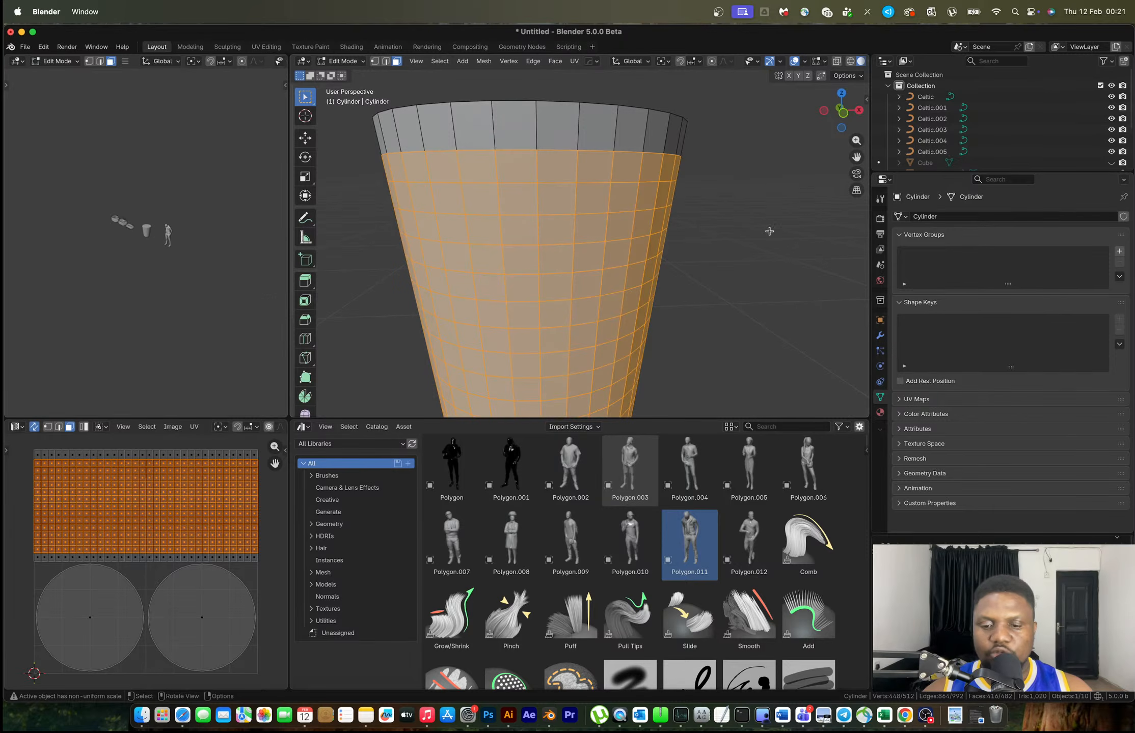
Inset the selected faces and apply the cylinder's scale
key("i")
key("i")
left_click(772, 229)
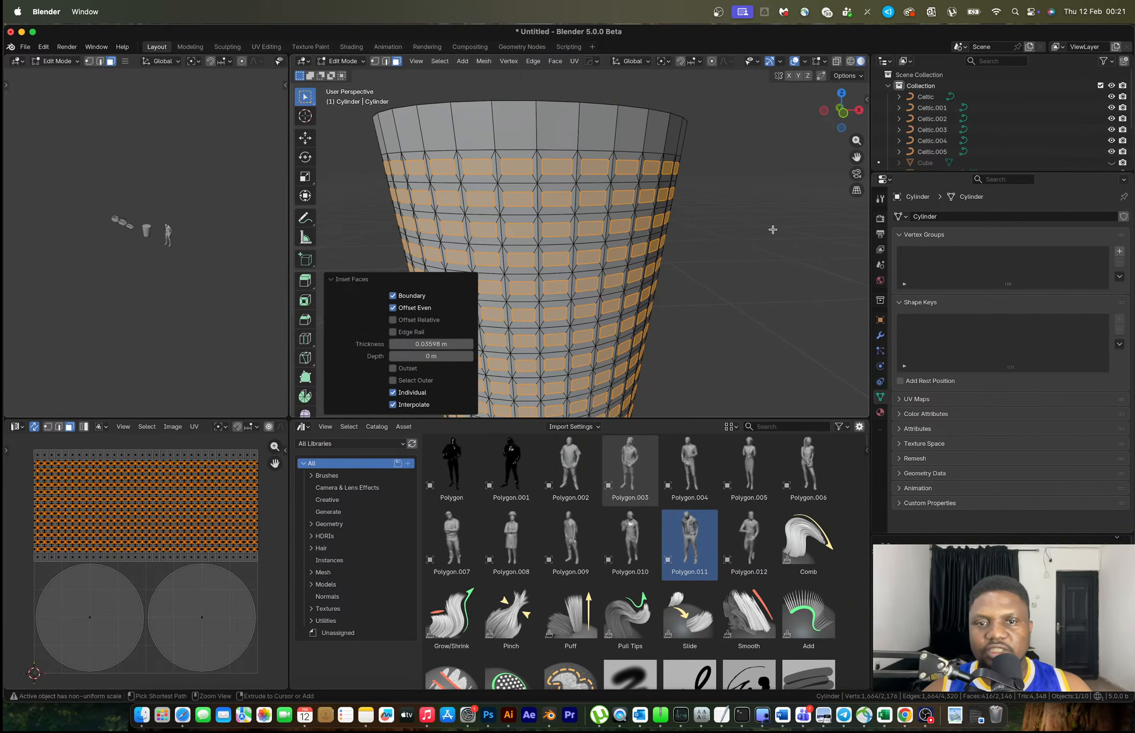
key("a")
key("Tab")
key("ctrl+a")
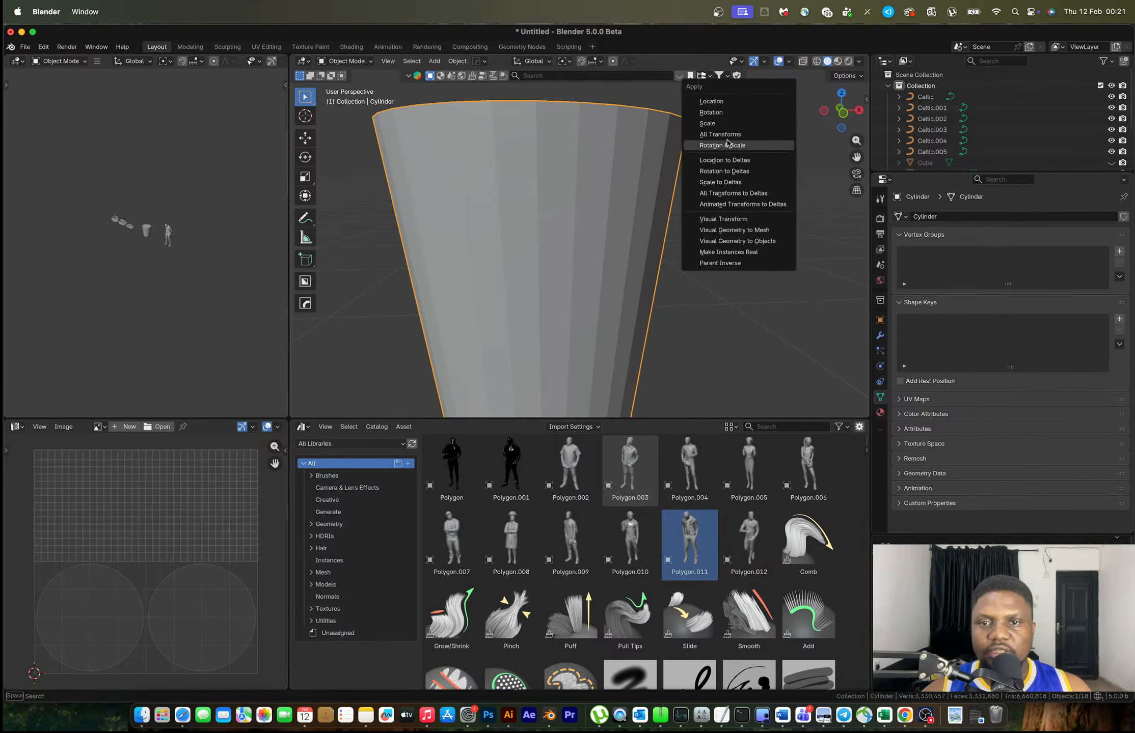
left_click(723, 127)
Inset the faces individually and subdivide them twice
key("Tab")
key("i")
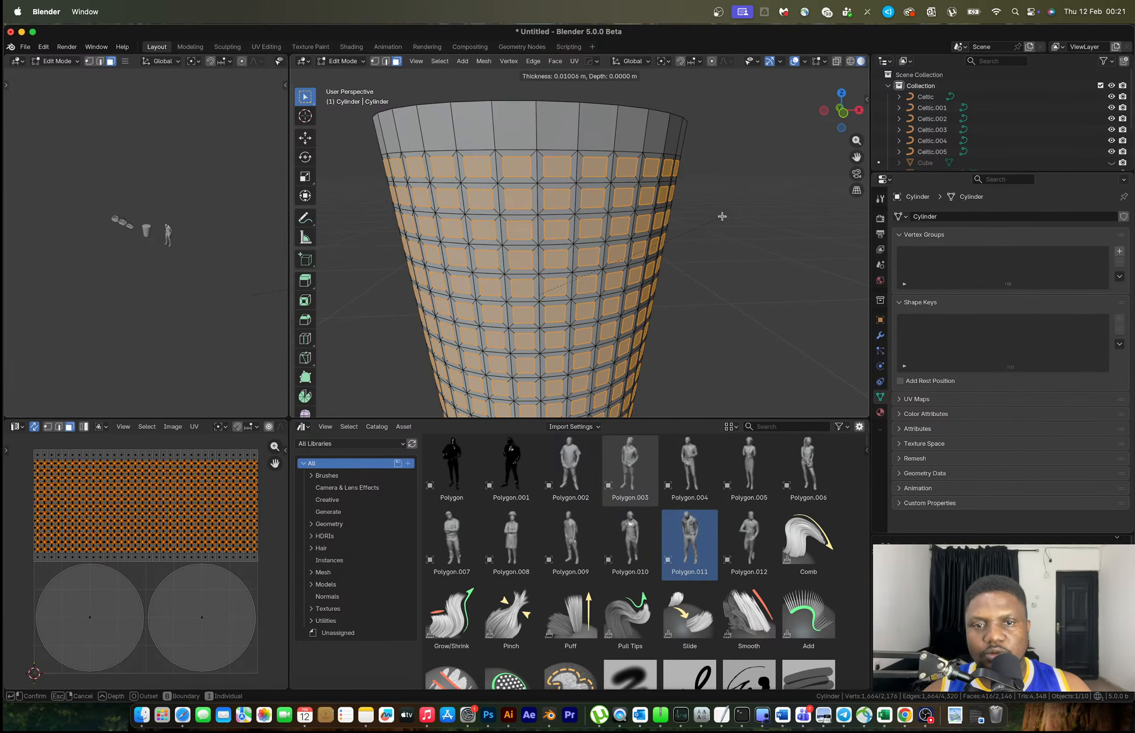
left_click(721, 217)
right_click(721, 217)
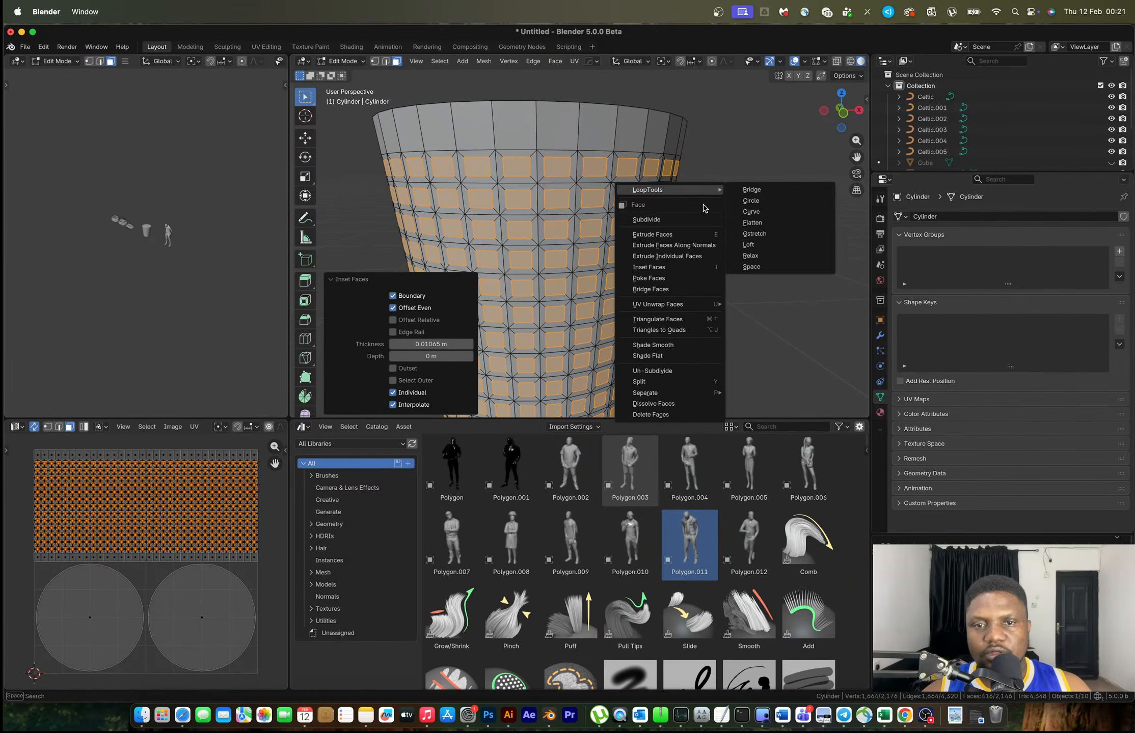
left_click(679, 220)
right_click(679, 226)
left_click(679, 220)
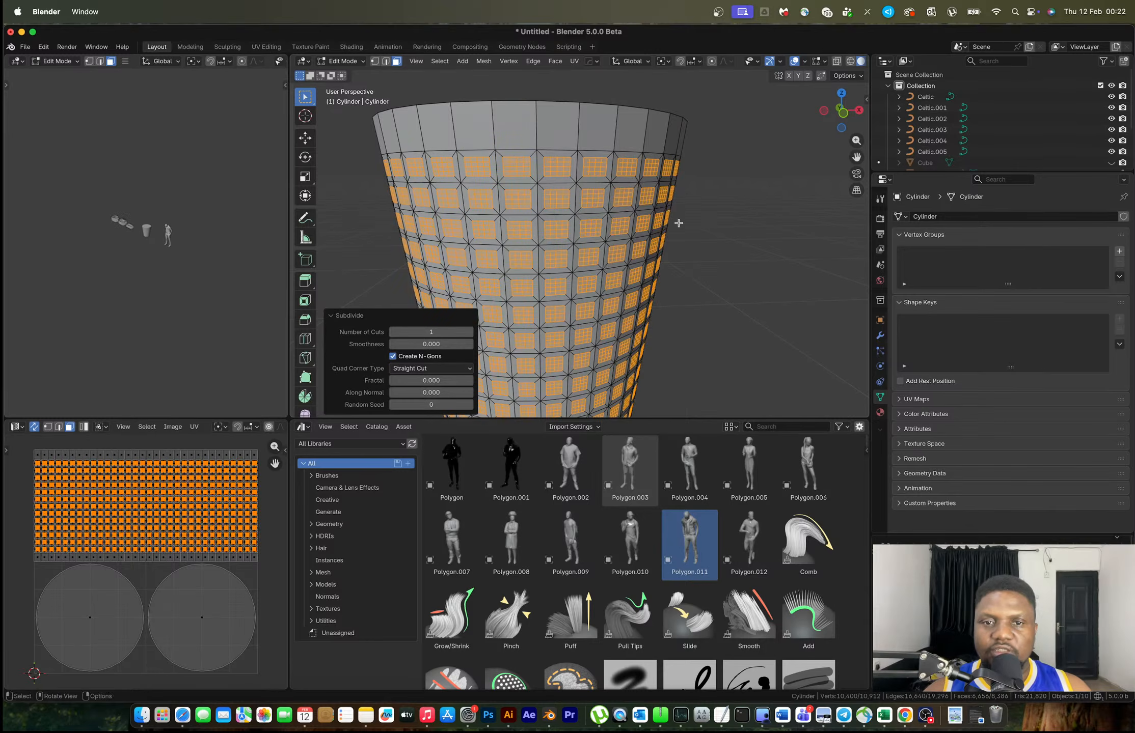
Round each face with LoopTools Circle and shrink them to 0.826 around Individual Origins
key("x")
key("Escape")
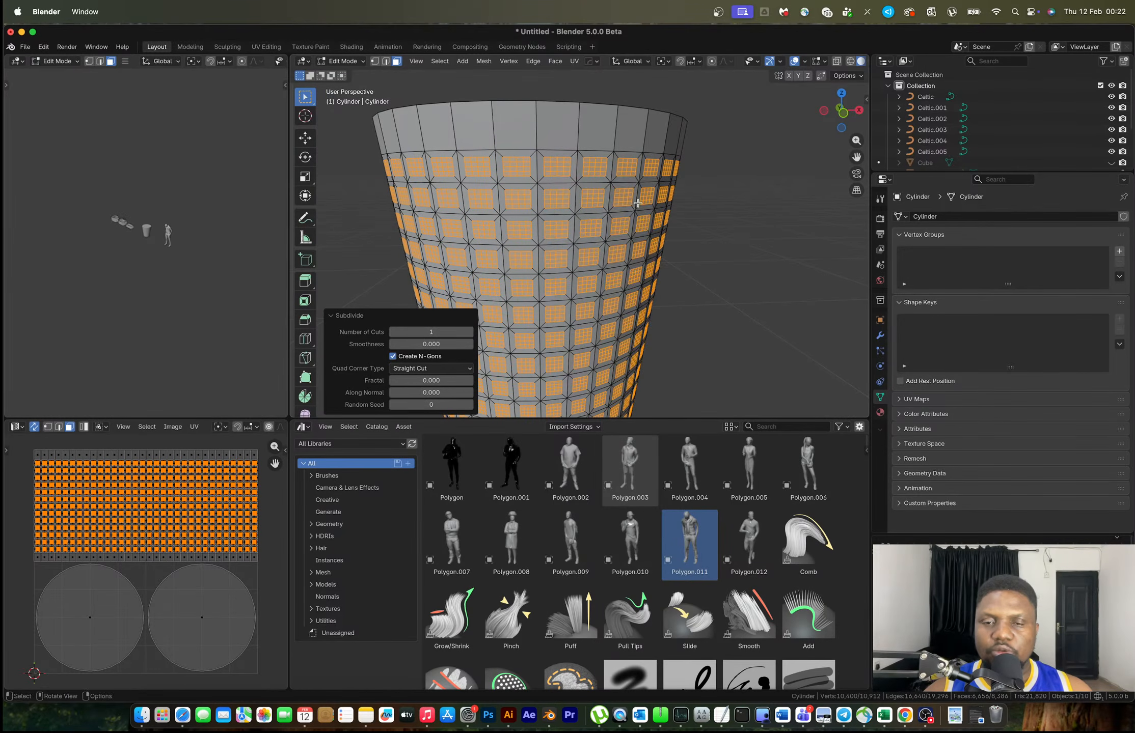
right_click(646, 188)
mouse_move(639, 175)
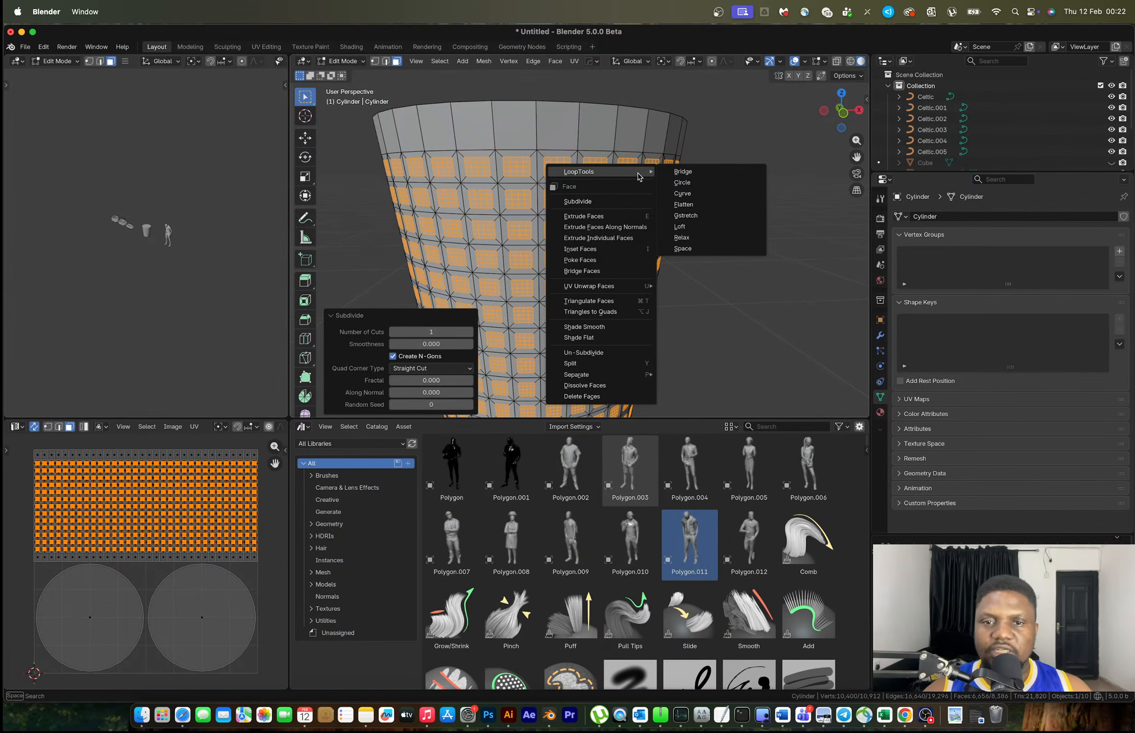
left_click(685, 184)
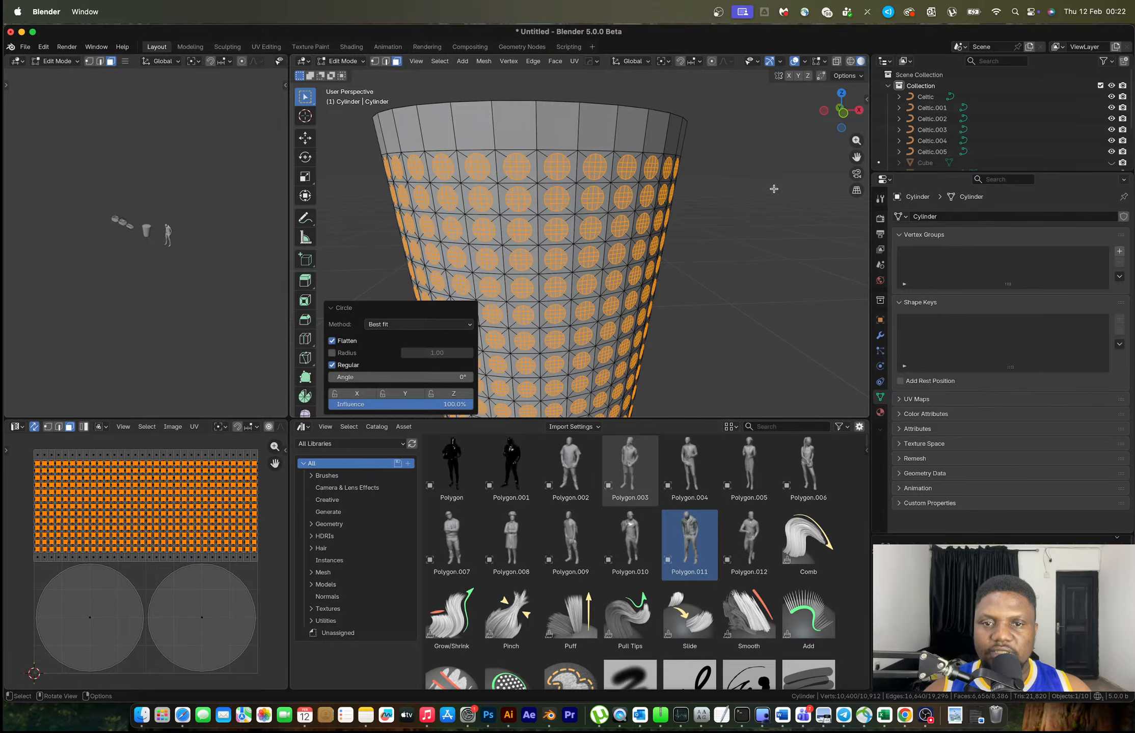
key("period")
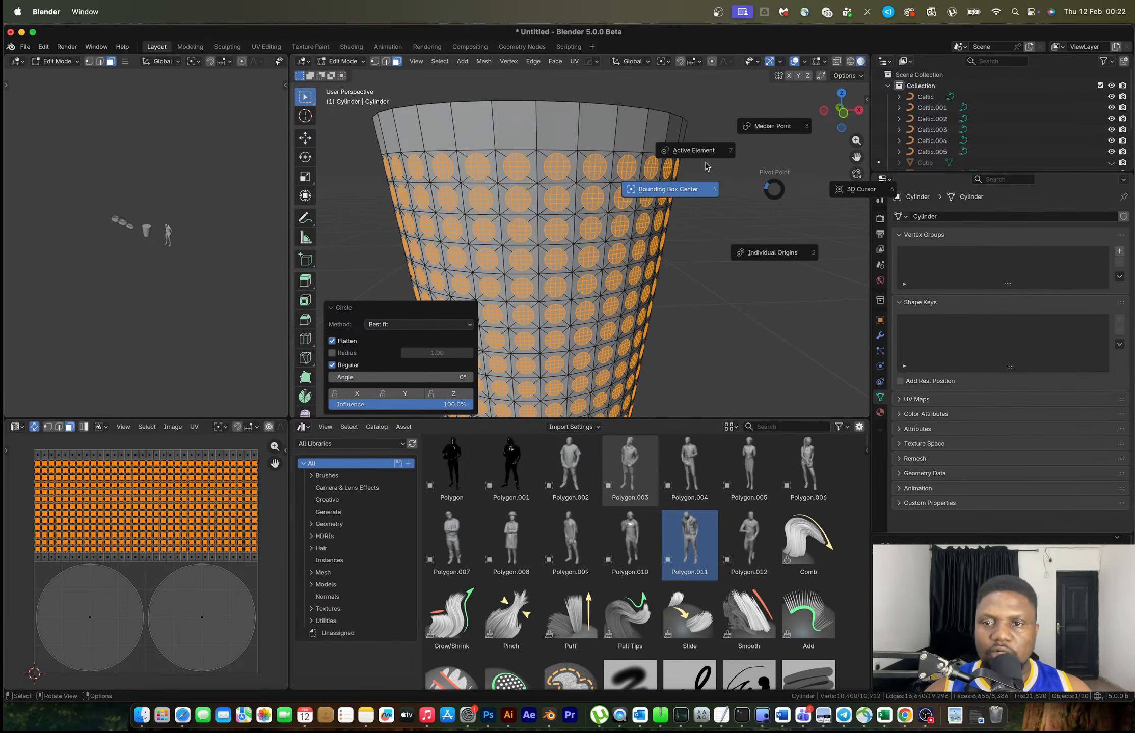
left_click(780, 248)
key("s")
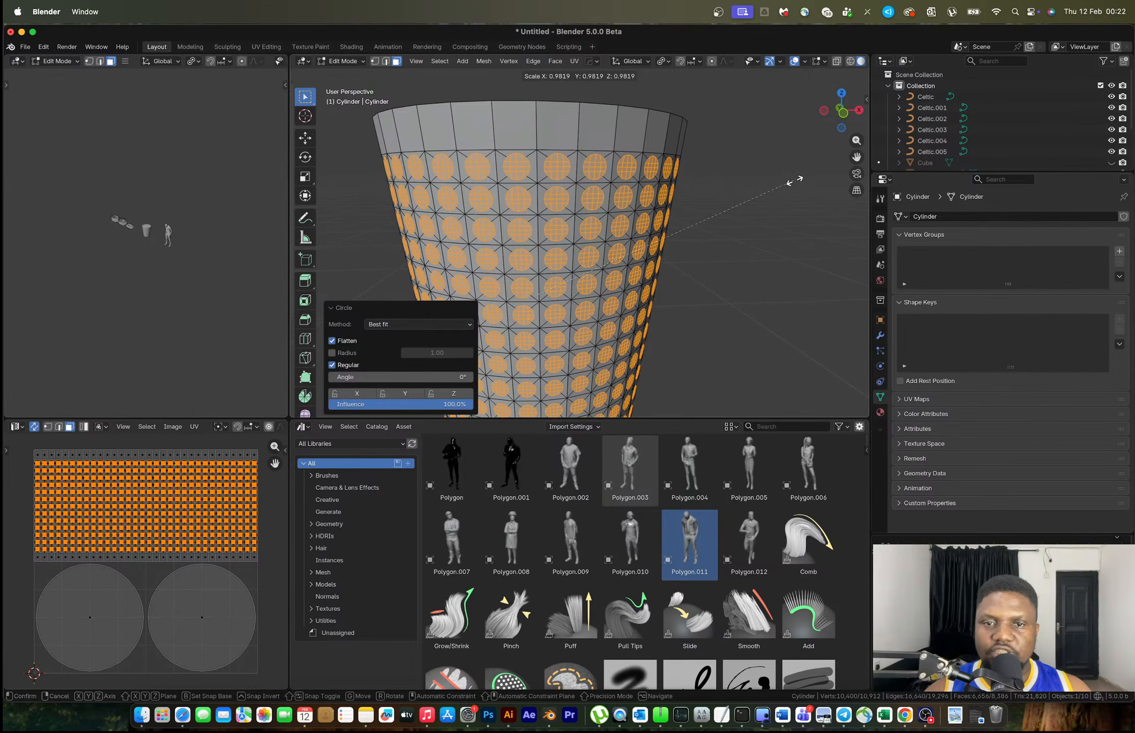
left_click(713, 213)
scroll(713, 212, "down", 3)
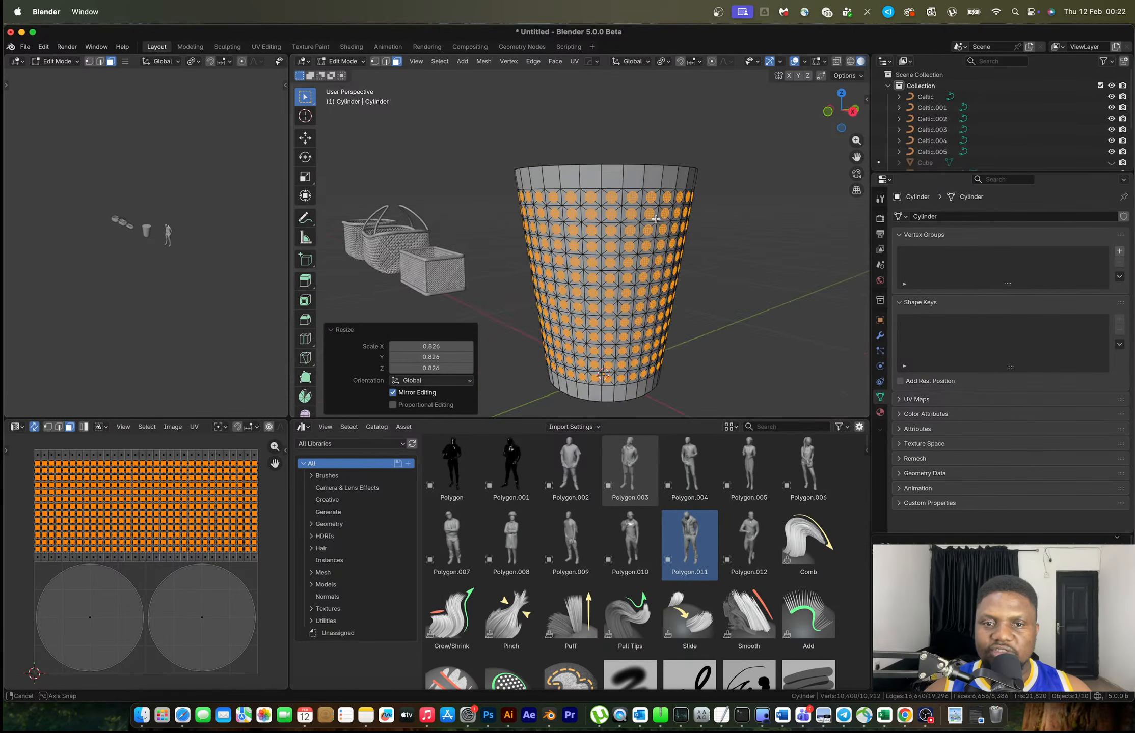
Delete the selected circle faces to punch round holes through the basket wall
key("x")
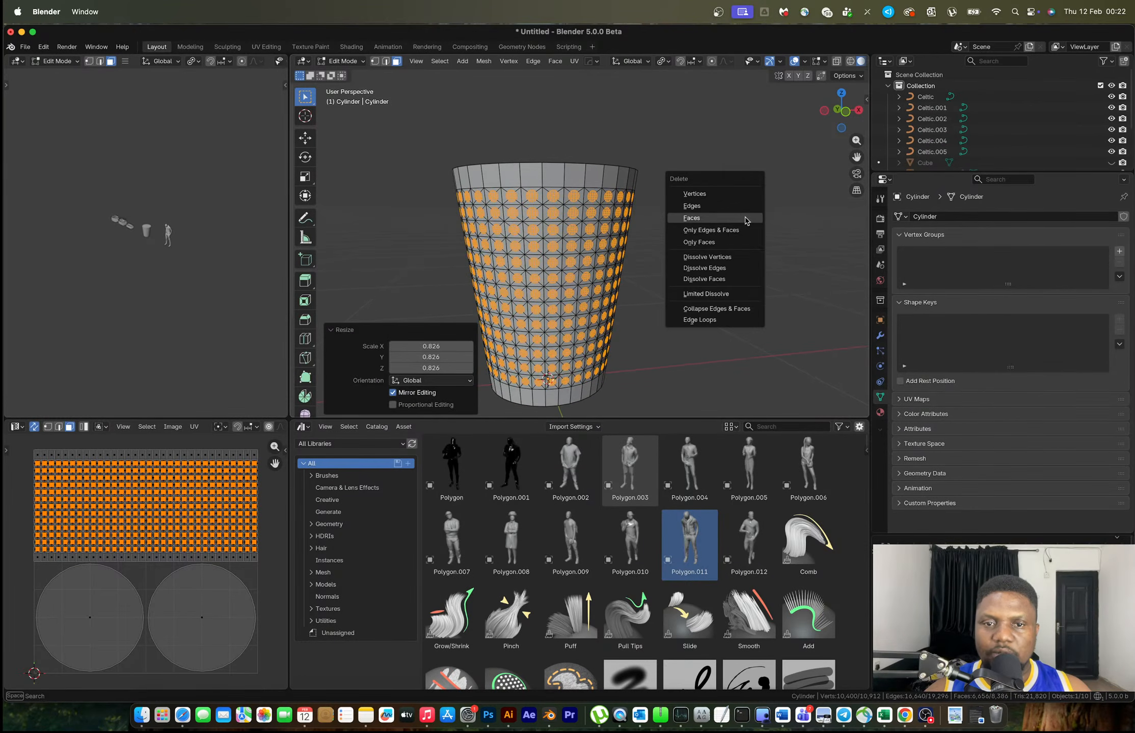
left_click(710, 216)
key("Tab")
middle_click_drag(708, 220, 643, 225)
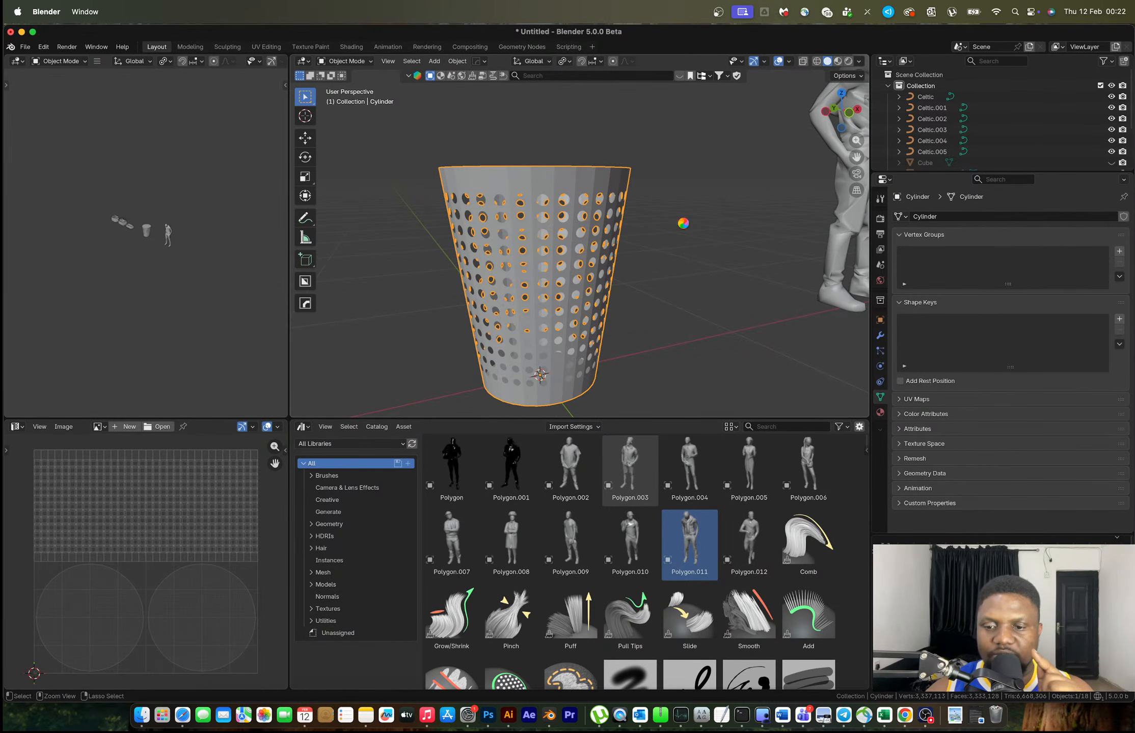
middle_click_drag(683, 223, 563, 197)
Delete the cylinder's top cap face to open the basket
key("Tab")
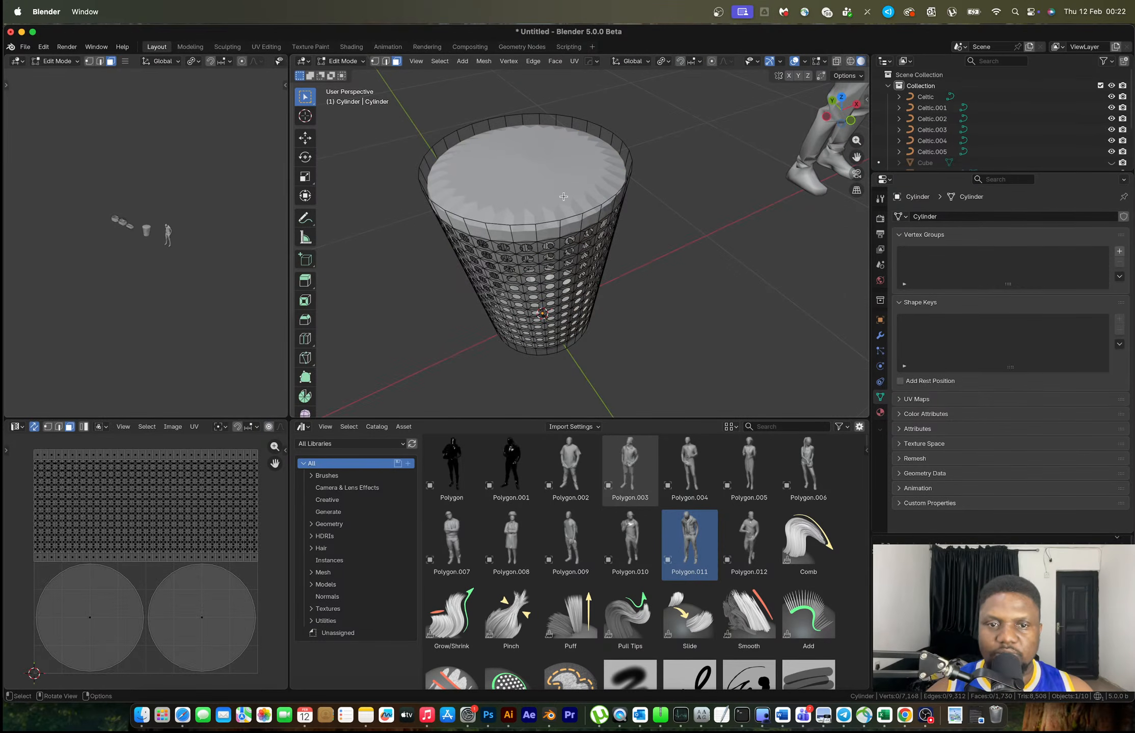
left_click(547, 186)
key("x")
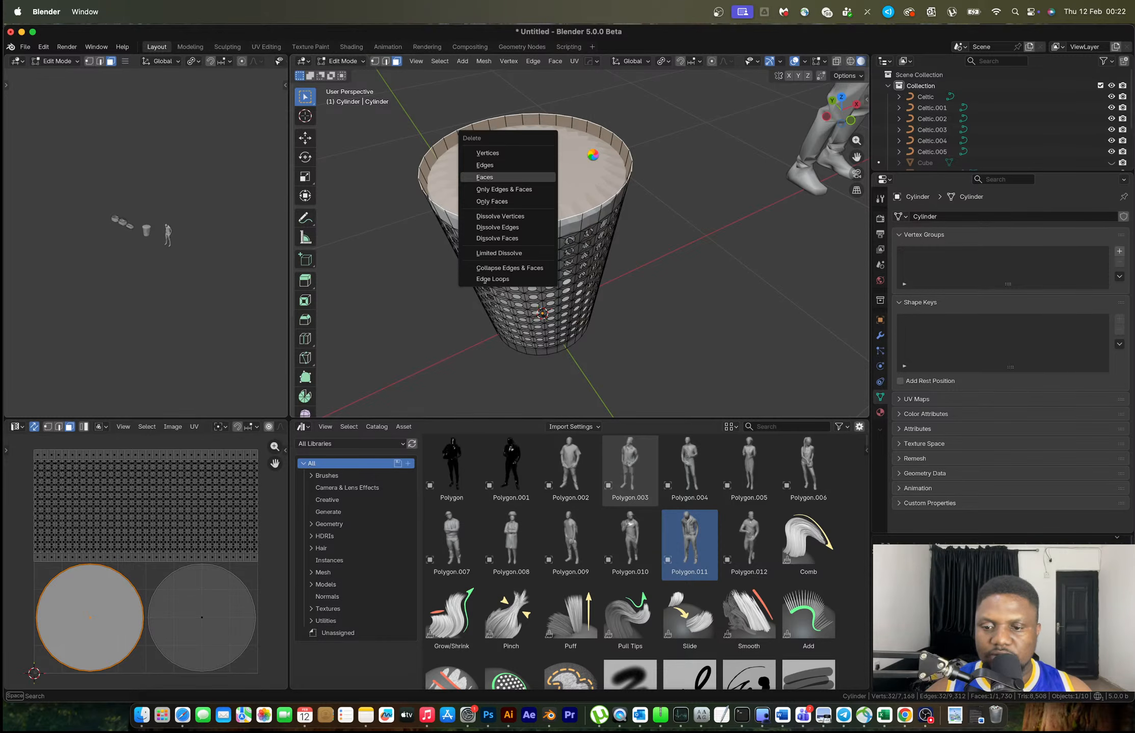
key("Return")
scroll(592, 154, "down", 5)
middle_click_drag(609, 171, 591, 236)
Remove the Subdivision modifier and apply Shade Auto Smooth to the perforated basket
left_click(880, 335)
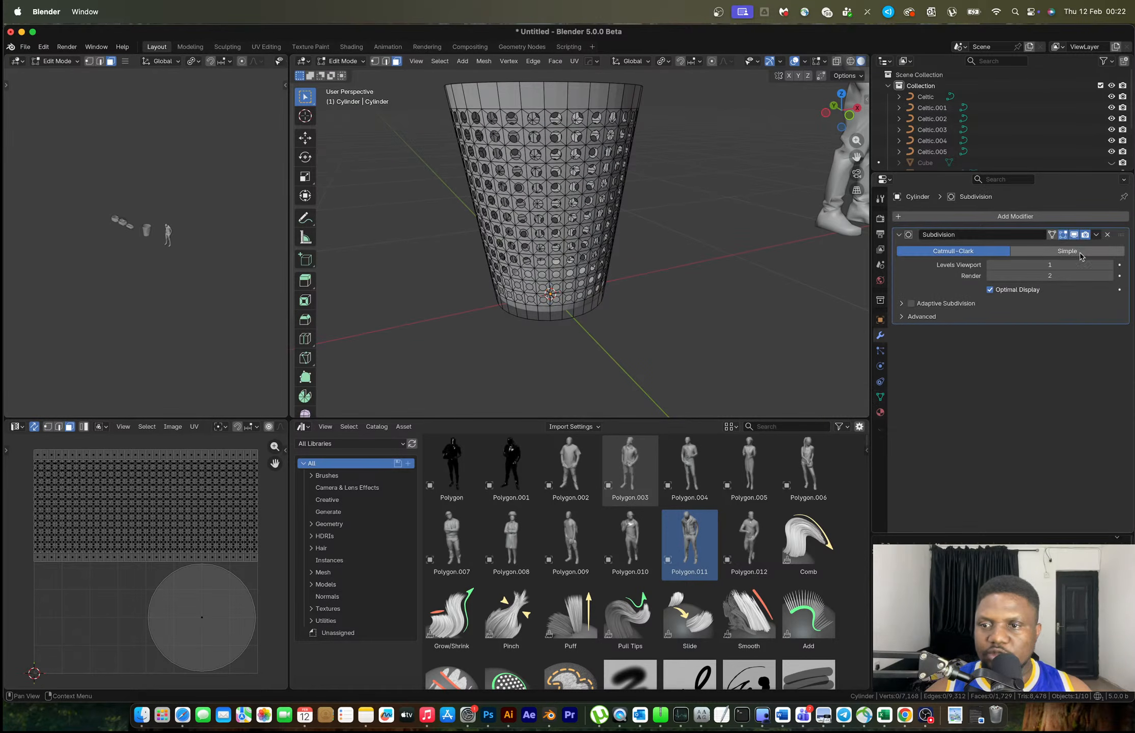
left_click(1108, 235)
key("Tab")
right_click(570, 113)
left_click(573, 115)
mouse_move(614, 295)
middle_mouse_down()
mouse_move(583, 293)
mouse_move(592, 415)
middle_mouse_up()
scroll(583, 293, "up", 3)
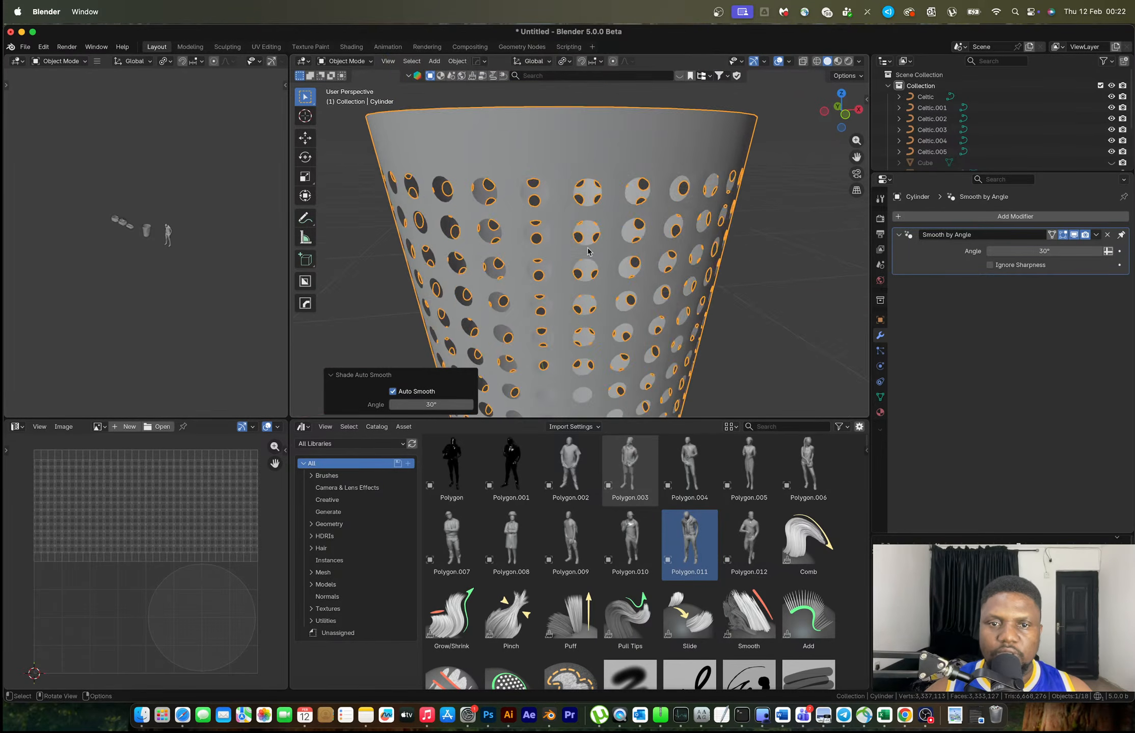
middle_click_drag(571, 140, 571, 234, "shift")
Duplicate the top rim edge loop in place and separate it into its own object
key("Tab")
key("2")
left_click(575, 227, "alt")
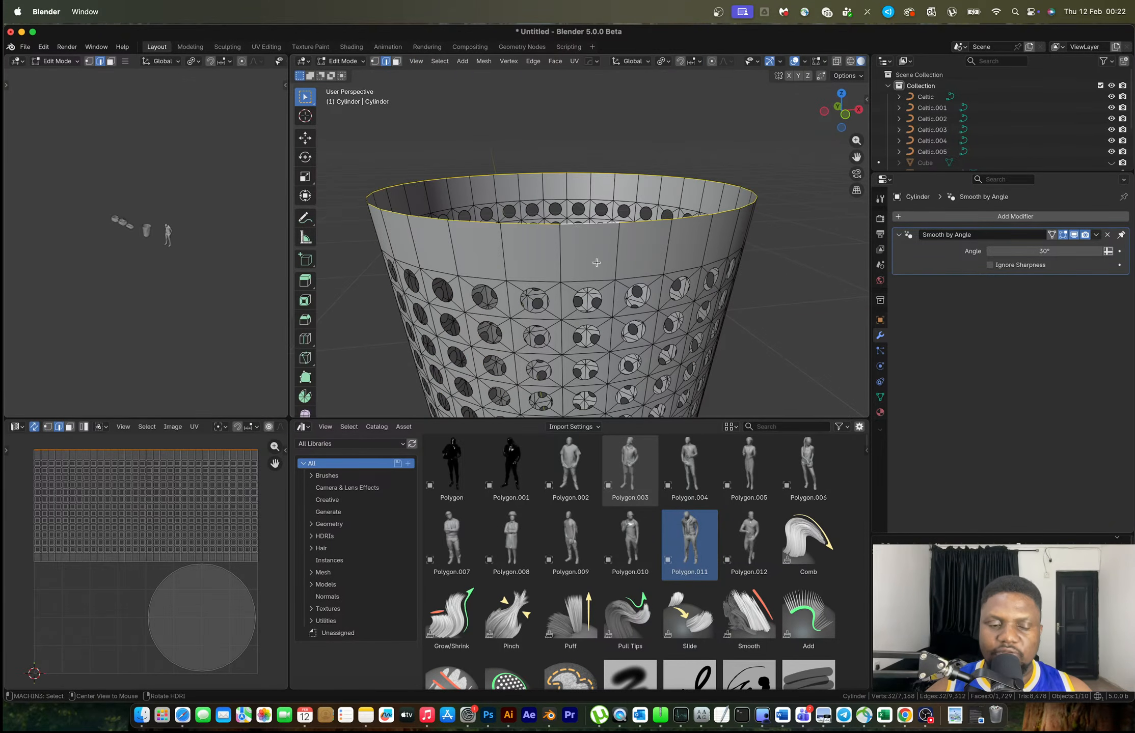
key("shift+d")
right_click(662, 196)
key("p")
left_click(664, 230)
key("Tab")
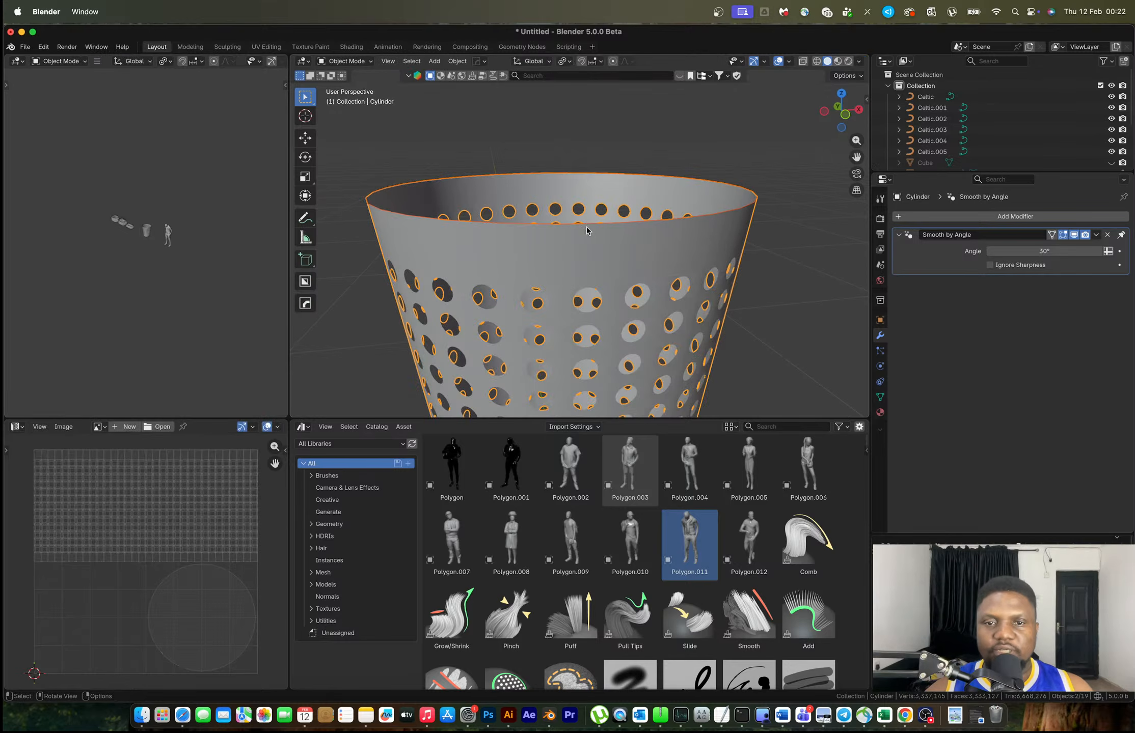
Select the separated rim object Cylinder.001 for editing, then view the basket reference photo in Chrome
left_click(585, 228)
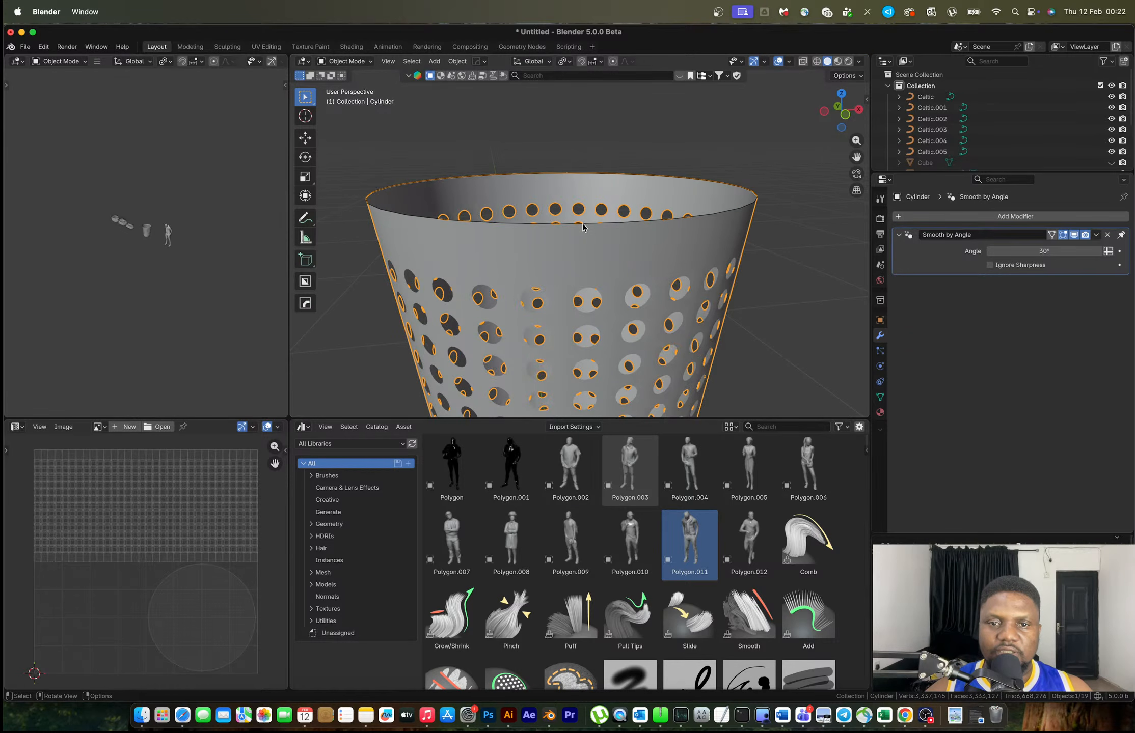
left_click(583, 225)
key("Tab")
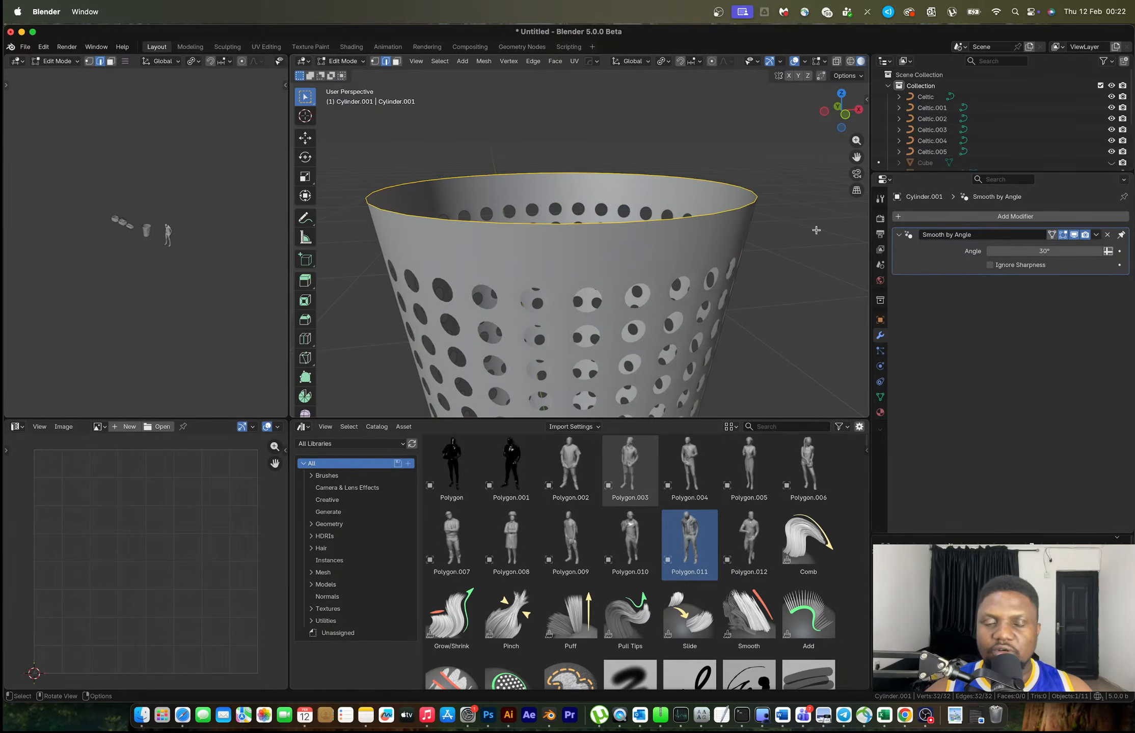
key("ctrl+Right")
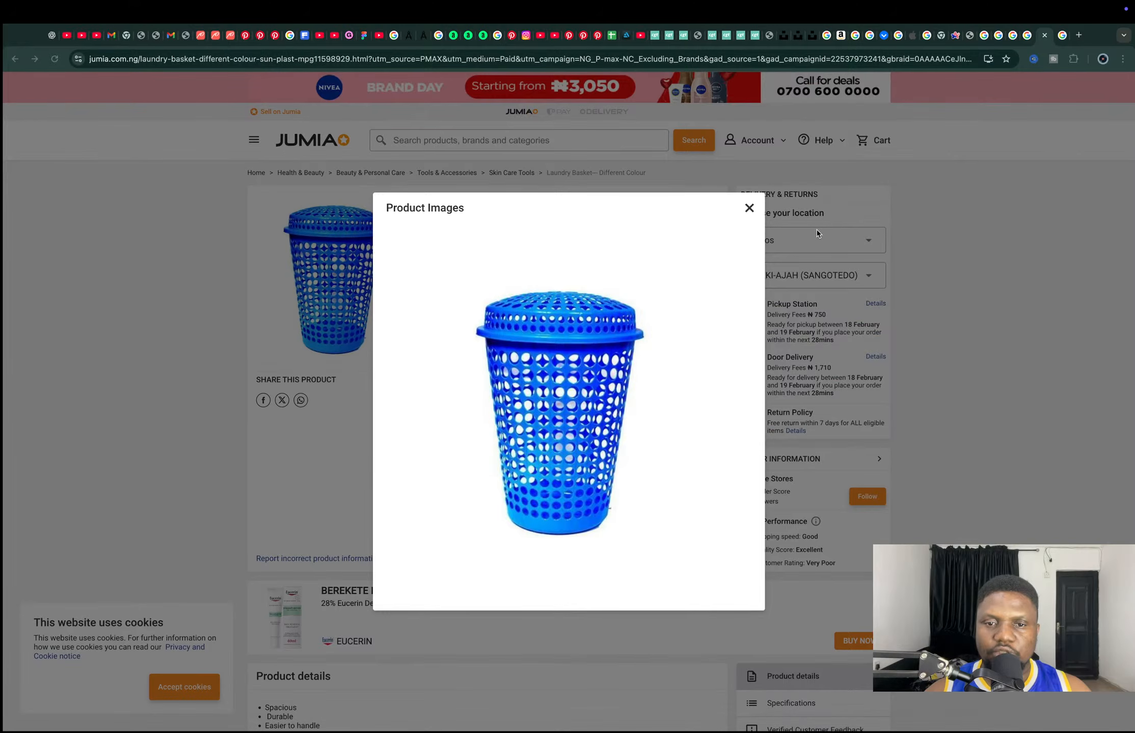
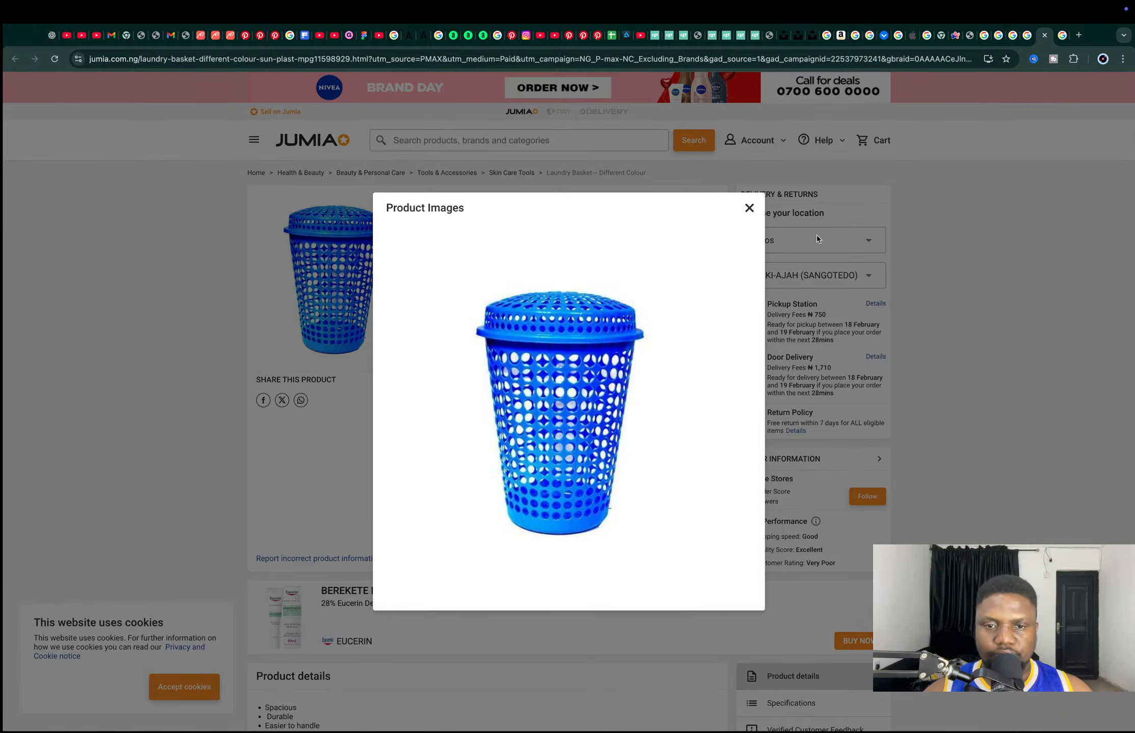
Switch from the basket reference photo in Chrome back to Blender
key("super+Tab")
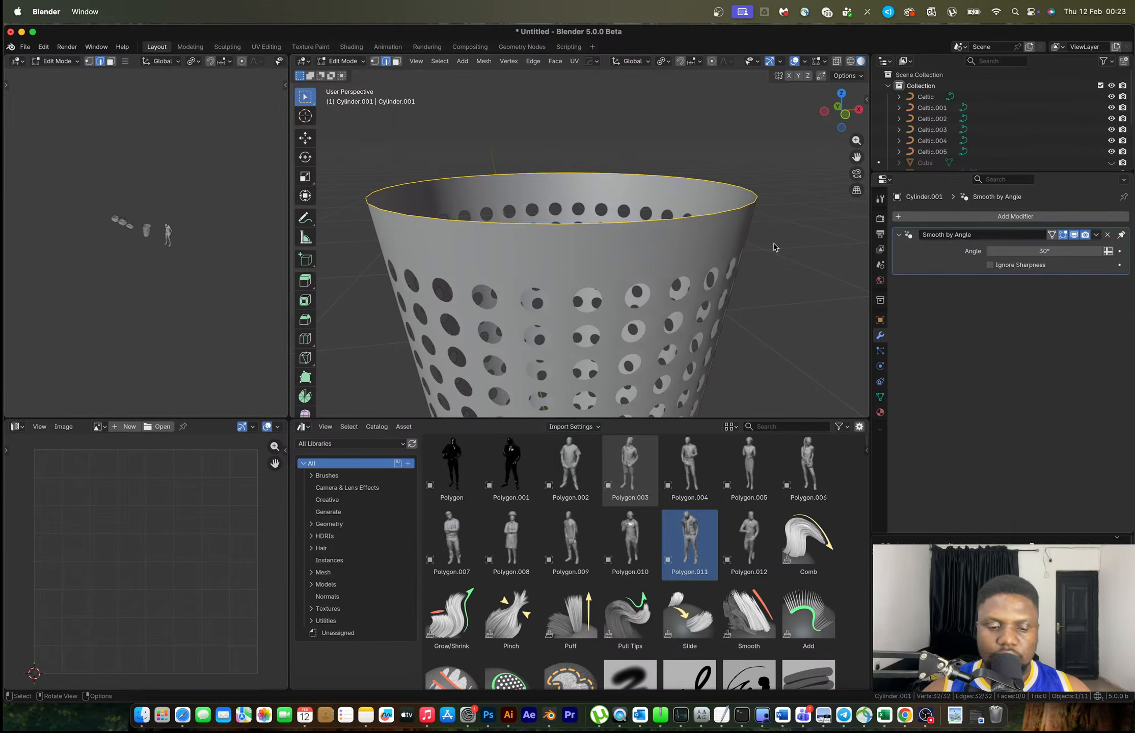
Select the separated rim object Cylinder.001 and enter Edit Mode on it
key("Tab")
key("a")
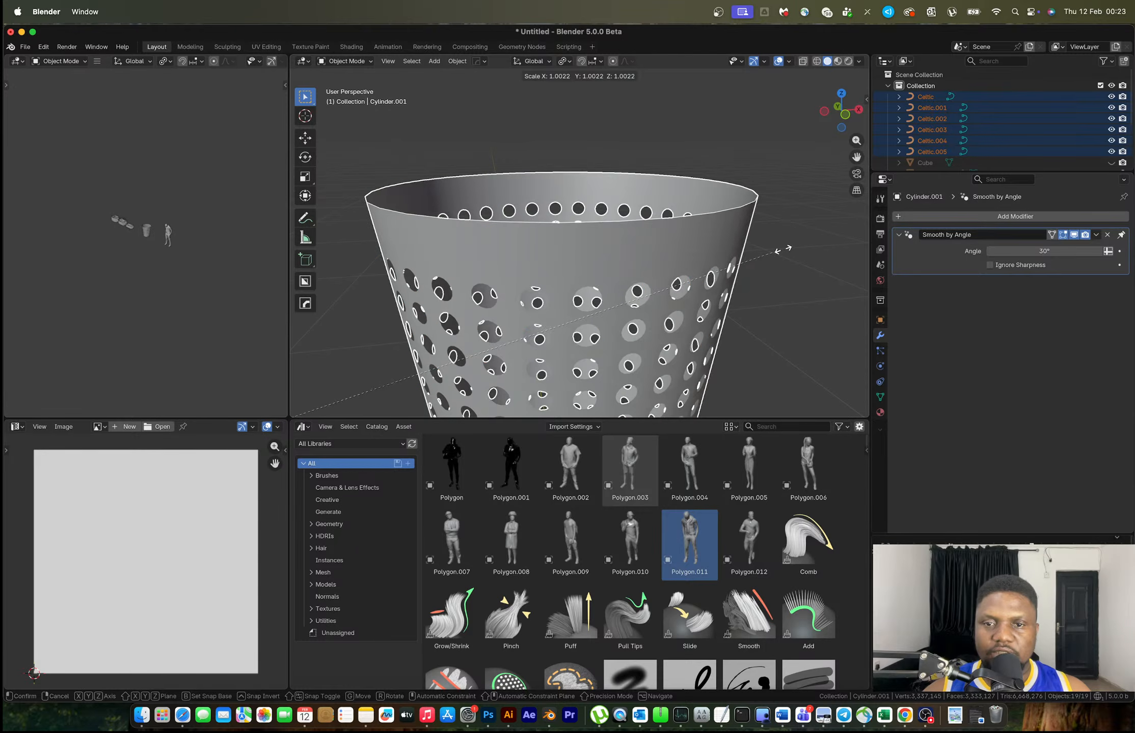
left_click(726, 212)
left_click(726, 212)
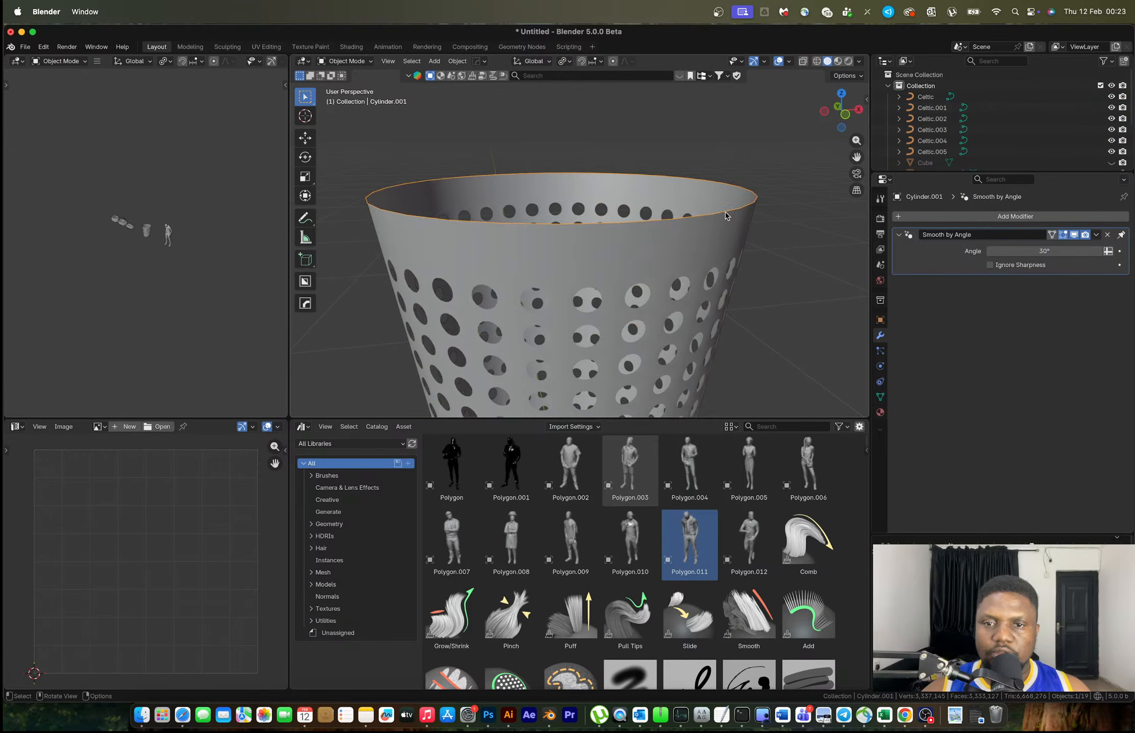
key("Tab")
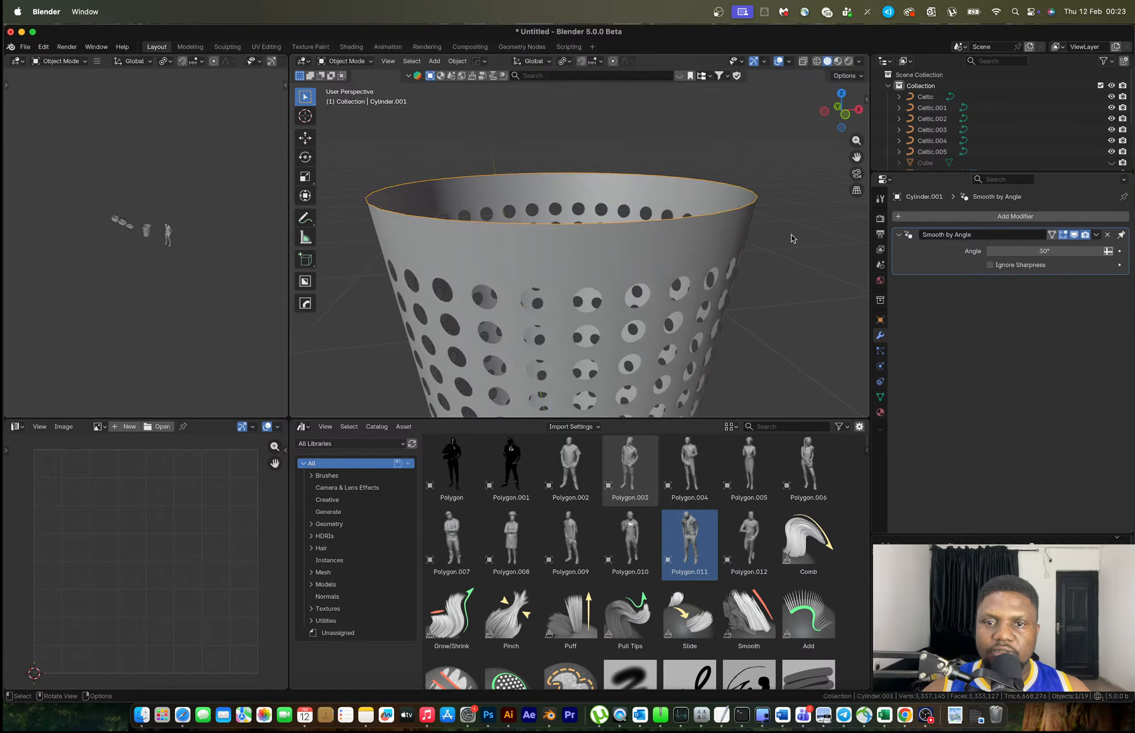
Scale the rim loop slightly larger and lower it a little along Z
key("s")
left_click(804, 241)
key("g")
key("z")
left_click(803, 248)
Extrude the rim upward, shrink it to 0.942, and extrude up again into a lip
key("e")
key("z")
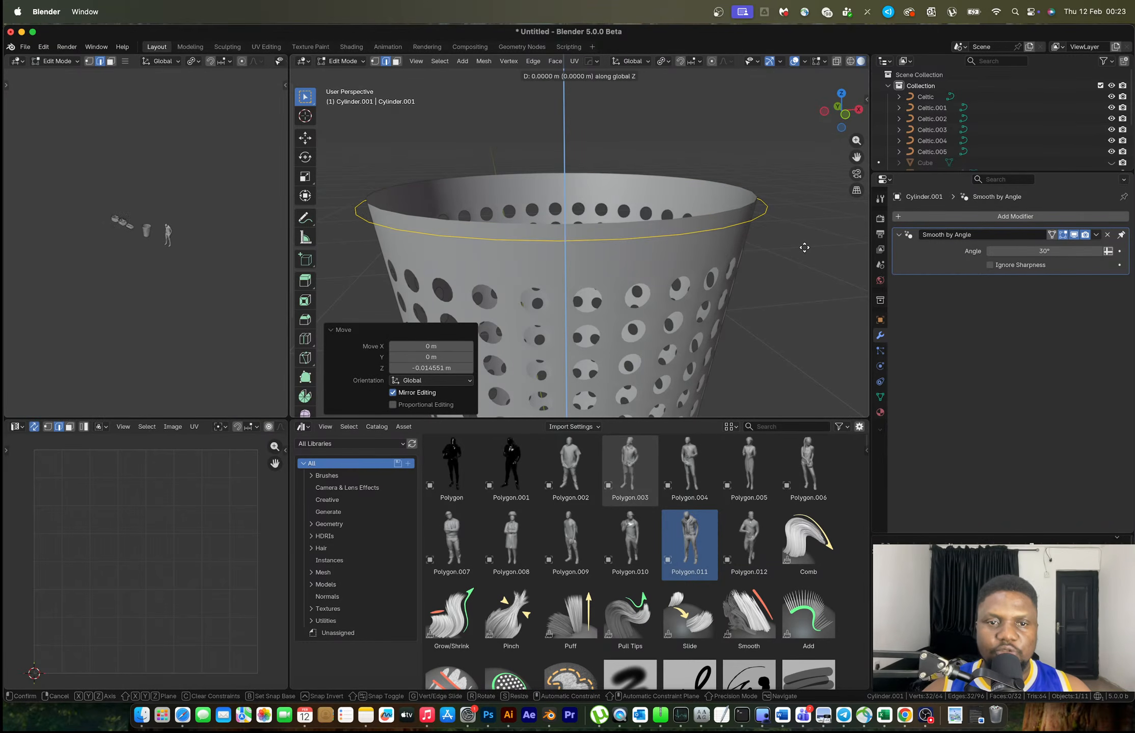
left_click(804, 203)
key("s")
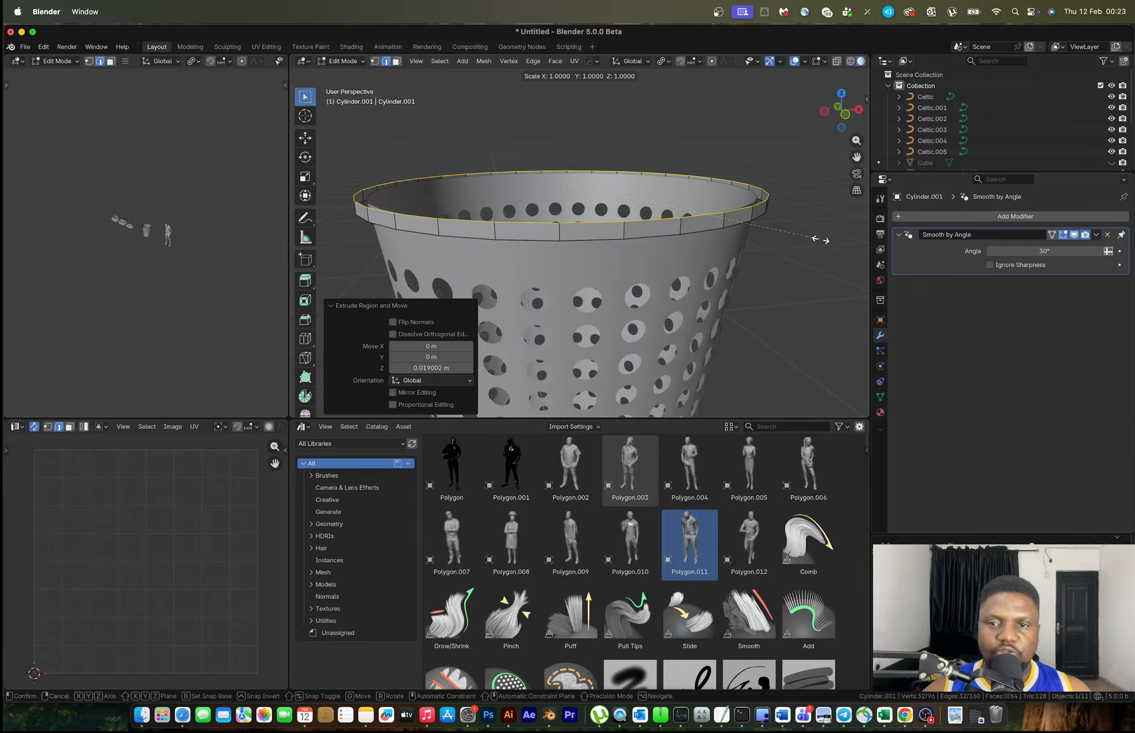
left_click(806, 235)
key("e")
key("z")
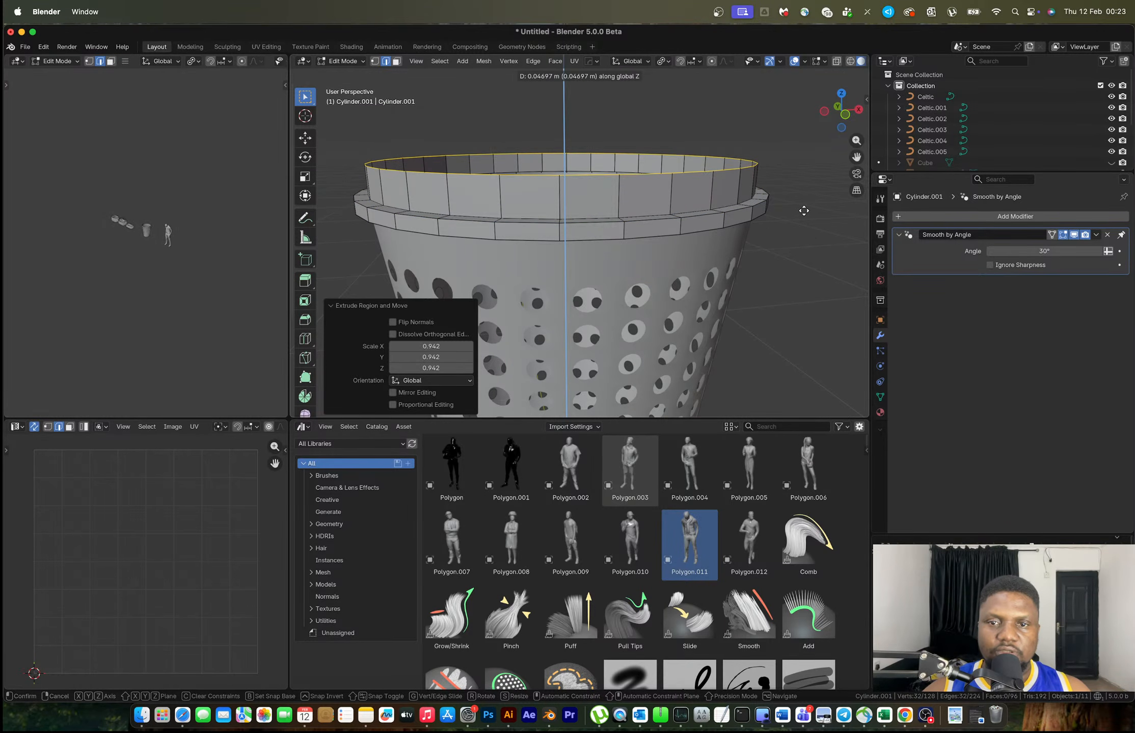
left_click(804, 212)
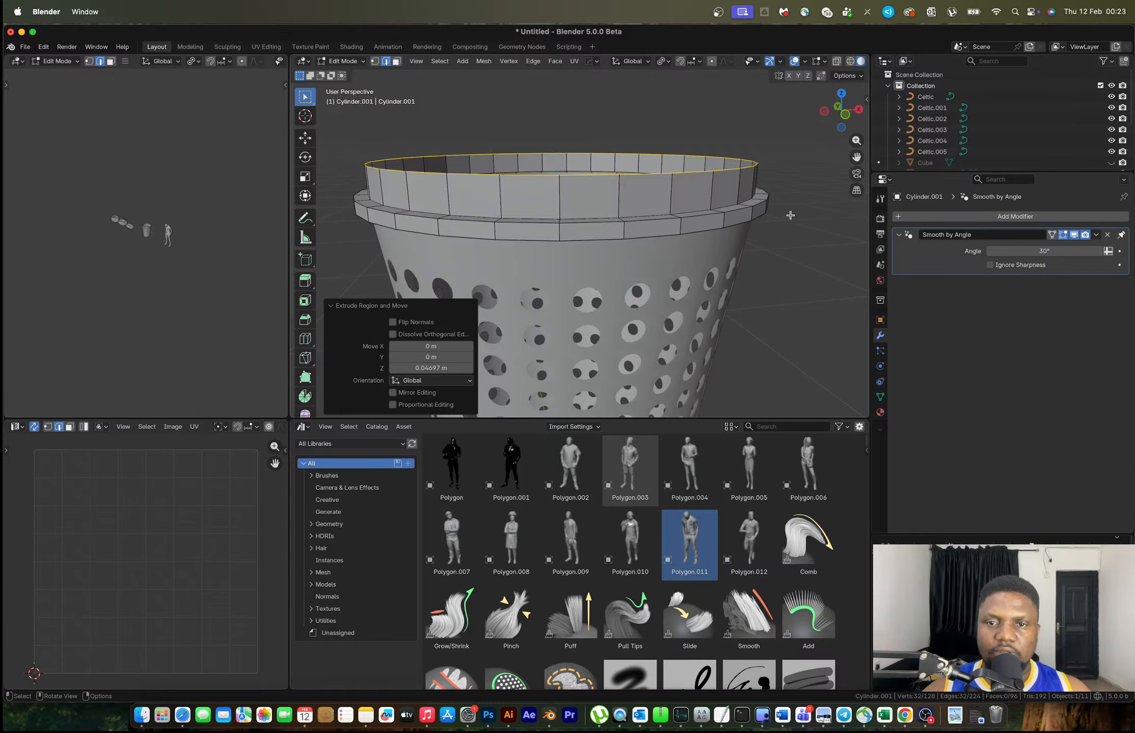
scroll(790, 216, "down", 2)
Extrude the top loop inward into a ring scaled to 0.692
key("e")
key("z")
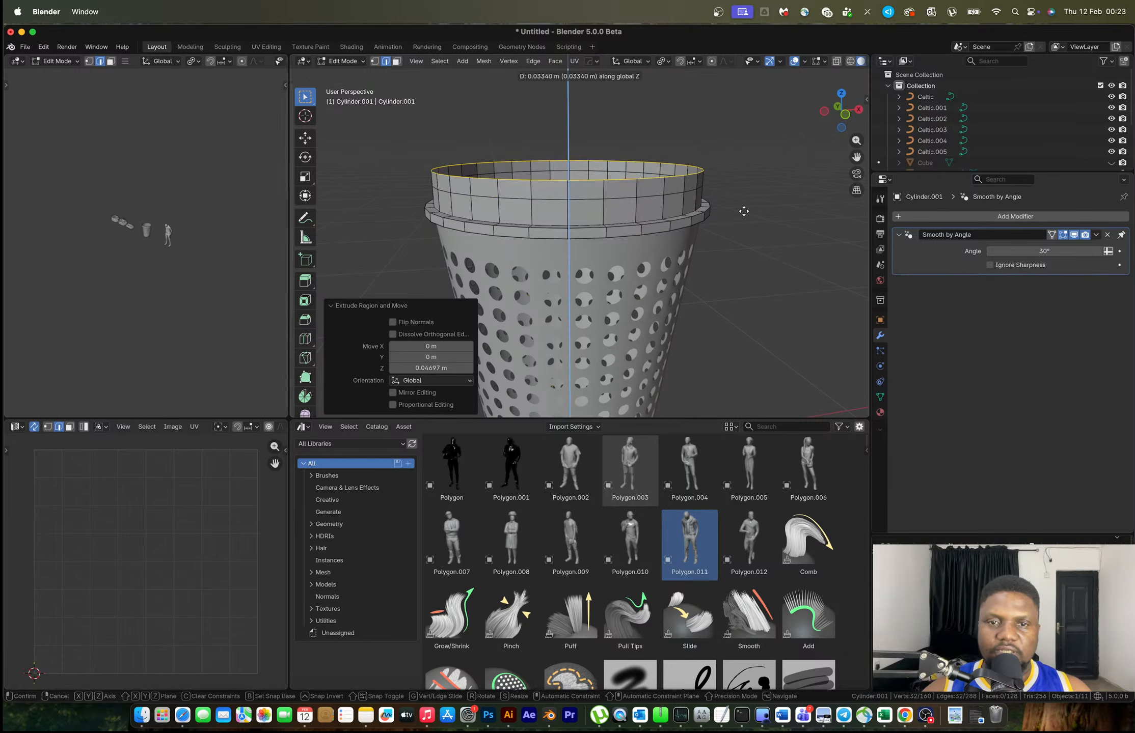
left_click(728, 199)
key("super+z")
key("e")
key("s")
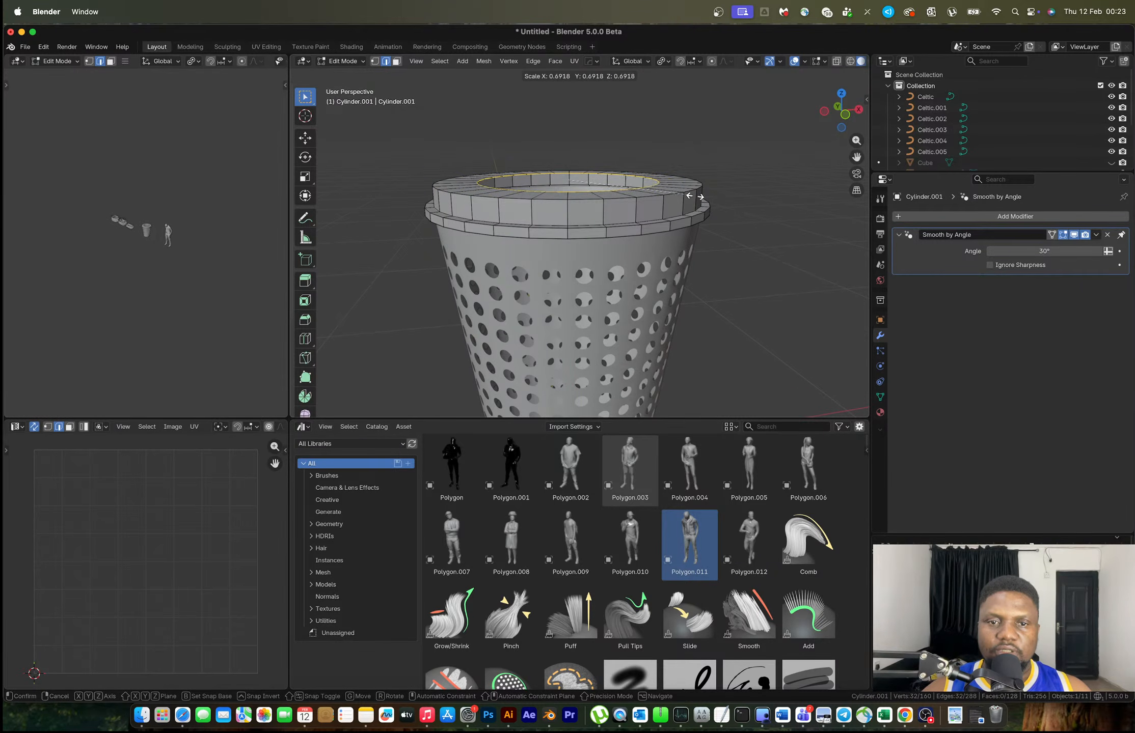
left_click(694, 196)
Extrude one more inner ring and fill the central hole with a face
key("e")
key("s")
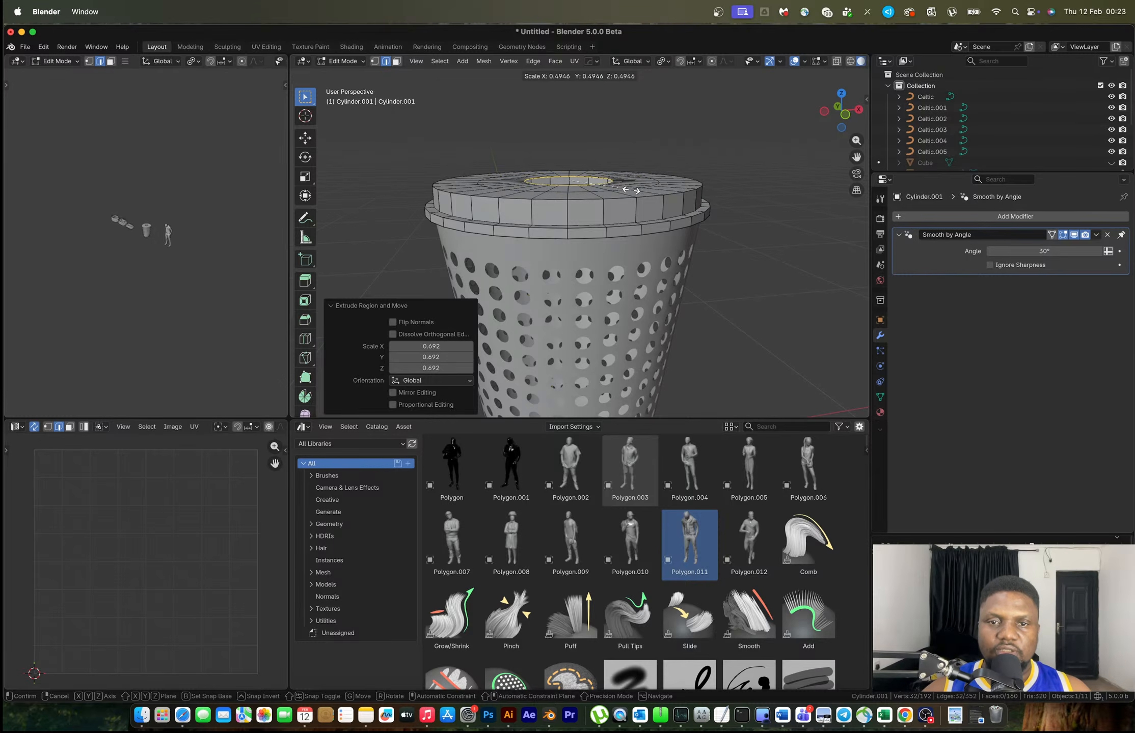
left_click(624, 188)
key("f")
middle_click_drag(625, 188, 629, 223)
middle_click_drag(629, 223, 583, 245)
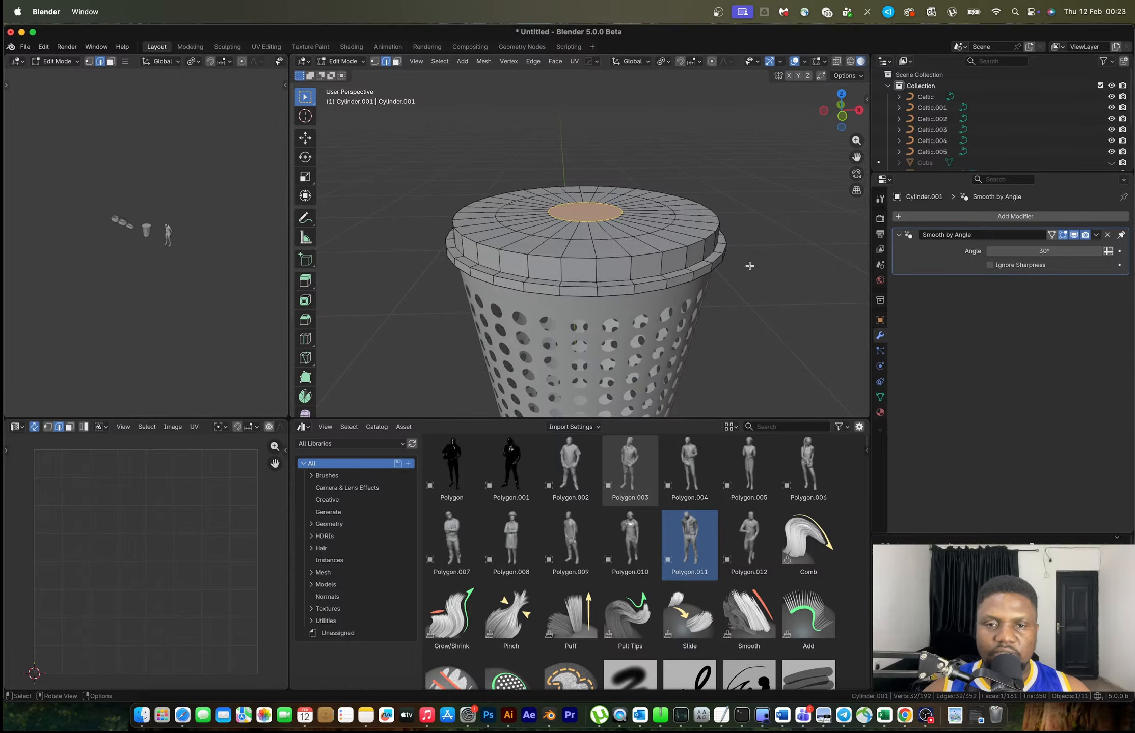
Shrink the central top face to 0.380 and add a five-ring loop cut
key("s")
left_click(647, 232)
key("ctrl+r")
scroll(632, 225, "up", 4)
left_click(632, 225)
right_click(631, 225)
Add a two-ring loop cut on the lid's outer ring
key("ctrl+r")
scroll(699, 228, "up", 2)
scroll(699, 228, "down", 1)
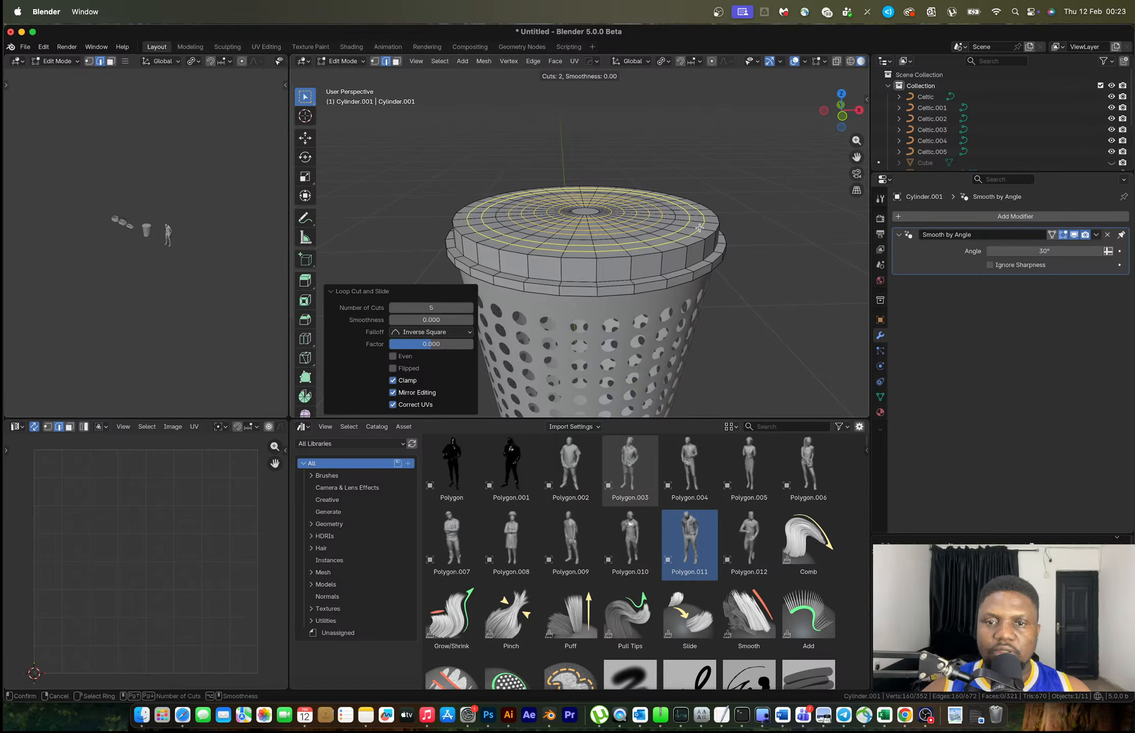
left_click(699, 227)
right_click(699, 227)
Raise the lid's centre face 0.093372 m with proportional editing into a dome
key("3")
left_click(585, 210)
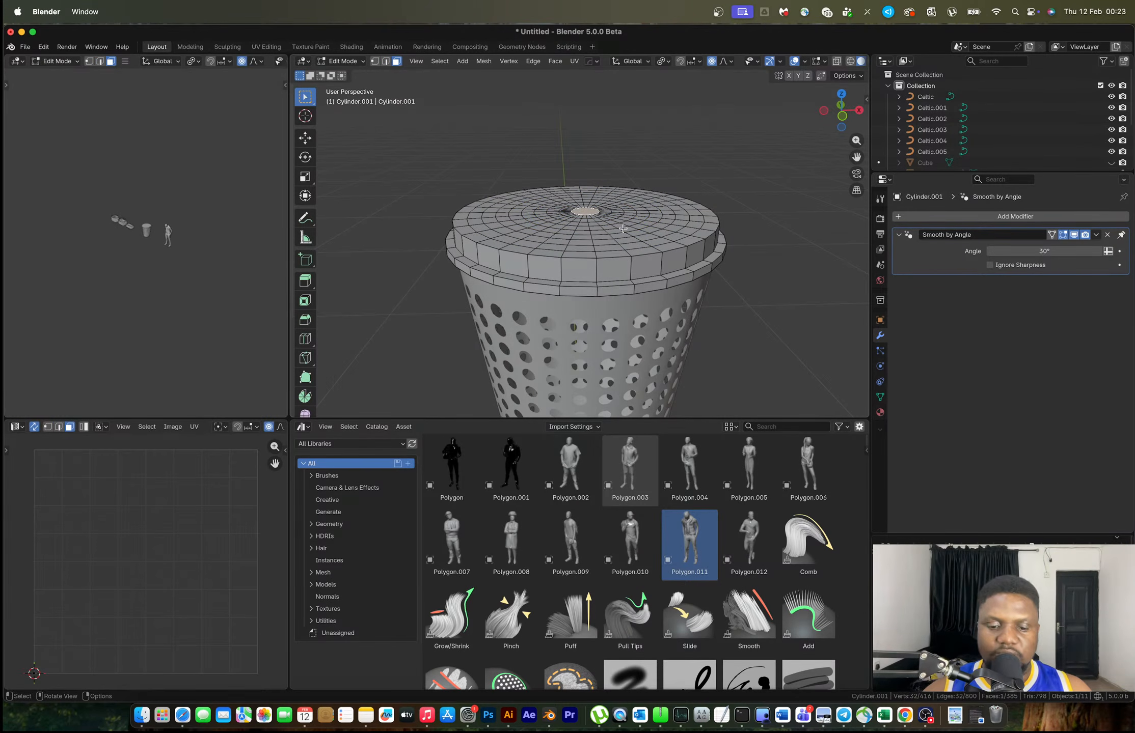
key("g")
key("z")
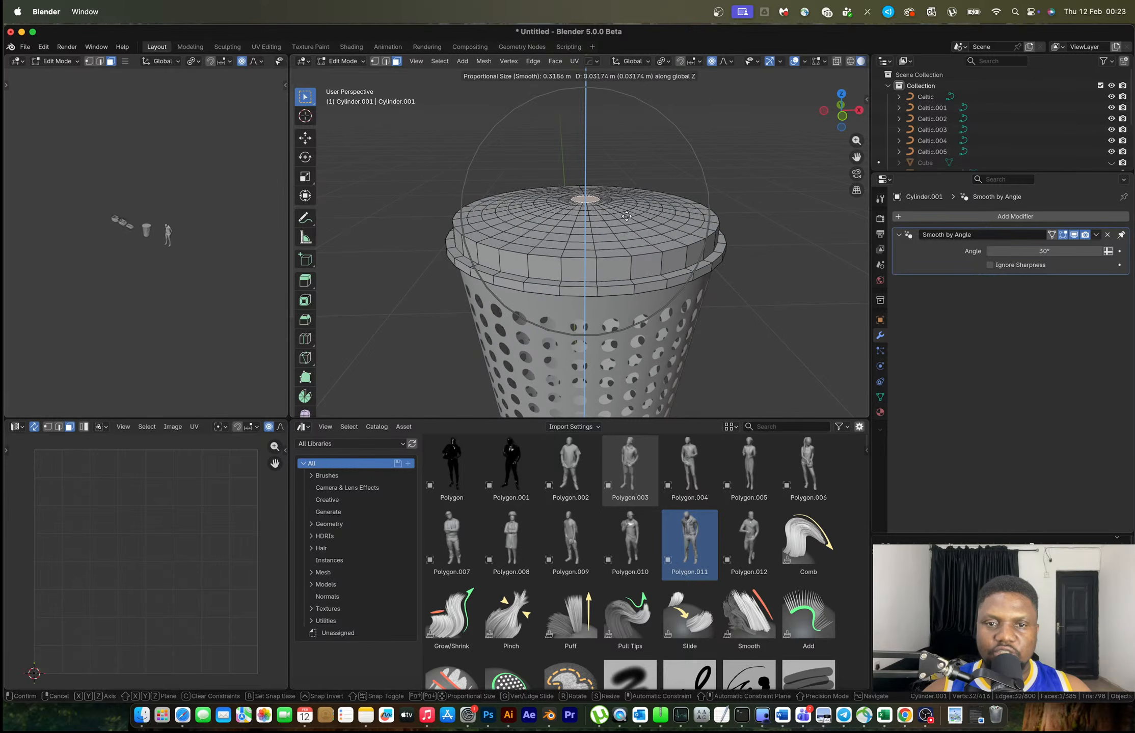
left_click(661, 212)
Orbit around to inspect the dome and glance at the reference photo desktop
middle_click_drag(661, 212, 763, 212)
scroll(579, 217, "up", 2)
middle_click_drag(579, 218, 611, 226, "shift")
right_click(610, 225)
key("ctrl+Right")
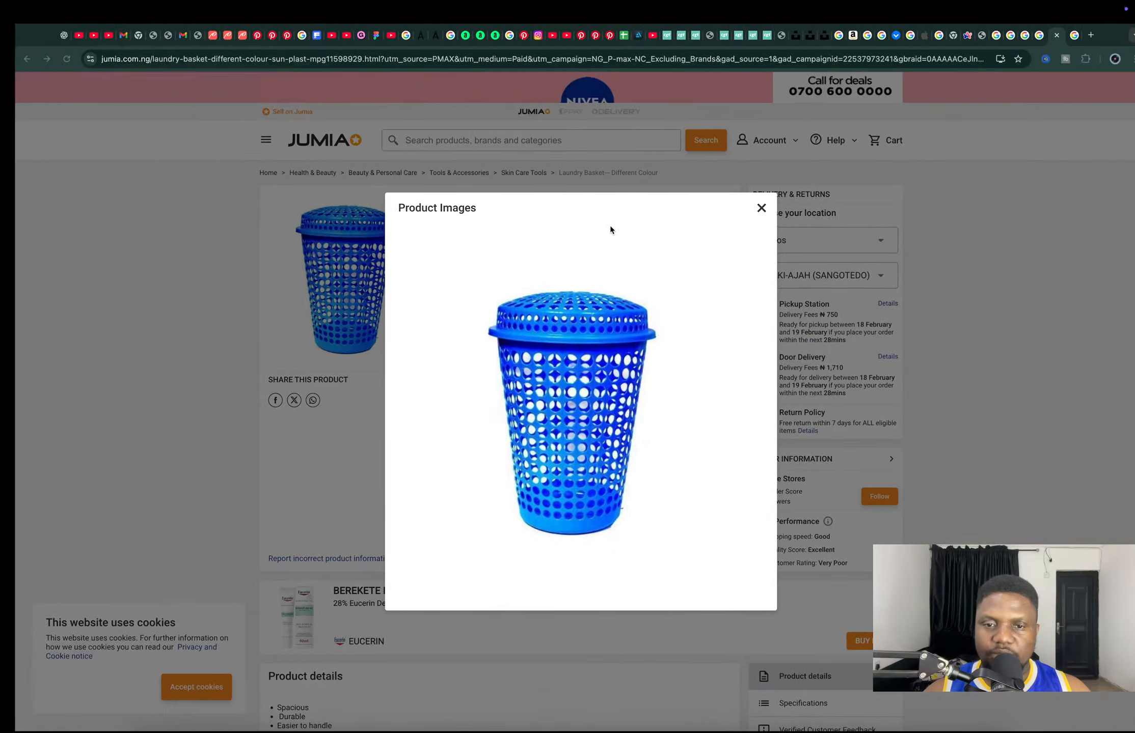
key("ctrl+Left")
key("ctrl+Right")
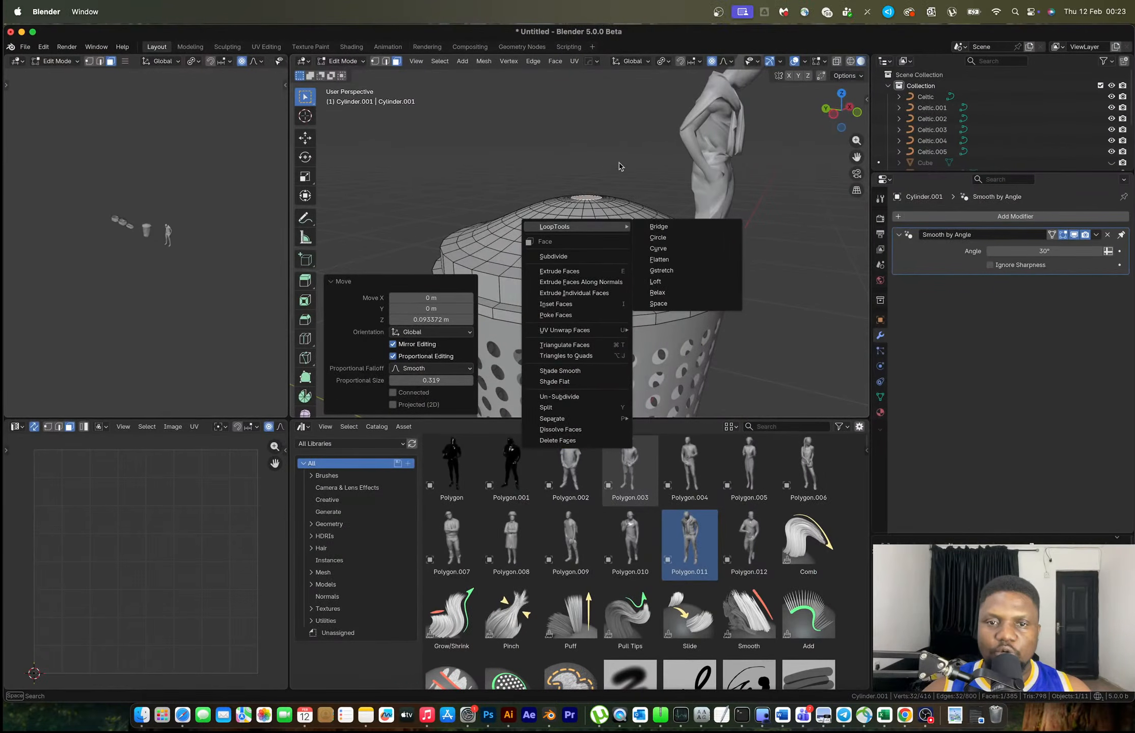
Undo the dome and set the proportional falloff shape to Sphere
key("Escape")
key("super+z")
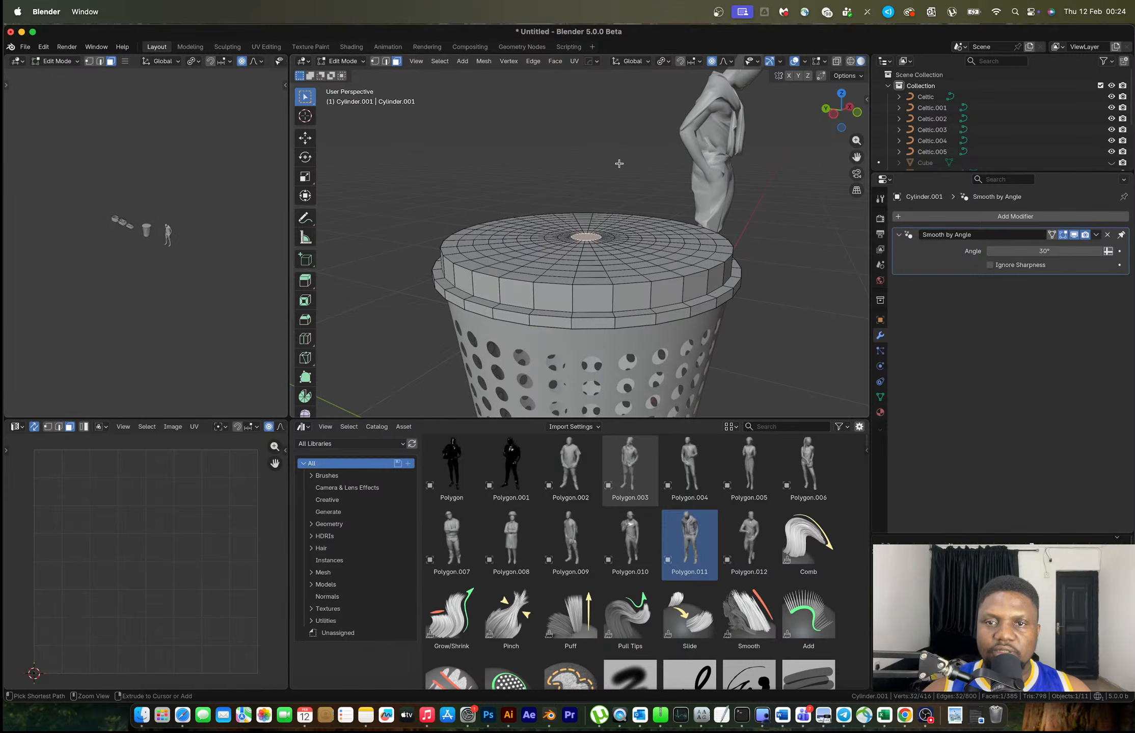
left_click(728, 63)
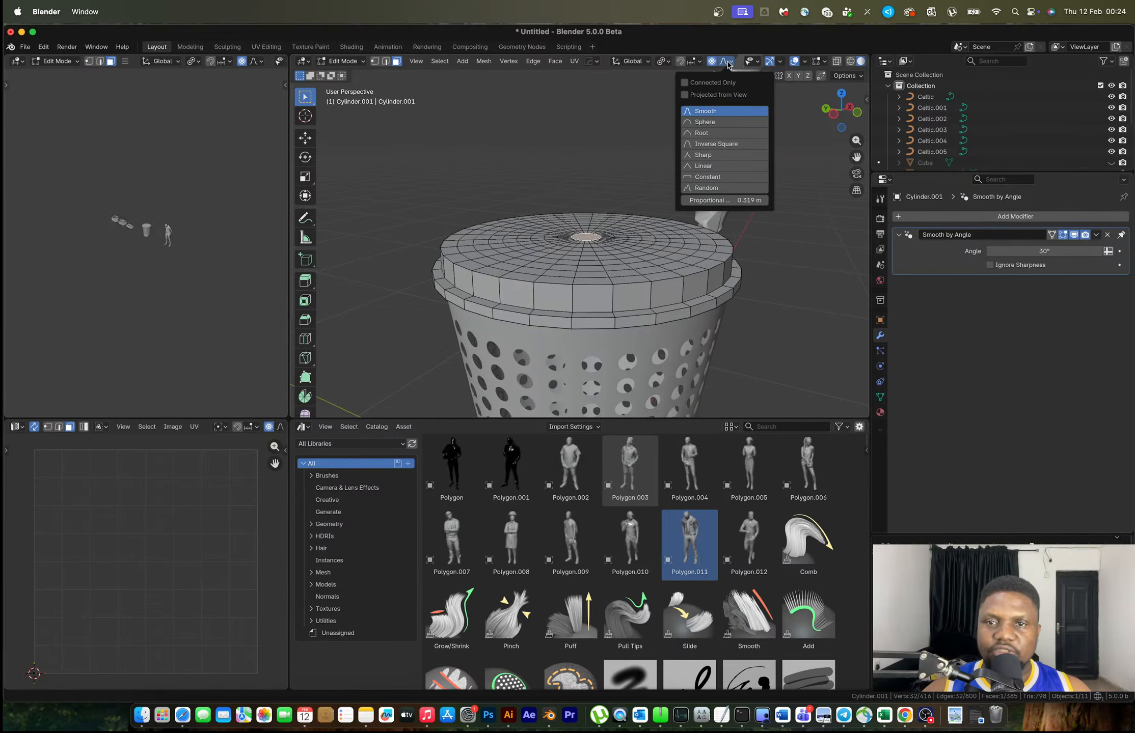
left_click(704, 122)
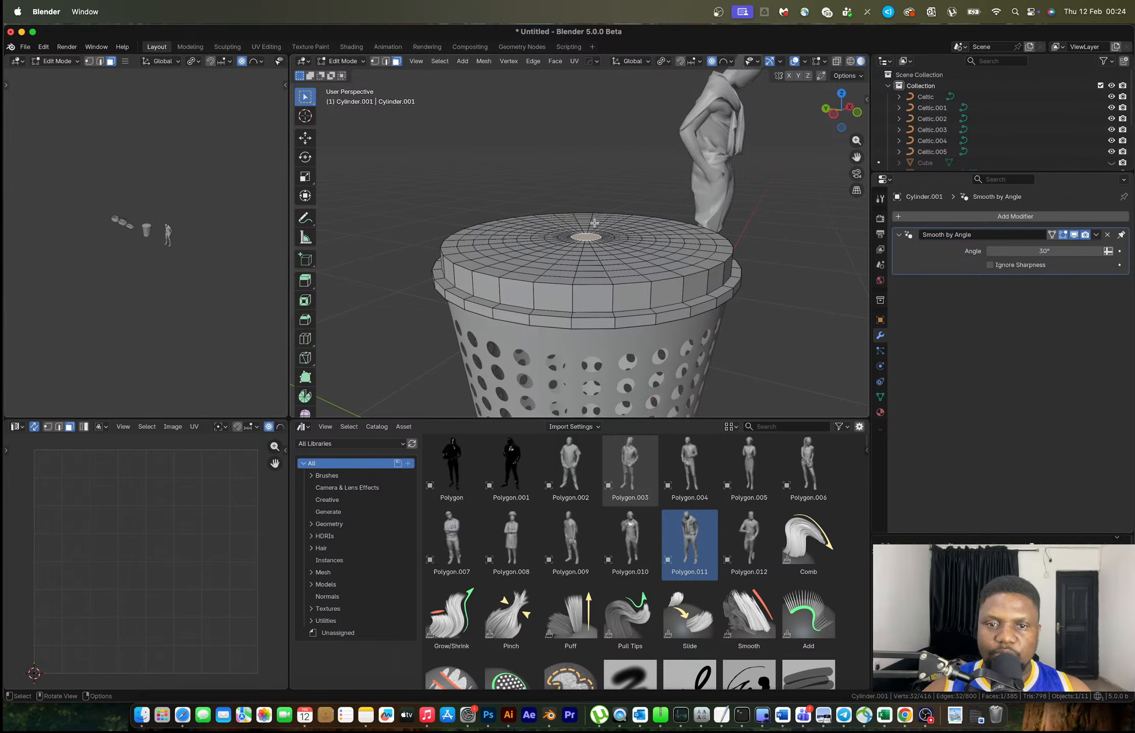
Raise the lid centre 0.074 m into a rounder sphere-shaped dome
key("g")
key("z")
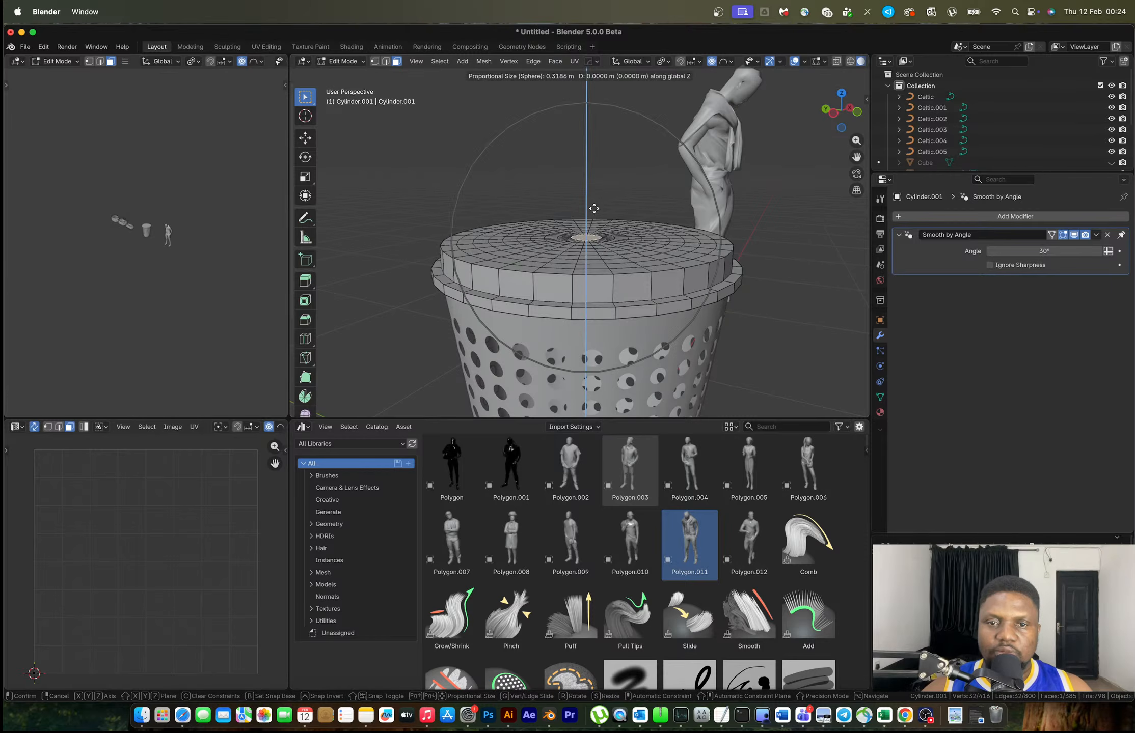
scroll(601, 186, "down", 2)
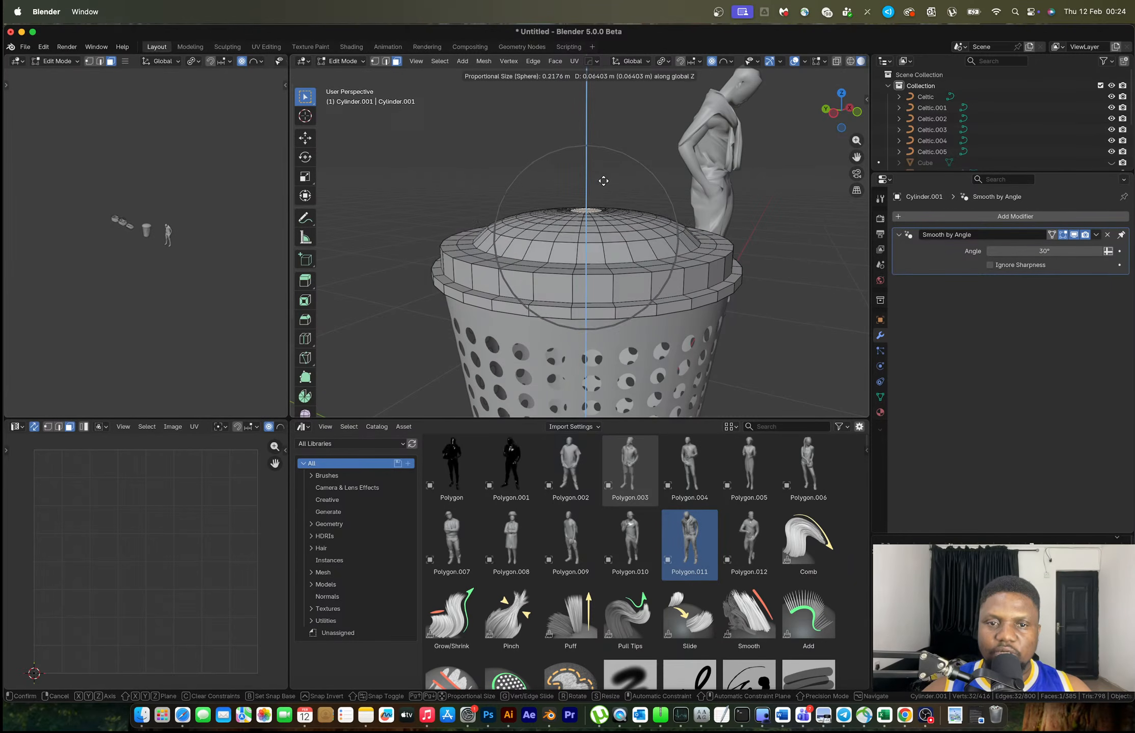
scroll(608, 173, "down", 1)
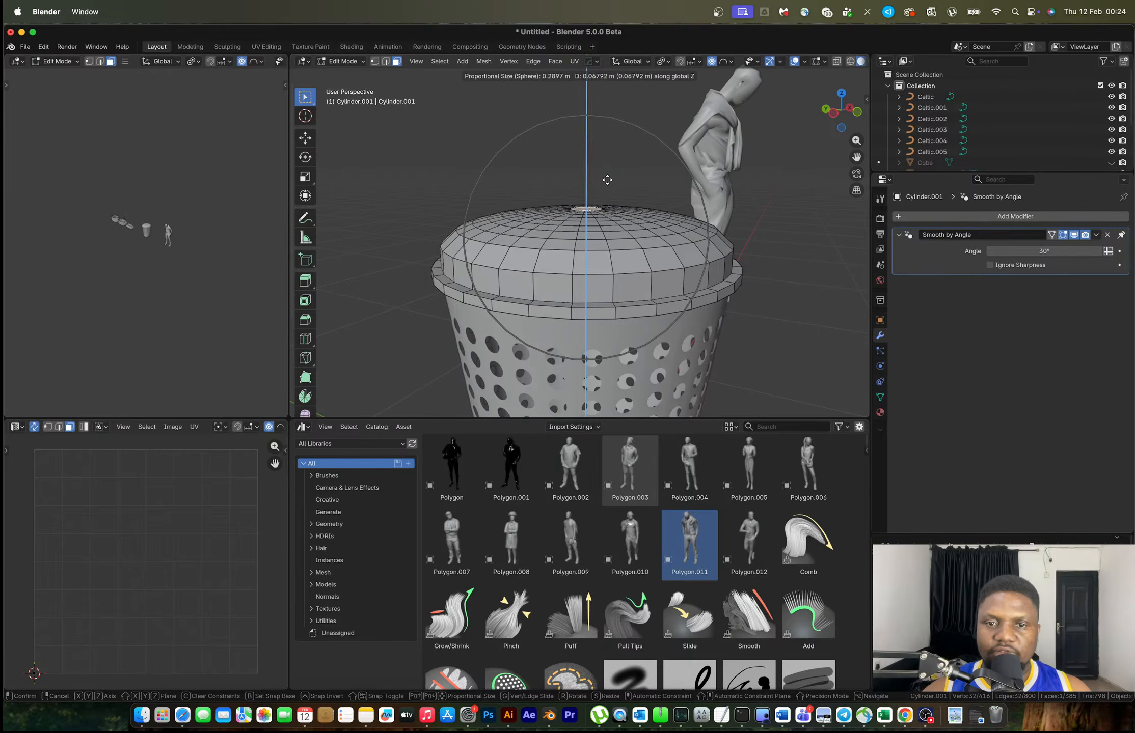
left_click(607, 177)
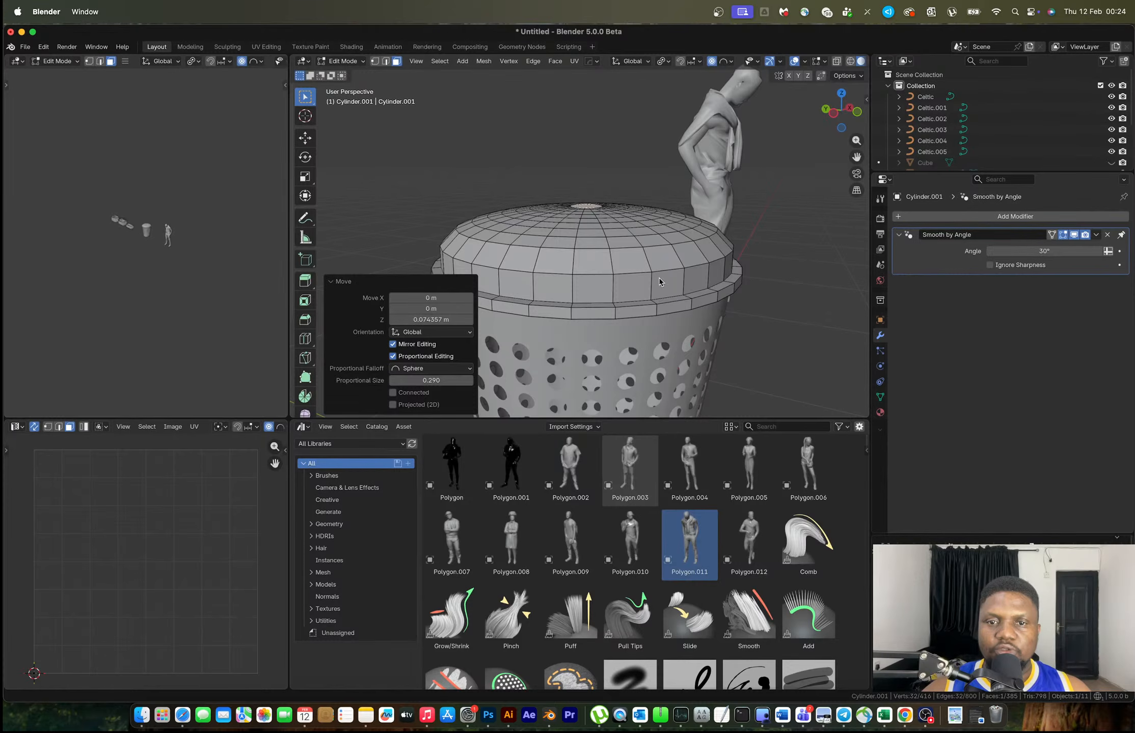
middle_click_drag(658, 278, 596, 234)
Apply Shade Auto Smooth to the lid in Object Mode, then return to Edit Mode
key("Tab")
right_click(619, 274)
left_click(593, 272)
key("Tab")
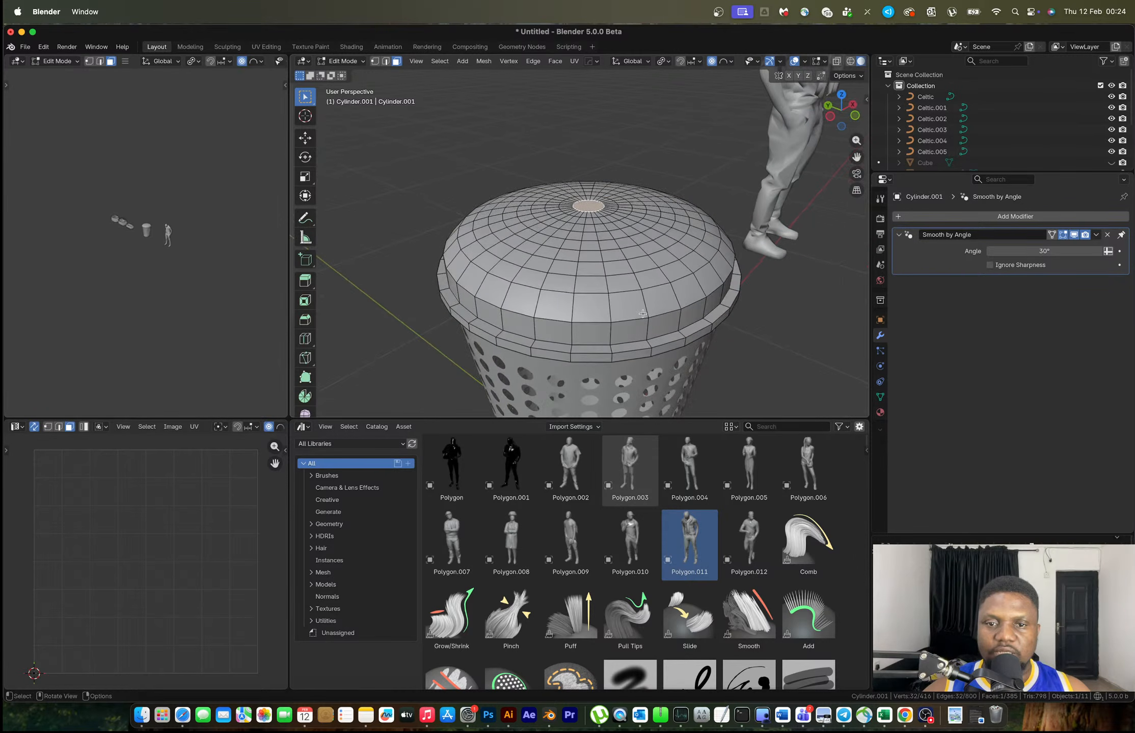
Inset the lid's centre face by 0.01578 m and delete it to open a hole
left_click(637, 320, "alt")
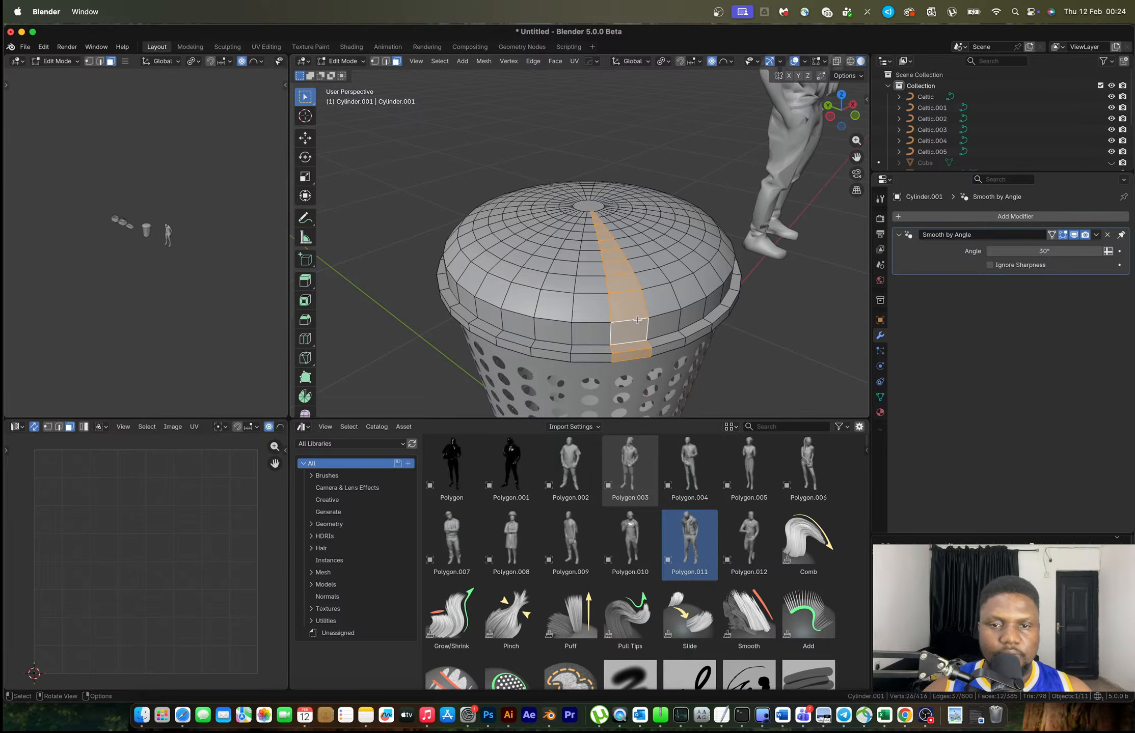
left_click(594, 205)
key("x")
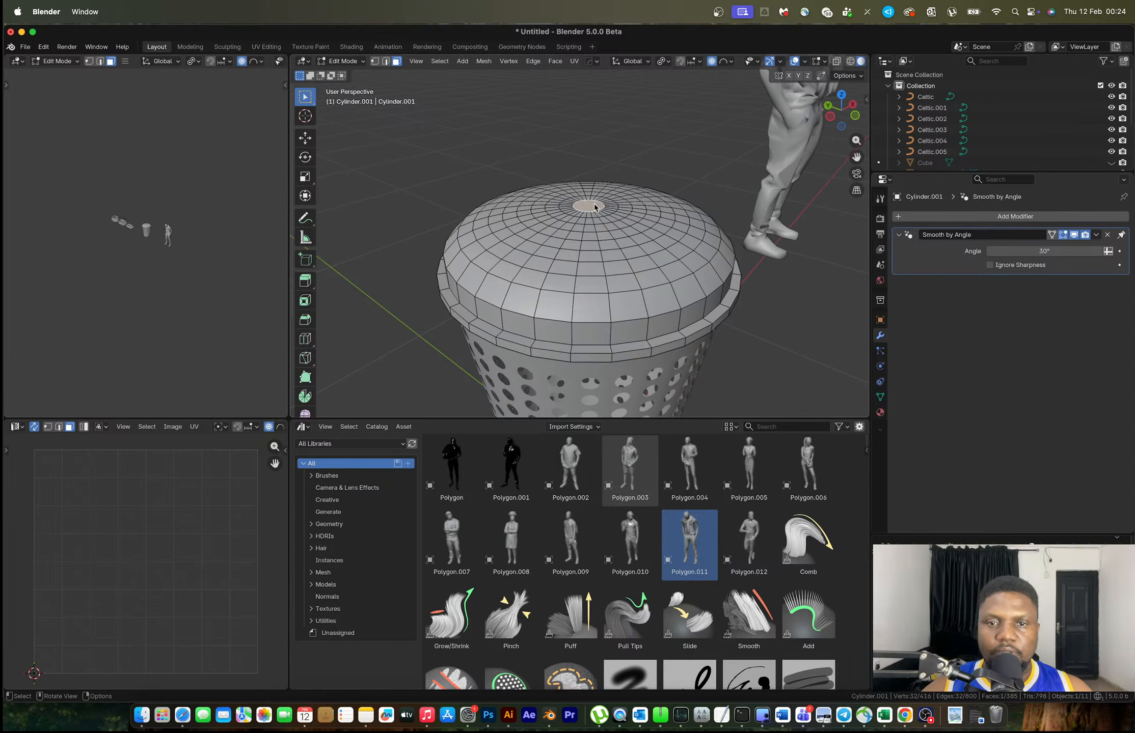
key("Escape")
key("i")
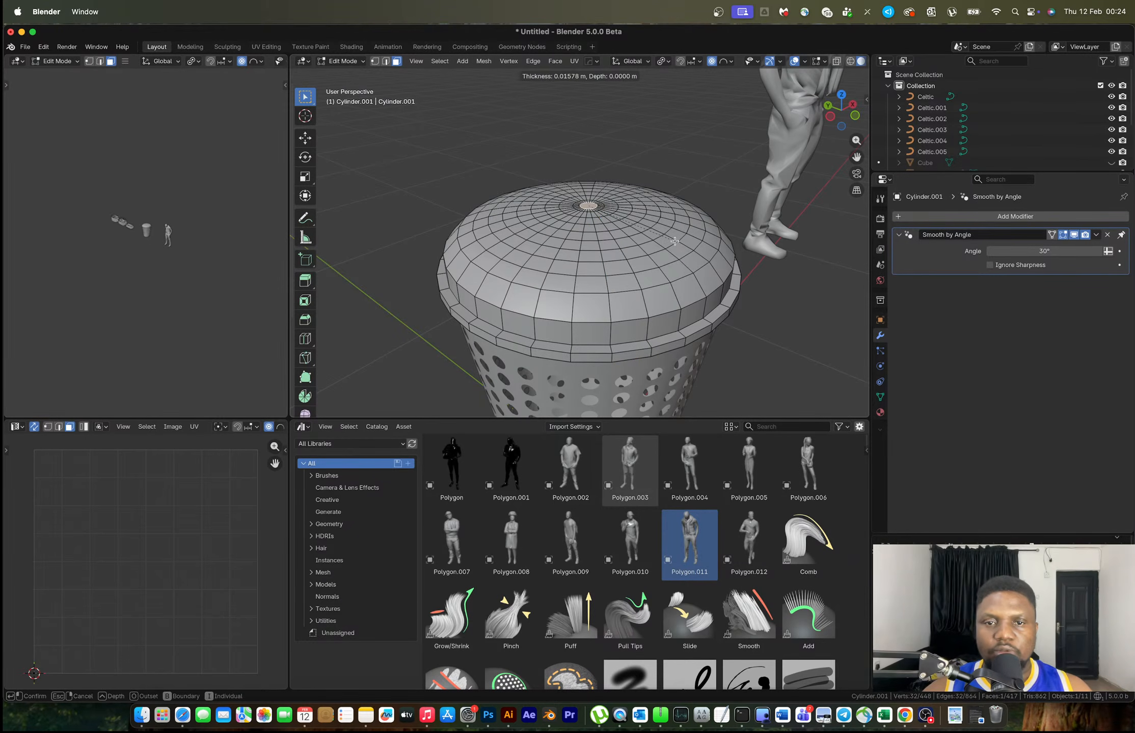
left_click(673, 241)
key("x")
left_click(654, 239)
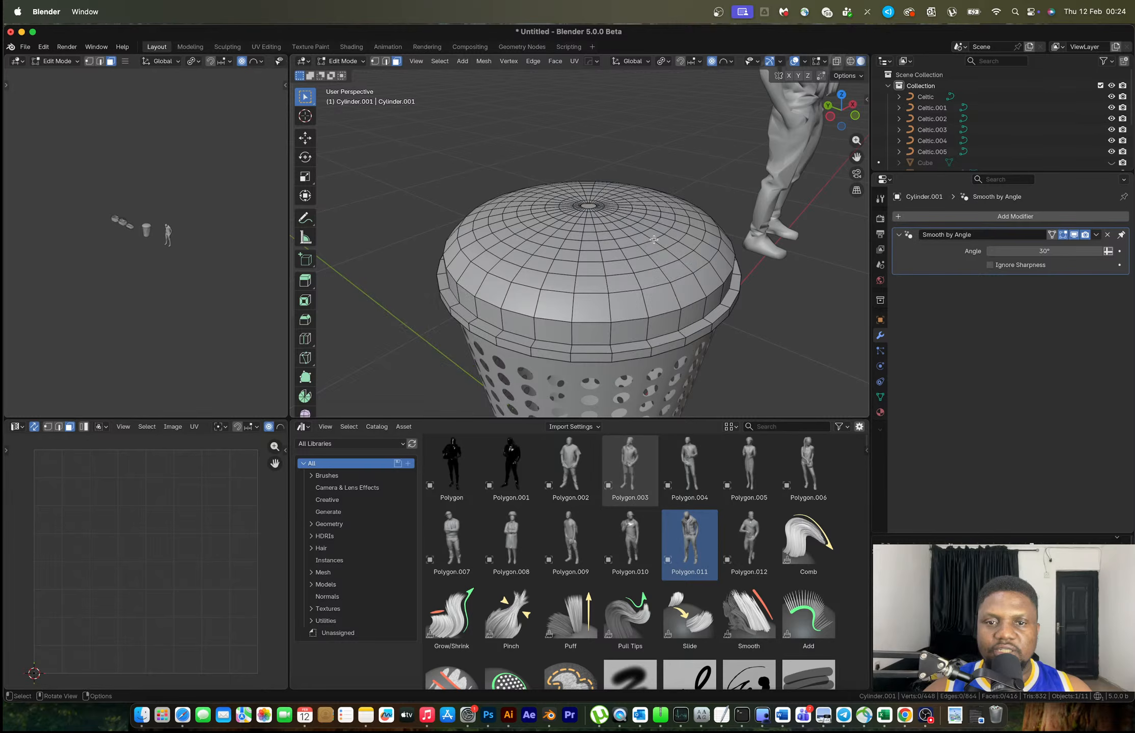
middle_click_drag(652, 254, 631, 270)
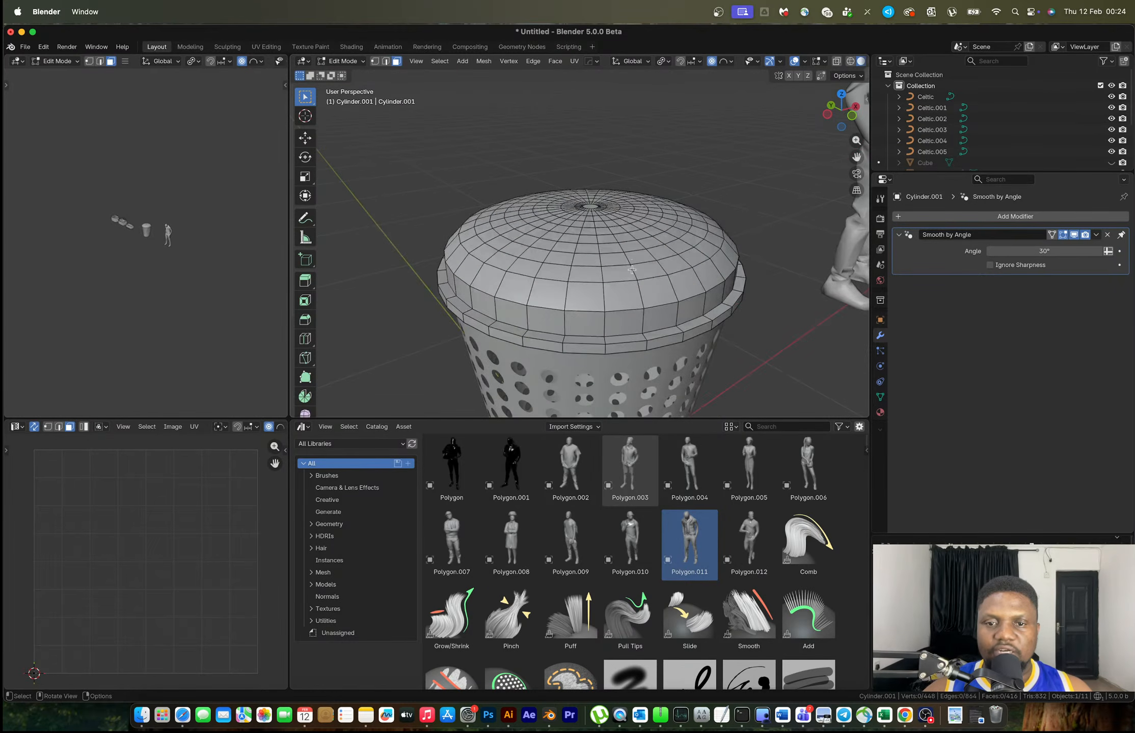
Select the lid's concentric face rings, leaving the innermost ring out
left_click(644, 309, "alt")
left_click(642, 320, "alt")
left_click(641, 292, "alt+shift")
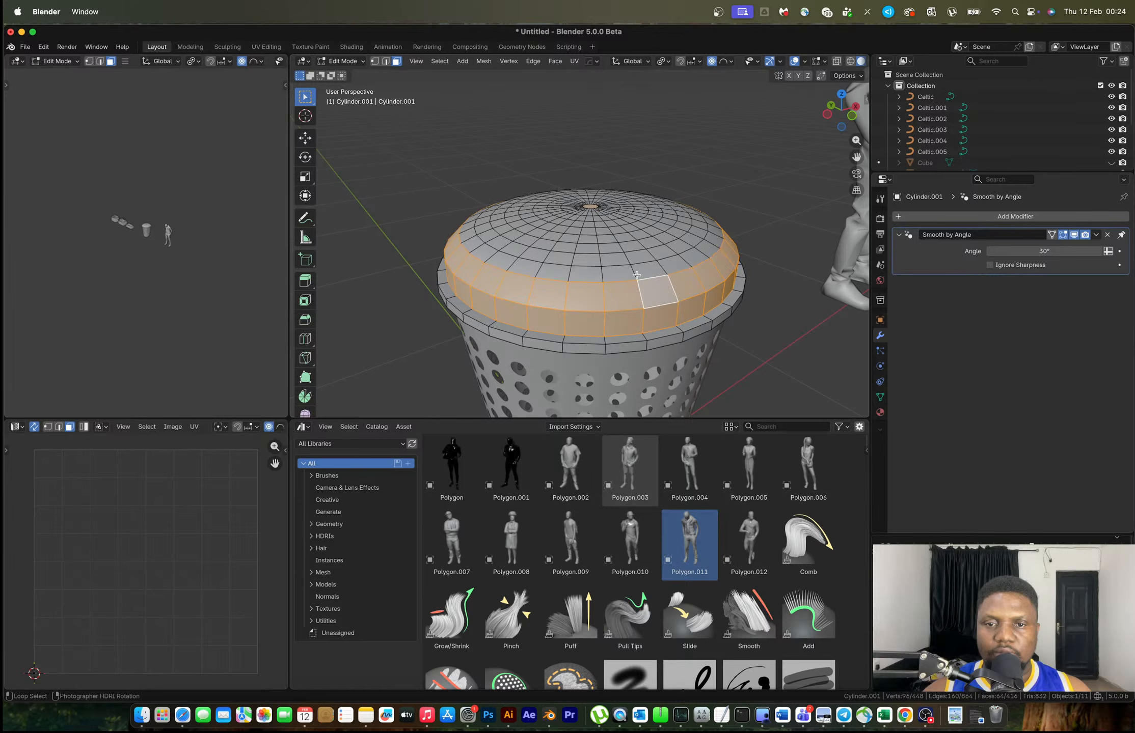
left_click(635, 273, "alt+shift")
left_click(626, 255, "alt+shift")
left_click(624, 247, "alt+shift")
left_click(617, 237, "alt+shift")
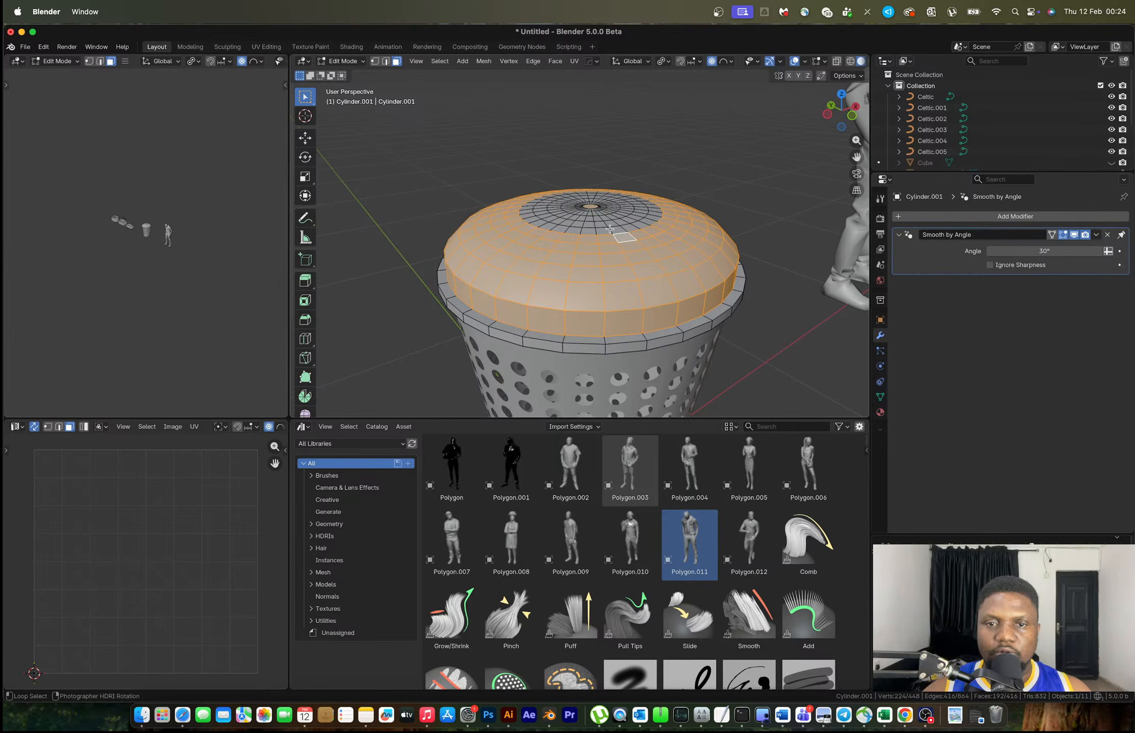
left_click(608, 225, "alt+shift")
left_click(610, 228, "alt+shift")
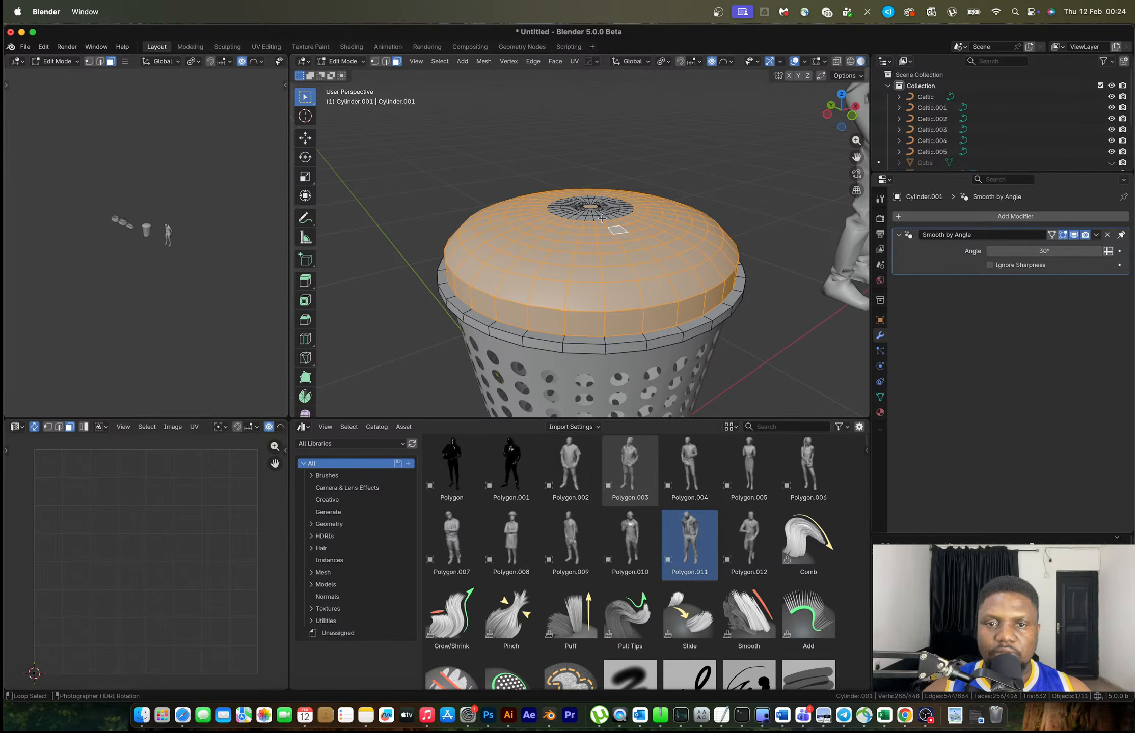
left_click(602, 218, "alt+shift")
middle_click_drag(602, 218, 816, 316)
scroll(611, 229, "up", 4)
scroll(613, 232, "down", 6)
scroll(636, 263, "up", 4)
left_click(615, 235, "alt+shift")
Inset the selected lid faces individually and subdivide them twice
key("i")
key("i")
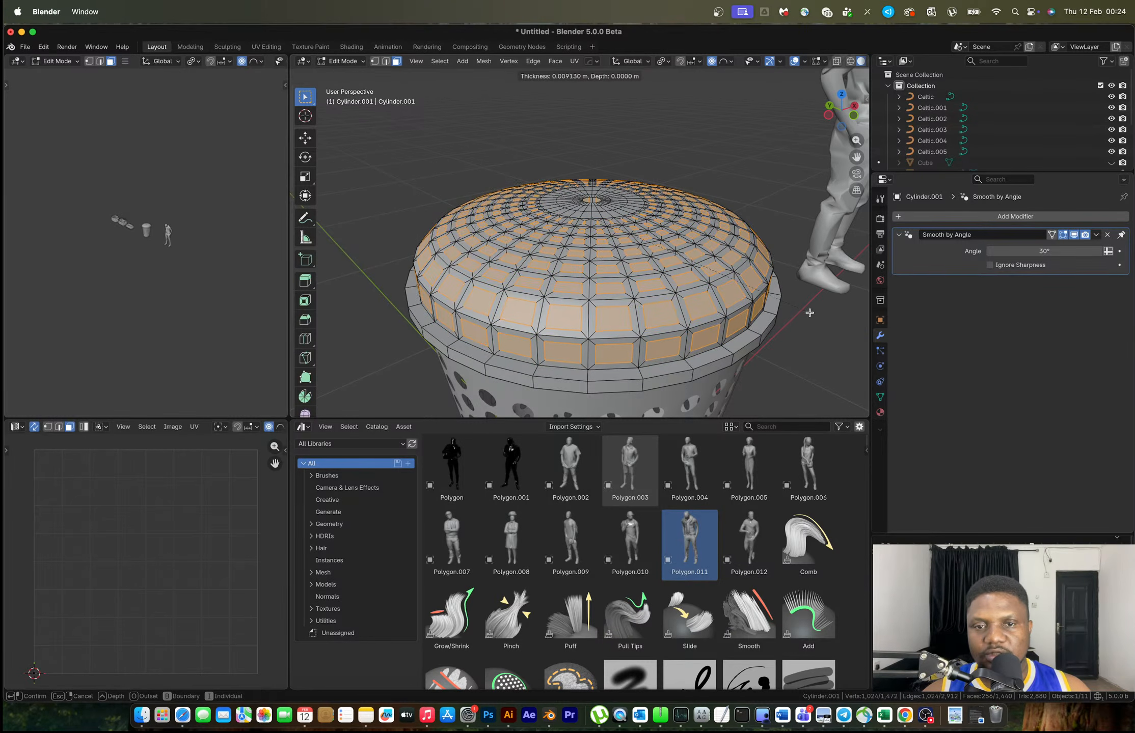
left_click(812, 316)
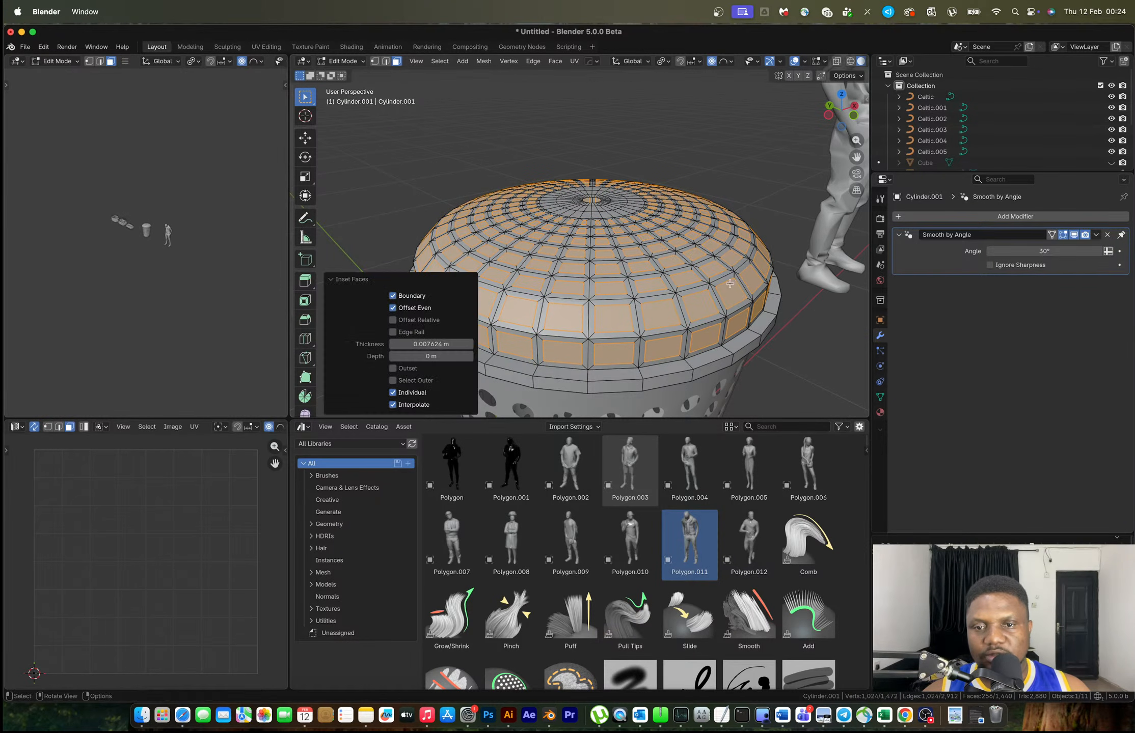
right_click(730, 289)
left_click(715, 310)
right_click(715, 307)
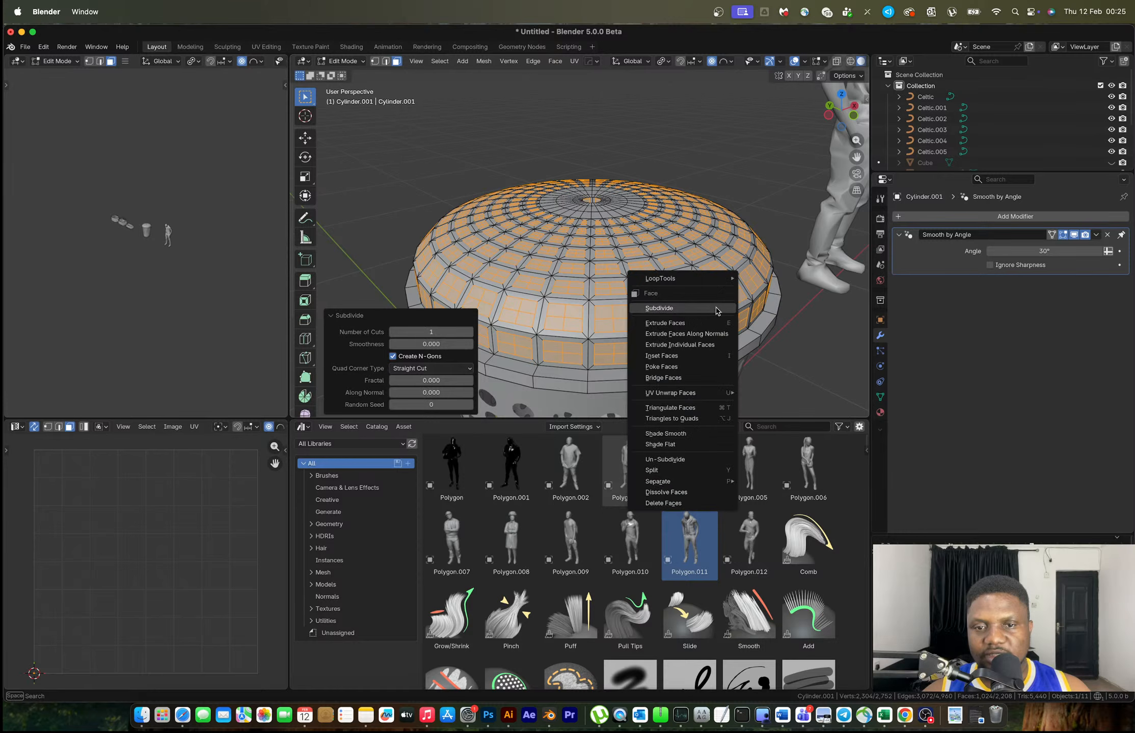
left_click(716, 308)
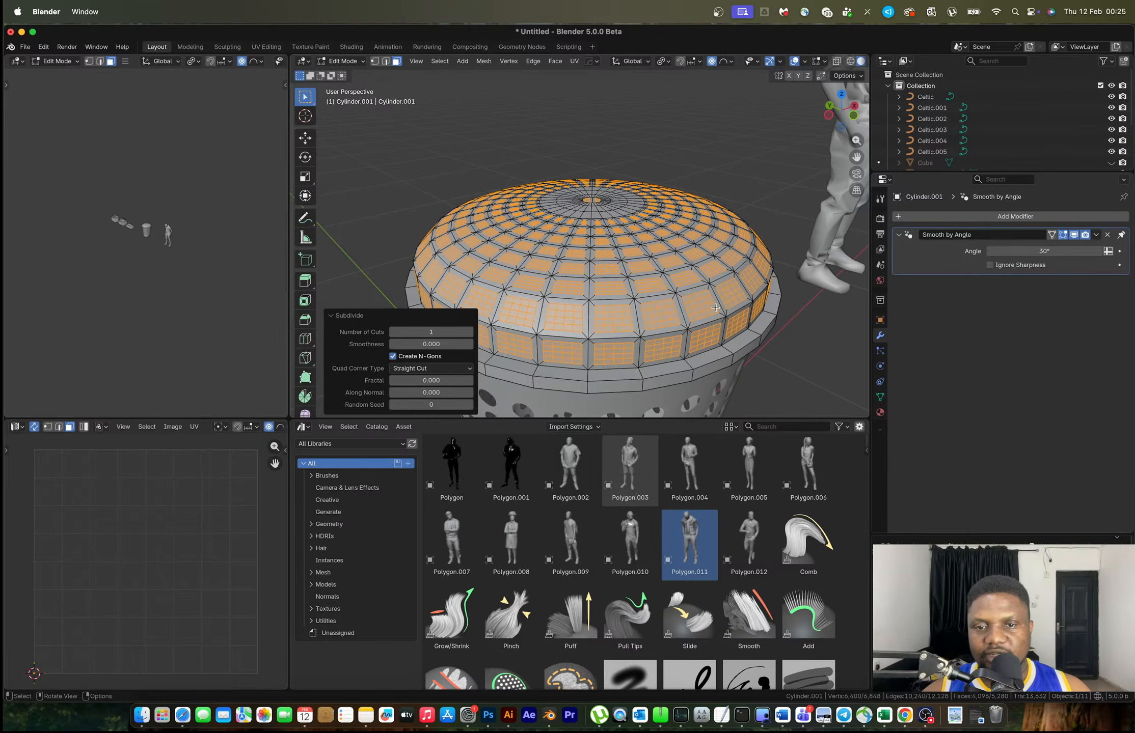
Round the faces with LoopTools Circle, shrink them, and delete them to punch holes
right_click(715, 307)
mouse_move(725, 280)
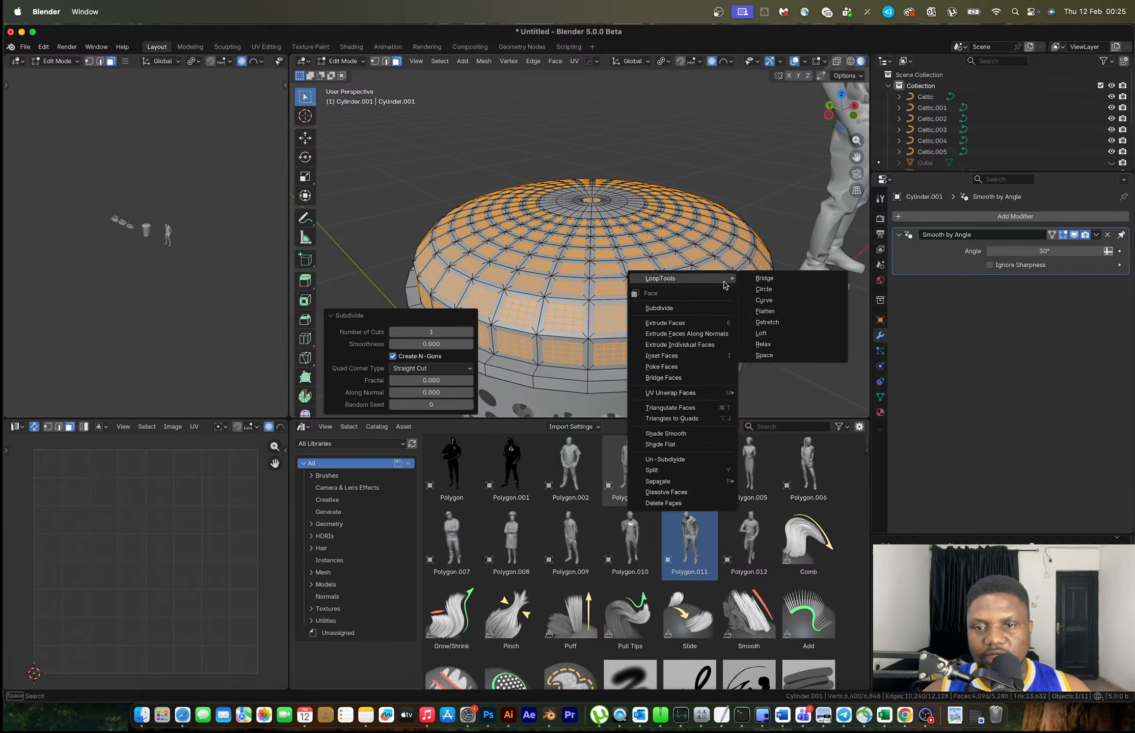
left_click(762, 290)
key("s")
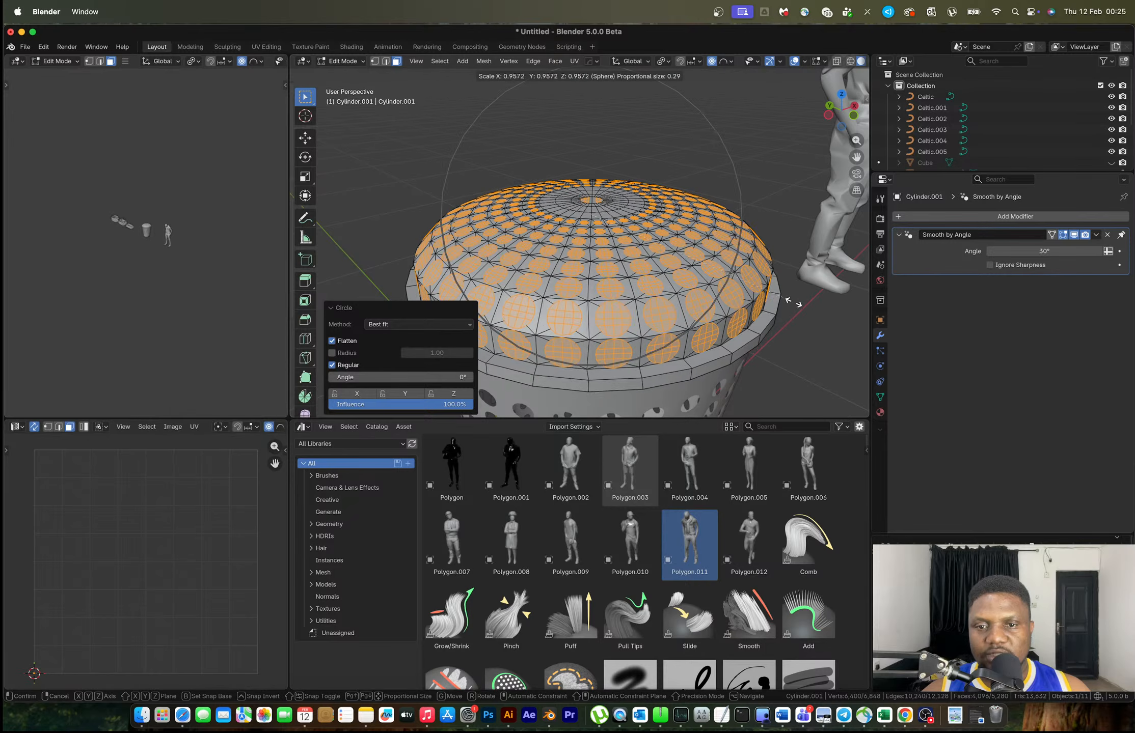
right_click(787, 303)
key("o")
key("s")
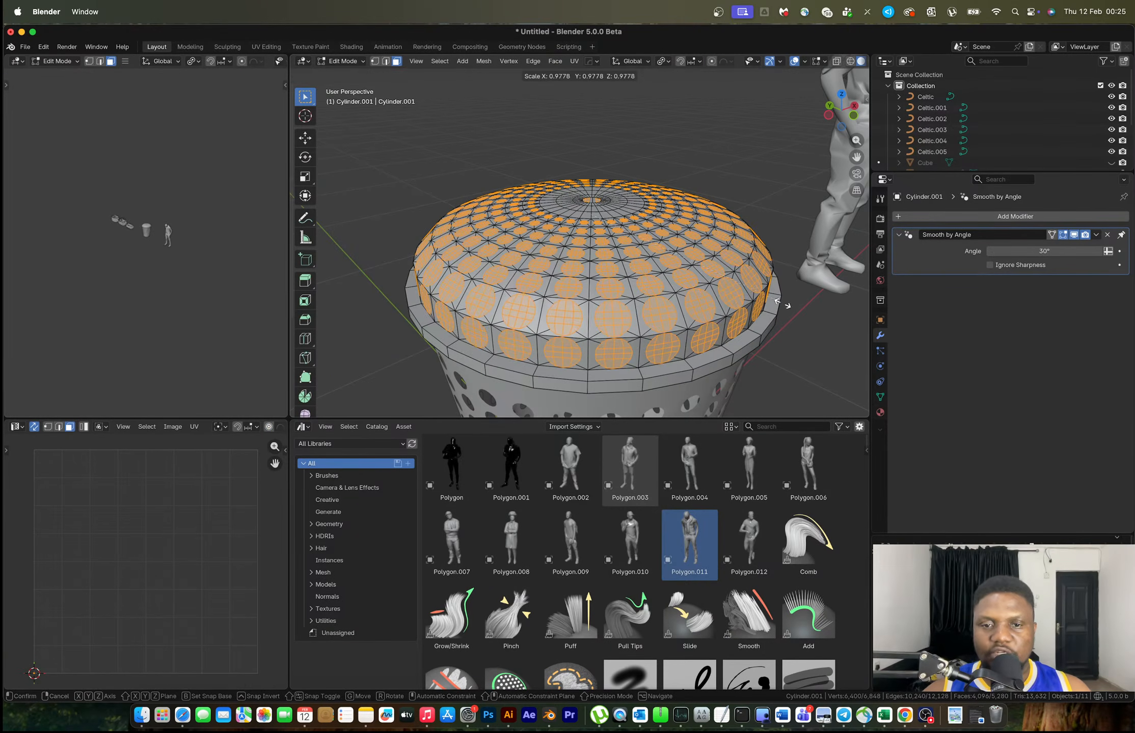
left_click(732, 301)
key("x")
left_click(675, 294)
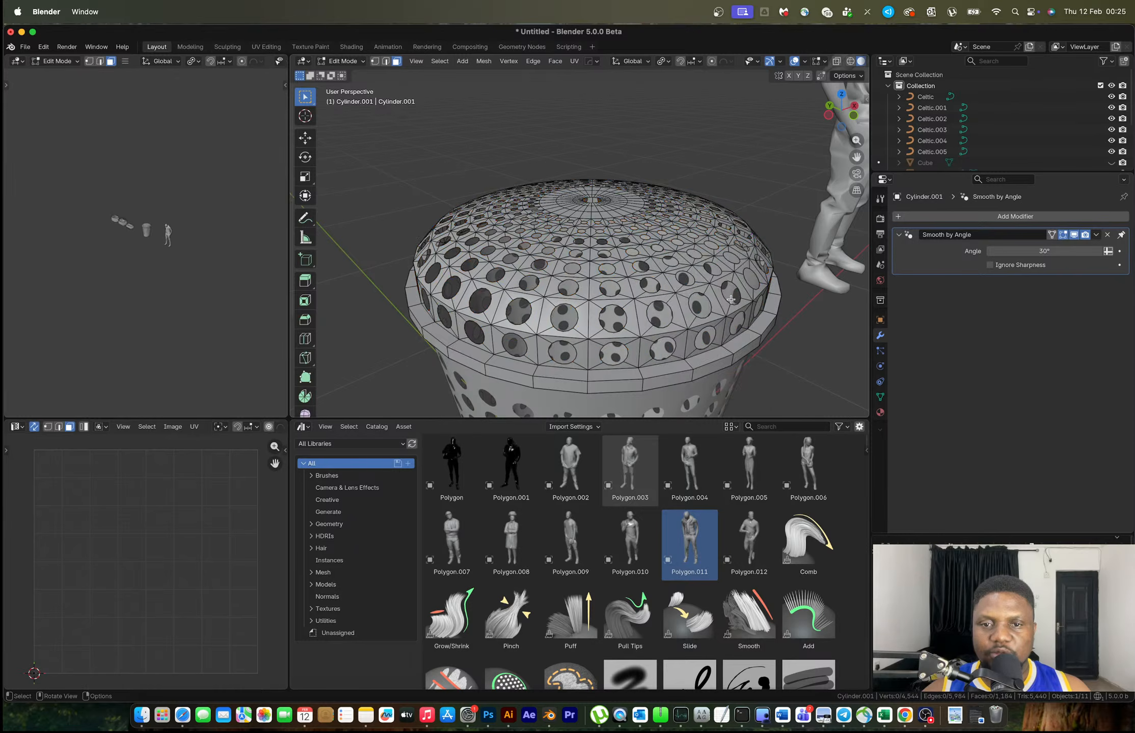
Inspect the perforated lid, then reselect it and enter Edit Mode
key("Tab")
middle_click_drag(675, 294, 606, 252)
scroll(685, 264, "down", 3)
left_click(633, 210)
scroll(606, 251, "up", 4)
left_click(733, 297)
key("Tab")
Enlarge the lid slightly and raise it 0.005169 m to sit over the basket
key("s")
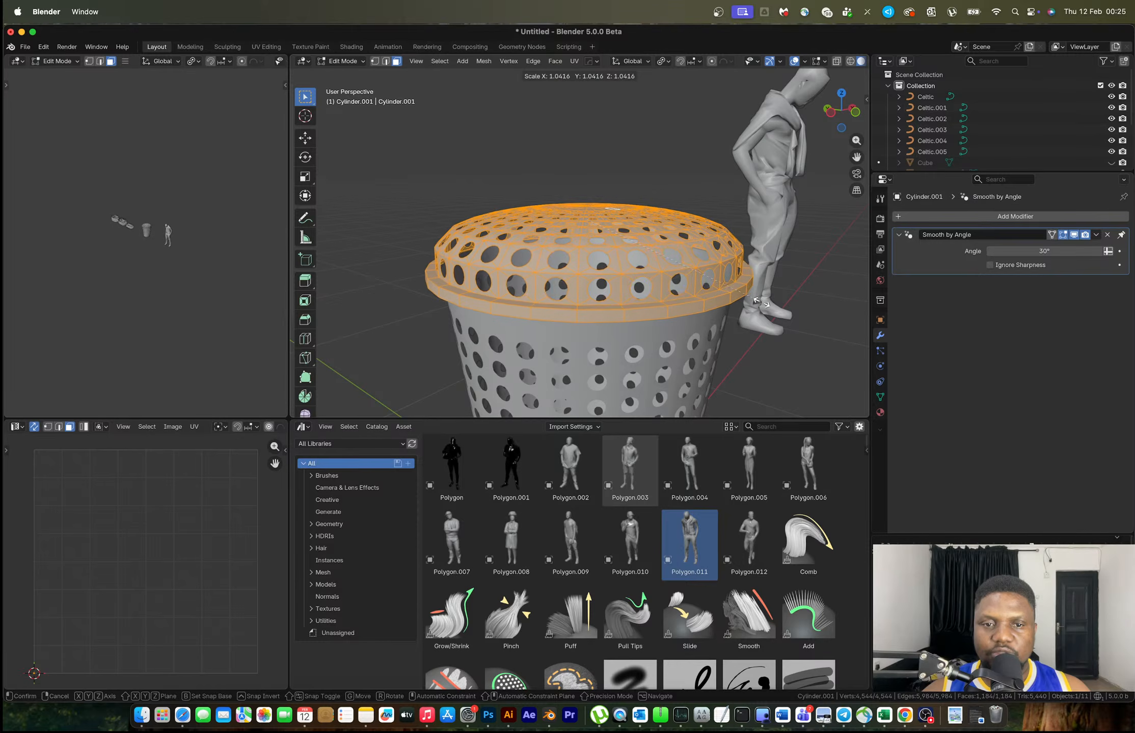
left_click(762, 302)
key("g")
key("z")
left_click(762, 305)
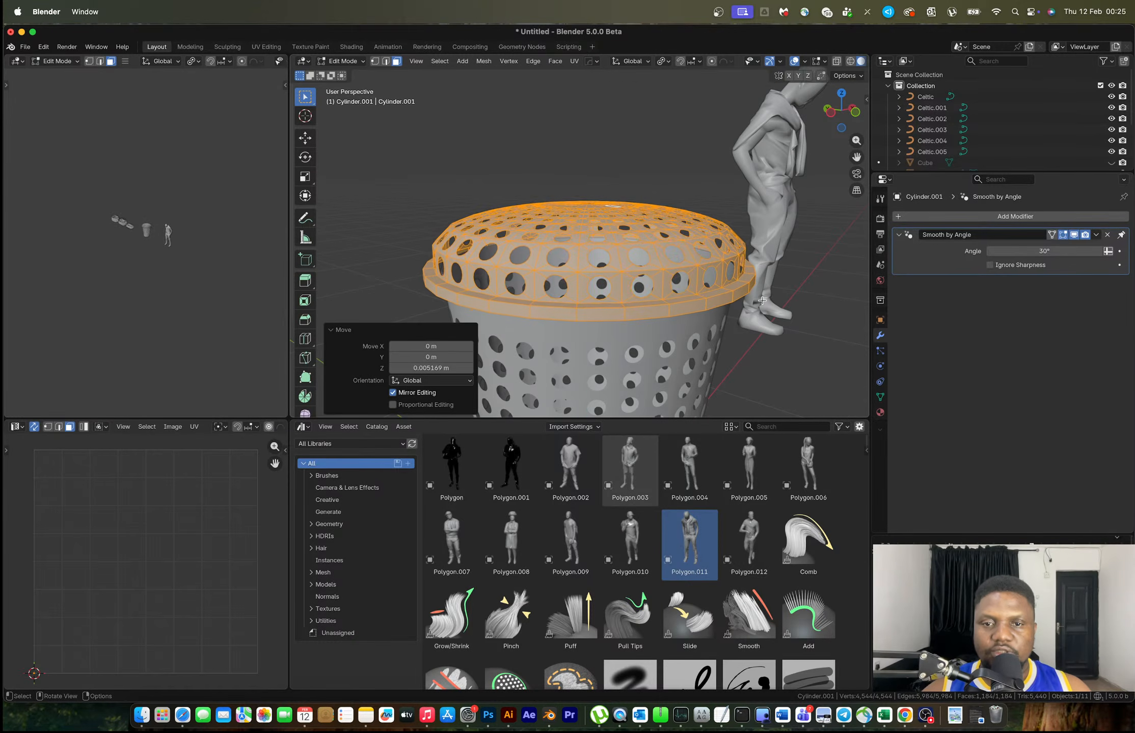
key("Tab")
scroll(760, 307, "down", 4)
middle_click_drag(700, 259, 597, 248)
left_click(609, 294)
Select the lid and inspect the edges around its holes in Edit Mode
scroll(596, 246, "up", 8)
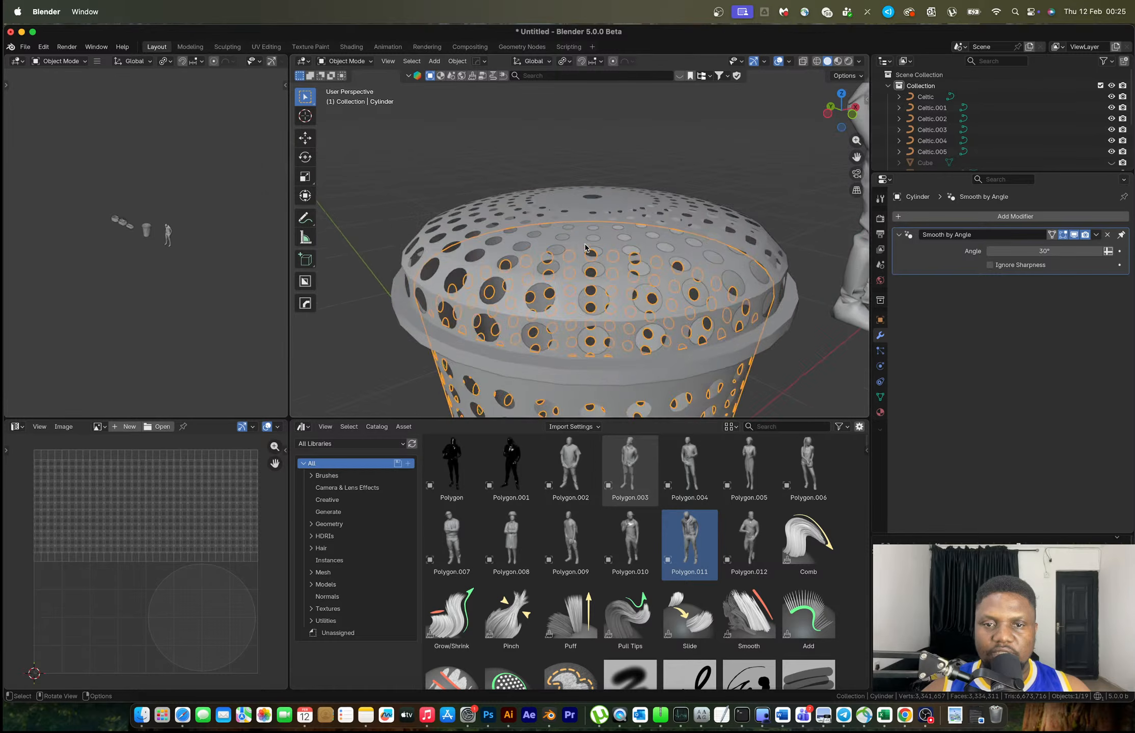
left_click(595, 242)
mouse_move(585, 279)
middle_mouse_down()
mouse_move(599, 242)
mouse_move(572, 256)
mouse_move(569, 277)
middle_mouse_up()
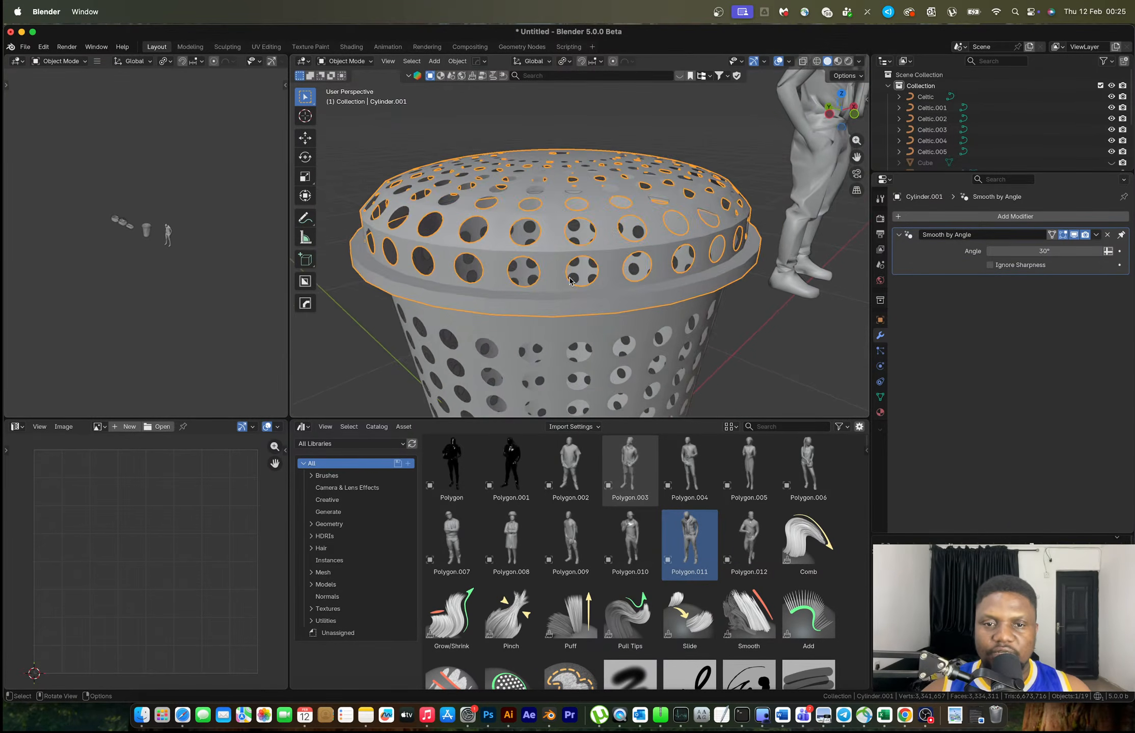
key("Tab")
left_click(582, 274, "alt")
left_click(582, 277)
key("y")
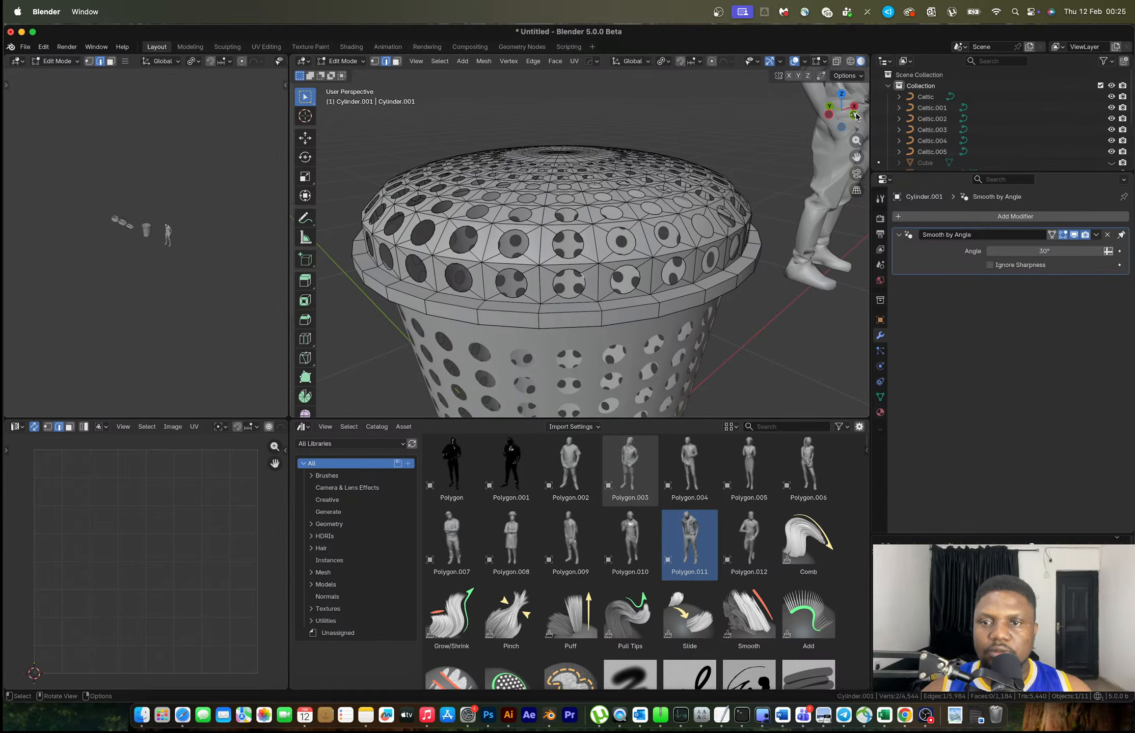
middle_click_drag(704, 264, 716, 320)
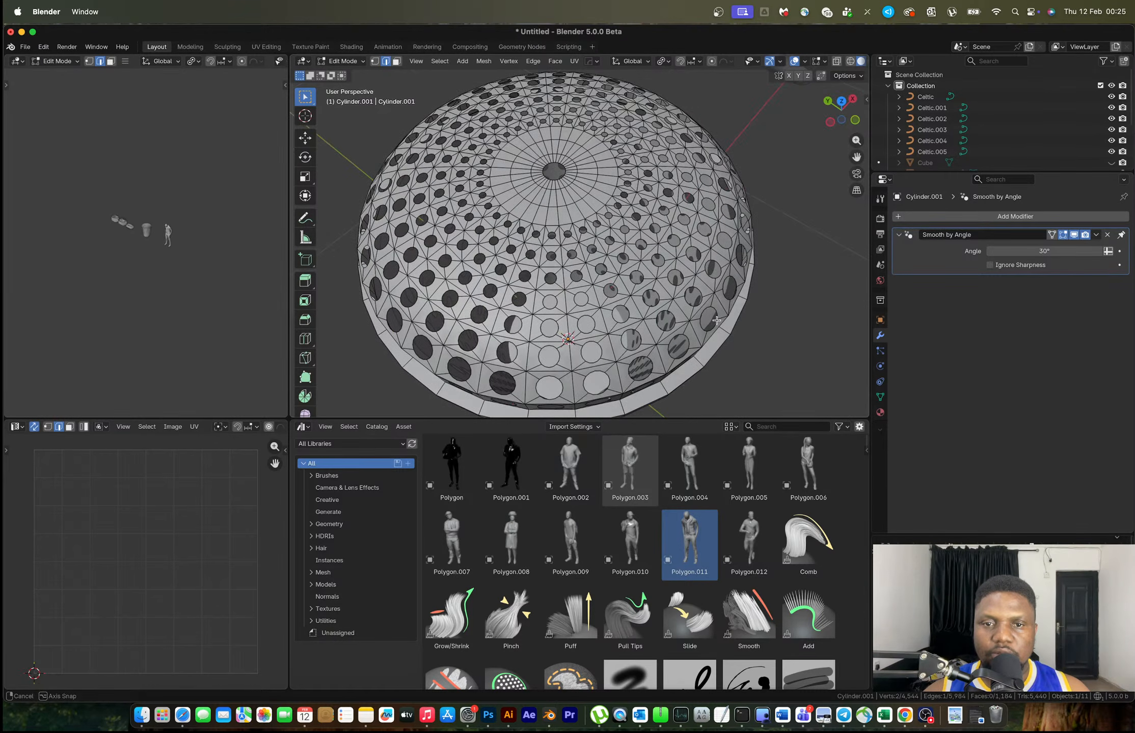
key("Tab")
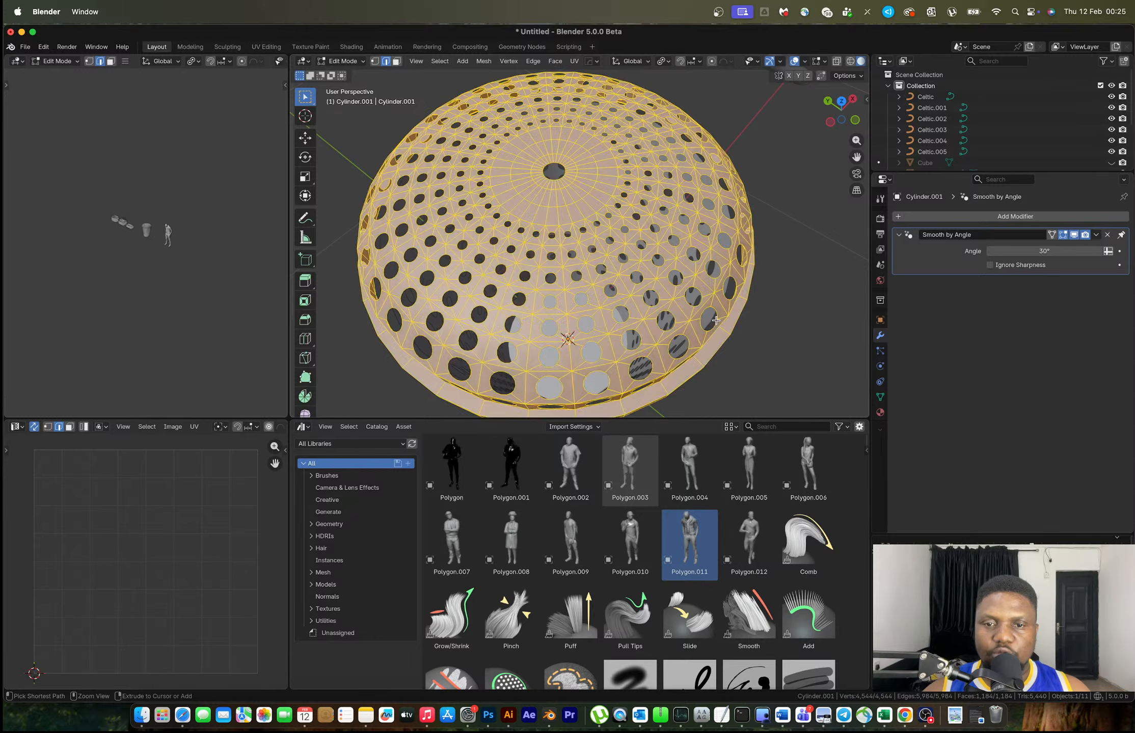
Reselect the lid and undo the hole deletion and circling back to plain quad rings
key("alt+a")
left_click(716, 320)
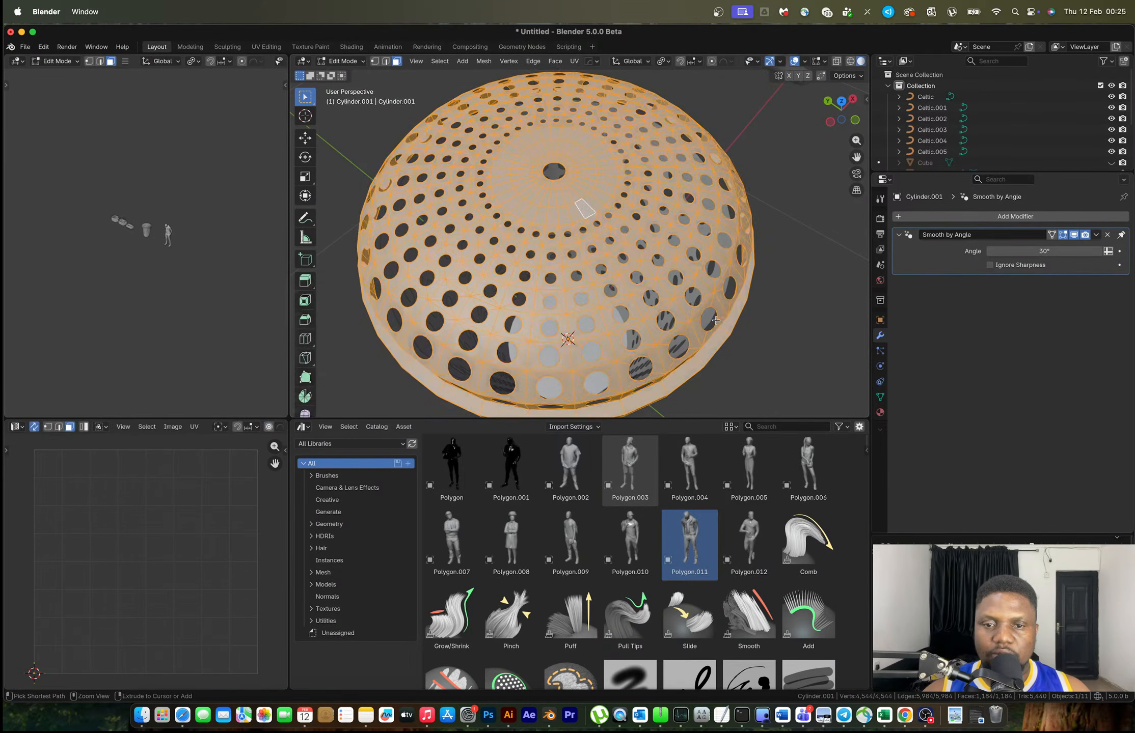
key("Tab")
key("alt+a")
key("a")
key("alt+a")
key("a")
key("alt+a")
key("ctrl+z")
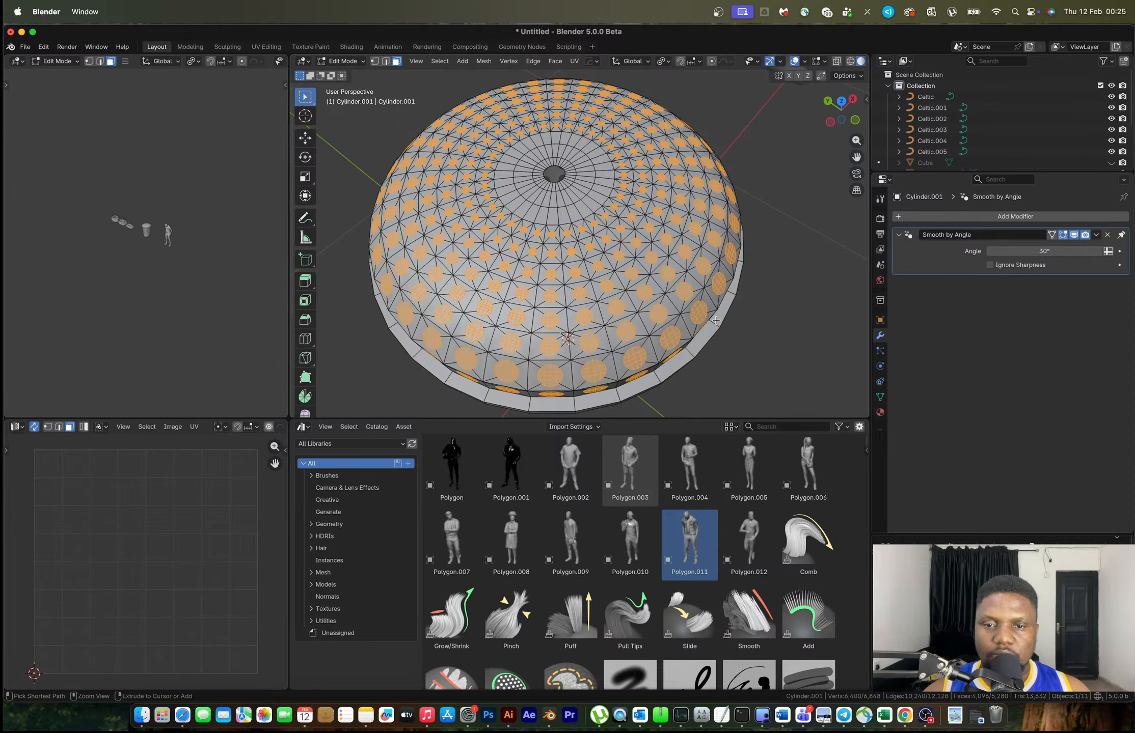
key("ctrl+z")
key("ctrl+z")
key("ctrl+z")
key("ctrl+z")
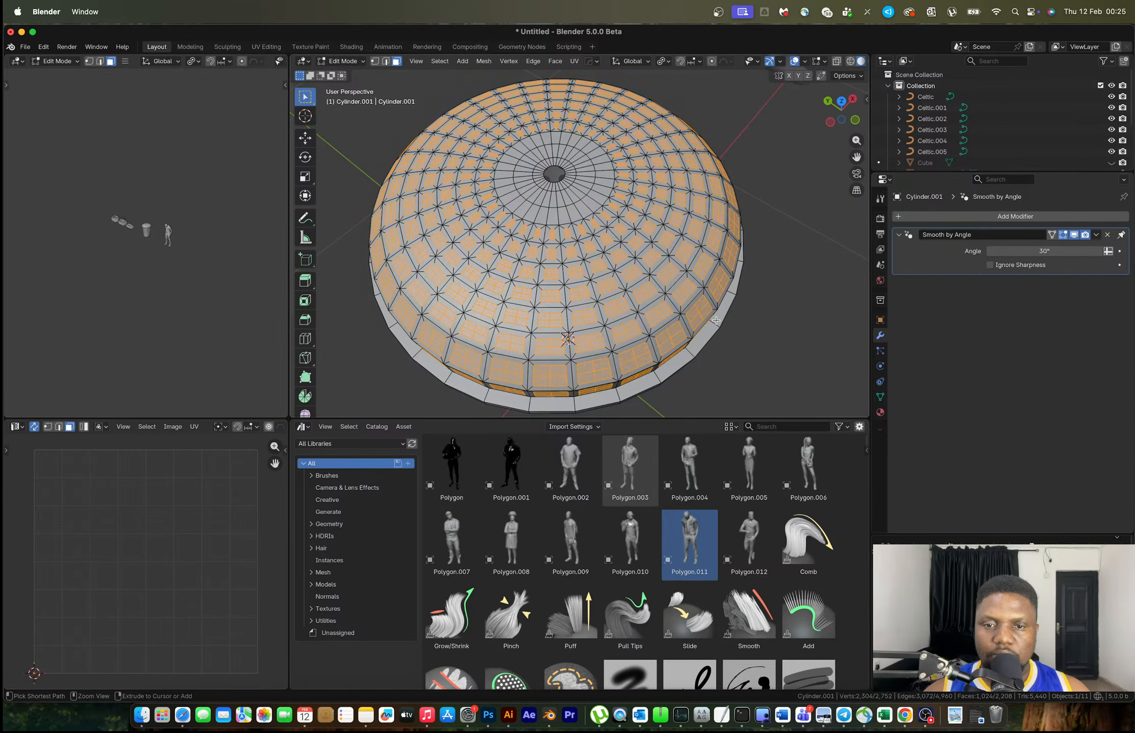
middle_click_drag(702, 303, 611, 285)
Select the lid's vertical side band plus the three face rings above it and inset them individually
key("2")
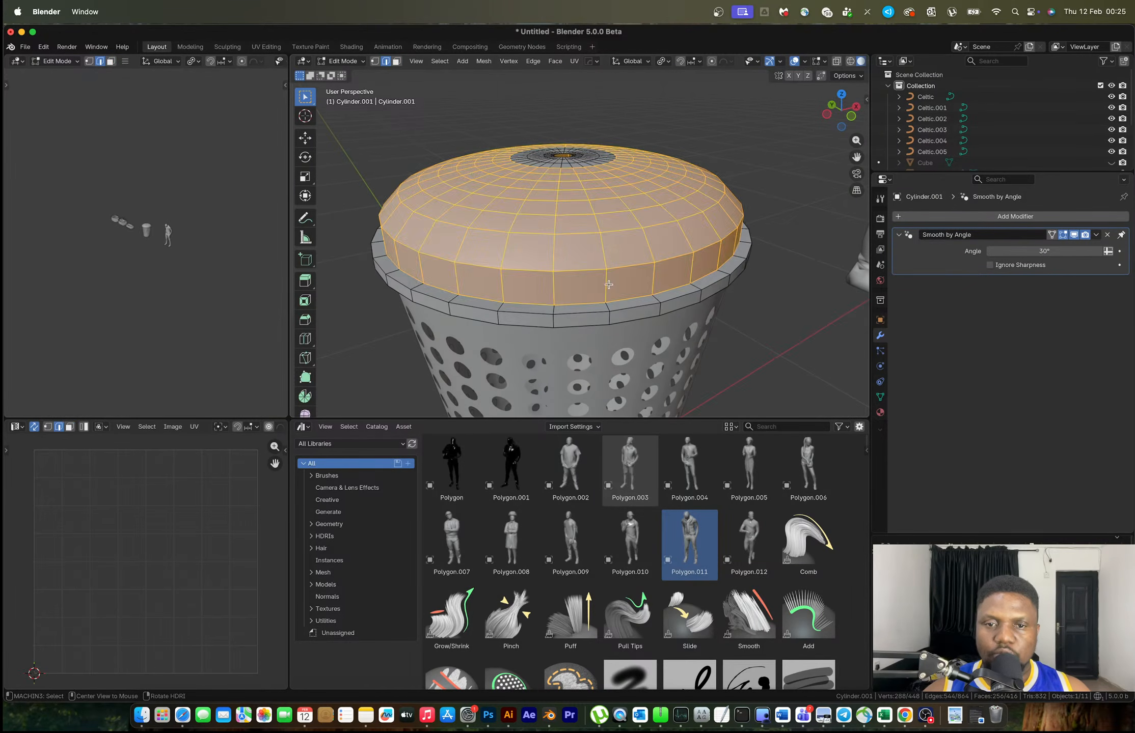
left_click(607, 286, "alt")
key("3")
left_click(609, 253, "alt")
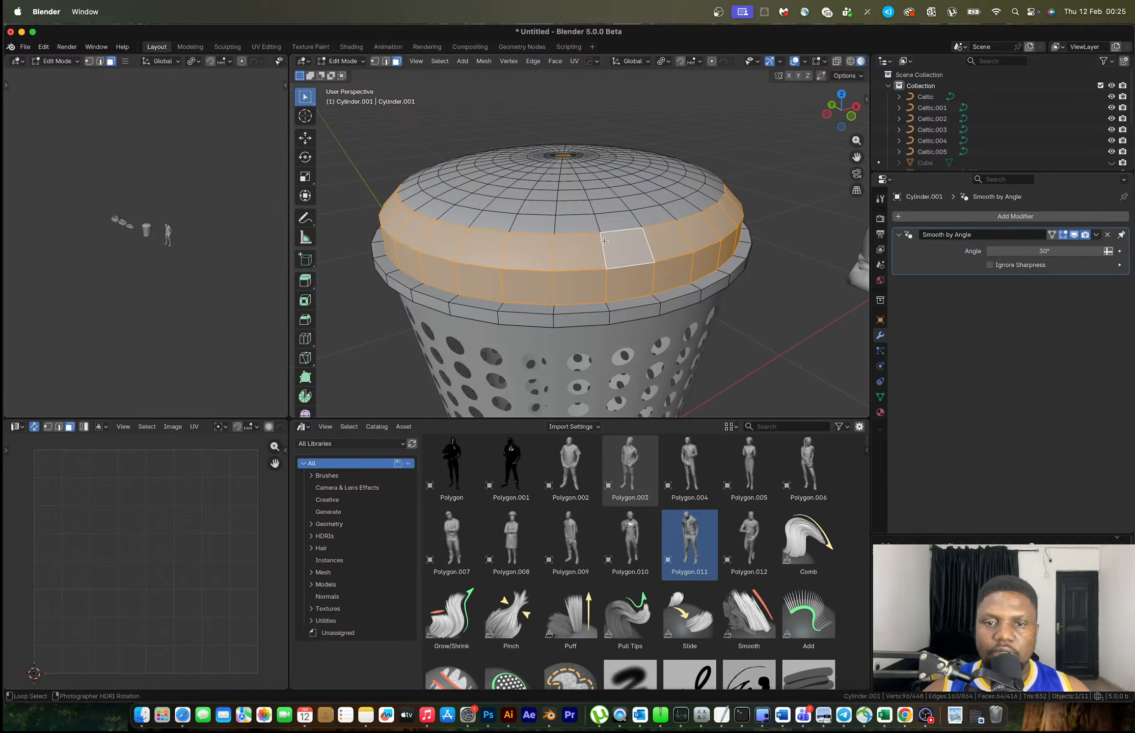
left_click(603, 233, "alt")
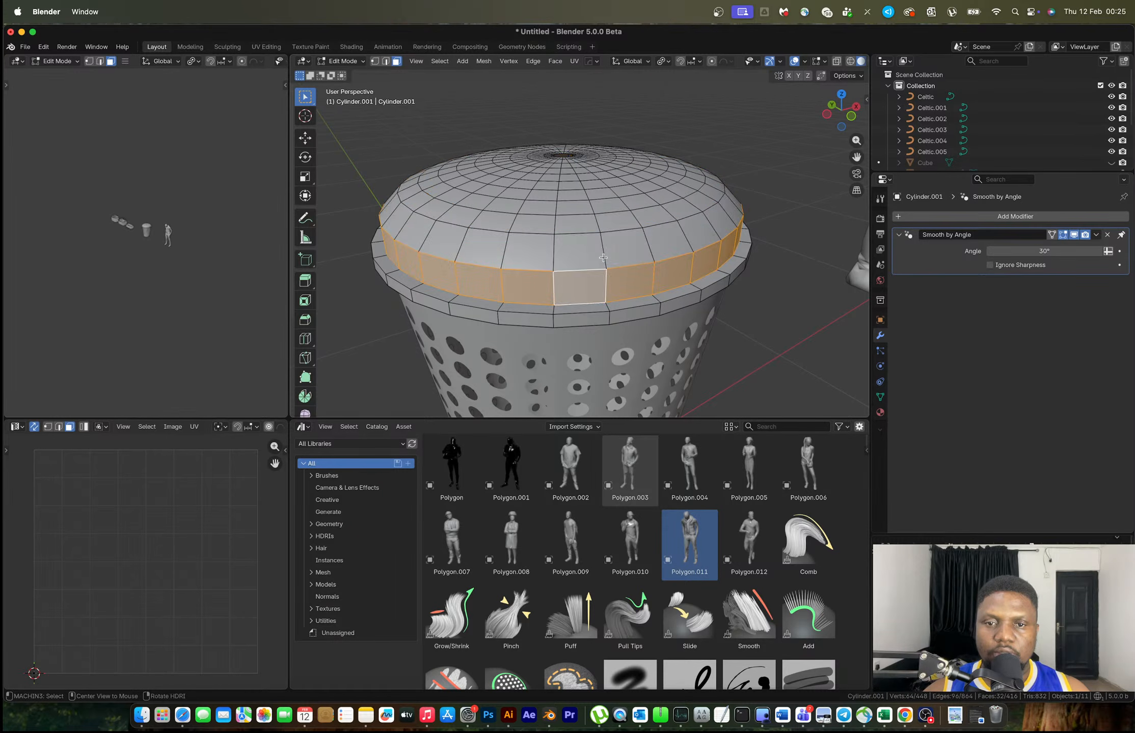
left_click(606, 280, "alt")
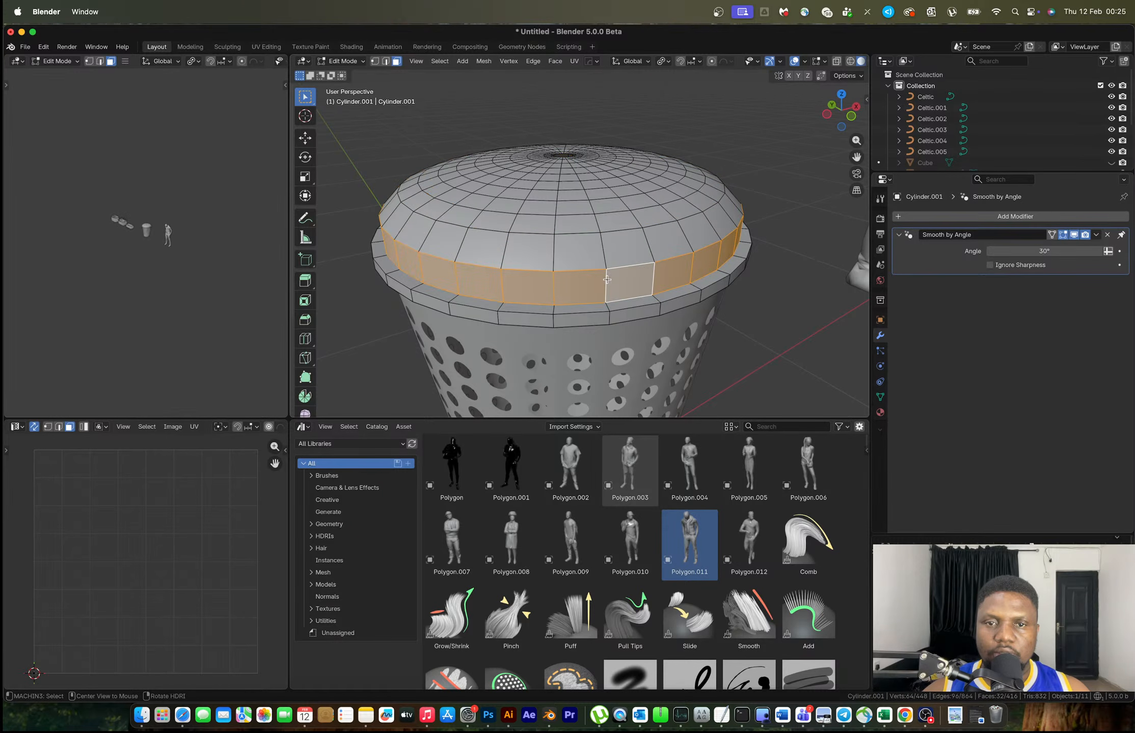
left_click(606, 254, "alt+shift")
left_click(592, 225, "alt+shift")
left_click(592, 212, "alt+shift")
middle_click_drag(593, 211, 818, 329)
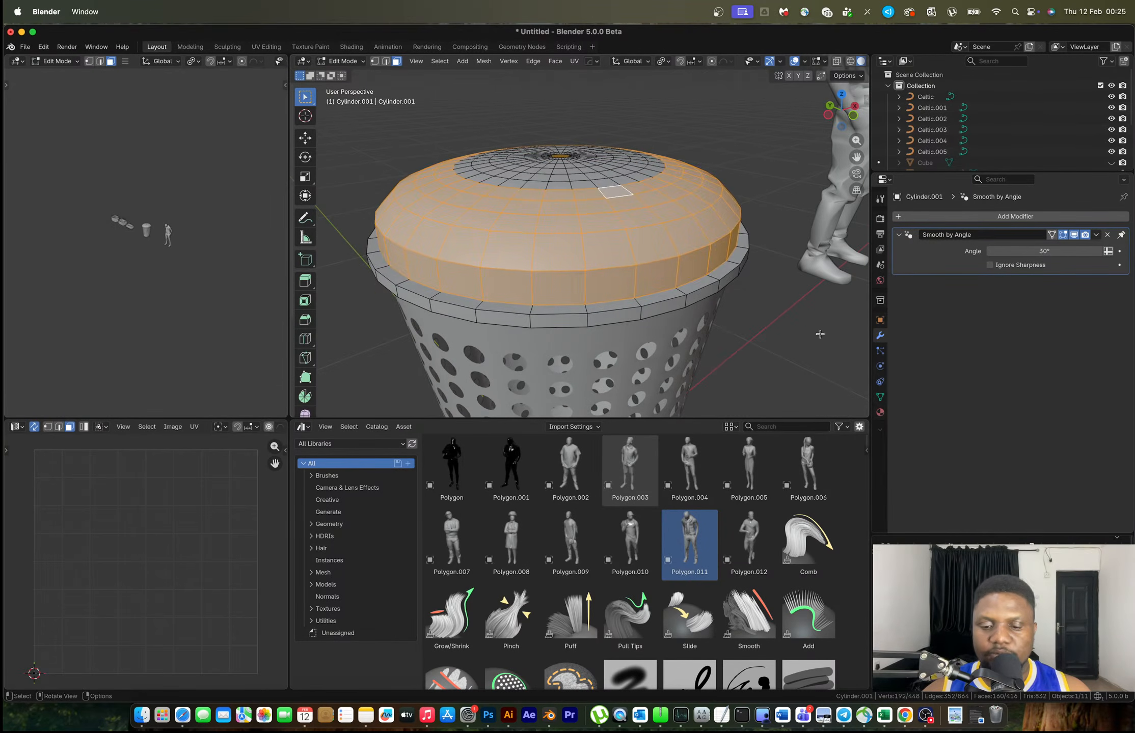
key("i")
key("i")
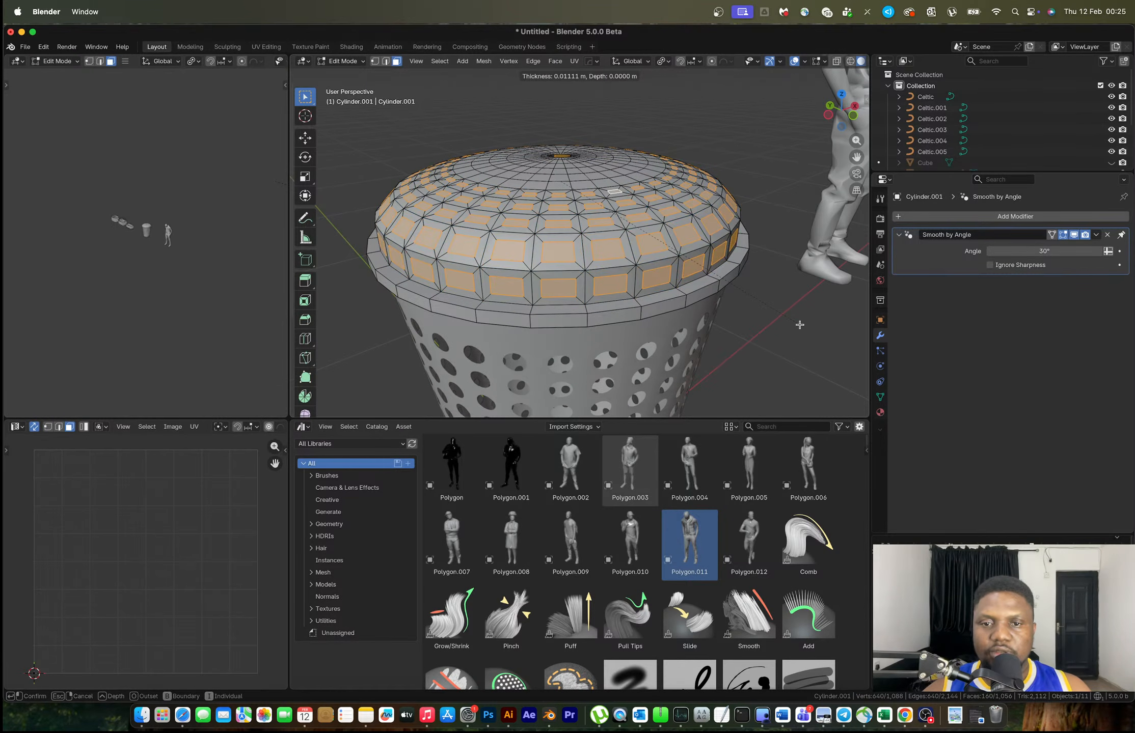
Confirm the inset, try subdividing the inset faces twice, then undo the subdivision
left_click(798, 325)
key("ctrl+f")
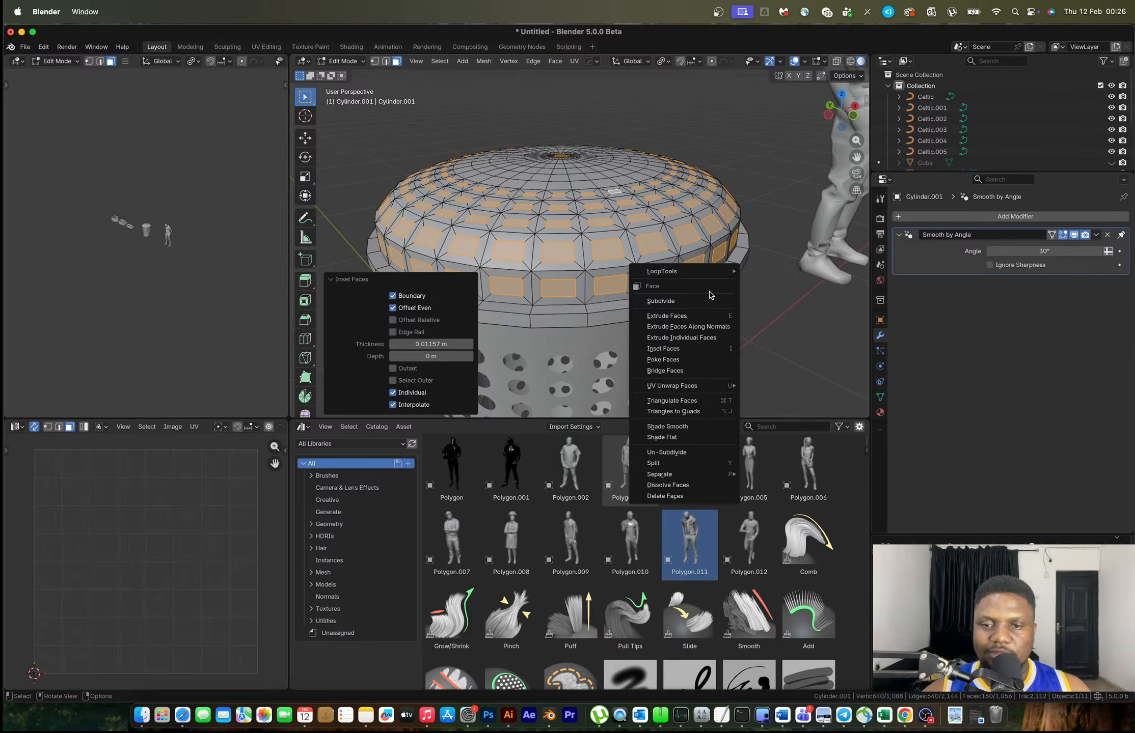
mouse_move(701, 274)
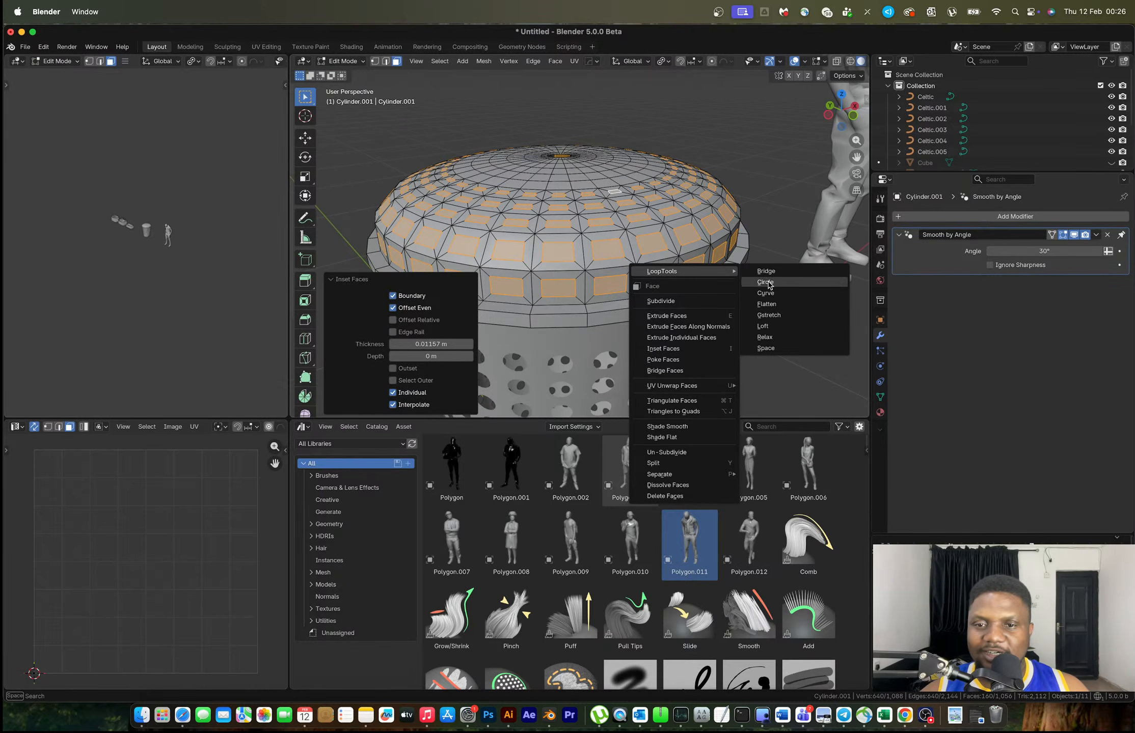
key("Escape")
key("ctrl+f")
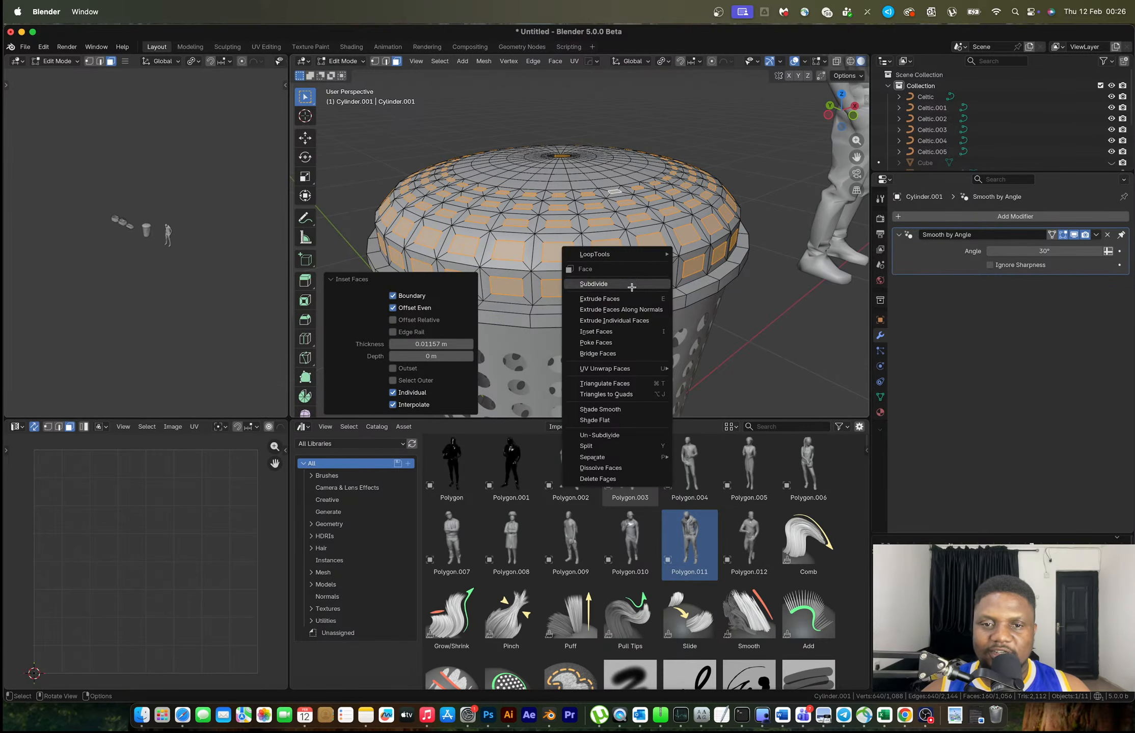
left_click(636, 279)
key("ctrl+f")
left_click(647, 257)
middle_click_drag(648, 256, 660, 297)
key("super+z")
Round the inset faces with LoopTools Circle and scale them to 0.709, comparing with the reference image
key("ctrl+f")
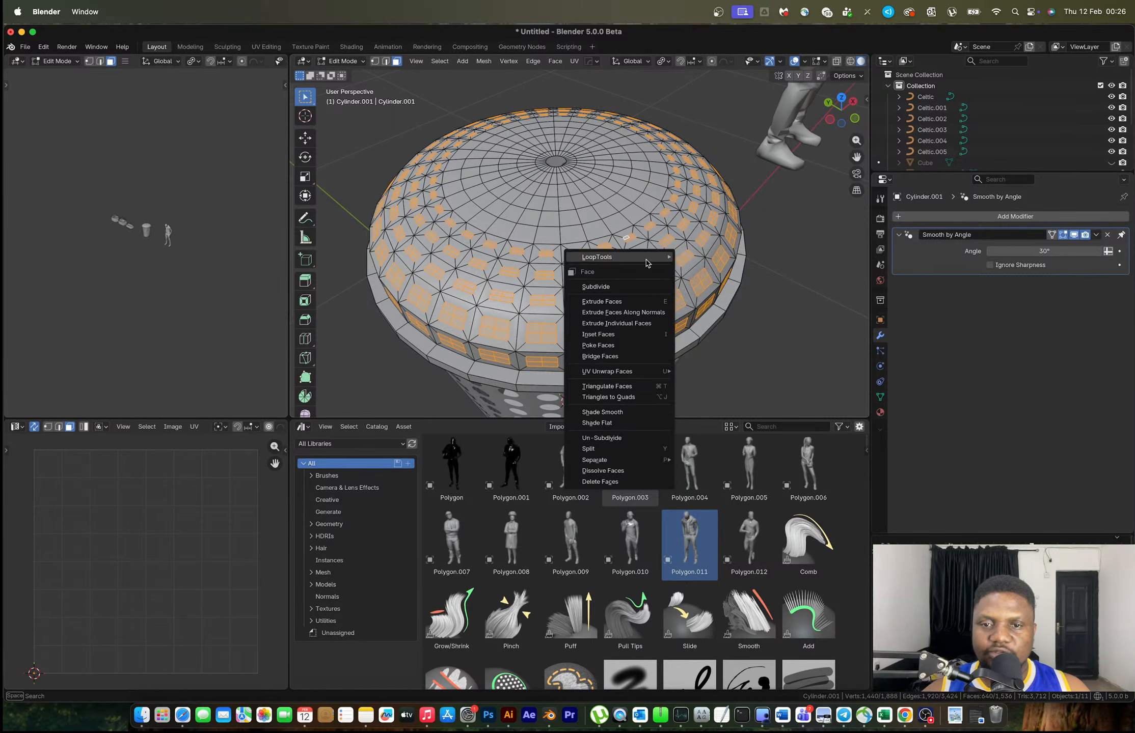
mouse_move(649, 259)
left_click(698, 268)
middle_click_drag(698, 267, 718, 280)
key("s")
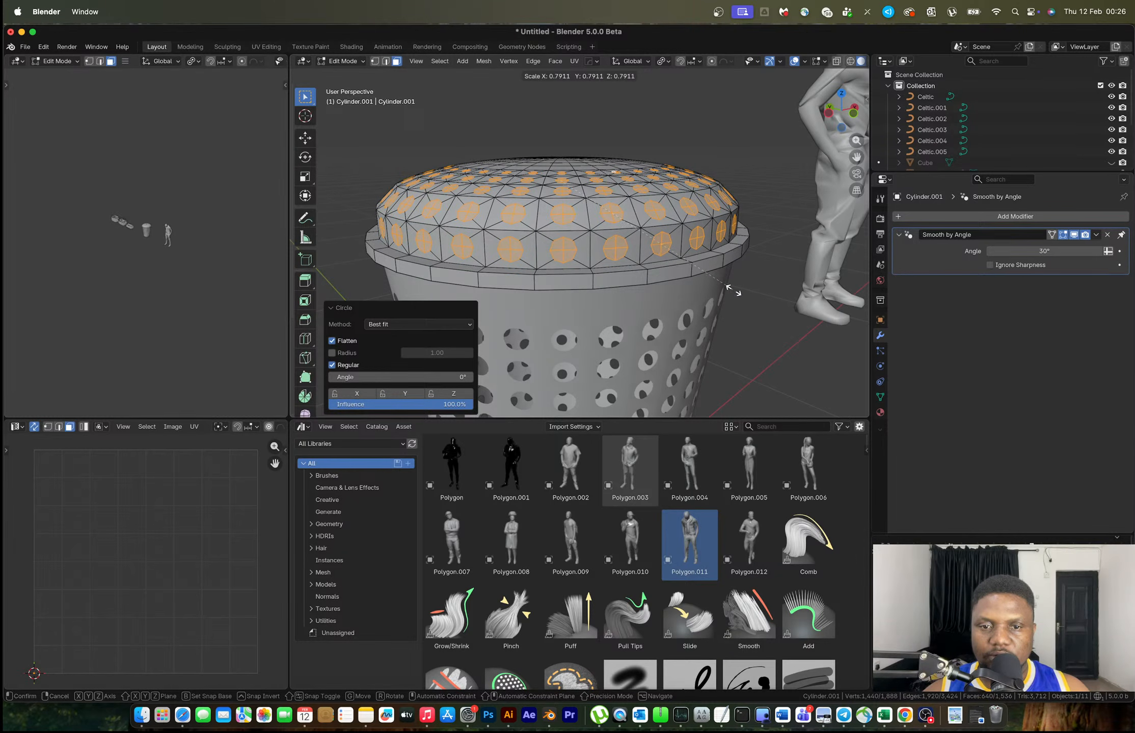
left_click(711, 285)
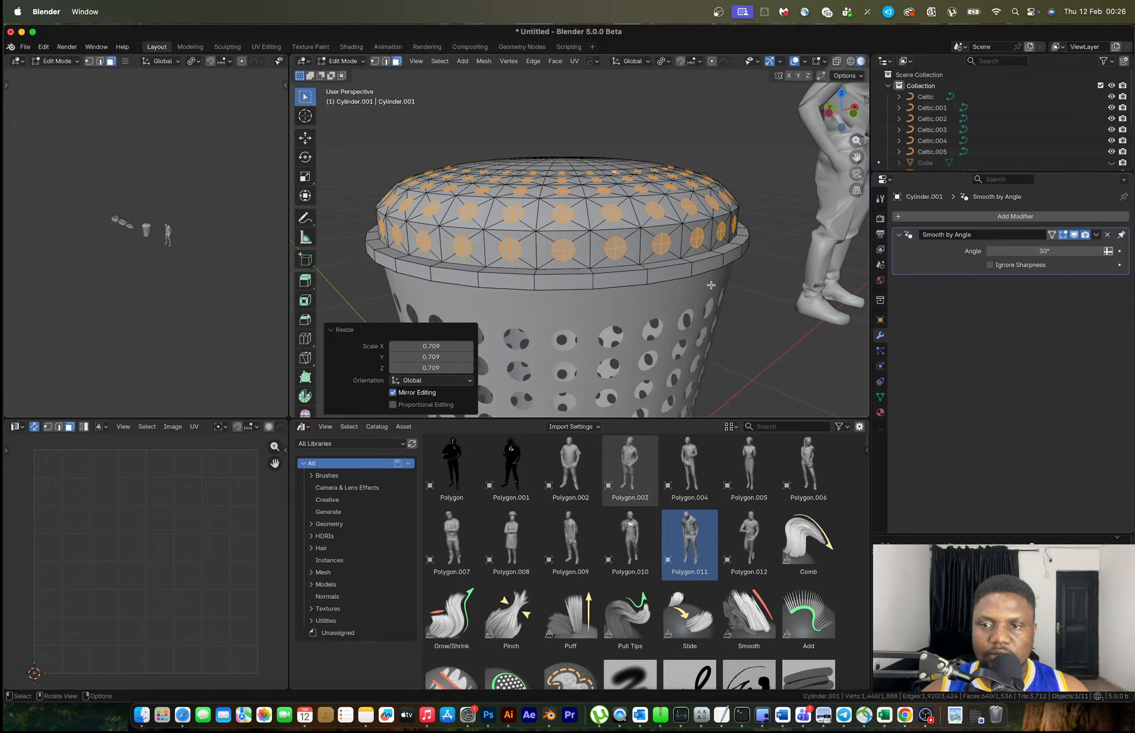
key("ctrl+Right")
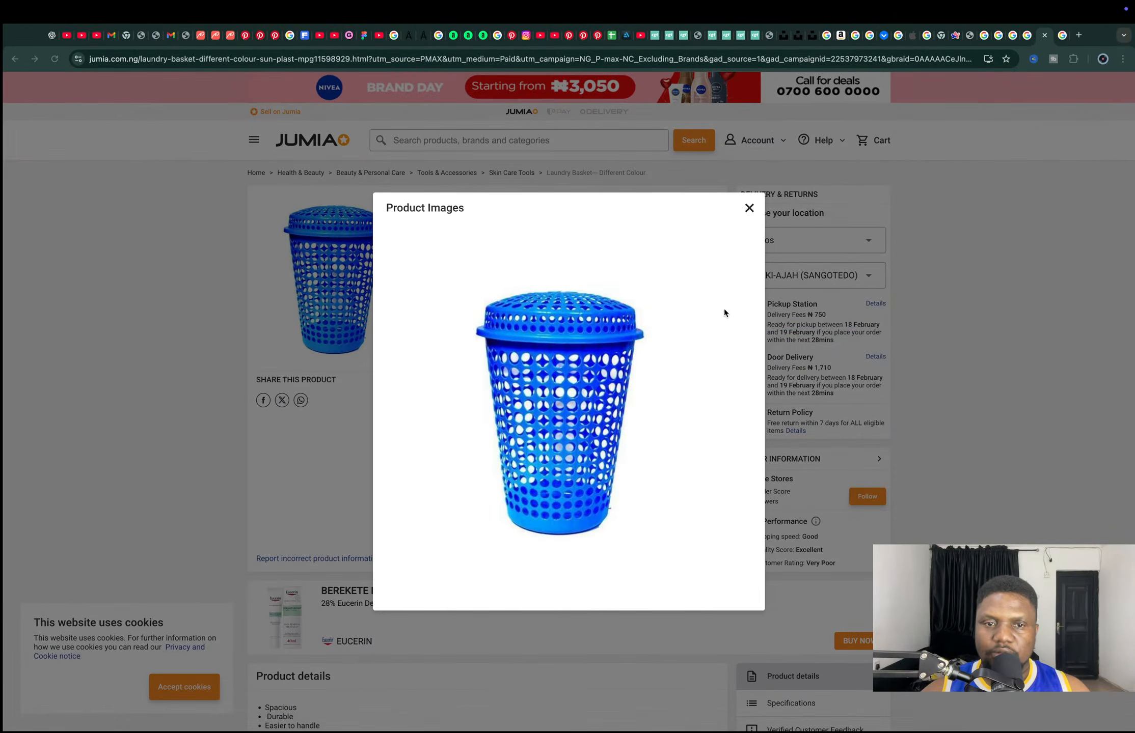
key("ctrl+Left")
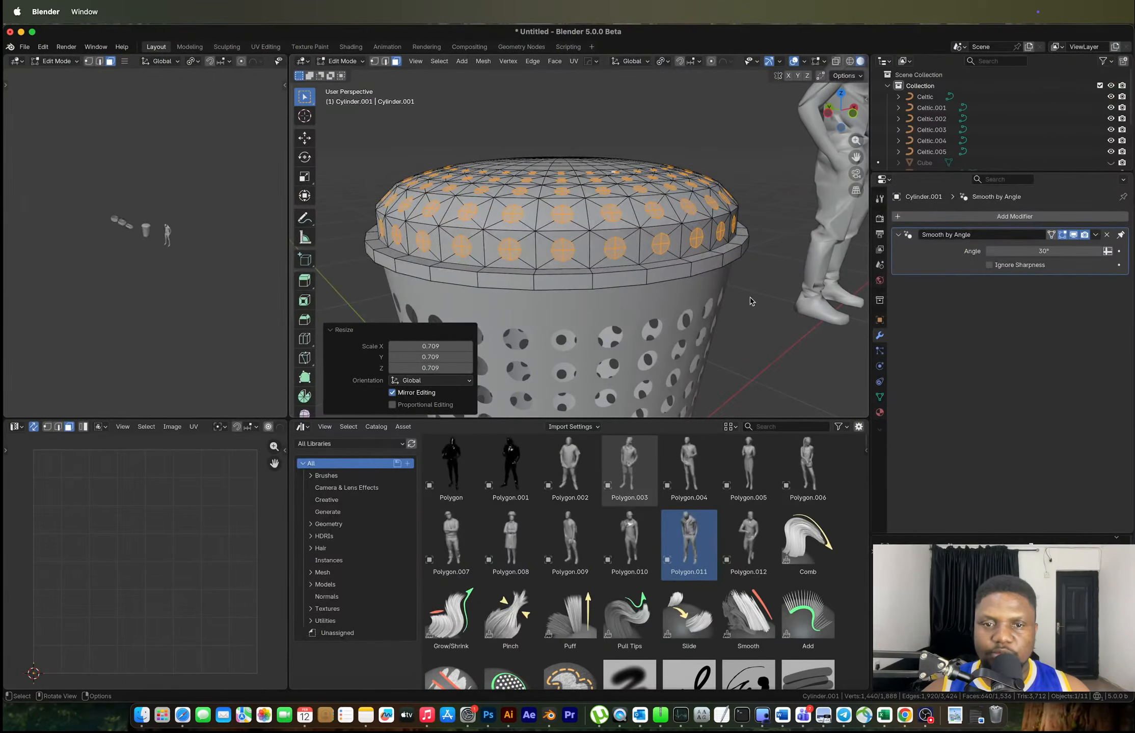
Rescale the round dome faces to 0.868 and bring up the Delete menu for them
key("s")
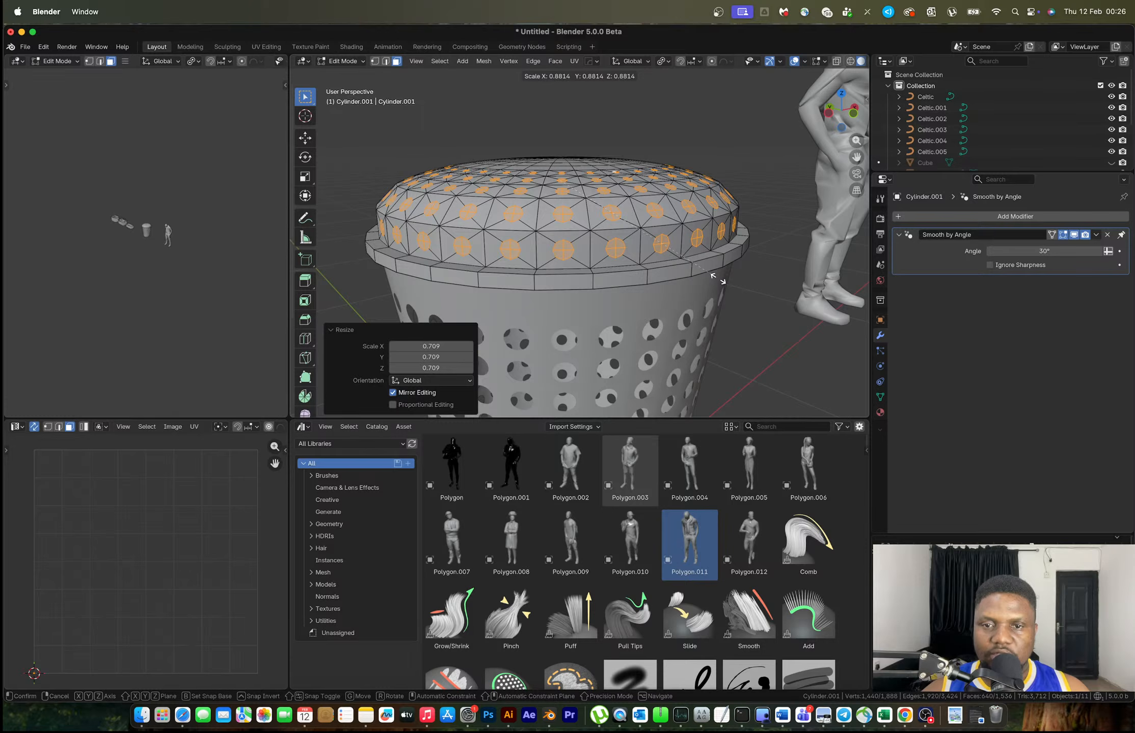
left_click(716, 277)
key("x")
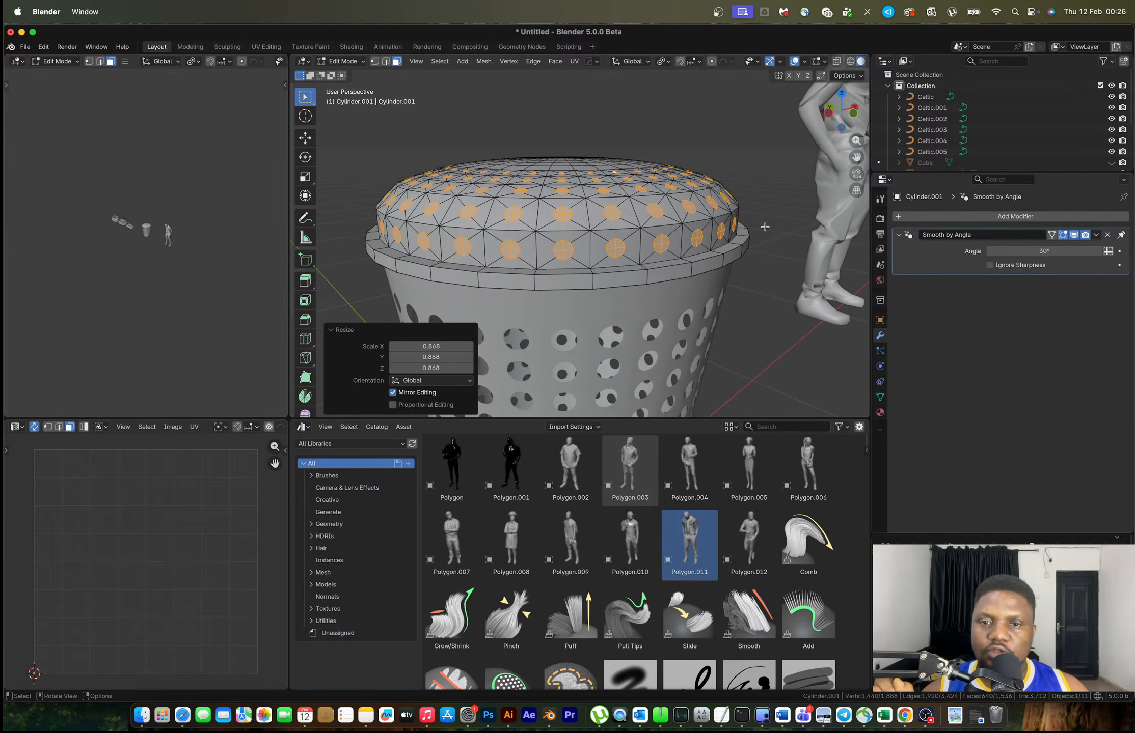
middle_click_drag(585, 253, 589, 268)
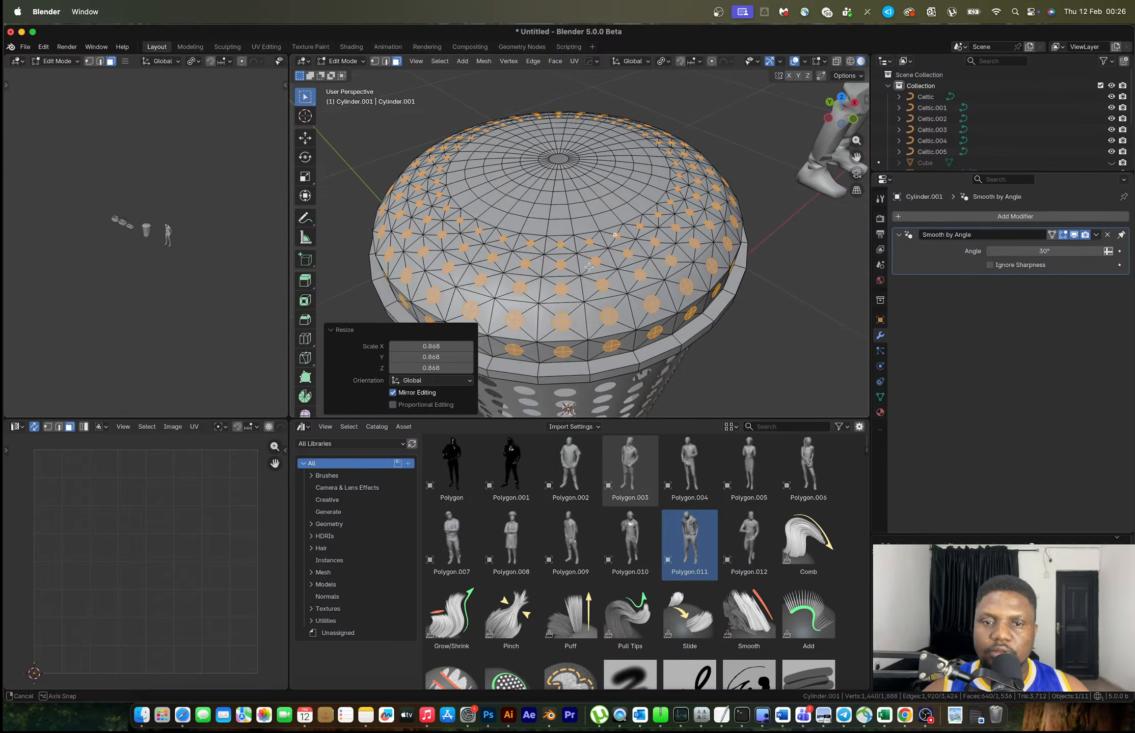
key("x")
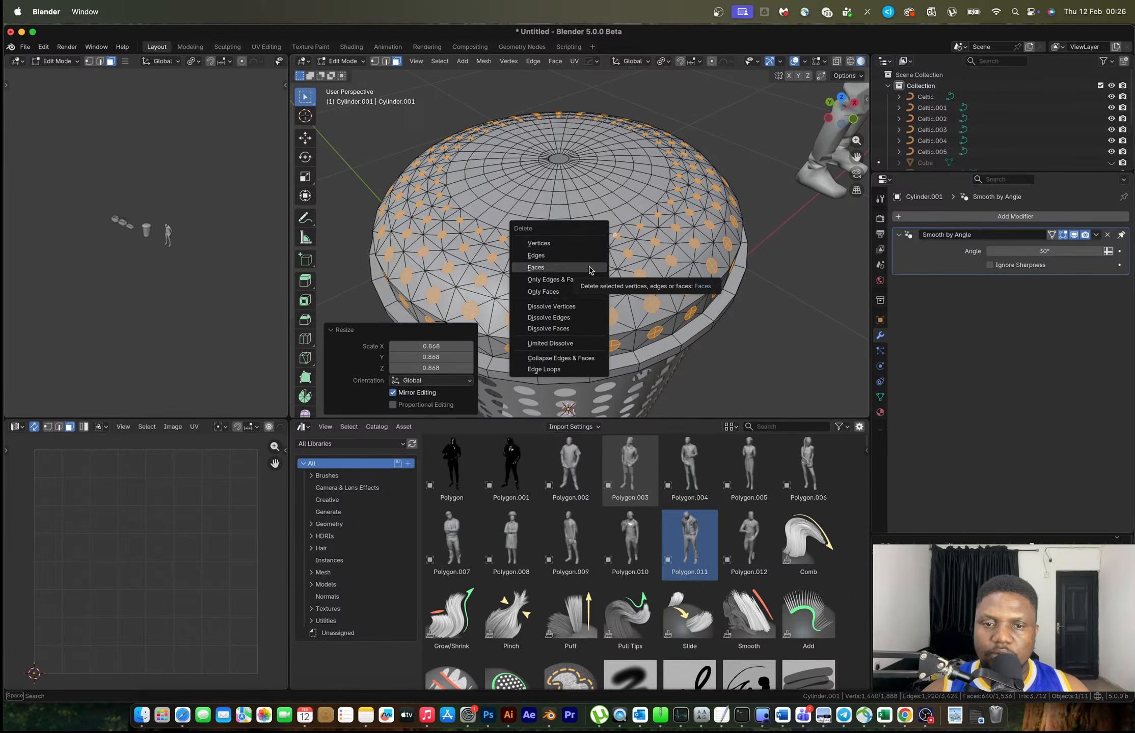
Delete the round faces to open holes in the dome, then select one hole's boundary loop
left_click(588, 268)
middle_click_drag(591, 269, 647, 263)
scroll(649, 270, "up", 5)
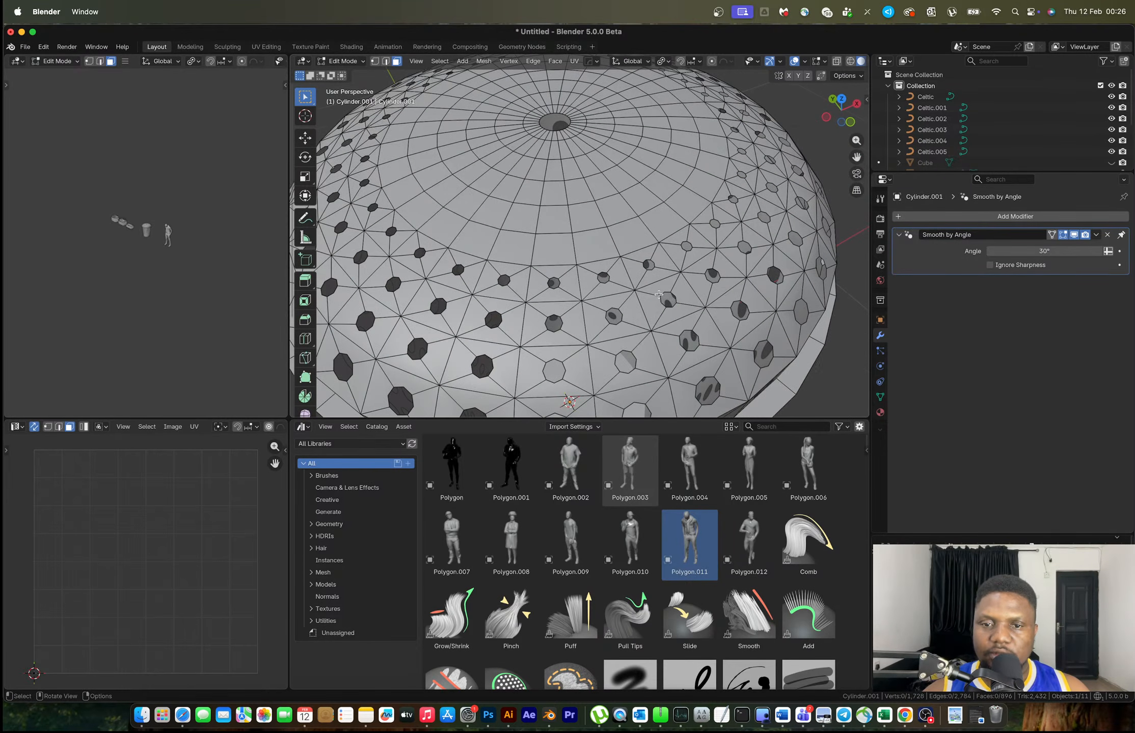
key("2")
left_click(696, 336)
key("y")
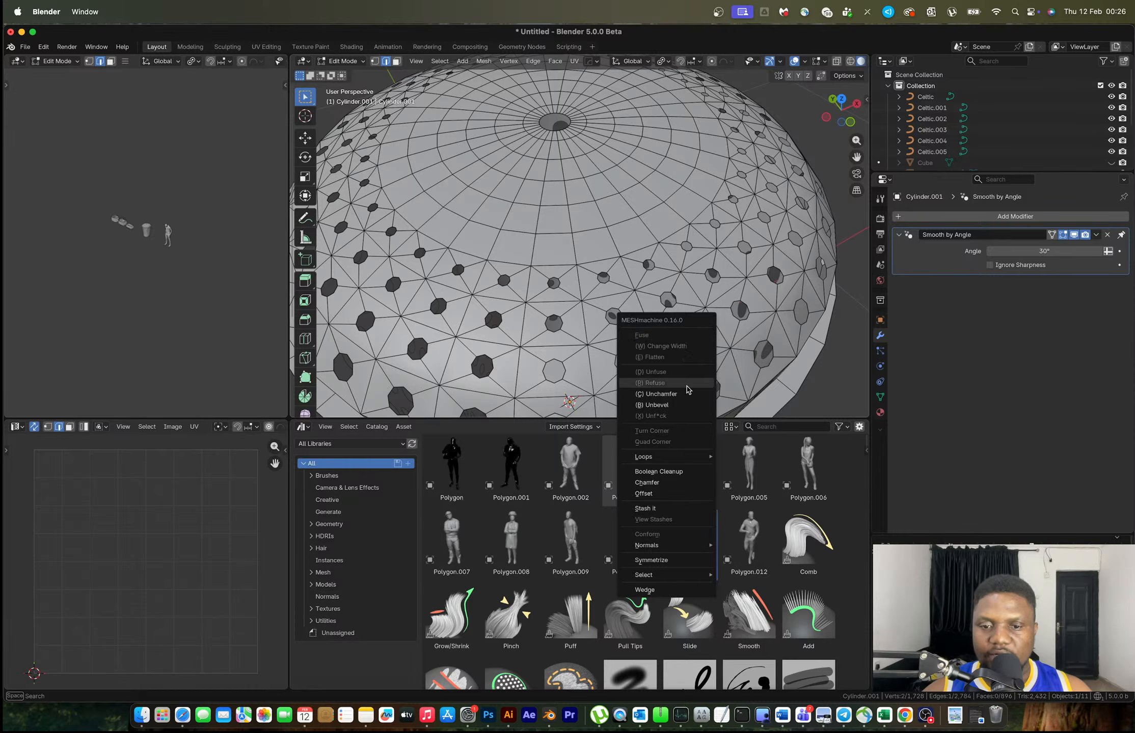
key("Escape")
left_click(687, 332, "alt")
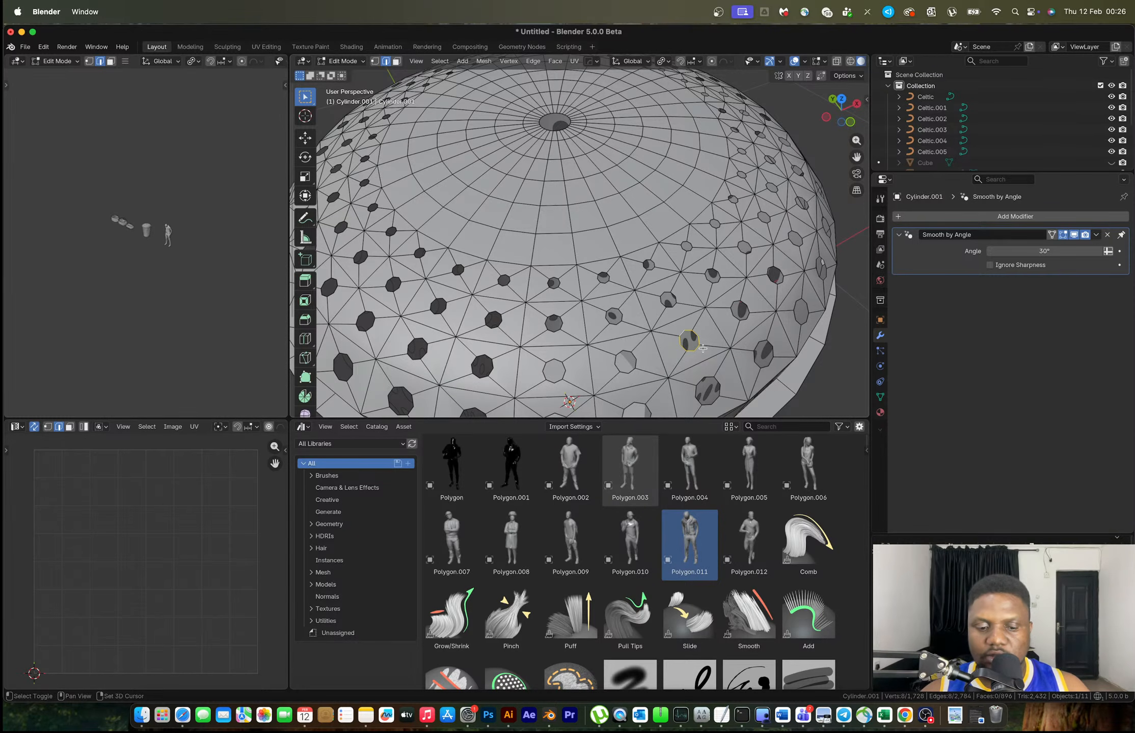
Select edges similar to the hole loop by Face Angles, undoing a first attempt
key("shift+g")
left_click(700, 370)
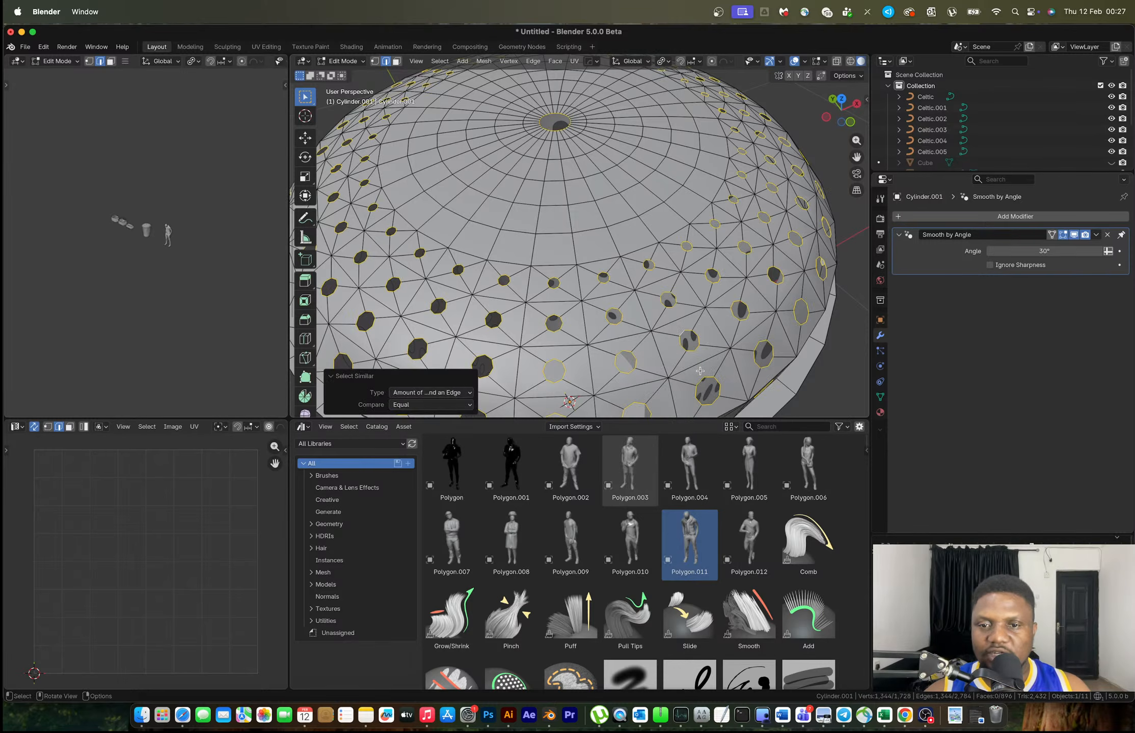
key("ctrl+z")
key("shift+g")
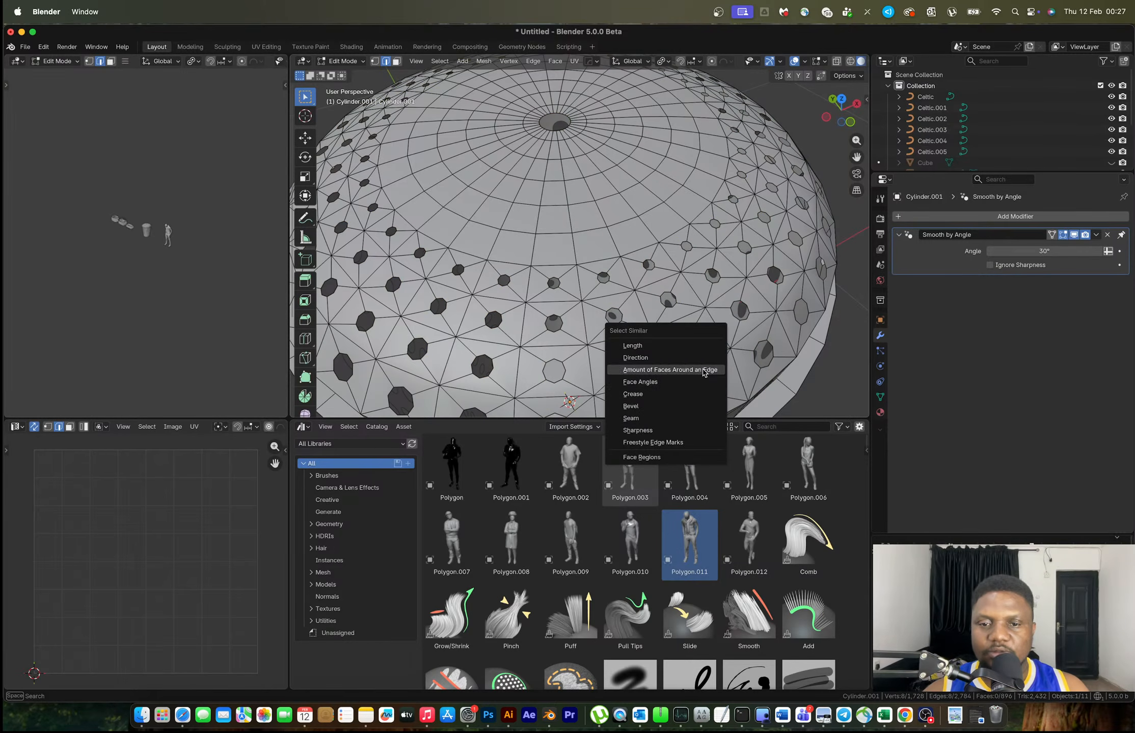
left_click(673, 383)
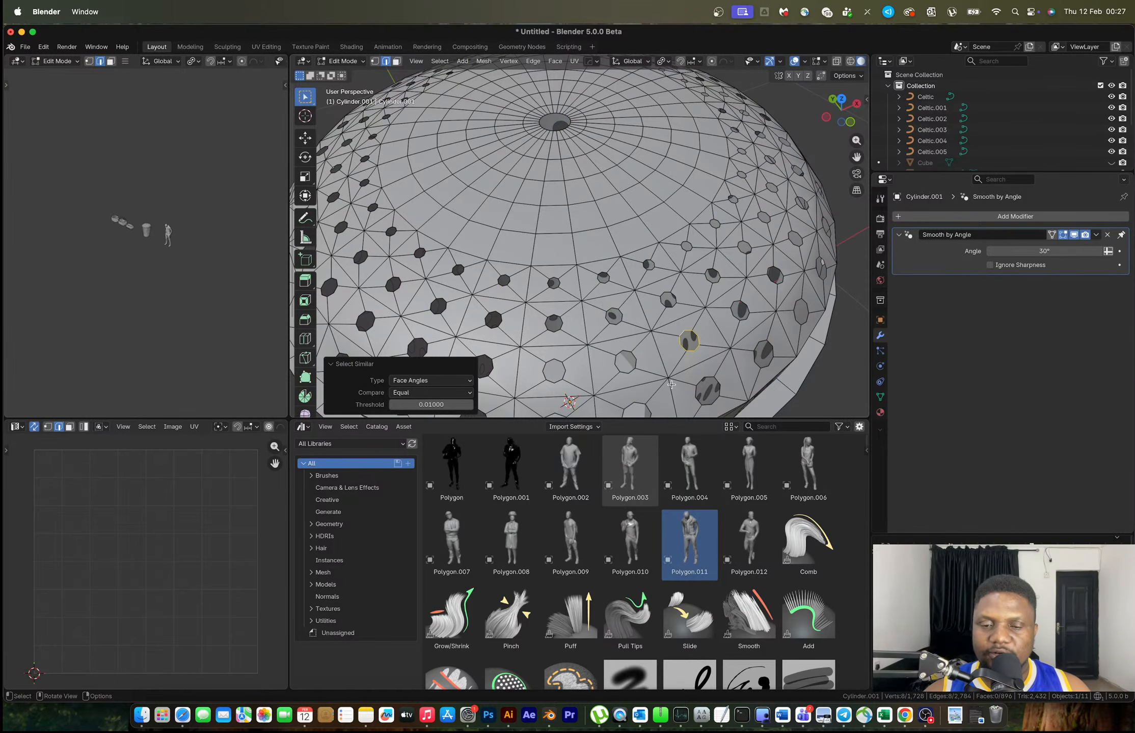
Cycle the similarity type through Faces Around an Edge, Face Angles, Bevel, Sharpness, Freestyle and Length
left_click(431, 380)
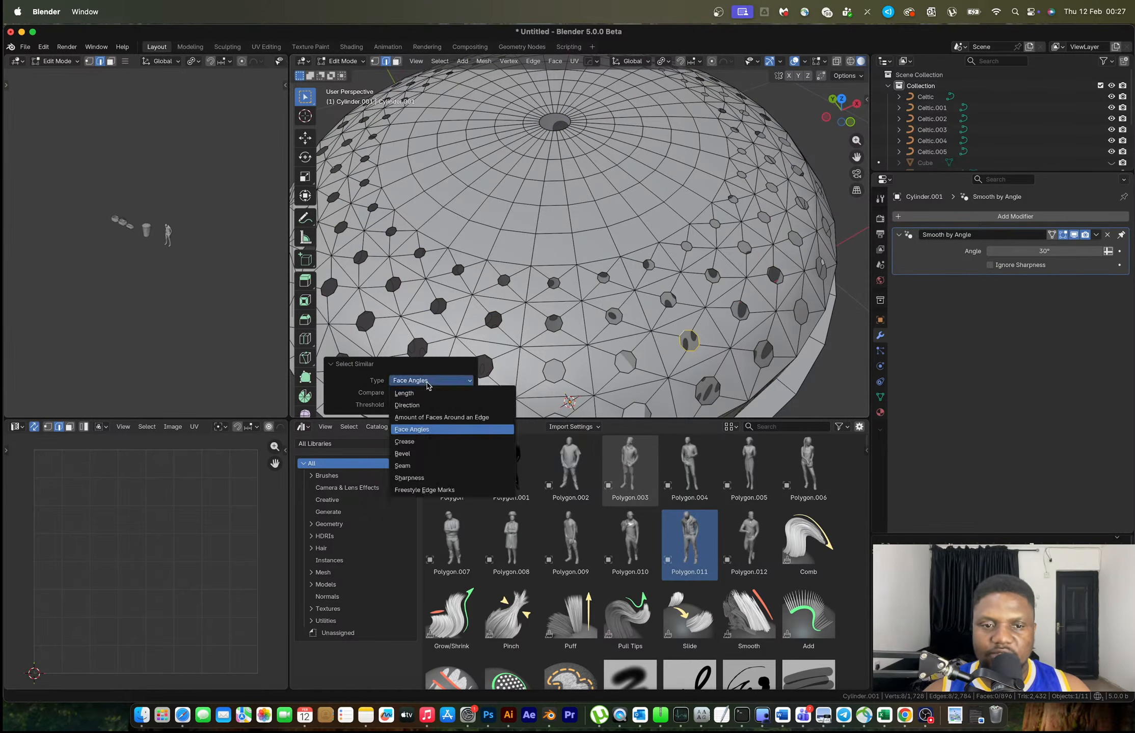
left_click(414, 417)
left_click(420, 393)
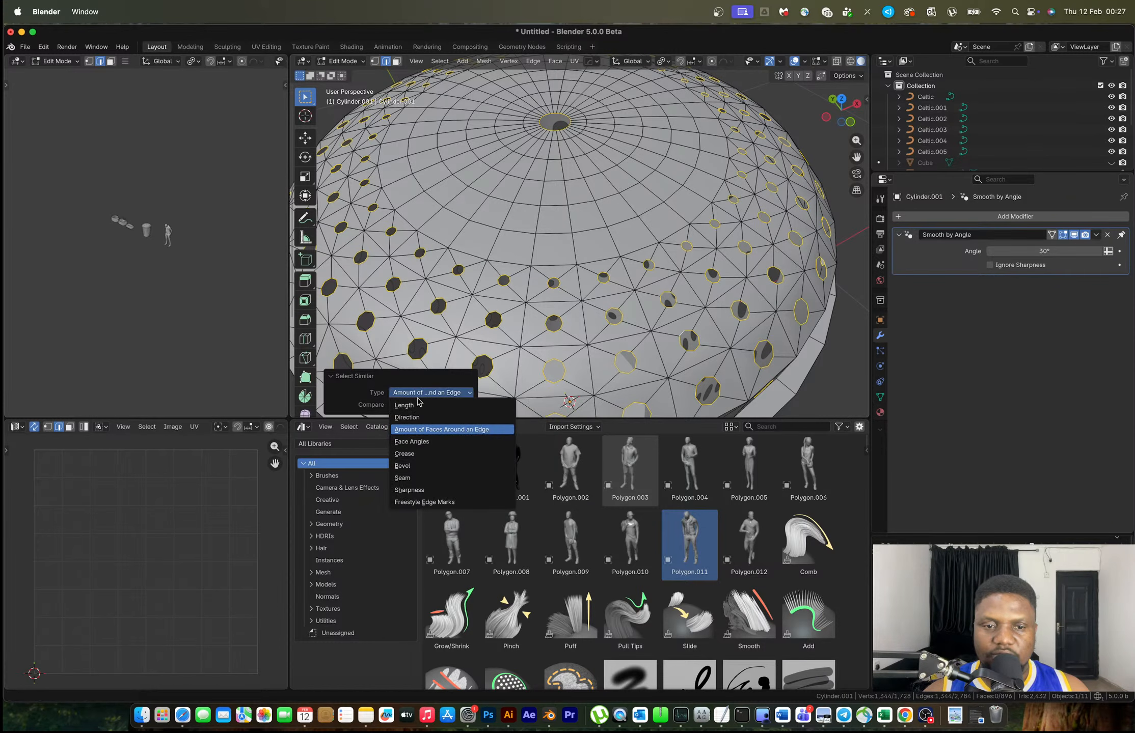
left_click(418, 443)
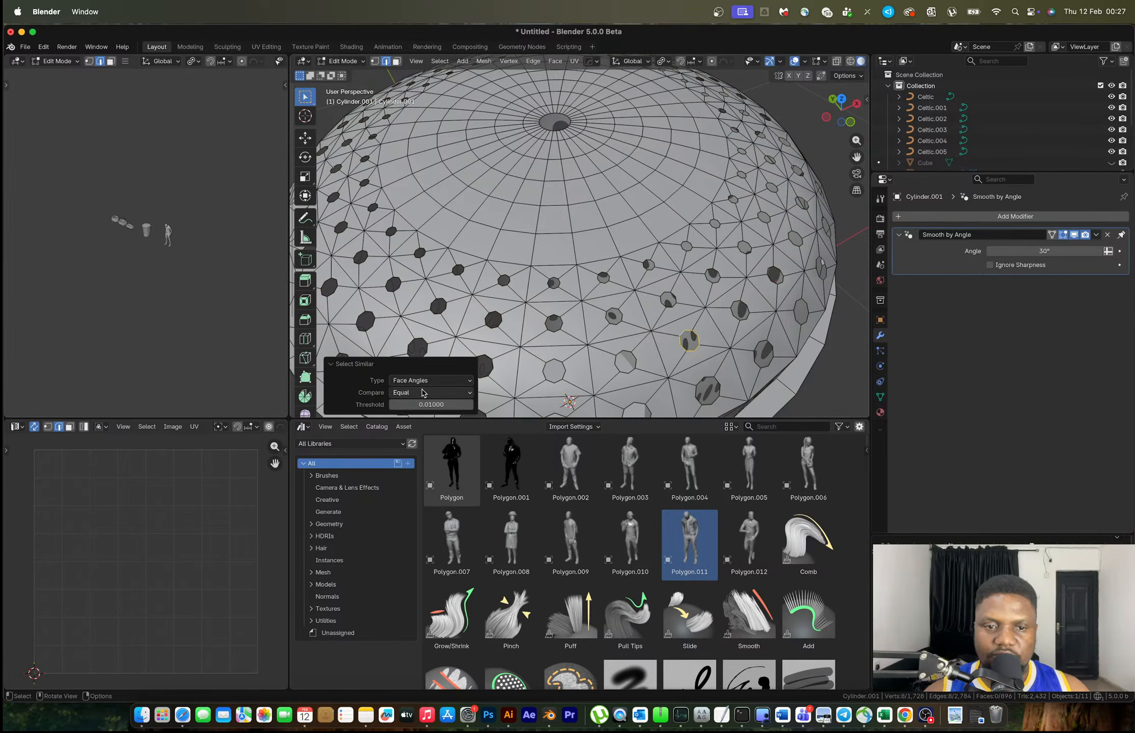
left_click(424, 382)
left_click(423, 454)
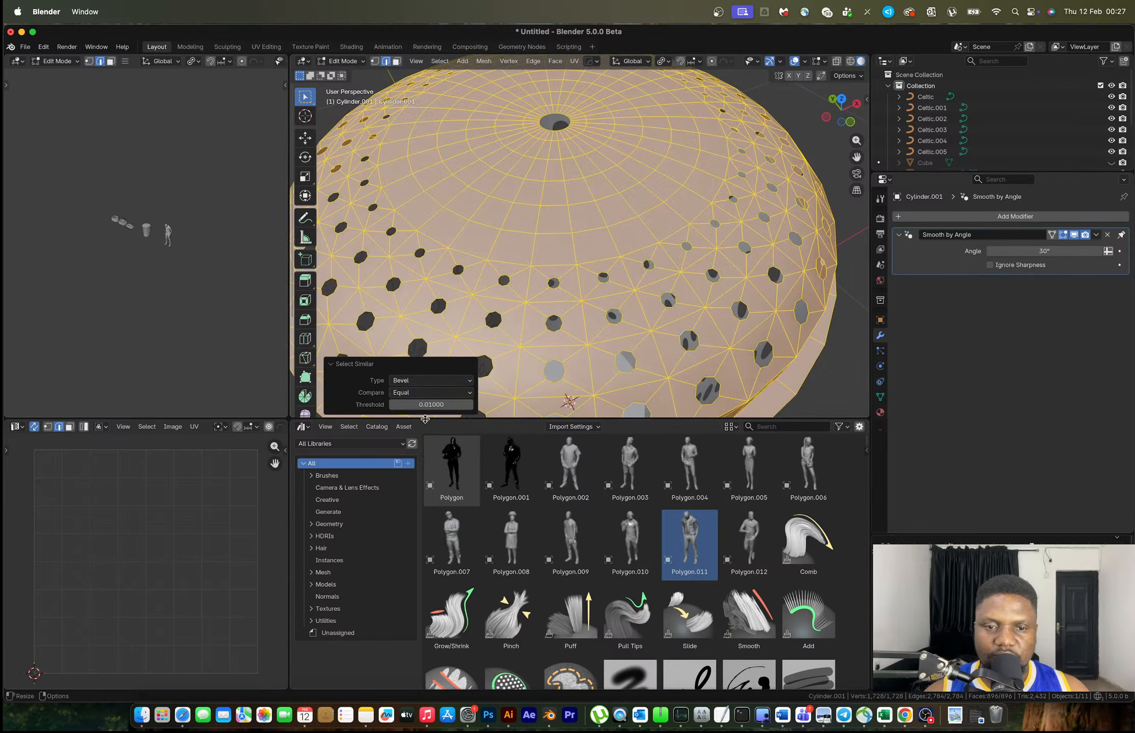
left_click(424, 382)
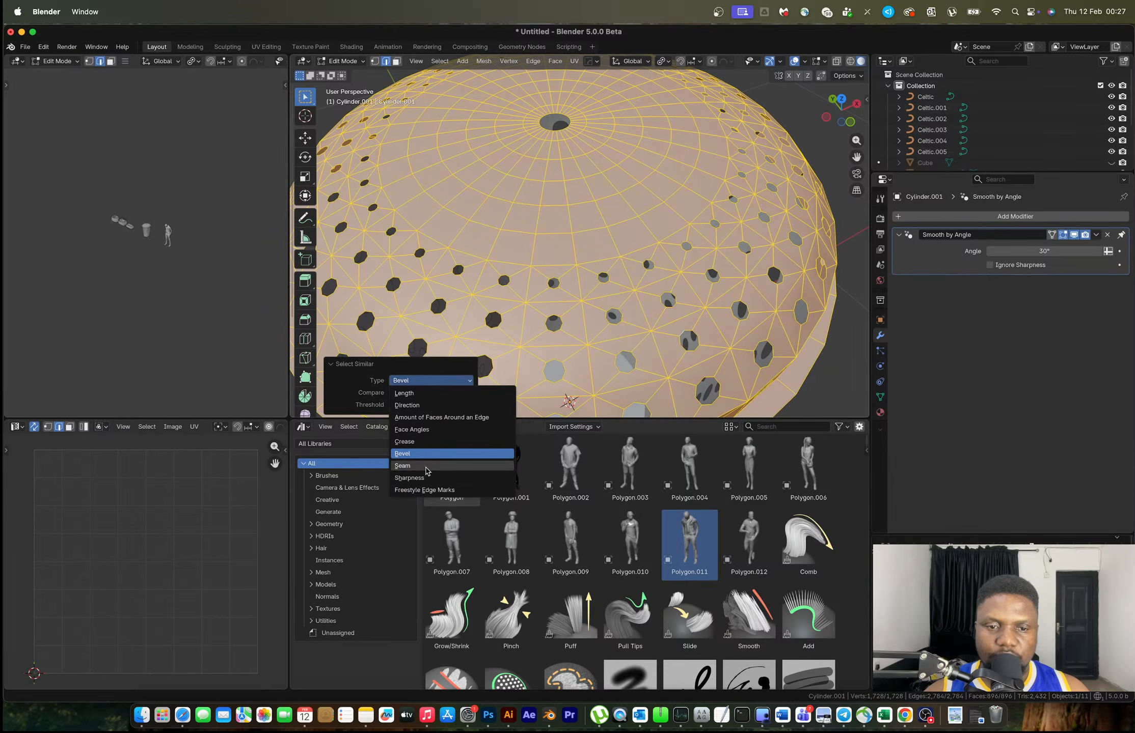
left_click(427, 478)
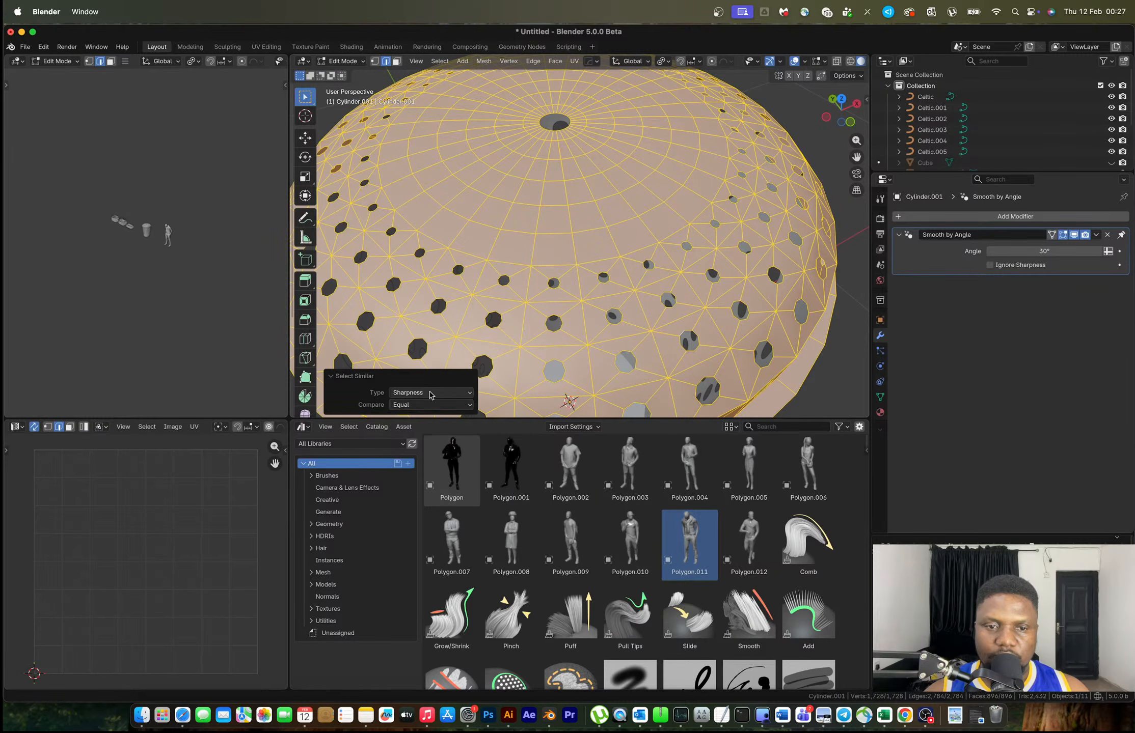
left_click(430, 394)
left_click(425, 503)
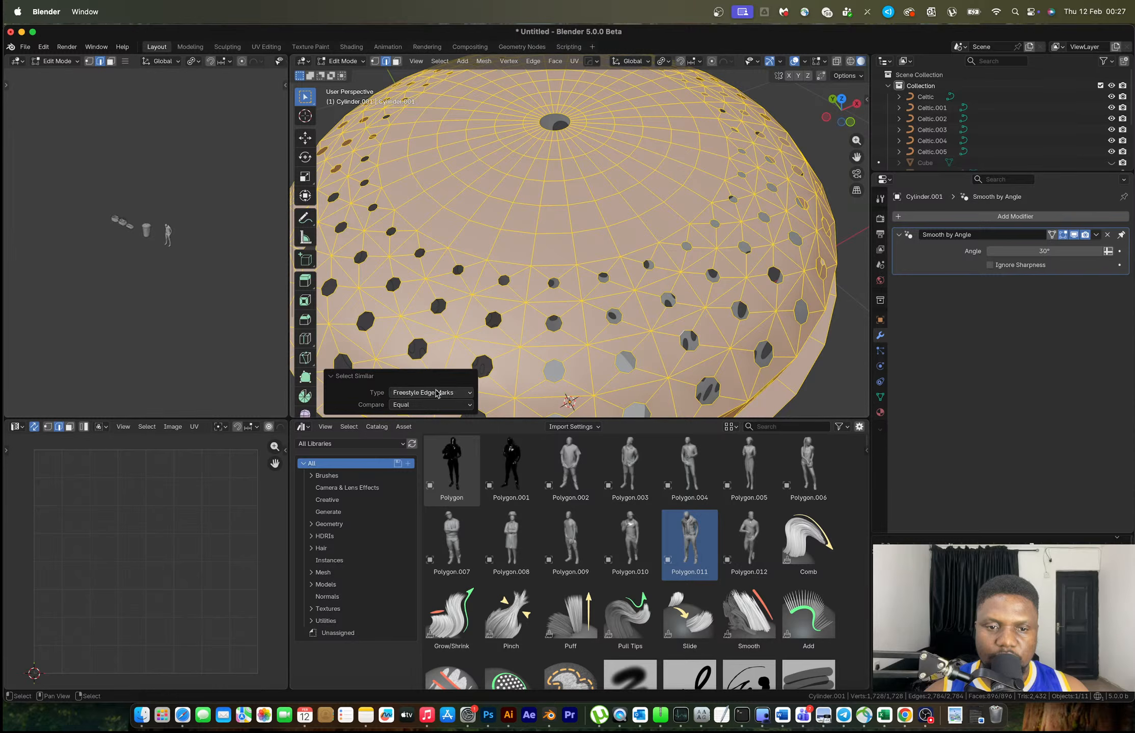
left_click(439, 396)
left_click(424, 409)
Retry Select Similar with Sharpness, Freestyle Edge Marks and face regions, settling on Face Angles
key("ctrl+z")
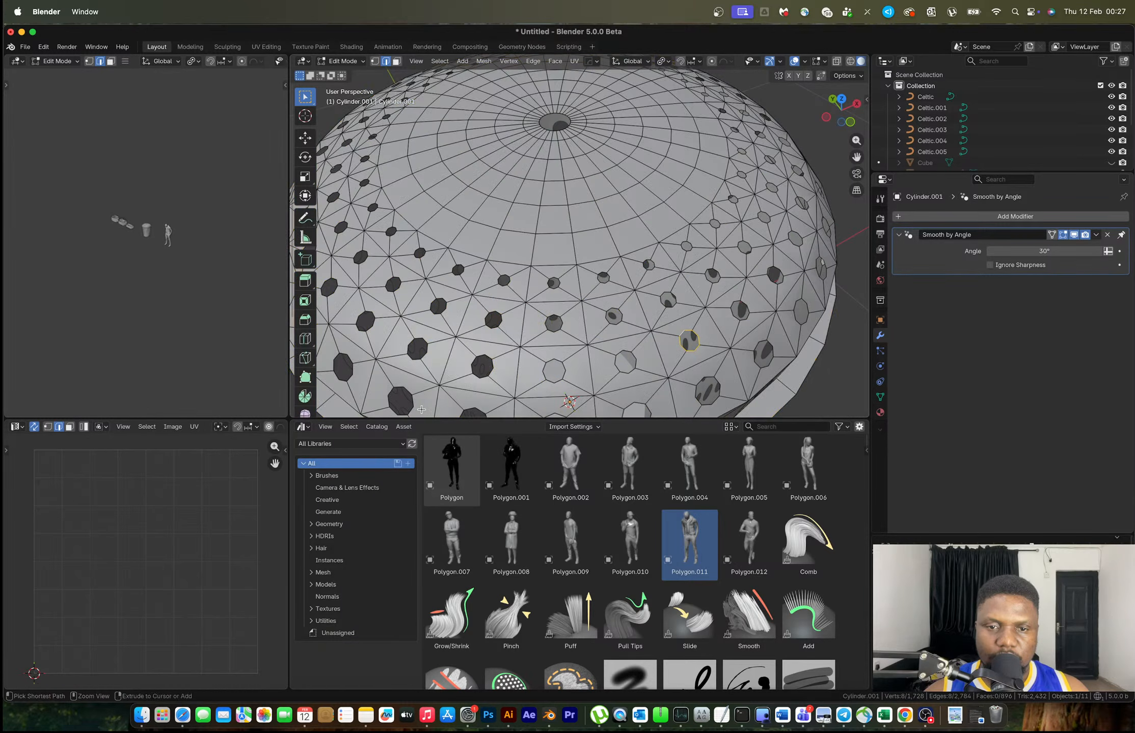
key("shift+g")
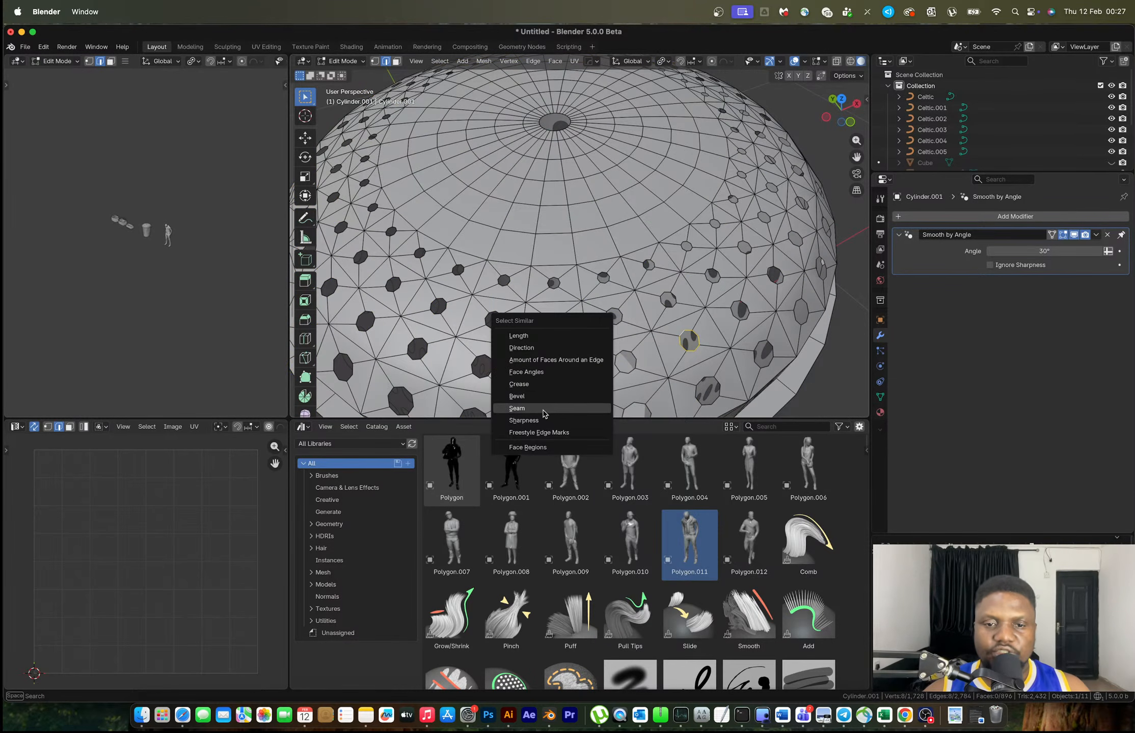
left_click(546, 421)
key("ctrl+z")
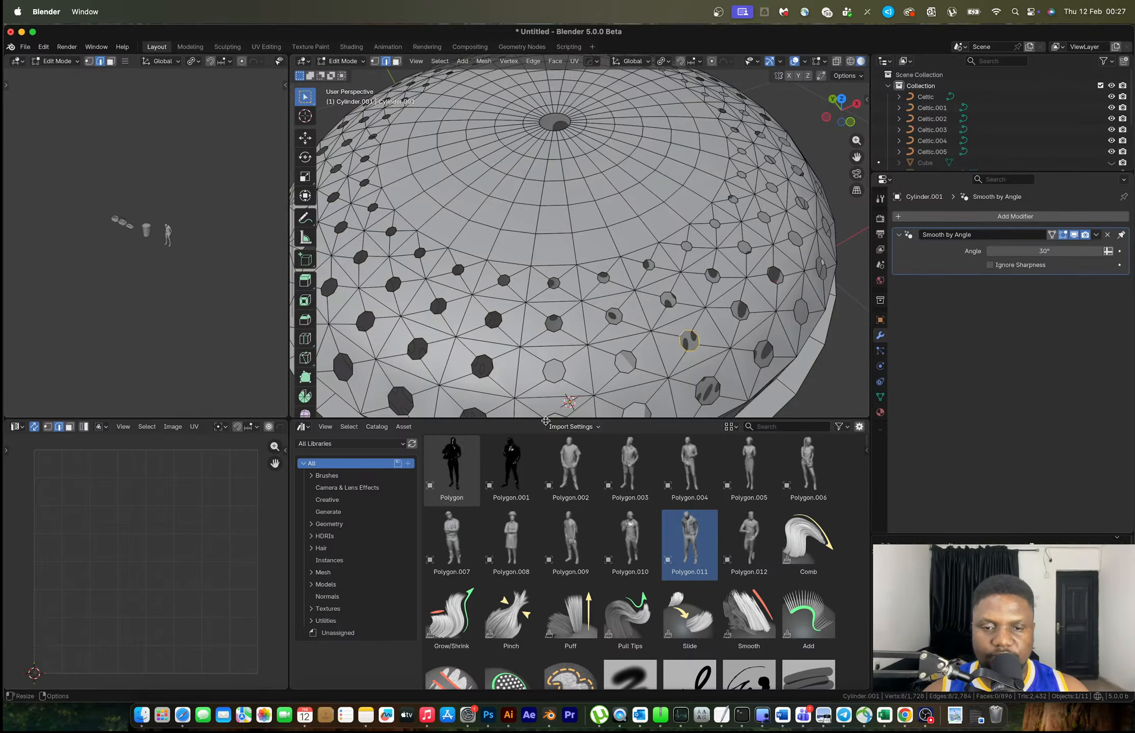
key("shift+g")
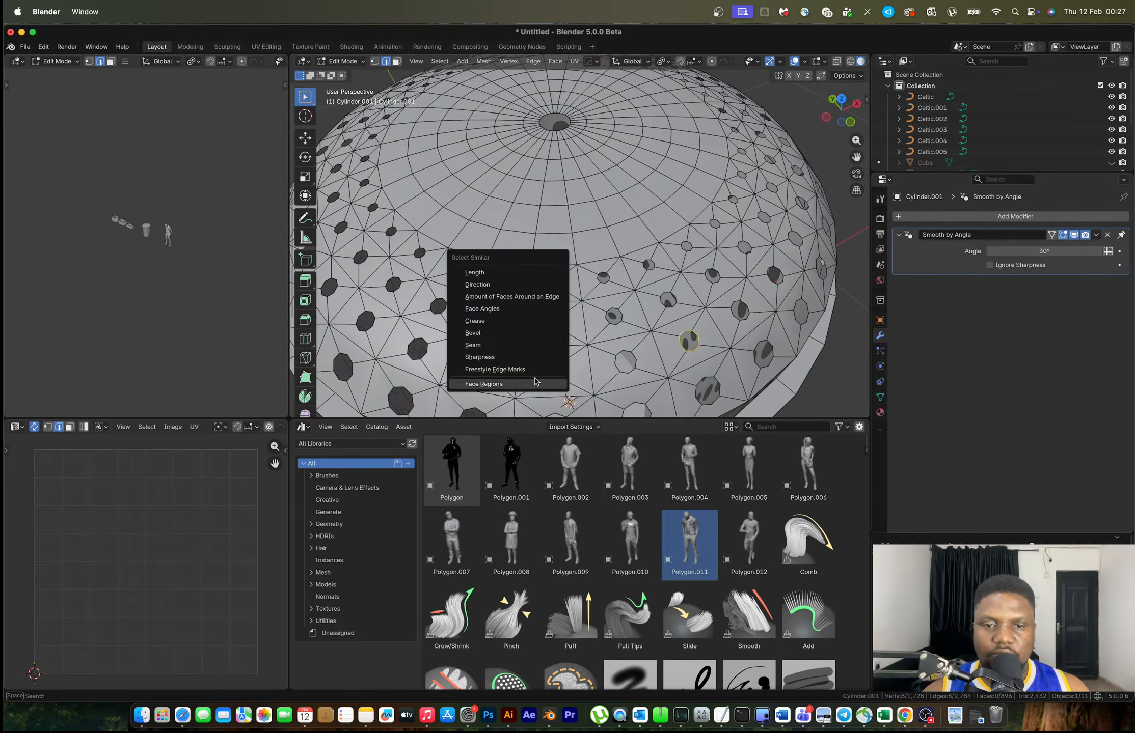
left_click(533, 371)
key("ctrl+z")
key("shift+g")
left_click(524, 383)
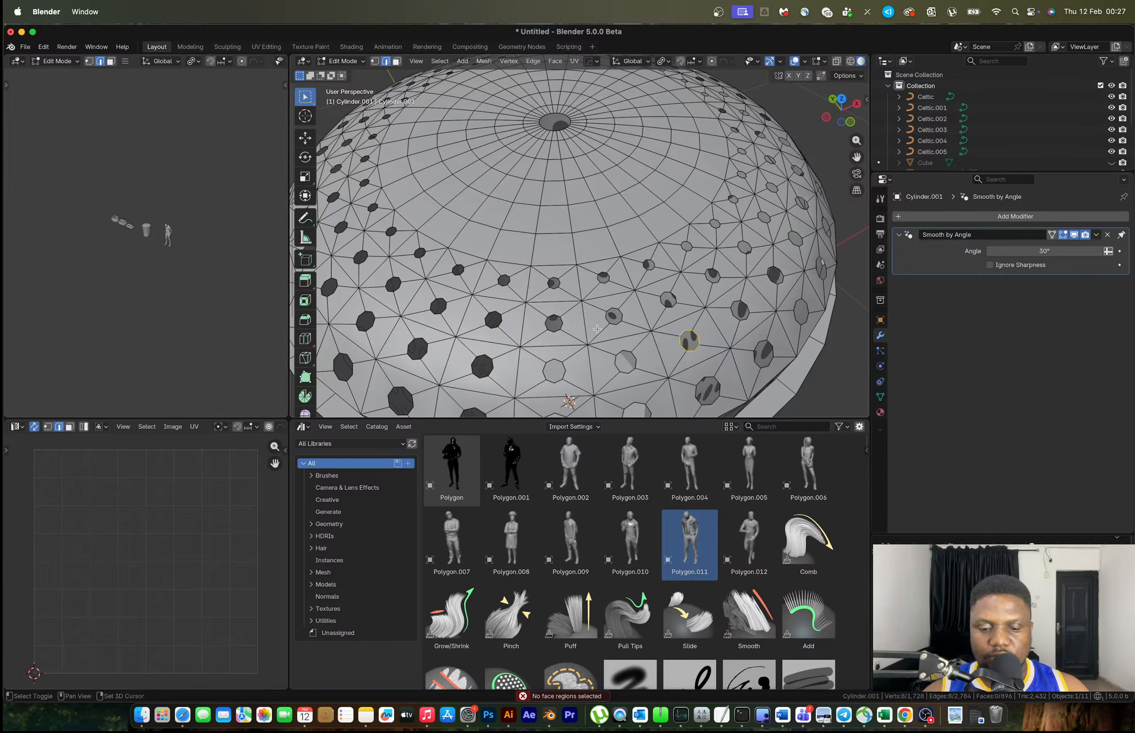
key("shift+g")
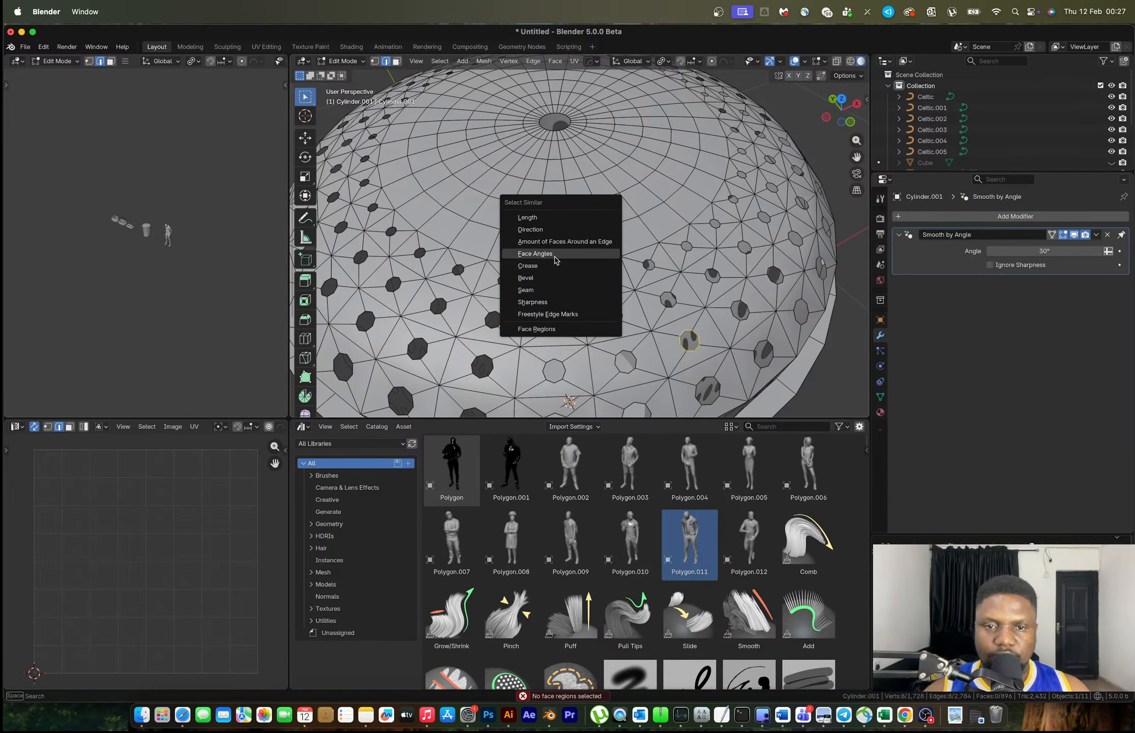
left_click(555, 257)
Select one lid hole's edge loop and all similar loops by Face Angles, then view the whole basket
middle_click_drag(729, 295, 677, 326)
scroll(616, 291, "down", 5)
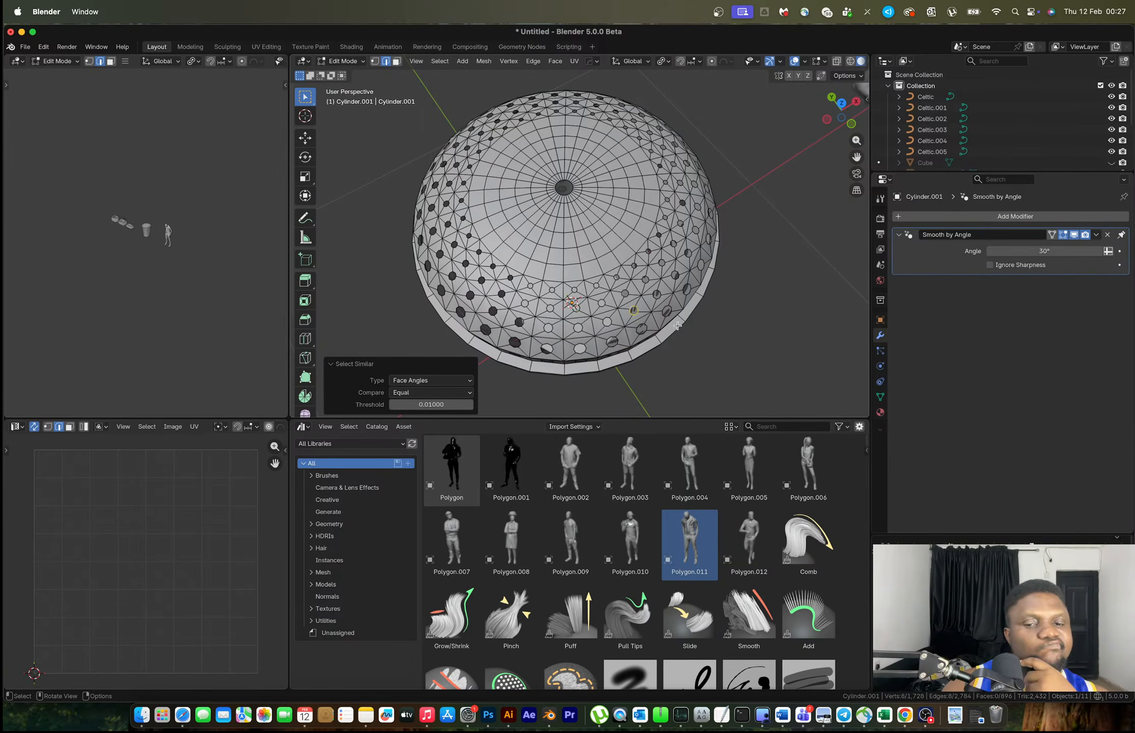
middle_click_drag(666, 316, 587, 279)
scroll(606, 264, "up", 2)
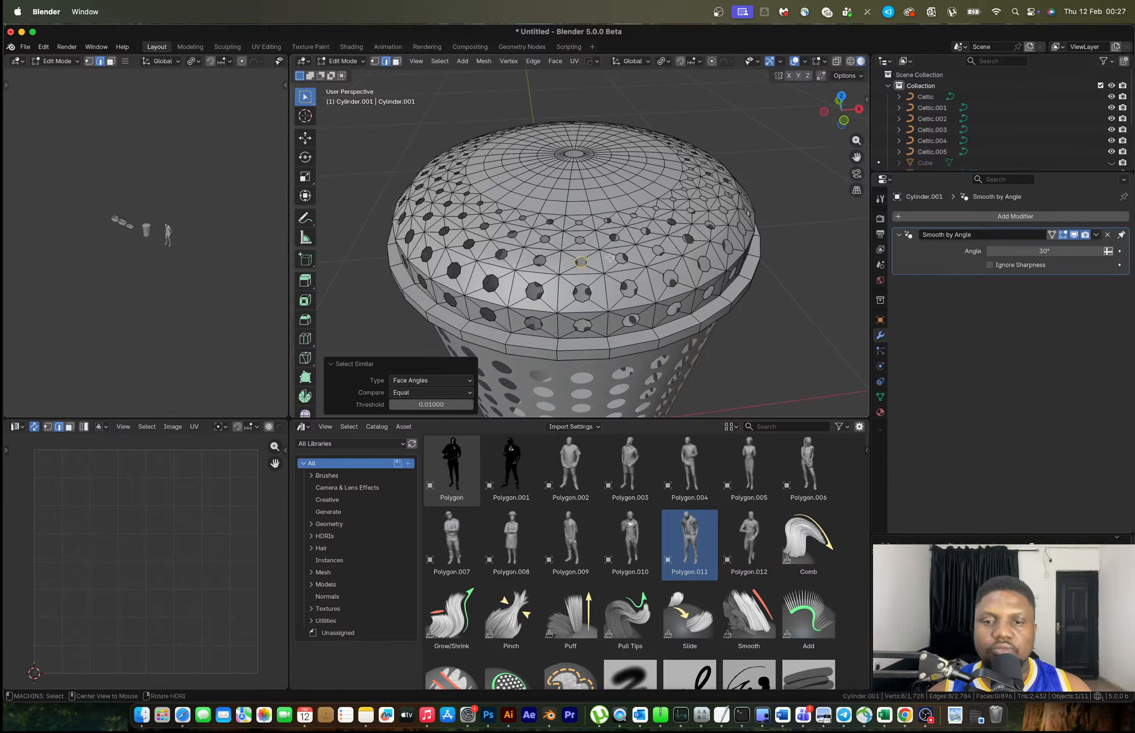
left_click(628, 257, "alt+shift")
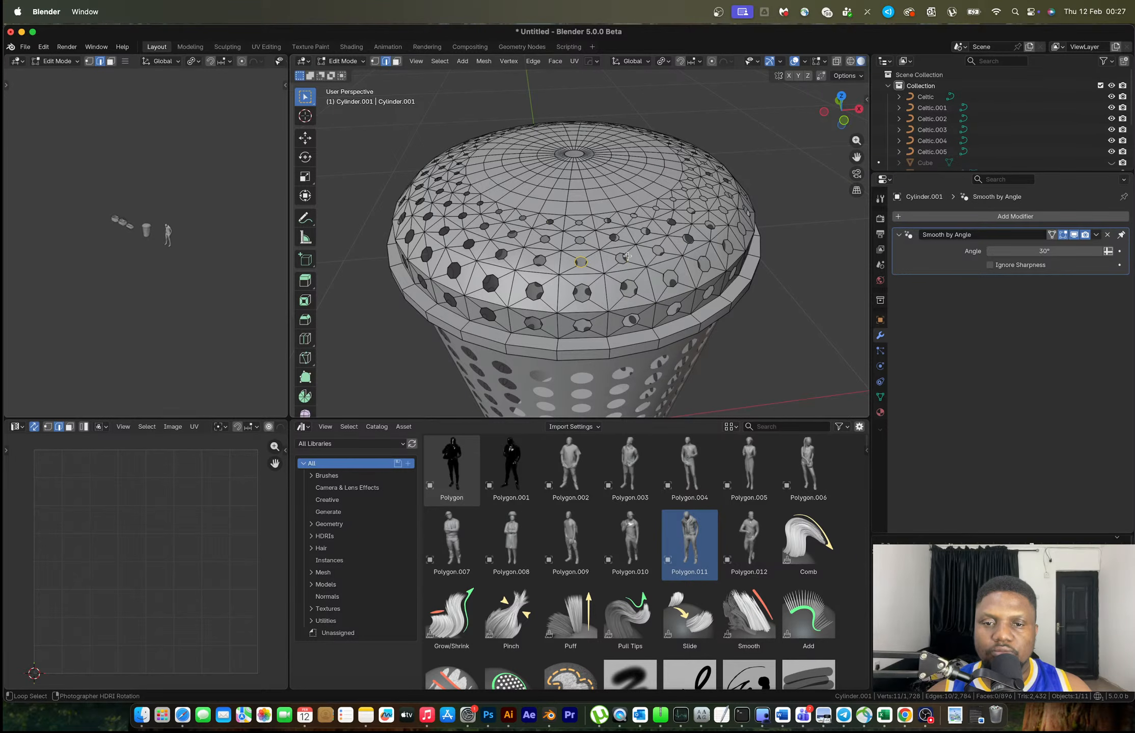
middle_click_drag(626, 256, 609, 312)
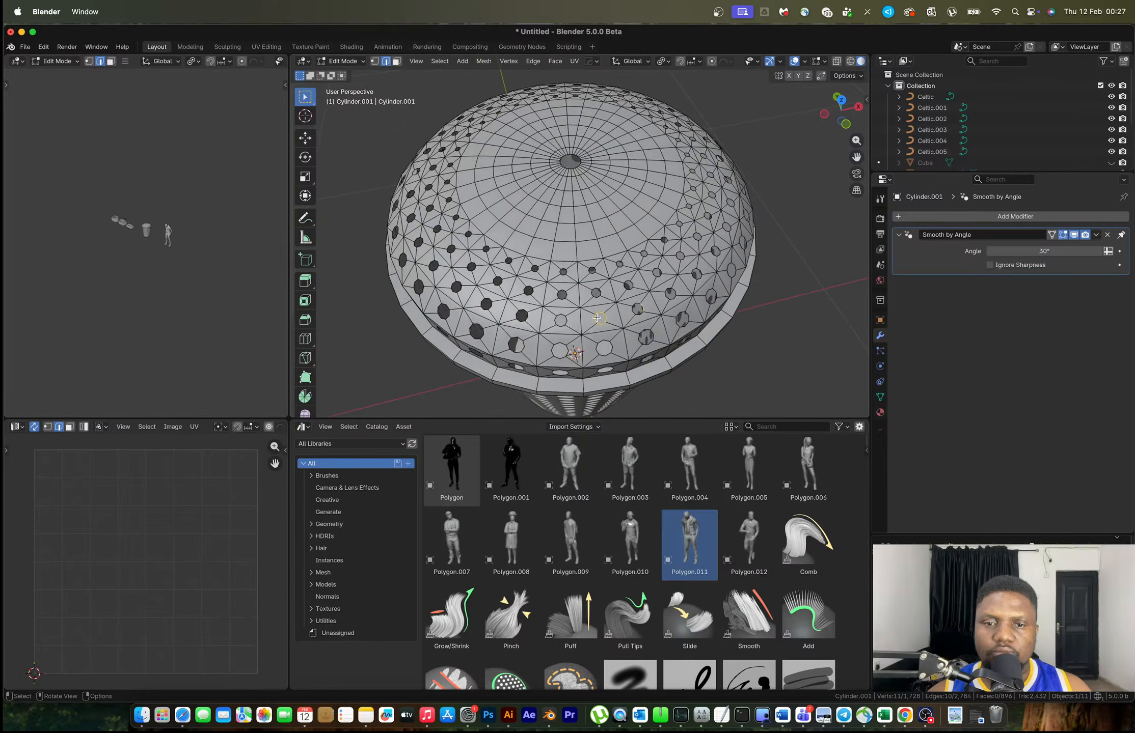
scroll(609, 312, "up", 2)
scroll(610, 283, "up", 2)
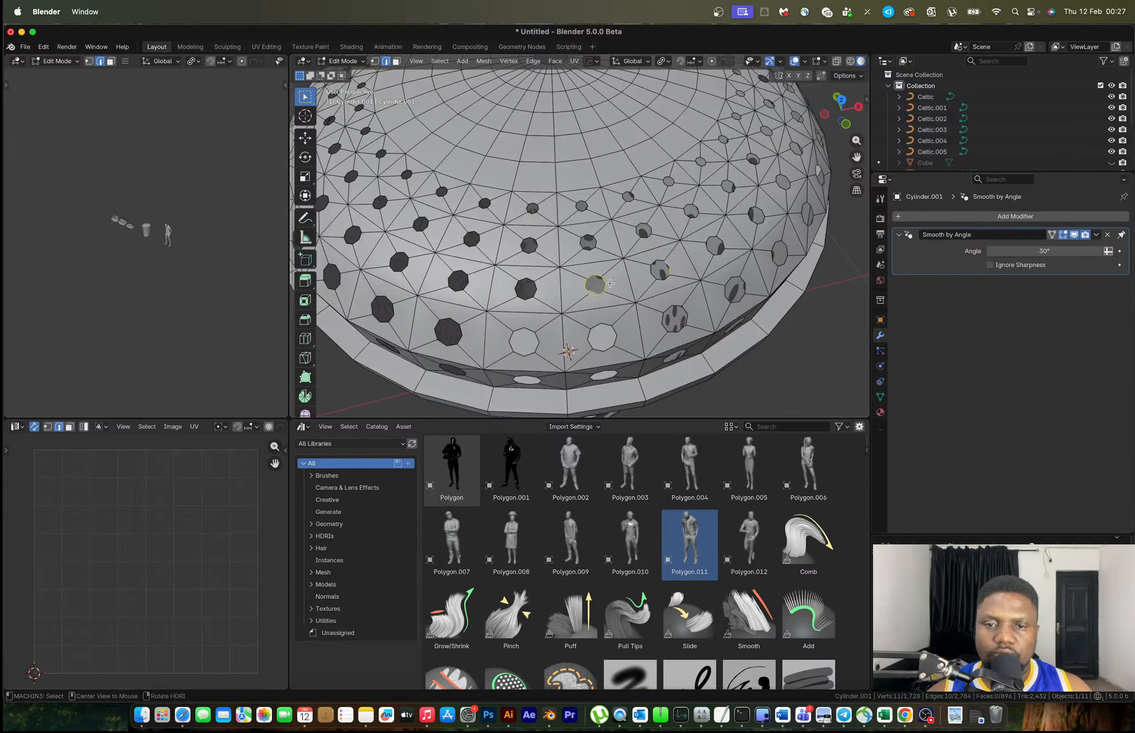
left_click(579, 282, "alt+shift")
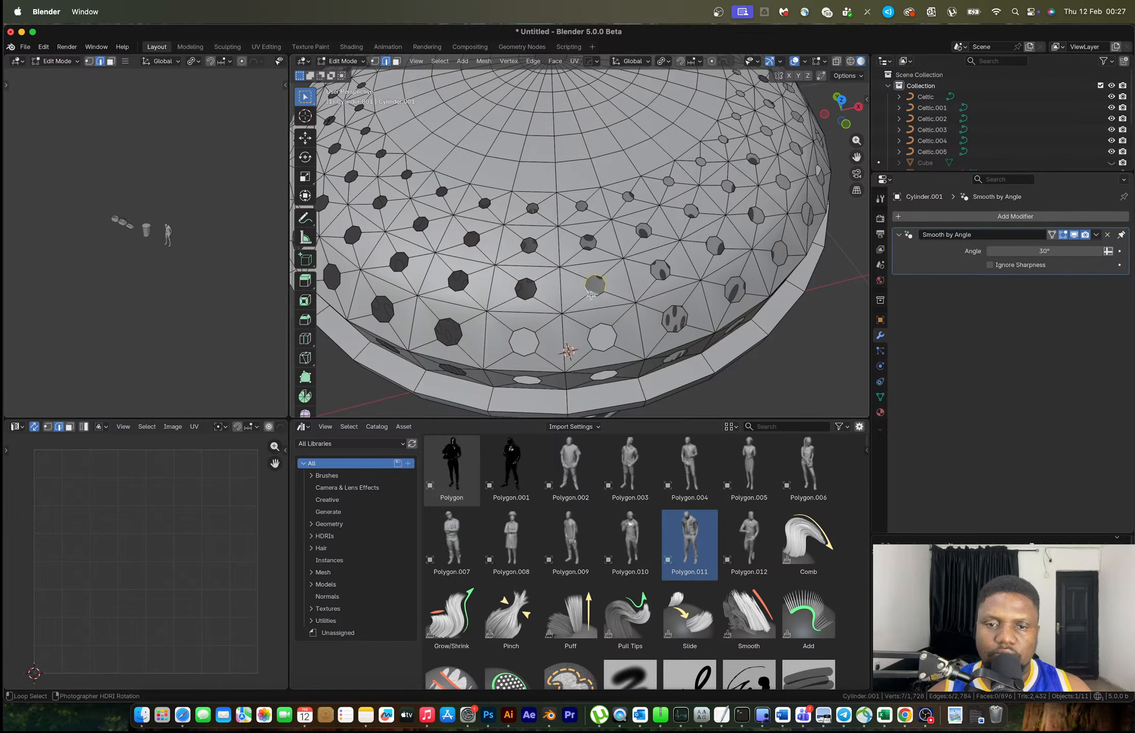
key("shift+g")
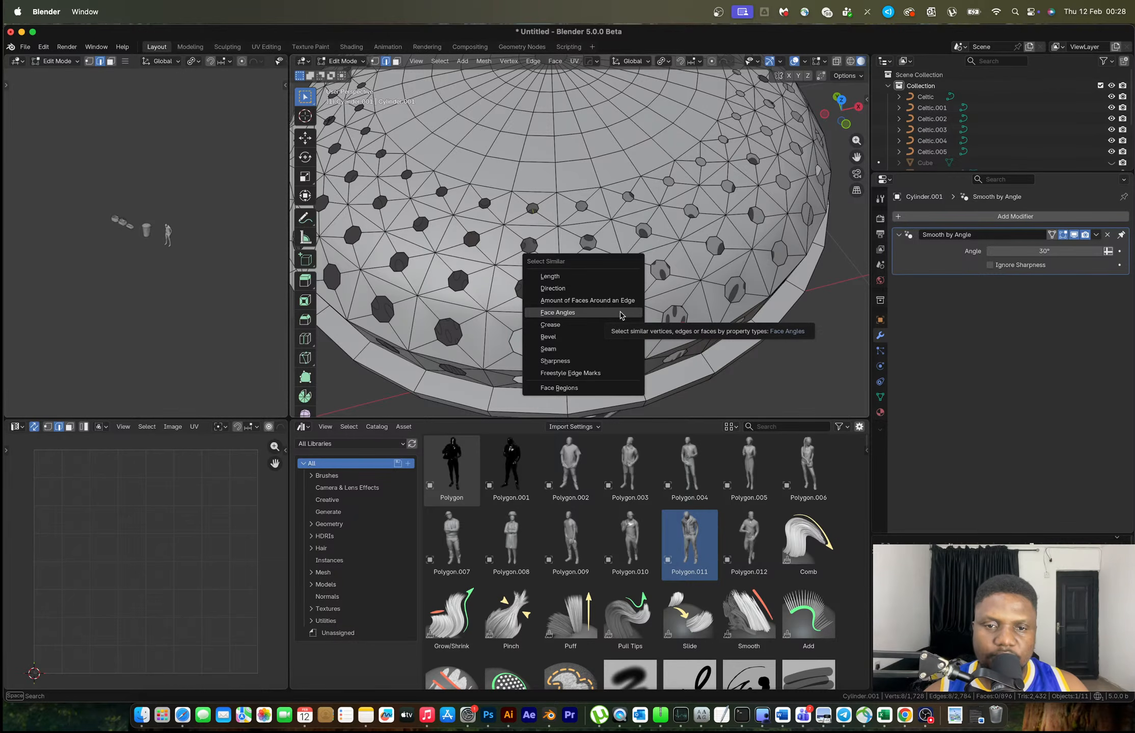
left_click(620, 315)
scroll(634, 301, "down", 6)
middle_click_drag(634, 301, 566, 257)
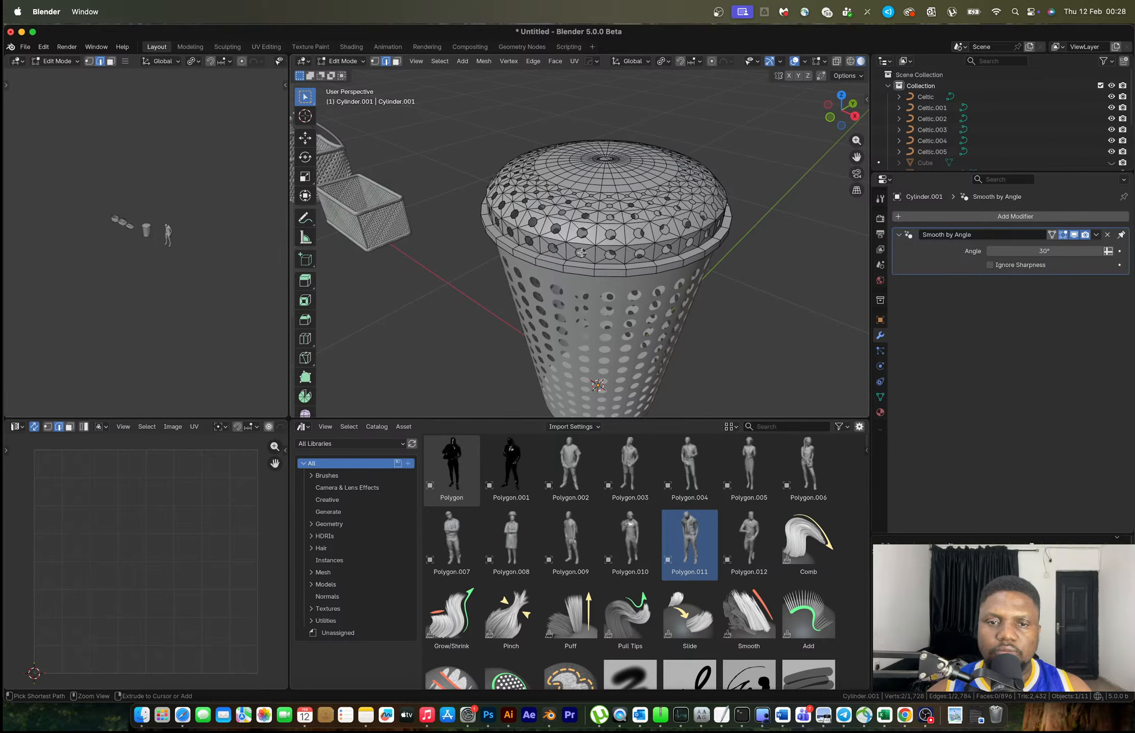
Undo back before the holes and raise the lid's cap vertices along Z in front view
key("super+z")
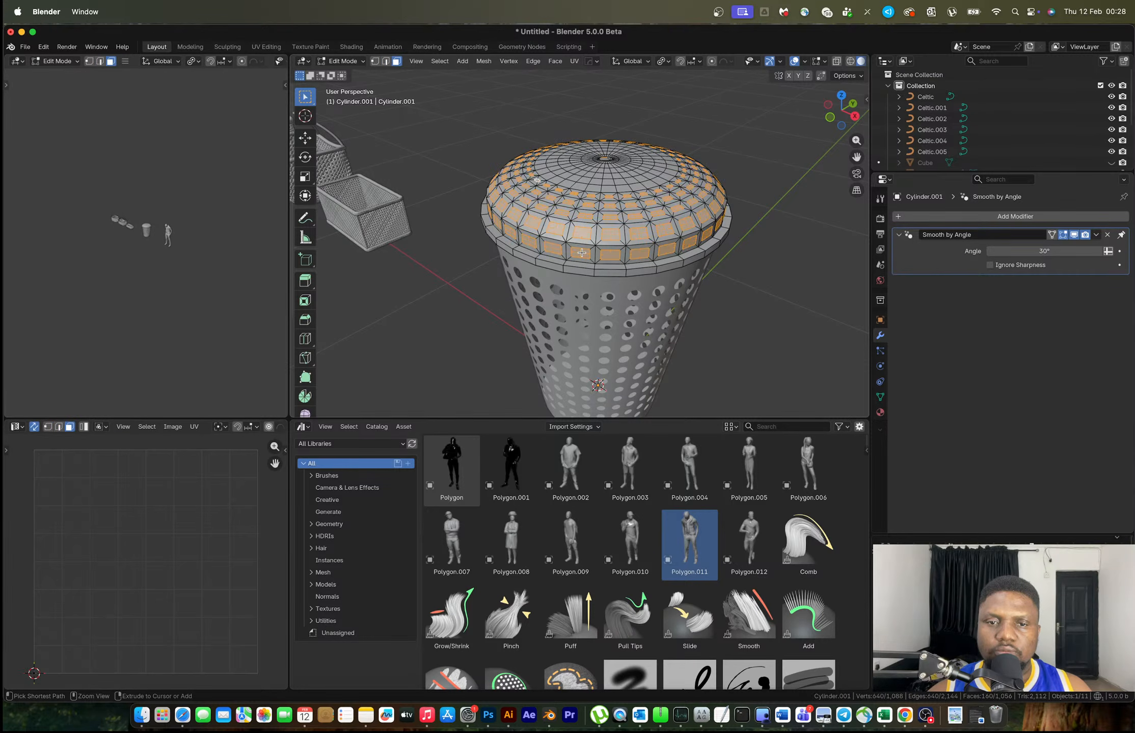
key("super+z")
key("super+z")
key("super+z")
key("super+z")
key("super+z")
middle_click_drag(581, 252, 672, 216)
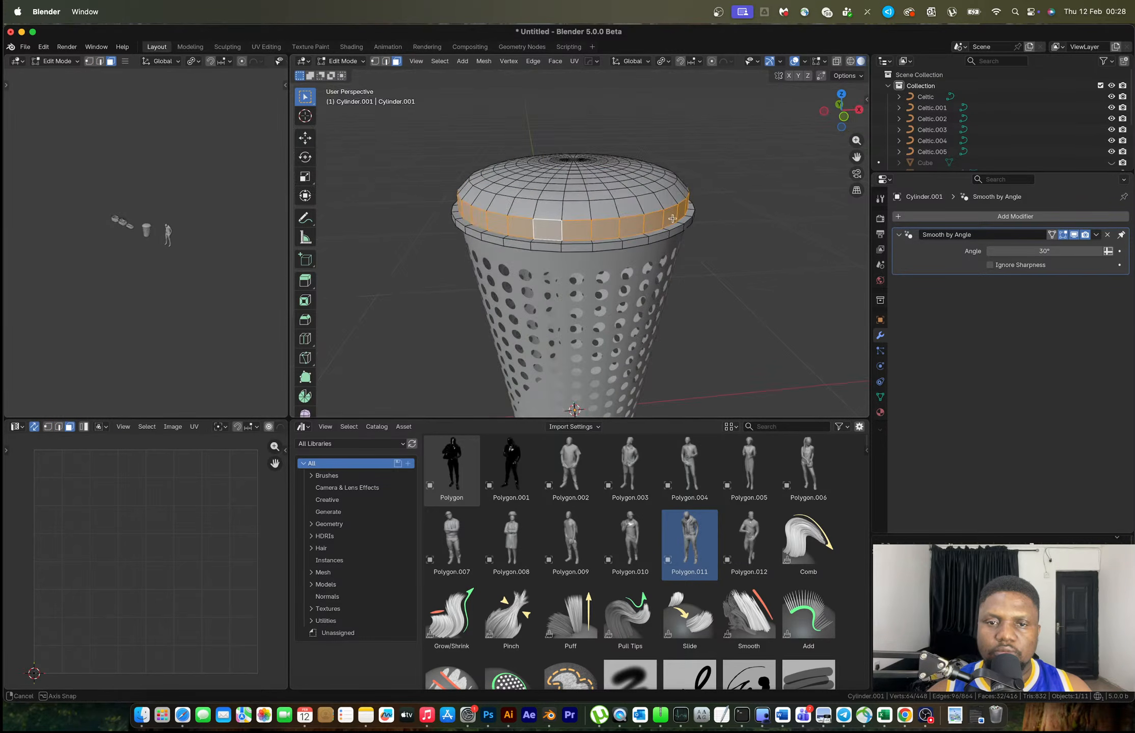
left_click(843, 118)
key("1")
key("alt+z")
left_click_drag(402, 132, 737, 206)
key("g")
key("z")
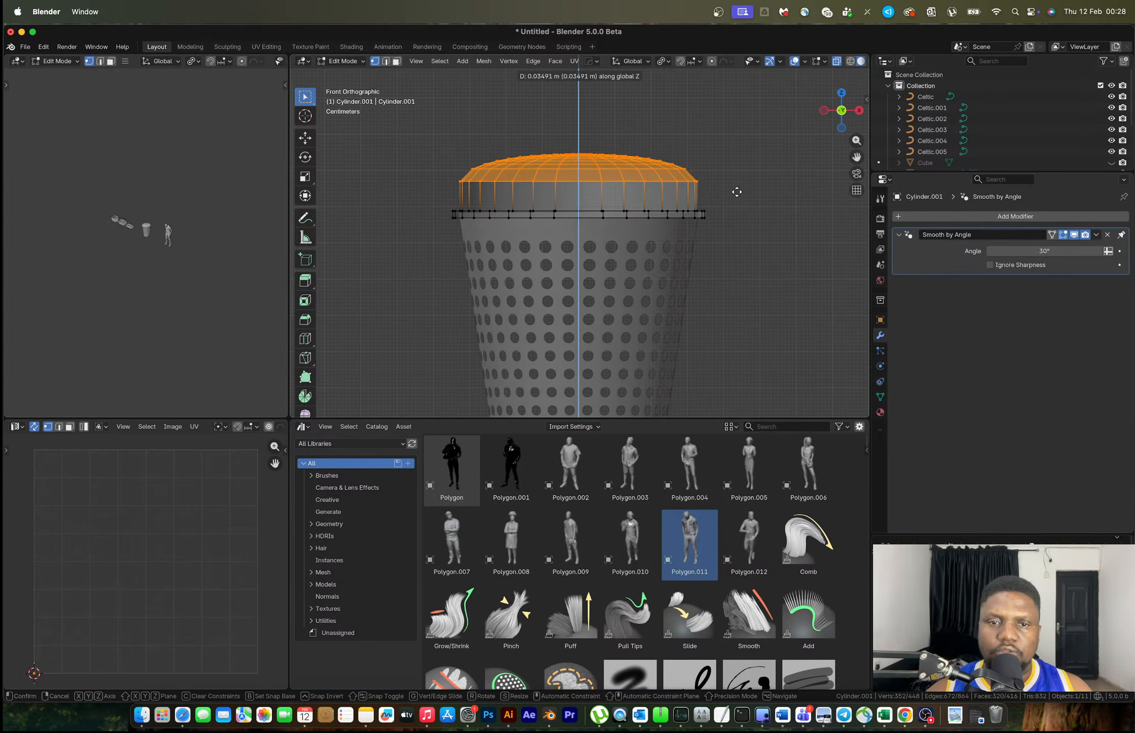
left_click(734, 193)
Add a loop cut around the lid's side band and turn off the see-through display
key("ctrl+r")
left_click(670, 198)
right_click(671, 201)
middle_click_drag(671, 201, 620, 305)
key("alt+z")
scroll(619, 224, "up", 1)
scroll(620, 224, "up", 2)
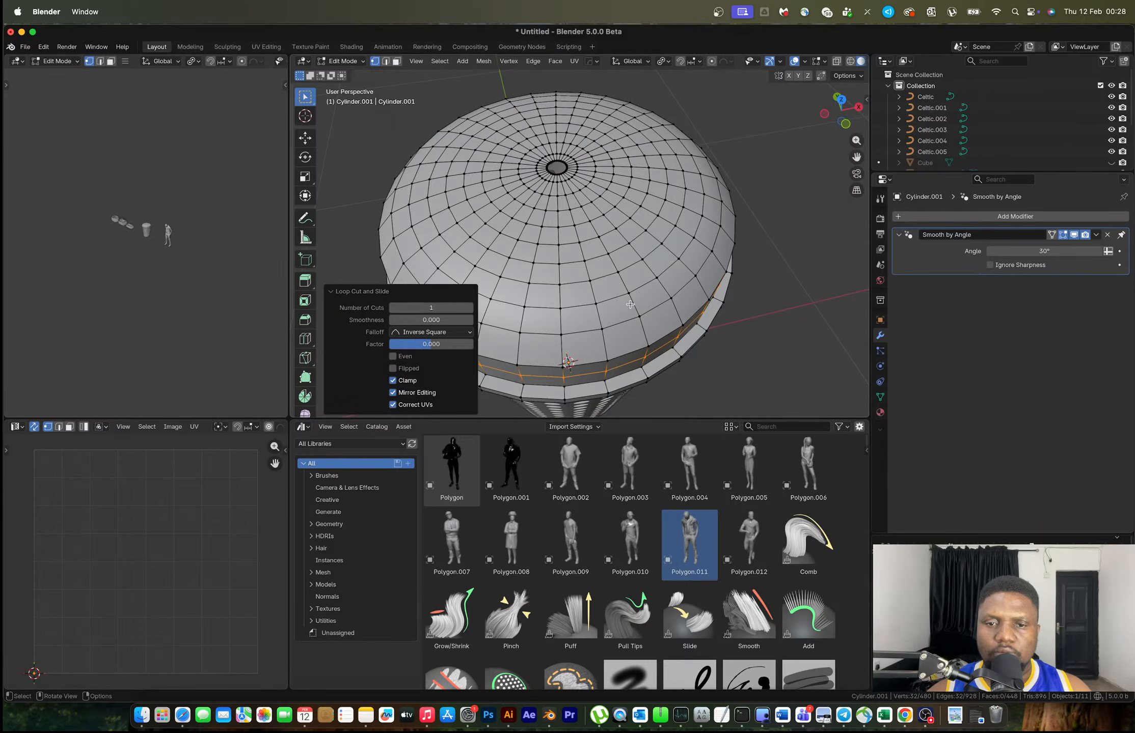
key("2")
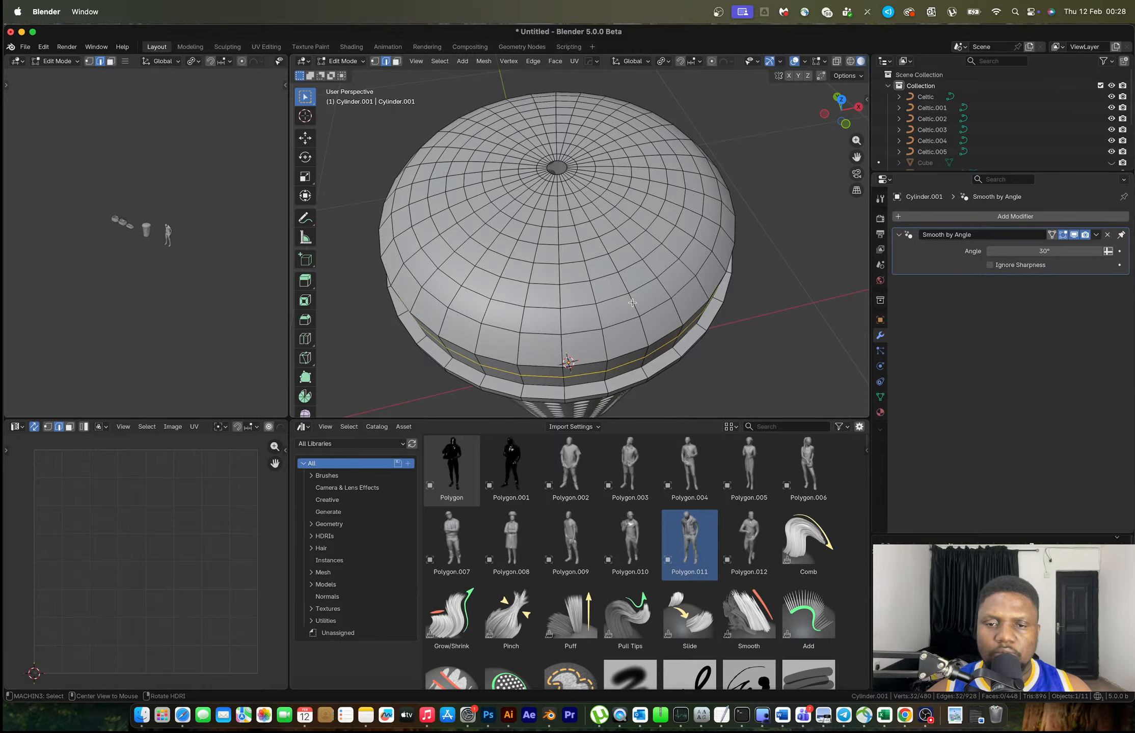
Select the dome's horizontal edge rings from the rim up to the innermost ring near the pole
left_click(636, 307, "alt")
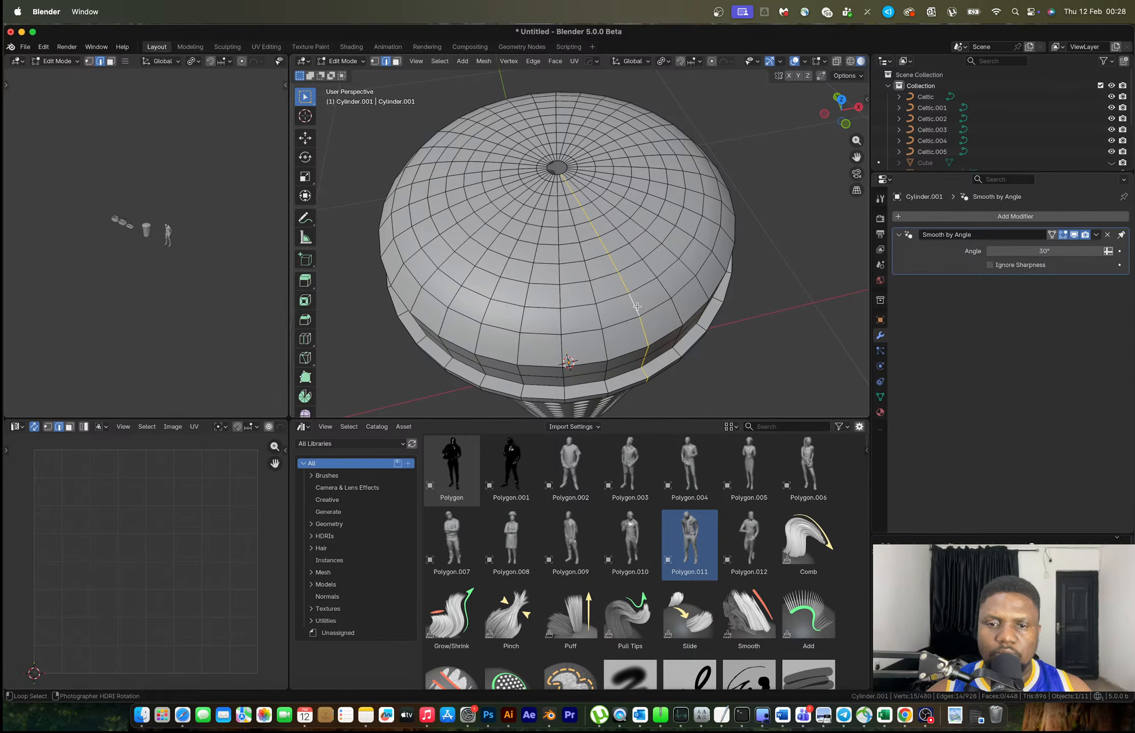
left_click(671, 274, "alt+shift")
left_click(681, 263, "alt+shift")
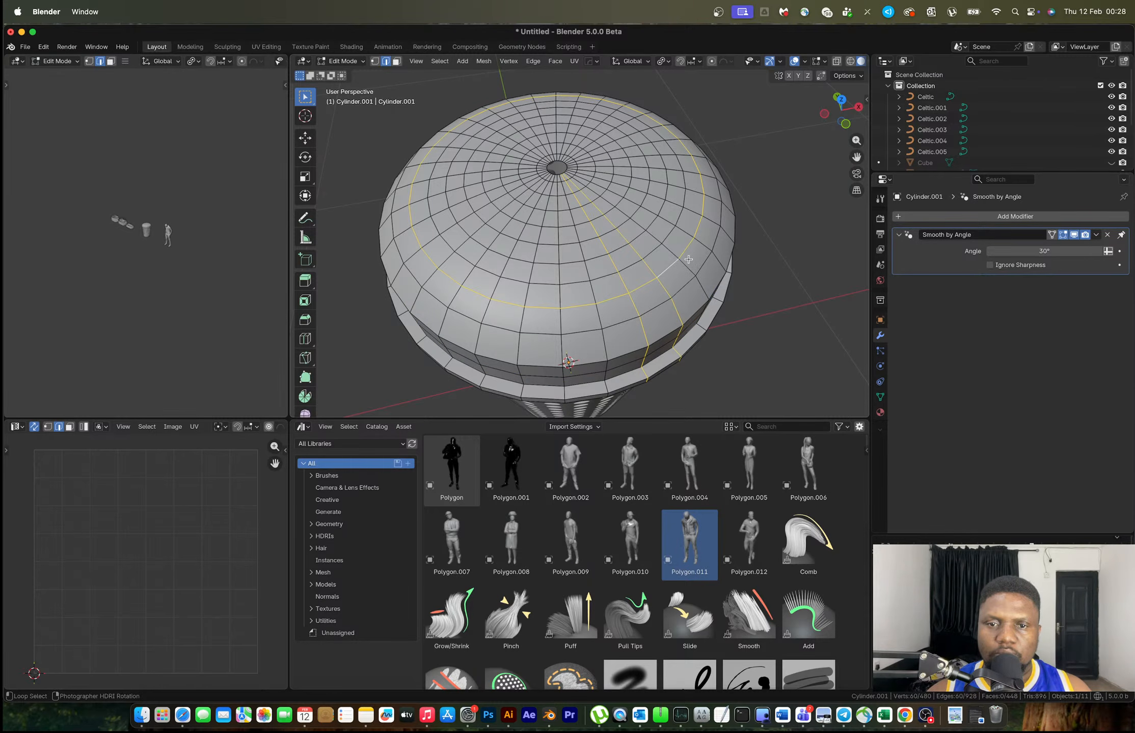
left_click(667, 264, "alt")
left_click(653, 249, "alt+shift")
left_click(625, 224, "alt+shift")
left_click(605, 204, "alt+shift")
left_click(599, 203, "alt+shift")
left_click(585, 188, "alt+shift")
left_click(581, 186, "alt+shift")
left_click(571, 178, "alt+shift")
key("super+z")
left_click(572, 177, "alt+shift")
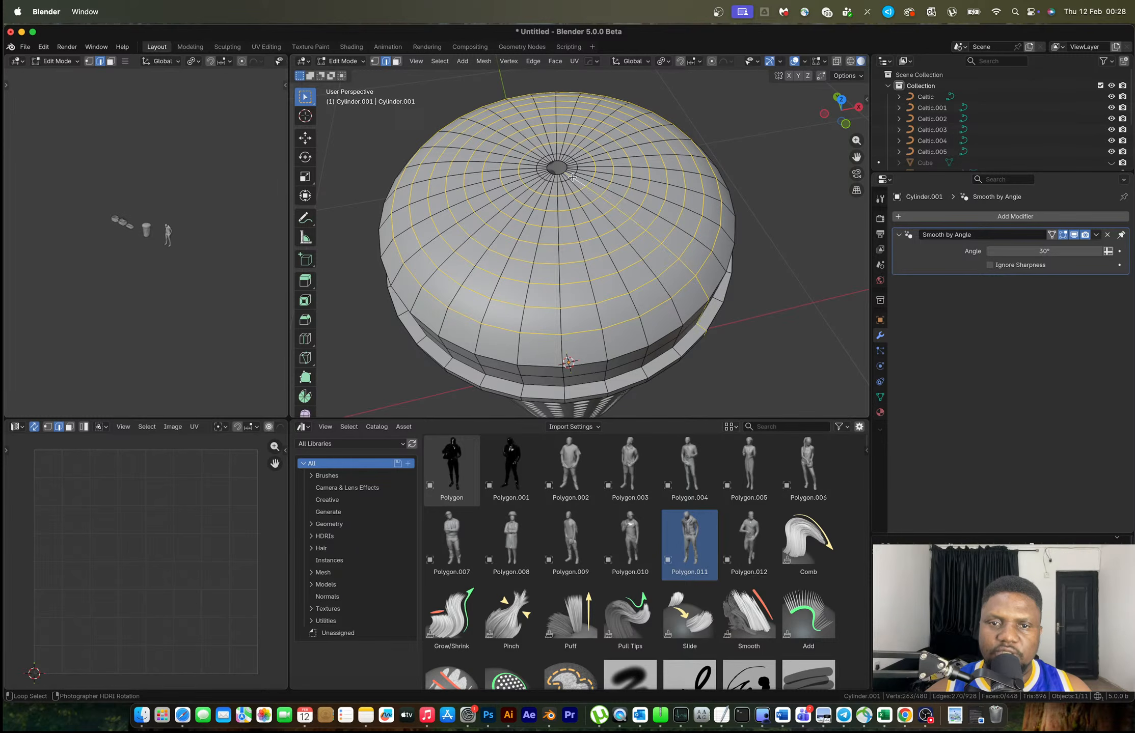
key("super+z")
left_click(571, 175, "alt+shift")
Space the selected rings evenly with LoopTools Space, then deselect everything
key("ctrl+e")
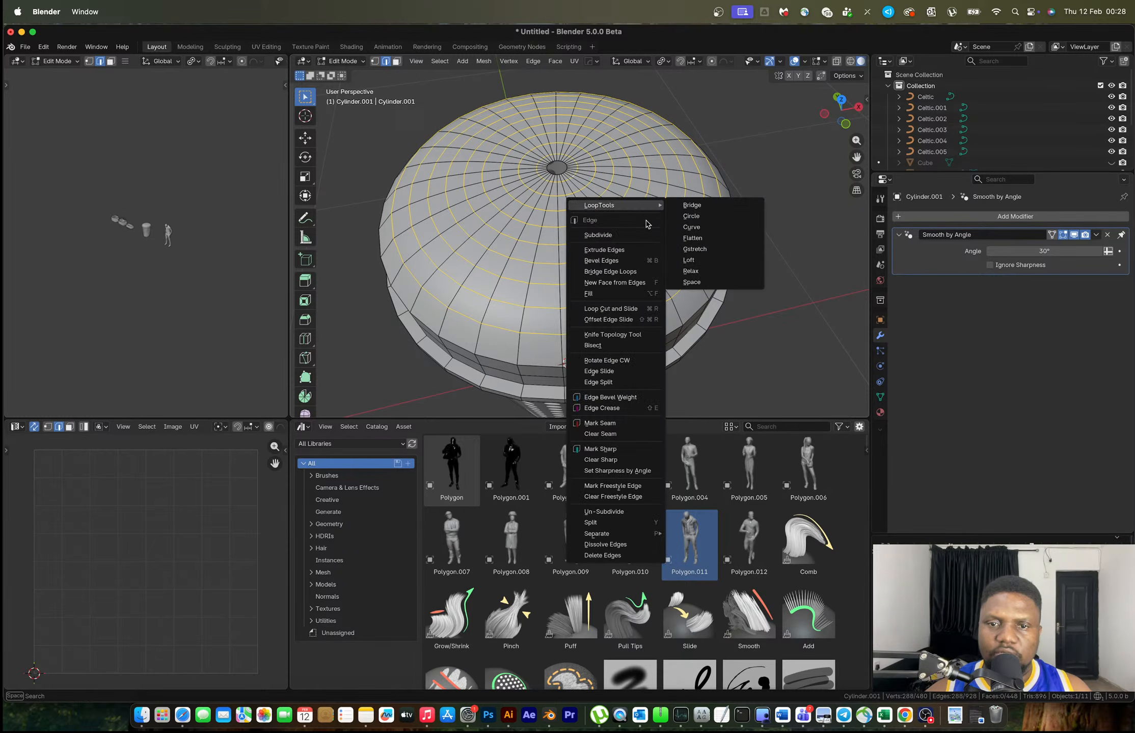
left_click(702, 283)
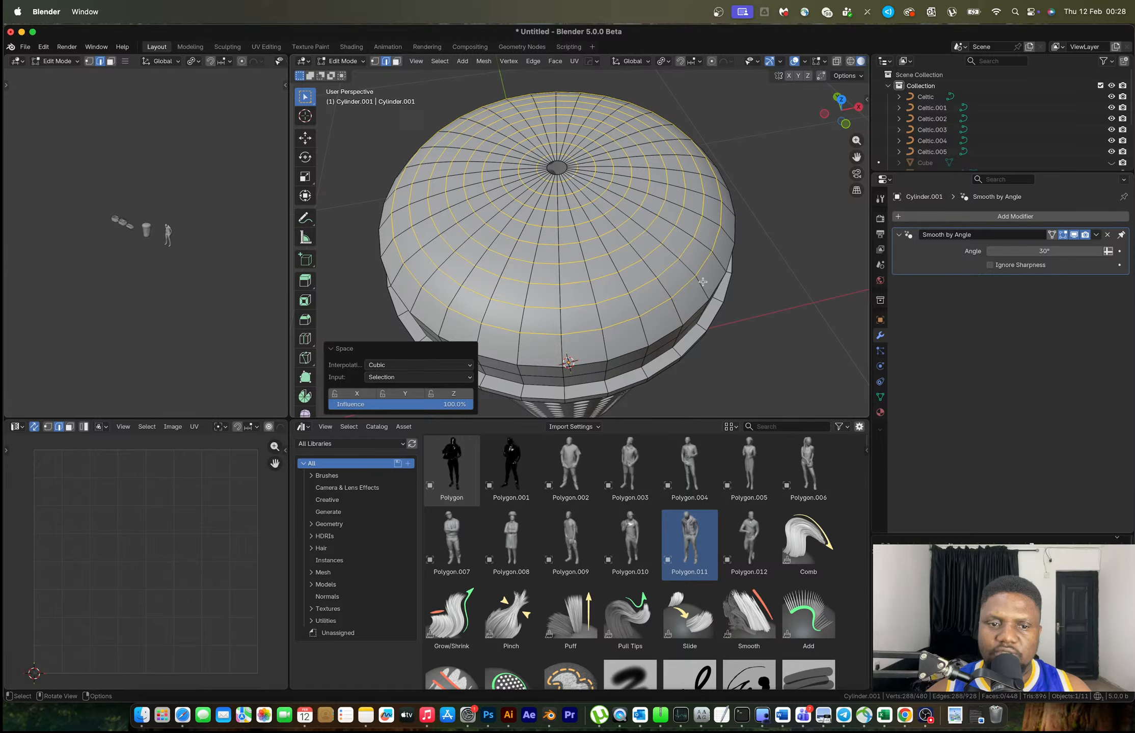
middle_click_drag(702, 283, 698, 274)
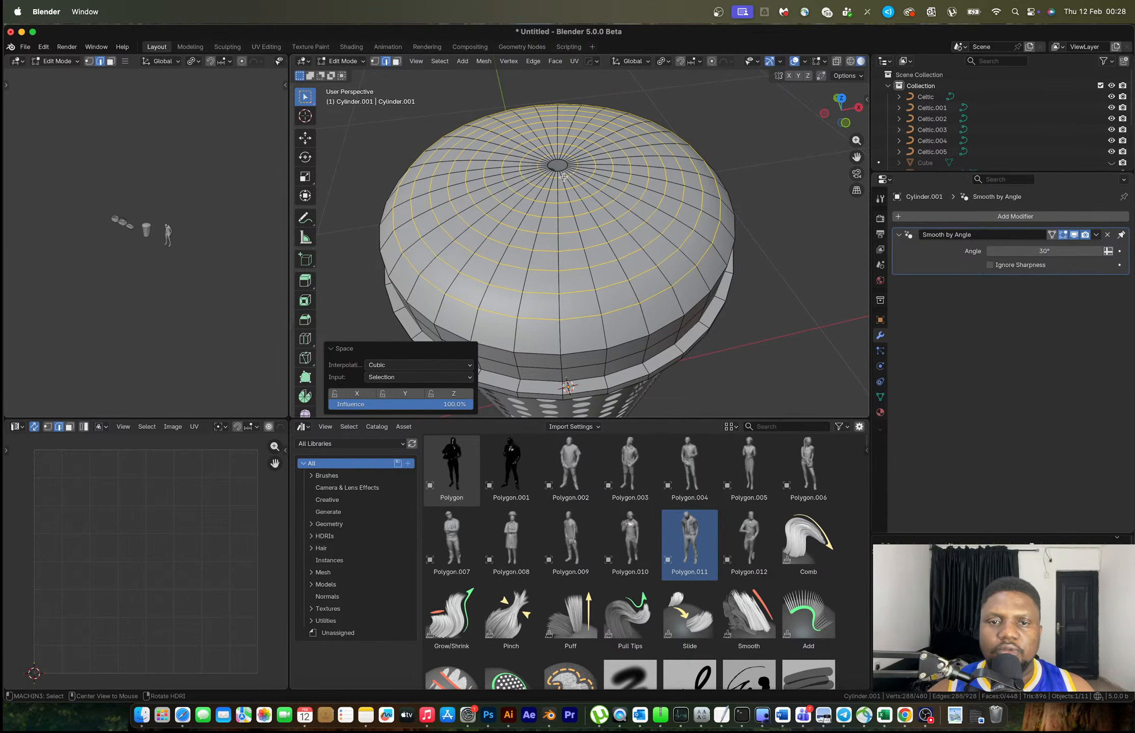
key("alt+a")
key("ctrl+Right")
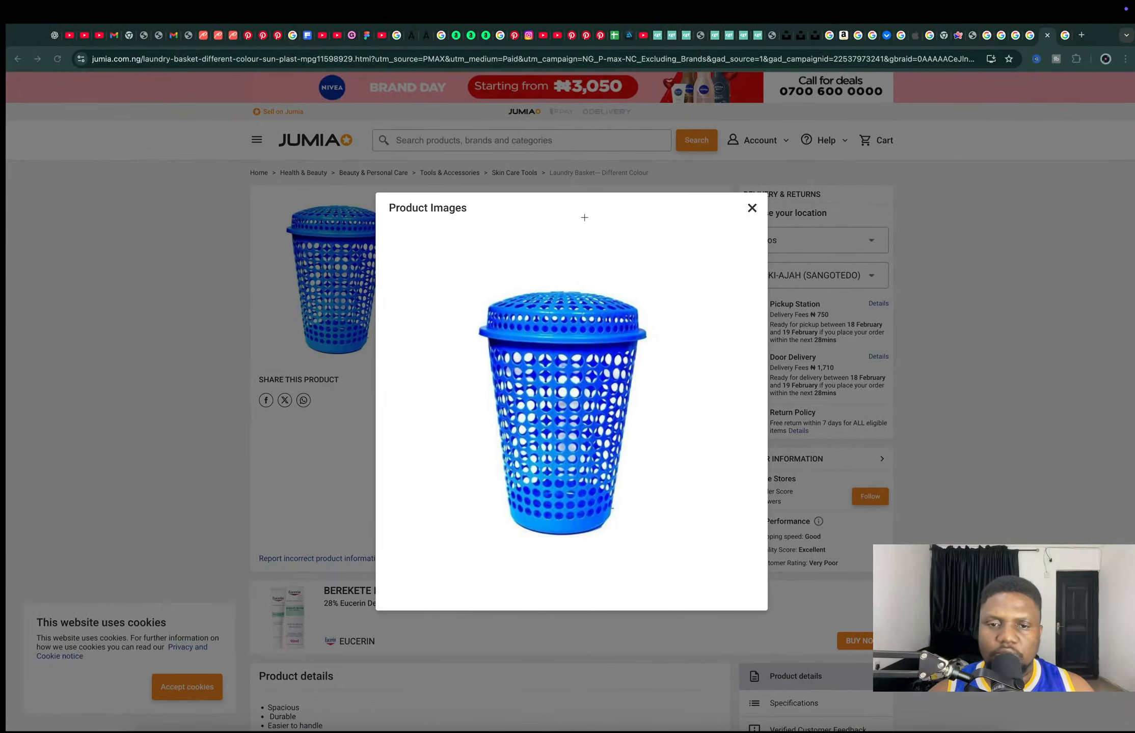
left_click(258, 253)
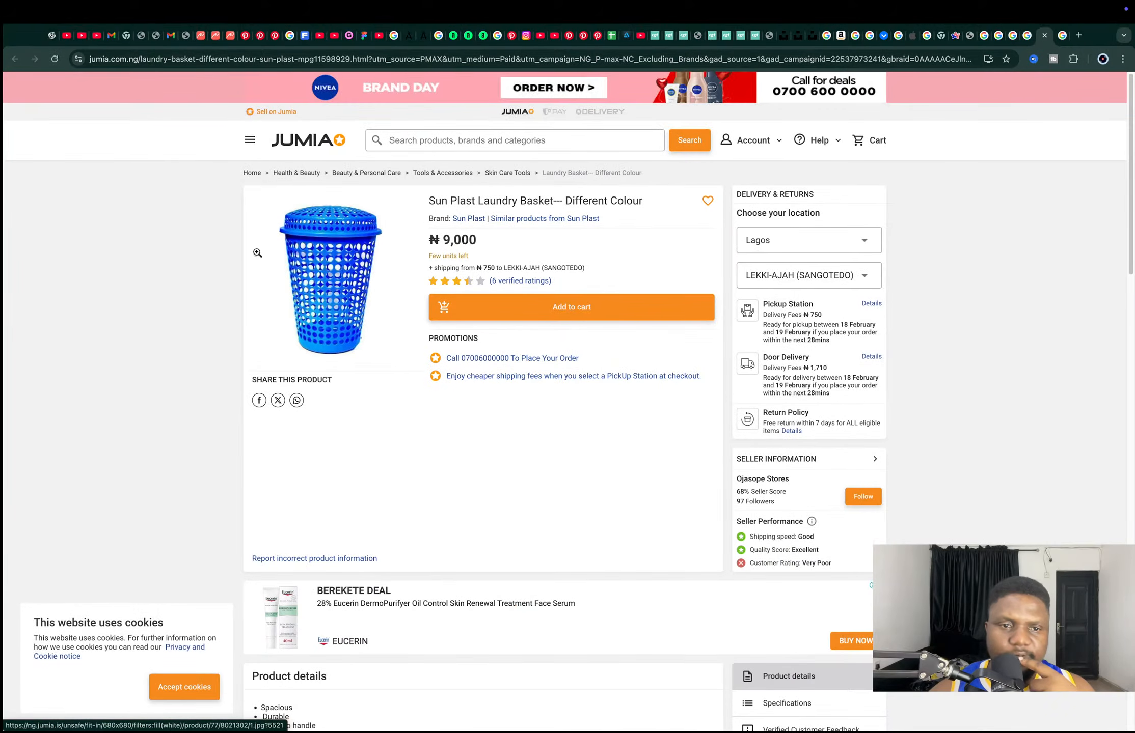
scroll(370, 381, "down", 3)
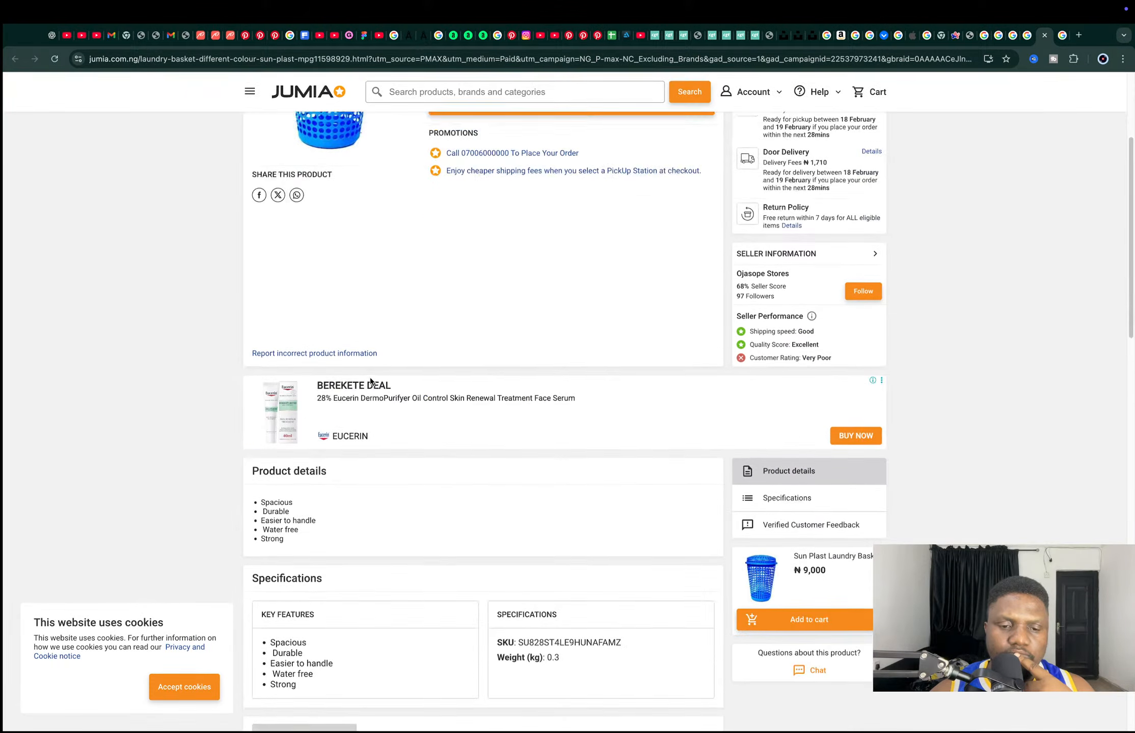
scroll(370, 381, "down", 6)
scroll(370, 380, "up", 10)
left_click(338, 265)
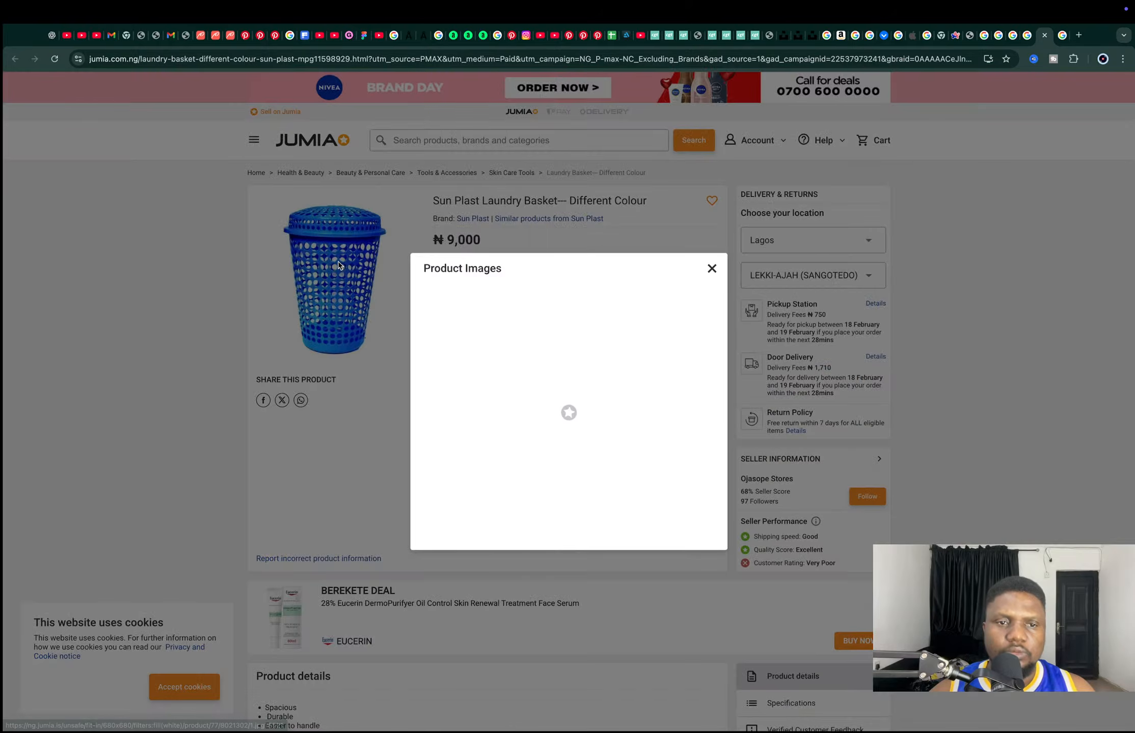
key("ctrl+Left")
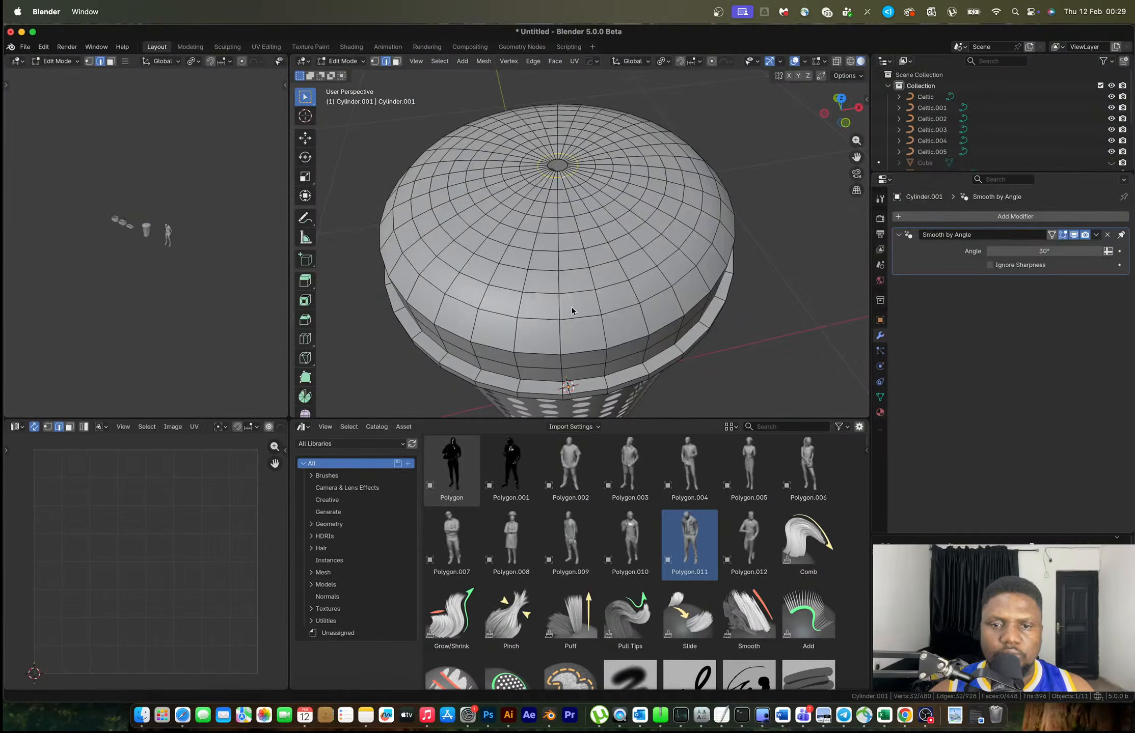
Select the lid's two side-band face rings and inset each face individually
middle_click_drag(576, 248, 569, 275)
key("3")
left_click(559, 236, "alt")
left_click(563, 263, "alt+shift")
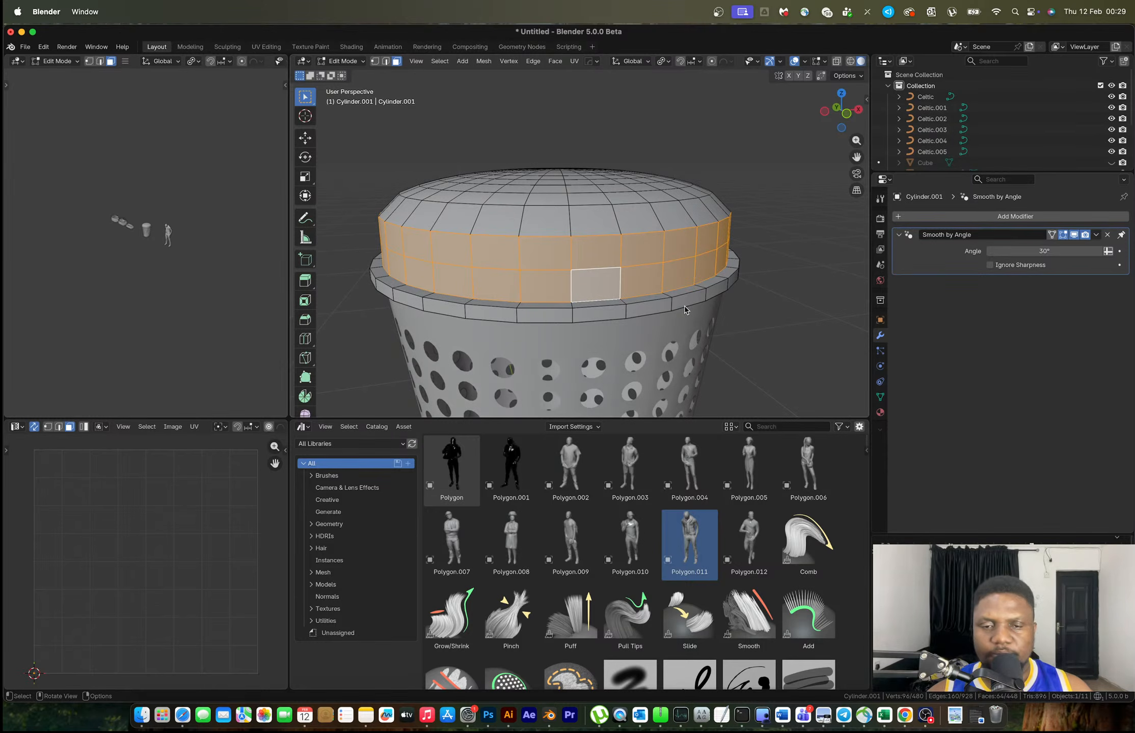
key("i")
key("i")
left_click(776, 346)
Subdivide the inset faces twice and round them into circles with LoopTools Circle
right_click(662, 292)
mouse_move(688, 292)
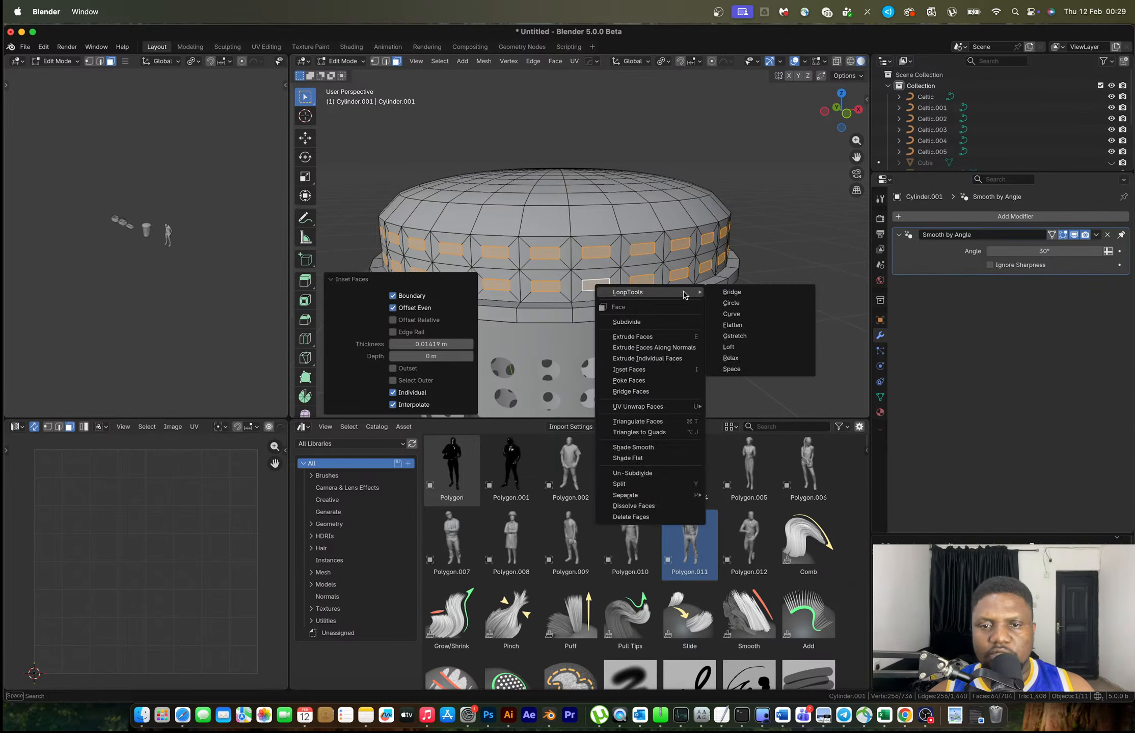
left_click(643, 321)
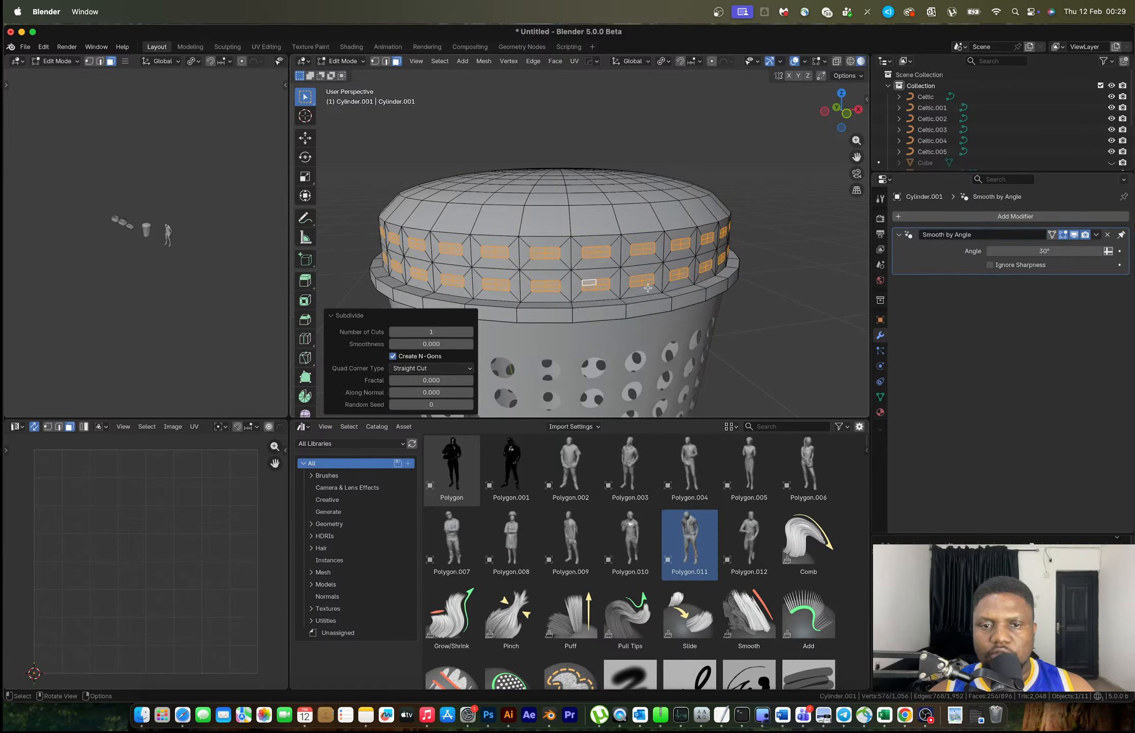
right_click(643, 273)
left_click(643, 272)
right_click(643, 272)
mouse_move(650, 243)
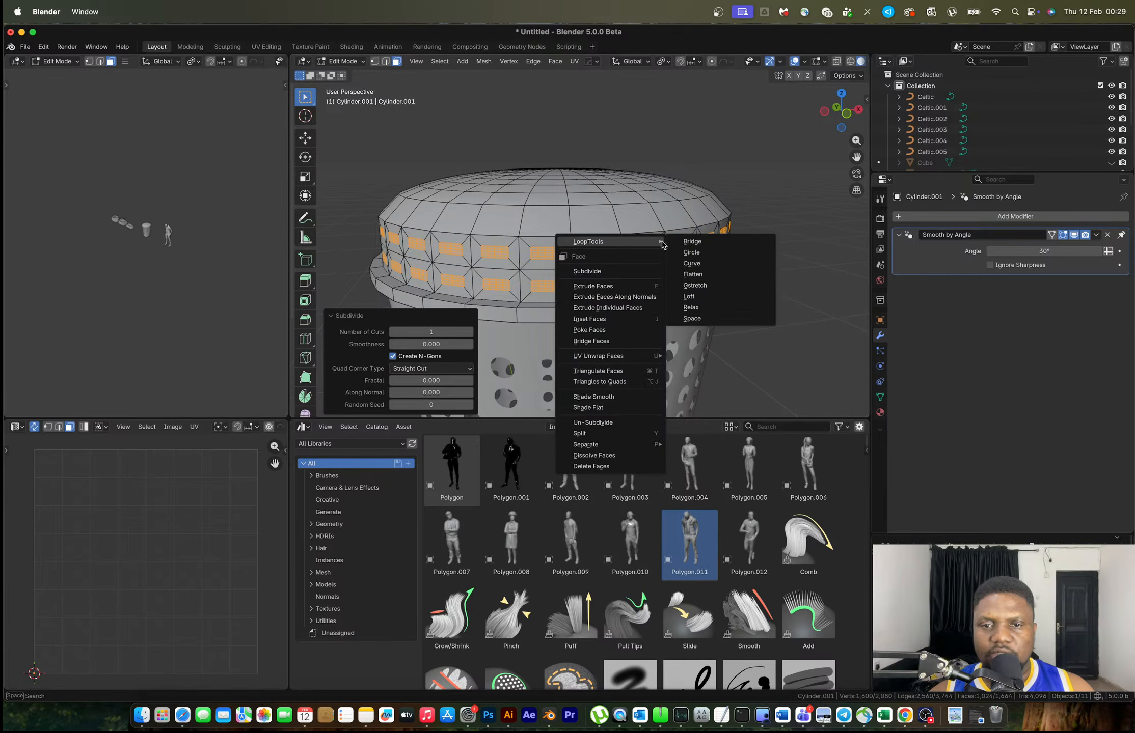
left_click(694, 252)
Shrink the circular faces and delete them to cut holes through the side band
key("s")
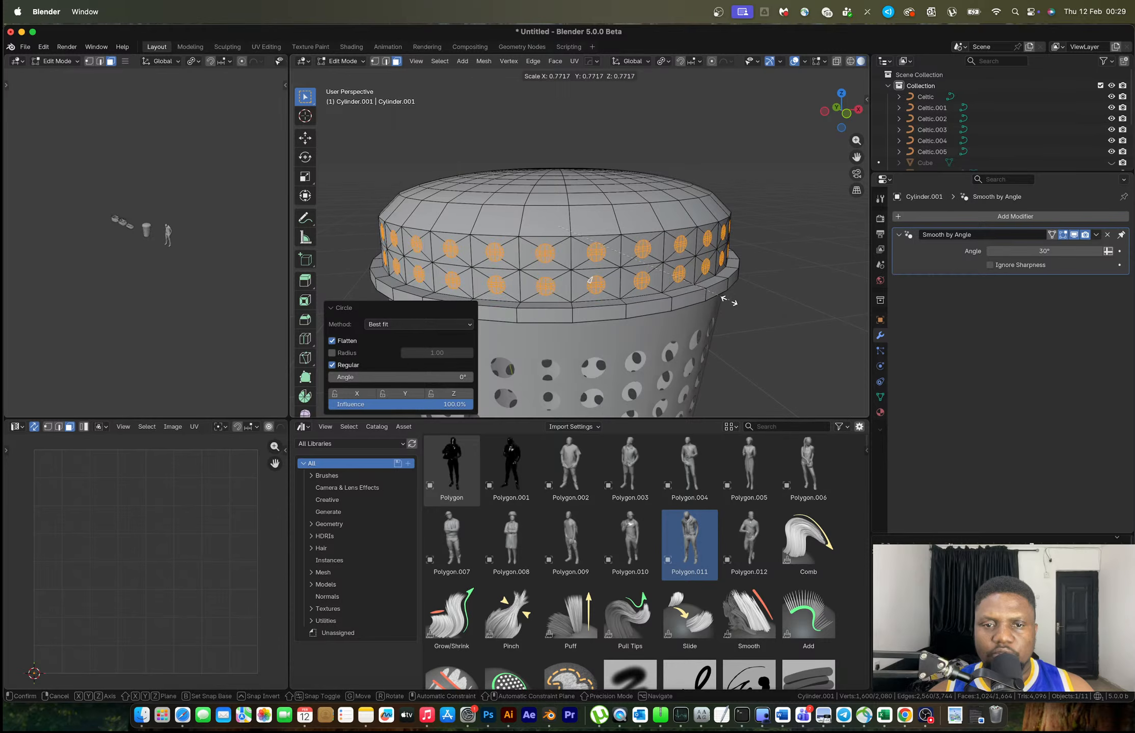
left_click(727, 300)
key("x")
left_click(673, 300)
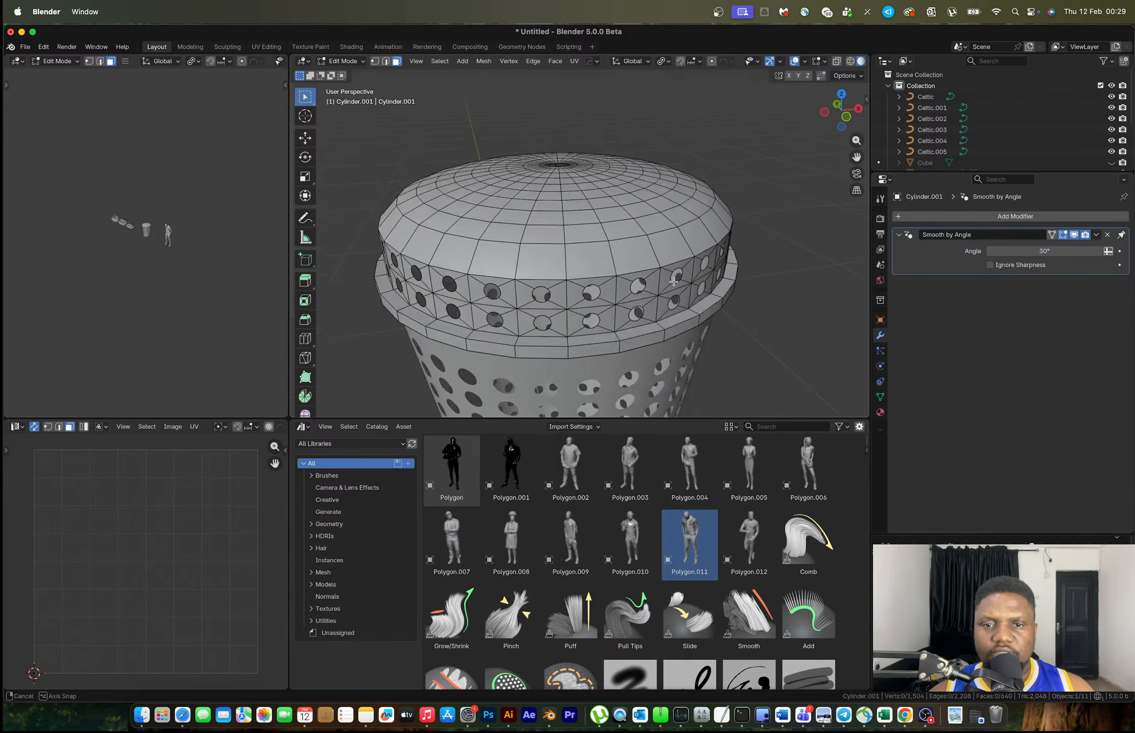
Compare the perforated basket in Object Mode with the Chrome reference photo
key("Tab")
scroll(678, 262, "down", 6)
middle_click_drag(678, 262, 619, 312)
scroll(583, 264, "up", 6)
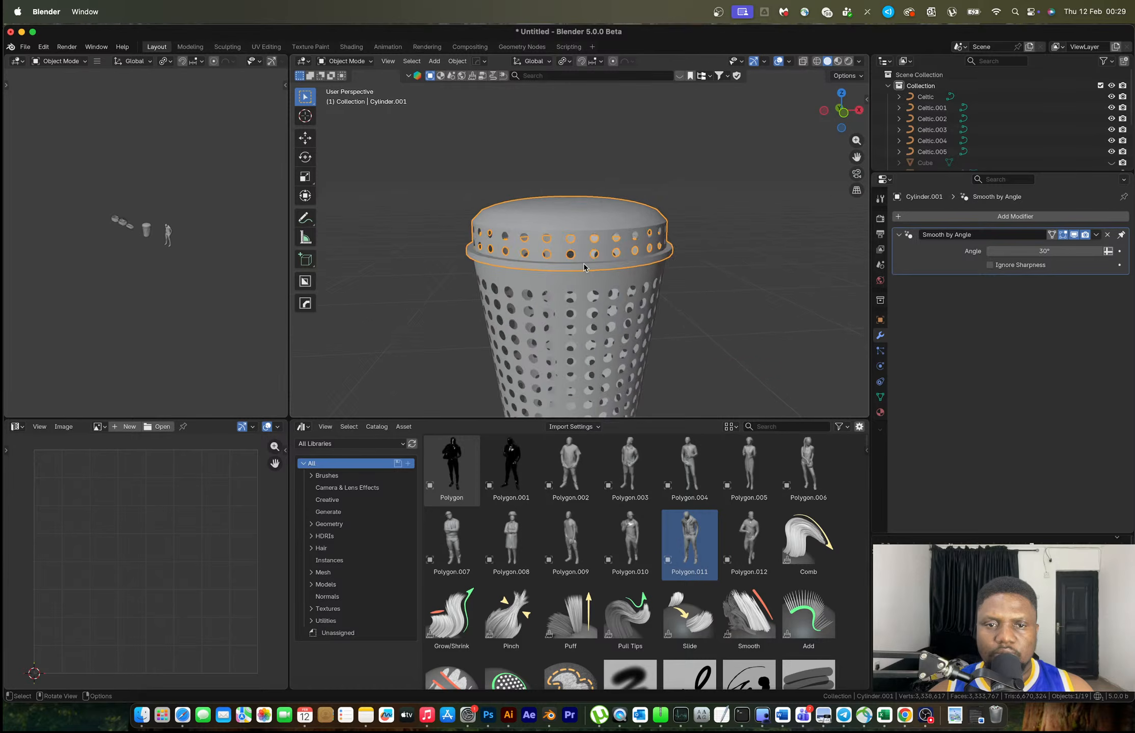
key("ctrl+Right")
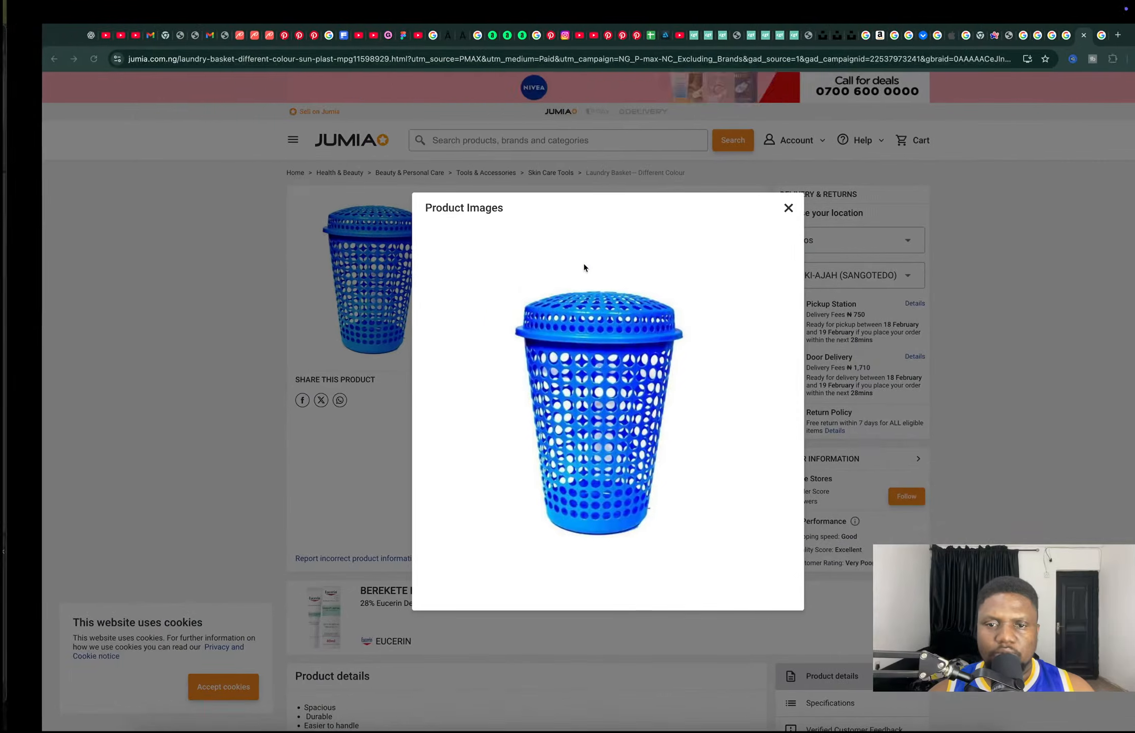
key("ctrl+Left")
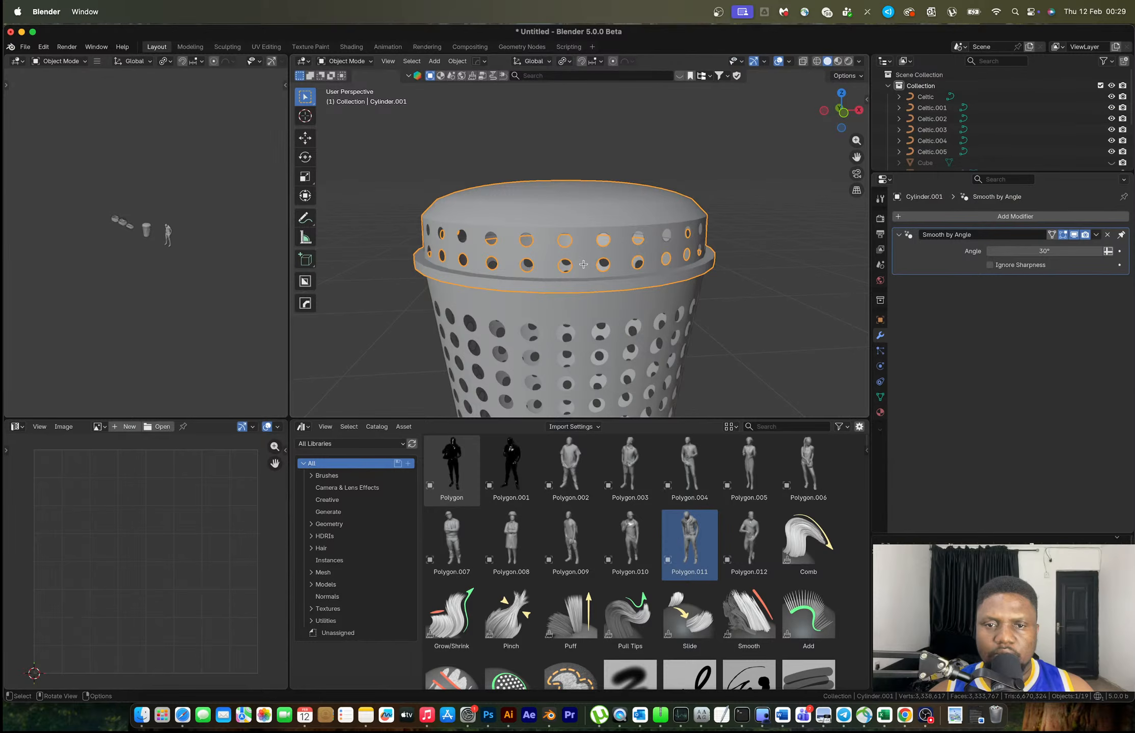
Enlarge the side hole faces slightly and delete them to open the holes
key("Tab")
key("s")
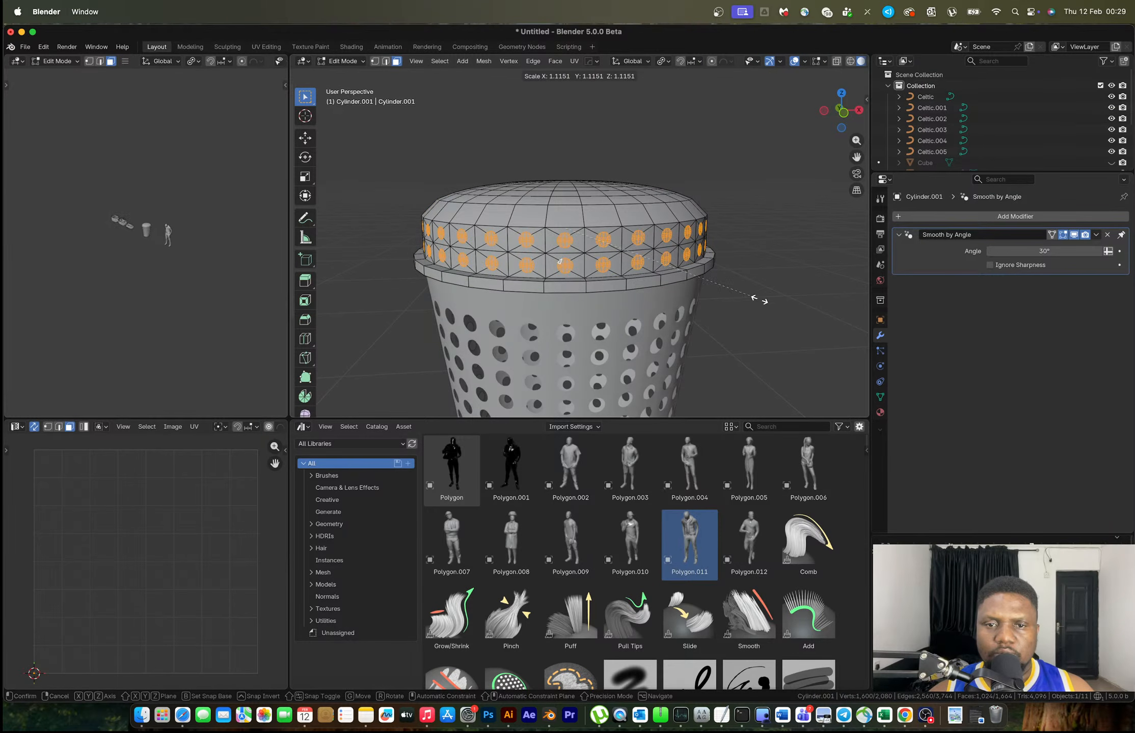
left_click(764, 303)
key("x")
left_click(766, 305)
Select the concentric face rings across the lid's dome
middle_click_drag(555, 236, 577, 266)
left_click(579, 267, "alt")
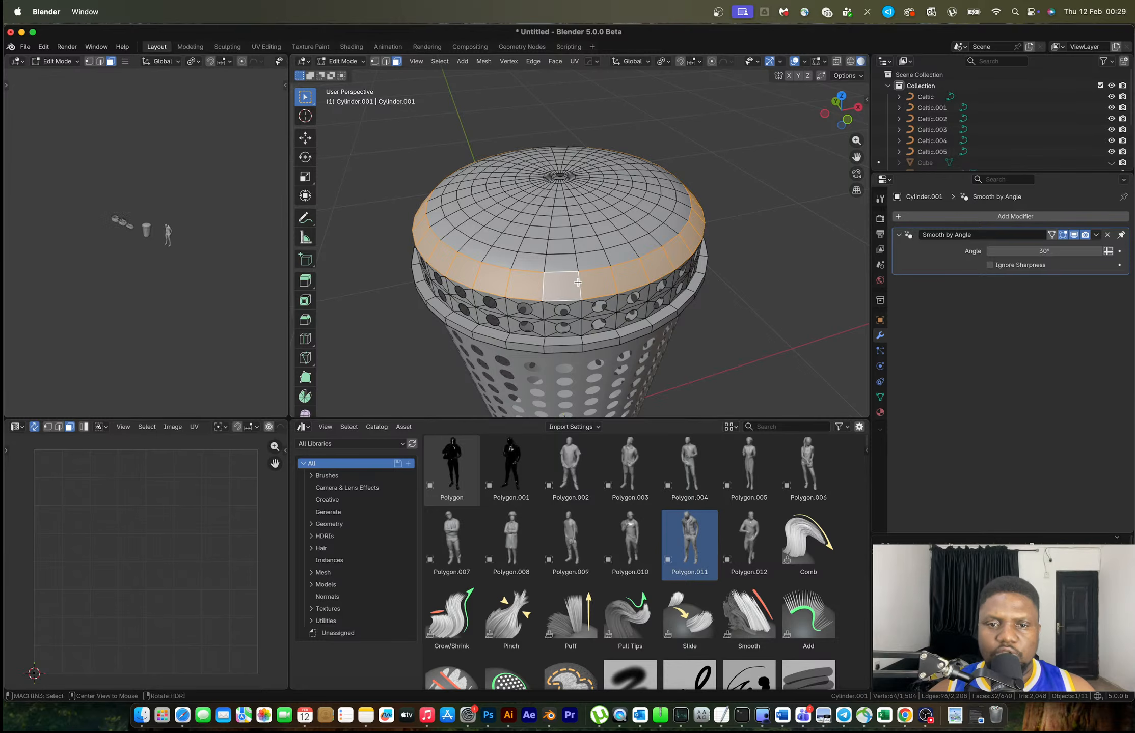
left_click(574, 242, "alt+shift")
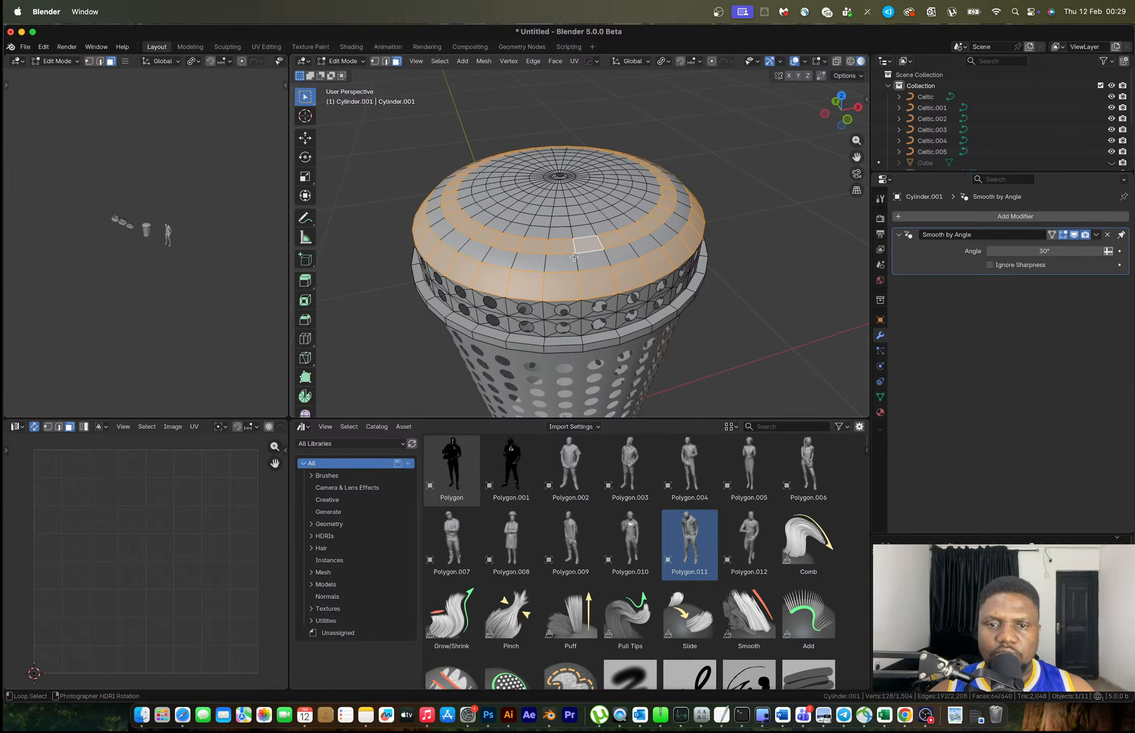
left_click(573, 253, "alt+shift")
left_click(571, 236, "alt+shift")
left_click(568, 222, "alt+shift")
left_click(565, 208, "alt+shift")
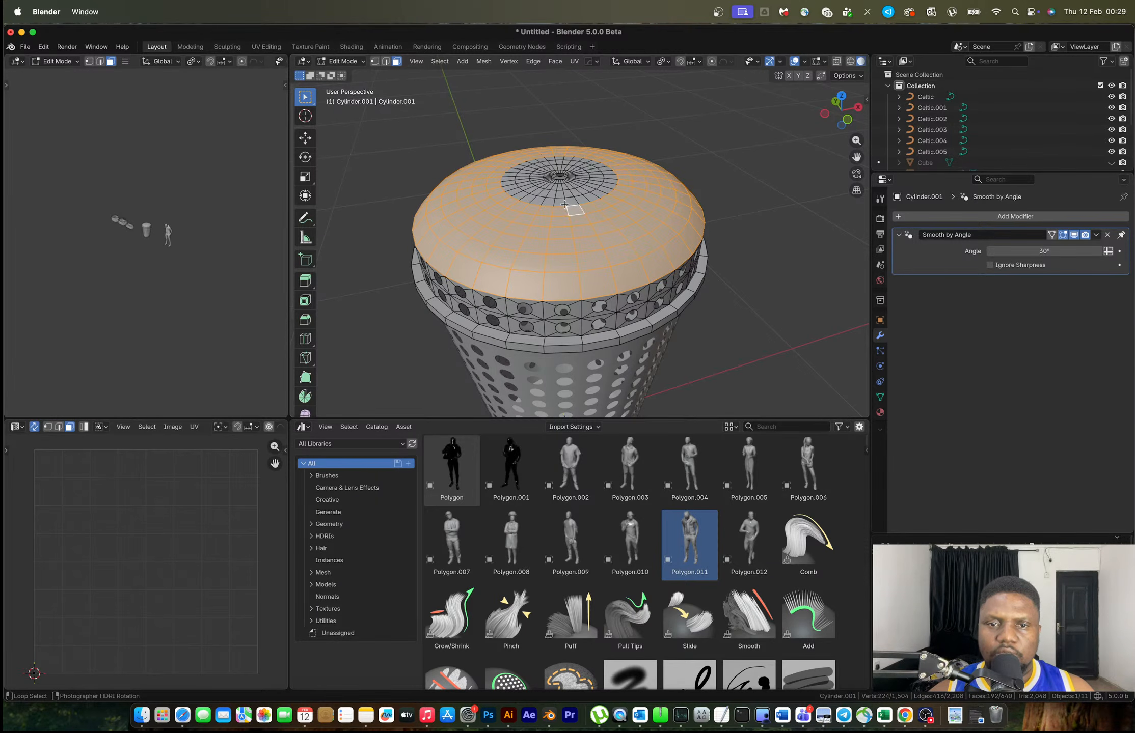
left_click(564, 195, "alt+shift")
left_click(562, 191, "alt+shift")
scroll(563, 192, "up", 3)
Dissolve the edges of the dome's inner ring around the pole
middle_click_drag(611, 225, 527, 215, "shift")
left_click(528, 215, "alt")
key("2")
left_click(529, 216, "alt")
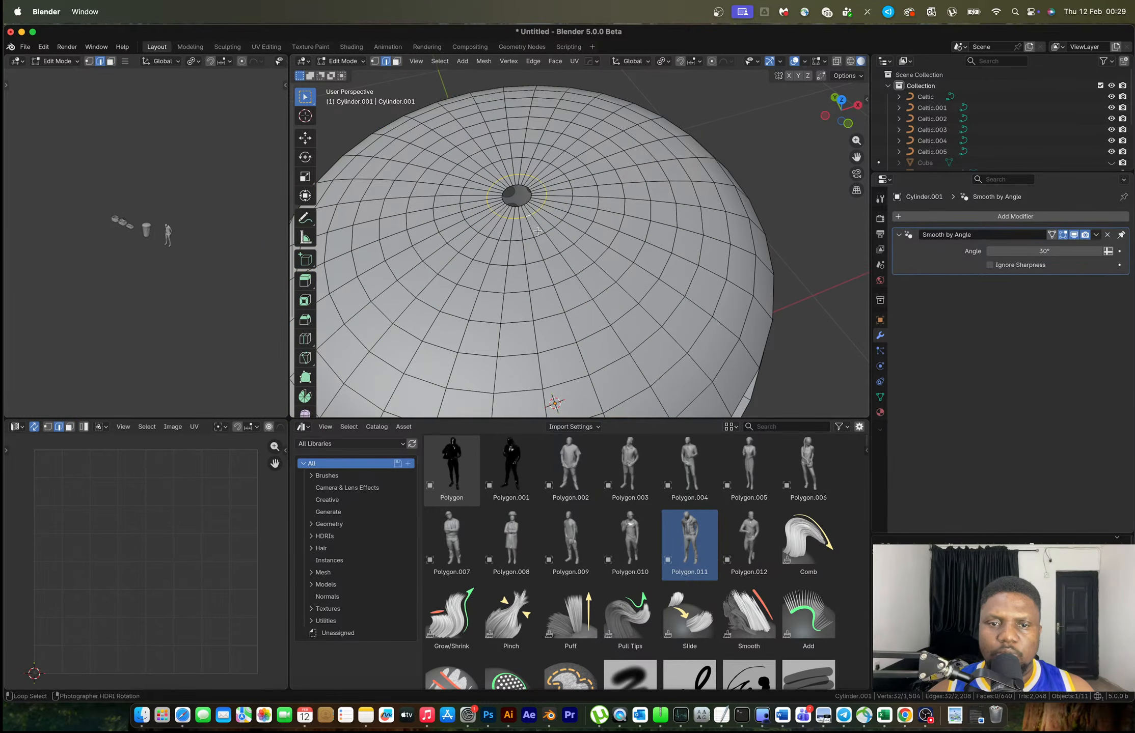
key("x")
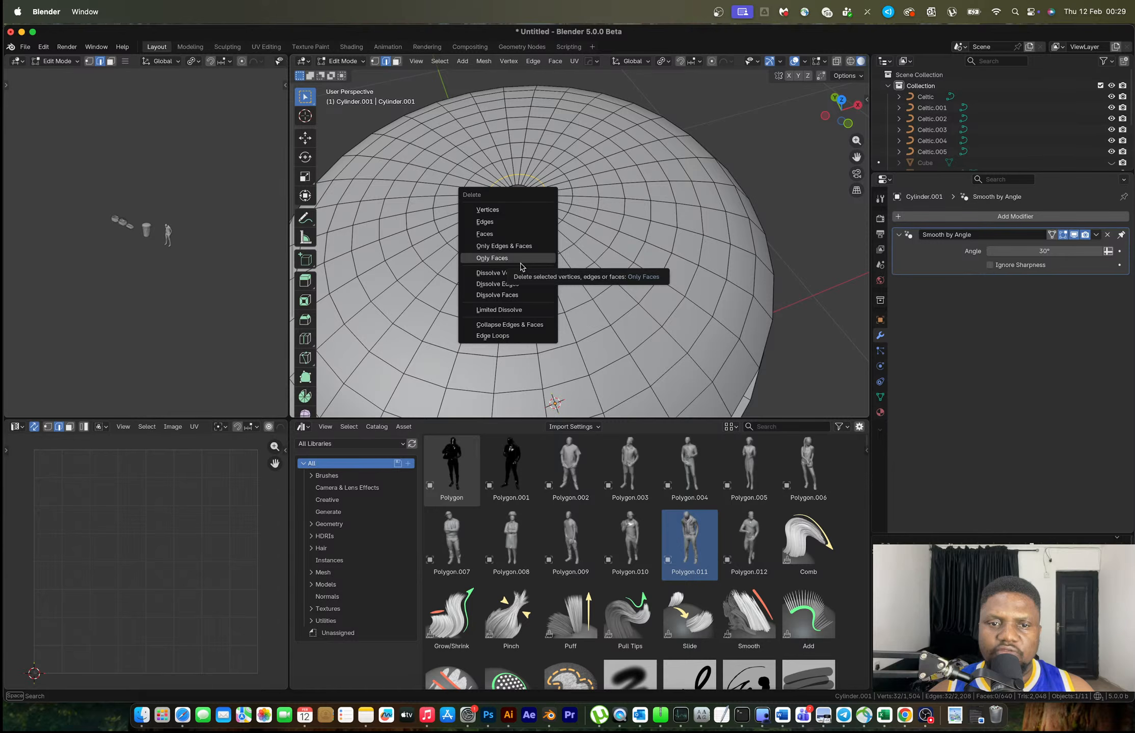
left_click(522, 283)
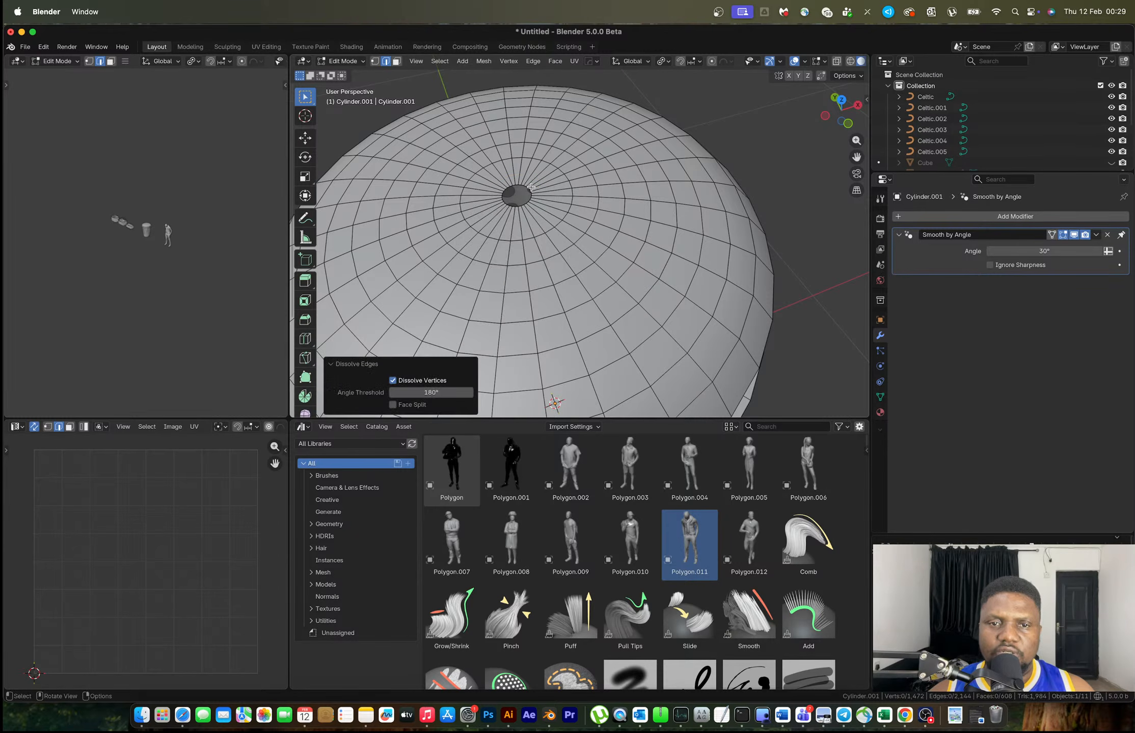
Dissolve the pole's boundary edges so the radial edges meet at the centre
left_click(527, 187, "alt")
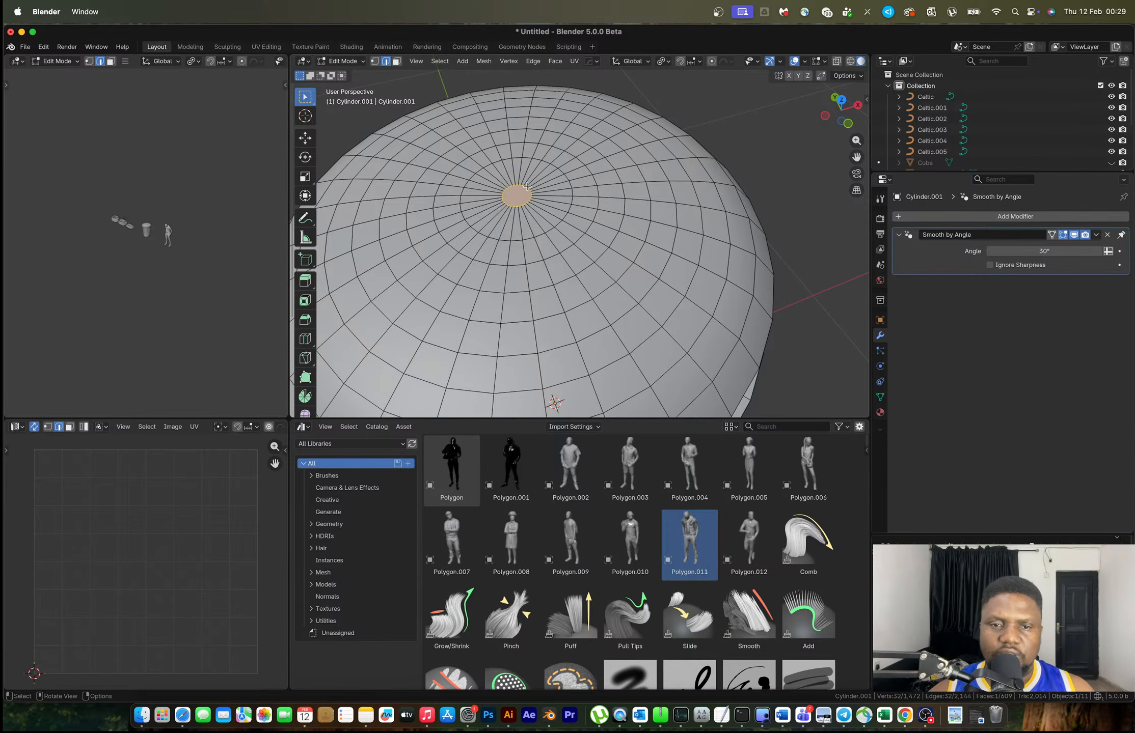
middle_click_drag(527, 187, 540, 212)
key("x")
left_click(538, 224)
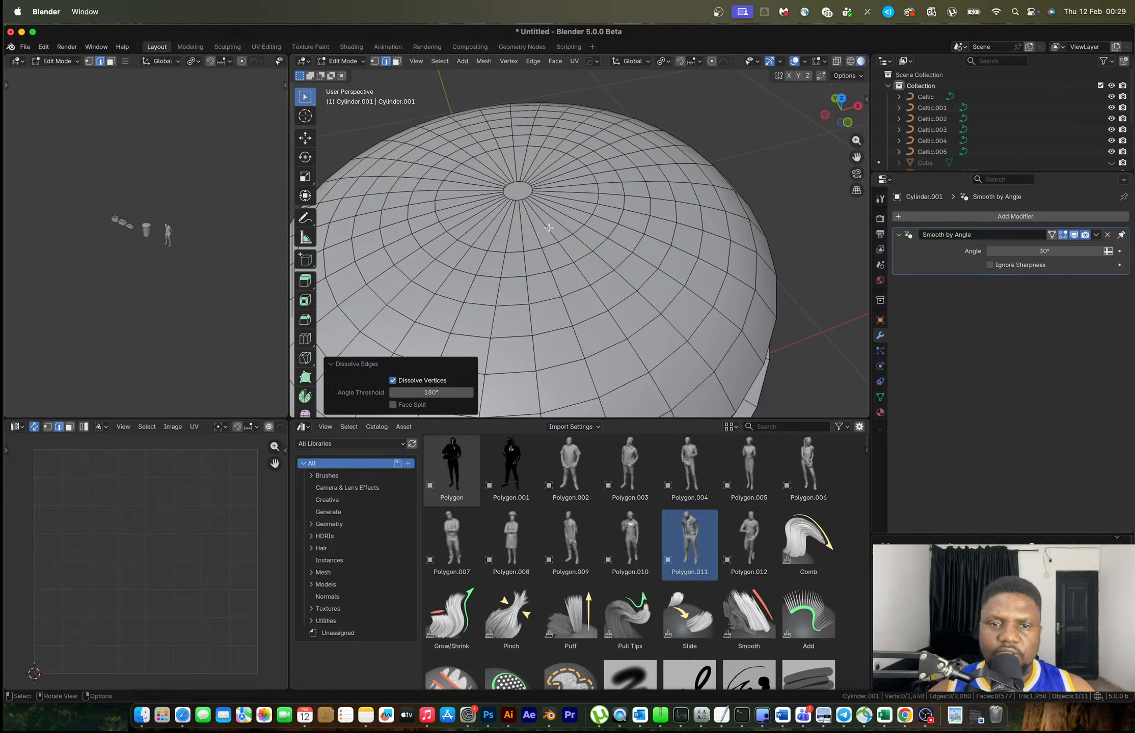
scroll(568, 233, "down", 3)
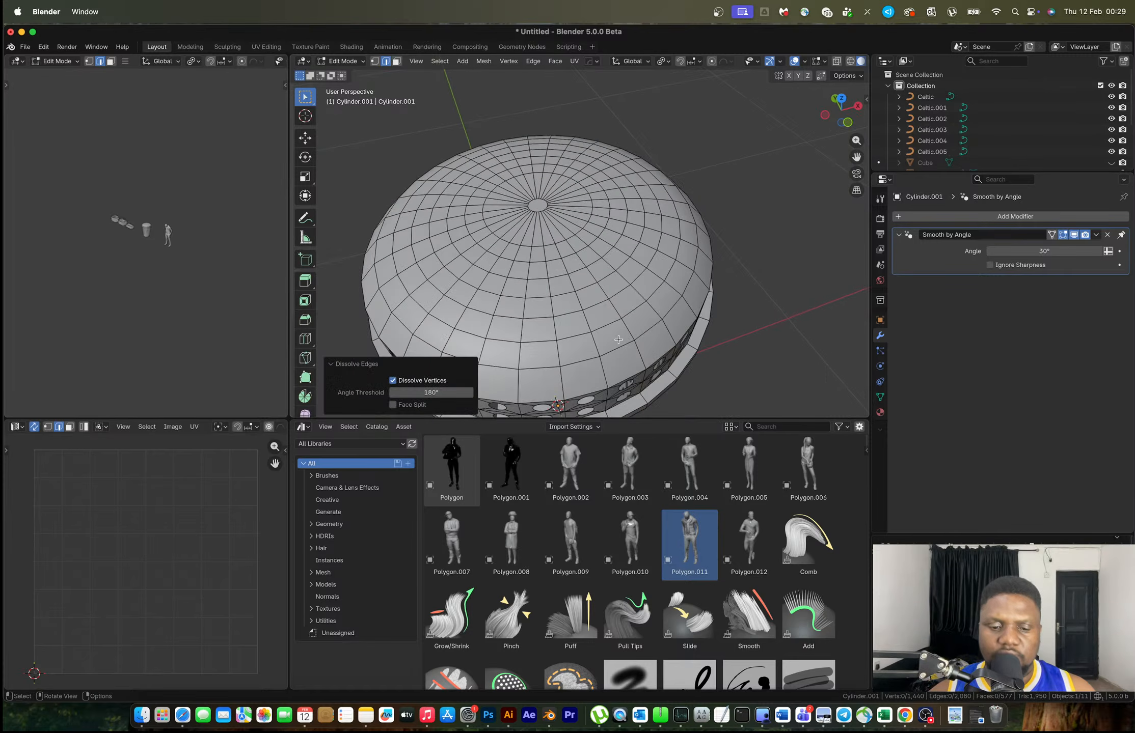
Select seven concentric face rings on the dome, from the outer edge inward
key("3")
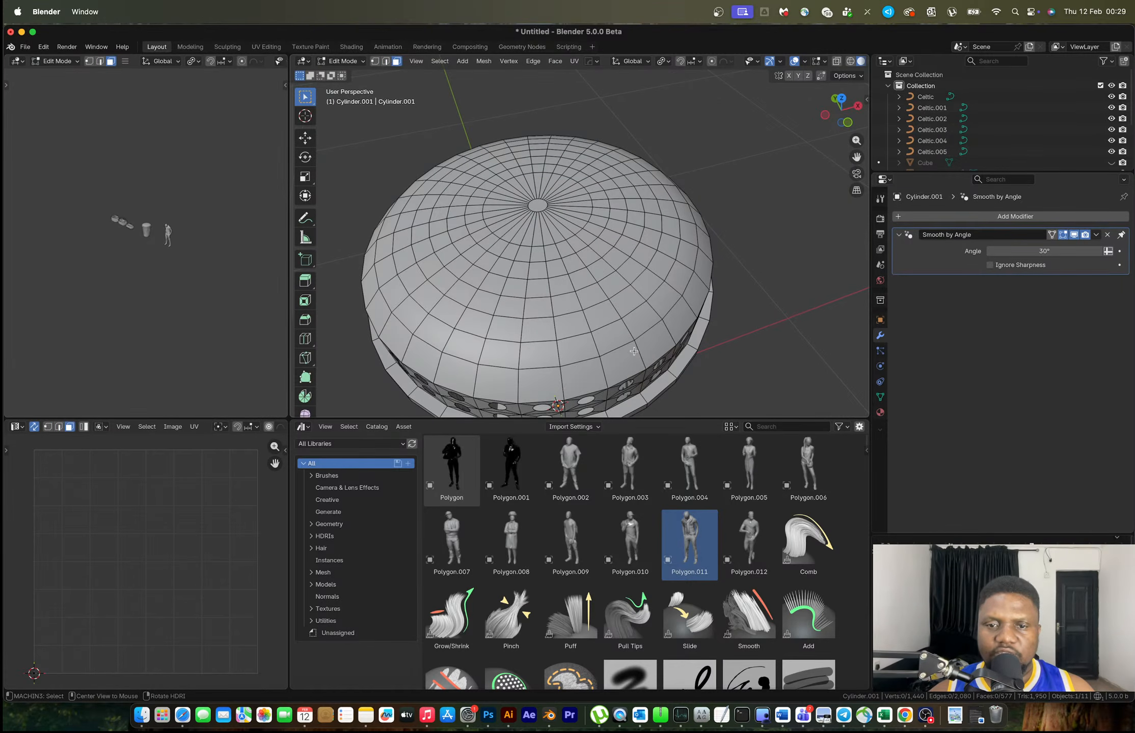
left_click(635, 353, "alt")
left_click(628, 330, "alt+shift")
left_click(614, 309, "alt+shift")
left_click(602, 289, "alt+shift")
left_click(592, 273, "alt+shift")
left_click(579, 258, "alt+shift")
left_click(568, 246, "alt+shift")
middle_click_drag(568, 246, 631, 261)
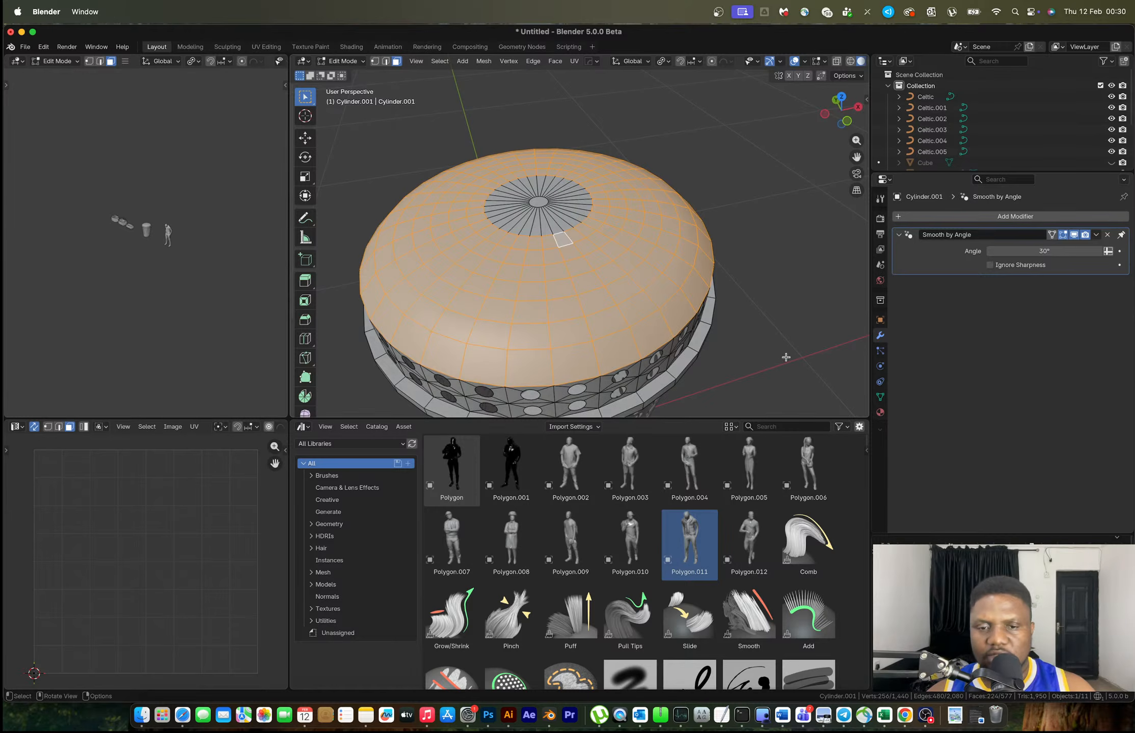
Inset the dome faces individually and subdivide them twice
key("i")
key("i")
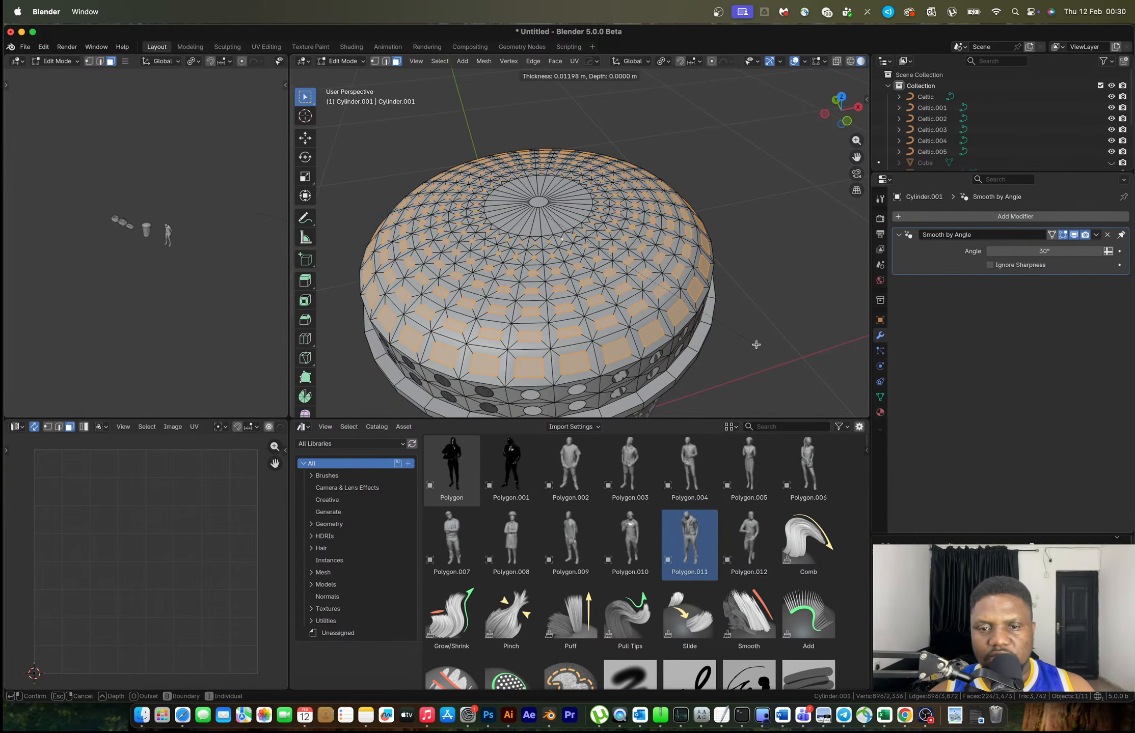
left_click(761, 346)
right_click(657, 306)
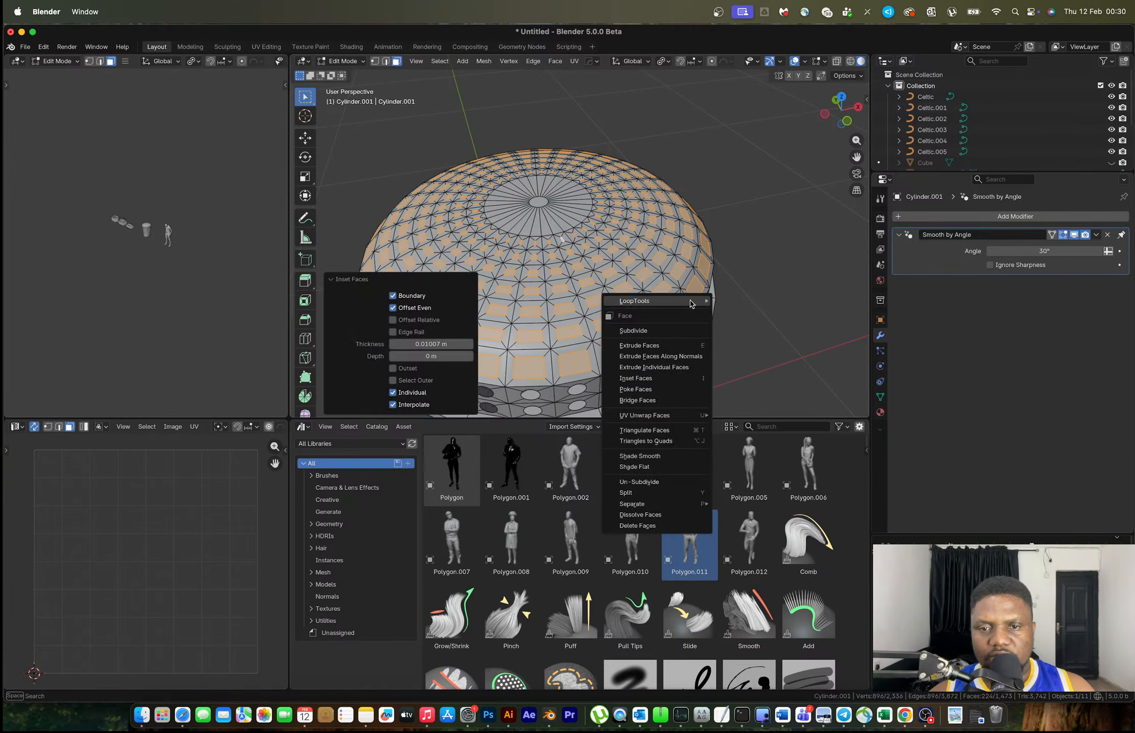
left_click(633, 330)
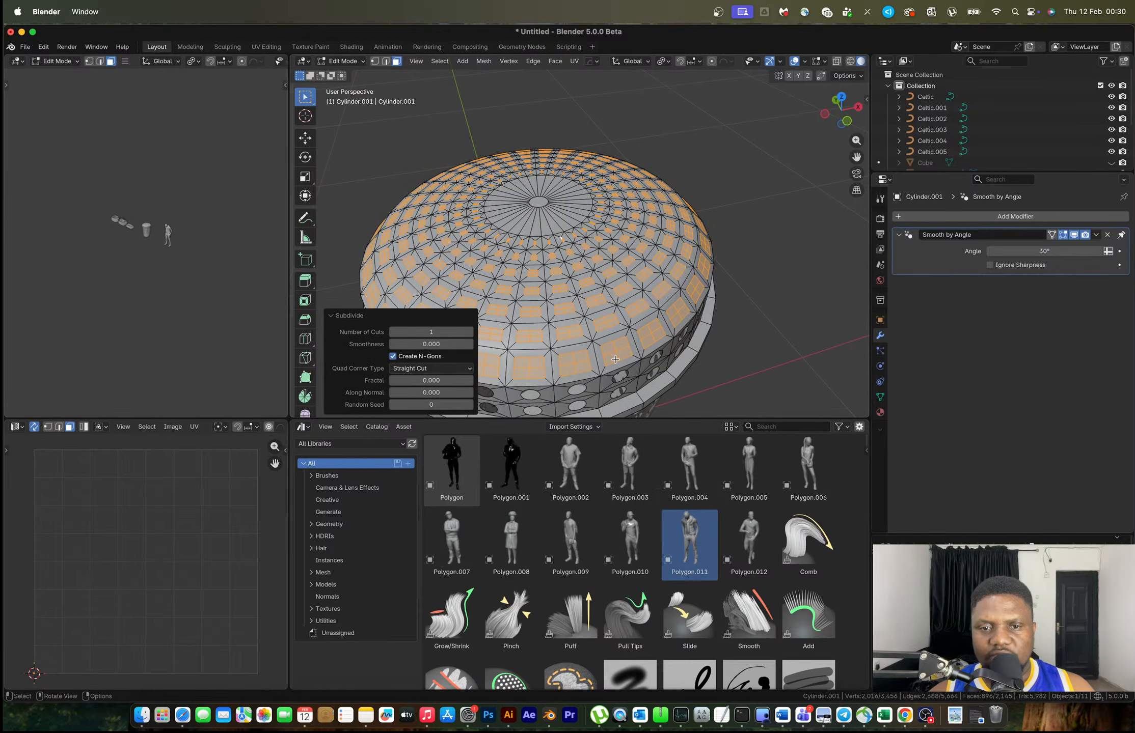
right_click(615, 360)
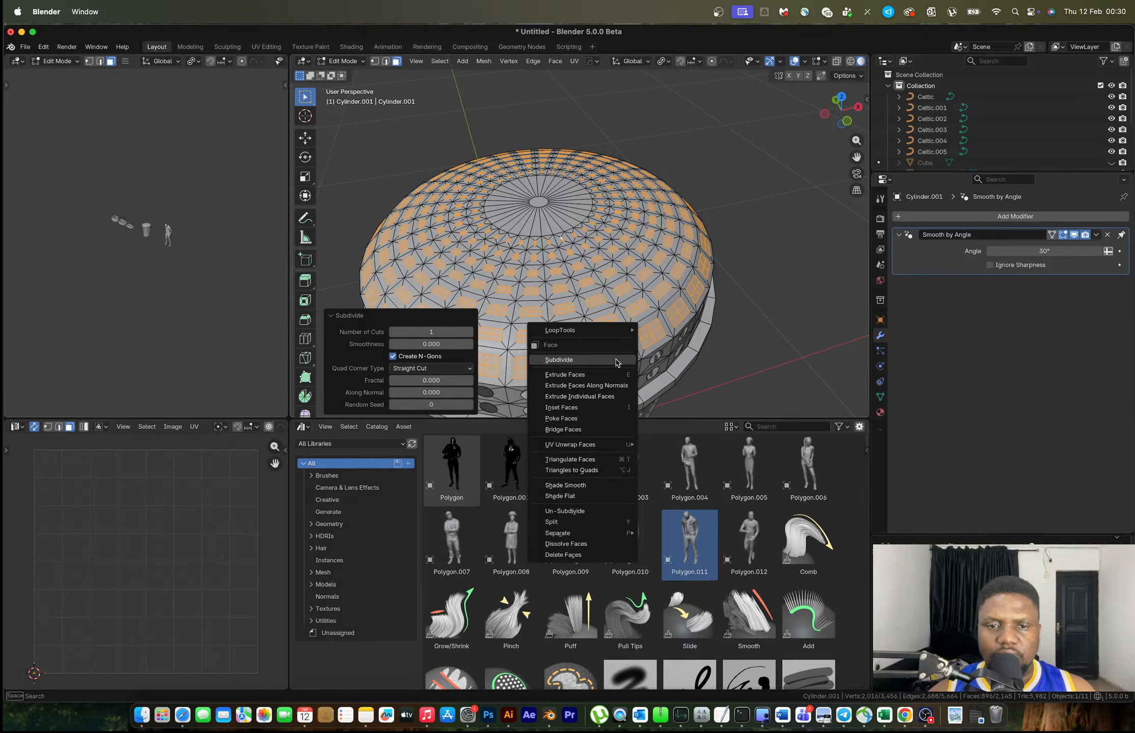
left_click(615, 361)
Make the faces round with LoopTools Circle and shrink them to about 0.6155
right_click(630, 326)
mouse_move(645, 306)
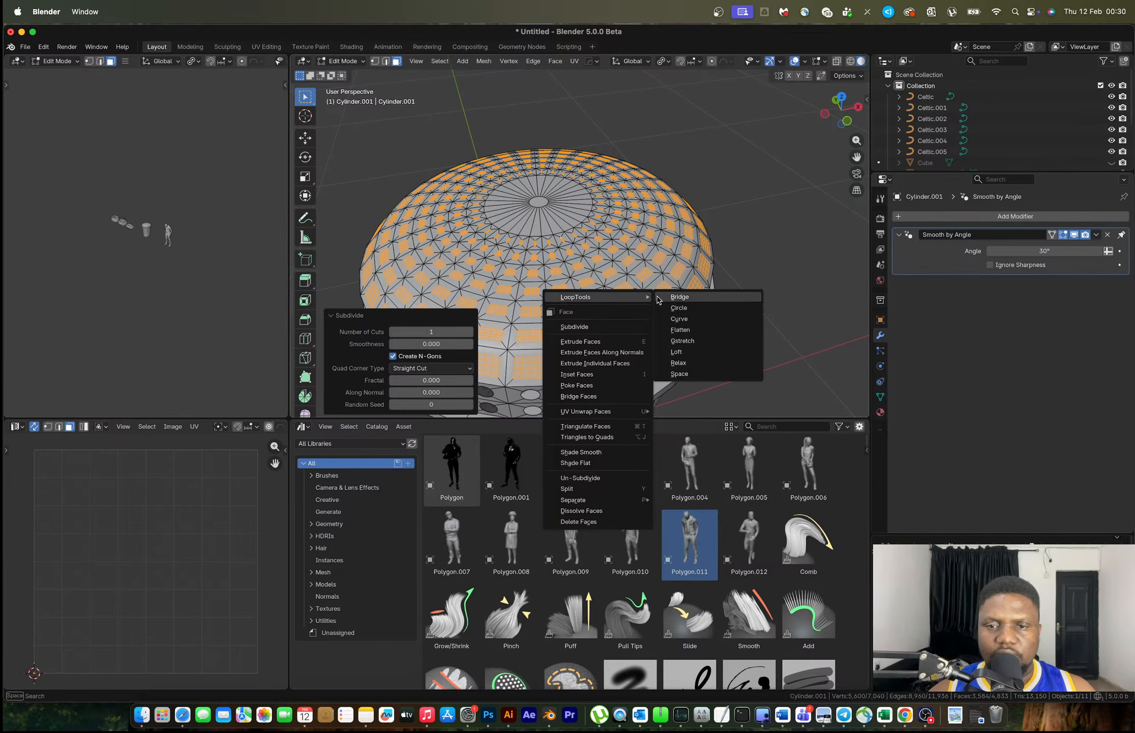
left_click(682, 311)
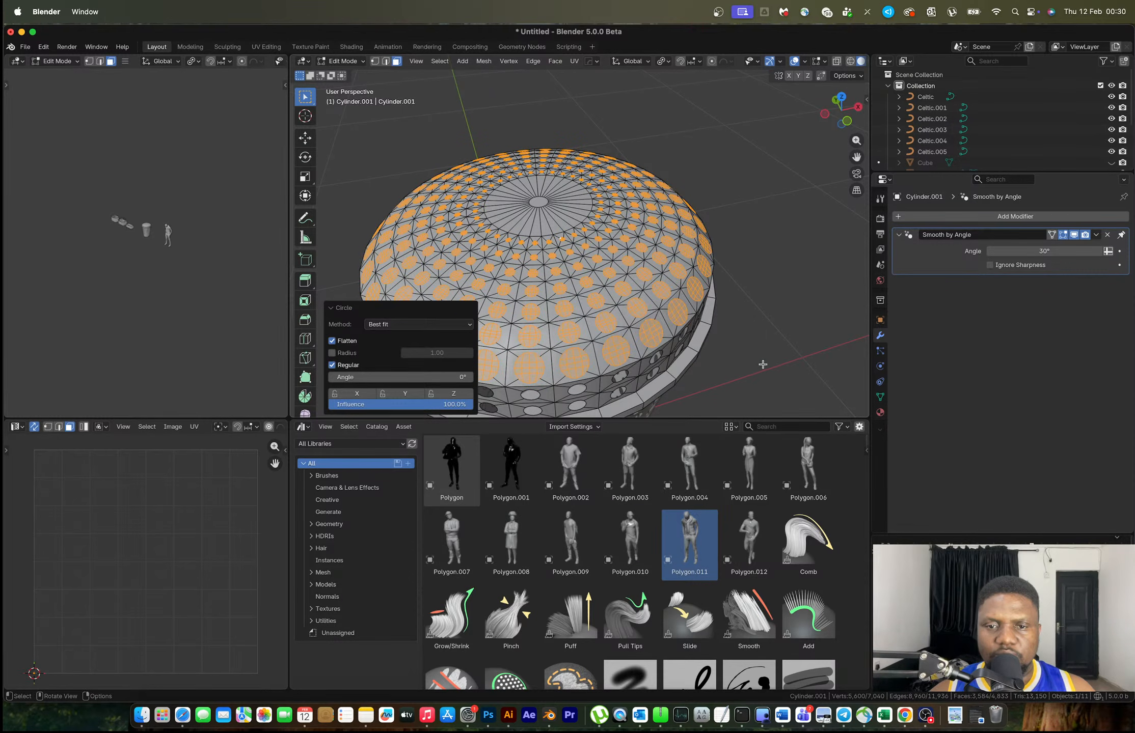
key("s")
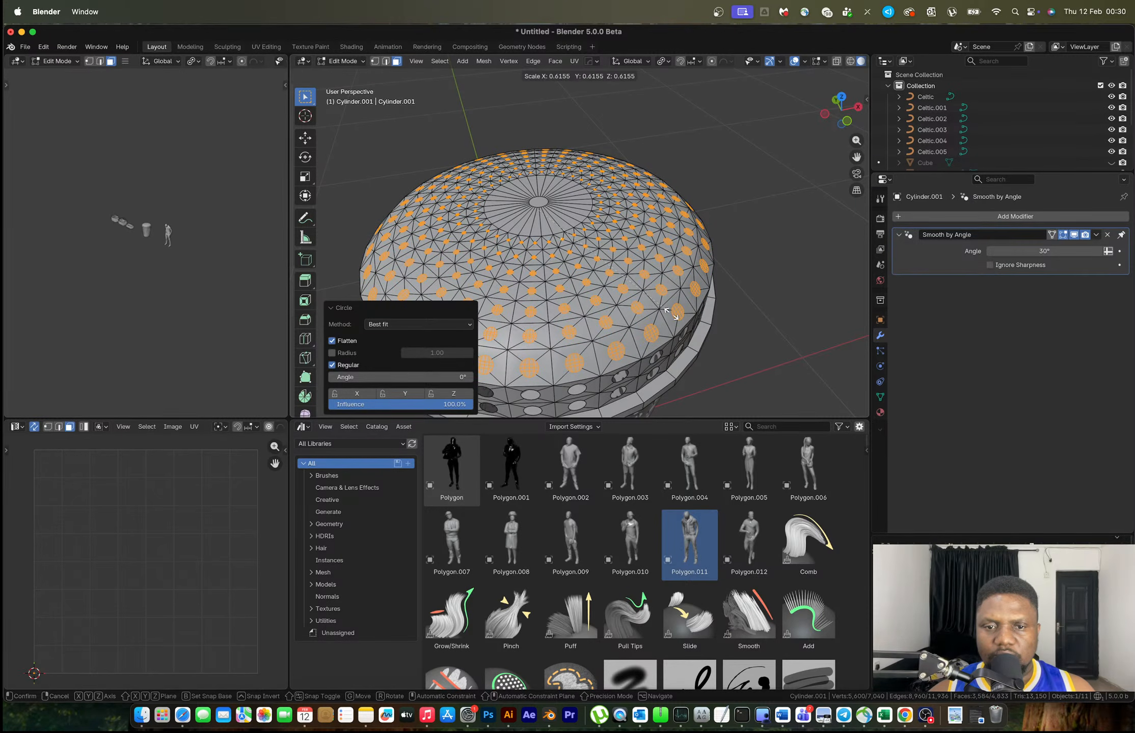
left_click(670, 314)
Delete the round dome faces to punch holes, then view the perforated lid
key("x")
left_click(625, 267)
key("Tab")
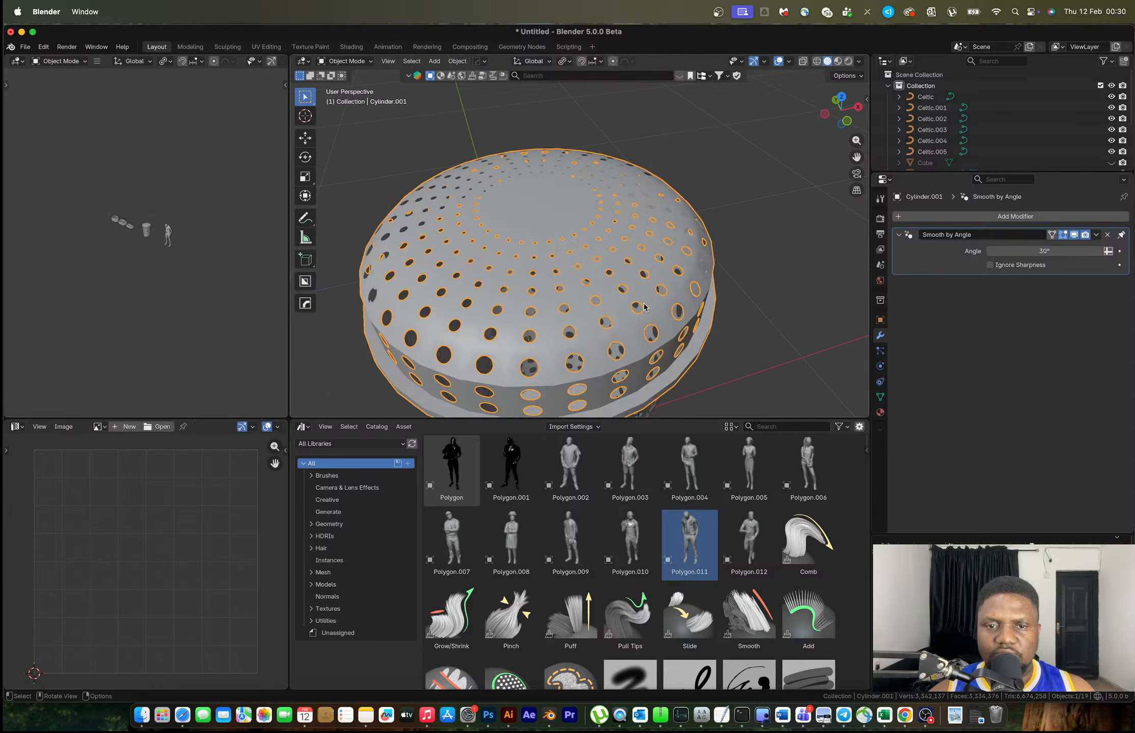
scroll(644, 306, "down", 3)
left_click(690, 243)
middle_click_drag(644, 305, 655, 262)
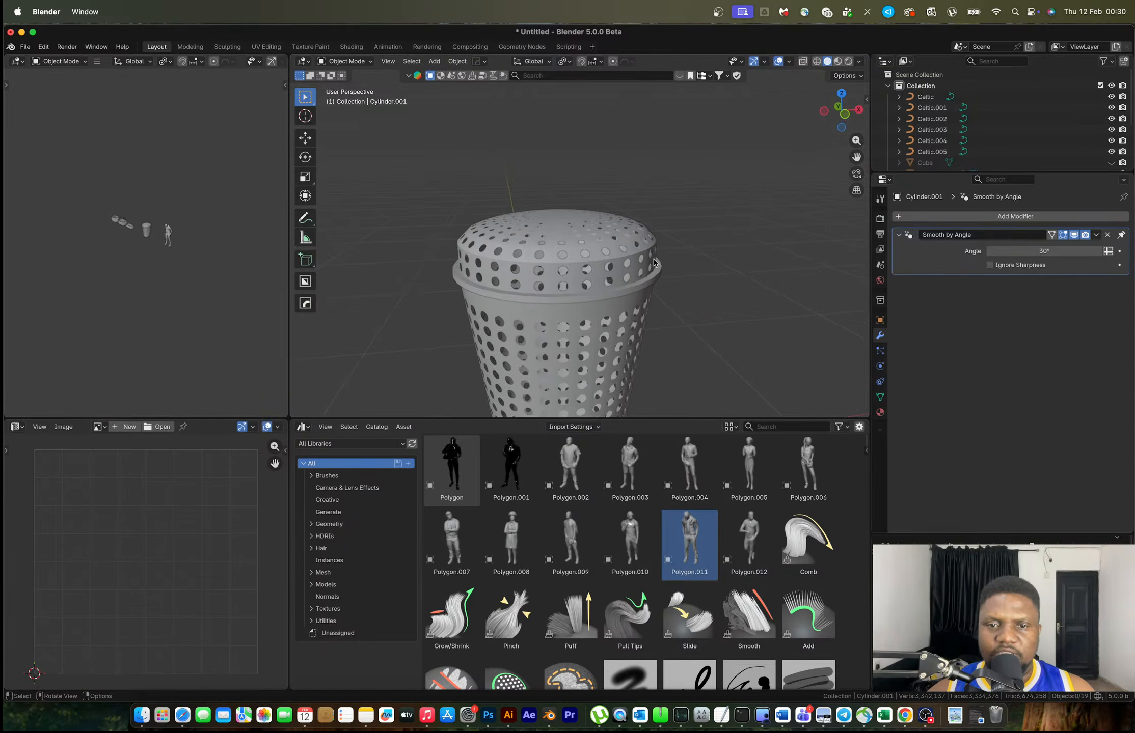
Compare with the Chrome reference and return to editing the lid's mesh
key("ctrl+Right")
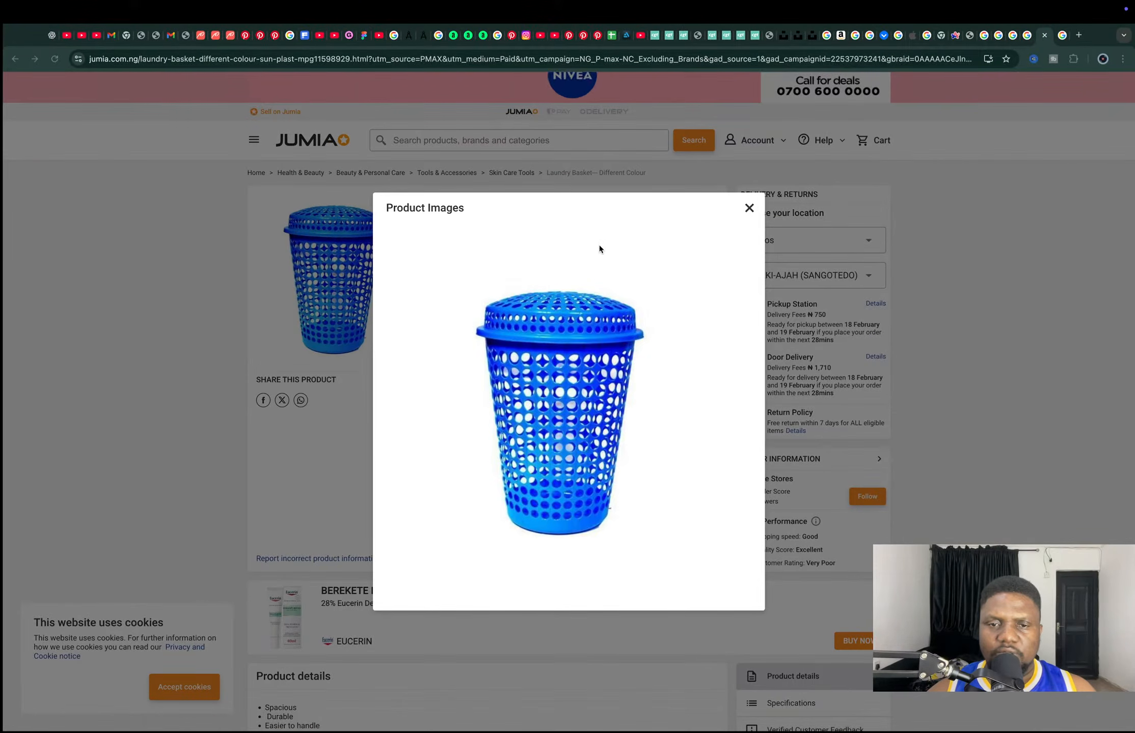
key("ctrl+Left")
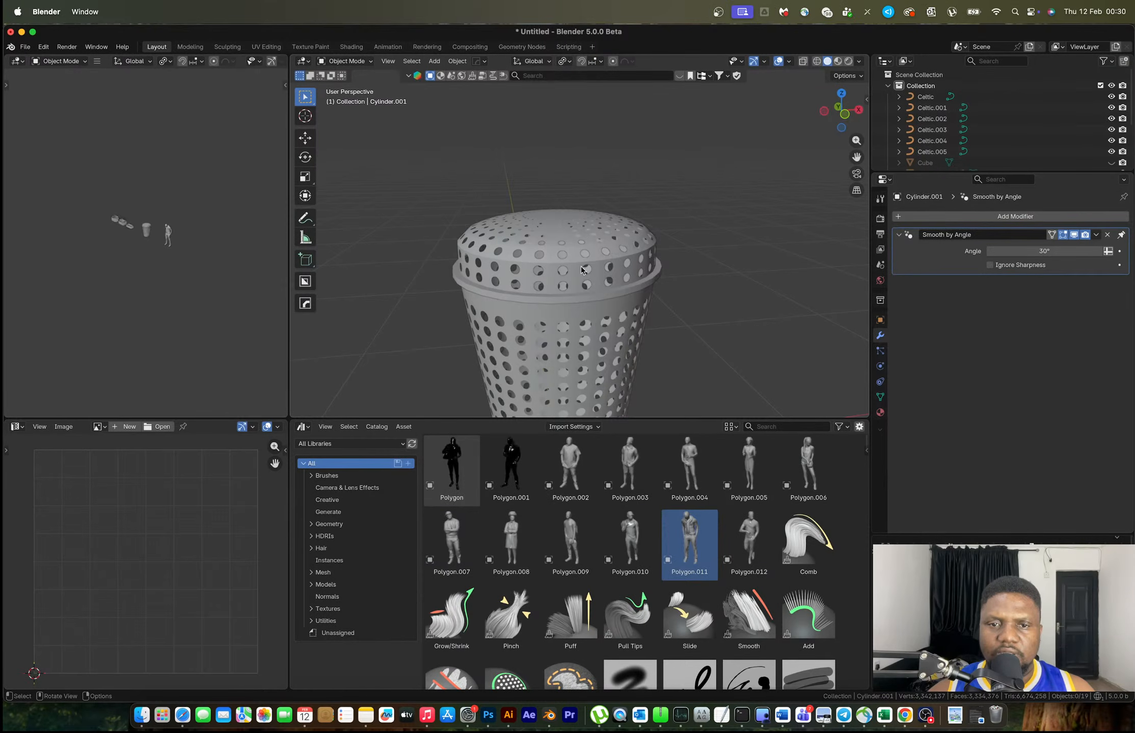
middle_click_drag(581, 271, 559, 231)
key("Tab")
scroll(556, 215, "up", 5)
Enlarge the dome's centre face and delete it to open the top
left_click(553, 265)
key("s")
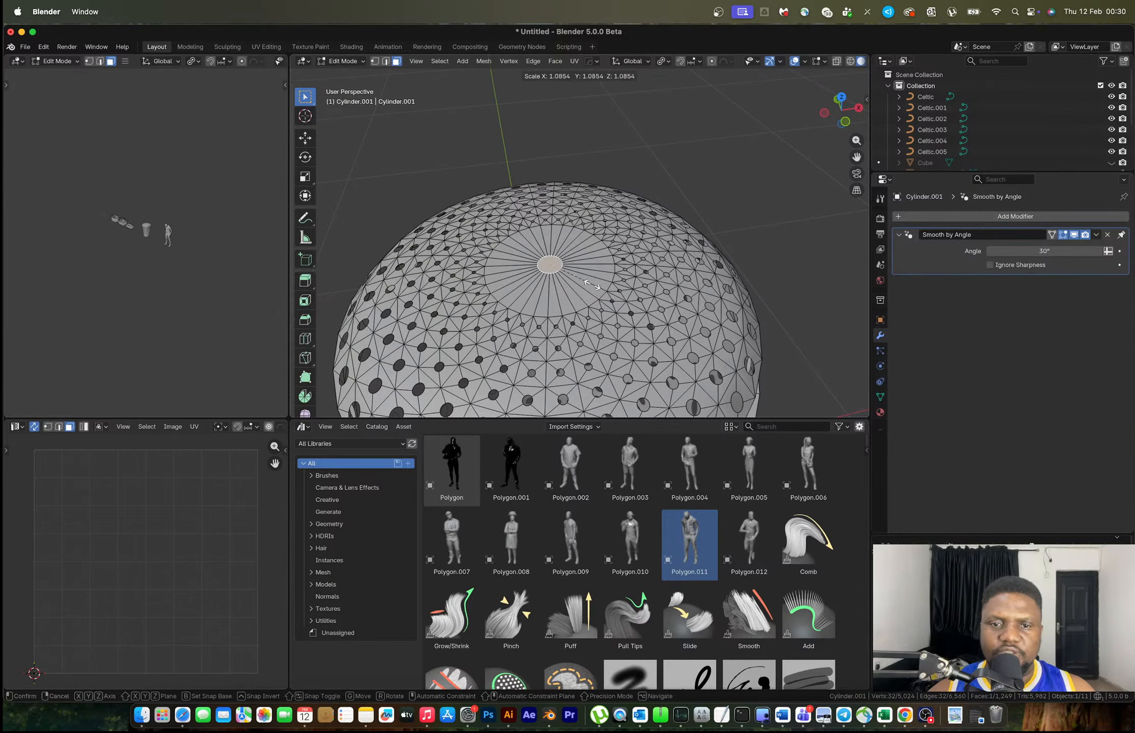
left_click(648, 306)
key("x")
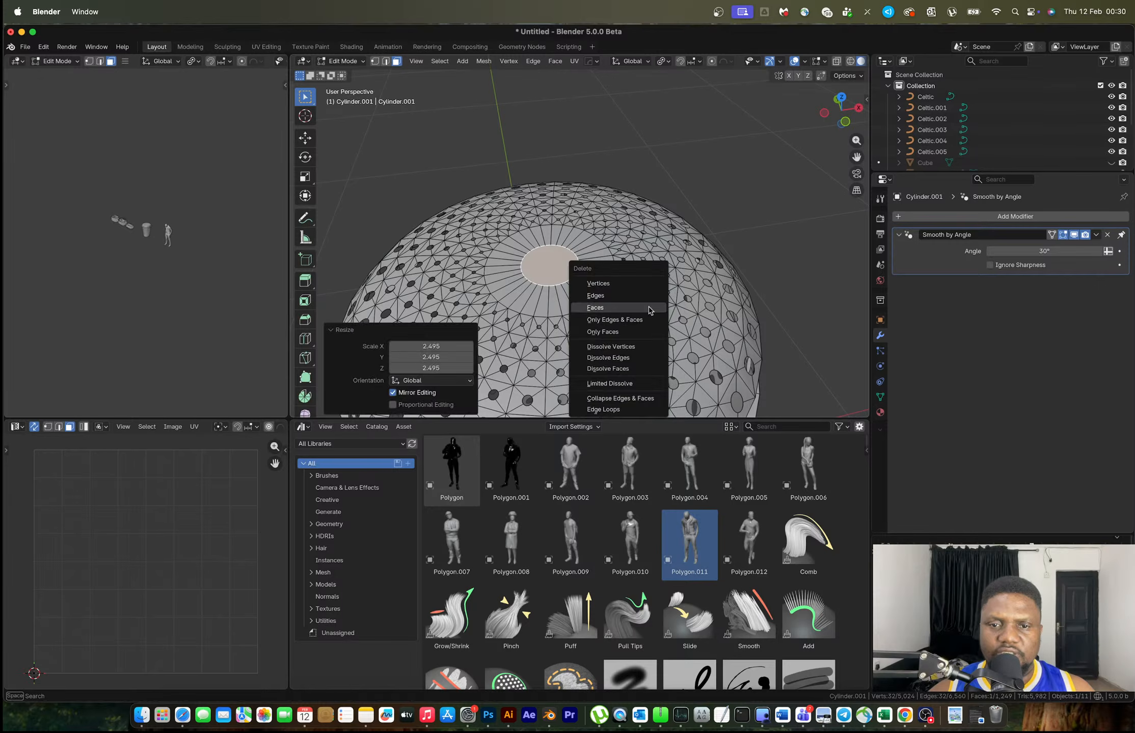
left_click(643, 311)
key("Tab")
Scale the lid's rim face ring outward to 1.059, excluding the Z axis
middle_click_drag(634, 322, 620, 293)
scroll(594, 220, "up", 4)
key("Tab")
left_click(578, 310, "alt")
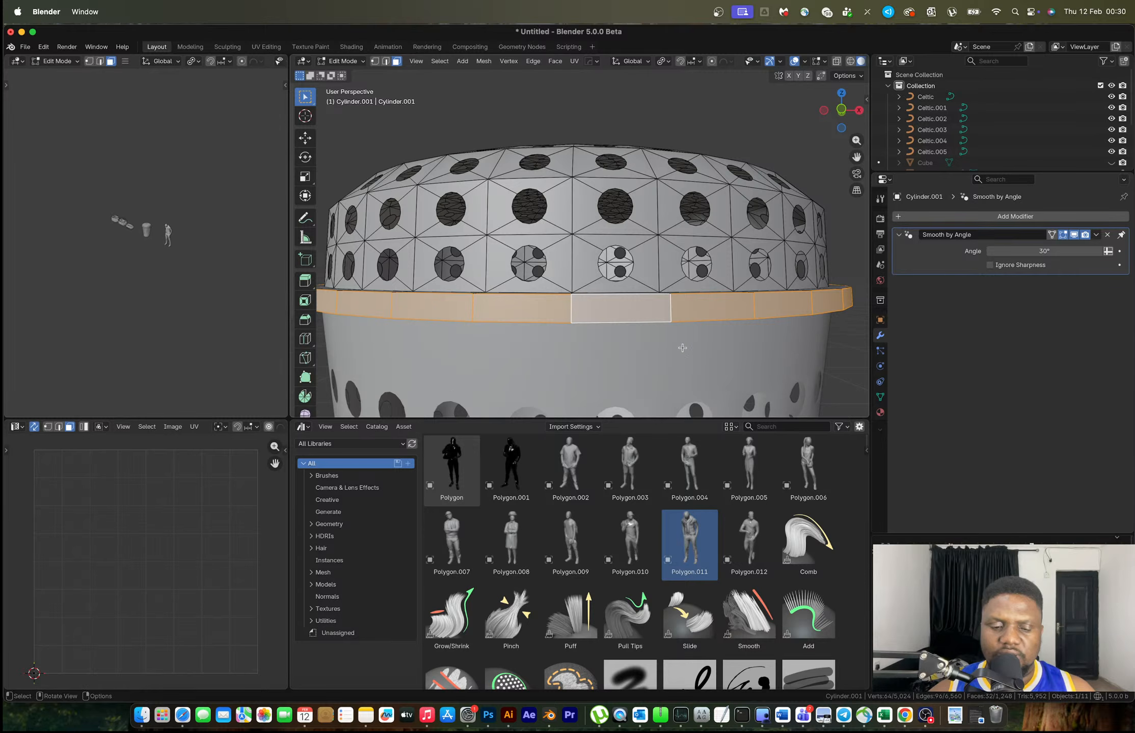
key("s")
key("shift+z")
left_click(701, 347)
Undo the rim widening, then bring up the HOps menu with Q
middle_click_drag(701, 347, 676, 303)
key("Tab")
key("super+z")
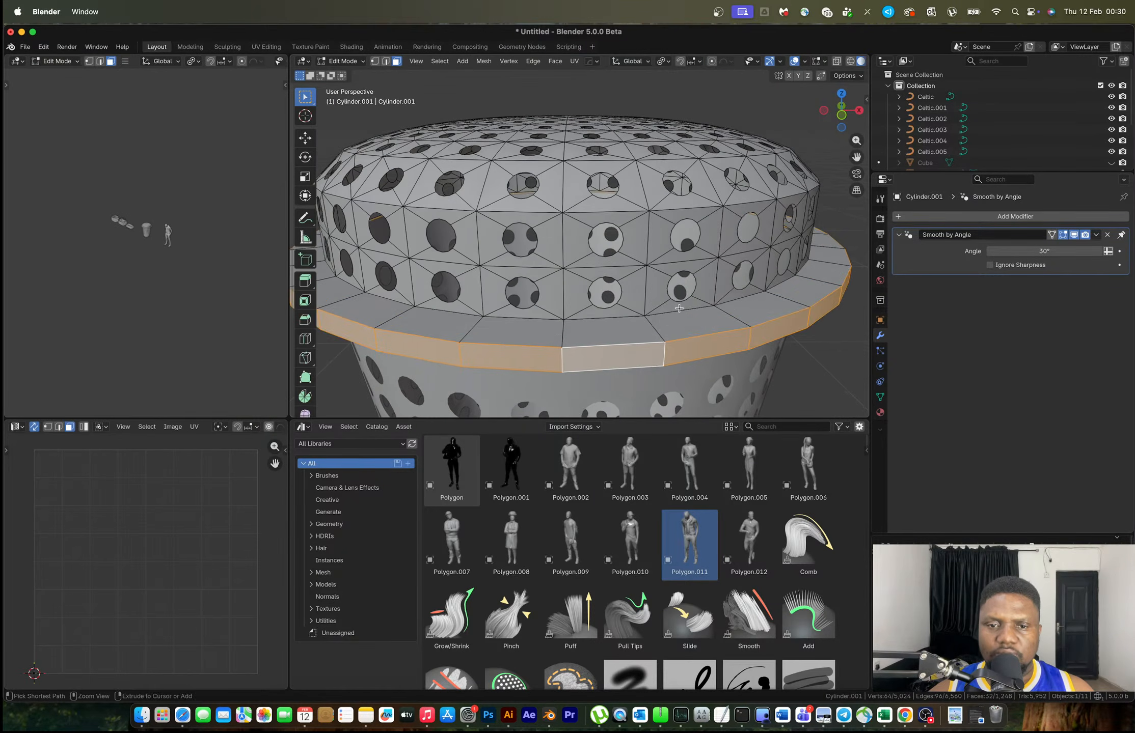
key("super+z")
key("Tab")
key("q")
key("Escape")
key("q")
key("Escape")
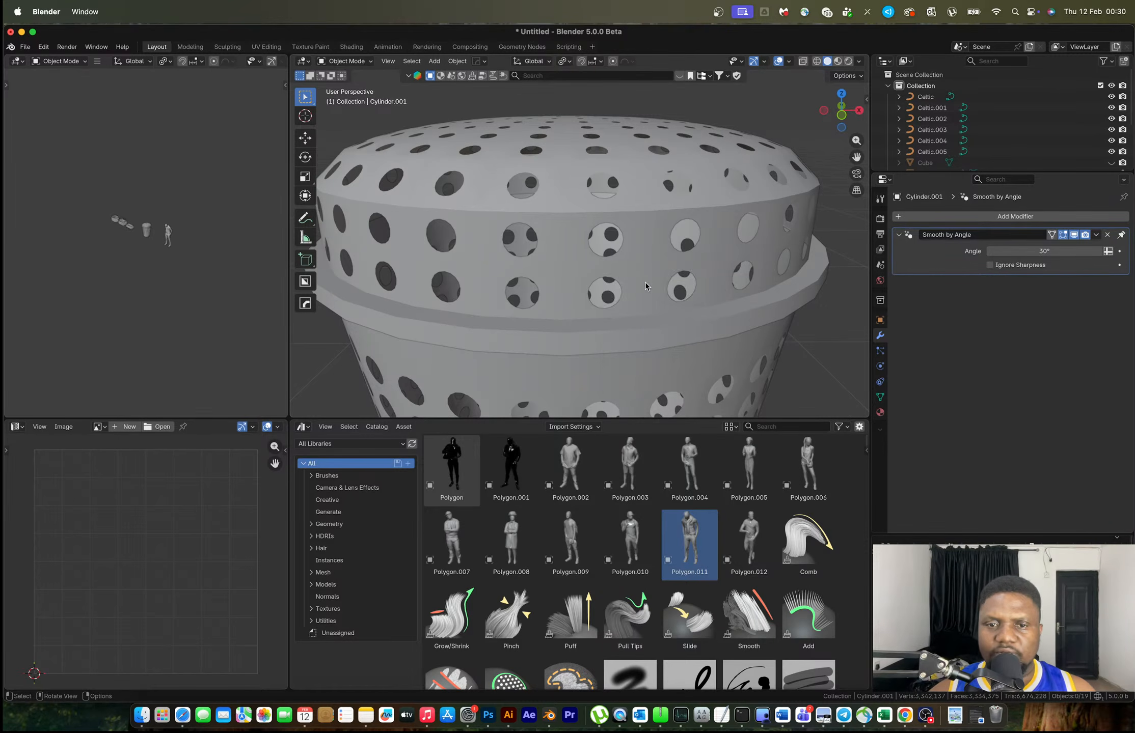
left_click(644, 280)
key("q")
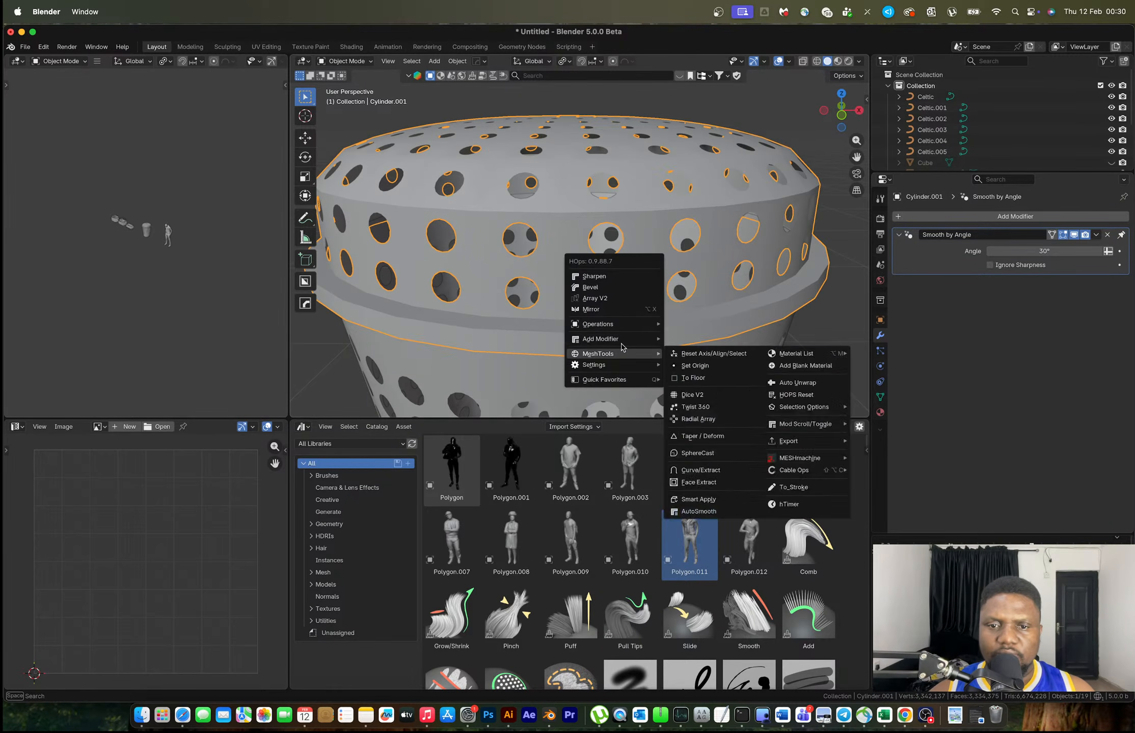
left_click(691, 351)
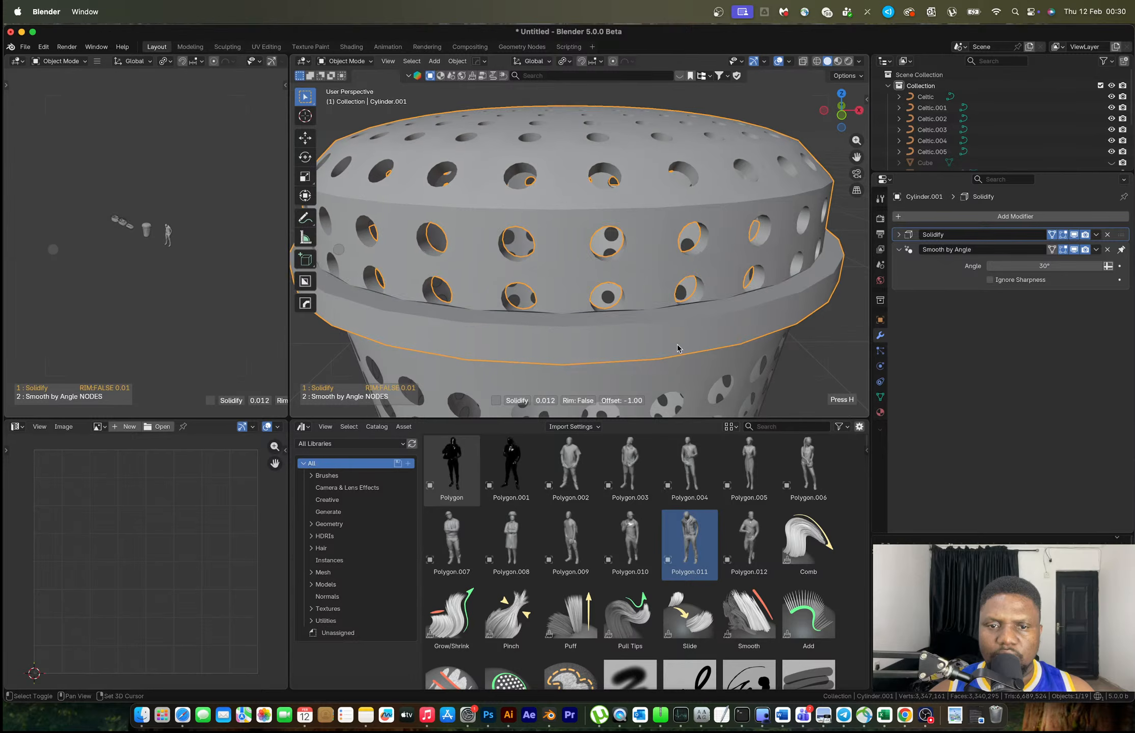
left_click(817, 344)
scroll(734, 304, "down", 4)
middle_click_drag(734, 304, 716, 244, "shift")
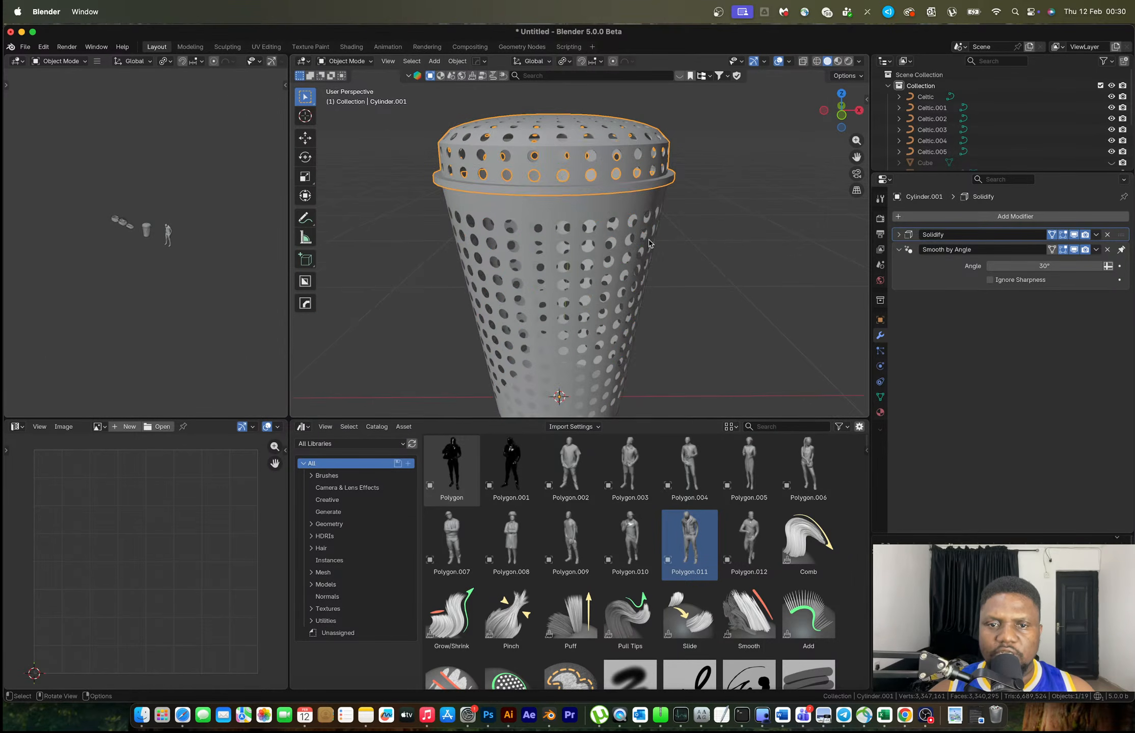
left_click(624, 213)
left_click(616, 189, "shift")
key("ctrl+l")
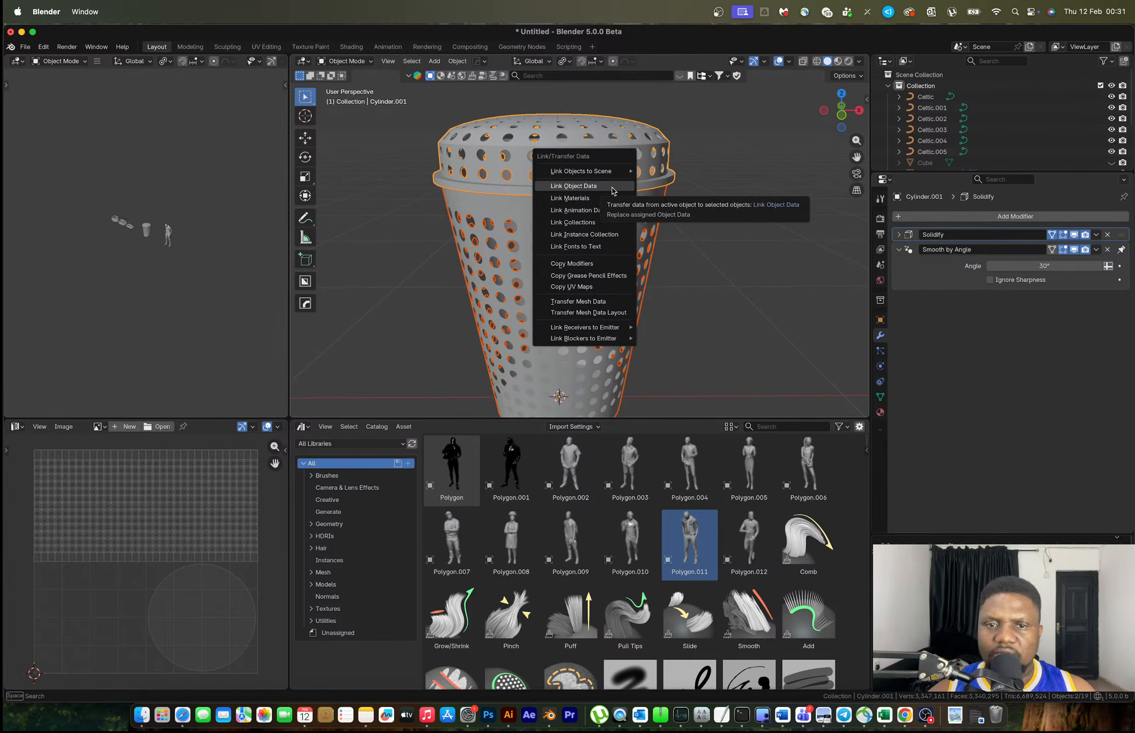
left_click(707, 187)
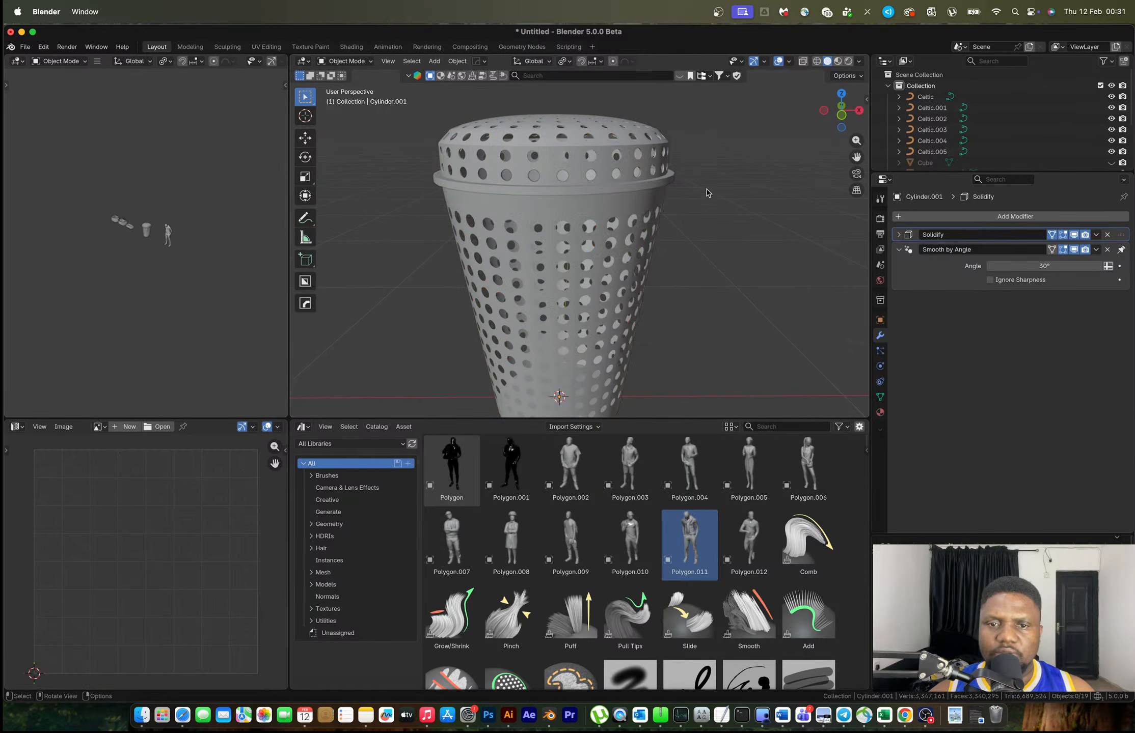
scroll(624, 195, "up", 5)
Add a Solidify modifier to the basket body to thicken its walls
left_click(641, 163)
middle_click_drag(640, 162, 684, 174)
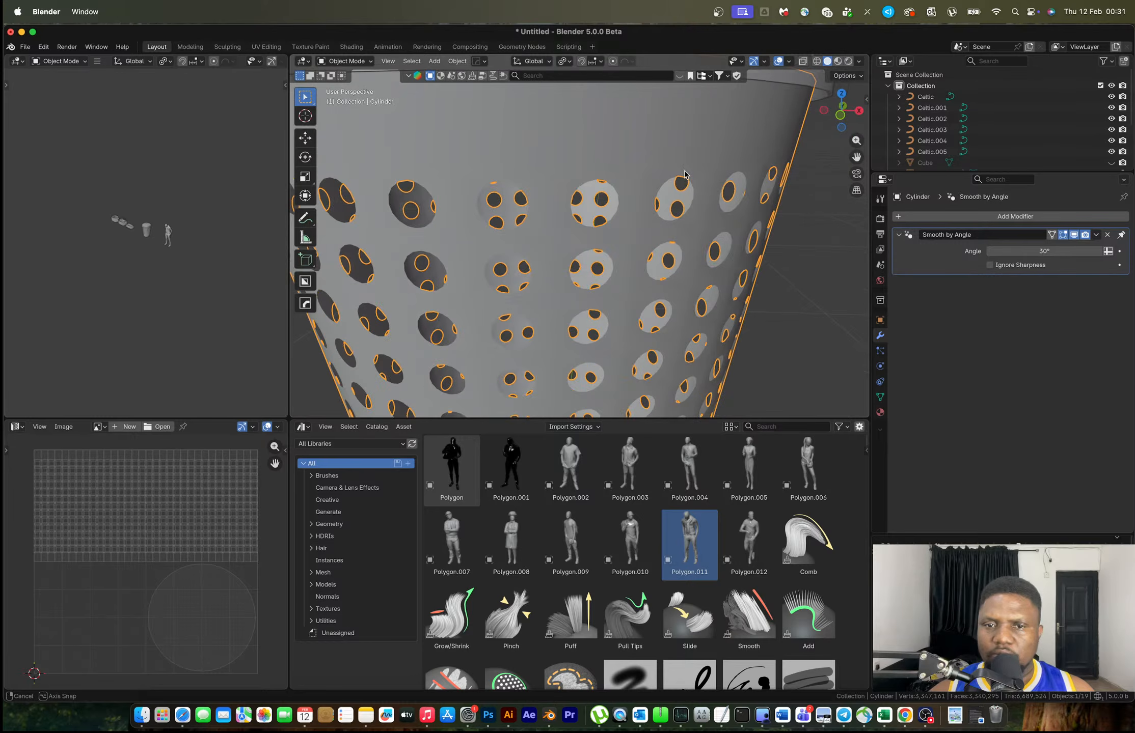
key("ctrl+shift+a")
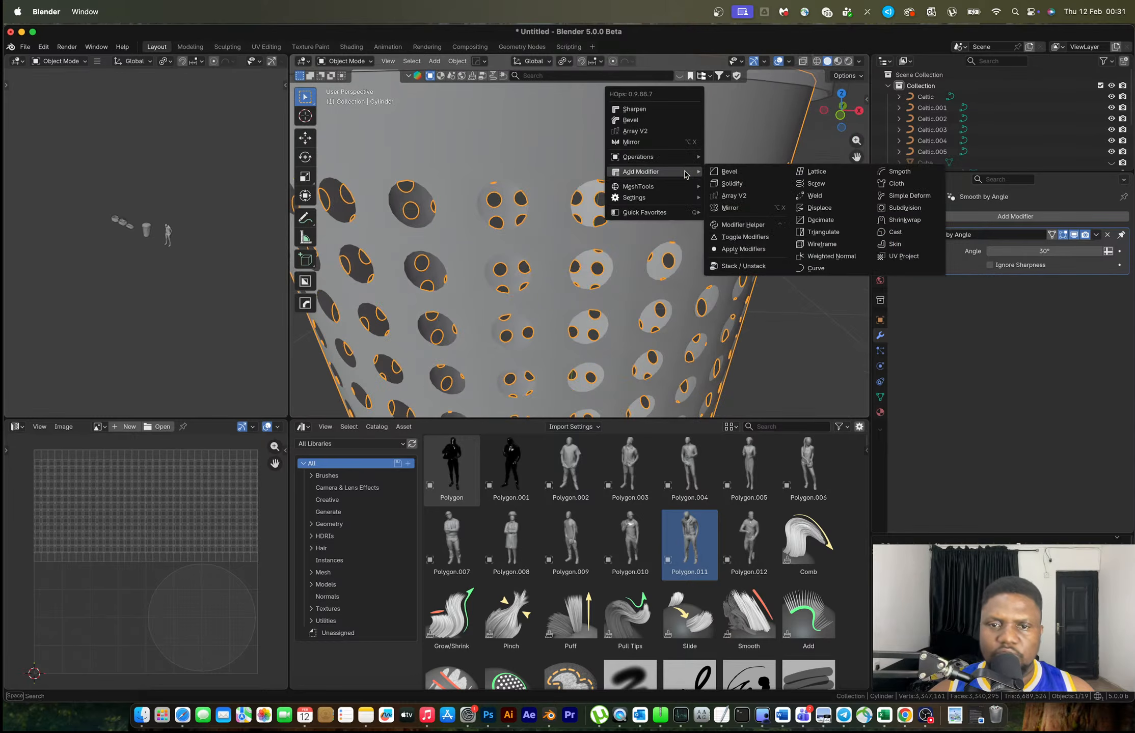
left_click(726, 188)
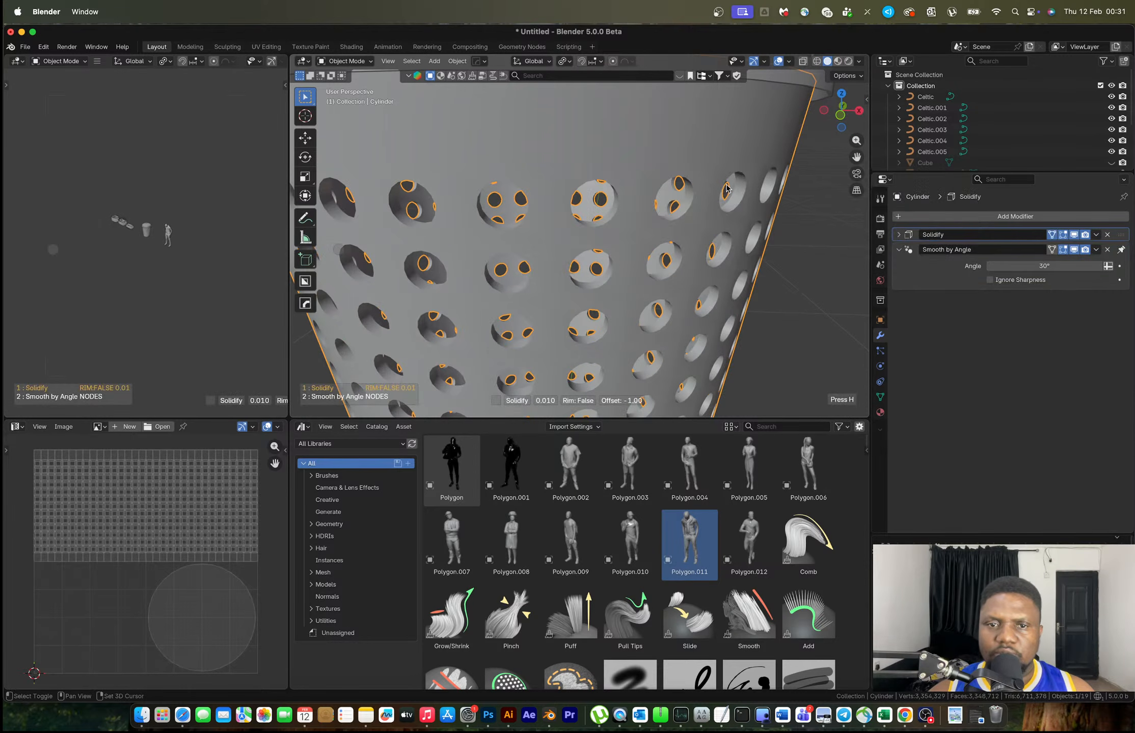
left_click(779, 200)
scroll(774, 197, "down", 6)
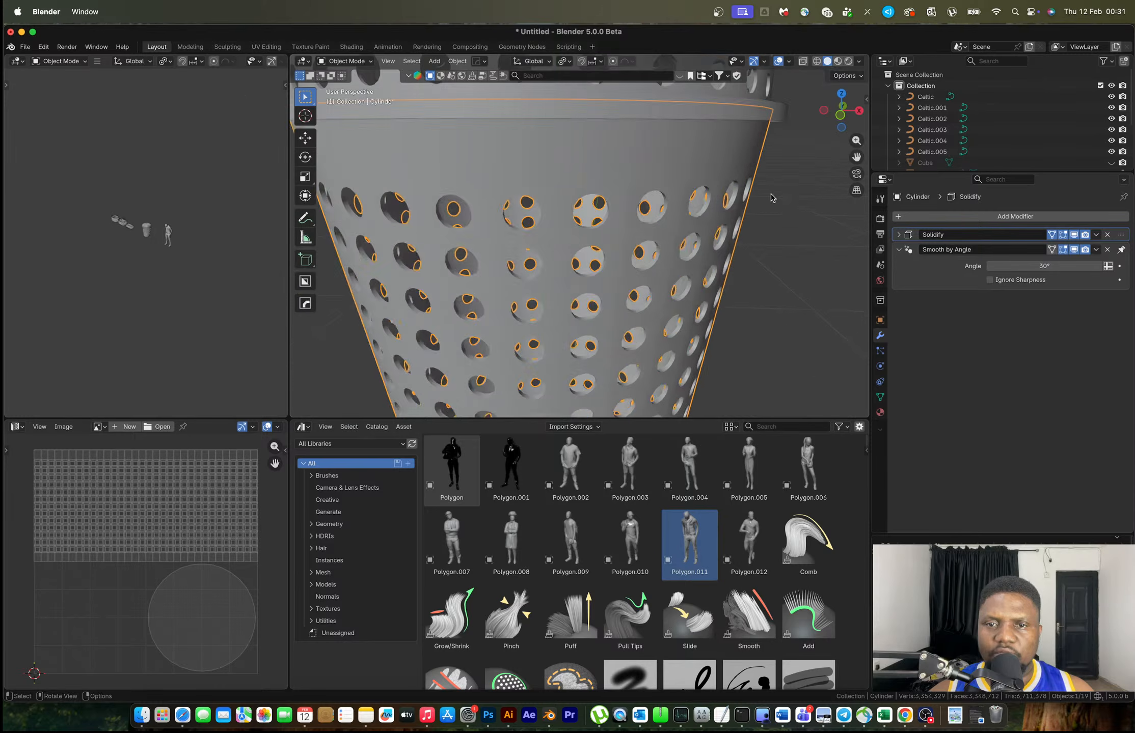
Edit the basket body's mesh in a see-through orthographic side view
left_click(598, 173)
scroll(586, 194, "up", 2)
left_click(582, 197)
key("Tab")
left_click(841, 116)
scroll(583, 180, "up", 1)
key("alt+z")
middle_click_drag(595, 173, 616, 219, "shift")
middle_click_drag(616, 219, 467, 197, "alt")
Box-select the body's top vertex ring and slide it slightly down the wall
key("1")
left_click_drag(376, 185, 836, 225)
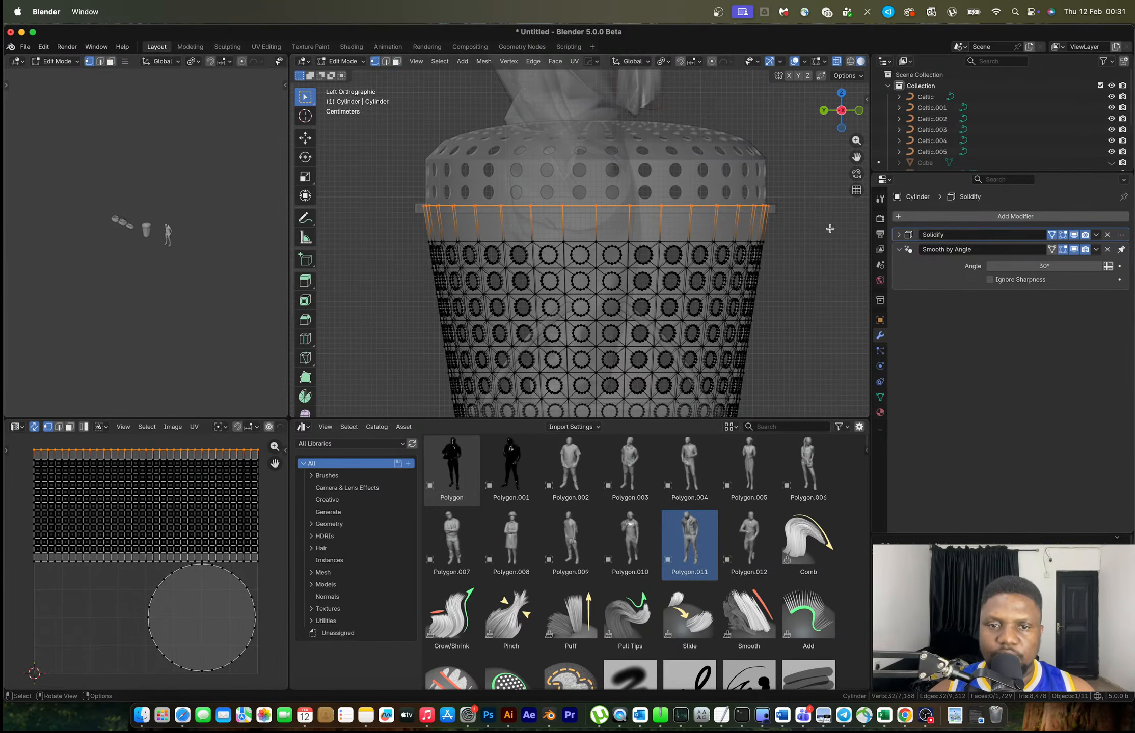
key("g")
key("g")
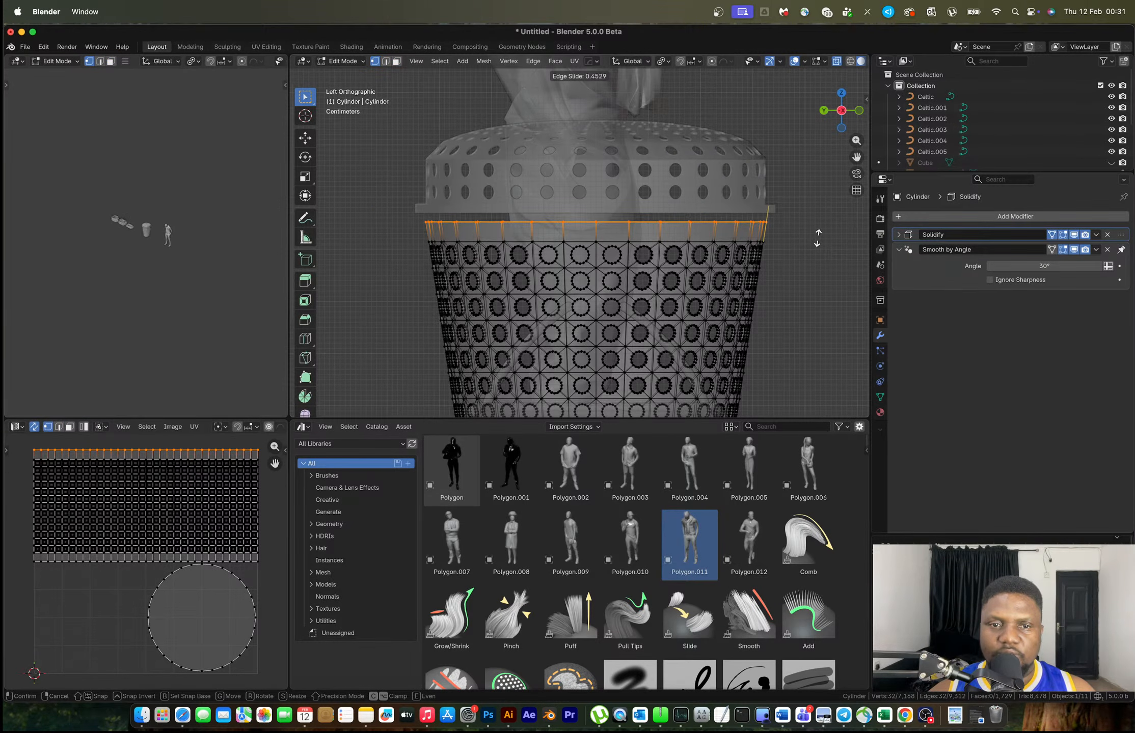
left_click(816, 237)
key("Tab")
left_click(705, 204)
Lower the lid 0.050592 m along Z onto the basket rim
key("g")
key("z")
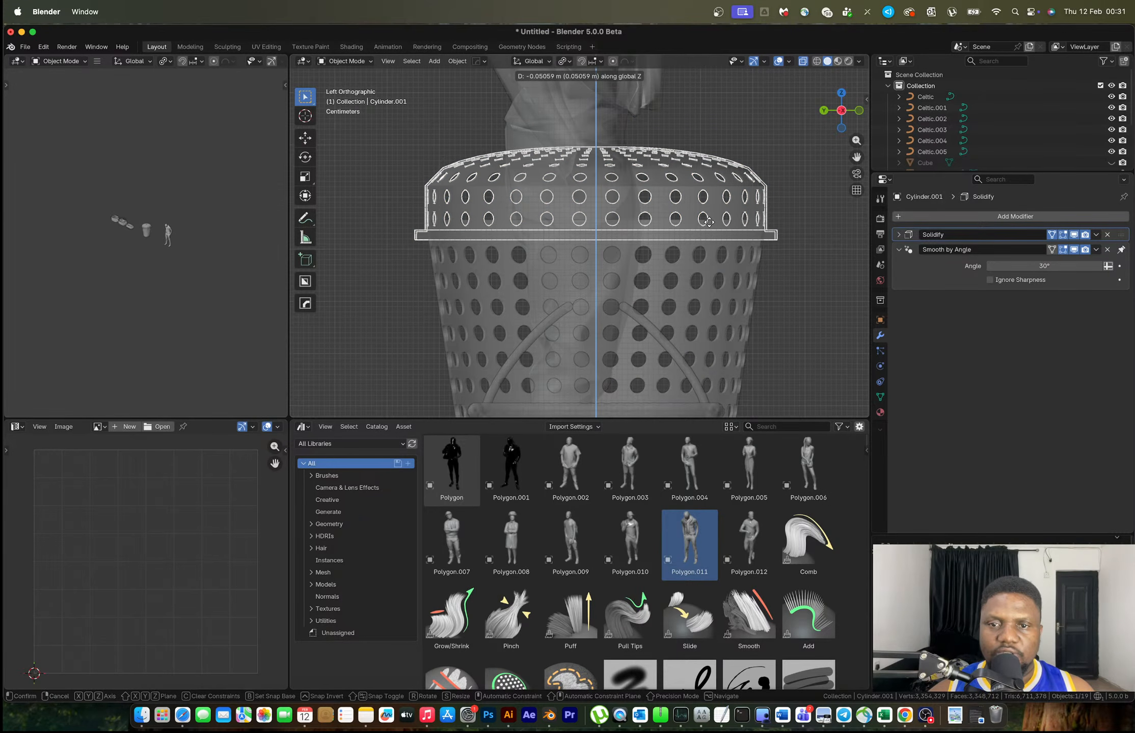
left_click(709, 221)
middle_click_drag(708, 221, 572, 243)
scroll(572, 243, "down", 5)
Move the lid and basket body together -4.5379 m along X beside the other baskets
left_click(586, 257, "shift")
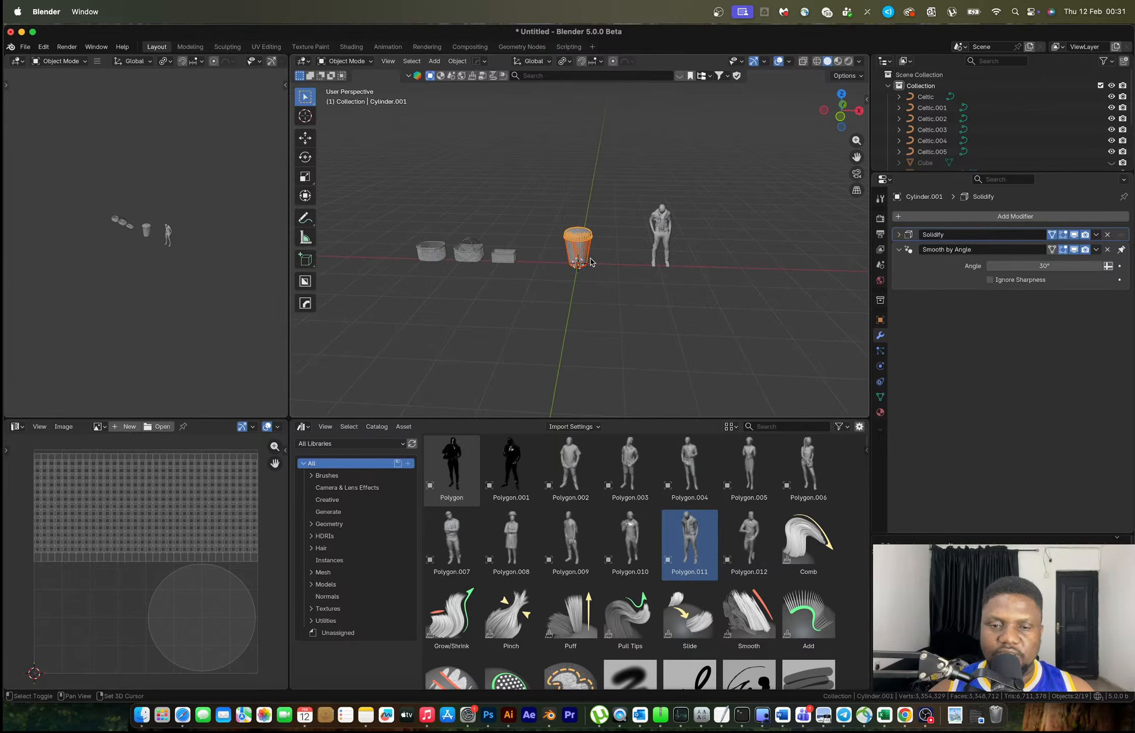
key("g")
key("x")
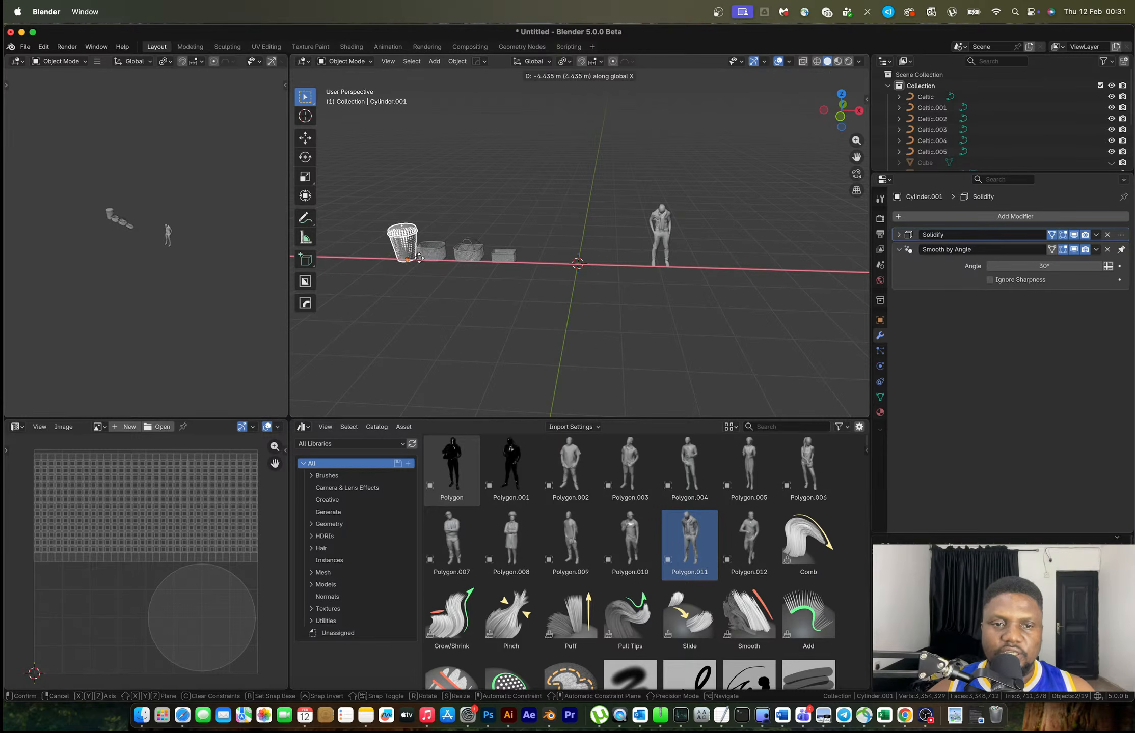
left_click(415, 259)
scroll(585, 262, "up", 3)
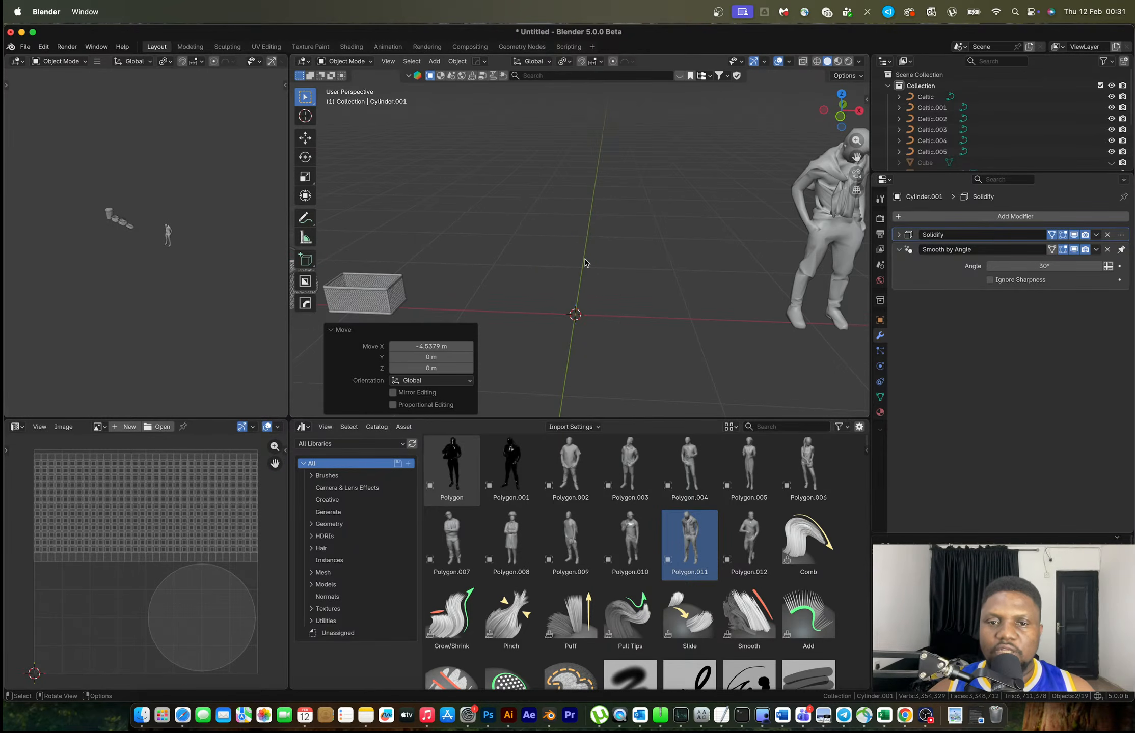
key("ctrl+Right")
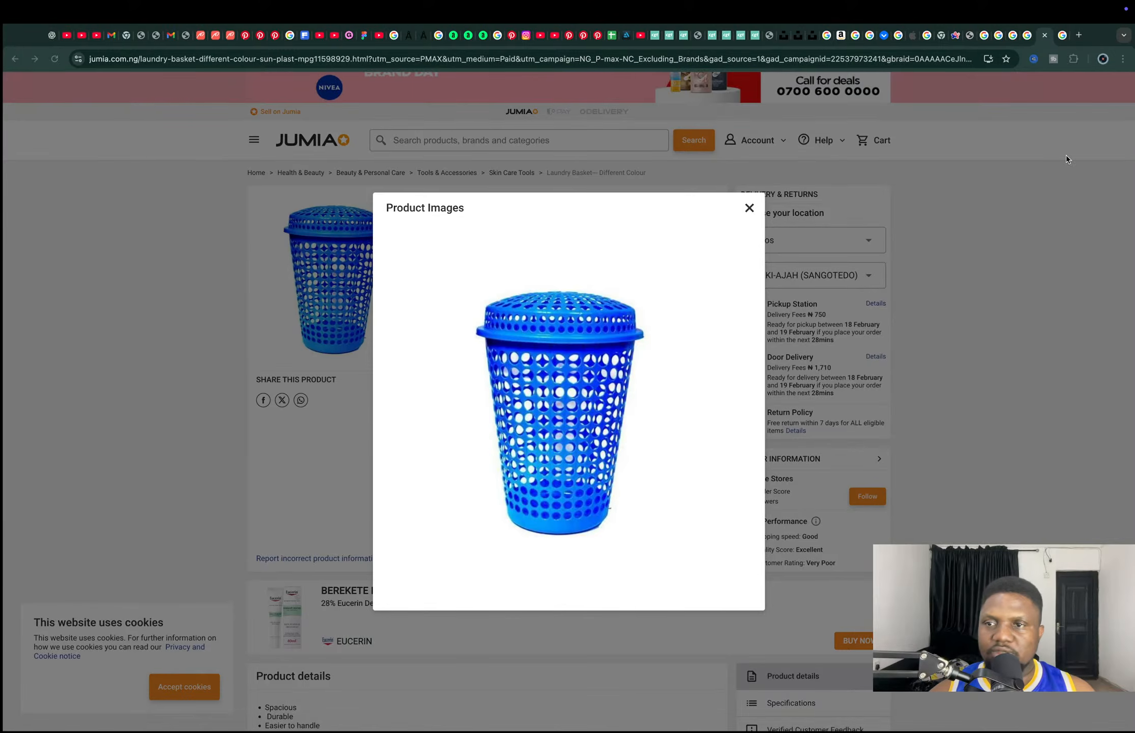
View the Google Images white laundry basket photo, switching back and forth with Blender
key("ctrl+Tab")
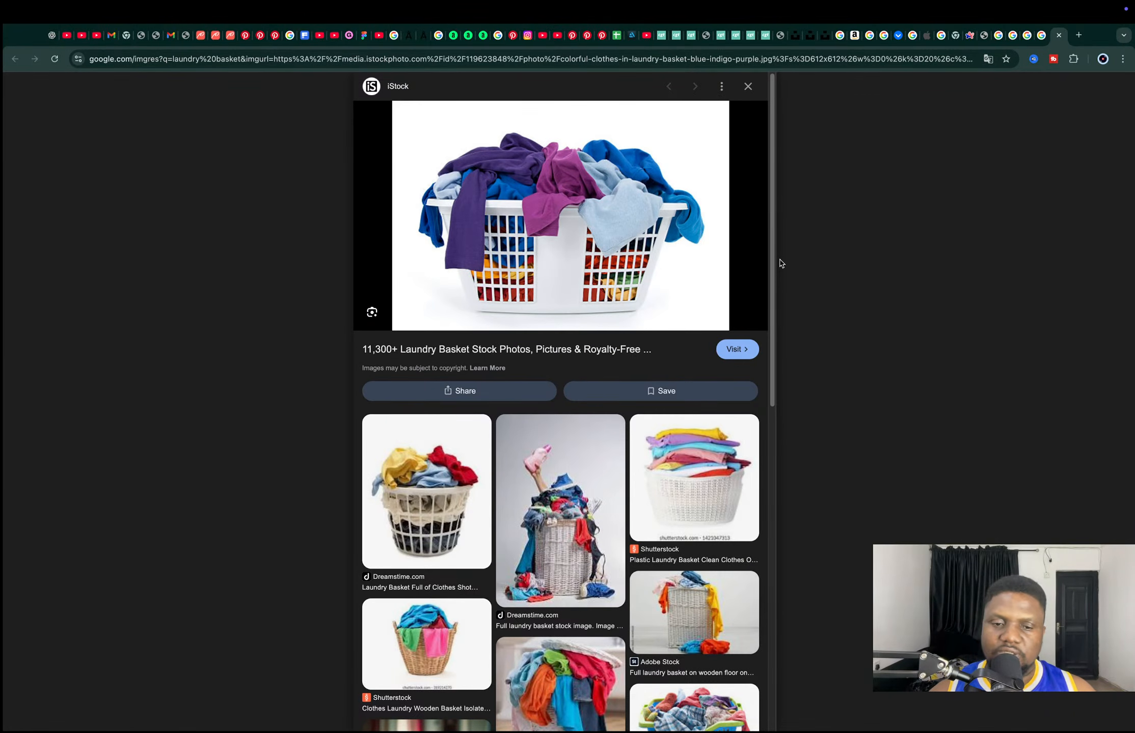
key("ctrl+Left")
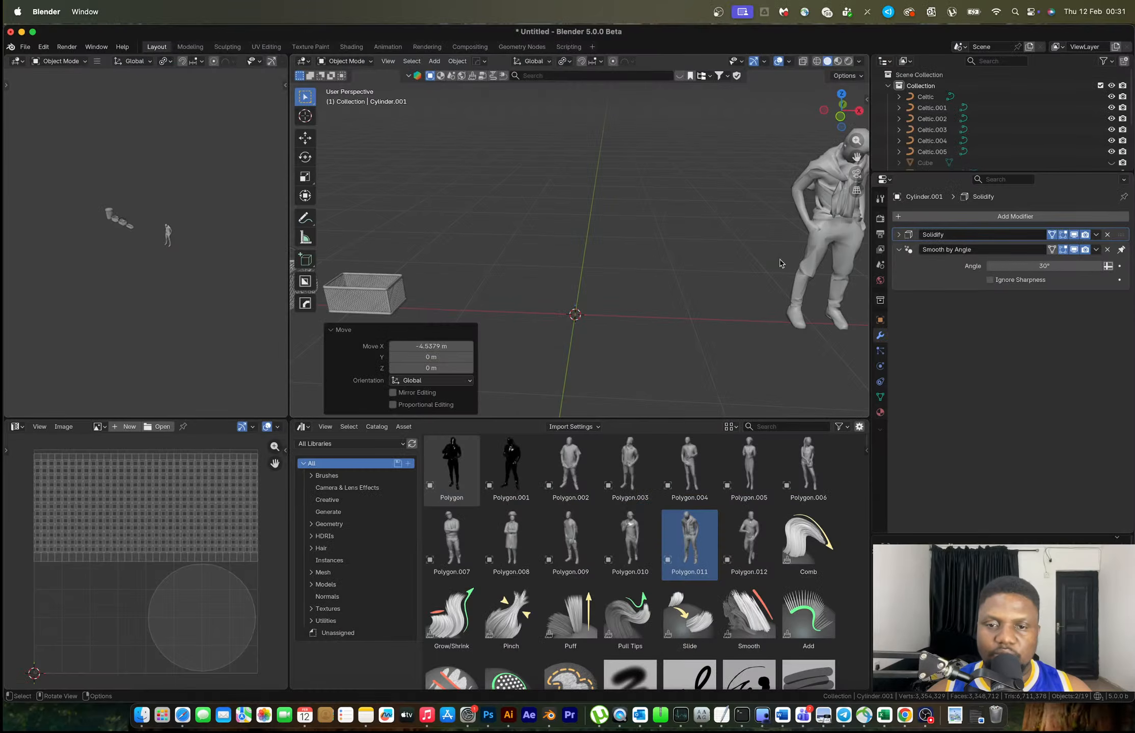
key("ctrl+Right")
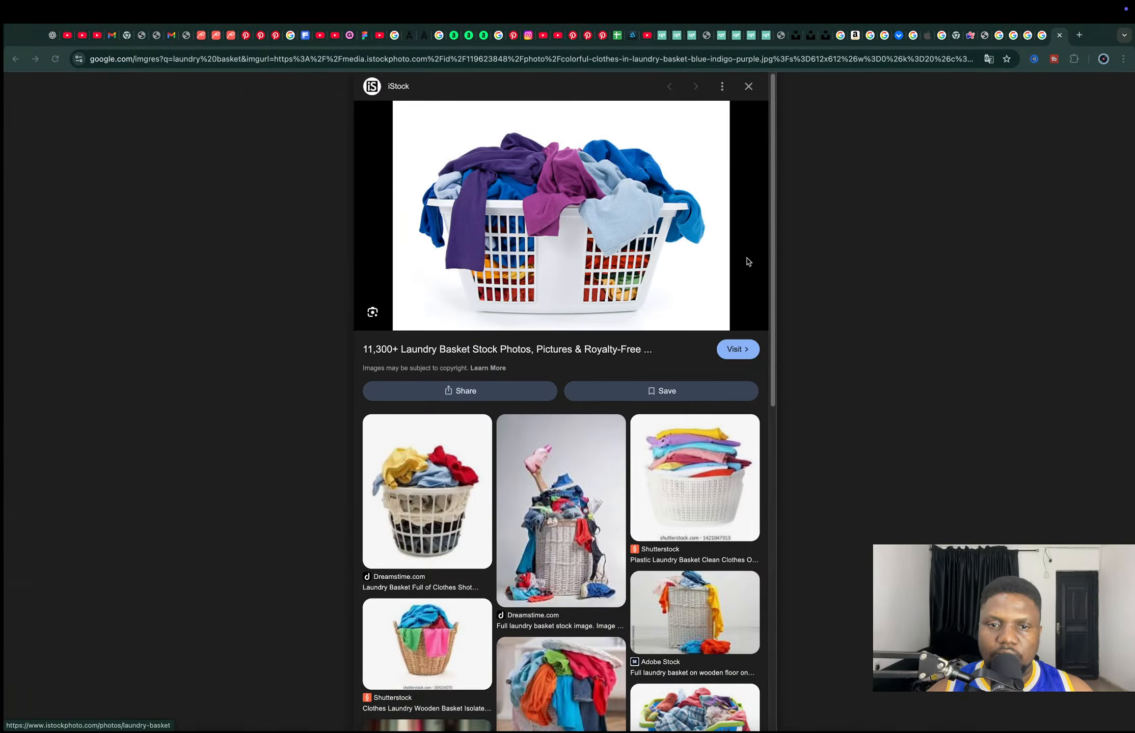
key("ctrl+Left")
scroll(600, 306, "up", 2)
Add a new cube and raise its mesh along Z so its base sits on the ground
middle_click_drag(626, 304, 572, 220, "shift")
key("shift+a")
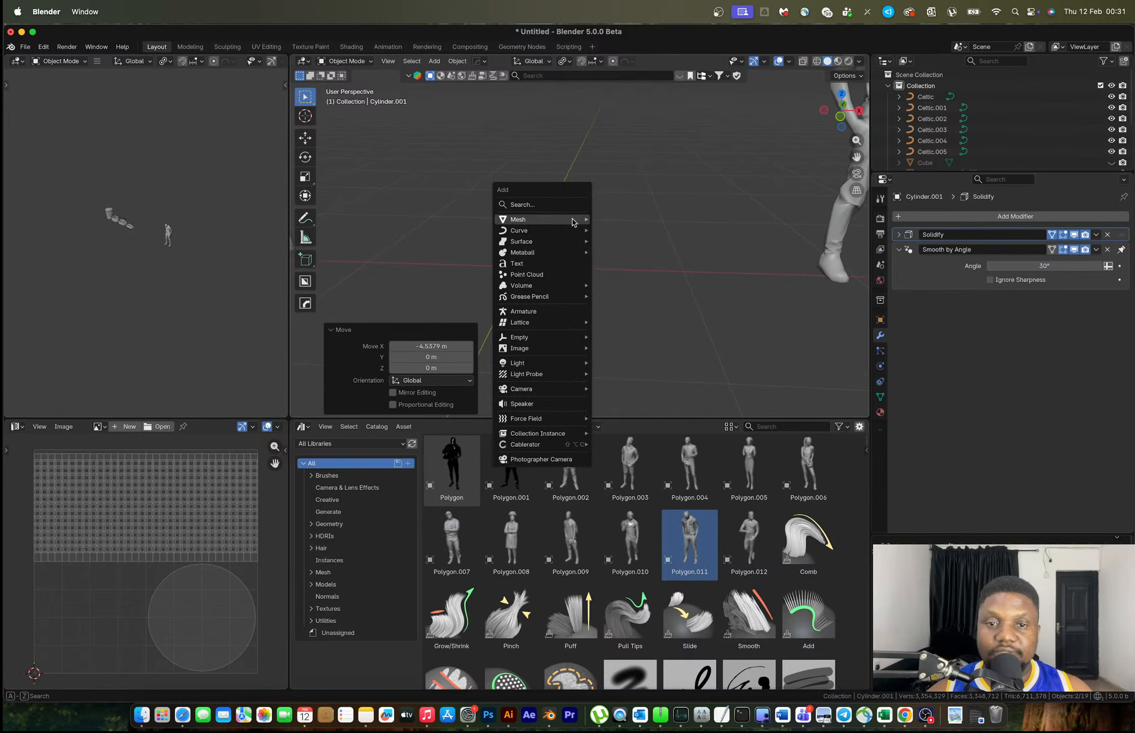
mouse_move(572, 220)
left_click(617, 230)
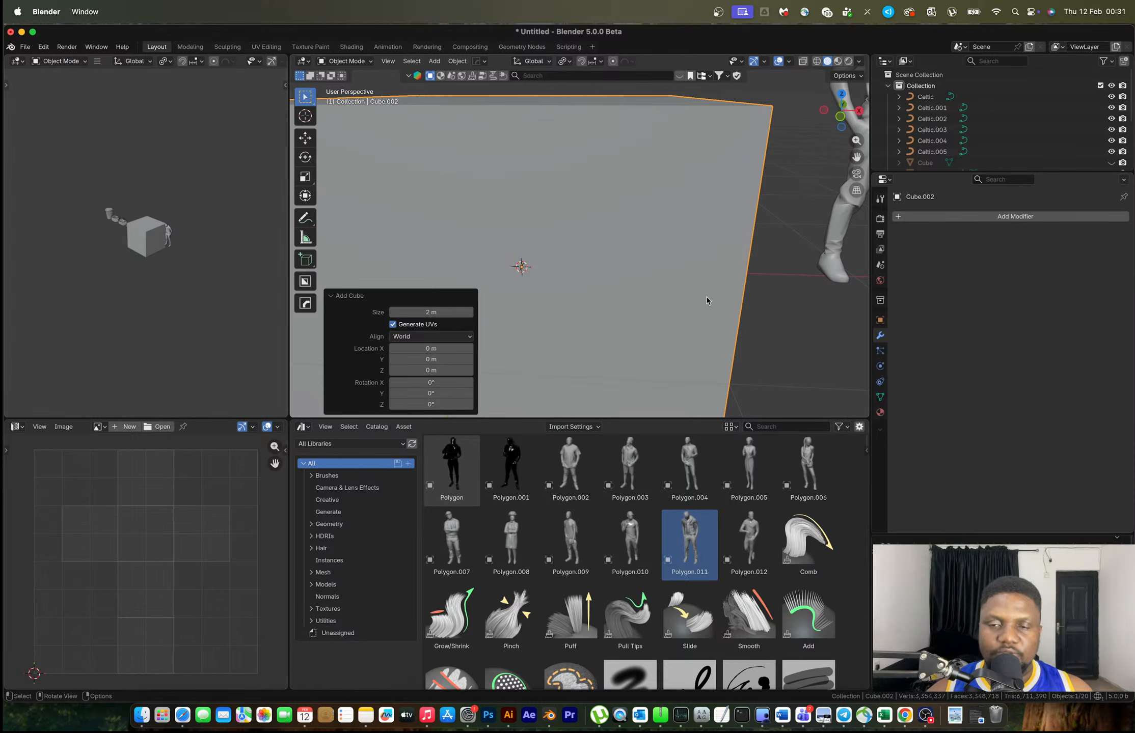
left_click(840, 118)
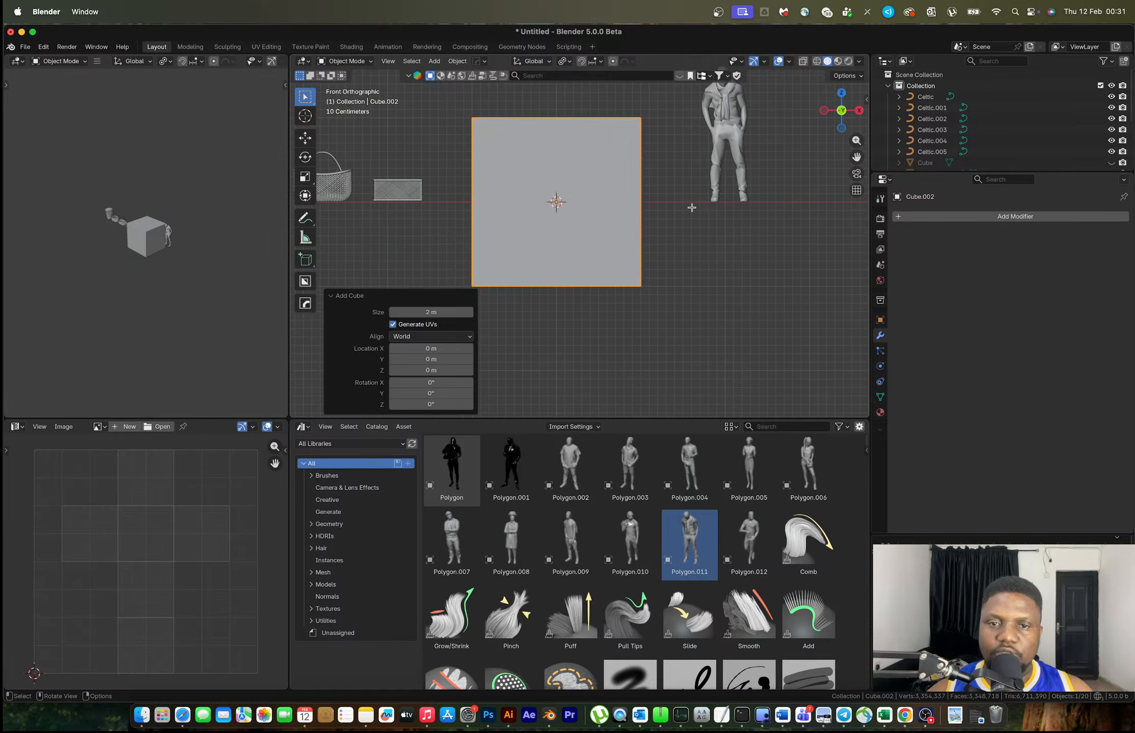
key("Tab")
key("g")
key("z")
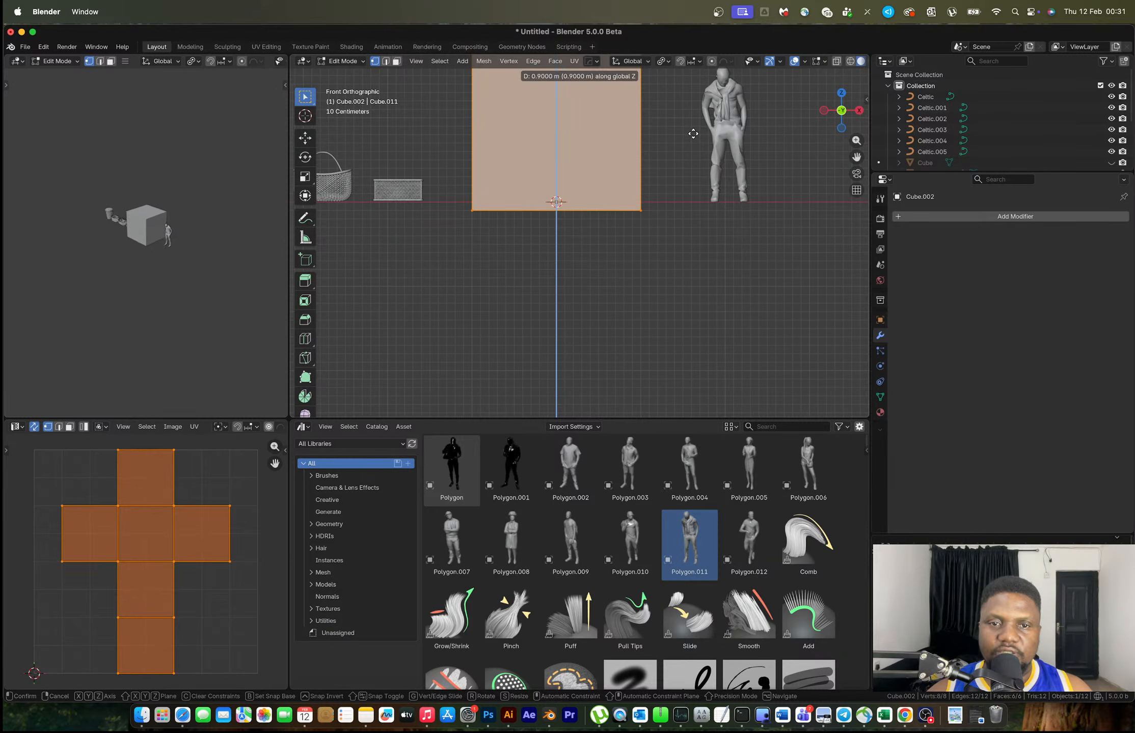
left_click(691, 127)
Shrink the cube to a small size and widen it along X
key("Tab")
key("s")
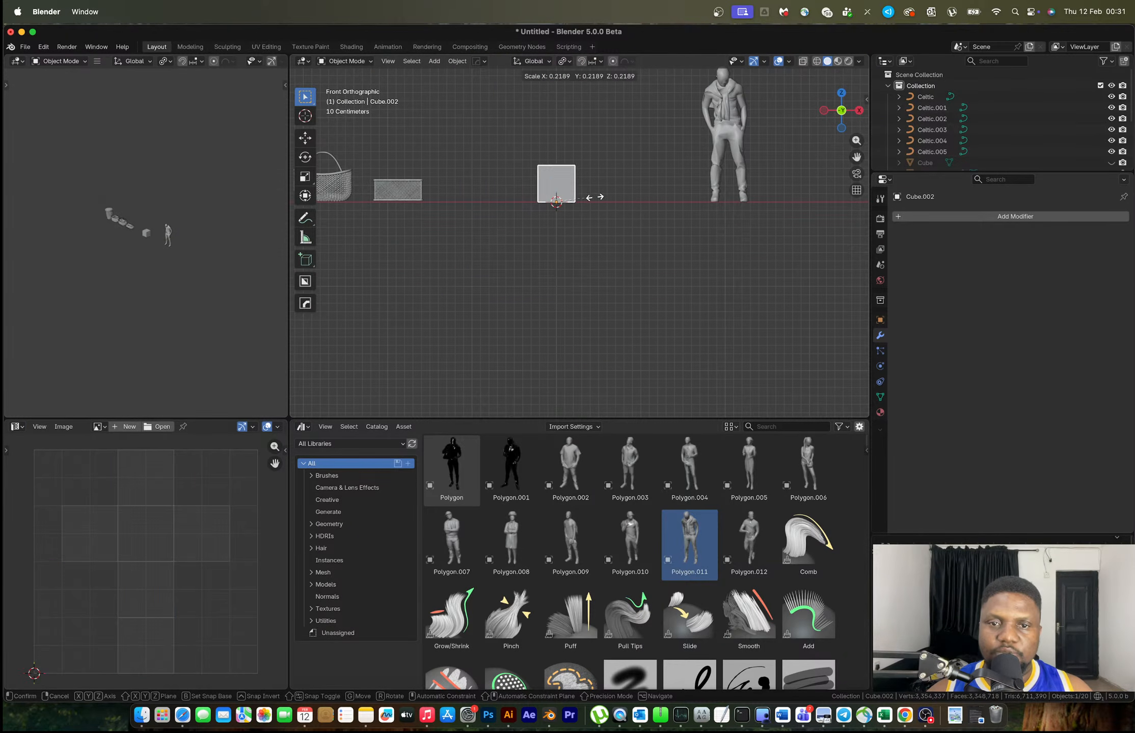
left_click(580, 193)
key("s")
key("x")
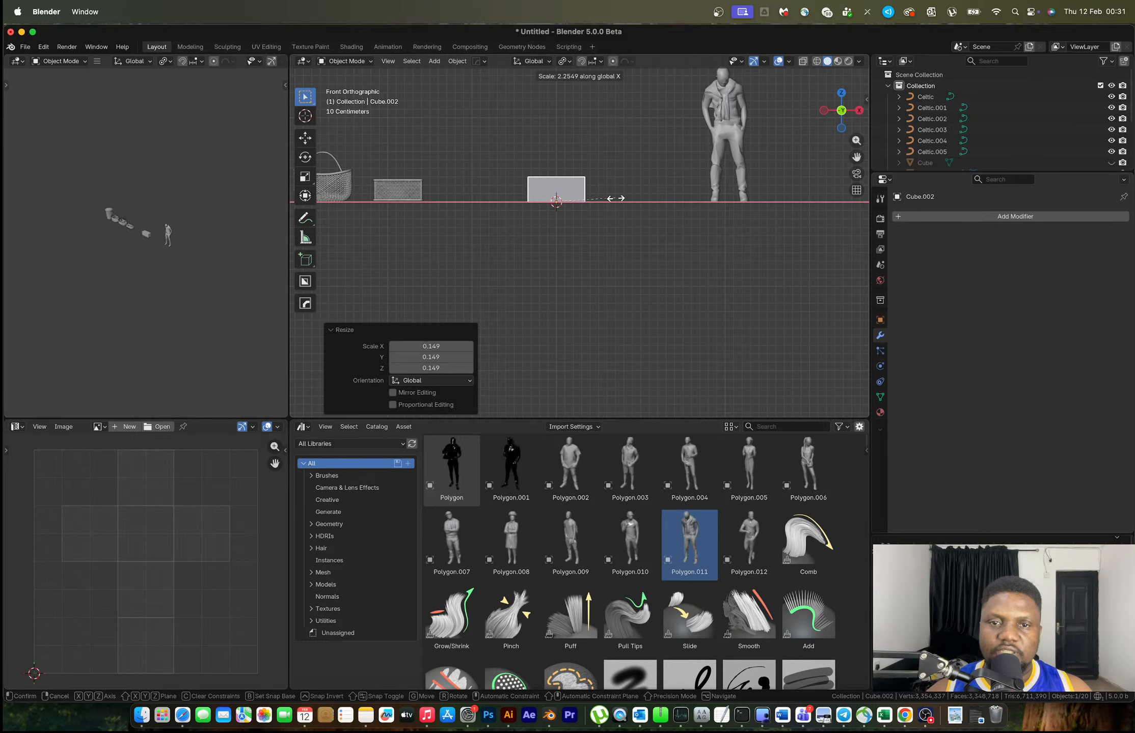
left_click(613, 199)
Adjust the box's height along Z, then select its top face in Edit Mode
middle_click_drag(613, 199, 582, 226)
key("s")
key("z")
left_click(626, 273)
key("s")
key("z")
left_click(709, 296)
key("s")
key("Escape")
key("Tab")
left_click(560, 205)
Flare the top face outward along X (1.265) and along Y (1.256)
key("s")
key("x")
left_click(651, 233)
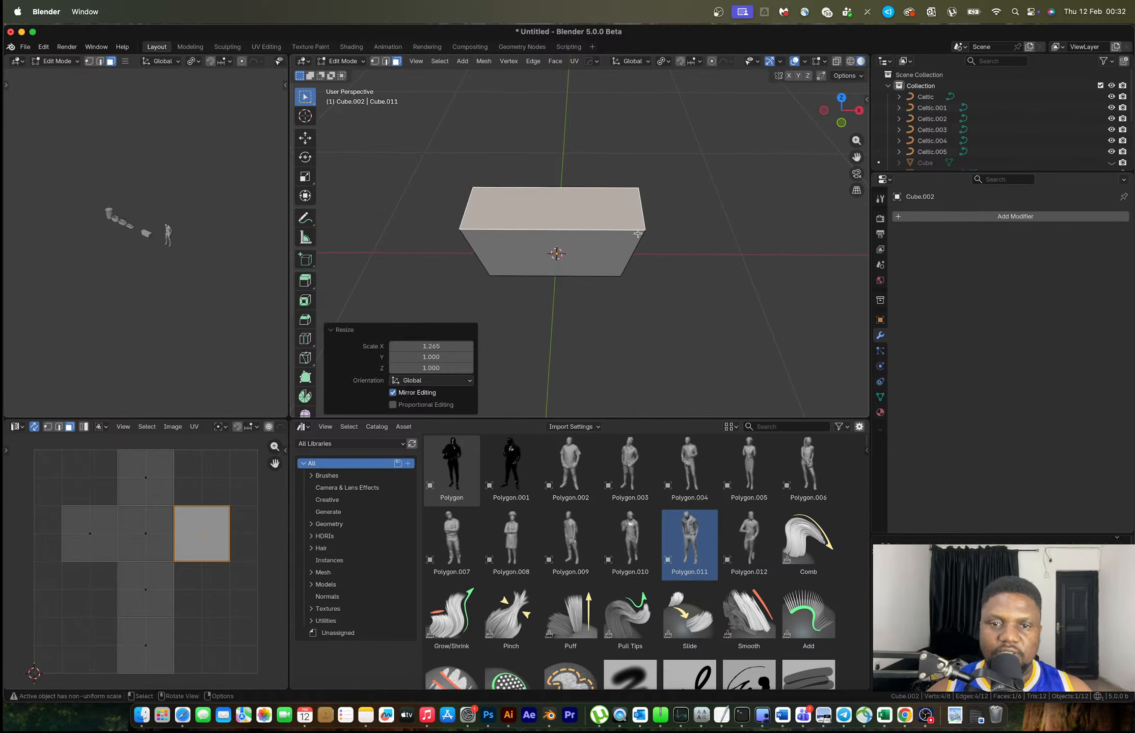
key("s")
key("y")
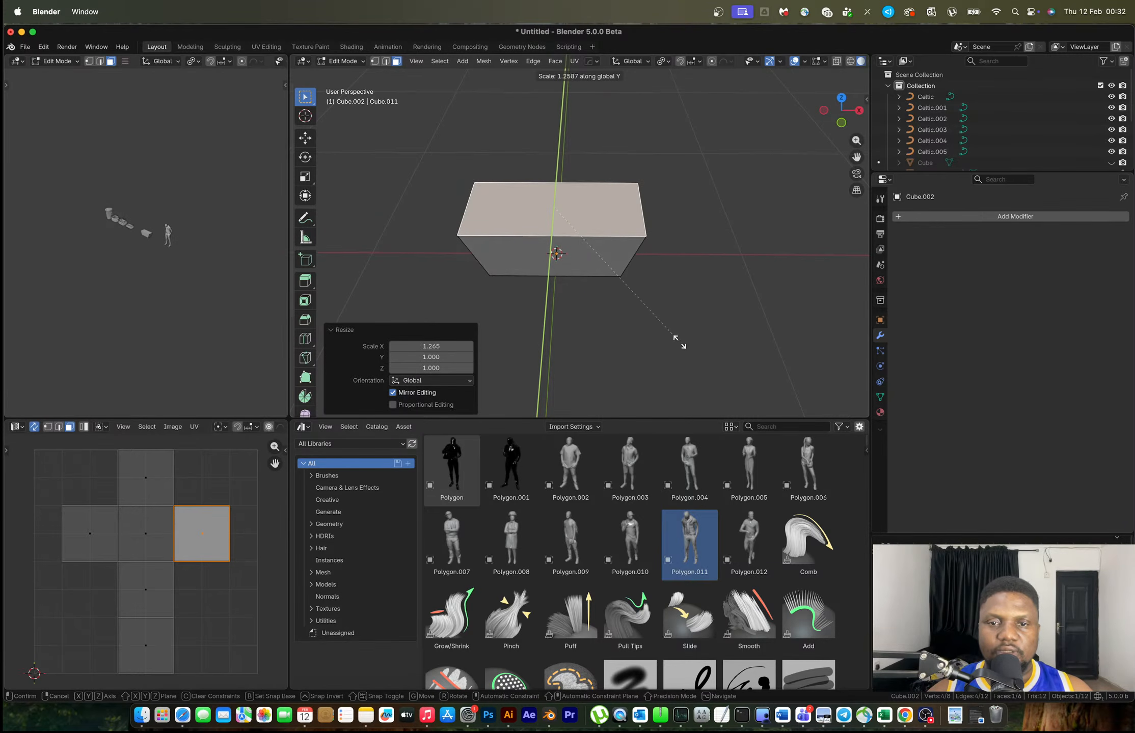
left_click(707, 290)
middle_click_drag(706, 289, 755, 259)
Shrink the whole box slightly, then narrow its mesh along X
key("a")
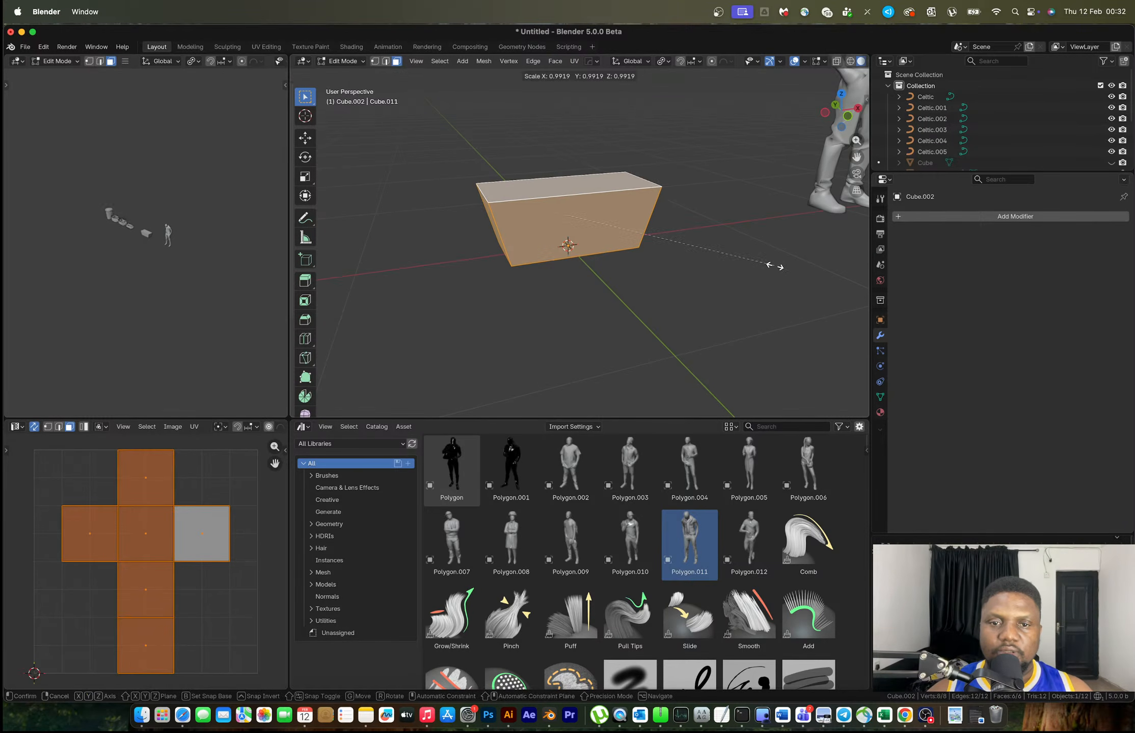
key("Tab")
key("s")
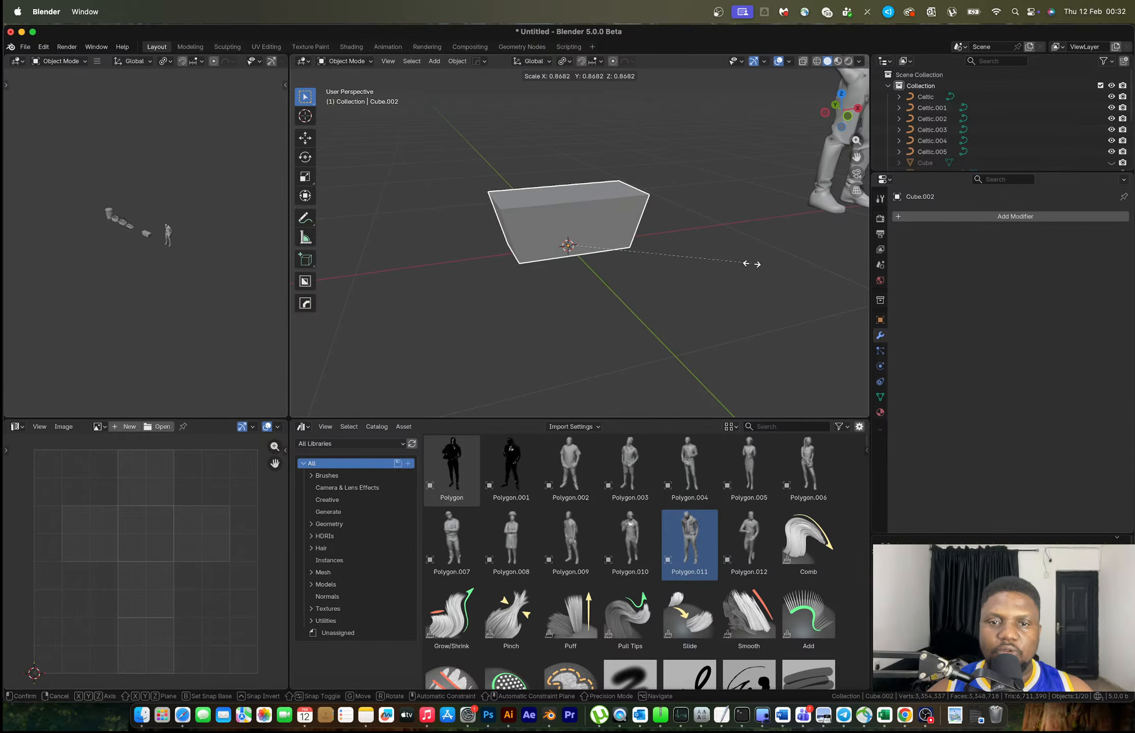
left_click(671, 228)
middle_click_drag(671, 228, 671, 115)
key("Tab")
key("s")
key("x")
left_click(717, 206)
Narrow the bottom face along X to 0.852 and check the laundry basket reference photo
left_click(577, 224)
key("s")
key("x")
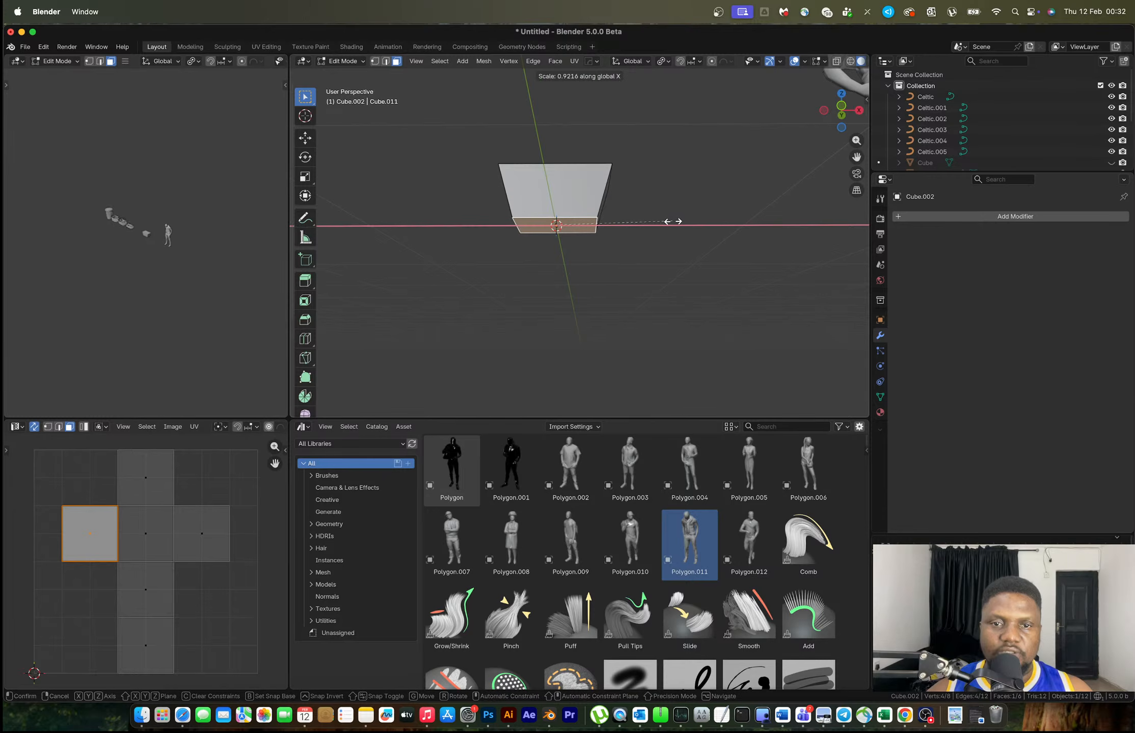
left_click(663, 221)
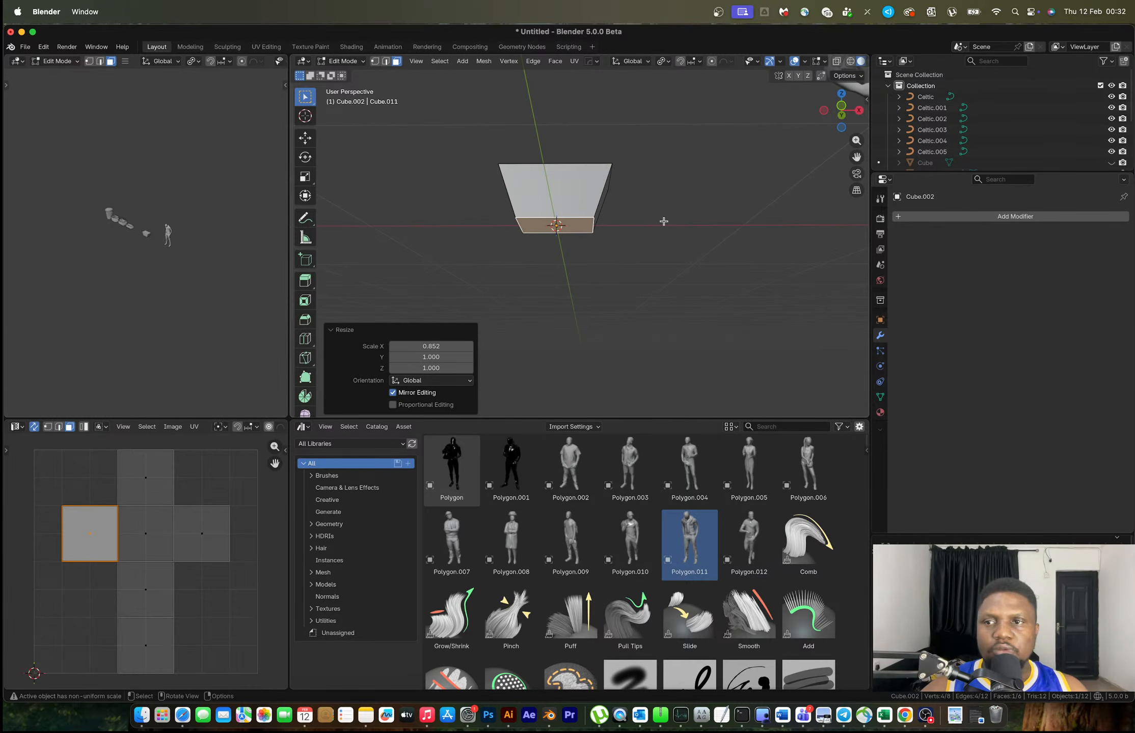
key("Tab")
middle_click_drag(664, 225, 621, 260)
scroll(620, 260, "up", 3)
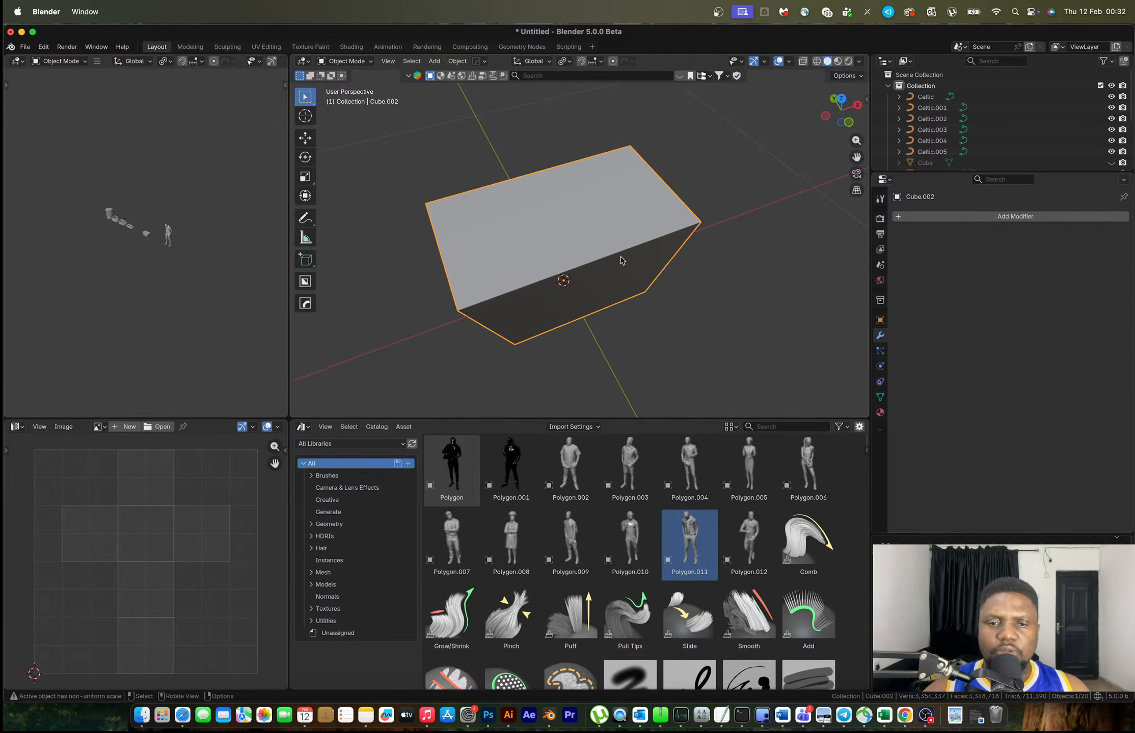
key("ctrl+Right")
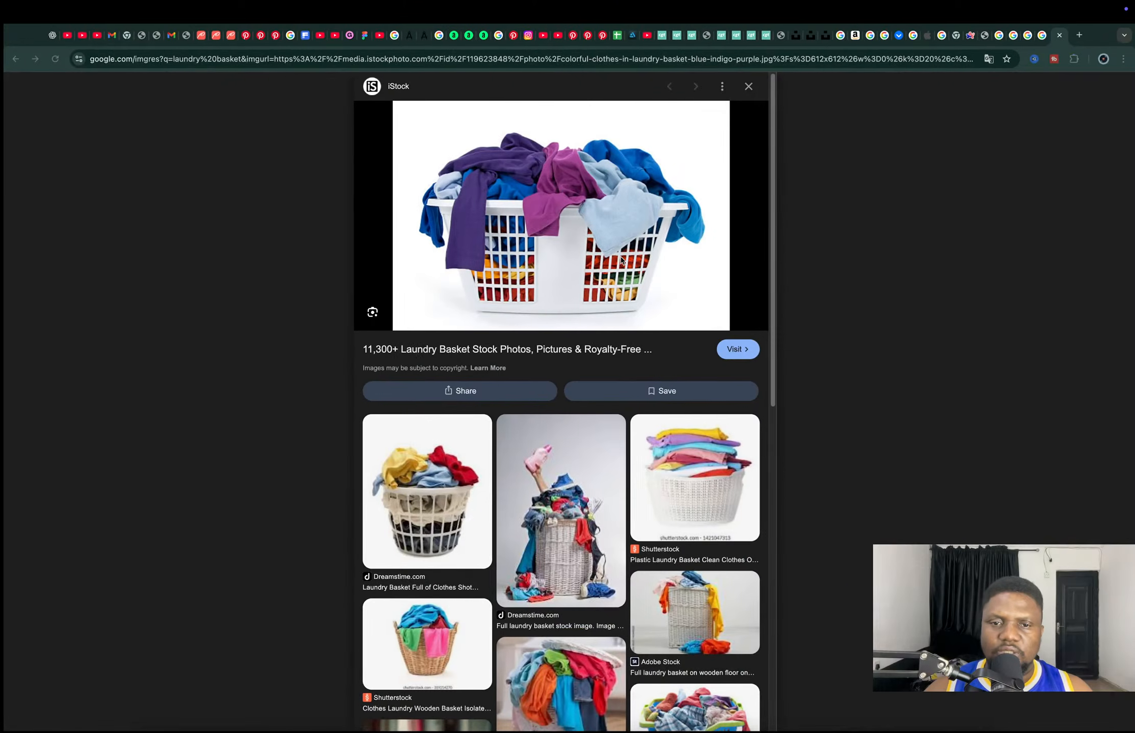
Add a loop cut down the middle of the box and bevel it
key("ctrl+Left")
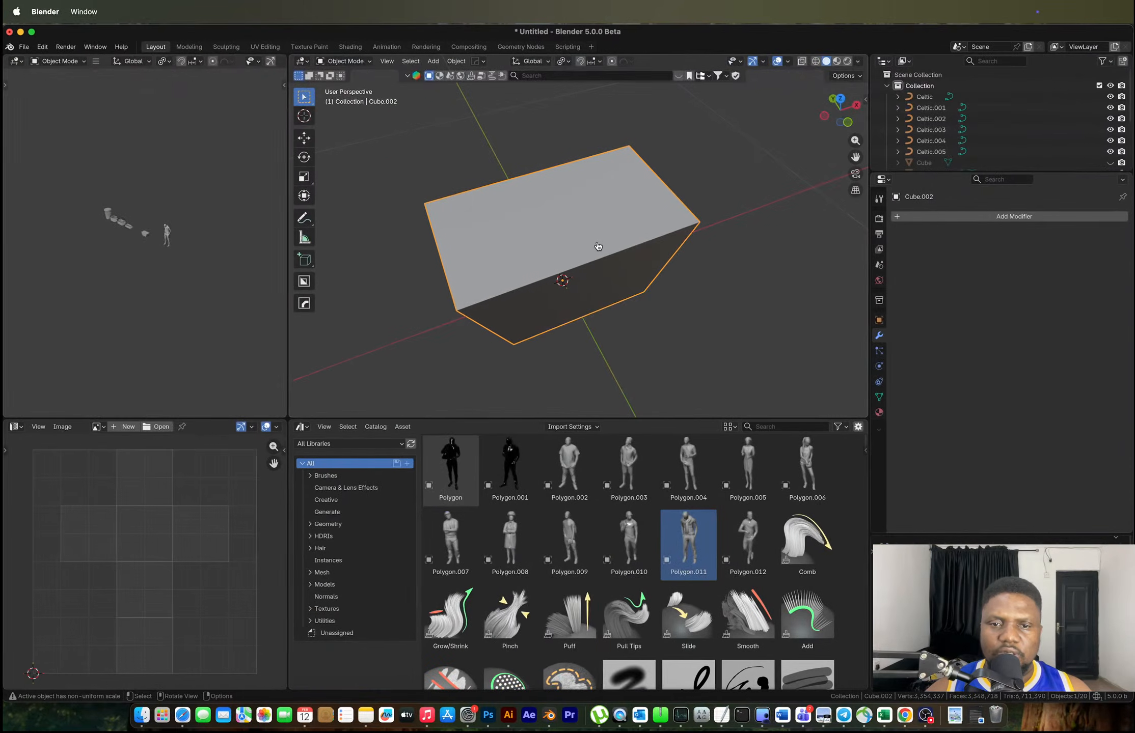
middle_click_drag(583, 235, 545, 179)
key("Tab")
key("ctrl+r")
double_click(541, 176)
key("ctrl+b")
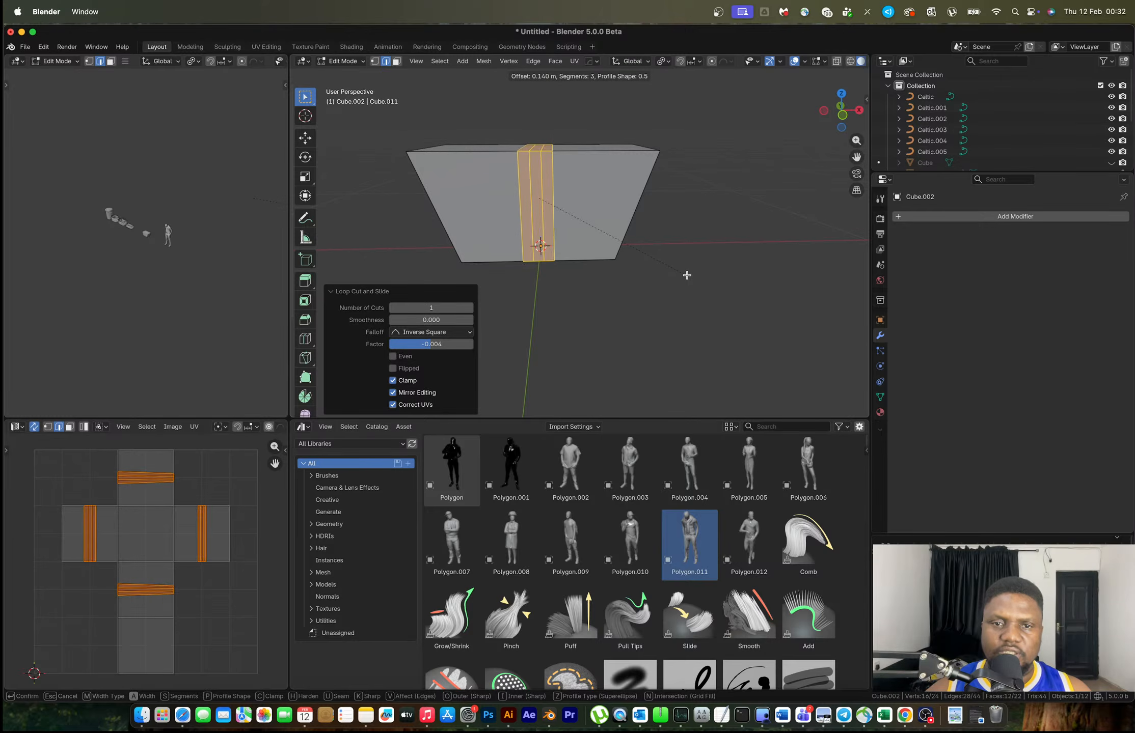
left_click(689, 276)
key("Tab")
Delete the three top faces to leave an open-topped tray
middle_click_drag(633, 208, 591, 219)
key("Tab")
left_click(593, 211)
left_click(552, 219, "shift")
left_click(511, 222, "shift")
key("x")
left_click(503, 220)
Select the open top rim edge loop, then bring up the apply-transform options in Object Mode
key("2")
left_click(550, 257, "alt")
key("ctrl+Right")
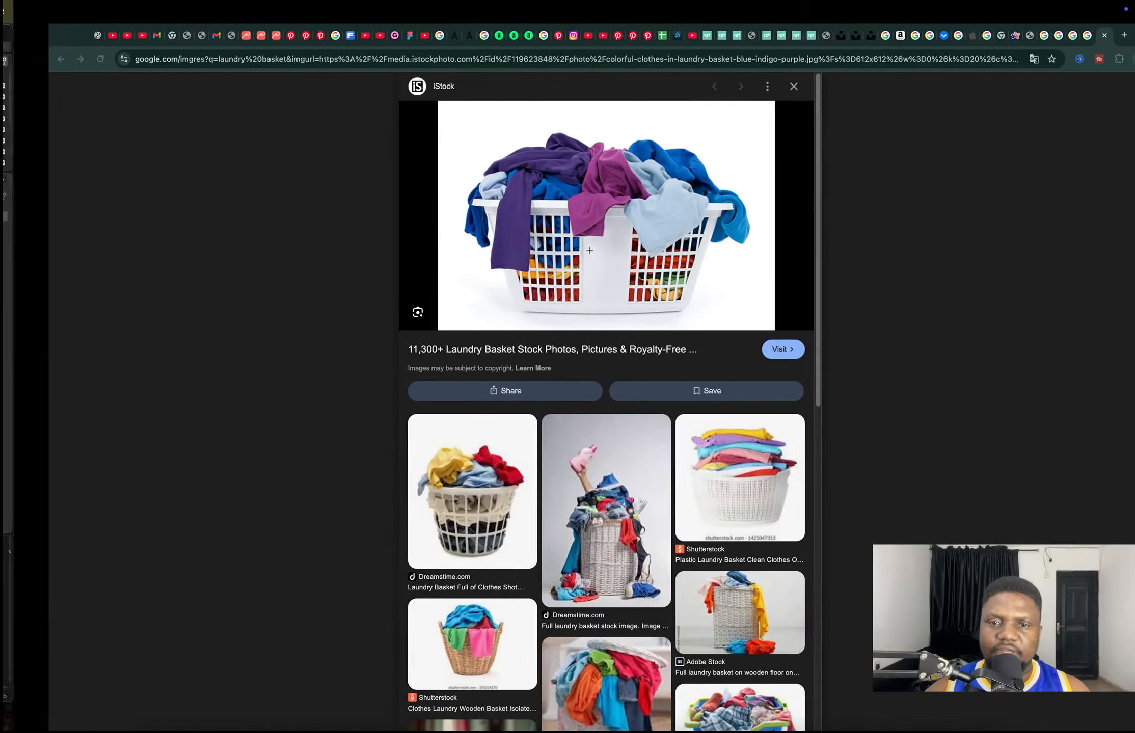
key("ctrl+Left")
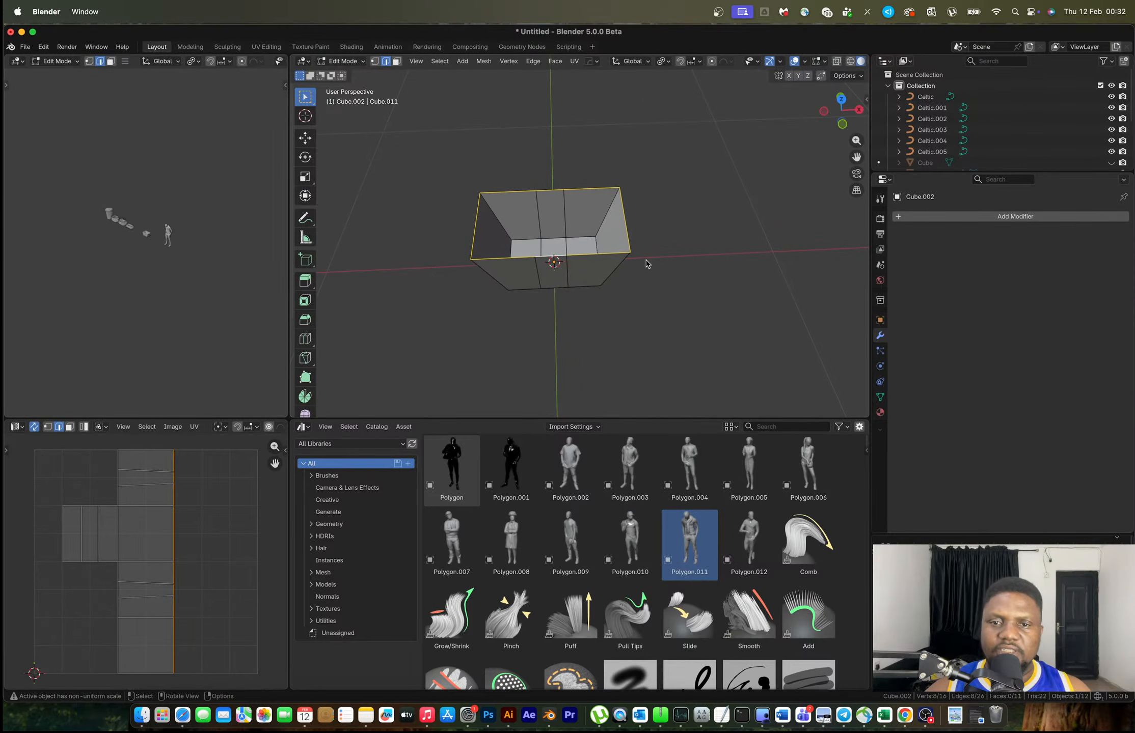
key("Tab")
key("ctrl+a")
Apply the box's scale and scale the top rim outward
left_click(645, 261)
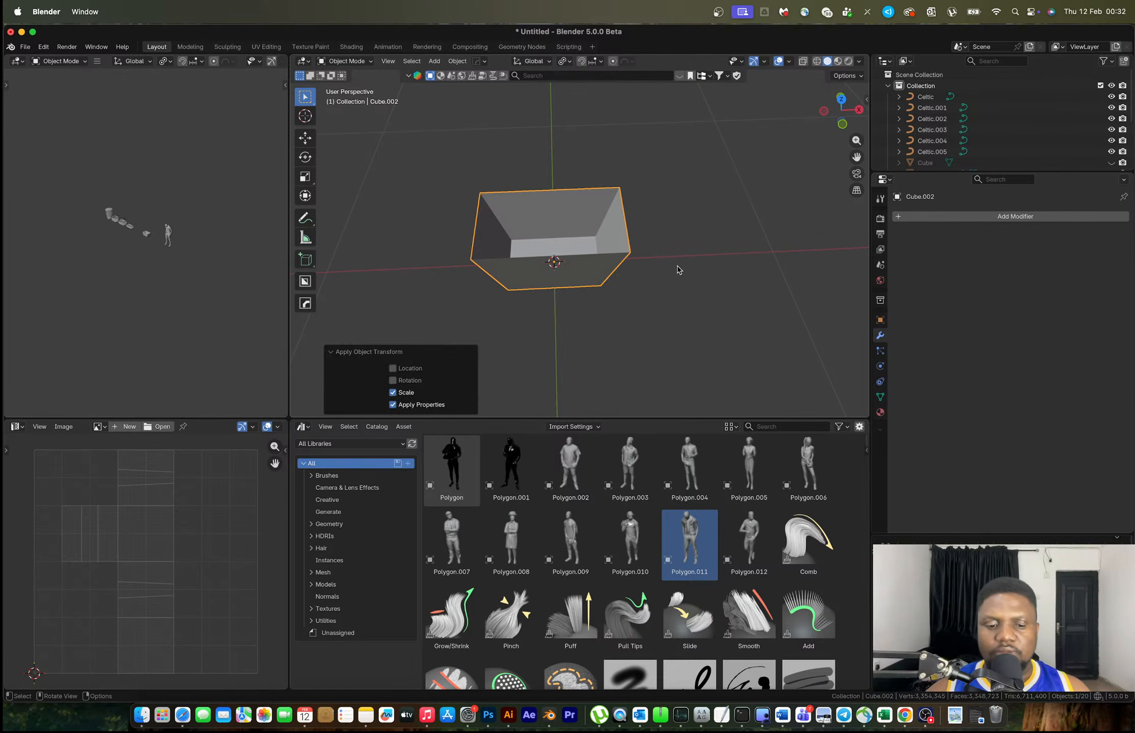
key("Tab")
key("s")
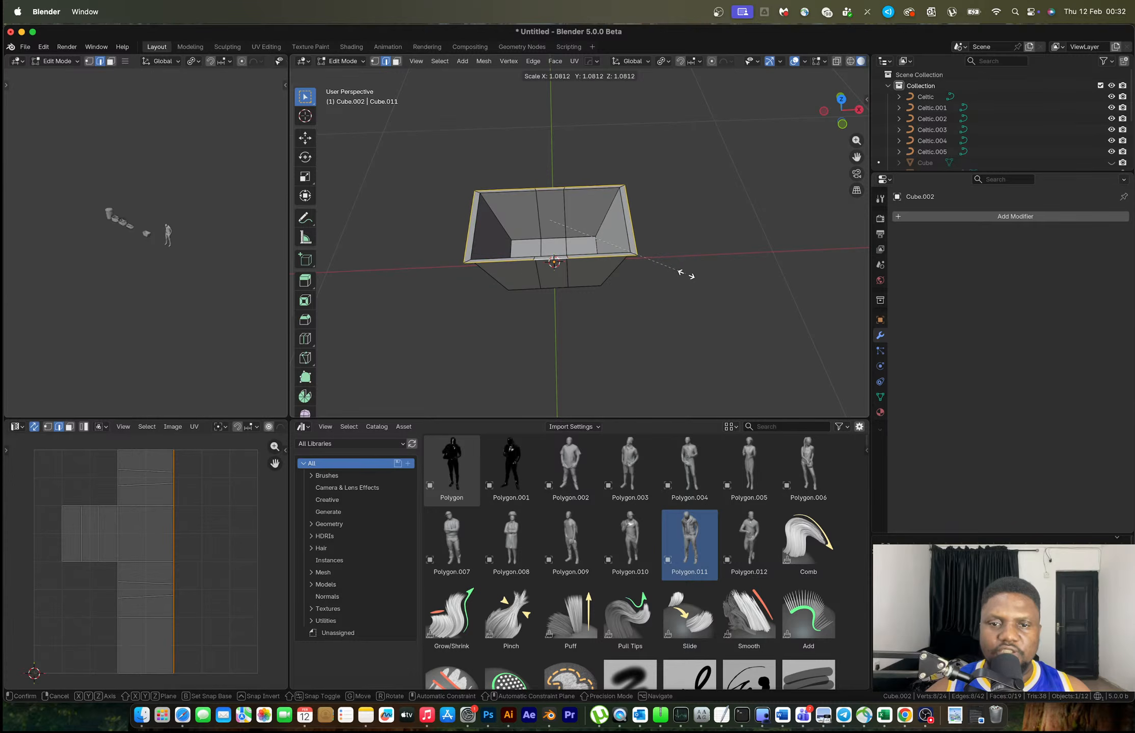
left_click(686, 275)
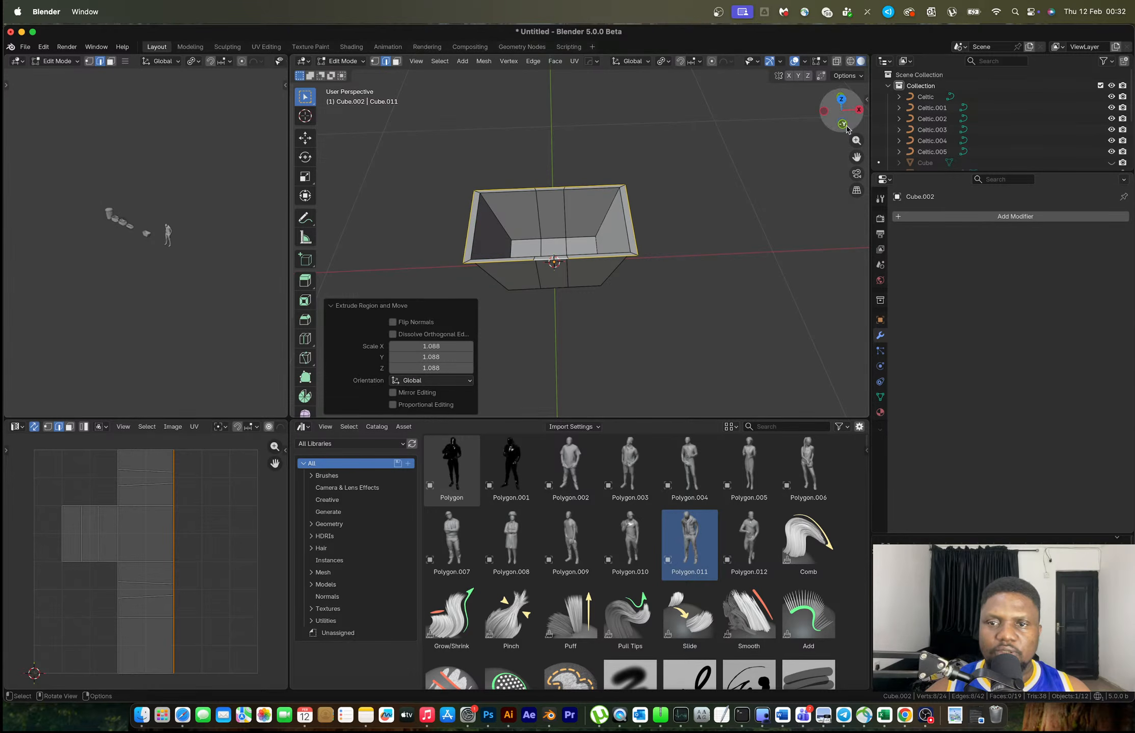
In front view, extrude the rim upward along Z to form the lip
left_click(842, 125)
middle_click_drag(669, 230, 666, 282, "shift")
key("e")
key("z")
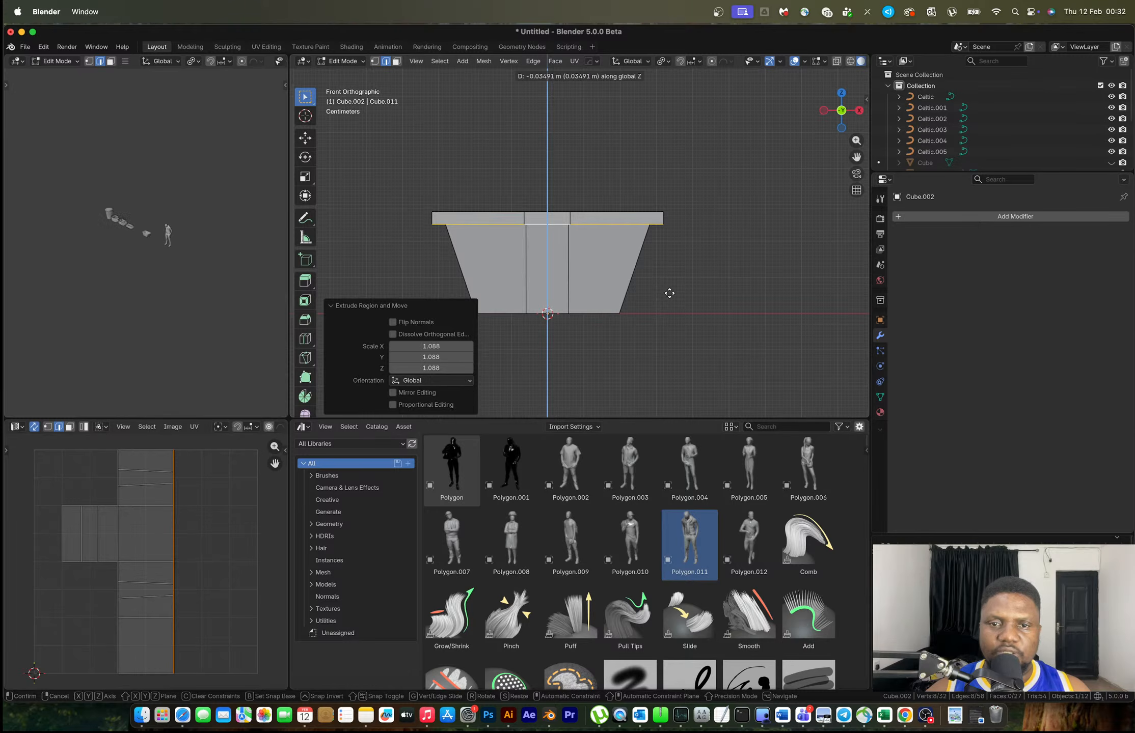
left_click(669, 293)
key("Tab")
Select the rim faces and scale them along X with a different pivot point
middle_click_drag(601, 232, 578, 315)
scroll(651, 278, "down", 1)
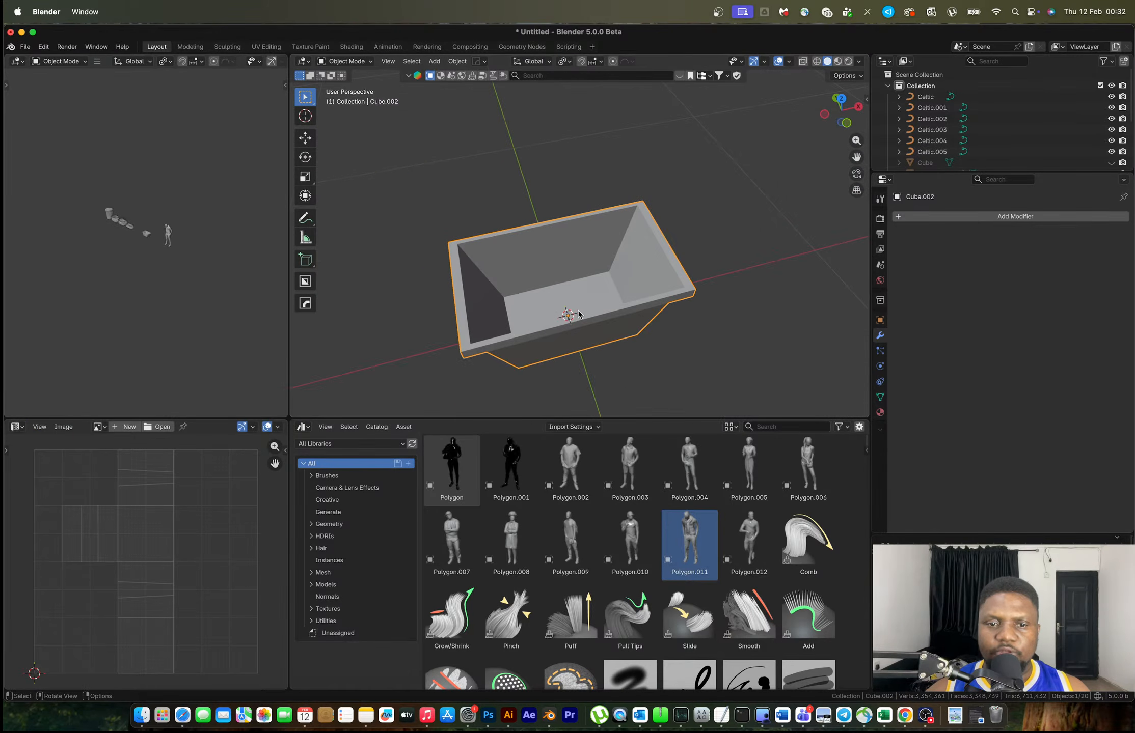
key("Tab")
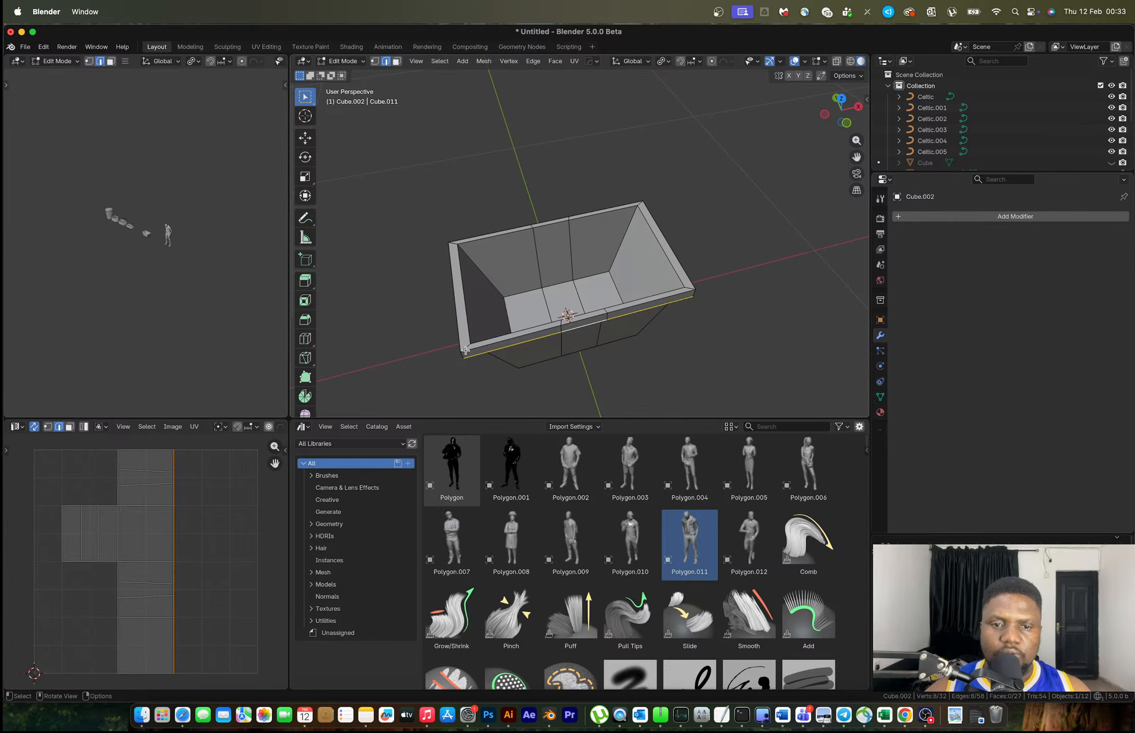
middle_click_drag(462, 349, 519, 244)
key("3")
left_click(503, 311)
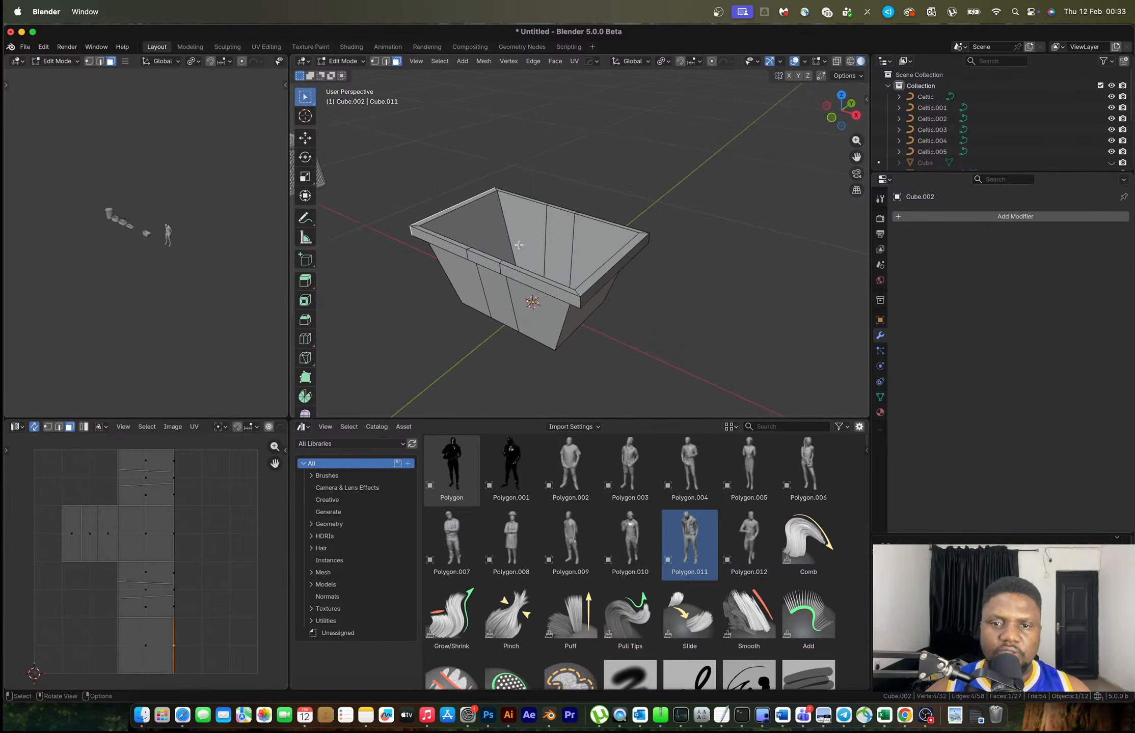
left_click(615, 281, "shift")
key("s")
key("x")
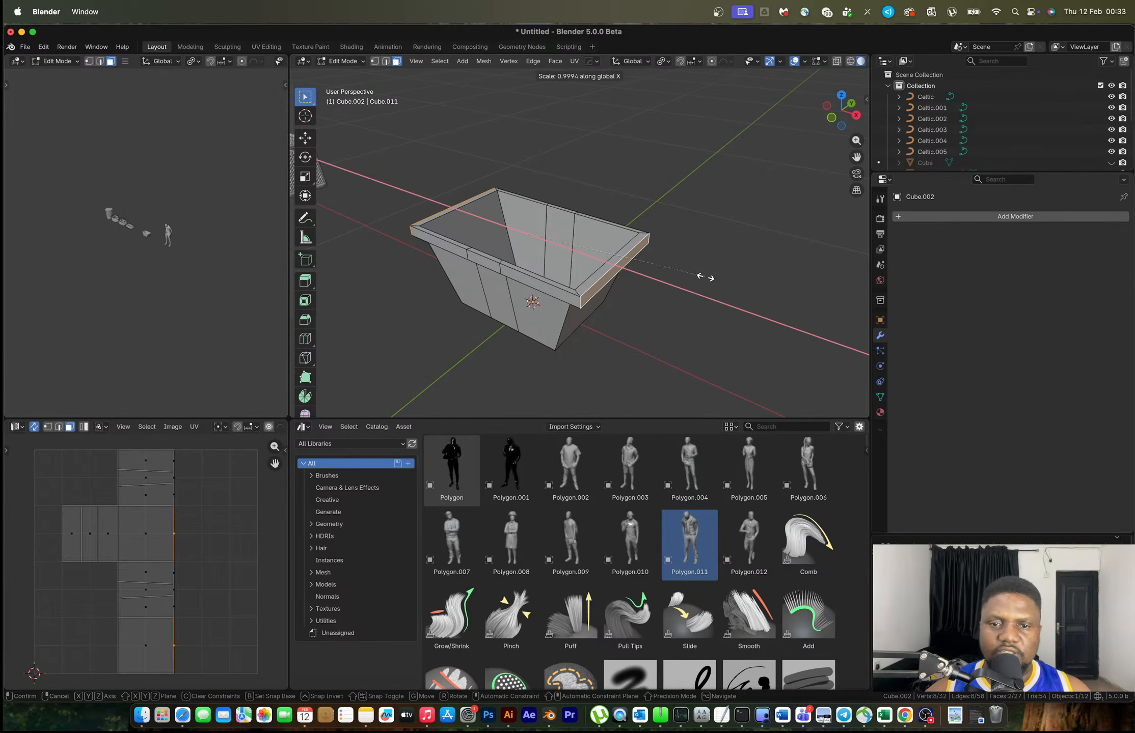
left_click(631, 267)
key("period")
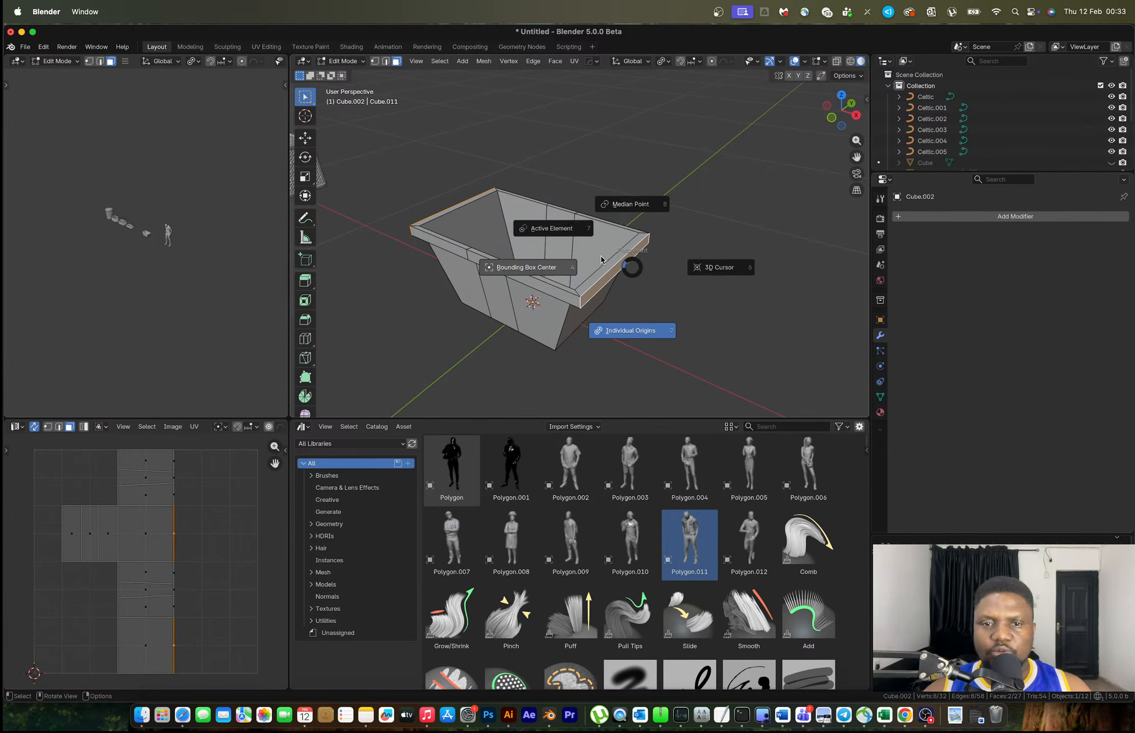
left_click(722, 269)
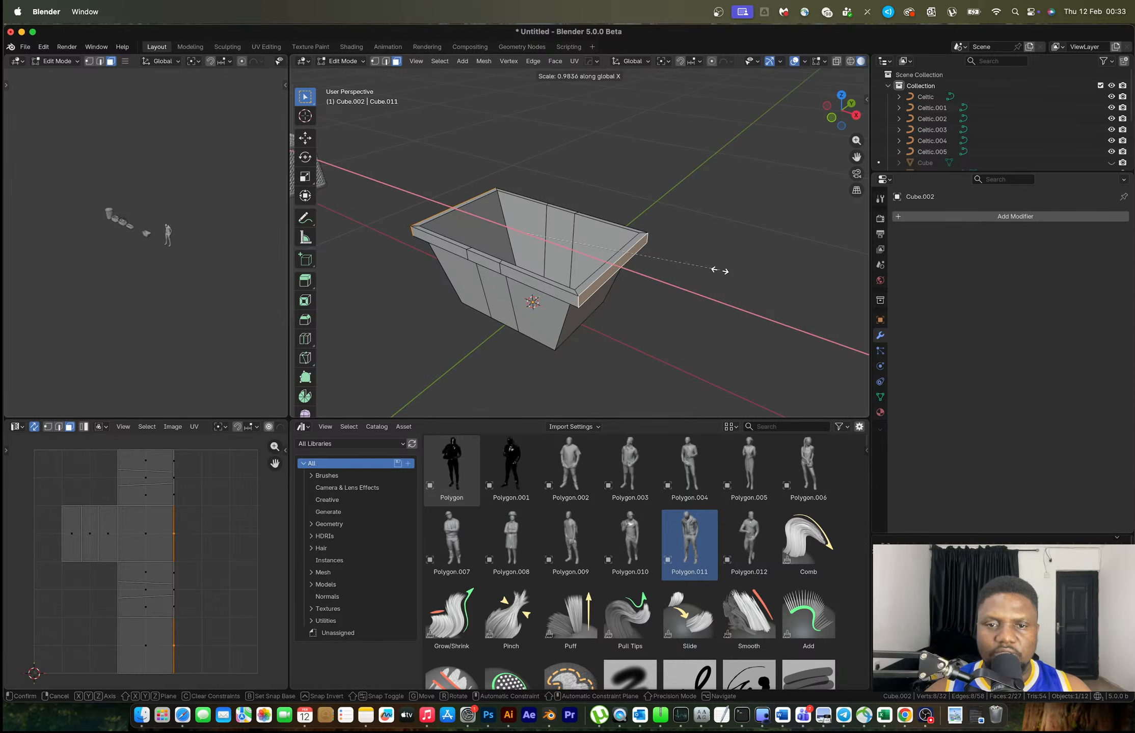
left_click(718, 271)
Add six evenly spaced vertical loop cuts to one wall section
key("Tab")
middle_click_drag(704, 271, 611, 260)
scroll(696, 247, "up", 4)
scroll(723, 245, "down", 3)
key("Tab")
key("ctrl+r")
scroll(586, 256, "up", 2)
scroll(586, 256, "up", 2)
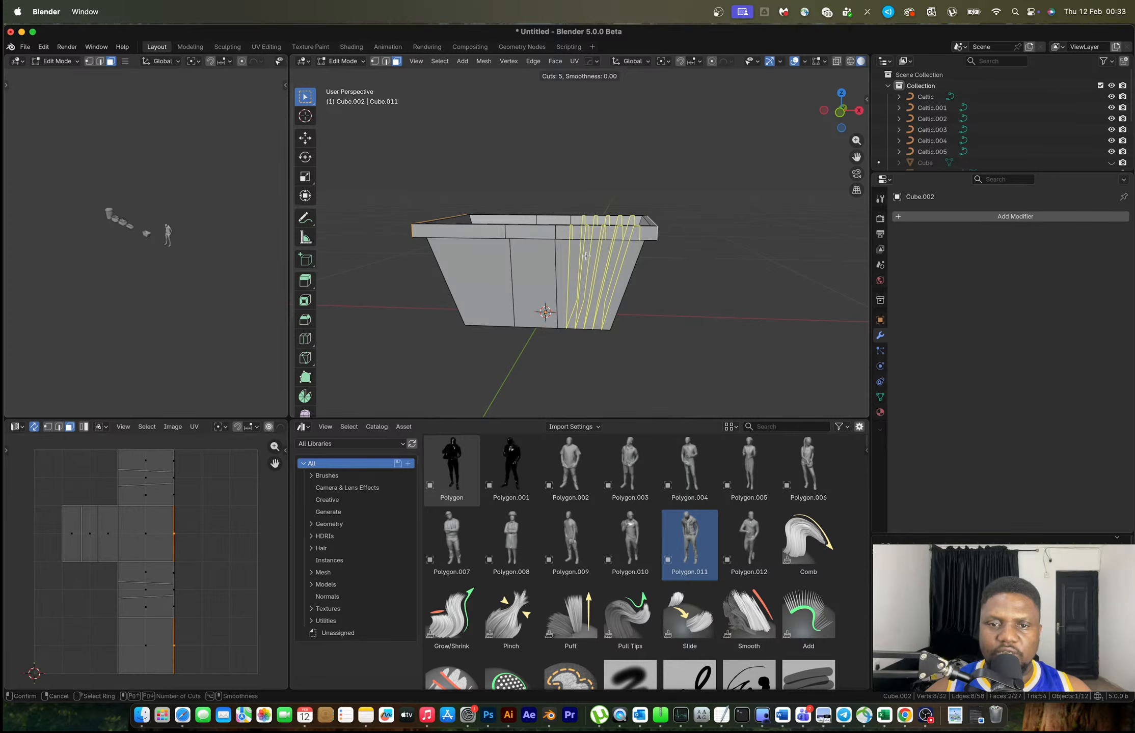
scroll(586, 256, "up", 1)
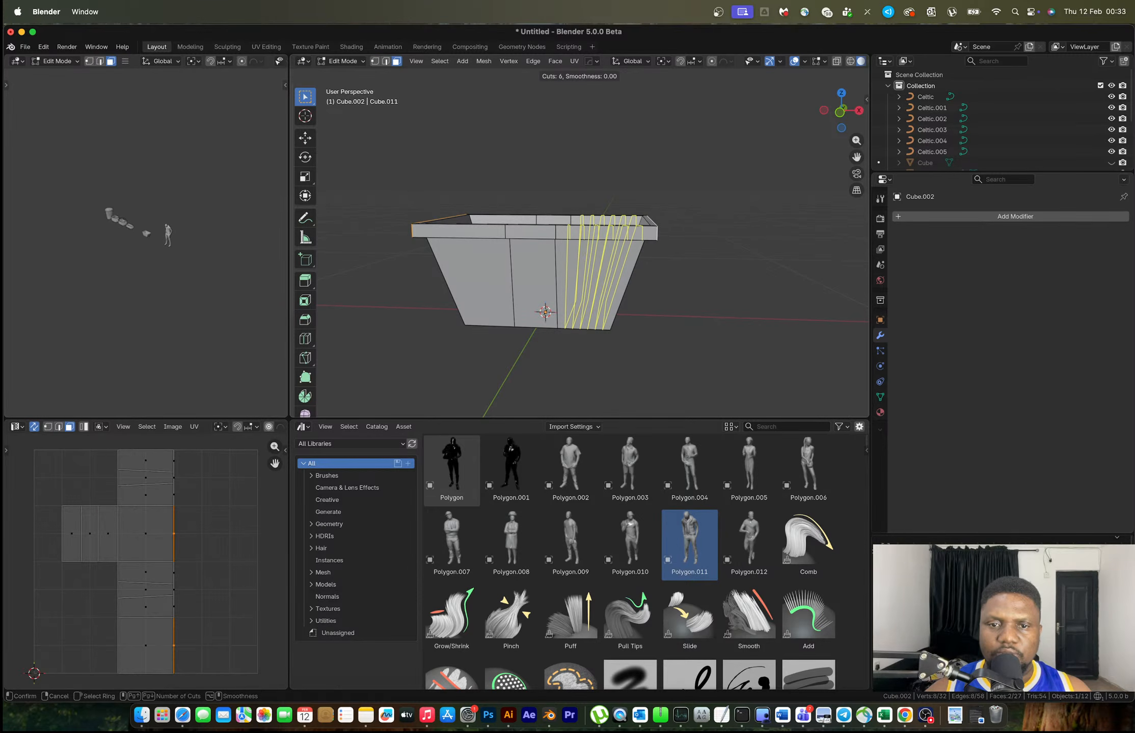
left_click(586, 256)
right_click(586, 256)
Add six unslid vertical loop cuts to the left section
middle_click_drag(600, 276, 611, 258)
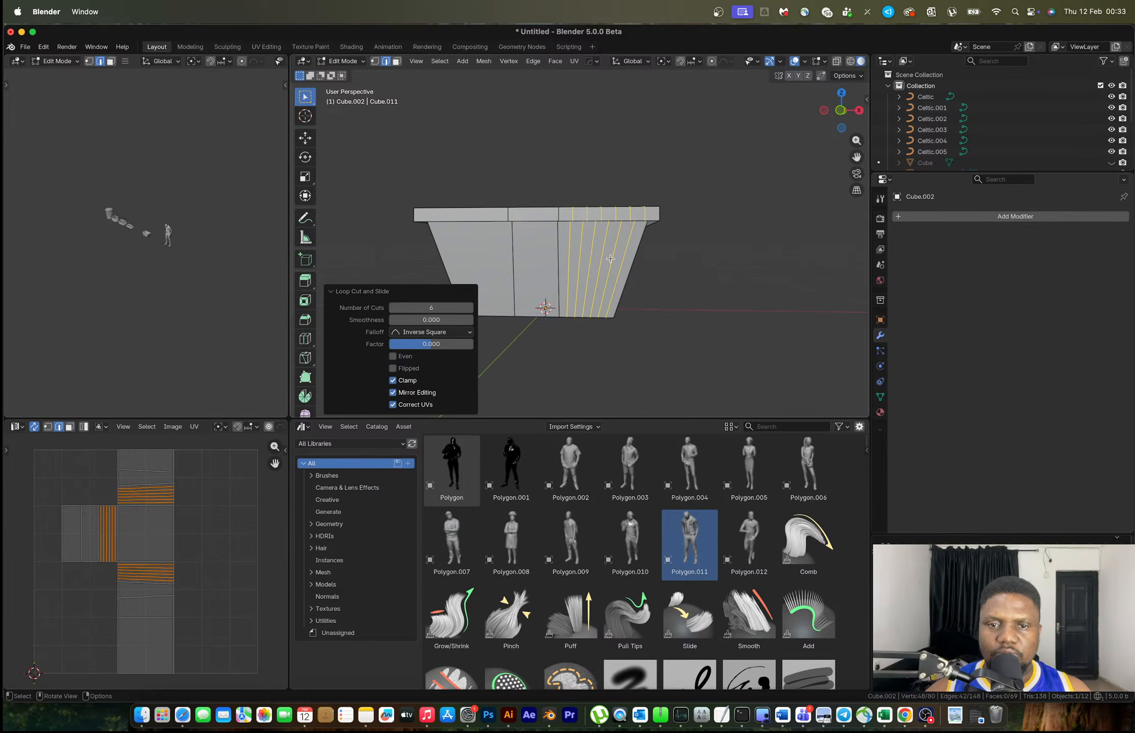
key("ctrl+r")
scroll(469, 219, "up", 5)
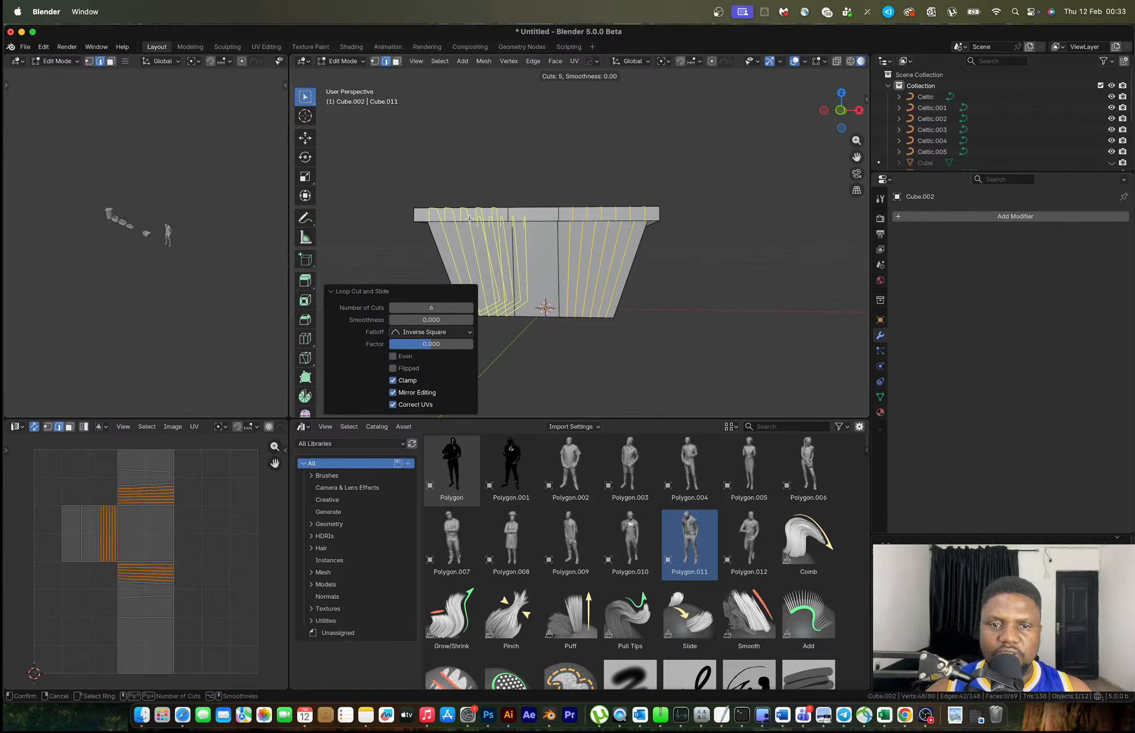
left_click(469, 219)
right_click(469, 219)
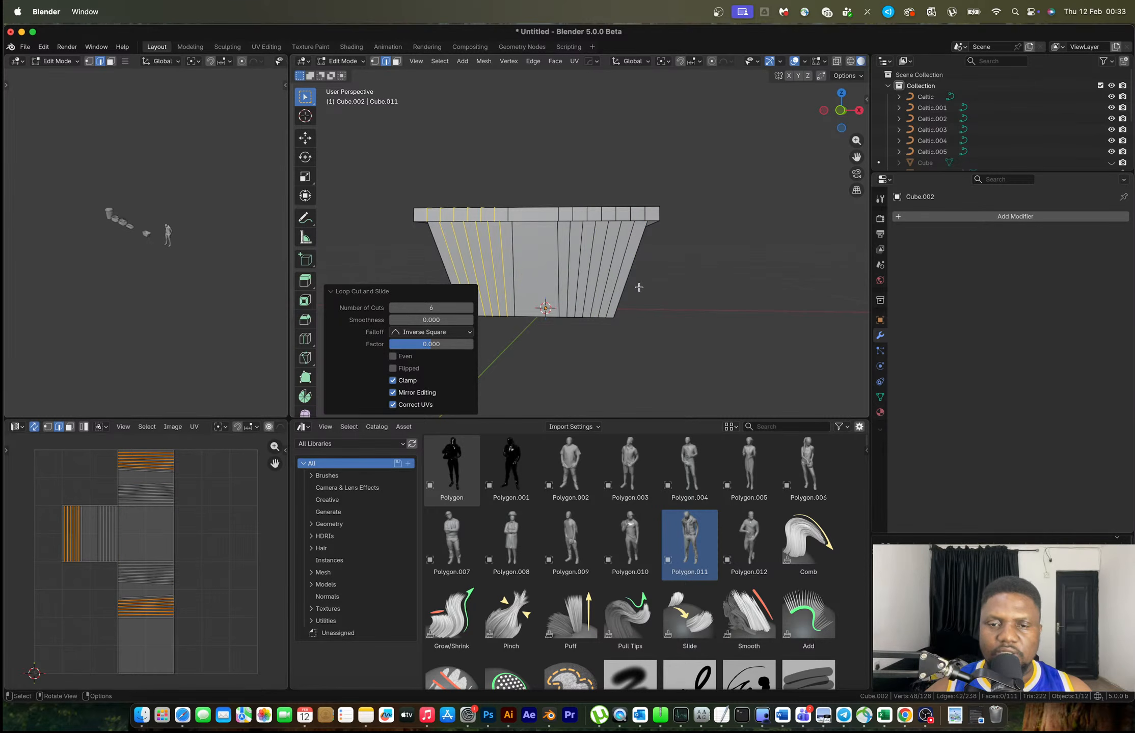
Add a horizontal loop slid toward the bottom, comparing against the reference, and undo an accidental rotation
key("ctrl+r")
left_click(621, 305)
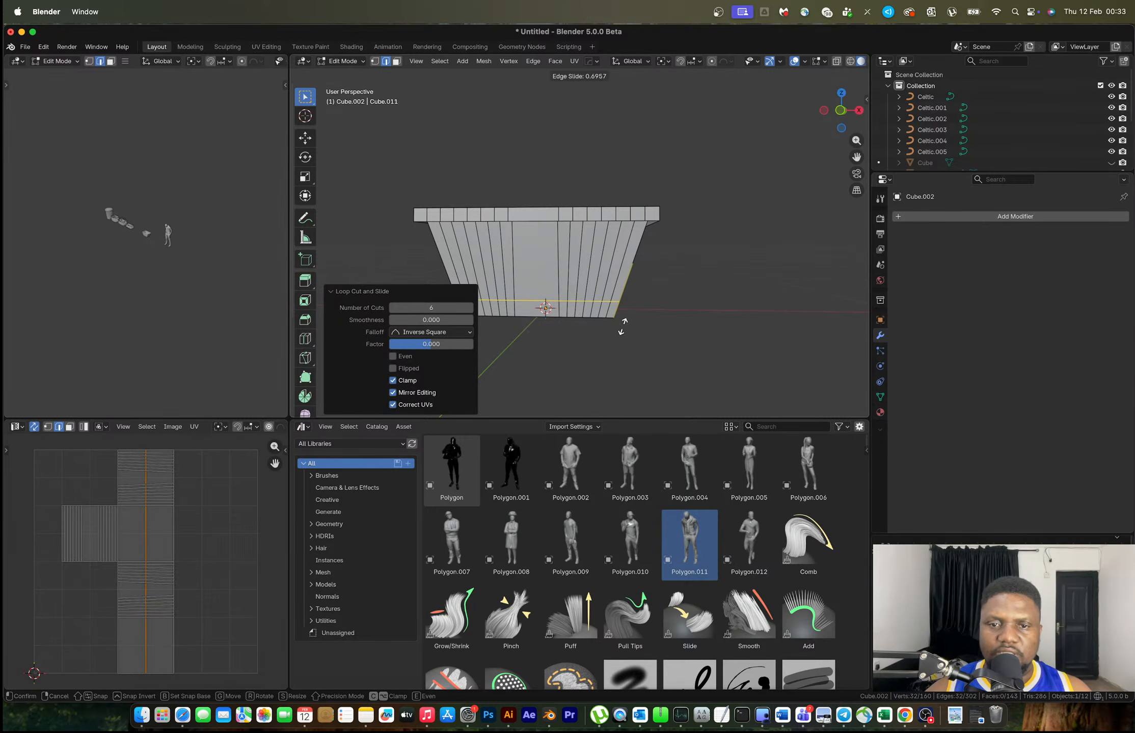
left_click(622, 326)
key("ctrl+Right")
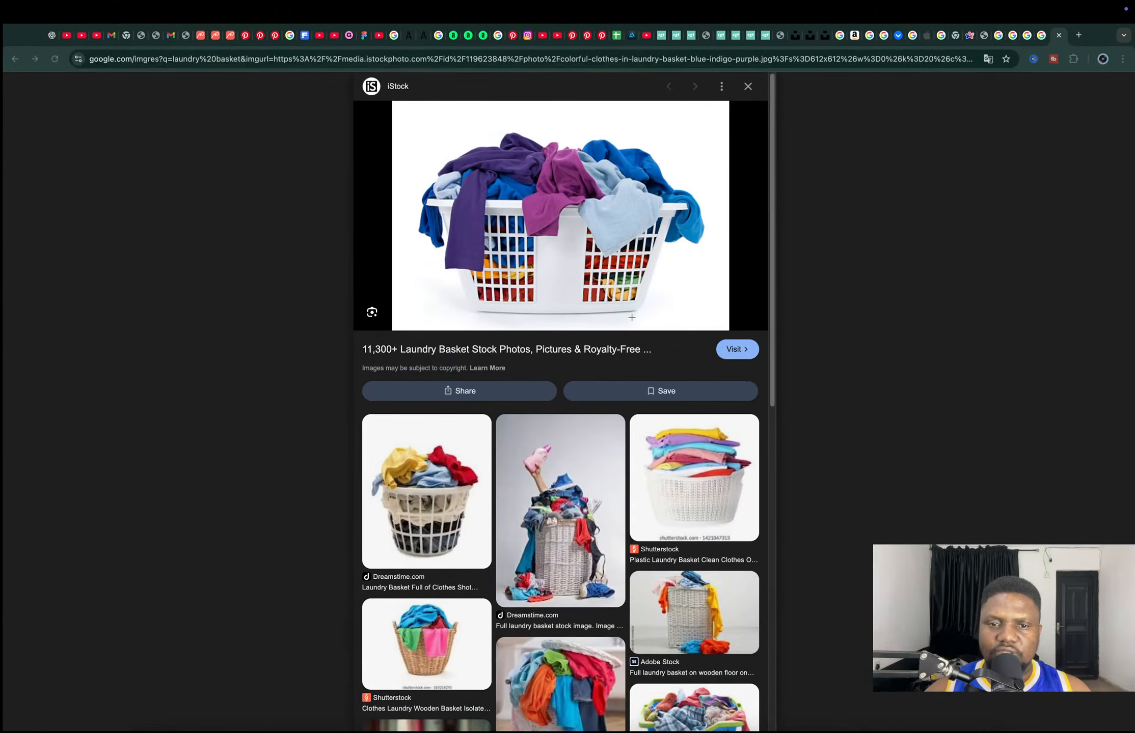
key("ctrl+Left")
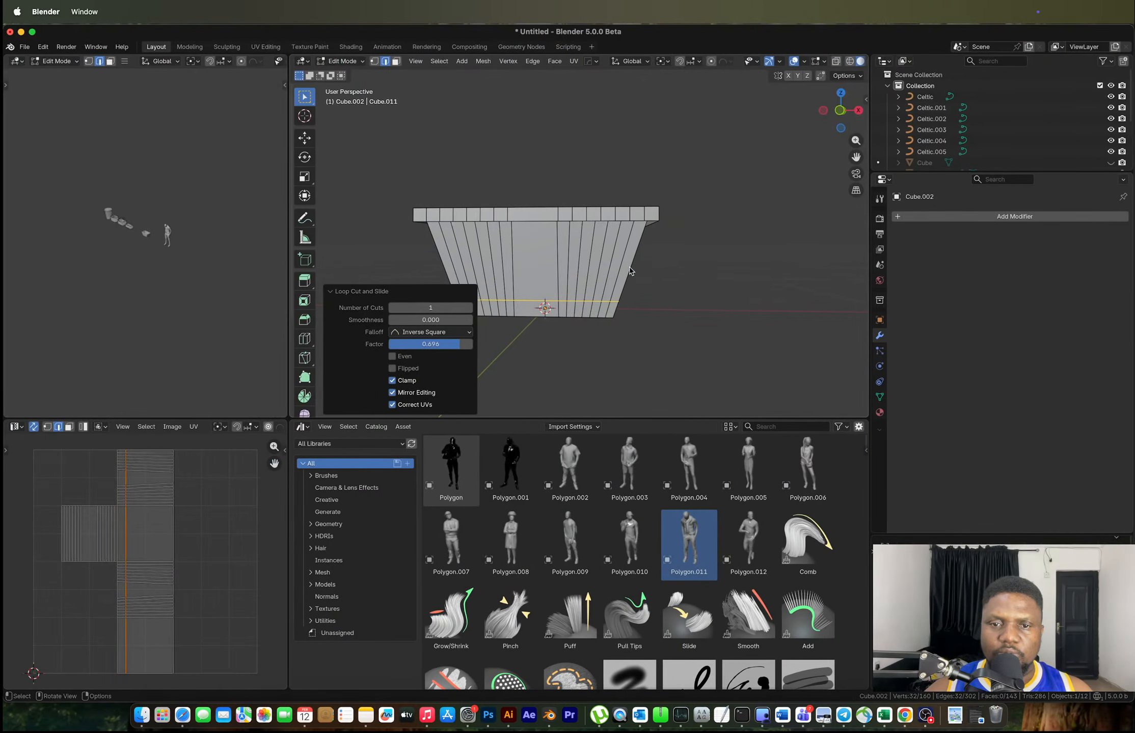
key("ctrl+Right")
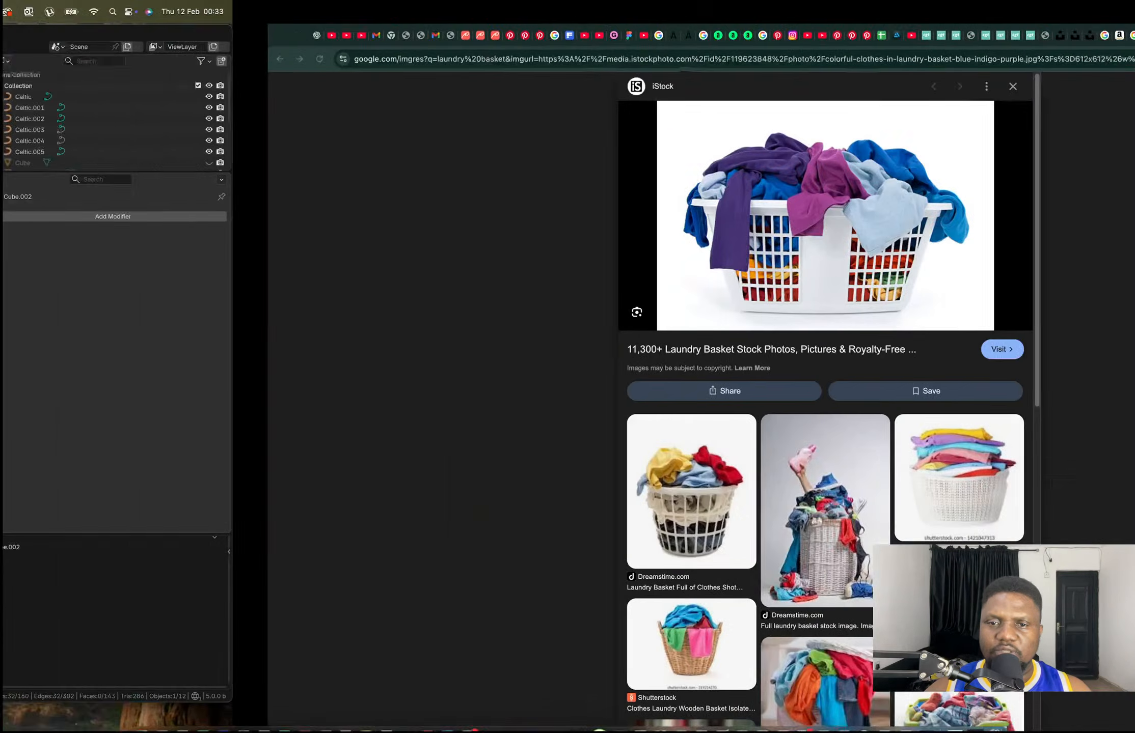
key("ctrl+Left")
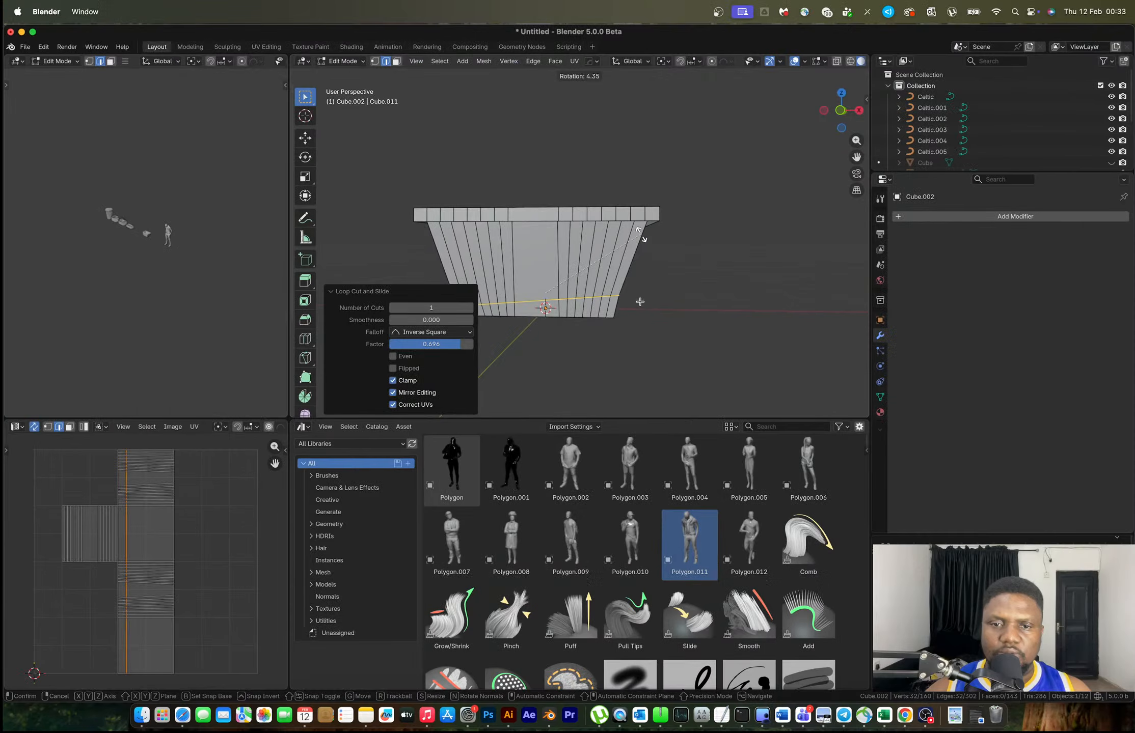
left_click(646, 287)
key("ctrl+z")
Add a horizontal loop near the rim, then a set of evenly spaced horizontal loops
key("ctrl+r")
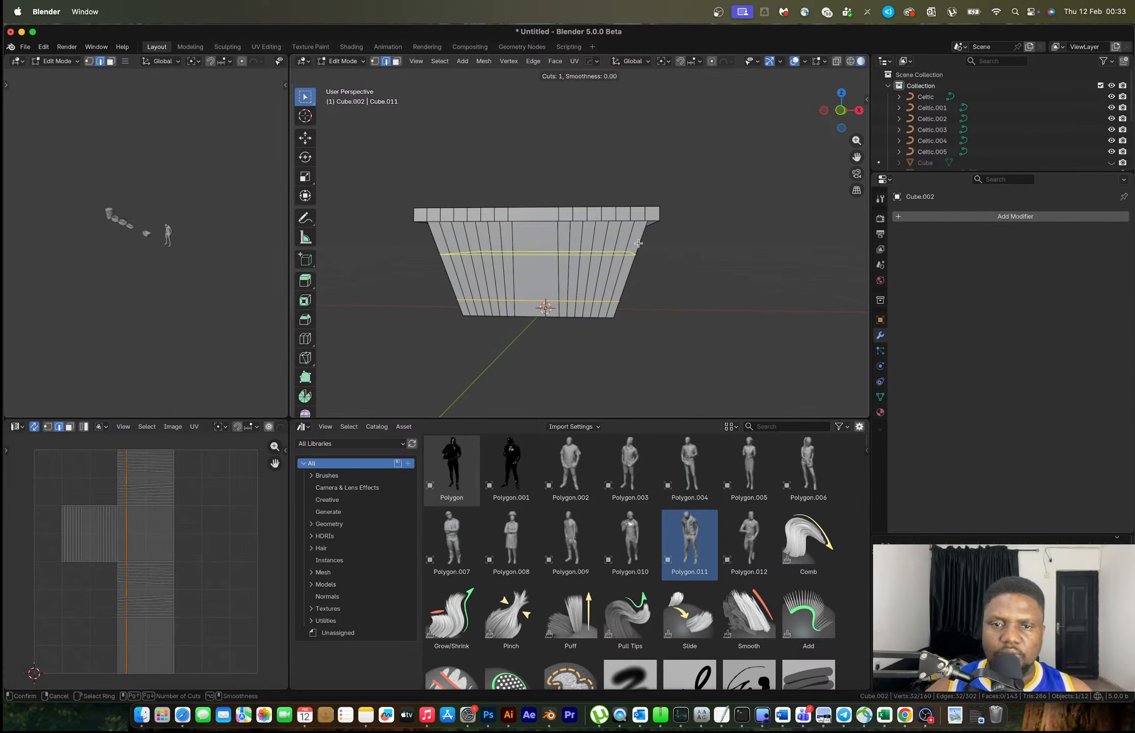
left_click(638, 244)
left_click(642, 224)
key("ctrl+r")
scroll(631, 268, "up", 4)
scroll(631, 267, "up", 3)
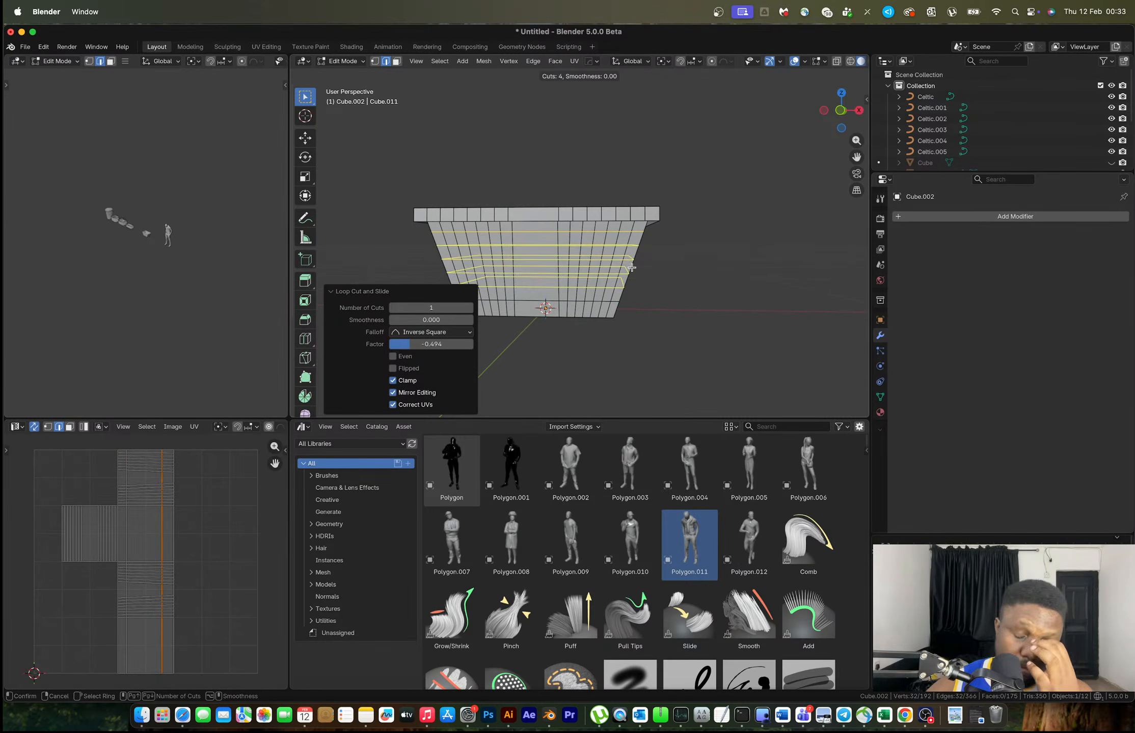
left_click(631, 268)
left_click(632, 268)
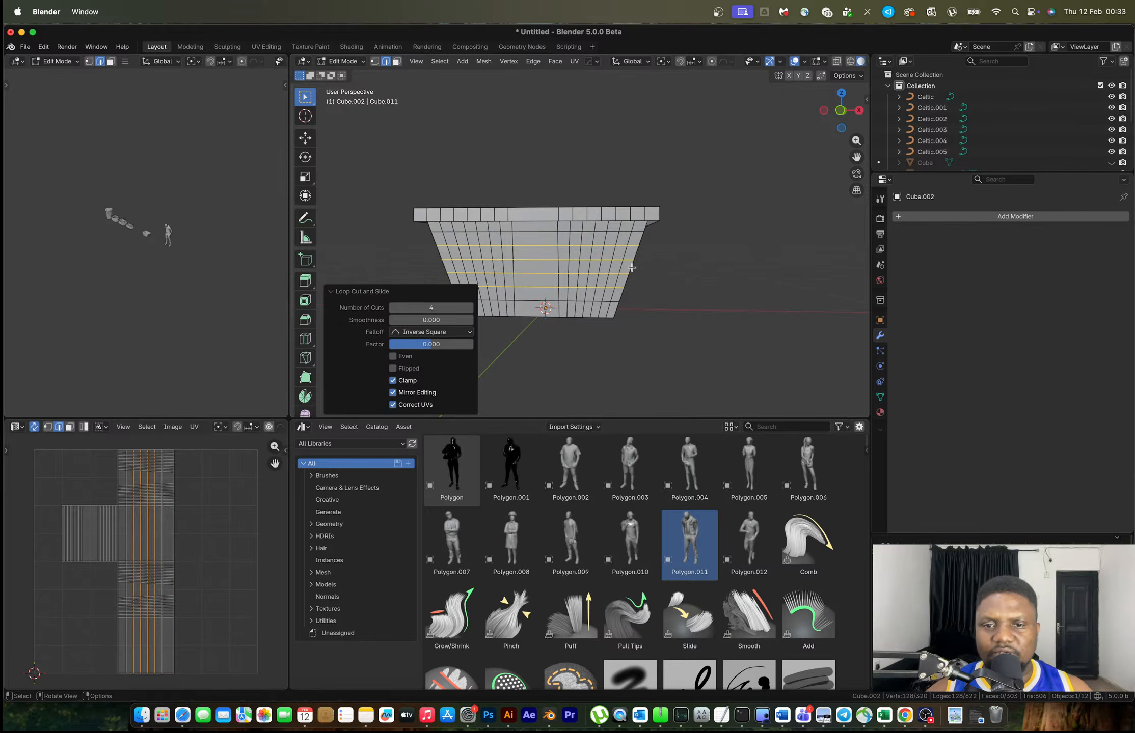
Select blocks of faces on the right and left panels of the front wall
key("3")
scroll(636, 267, "up", 3)
left_click(719, 309)
left_click(648, 222, "ctrl+shift")
left_click(555, 306, "shift")
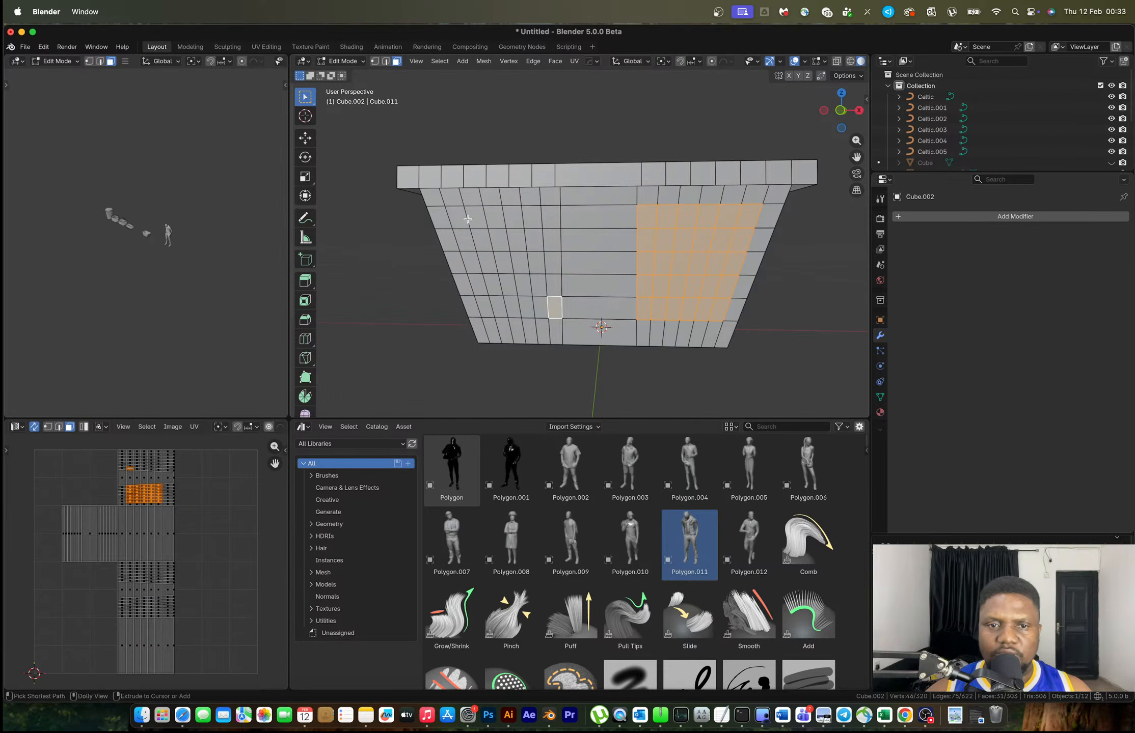
left_click(462, 215, "ctrl+shift")
Inset the selected faces individually and delete them to cut square openings
key("i")
key("i")
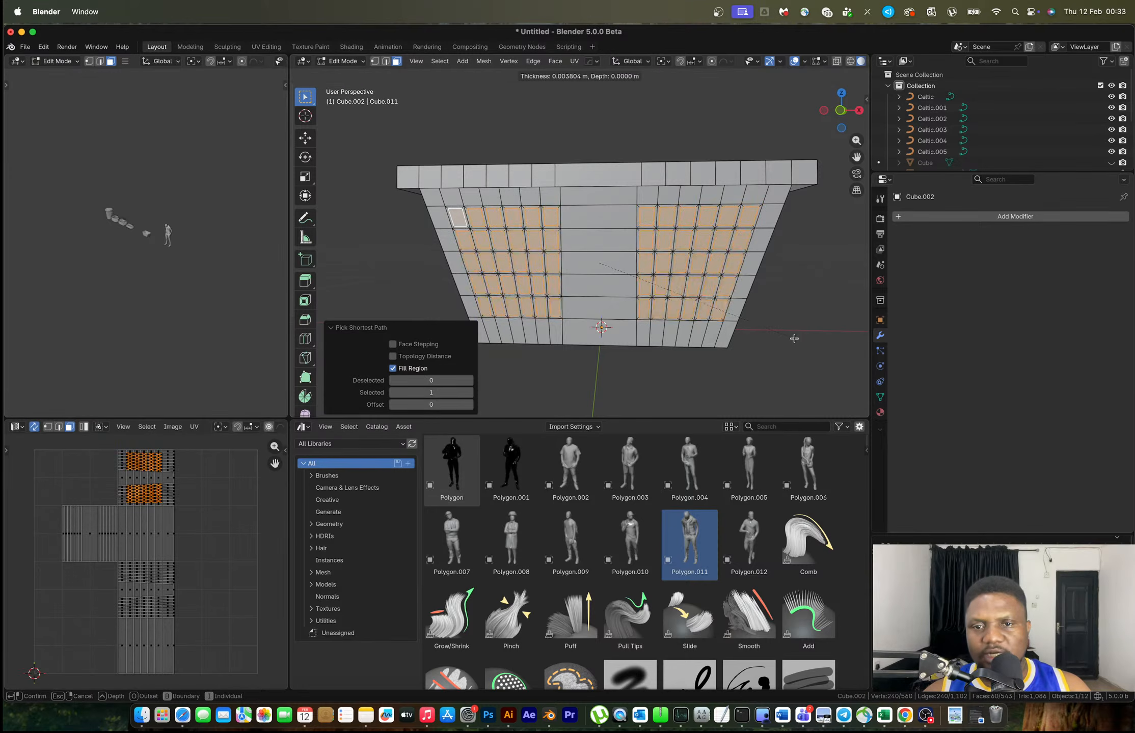
left_click(790, 337)
key("x")
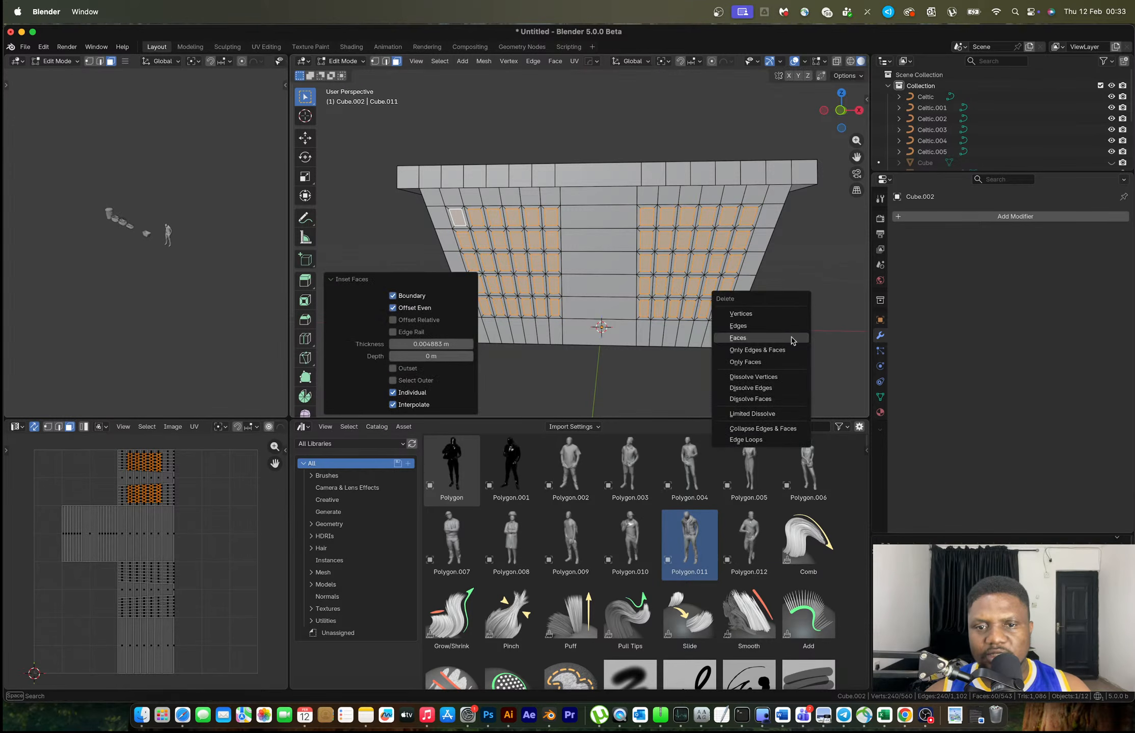
left_click(792, 337)
key("Tab")
Add a Hops_Mirror modifier mirroring the box across the Y axis
scroll(748, 313, "down", 3)
middle_click_drag(748, 312, 570, 318)
key("alt+x")
left_click(463, 304)
middle_click_drag(477, 307, 583, 269)
Add 13 evenly spaced vertical loop cuts across the side wall
key("ctrl+Right")
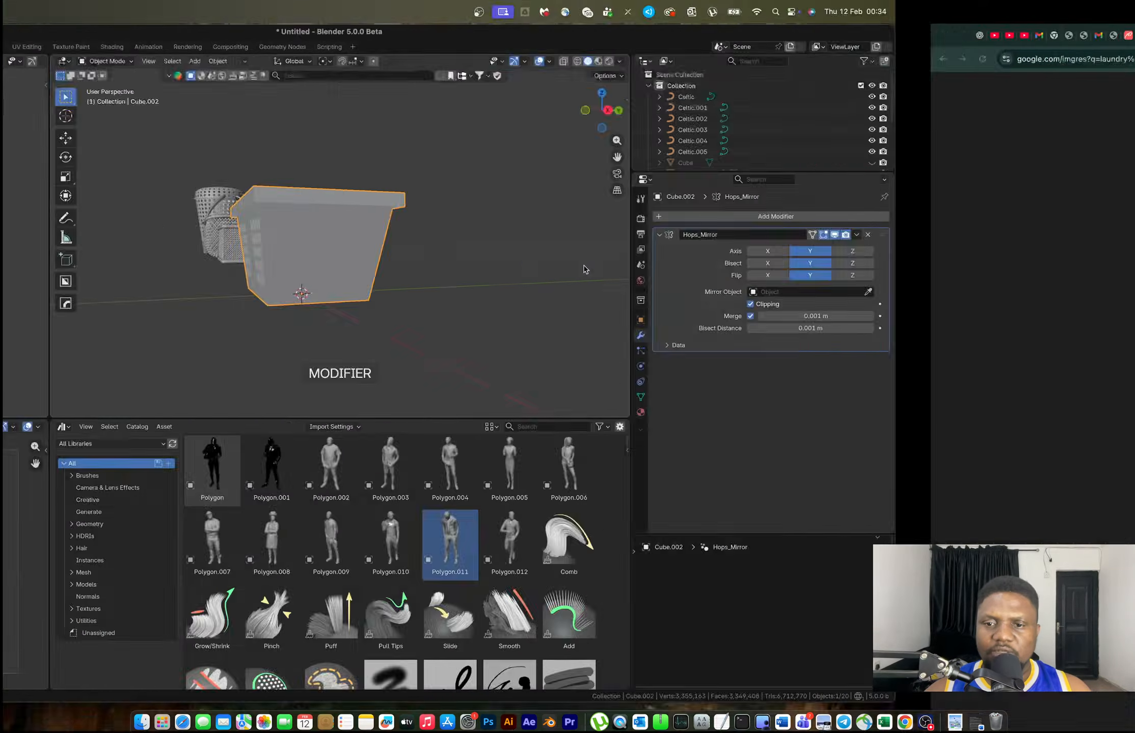
key("ctrl+Left")
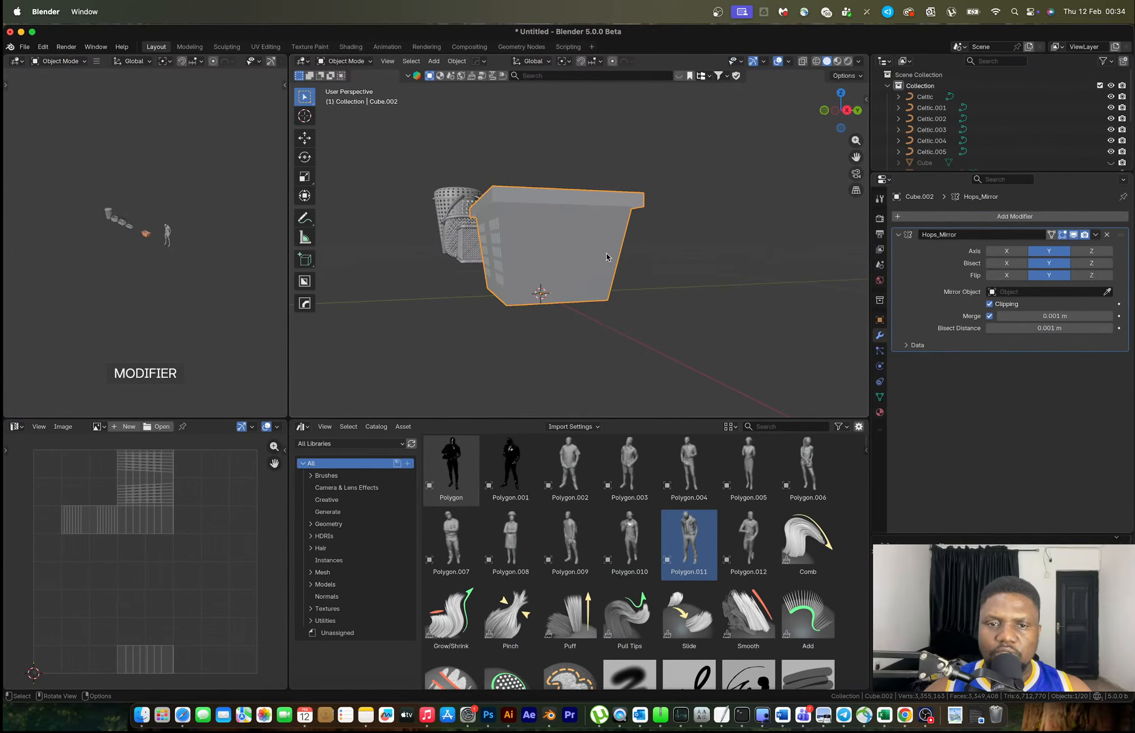
key("Tab")
middle_click_drag(560, 246, 543, 239)
key("ctrl+r")
scroll(543, 217, "up", 11)
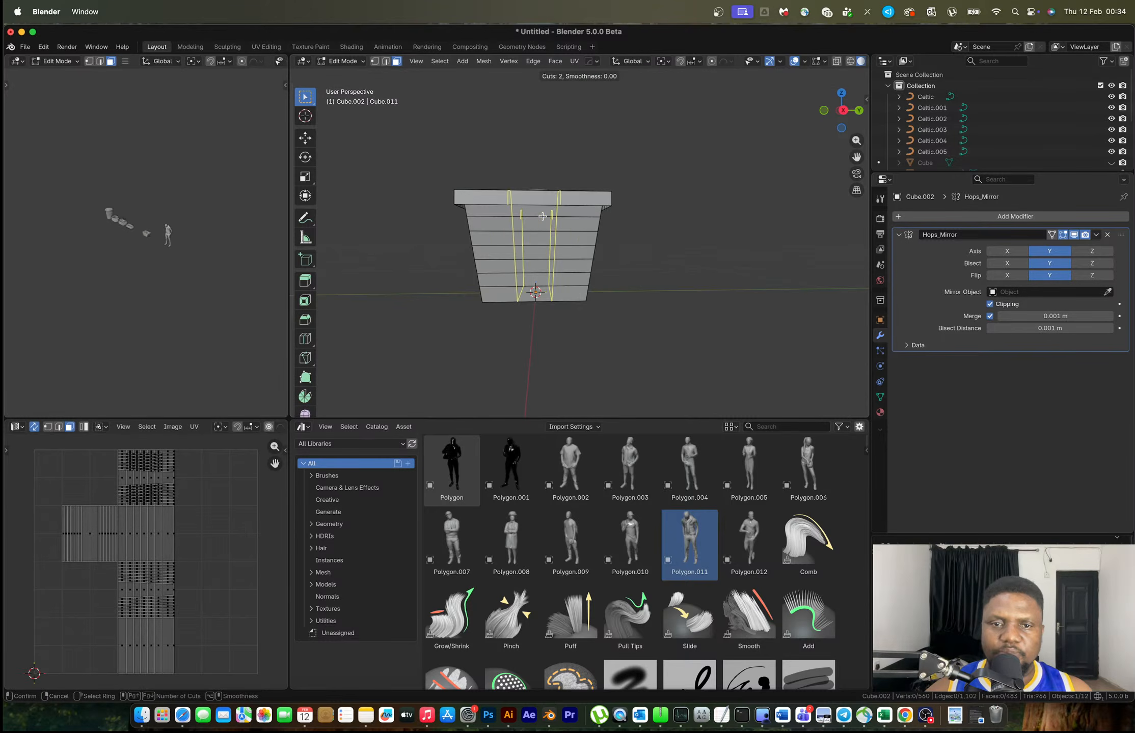
scroll(542, 216, "up", 1)
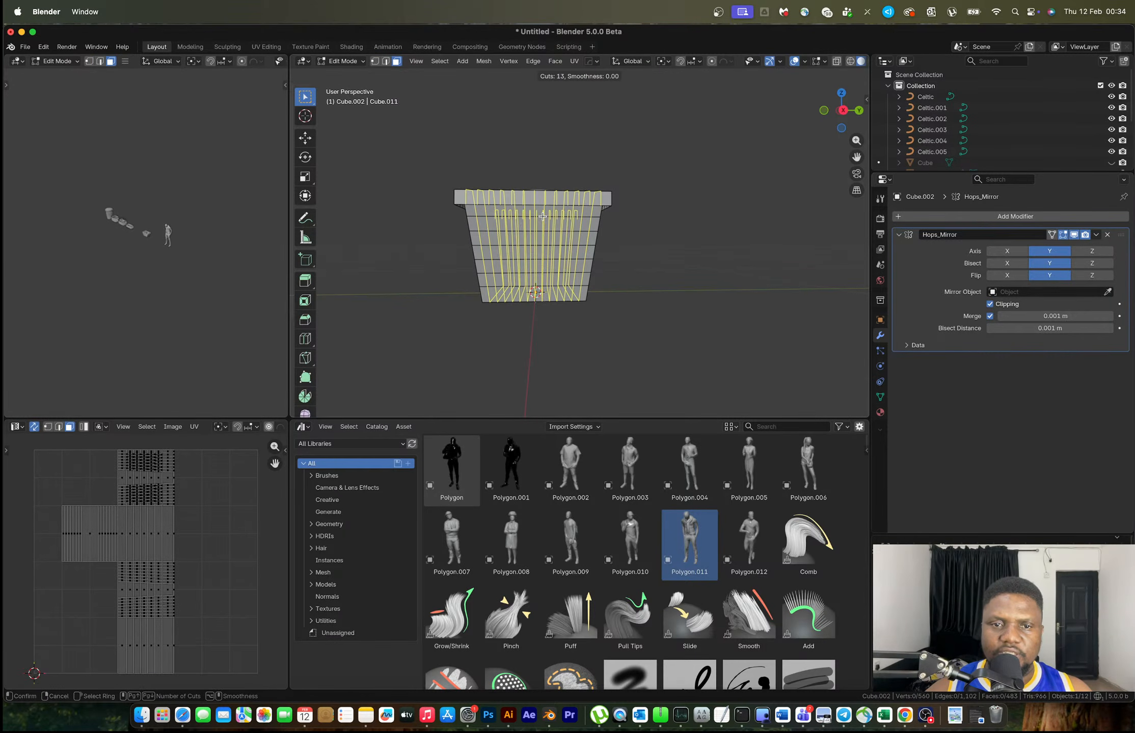
left_click(543, 216)
right_click(569, 280)
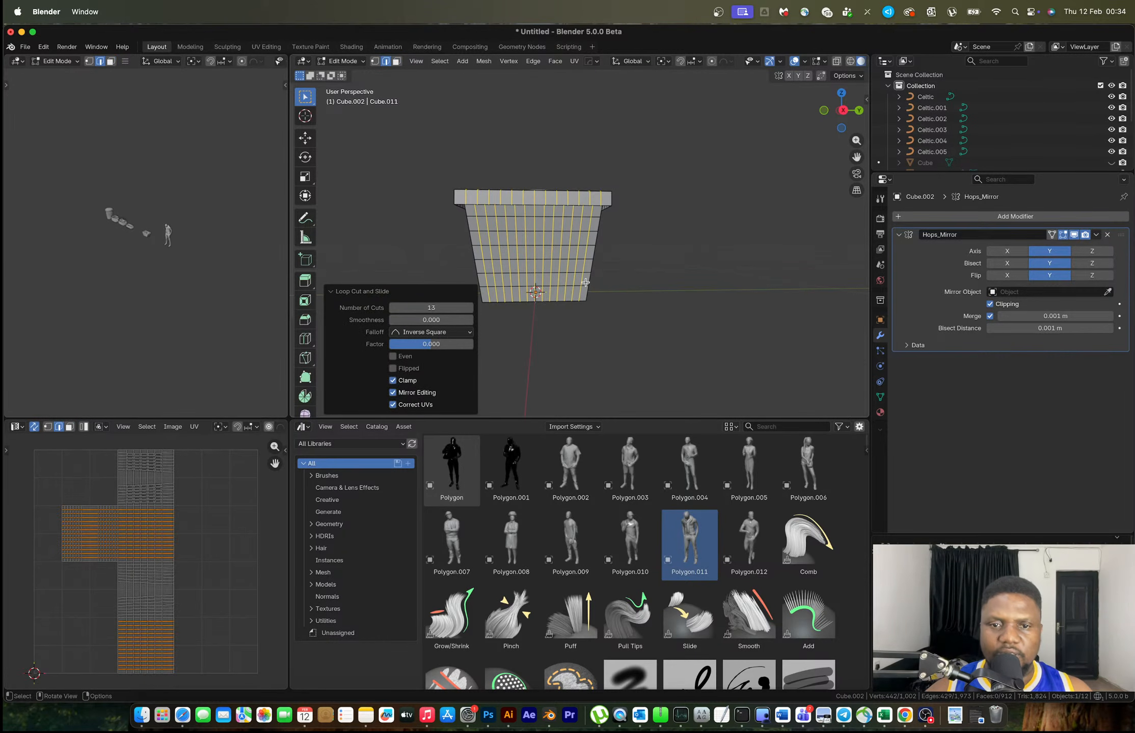
Select a 60-face block on the side wall
key("3")
left_click(585, 280)
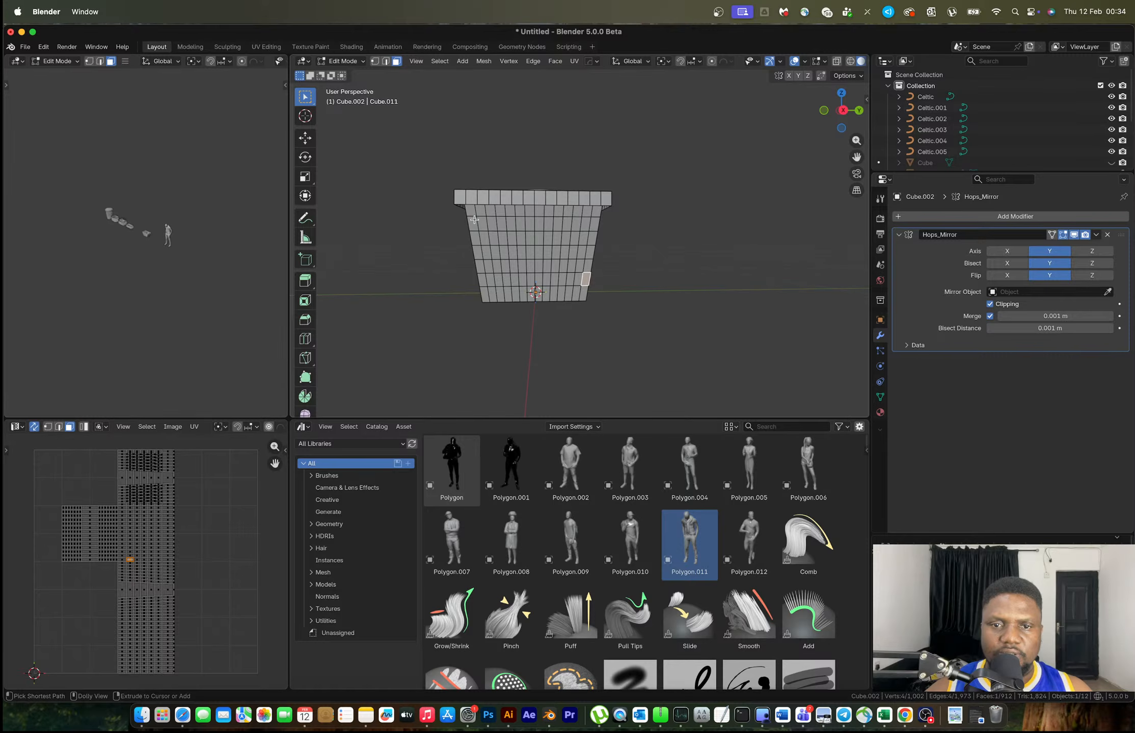
left_click(475, 220, "ctrl+shift")
left_click(578, 279)
left_click(484, 223, "ctrl+shift")
middle_click_drag(484, 223, 561, 249)
scroll(562, 249, "up", 1)
Inset the side faces individually and delete them to open square holes
key("i")
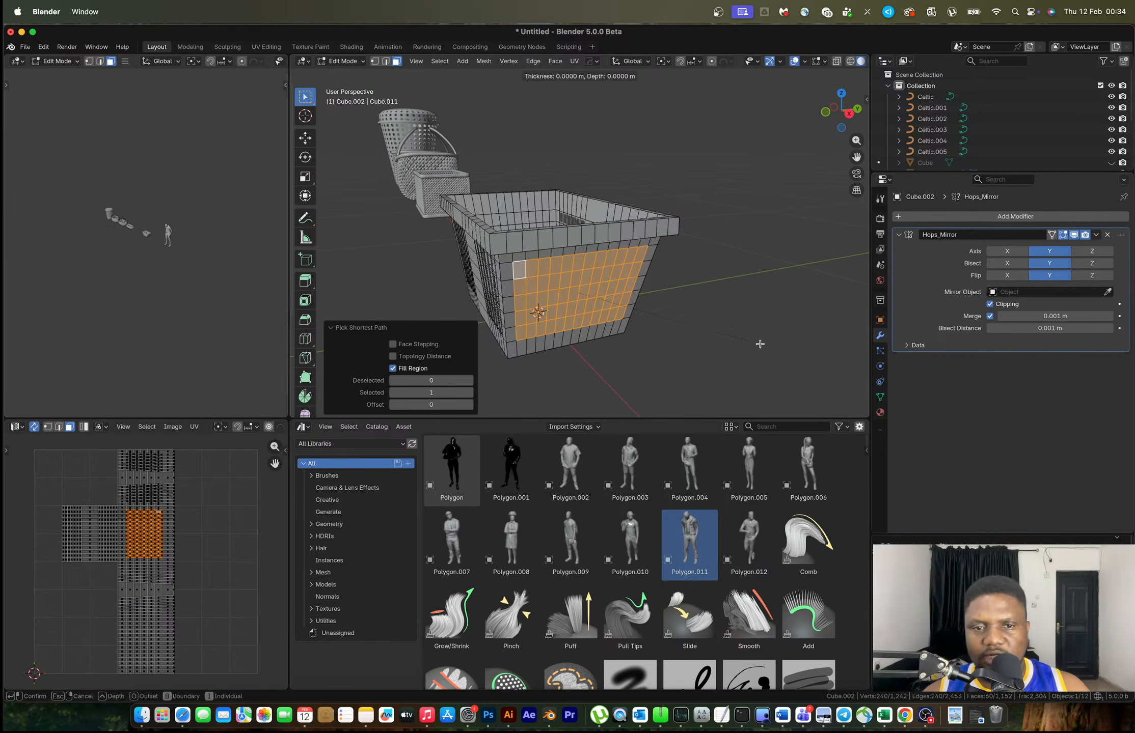
key("i")
left_click(751, 343)
key("x")
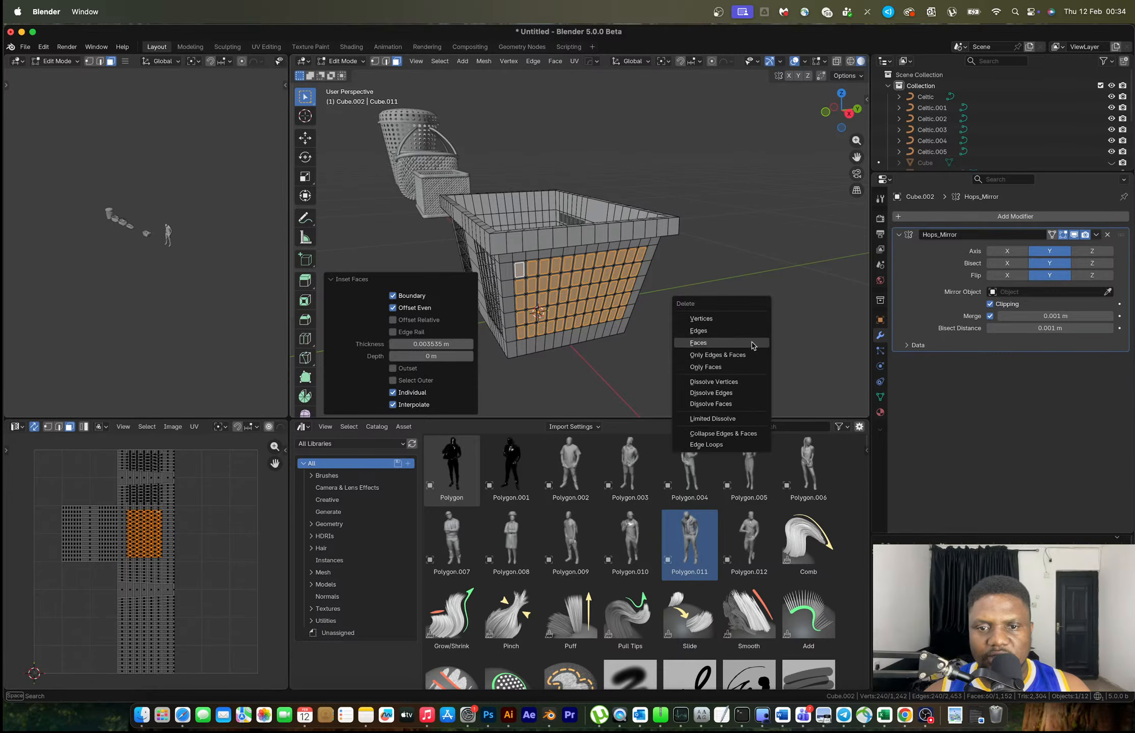
left_click(752, 344)
key("Tab")
middle_click_drag(629, 286, 655, 250)
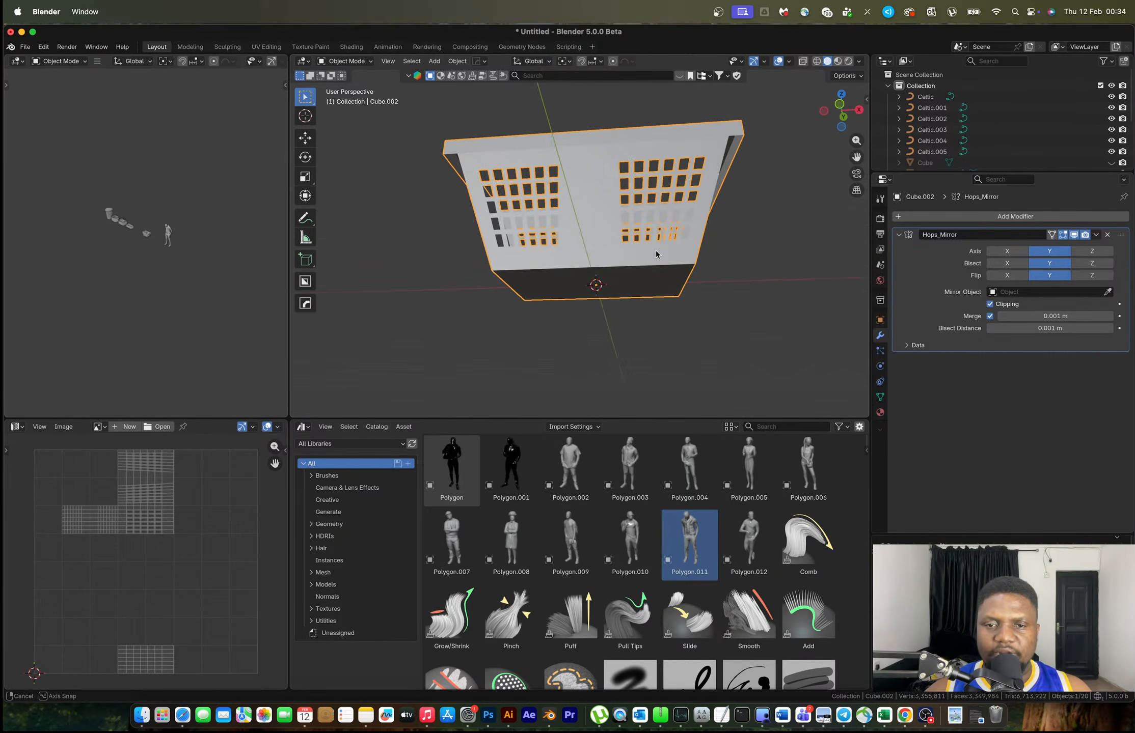
Turn the base faces into their boundary loop and bevel it with 4 segments
key("Tab")
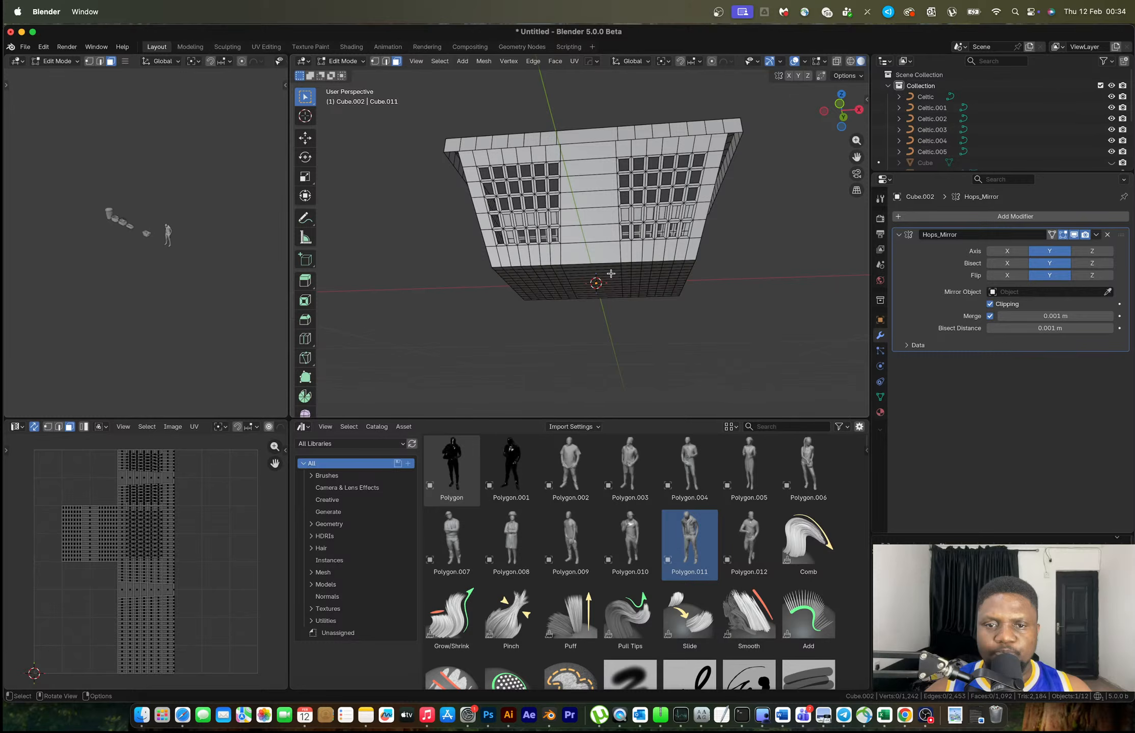
middle_click_drag(611, 274, 727, 182)
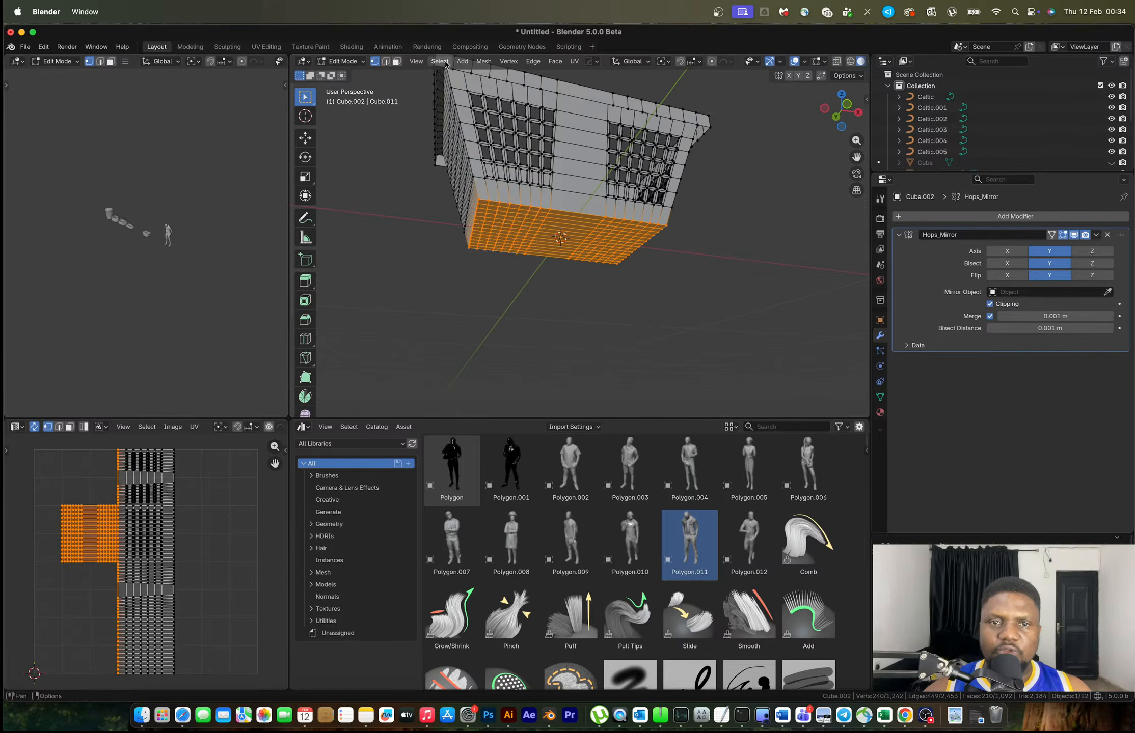
left_click(439, 61)
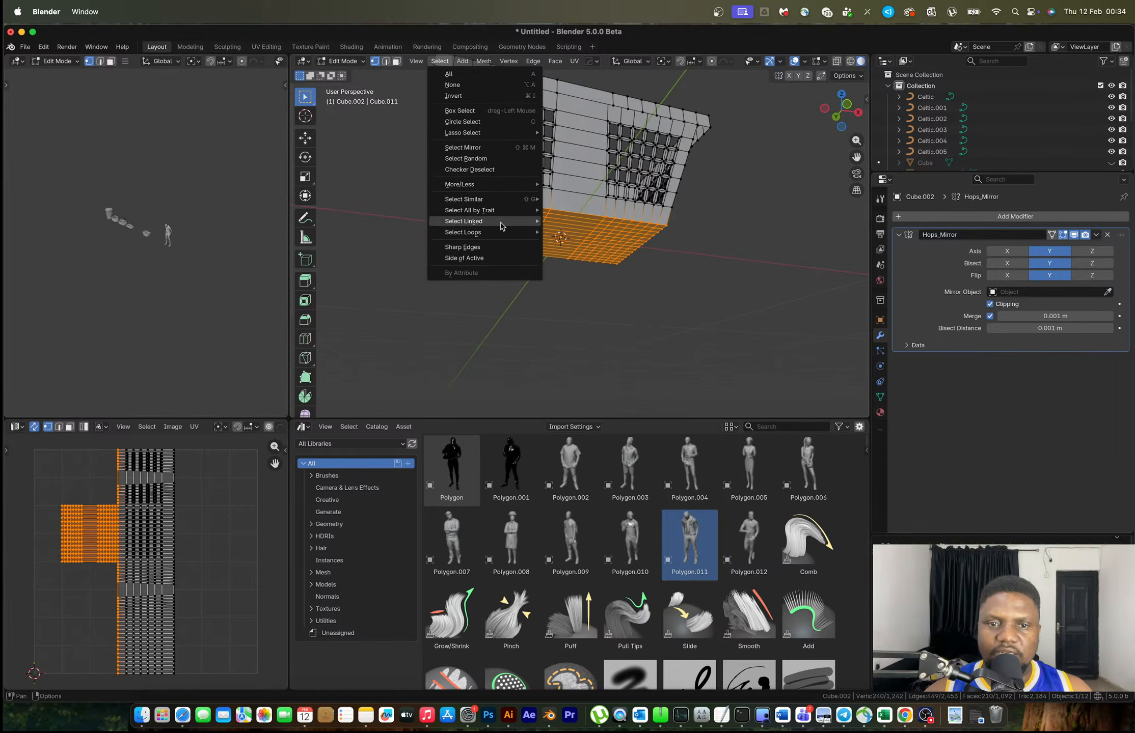
mouse_move(503, 234)
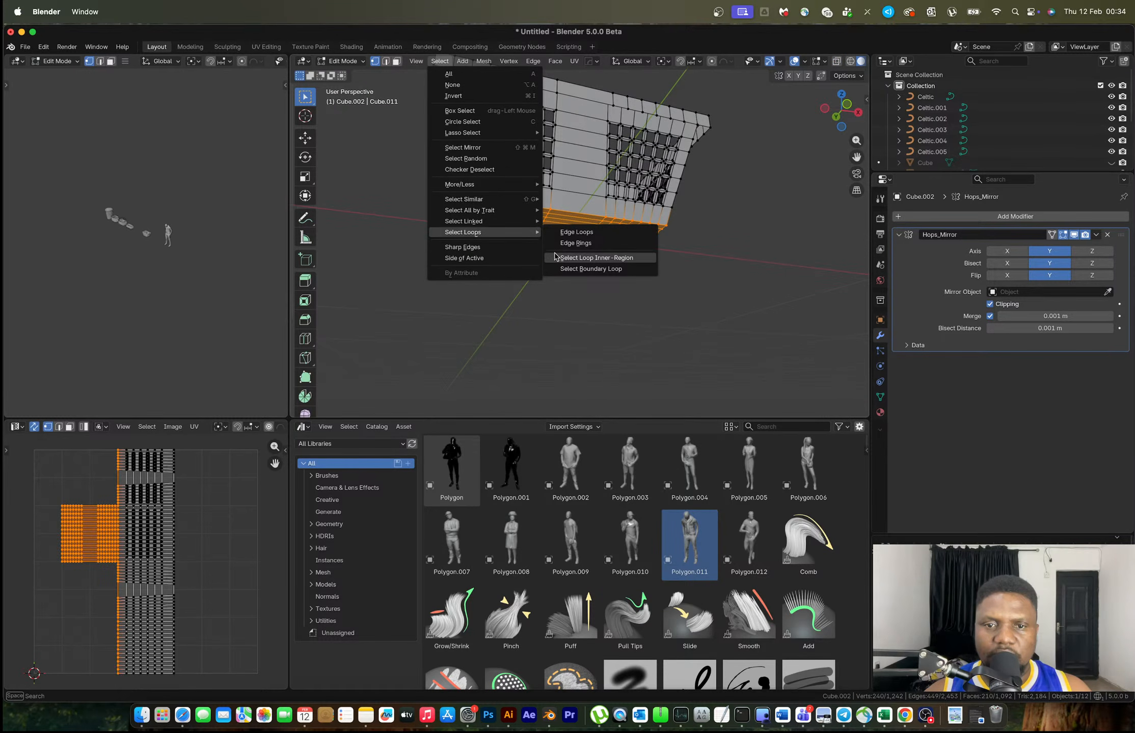
left_click(591, 269)
scroll(620, 243, "up", 3)
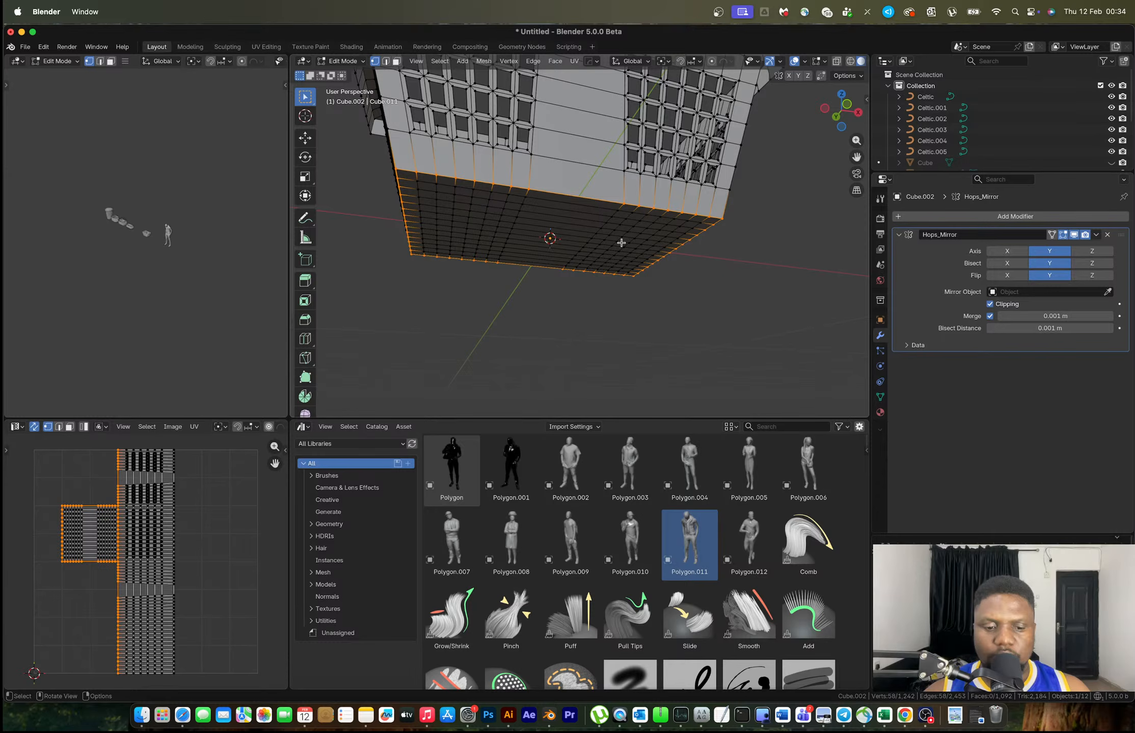
key("2")
key("ctrl+b")
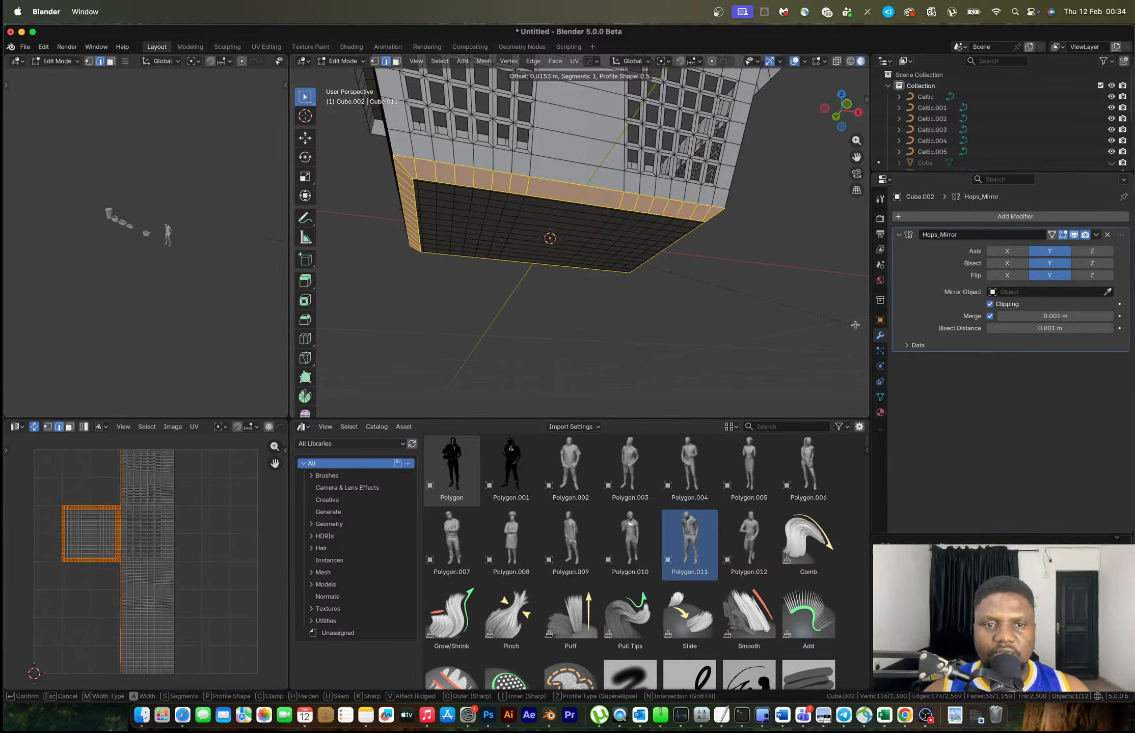
scroll(855, 325, "up", 3)
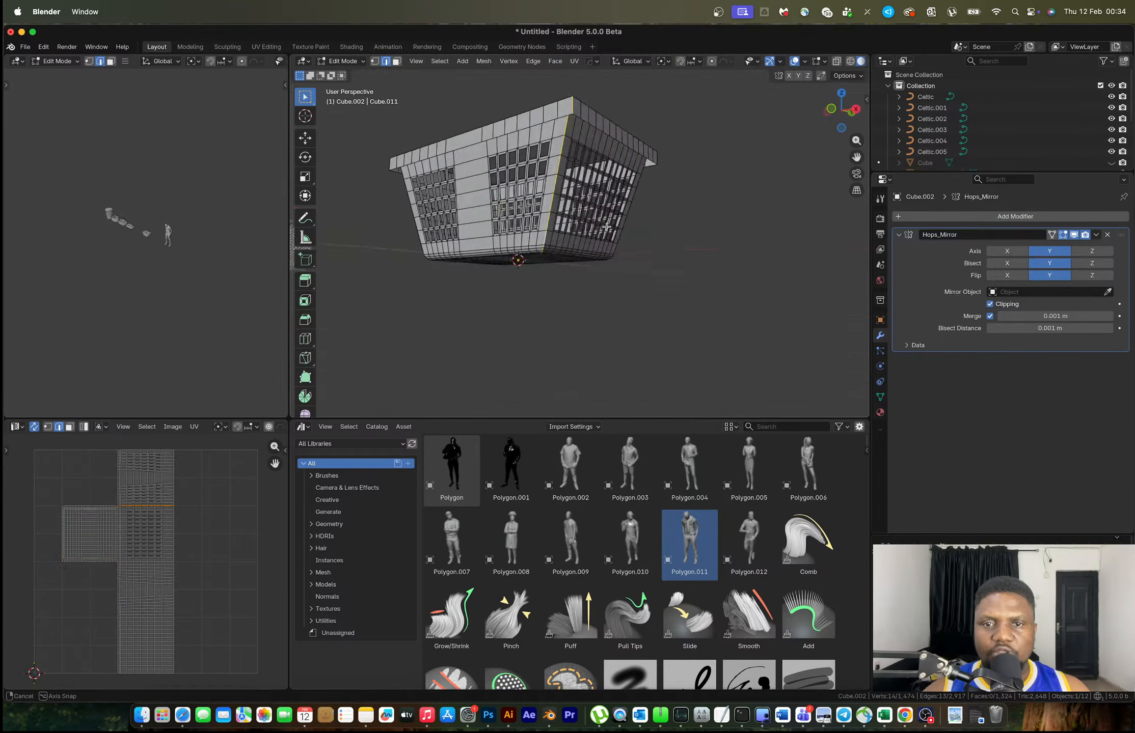
Bevel the vertical corner loops at 0.0185 m with 4 segments
middle_click_drag(649, 161, 586, 244)
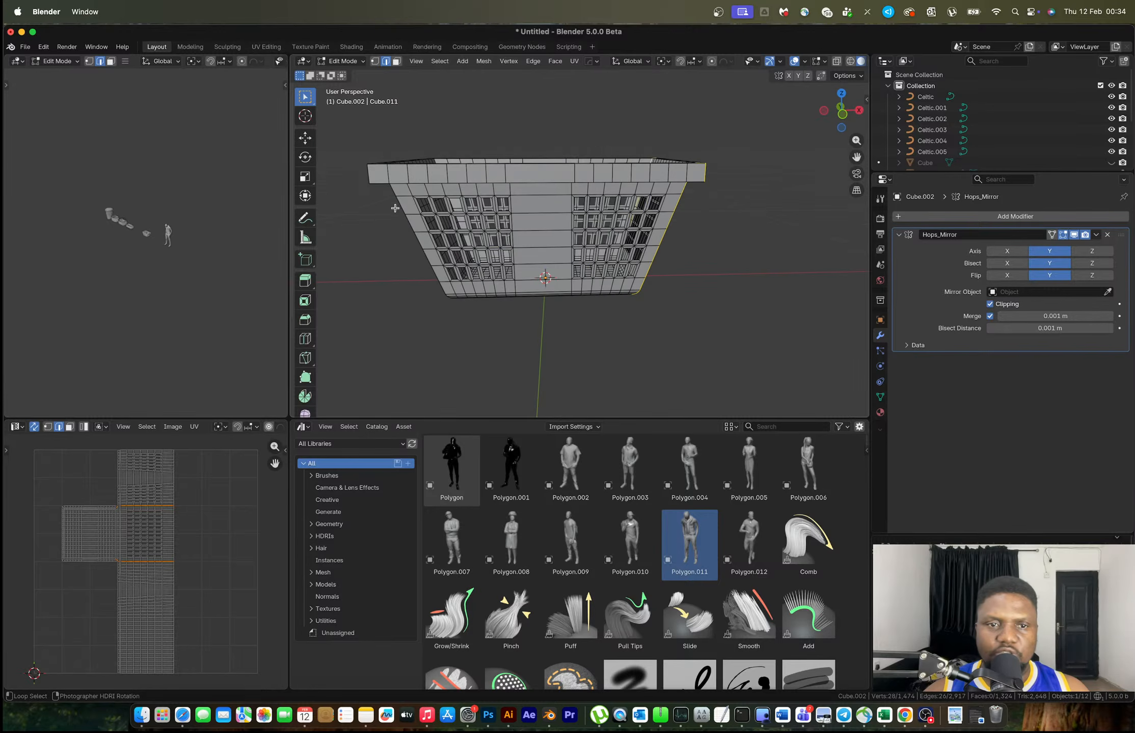
left_click(395, 206, "alt+shift")
middle_click_drag(396, 206, 662, 258)
key("ctrl+b")
left_click(795, 328)
Bevel the inner and outer top rim loops by 0.00596 m
left_click(651, 254, "alt")
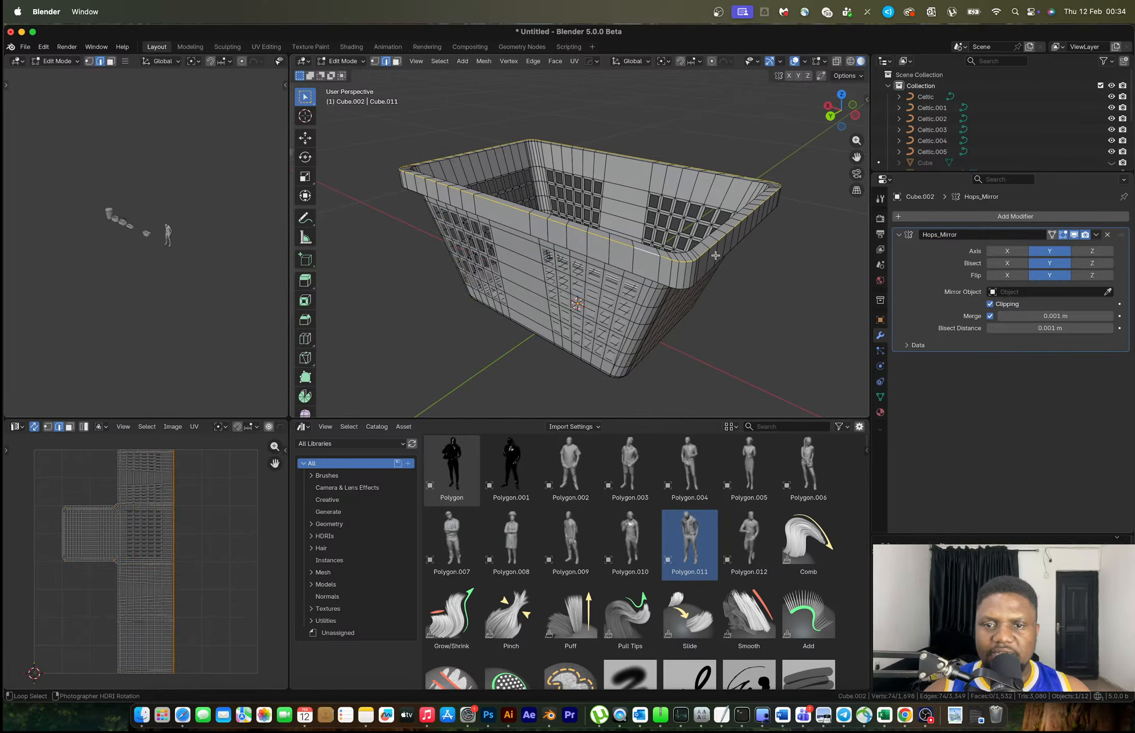
left_click(699, 242, "alt+shift")
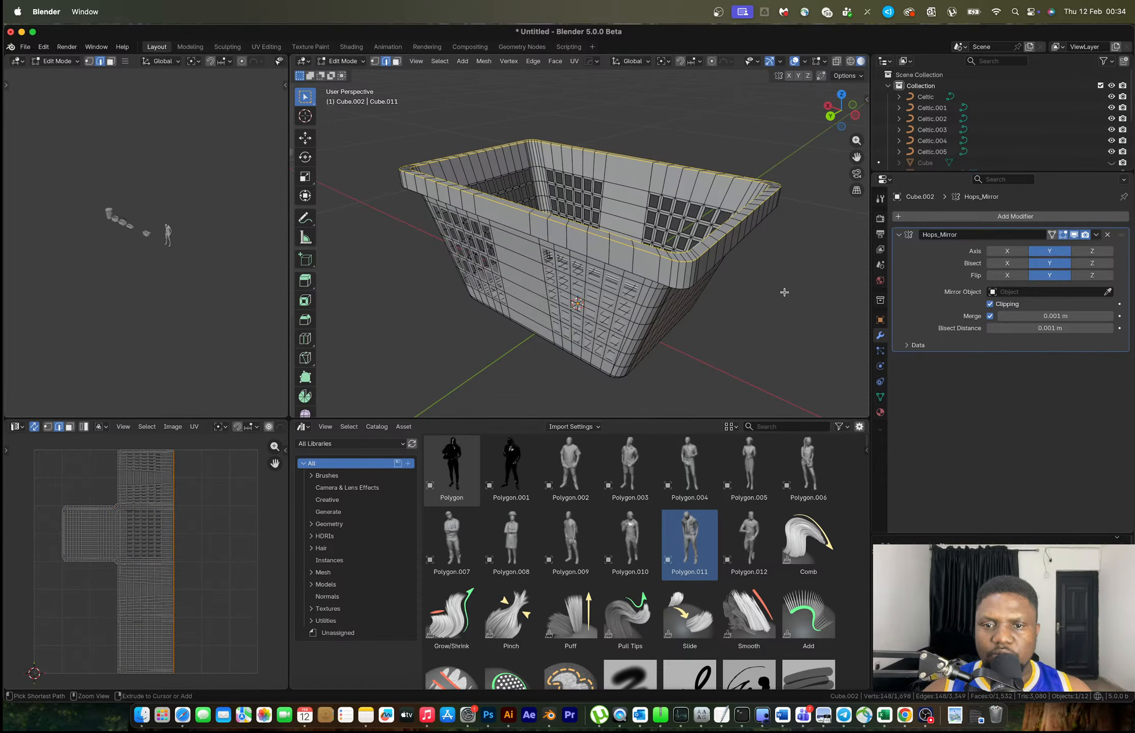
key("ctrl+b")
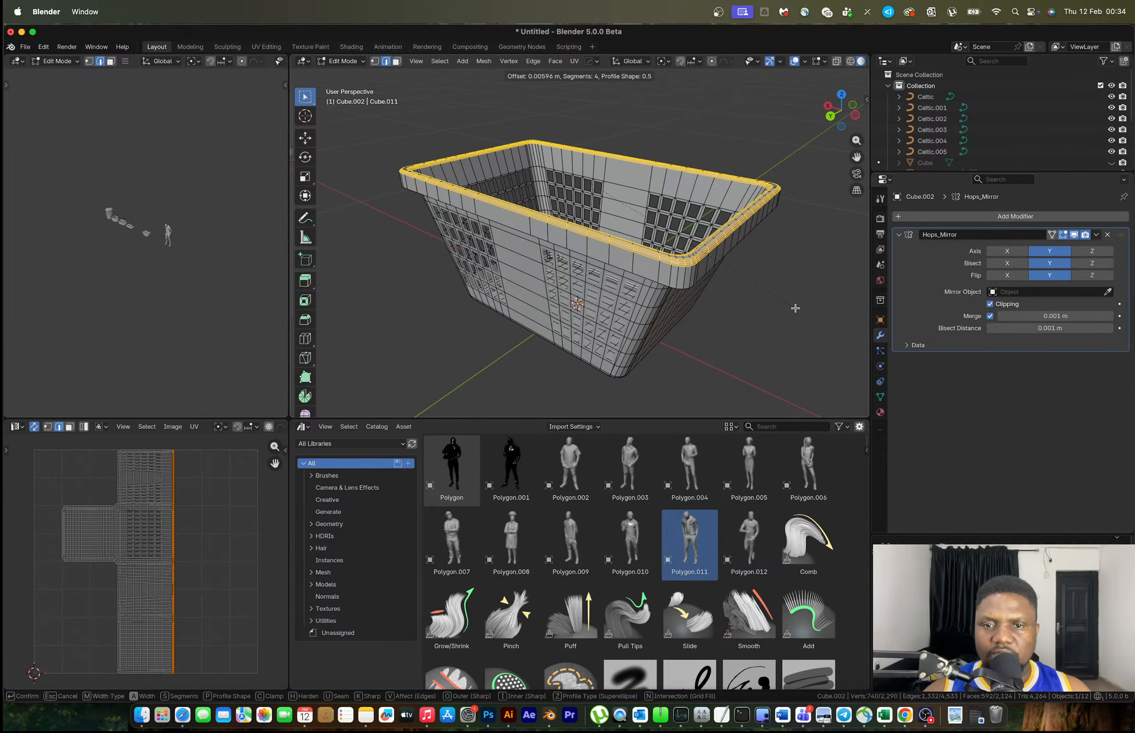
left_click(795, 309)
key("Tab")
scroll(750, 270, "down", 2)
scroll(737, 259, "up", 3)
Slide the rim's lower outer edge loop slightly higher up the wall
key("Tab")
left_click(671, 289, "alt")
key("g")
key("g")
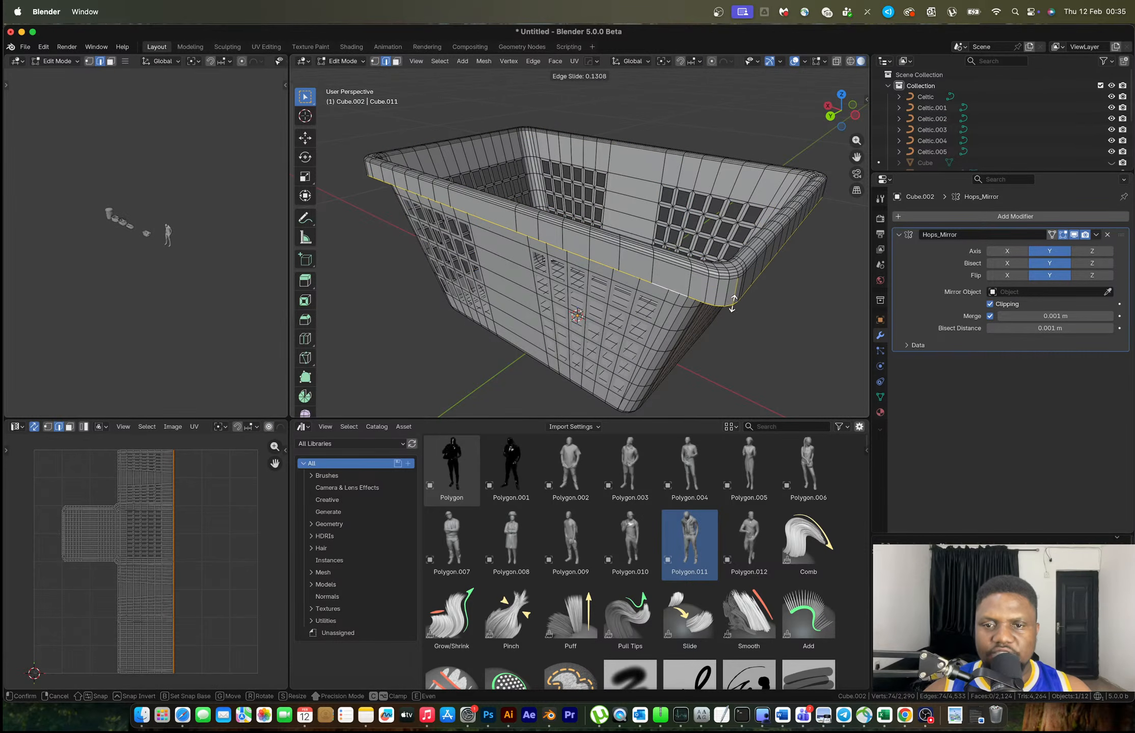
left_click(737, 254)
key("Tab")
Add a Solidify modifier to the basket from the HOps menu, then cancel it
middle_click_drag(727, 256, 714, 263)
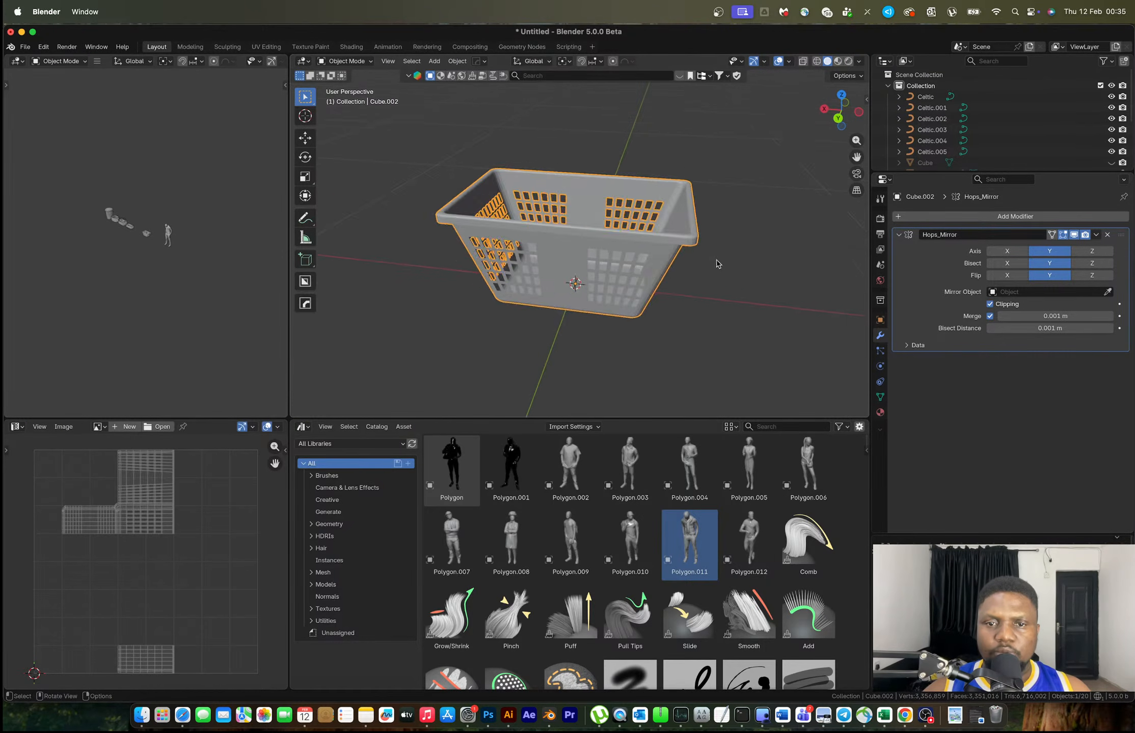
scroll(615, 261, "up", 4)
middle_click_drag(616, 261, 572, 236)
scroll(572, 236, "down", 2)
left_click(574, 241)
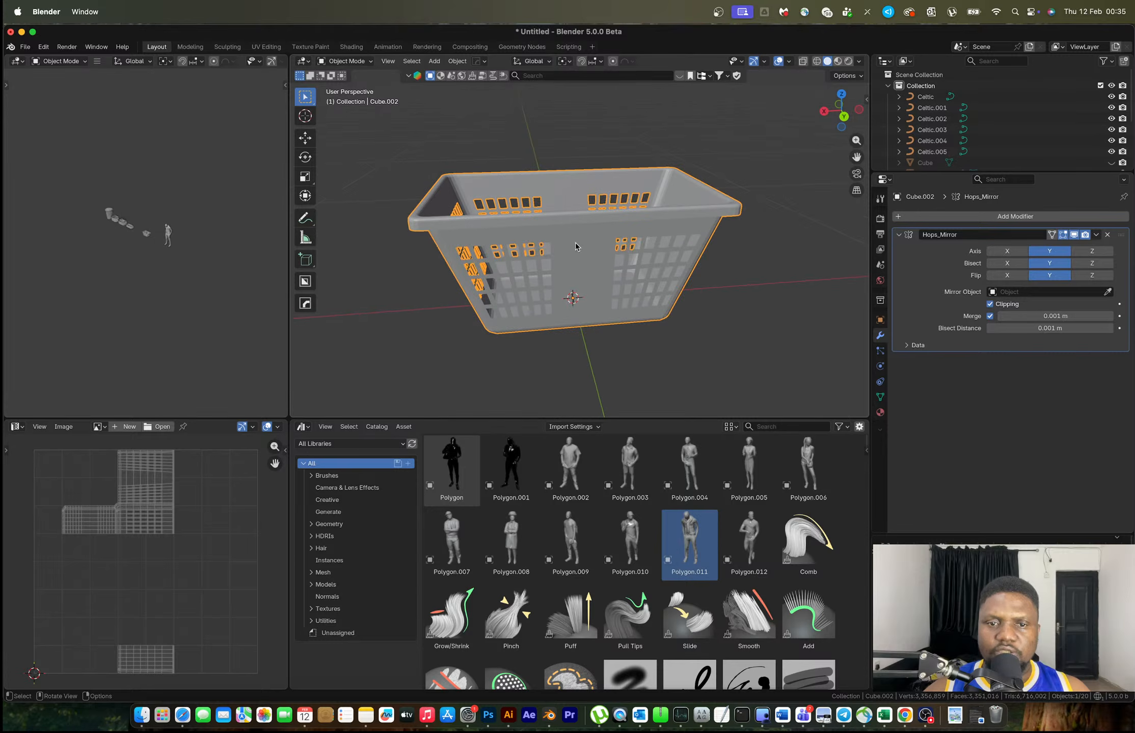
key("q")
mouse_move(612, 258)
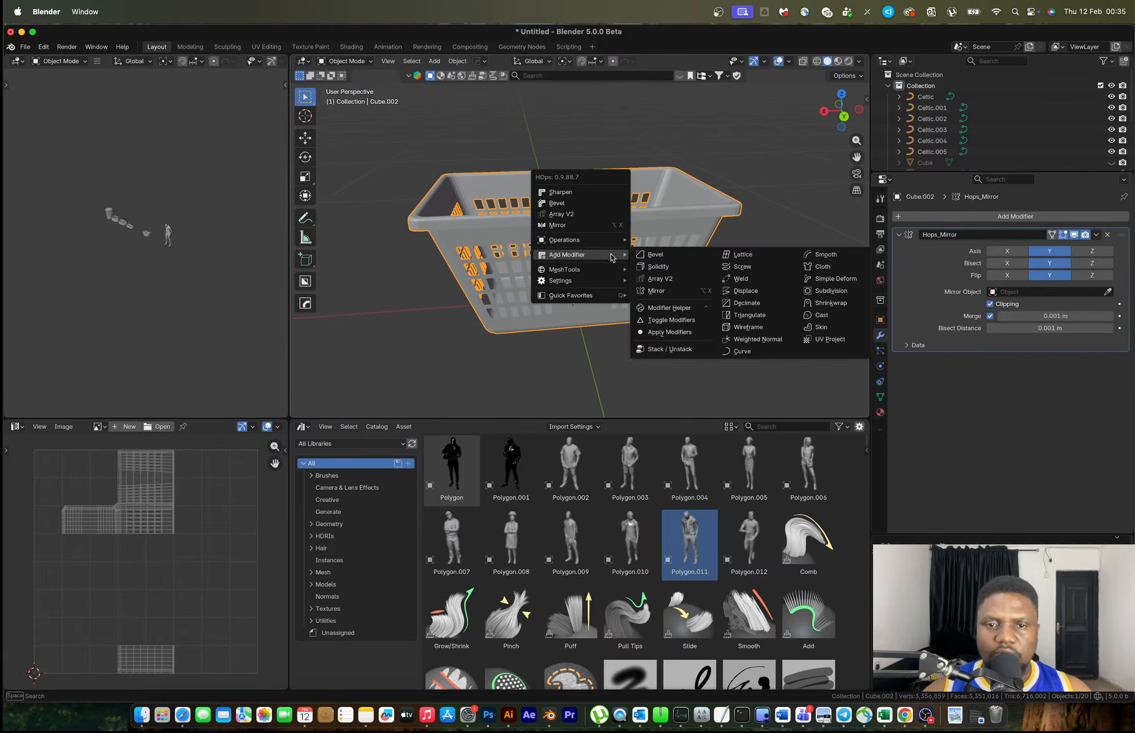
left_click(658, 266)
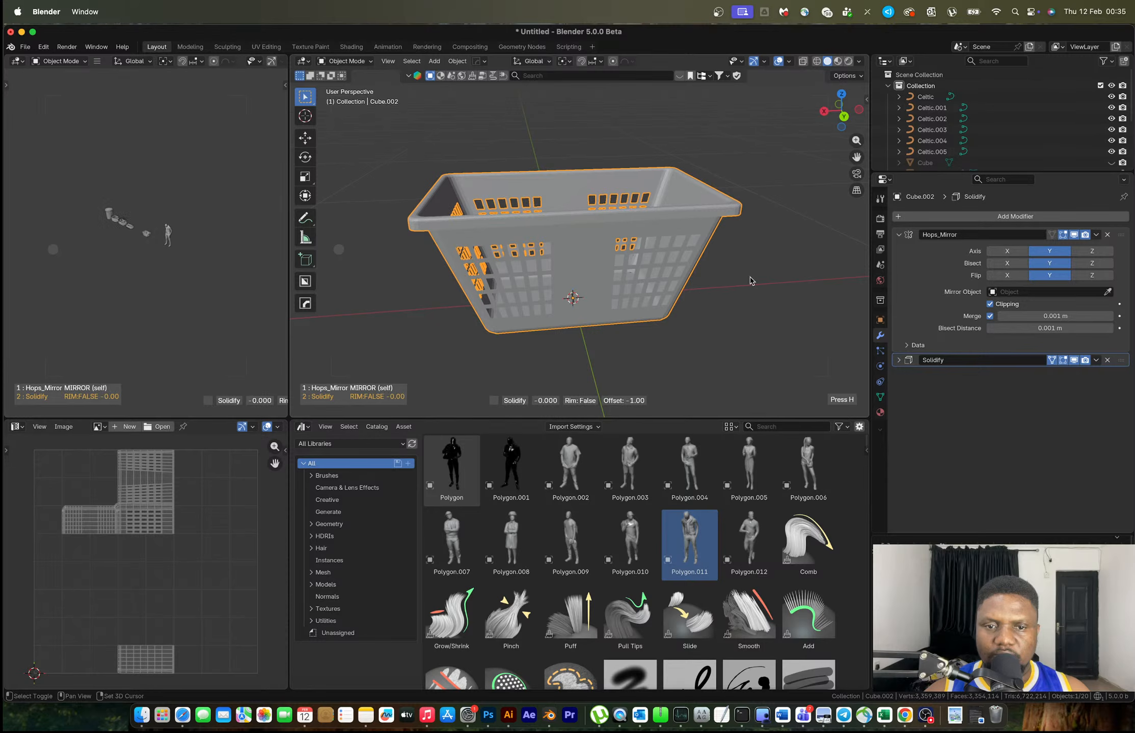
key("Escape")
Merge the whole mesh by distance at 0.0001 m, removing 8 duplicate vertices
key("Tab")
key("a")
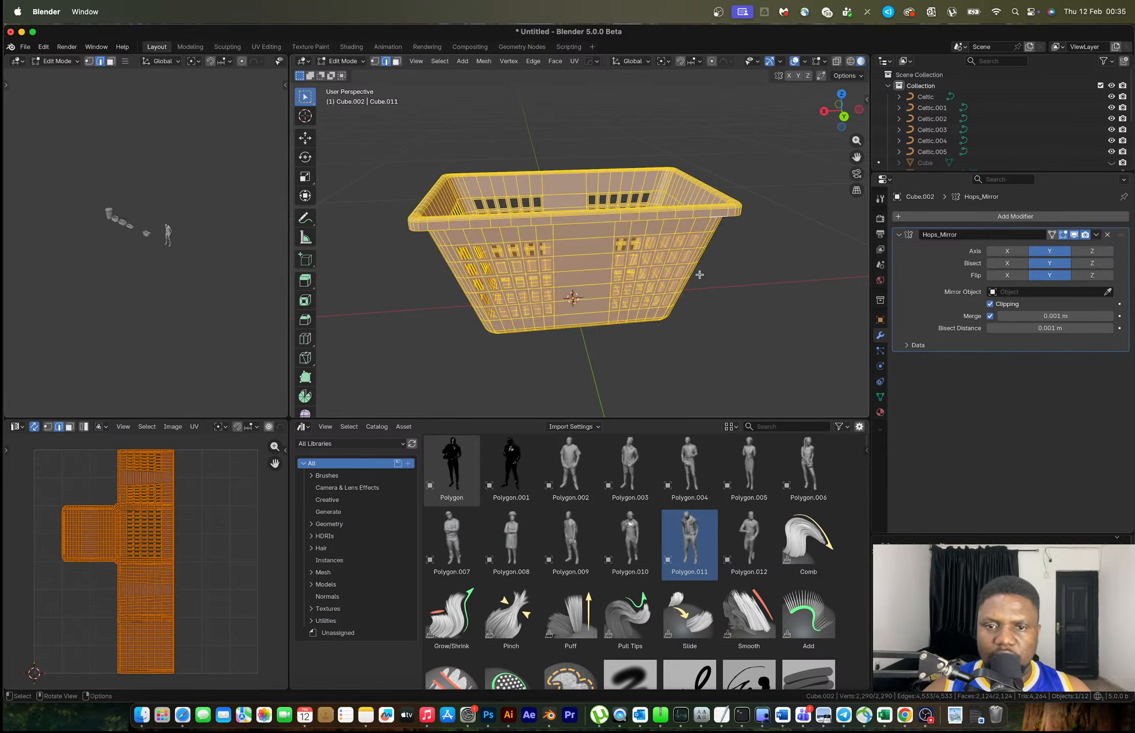
key("m")
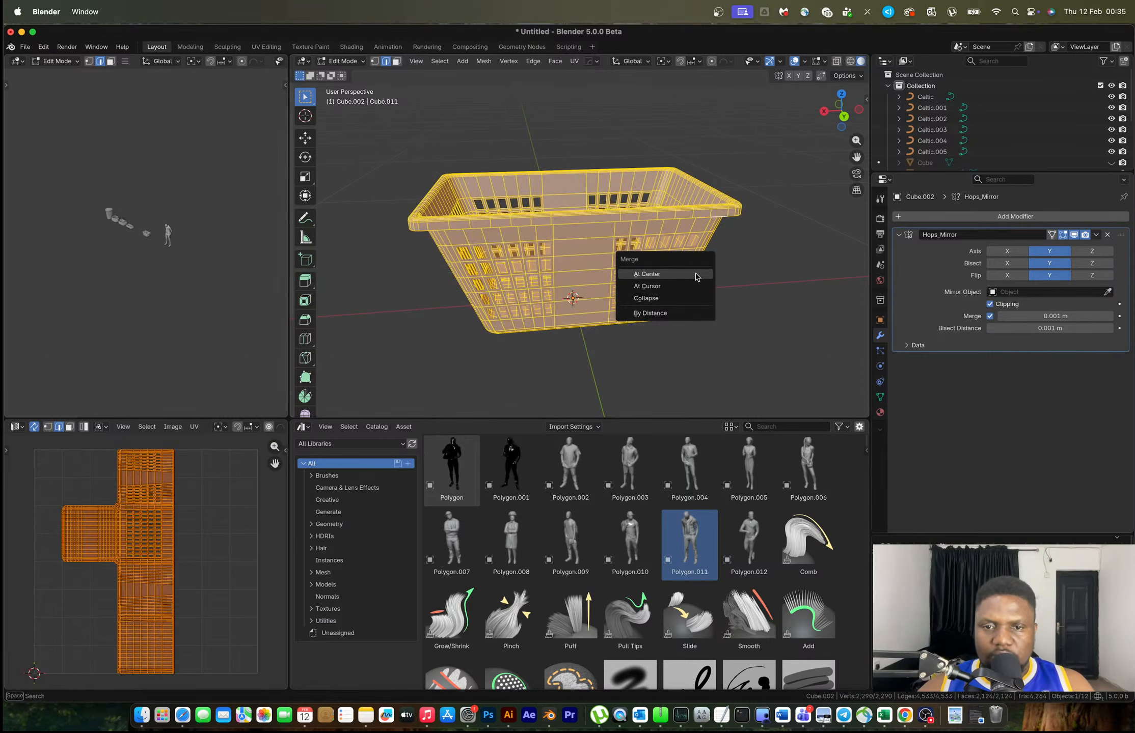
left_click(685, 314)
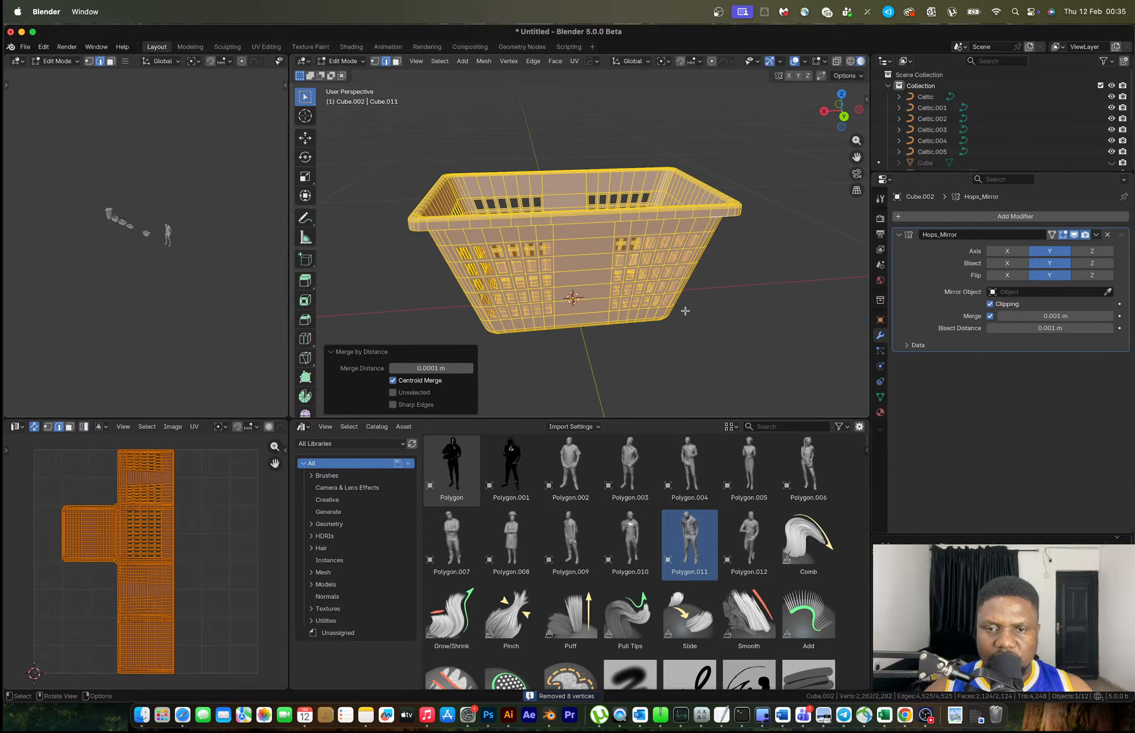
key("Tab")
Try Solidify again, remove it, and return to Edit Mode on the basket
key("q")
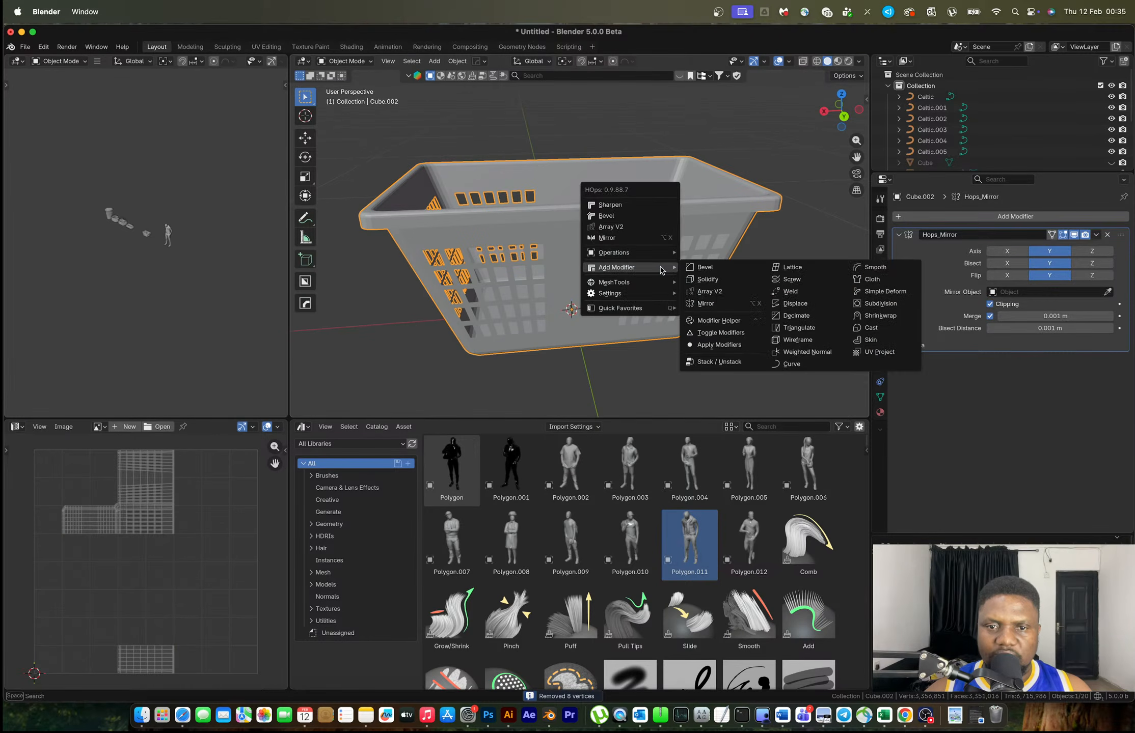
left_click(709, 281)
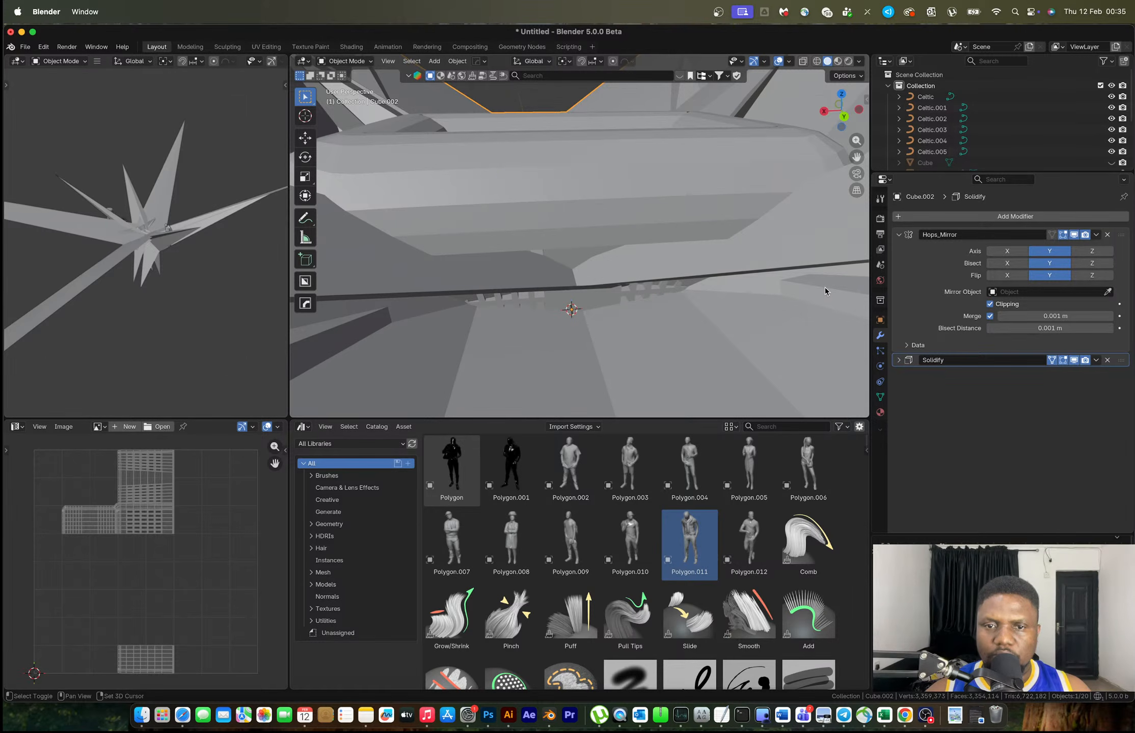
key("Escape")
key("Tab")
Thicken the whole mesh by about 0.0045 m by extruding faces along their normals
scroll(613, 232, "up", 3)
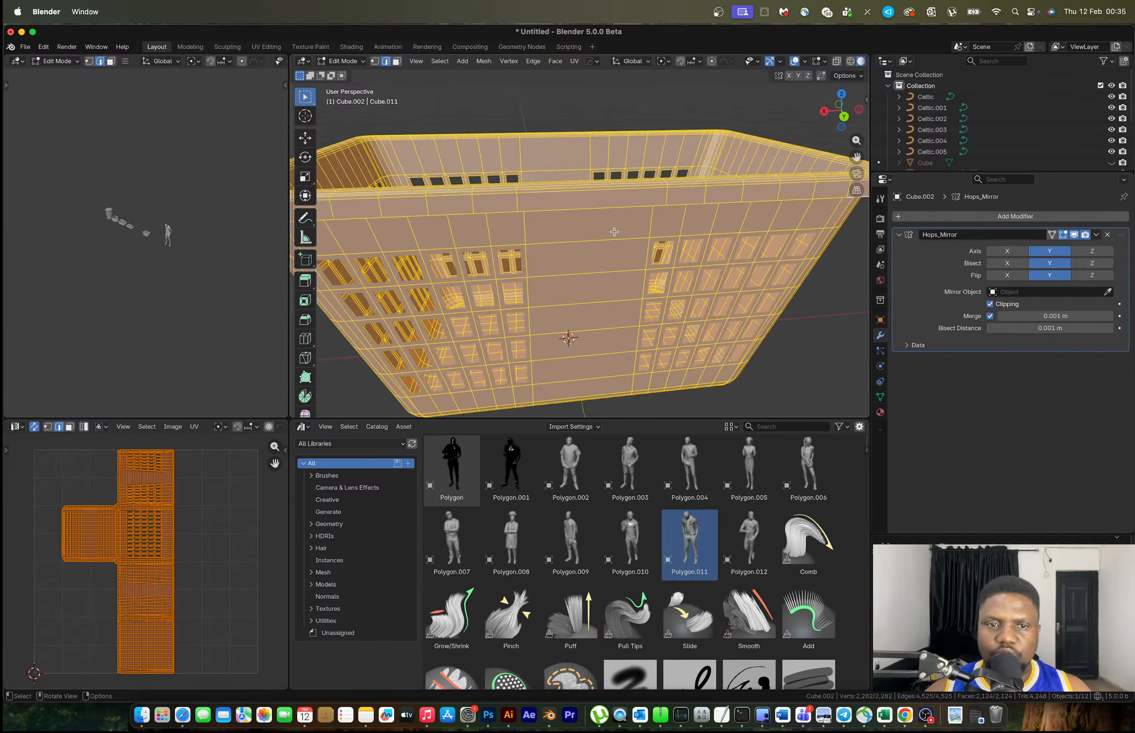
key("alt+e")
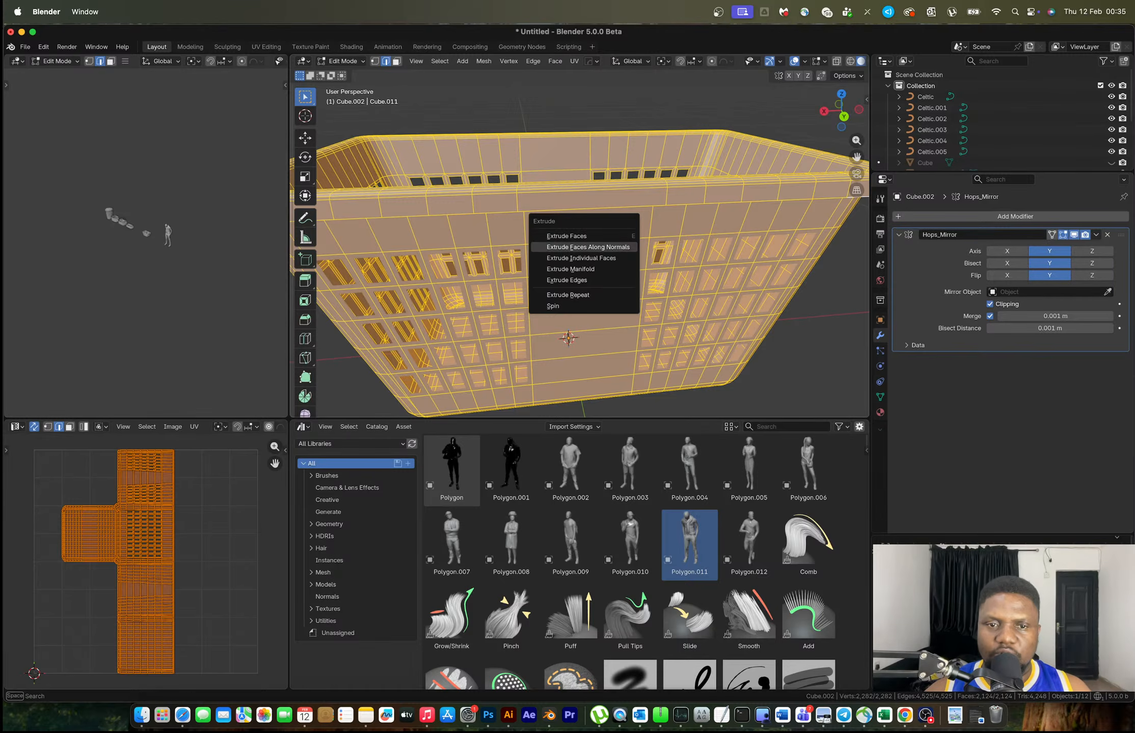
left_click(617, 246)
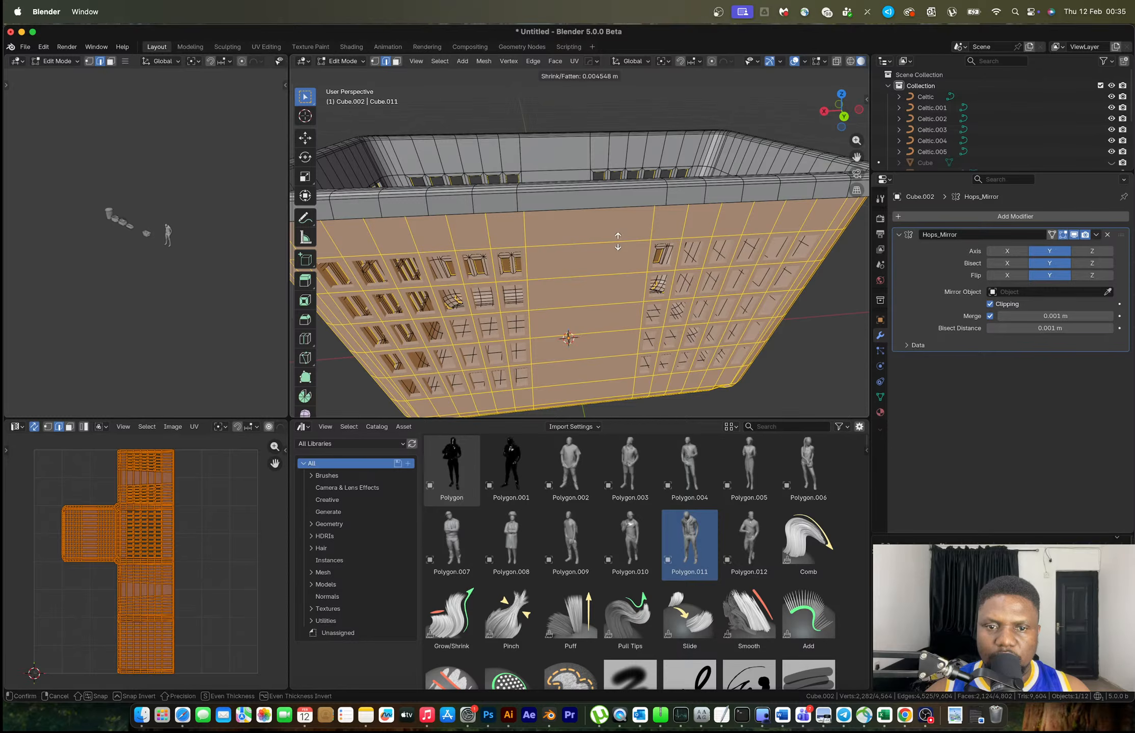
left_click(617, 242)
key("Tab")
scroll(618, 241, "down", 3)
middle_click_drag(621, 244, 656, 268)
key("Tab")
Undo three steps and redo one to get back to the intended state
scroll(663, 270, "up", 5)
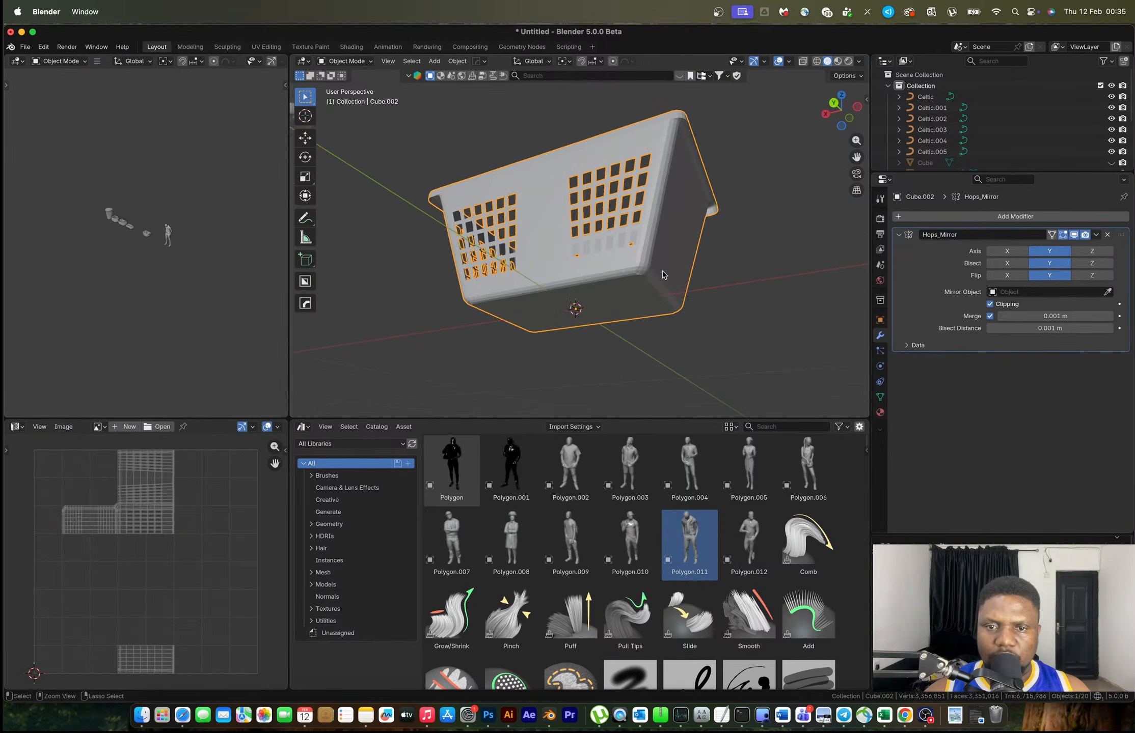
key("ctrl+z")
key("ctrl+z")
key("ctrl+z")
key("ctrl+z")
key("ctrl+z")
key("ctrl+z")
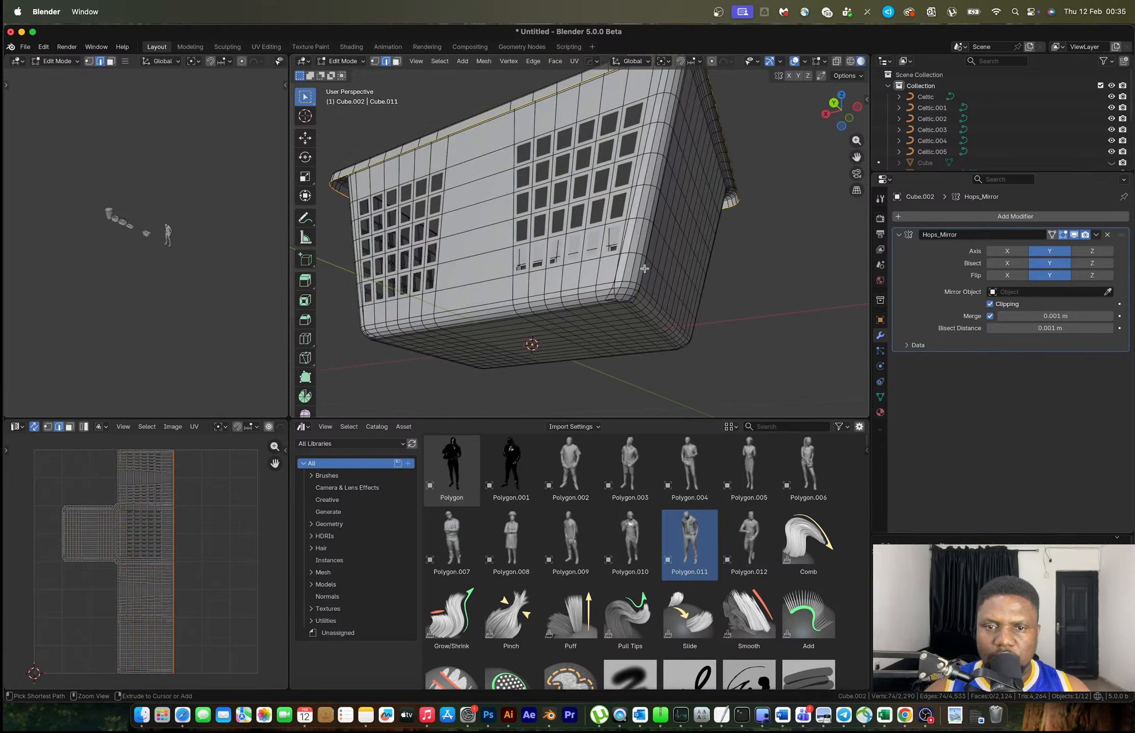
key("ctrl+z")
key("ctrl+z")
key("ctrl+z")
key("ctrl+z")
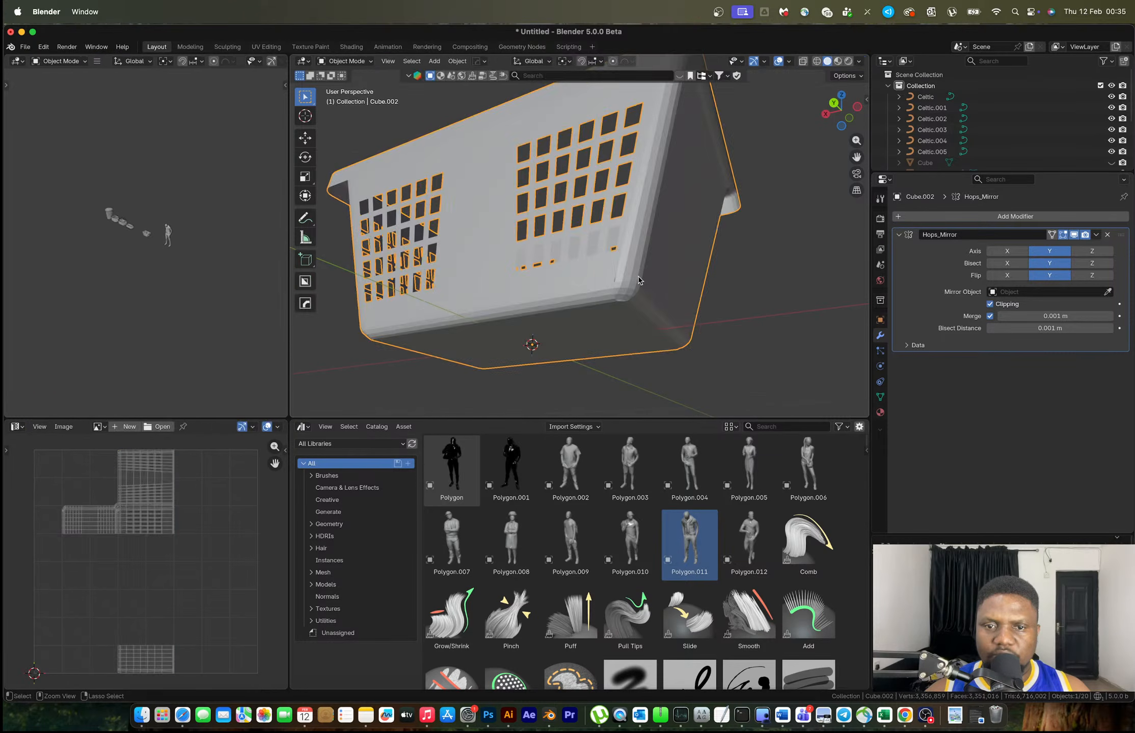
key("ctrl+z")
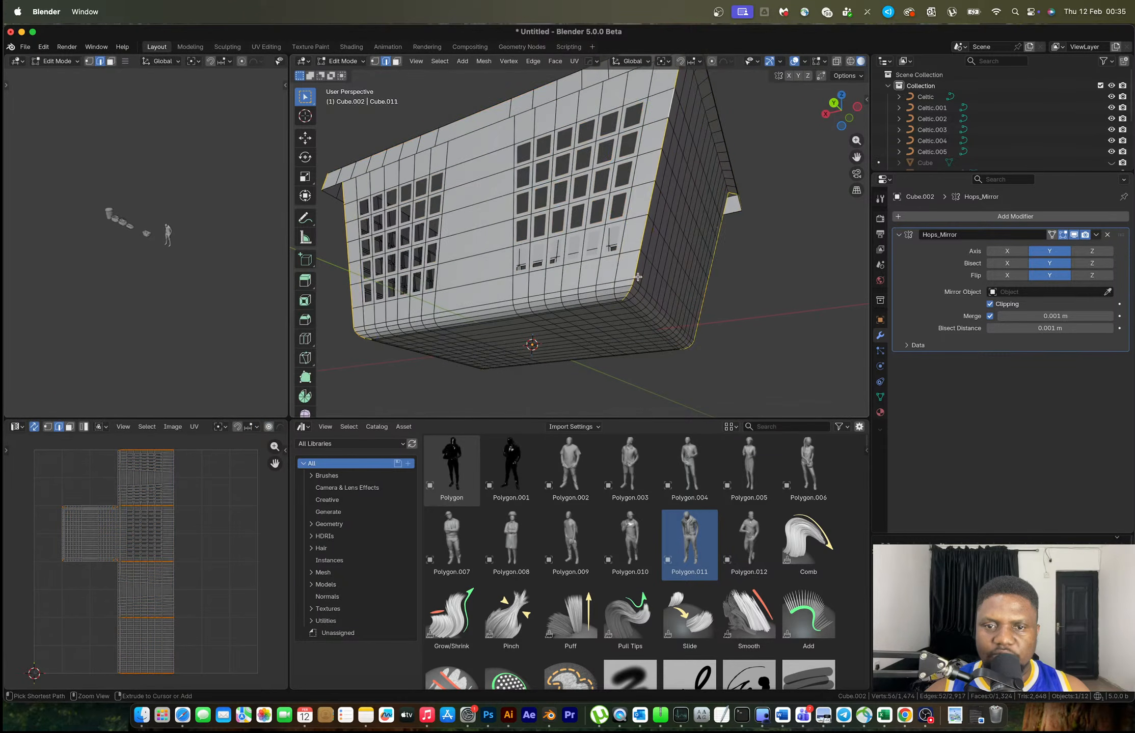
middle_click_drag(638, 277, 607, 223)
key("ctrl+shift+z")
Add a level-1 Subdivision modifier and slide a new wall loop cut upward
key("ctrl+1")
key("Tab")
scroll(606, 234, "up", 2)
key("ctrl+r")
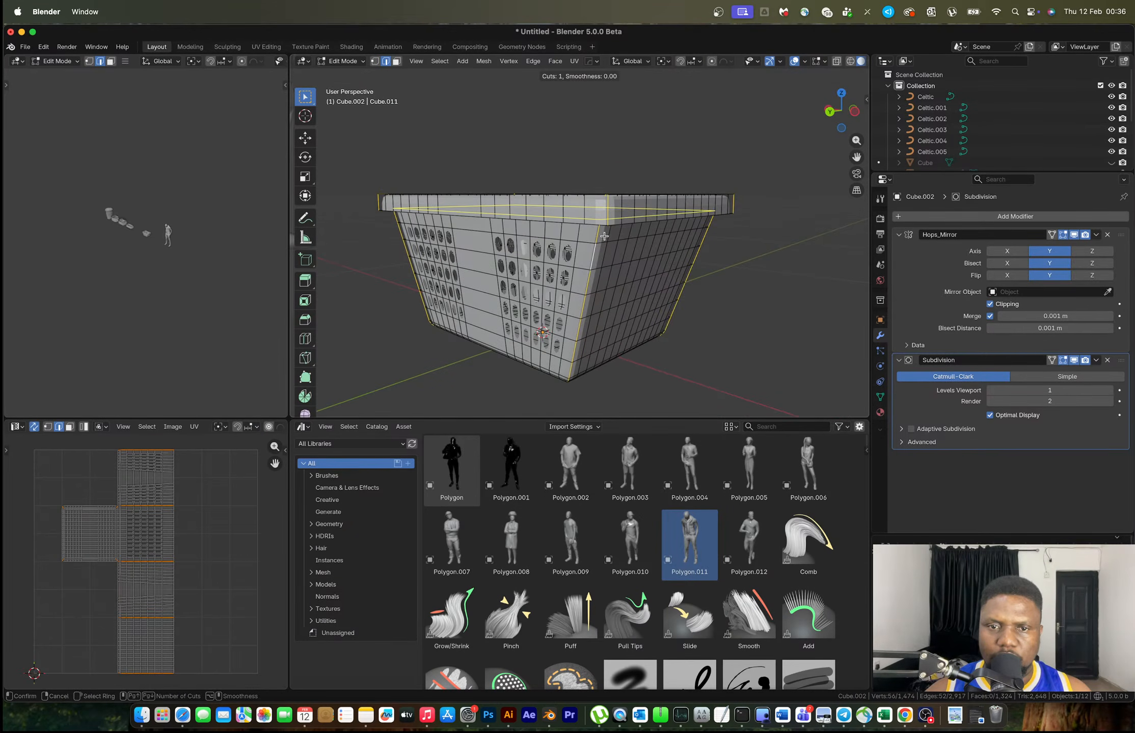
left_click(607, 227)
left_click(607, 220)
key("g")
key("g")
left_click(606, 202)
middle_click_drag(608, 229, 717, 309)
key("Tab")
Add another centred loop cut and slide it up near the top rim
scroll(674, 299, "down", 3)
scroll(630, 270, "up", 5)
key("Tab")
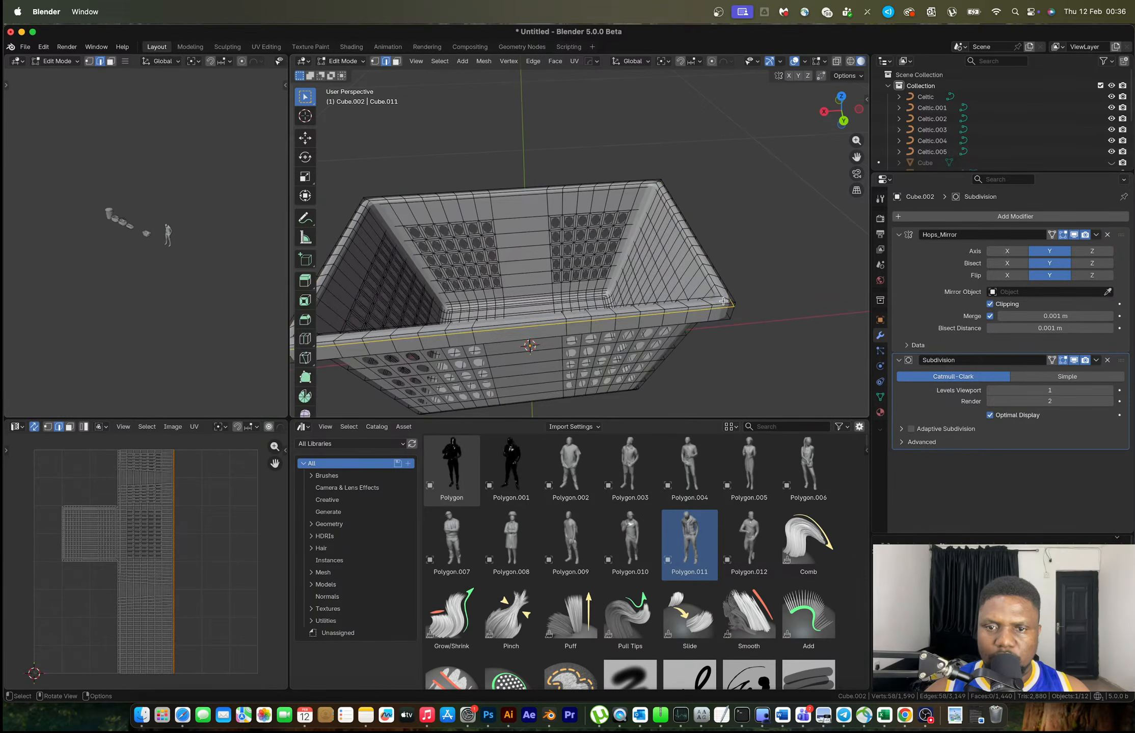
key("ctrl+r")
left_click(723, 298)
right_click(724, 298)
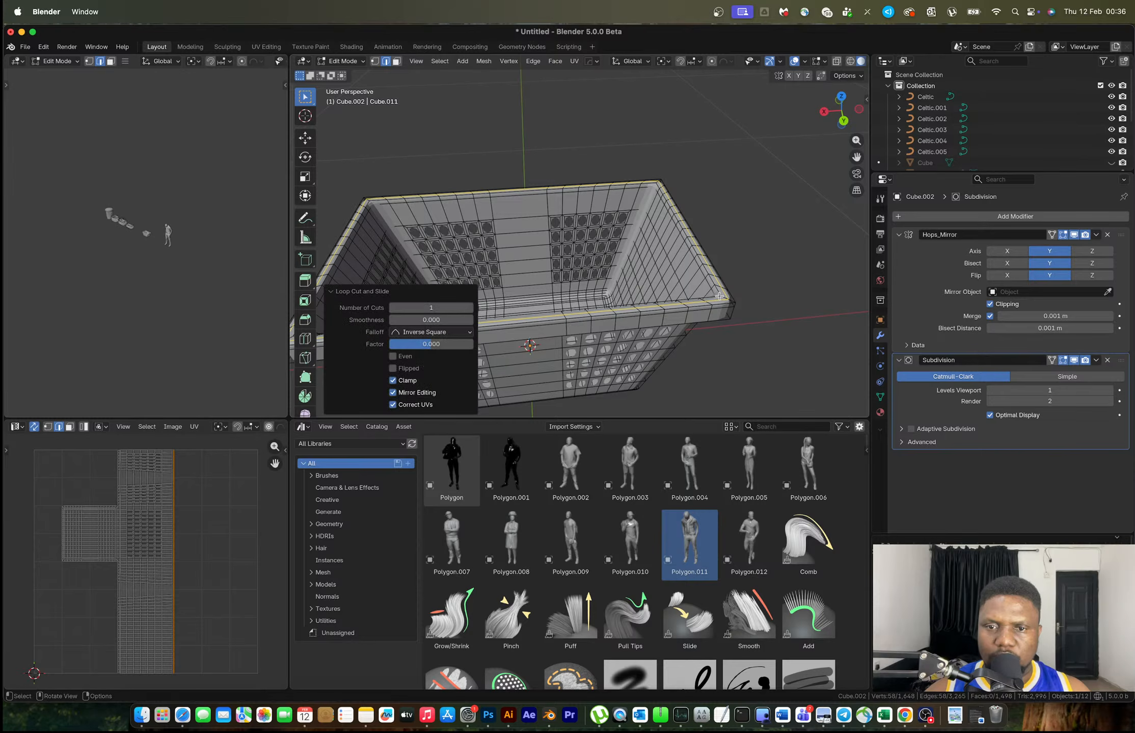
key("g")
key("g")
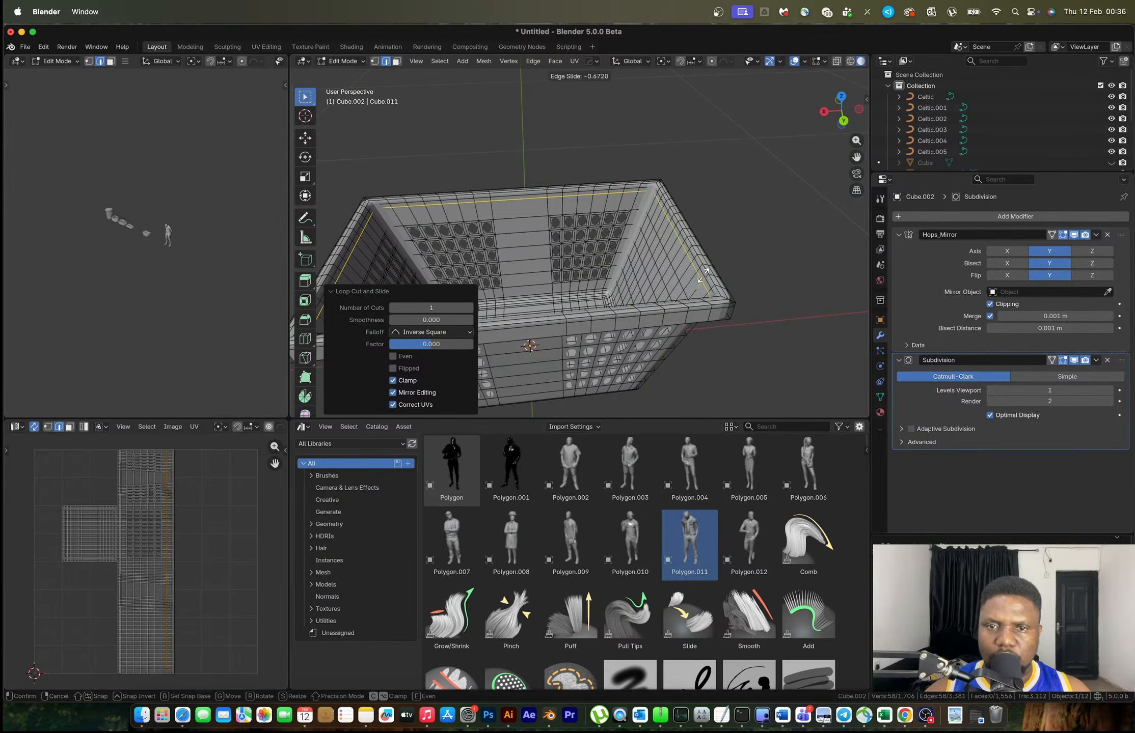
left_click(703, 275)
key("Tab")
middle_click_drag(704, 275, 649, 220)
Preview the smoothing, trying viewport subdivision level 2, then setting it back to 1
key("Tab")
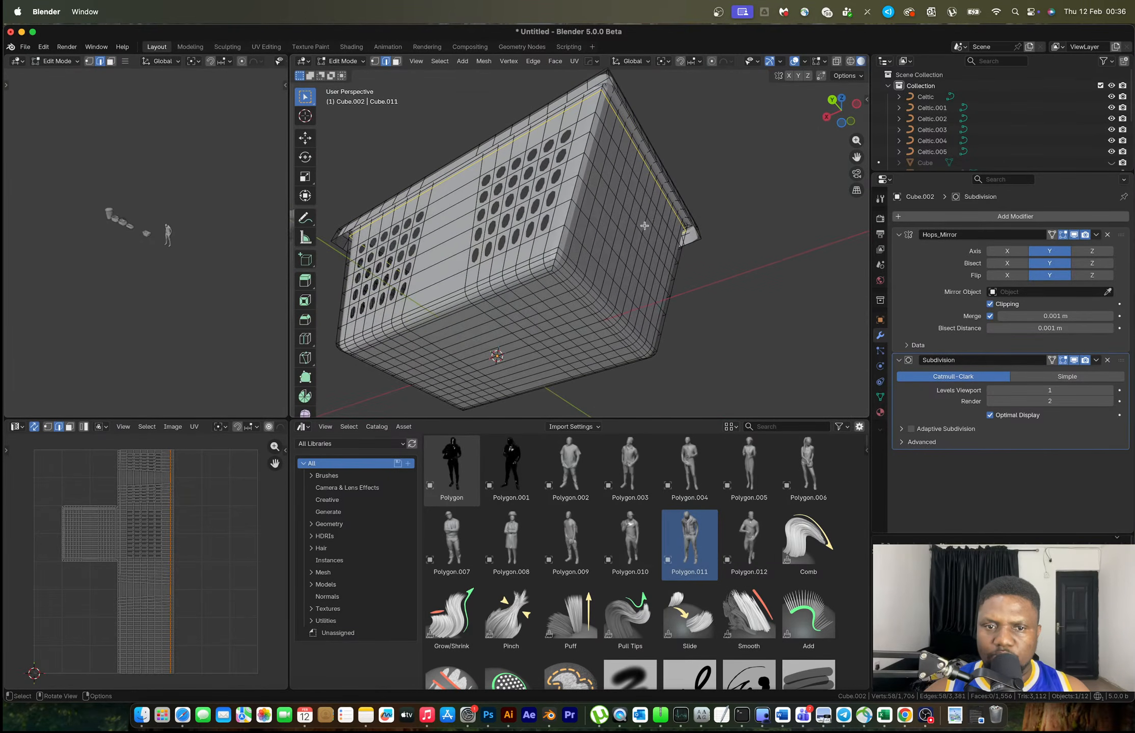
middle_click_drag(583, 273, 619, 296)
key("Tab")
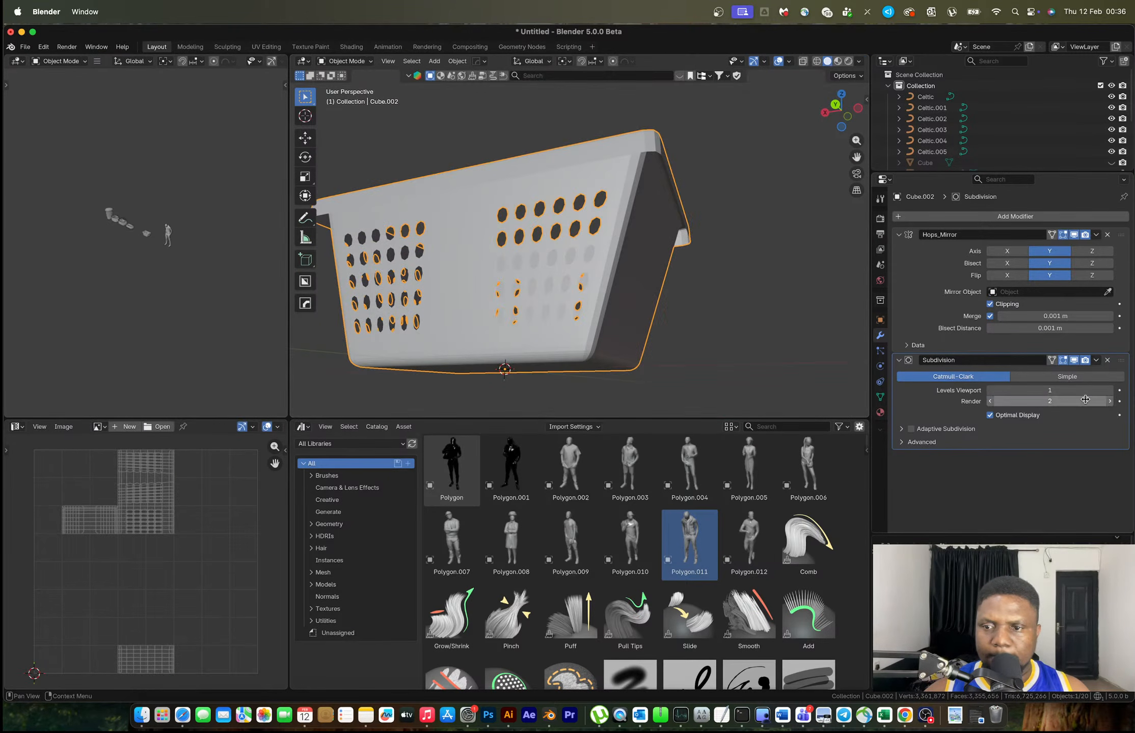
left_click(1108, 390)
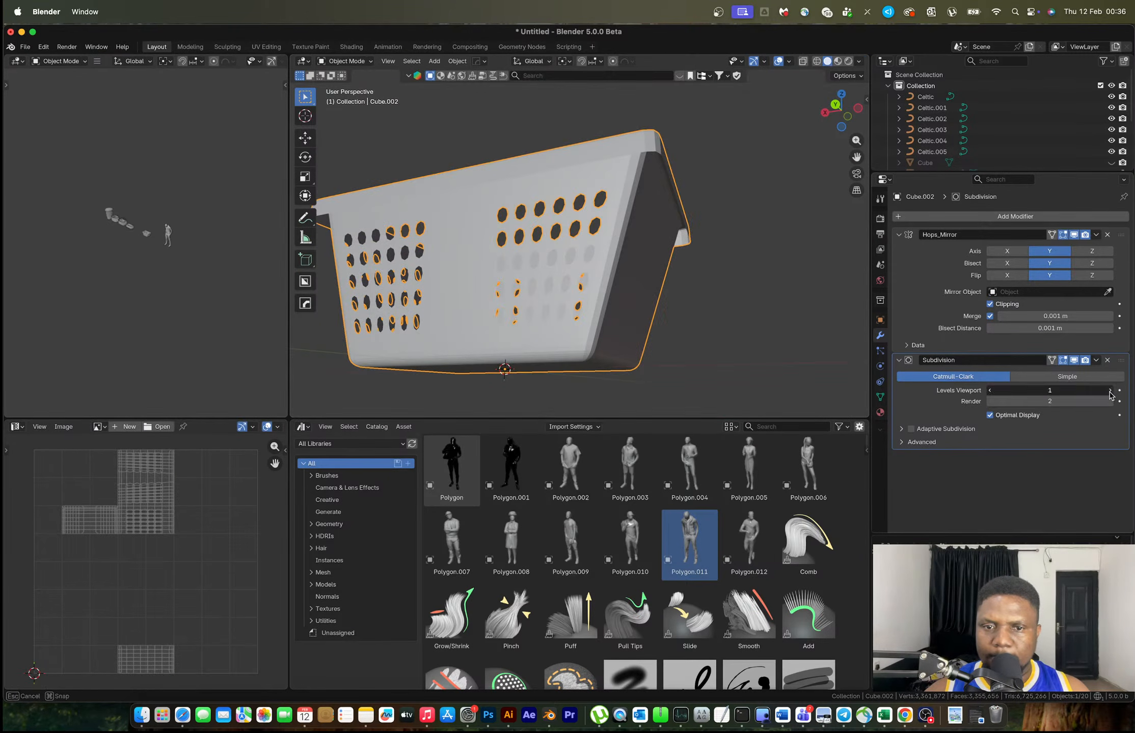
left_click(990, 391)
middle_click_drag(637, 313, 590, 283)
Remove the Subdivision modifier, then select vertical corner loops in Edit Mode
key("x")
middle_click_drag(564, 358, 556, 275)
key("Tab")
left_click(673, 286, "alt+shift")
middle_click_drag(673, 286, 582, 189)
left_click(647, 302, "alt+shift")
Try bevelling the four vertical corner loops, then undo the bevel
left_click(470, 315, "alt+shift")
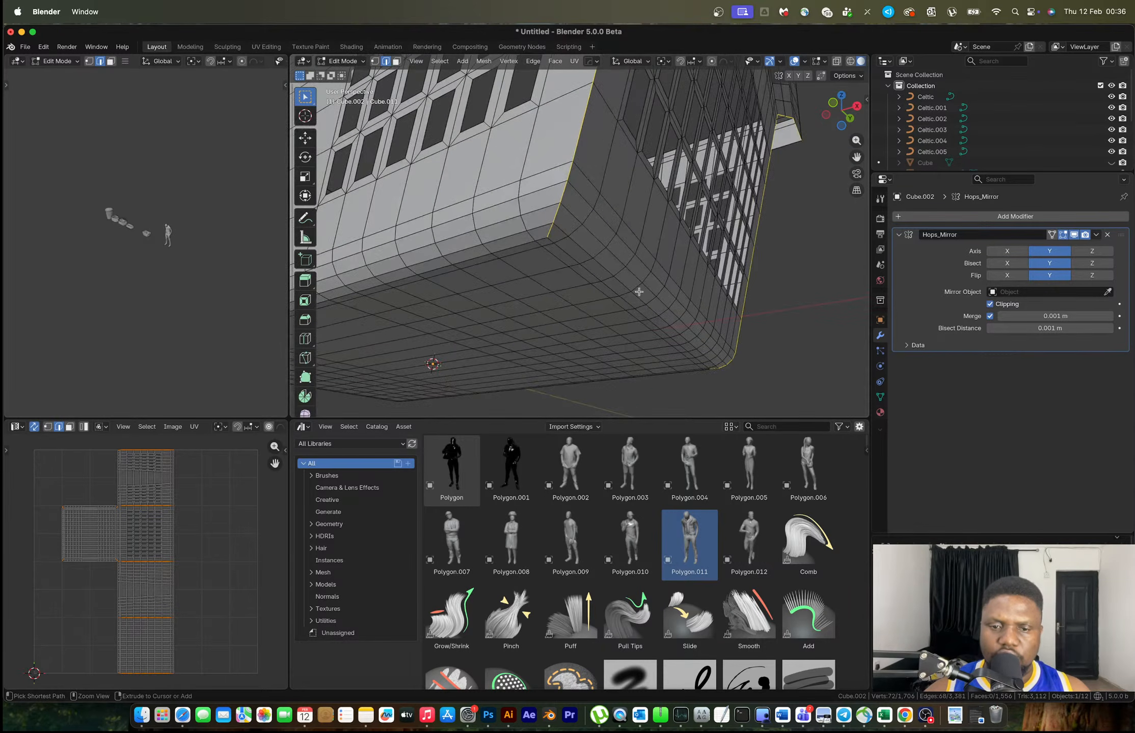
key("ctrl+b")
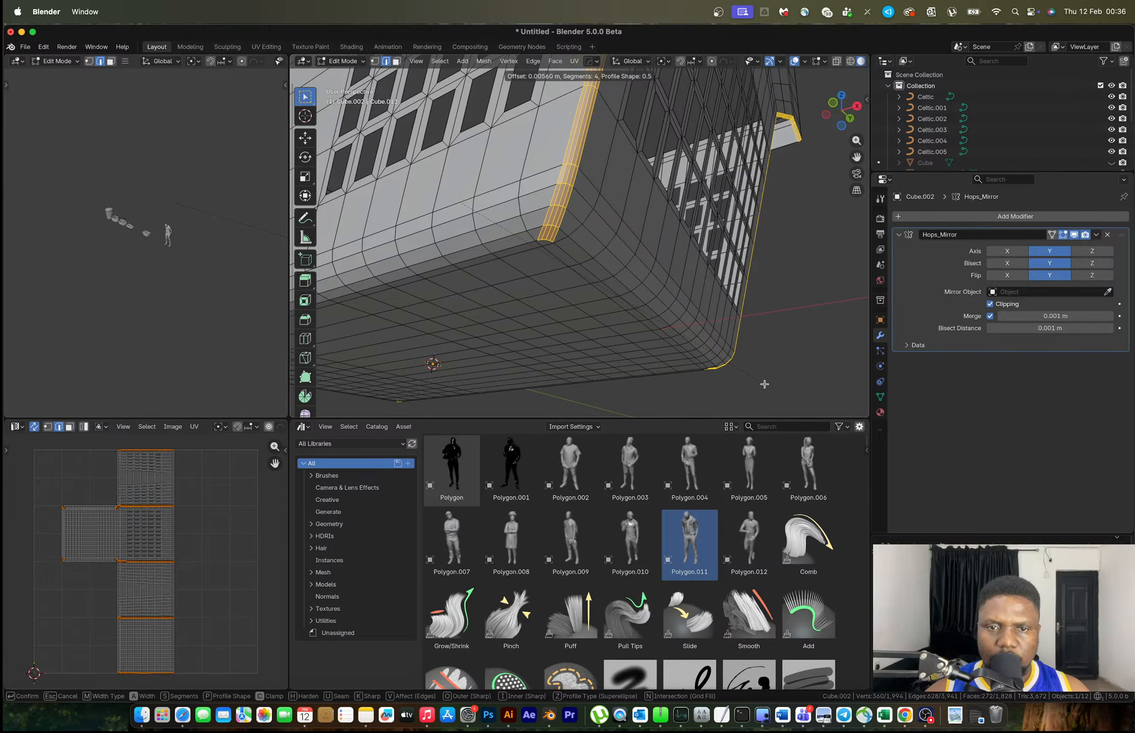
left_click(759, 379)
key("super+z")
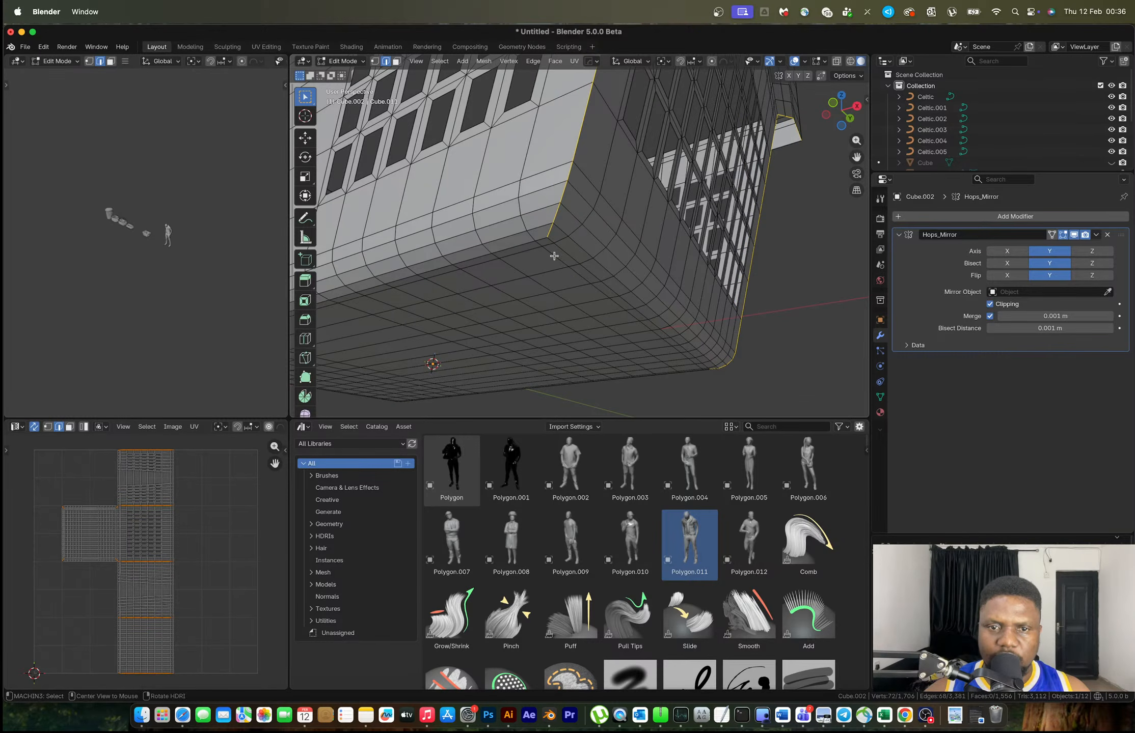
Select the corner, rounded-corner and bottom edge loops and delete only their faces
left_click(569, 231, "alt")
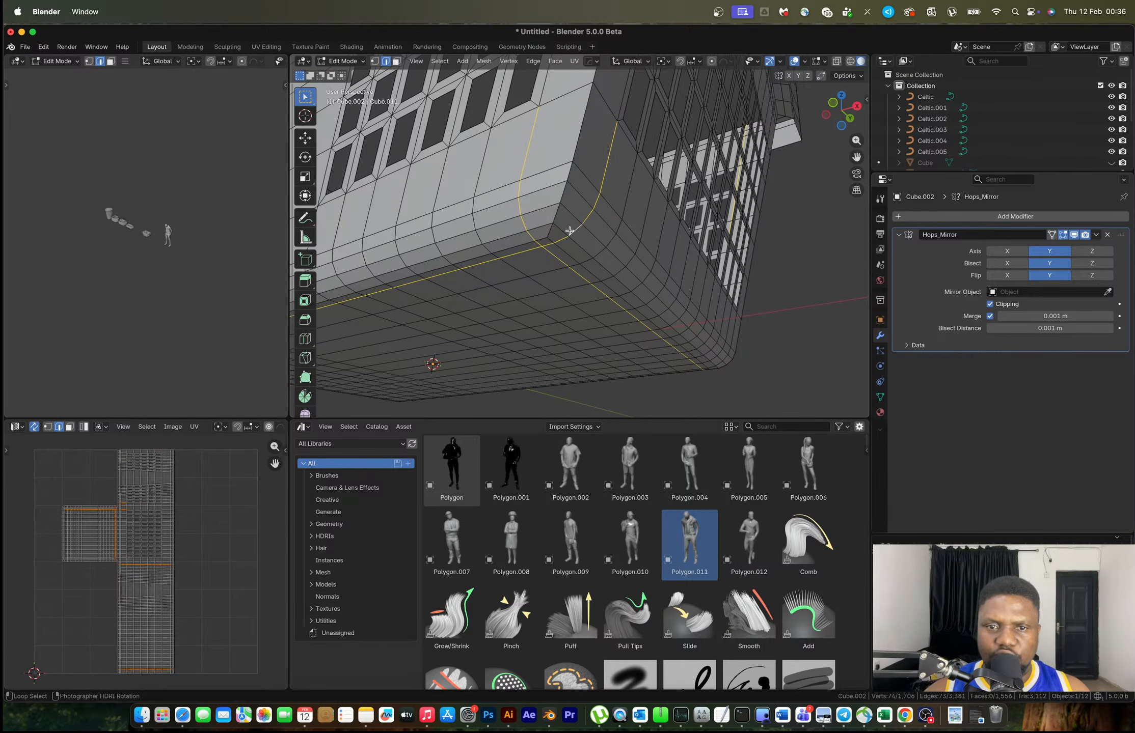
middle_click_drag(727, 356, 572, 370)
left_click(727, 259, "alt+shift")
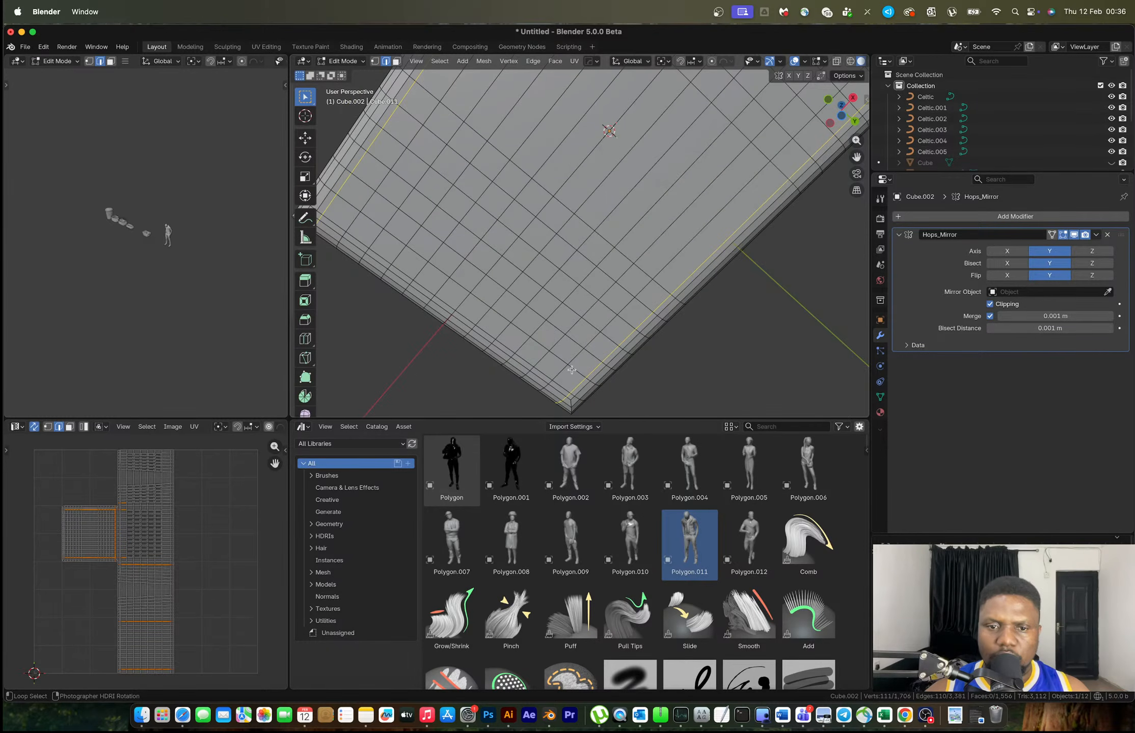
left_click(563, 386, "alt+shift")
key("x")
key("Escape")
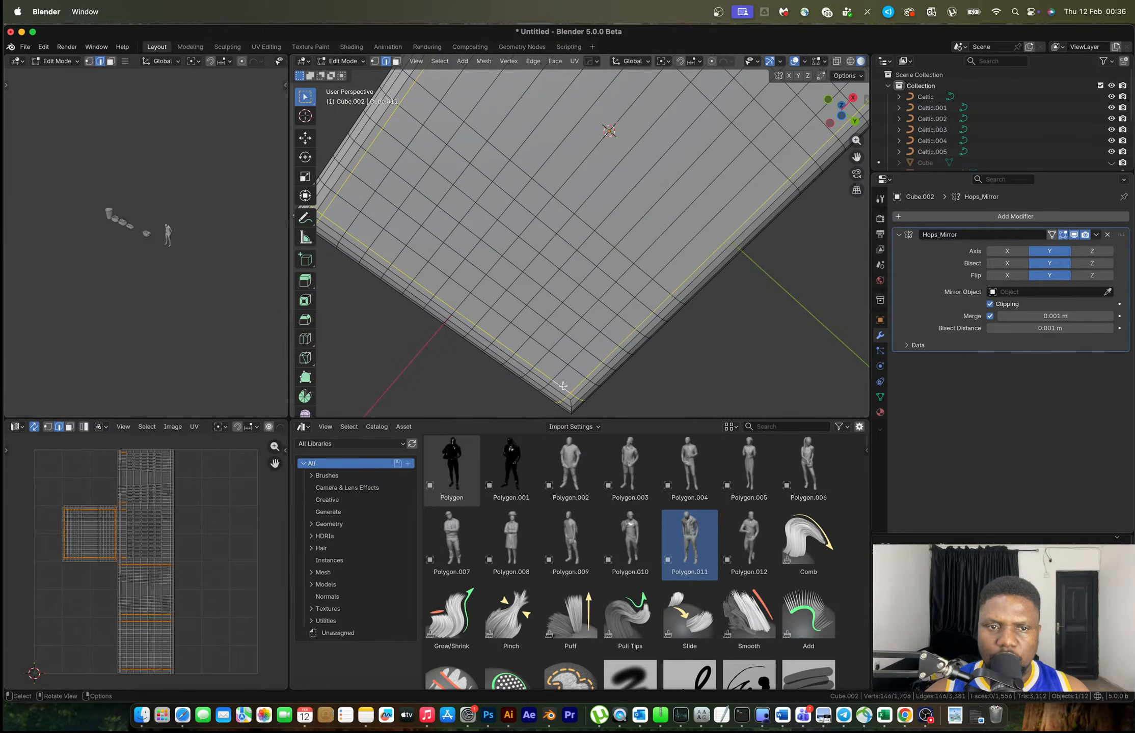
key("x")
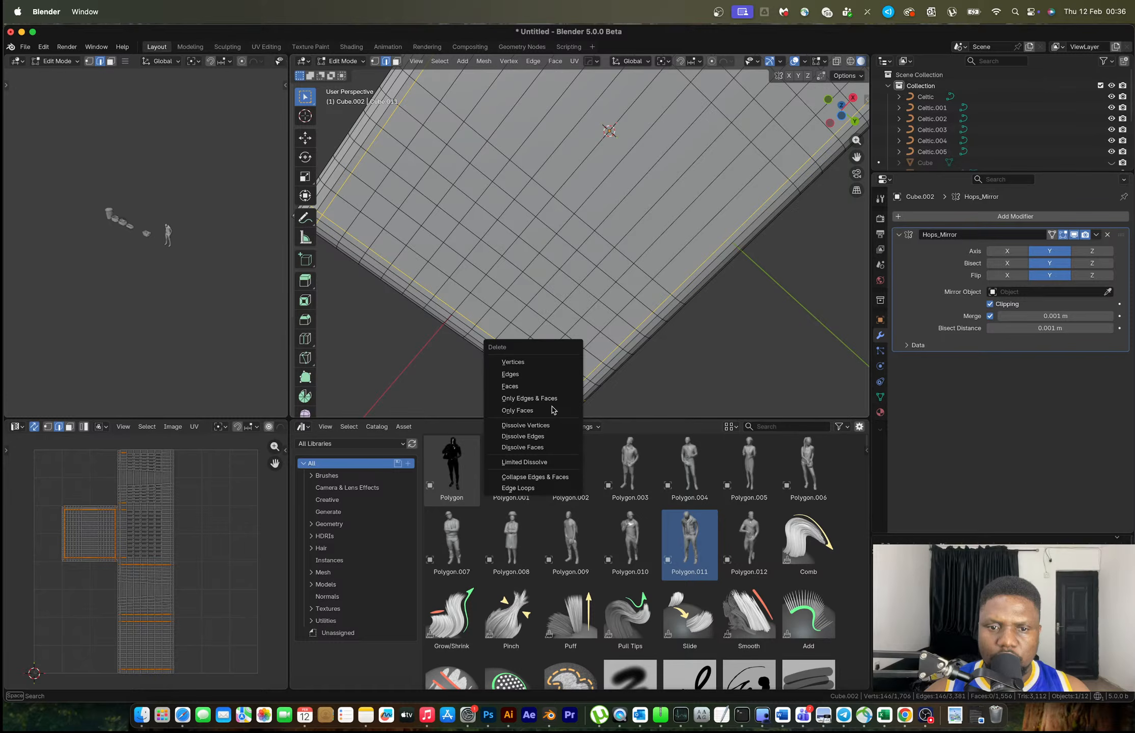
left_click(551, 410)
Reselect the vertical corner edge loops and start a four-segment bevel on them
middle_click_drag(595, 241, 621, 234)
left_click(514, 209, "alt+shift")
middle_click_drag(733, 231, 625, 255)
left_click(609, 256, "alt+shift")
left_click(691, 238, "alt+shift")
middle_click_drag(691, 238, 629, 280)
key("ctrl+b")
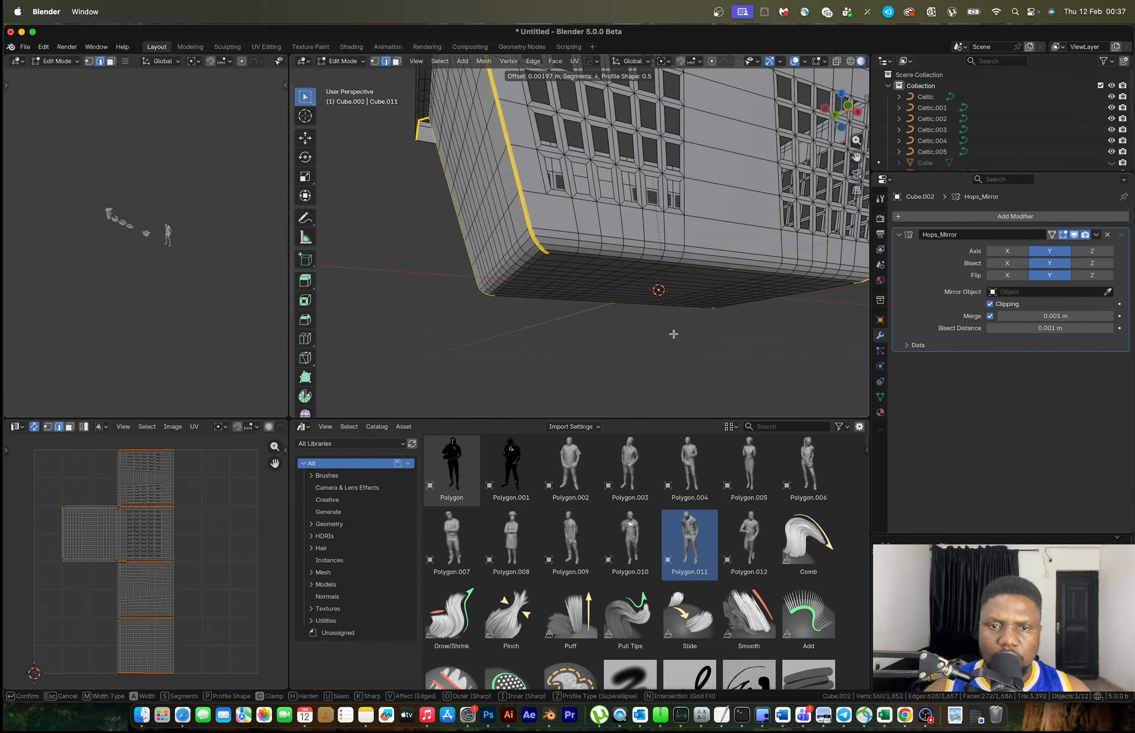
Confirm the four-segment corner bevel and return to Object Mode
left_click(711, 363)
key("Tab")
scroll(643, 304, "down", 3)
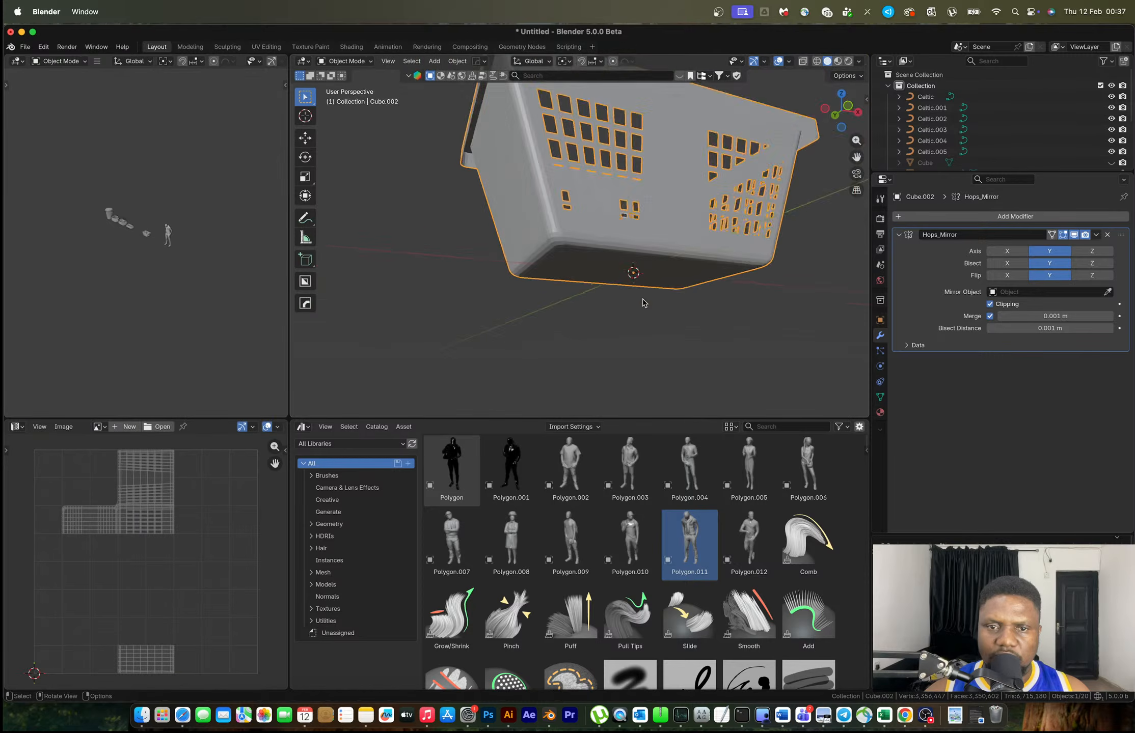
middle_click_drag(657, 206, 653, 266)
Switch the HardOps mirror from Y to X and apply it to the mesh
key("alt+x")
left_click(683, 267)
key("alt+x")
left_click(694, 269)
middle_click_drag(749, 283, 764, 329)
key("ctrl+a")
Mirror the basket across Y, apply it, and enter Edit Mode
middle_click_drag(743, 266, 824, 270)
key("alt+x")
left_click(485, 282)
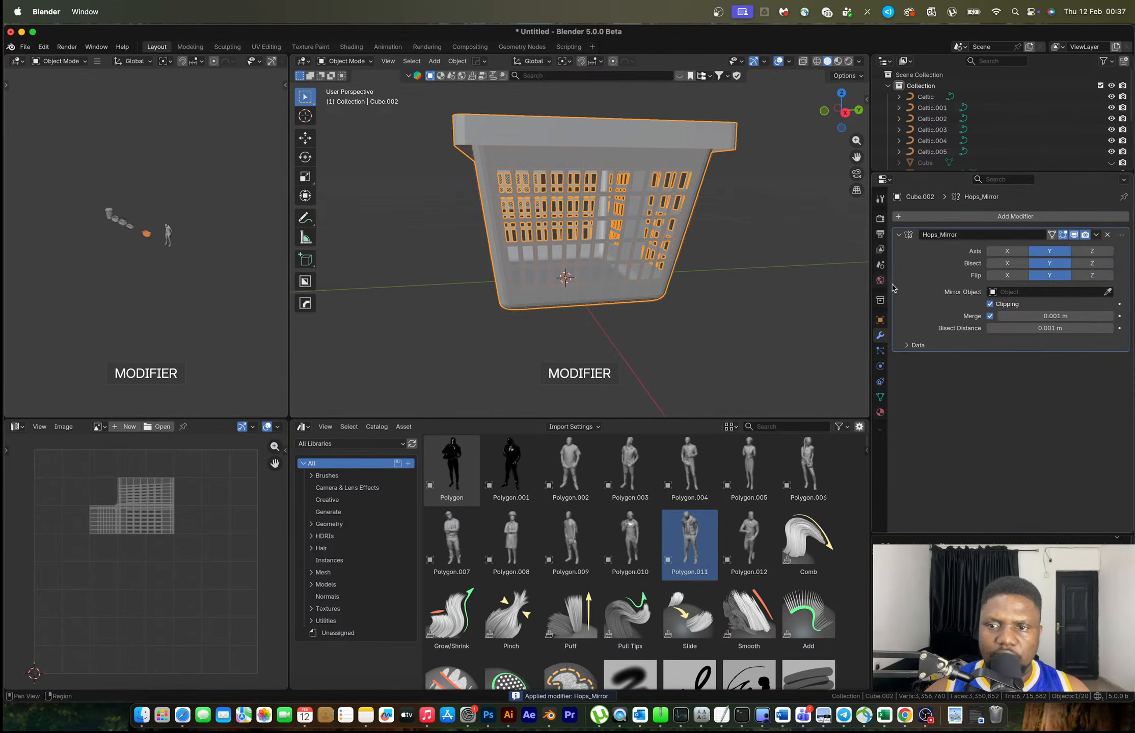
key("ctrl+a")
middle_click_drag(496, 287, 659, 210)
key("Tab")
scroll(551, 238, "up", 2)
Dissolve the extra edge loops below the rim and the old rim loop
left_click(566, 223, "alt")
left_click(704, 212, "alt+shift")
left_click(712, 212, "alt+shift")
key("x")
left_click(730, 220)
middle_click_drag(731, 220, 674, 200)
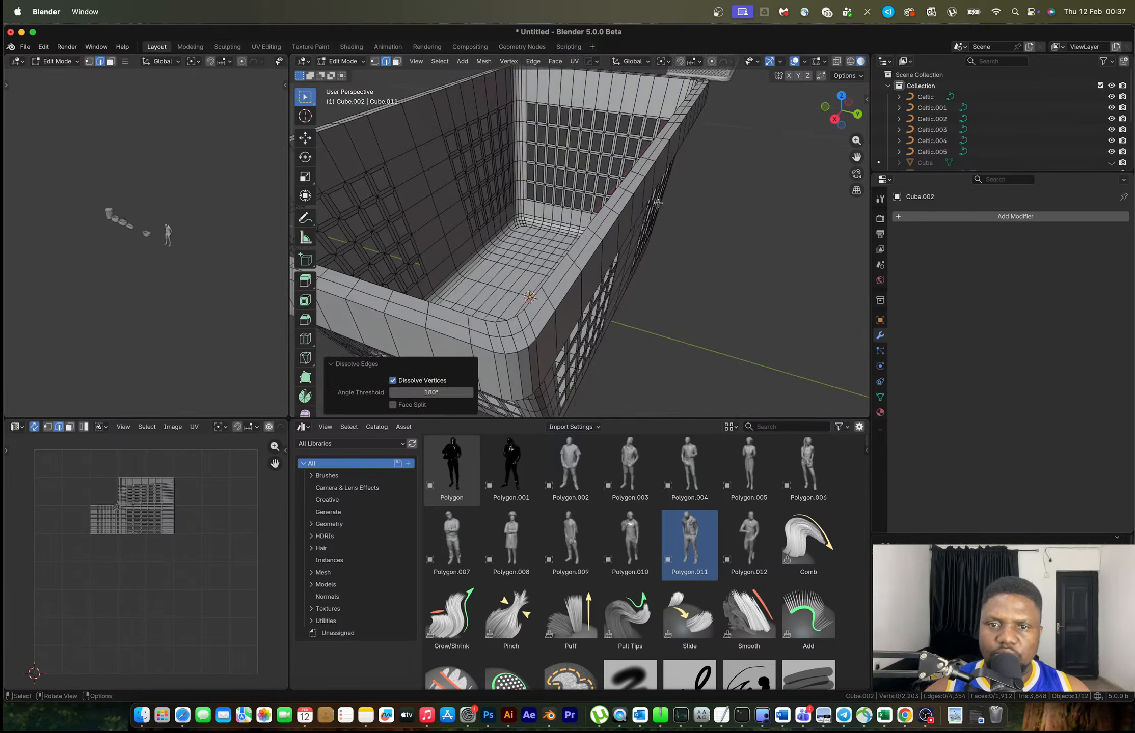
left_click(600, 226, "alt")
key("x")
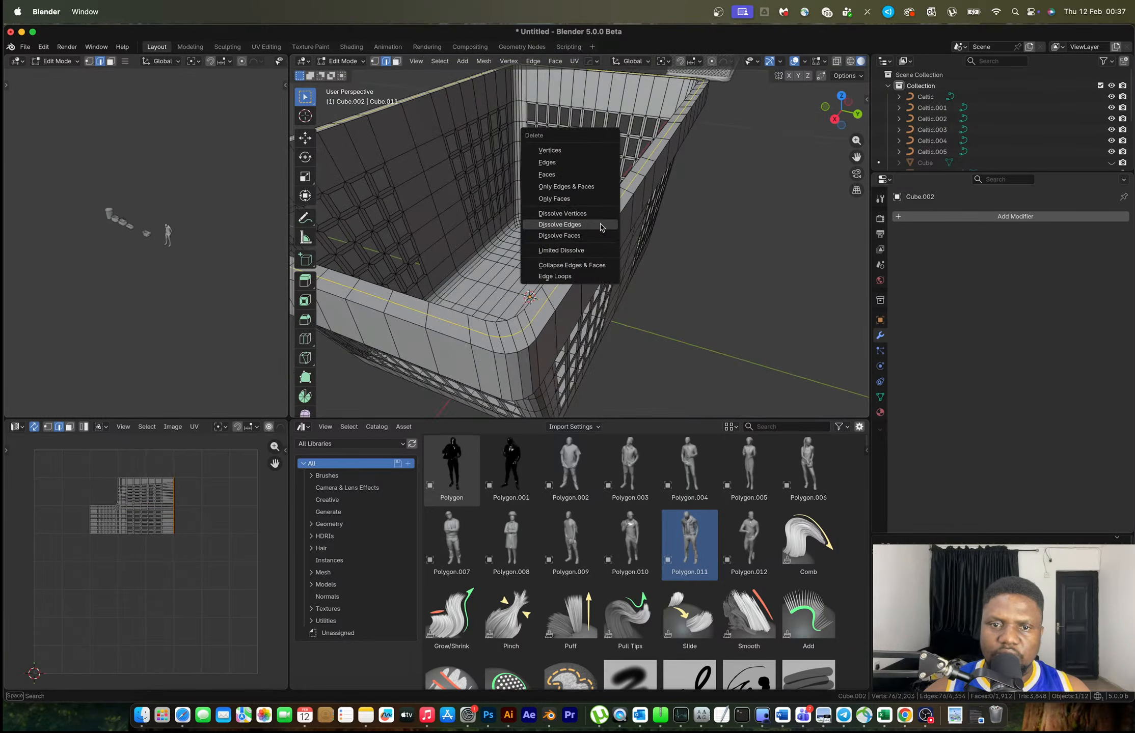
left_click(601, 226)
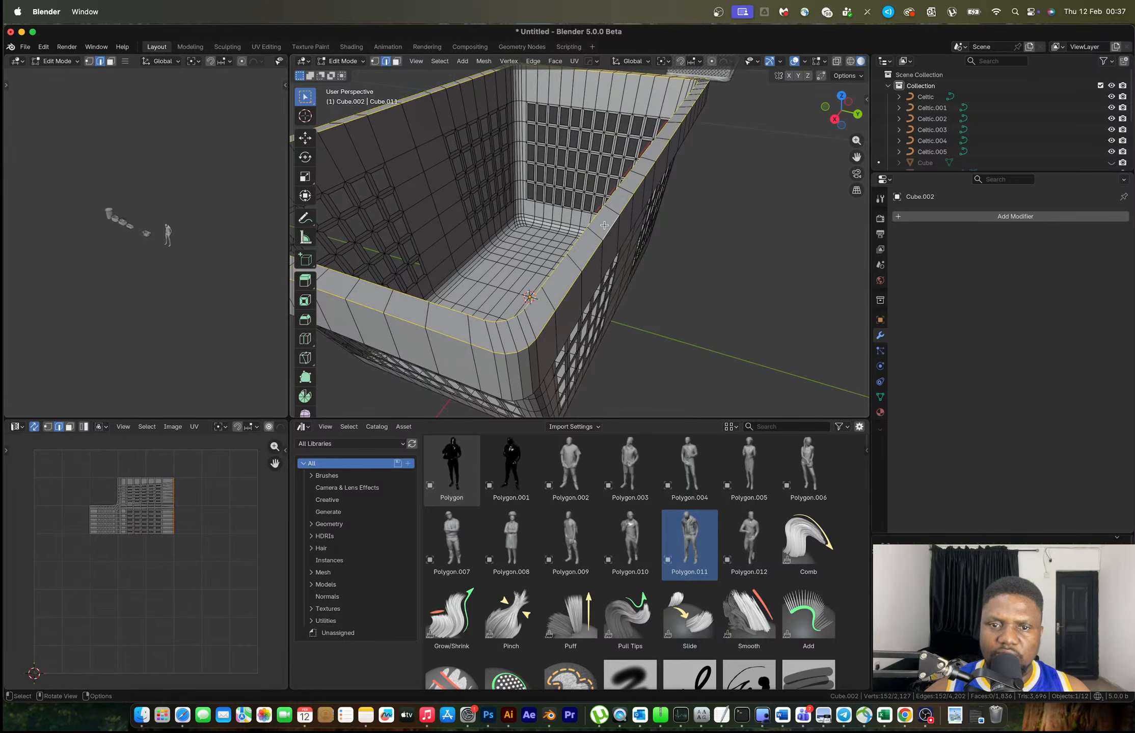
Bevel the top rim loop with 4 segments
middle_click_drag(604, 225, 696, 314)
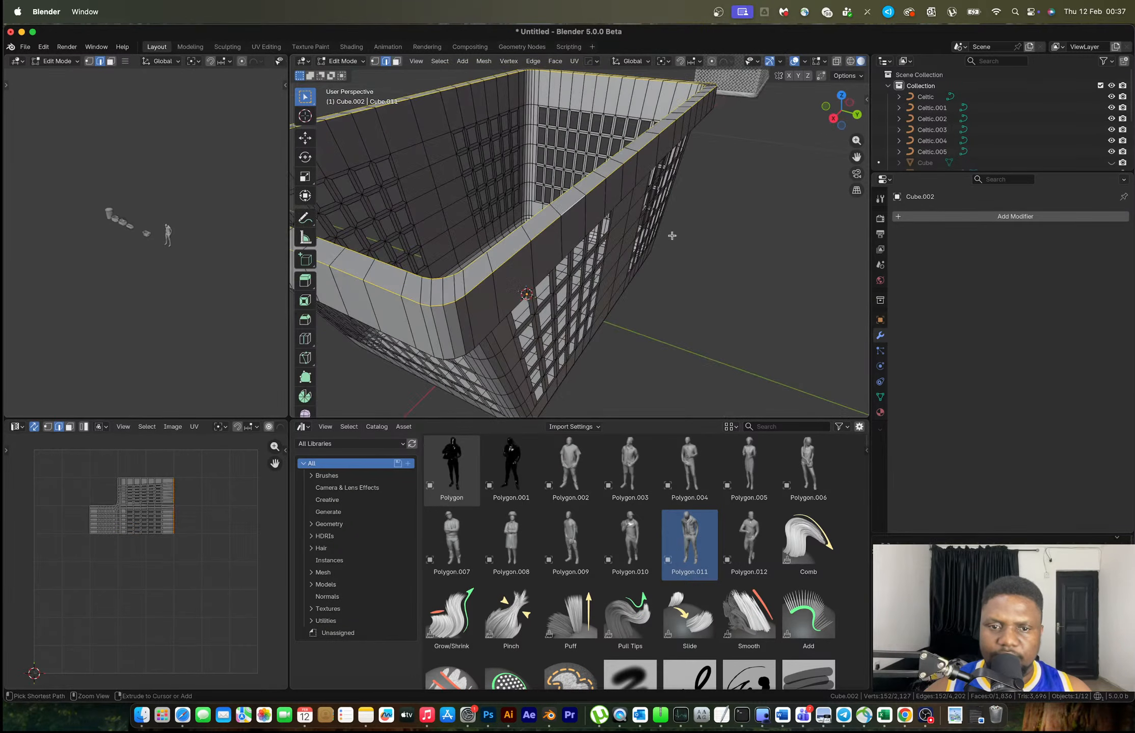
key("ctrl+b")
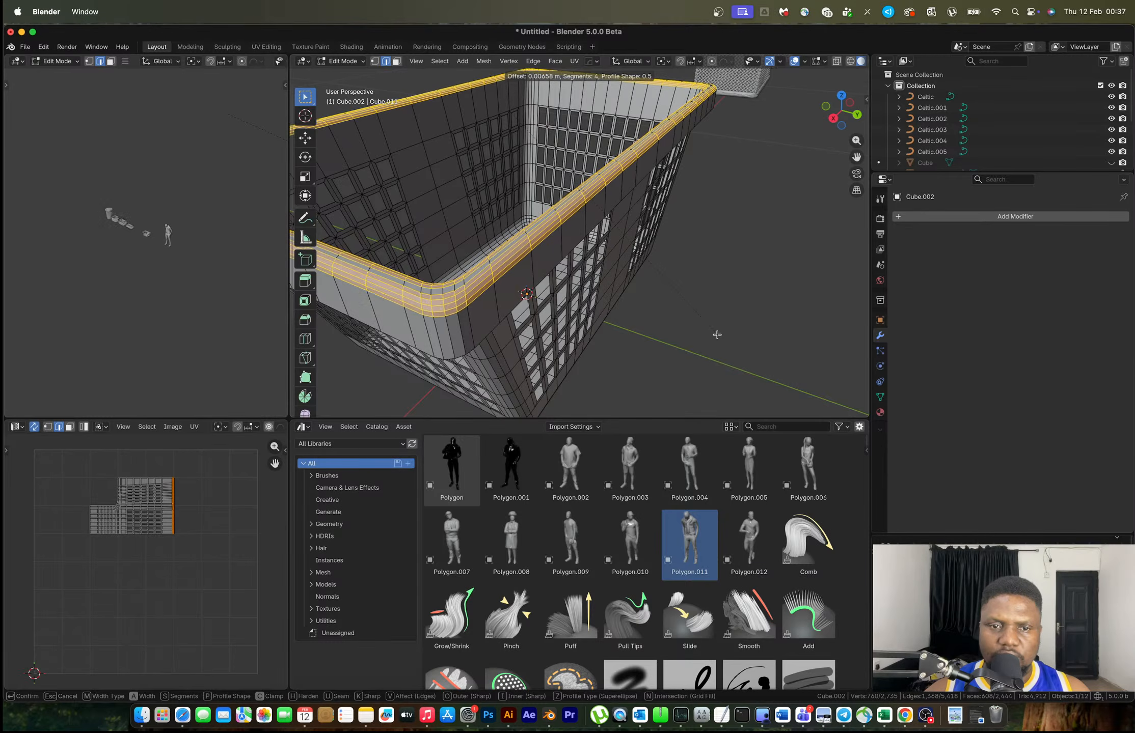
left_click(713, 331)
Slide the horizontal loop along the bevelled rim, then return to Object Mode
left_click(503, 315, "alt")
left_click(504, 307, "alt")
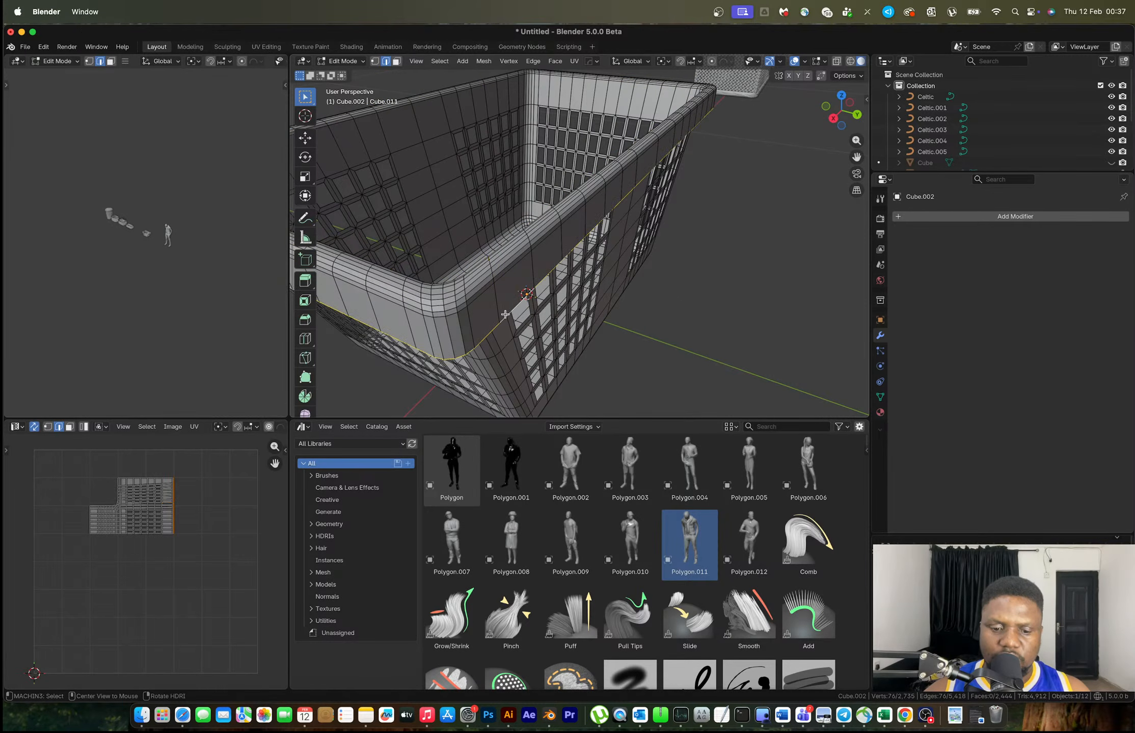
key("g")
key("g")
left_click(505, 305)
key("Tab")
scroll(540, 301, "down", 3)
middle_click_drag(590, 312, 529, 264)
Apply Shade Auto Smooth, adding a 30° Smooth by Angle modifier
right_click(558, 301)
left_click(558, 295)
scroll(529, 264, "up", 5)
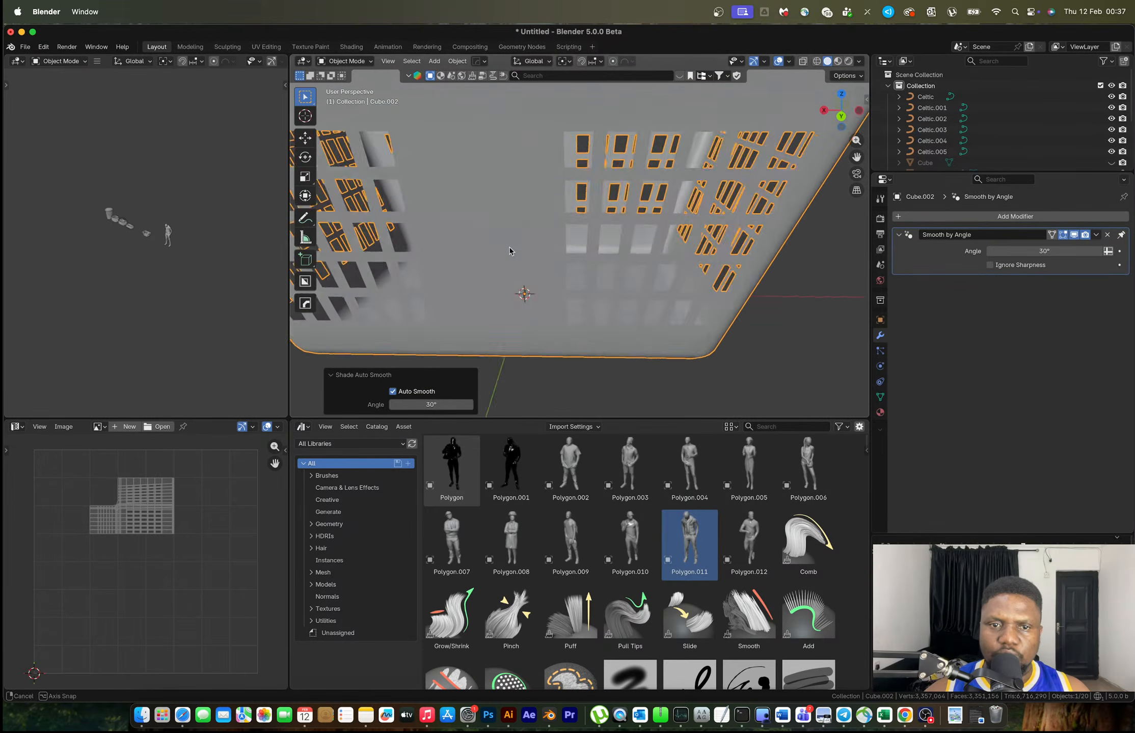
Add a Solidify modifier from the HardOps menu to thicken the walls
key("q")
mouse_move(486, 254)
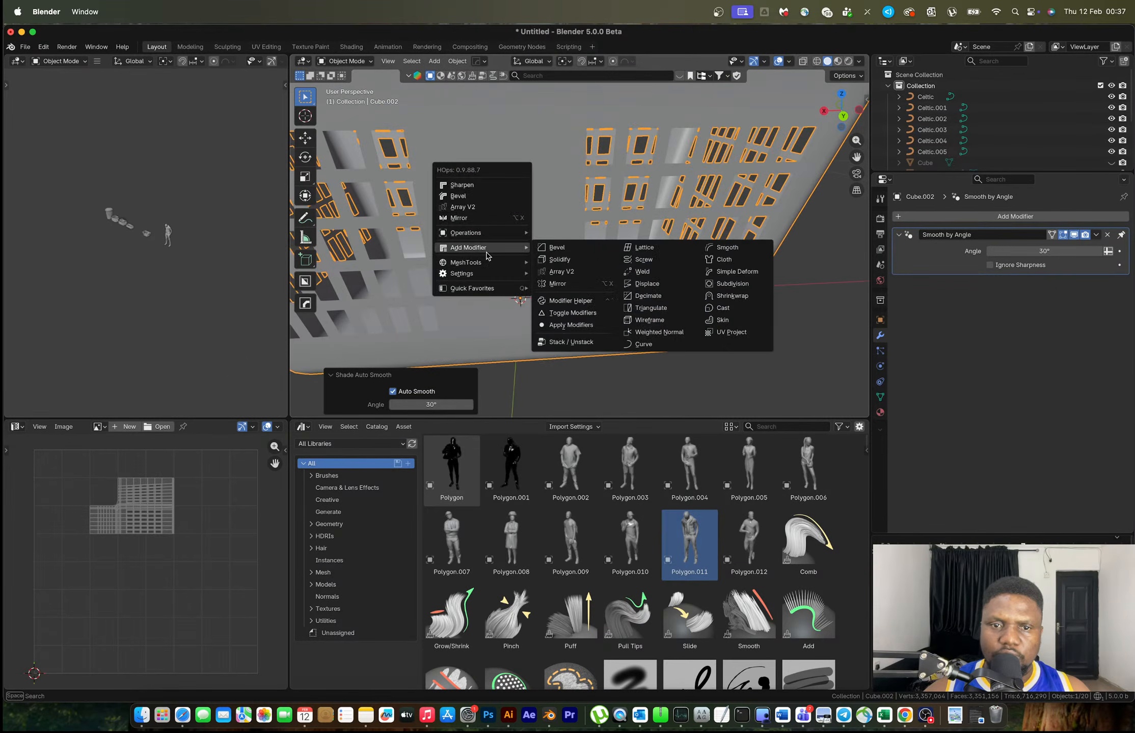
left_click(556, 259)
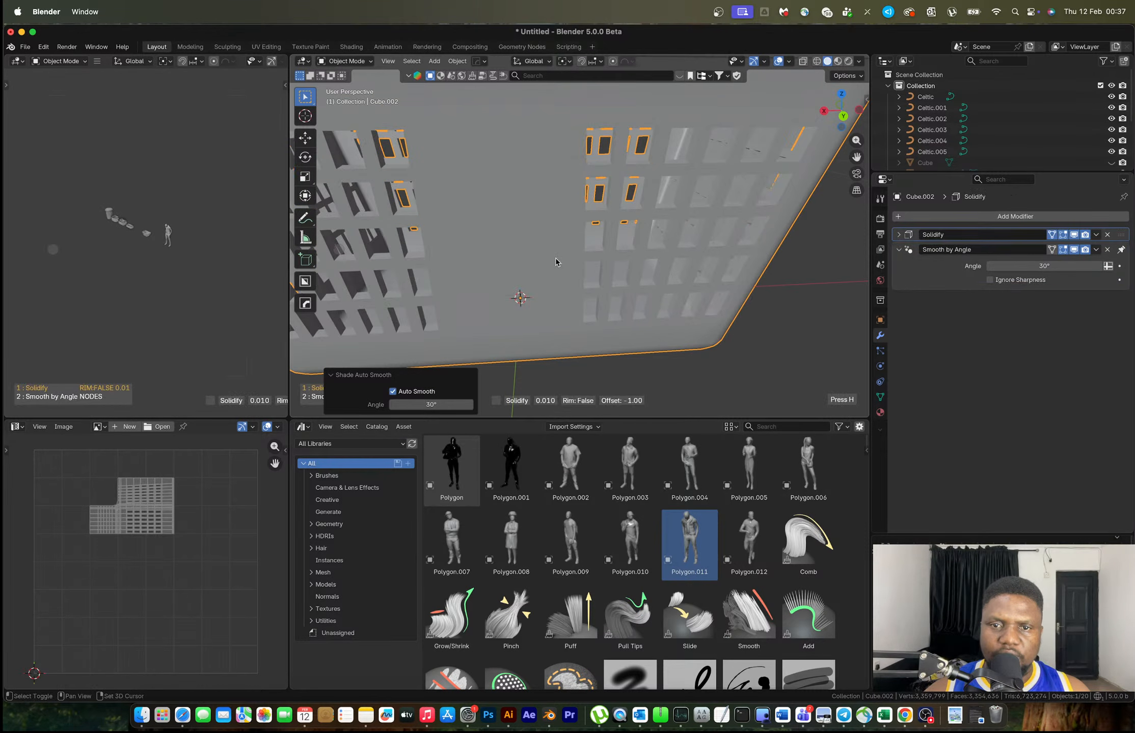
left_click(599, 269)
Add a 3-segment 30° Bevel modifier from the HardOps menu to round the edges
key("q")
mouse_move(599, 271)
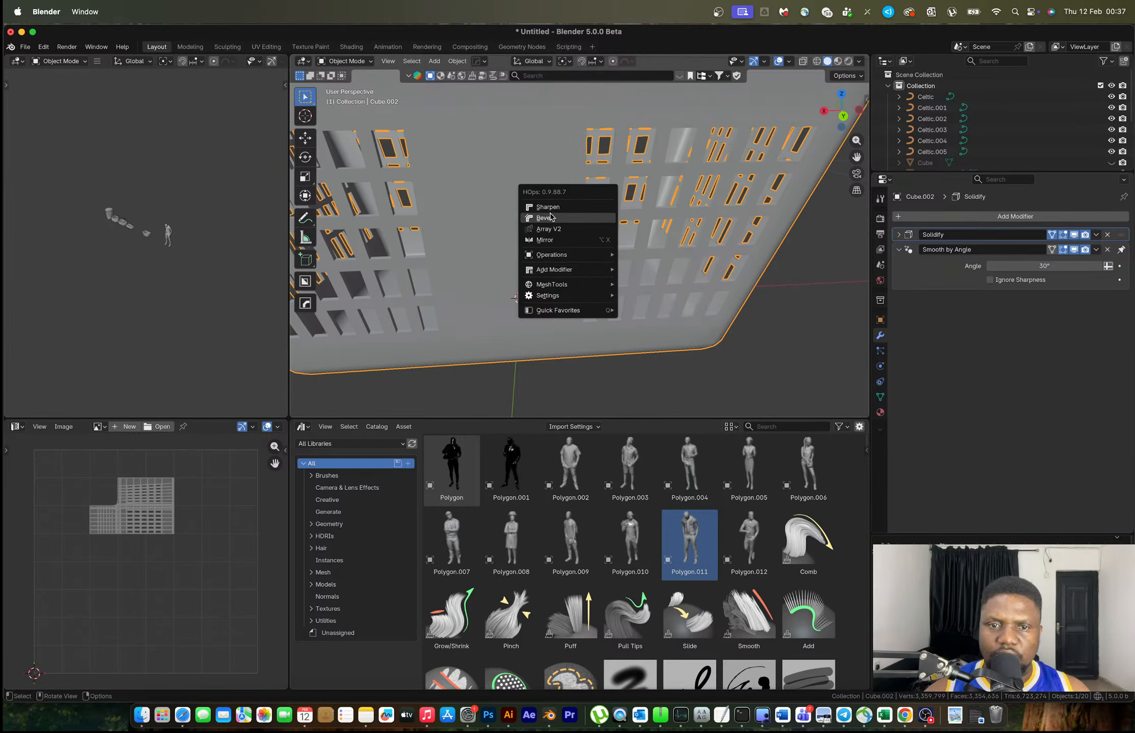
left_click(551, 218)
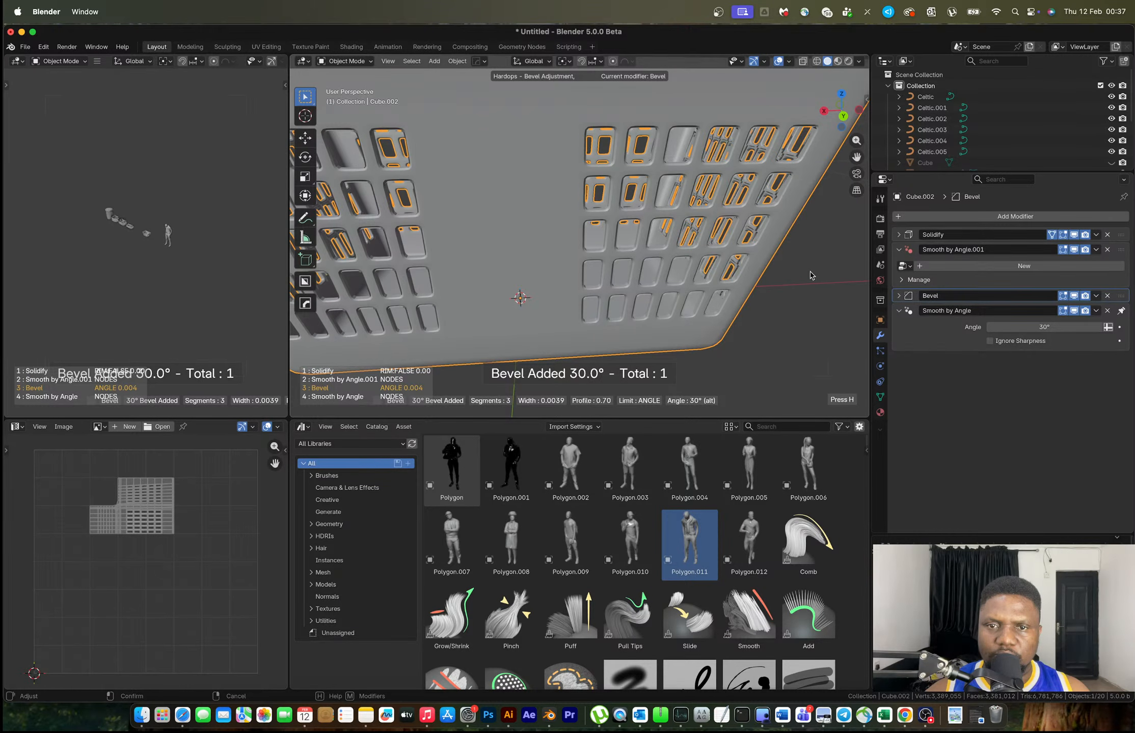
left_click(360, 291)
key("Tab")
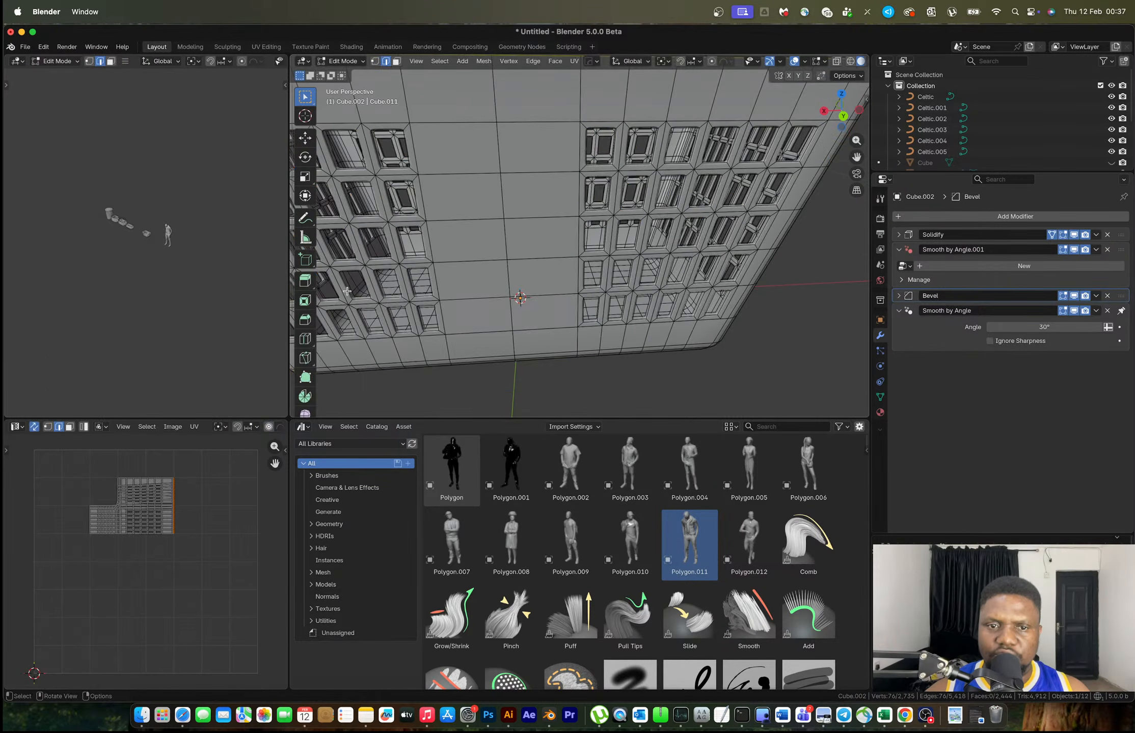
scroll(662, 293, "down", 6)
key("Tab")
middle_click_drag(749, 291, 800, 243)
scroll(684, 286, "down", 3)
scroll(658, 264, "up", 3)
scroll(676, 268, "down", 10)
scroll(580, 244, "up", 2)
Move the basket 1.111 m left along X beside the other baskets
key("g")
key("x")
left_click(550, 263)
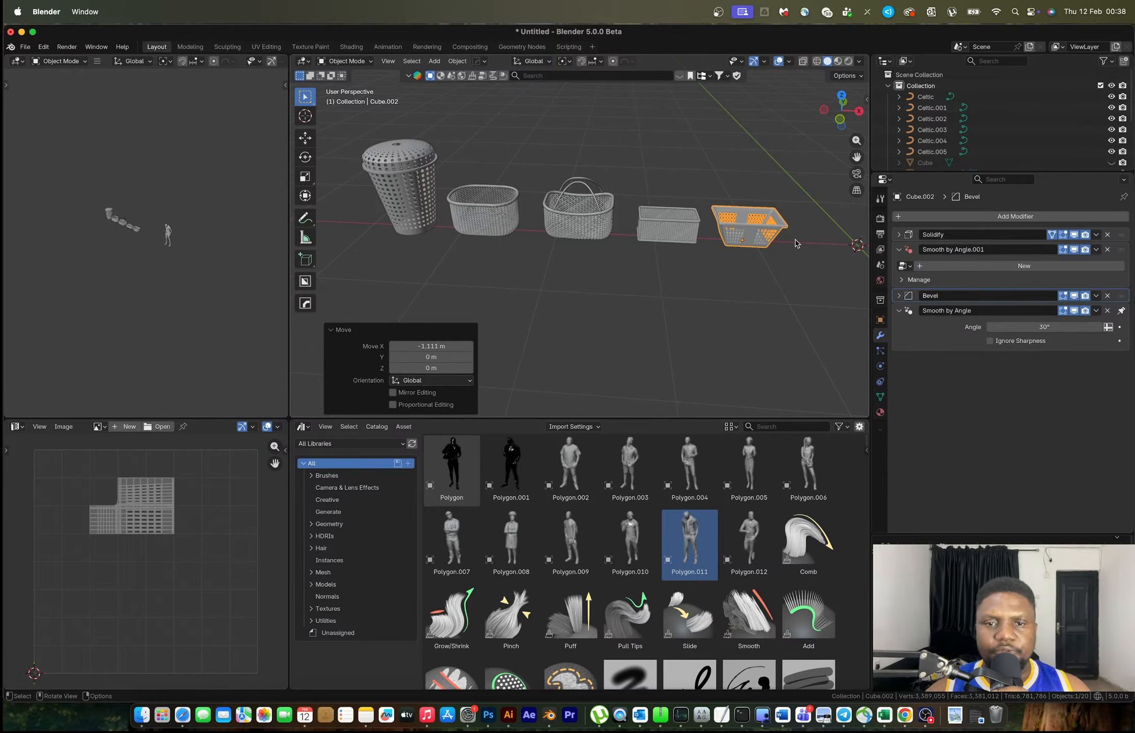
Open the Save As file browser, then switch to the browser desktop
middle_click_drag(453, 185, 439, 154)
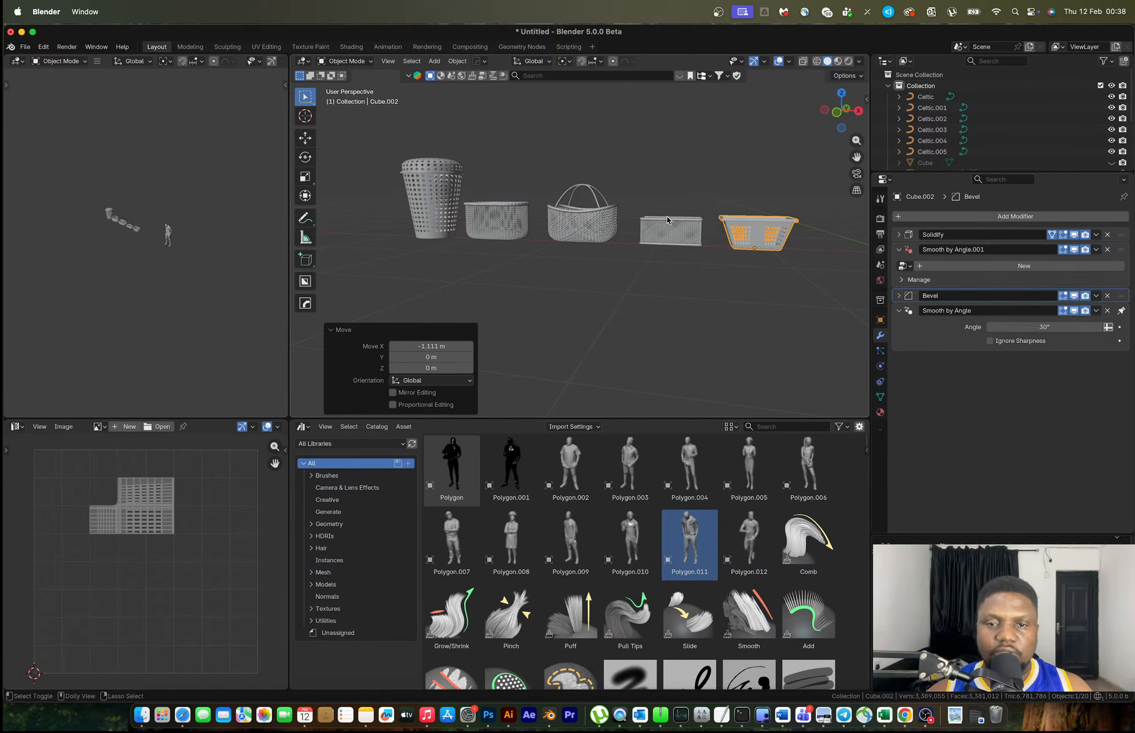
key("super+shift+s")
key("ctrl+Right")
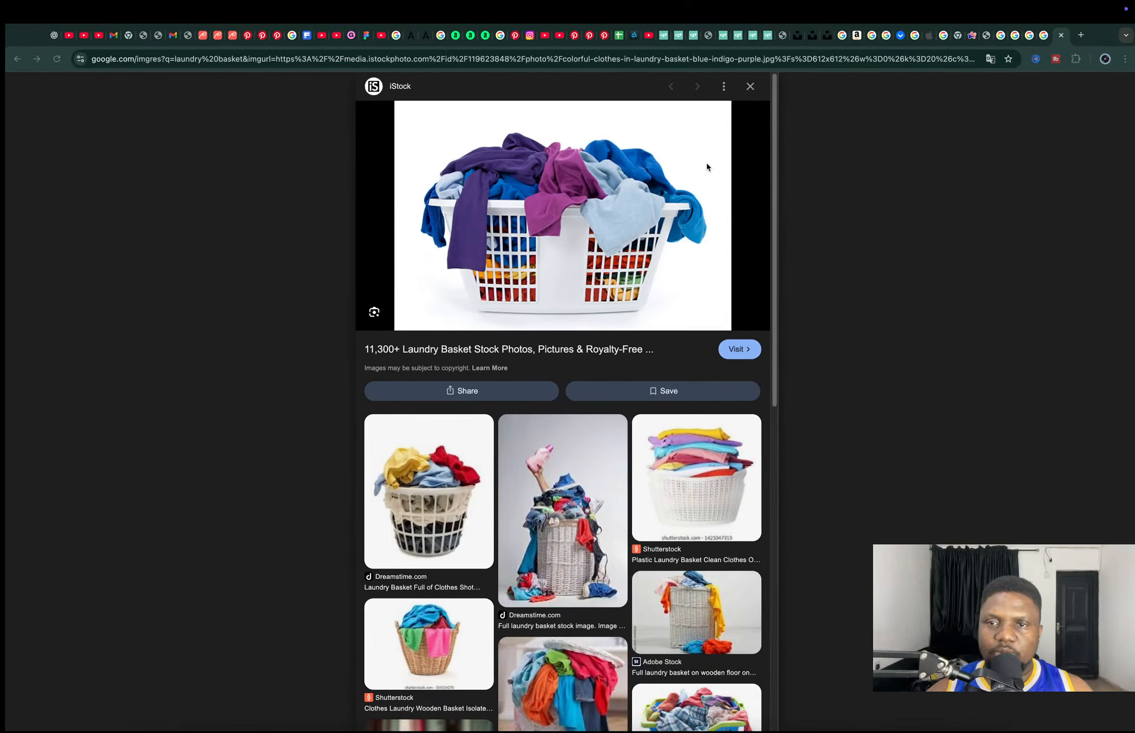
Set Day 49 Laundry basket's status to Done and copy the Laundry basket name
left_click(603, 36)
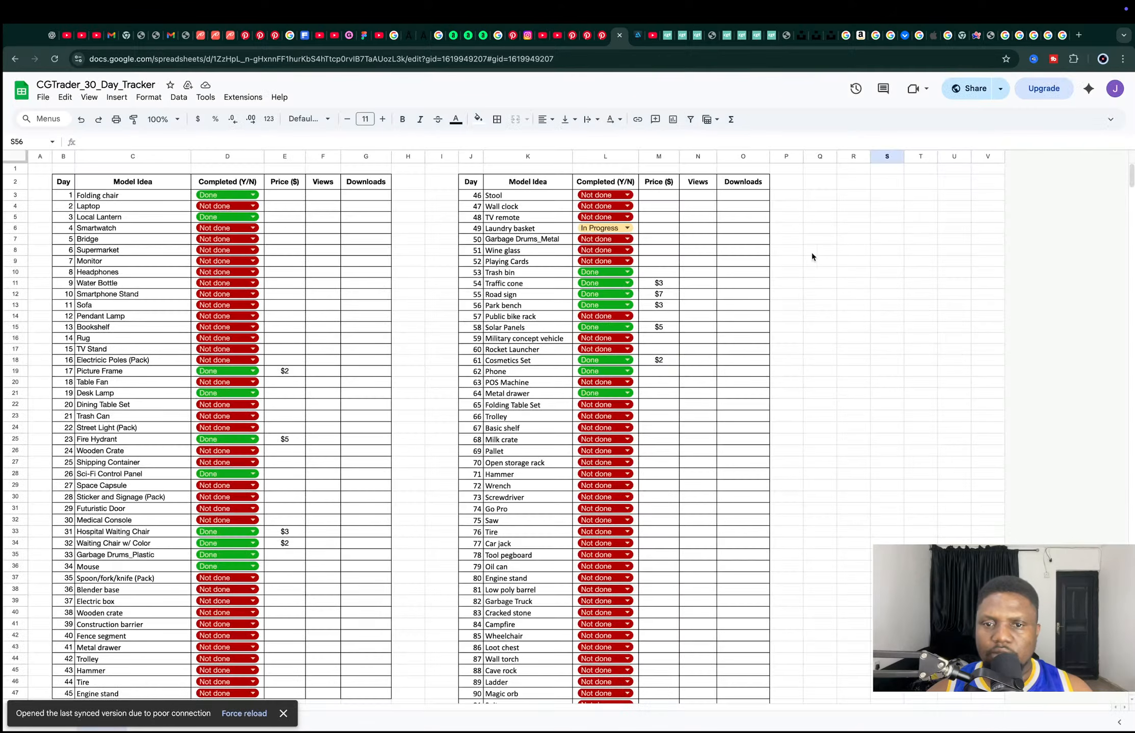
scroll(624, 275, "up", 5, "ctrl")
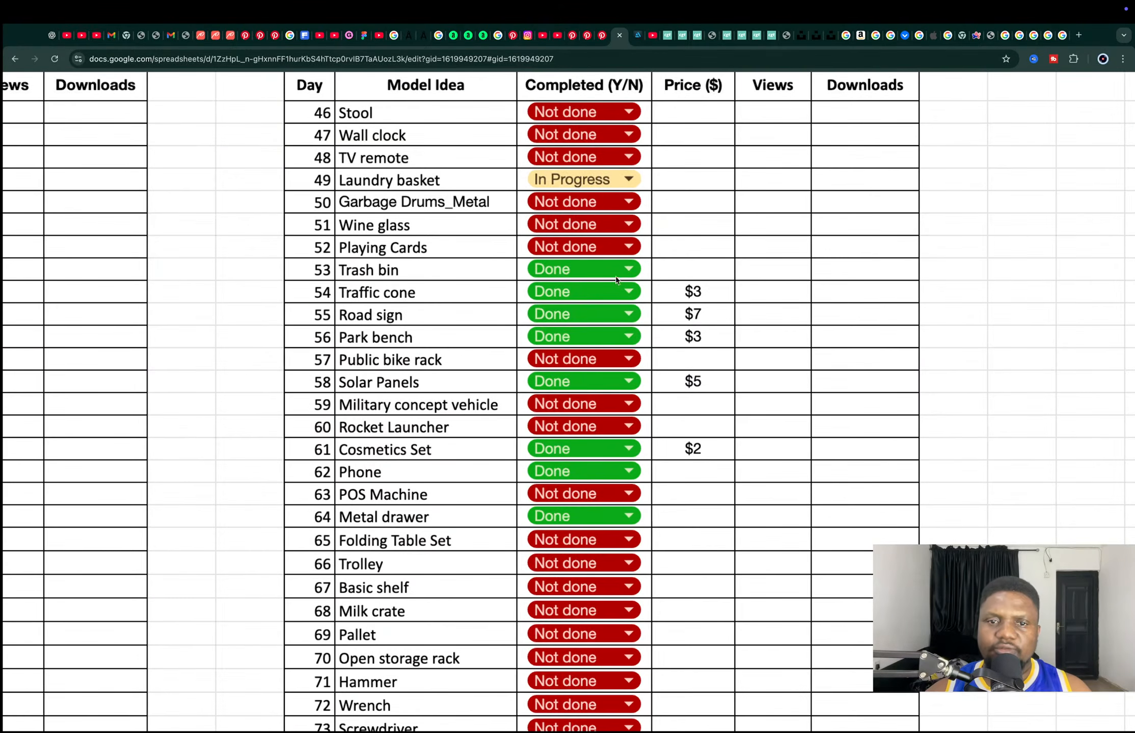
left_click(617, 189)
left_click(580, 280)
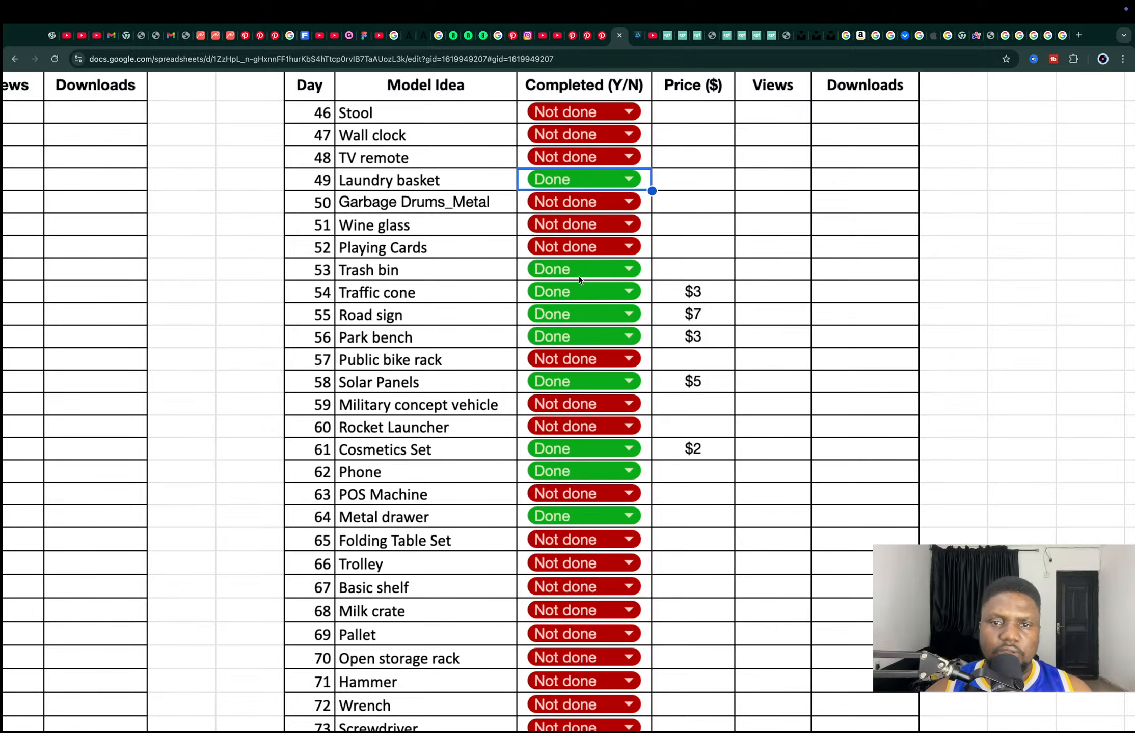
left_click(400, 190)
key("ctrl+c")
scroll(400, 189, "down", 5, "ctrl")
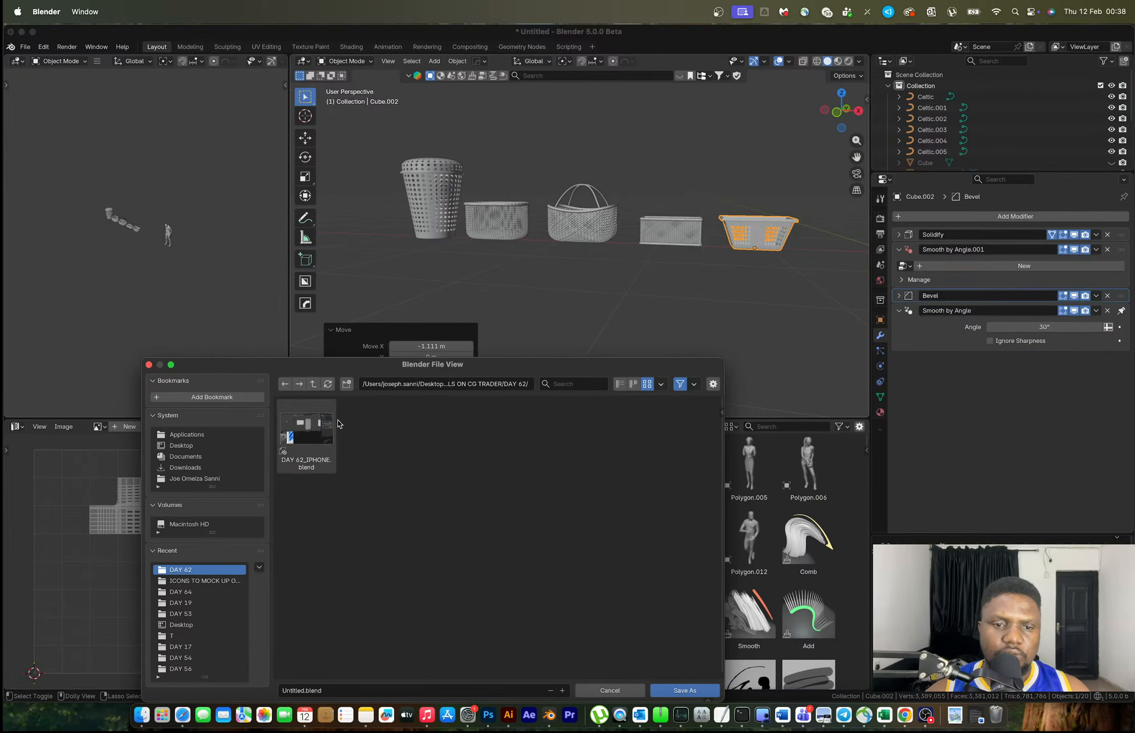
Go up from DAY 62 to the parent folder, create a DAY 49 folder, and open it
left_click(494, 385)
left_click_drag(510, 383, 554, 377)
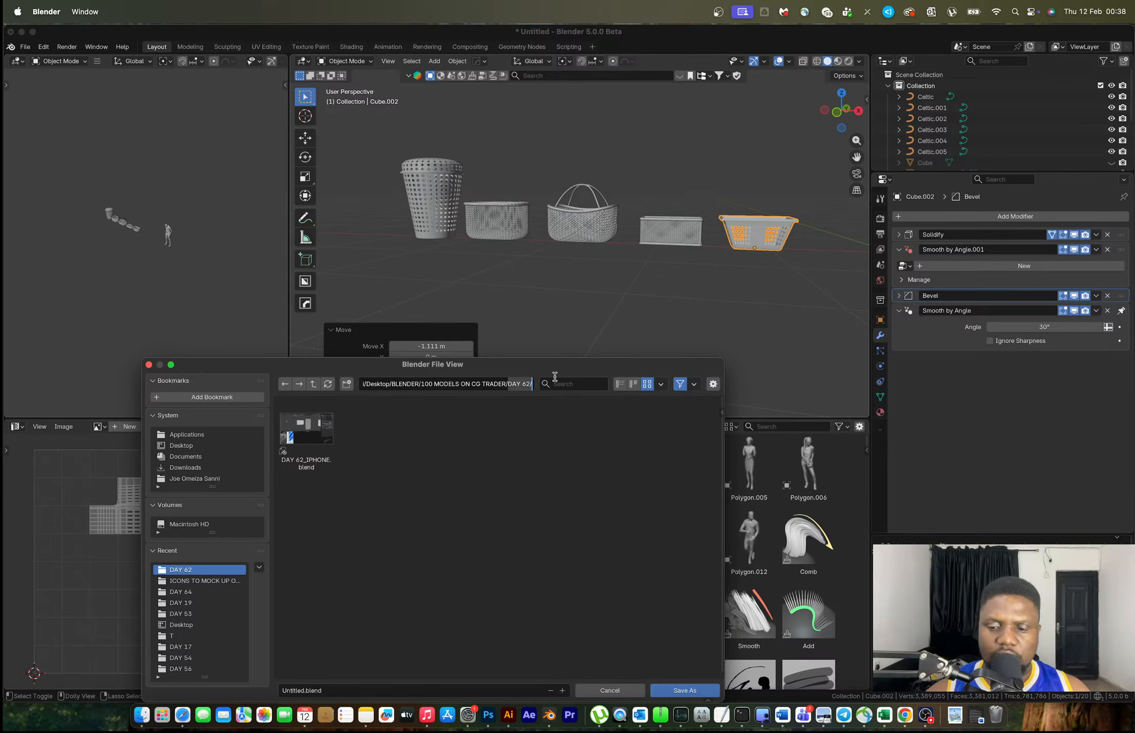
key("BackSpace")
key("Return")
left_click(346, 384)
type("DAY 49")
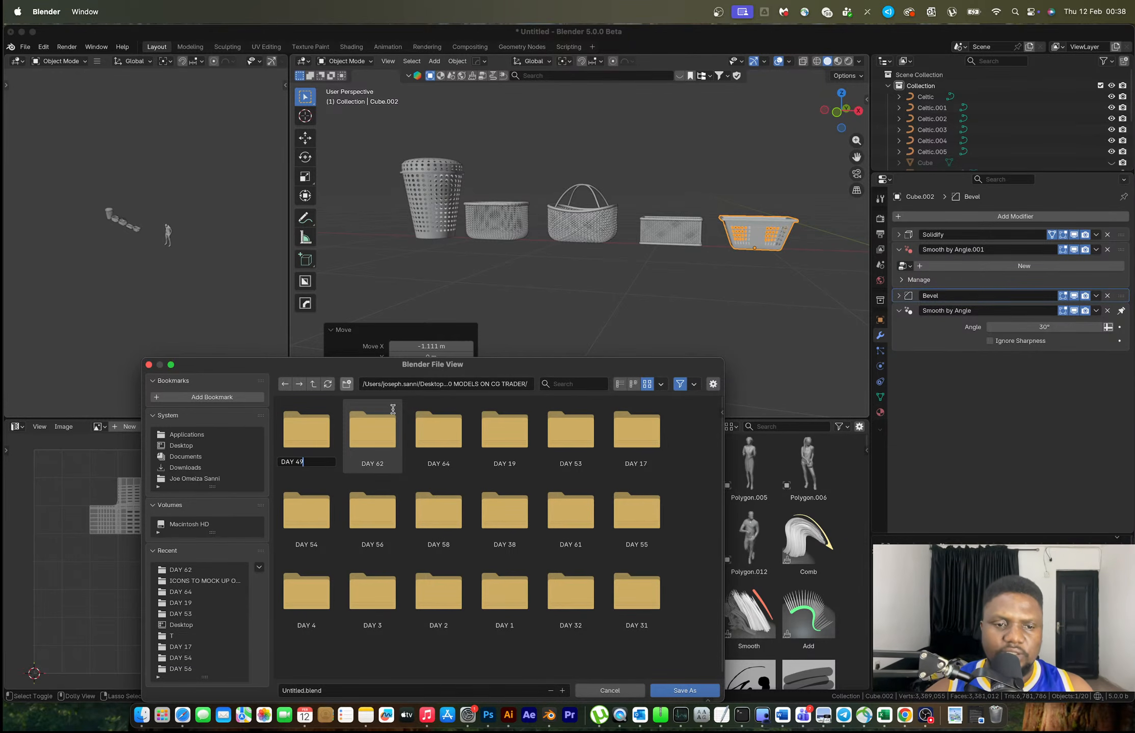
key("Return")
double_click(301, 441)
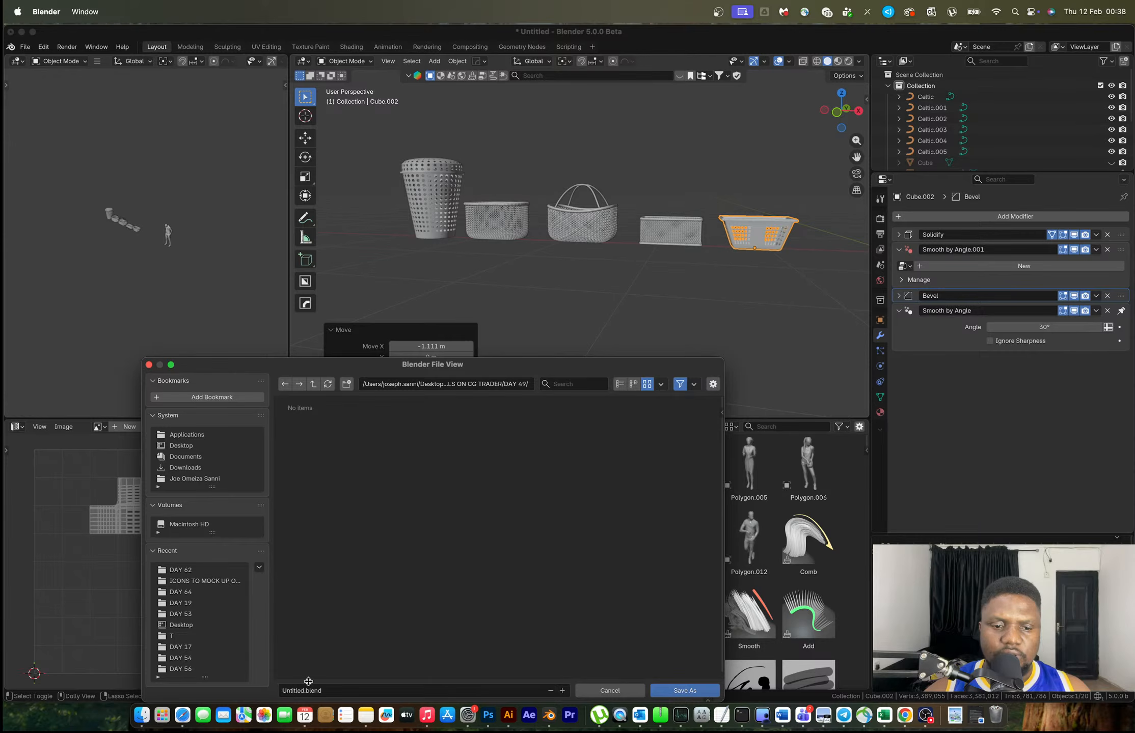
Save the file as 'DAY 49_ LAUNDRY BASKET' and bring OBS to the front
left_click(321, 692)
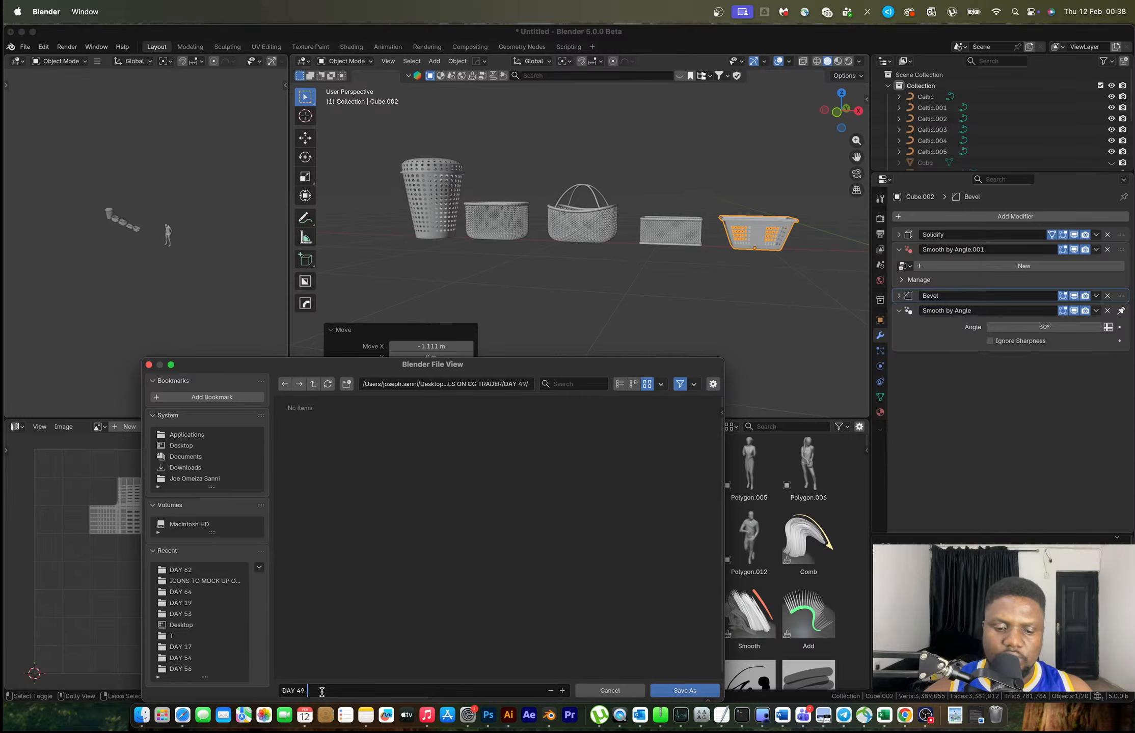
type("DAY 49_ LAUNDRY")
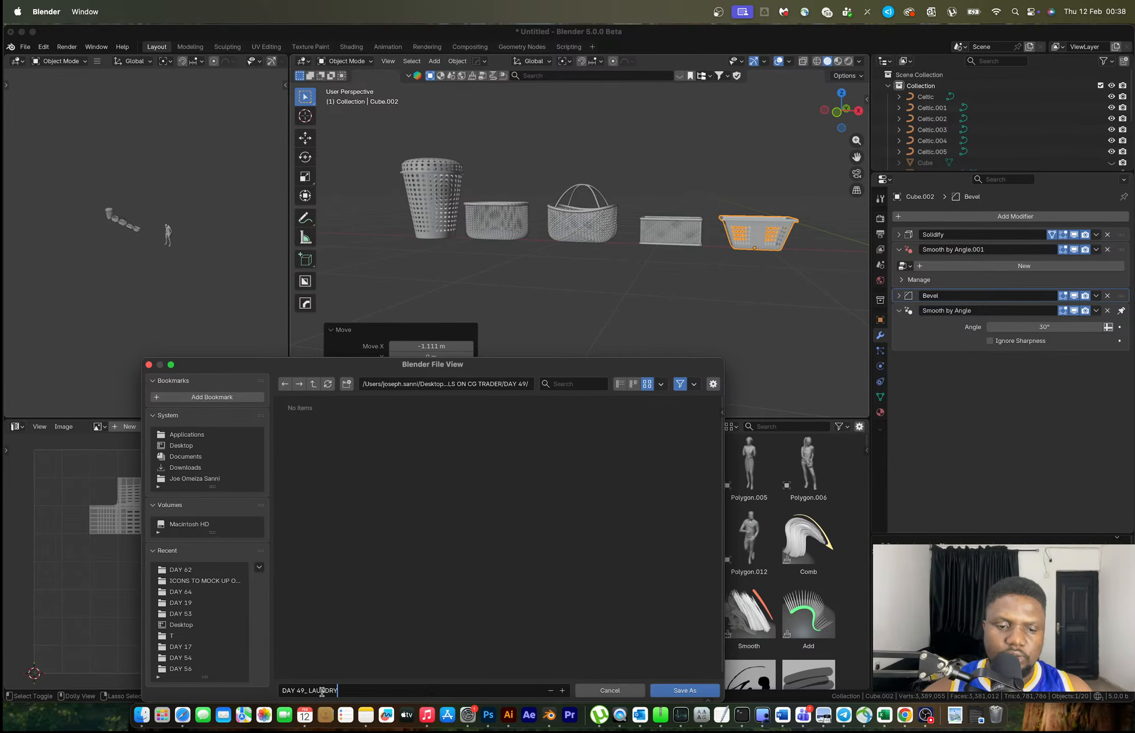
type(" BASKET")
key("Return")
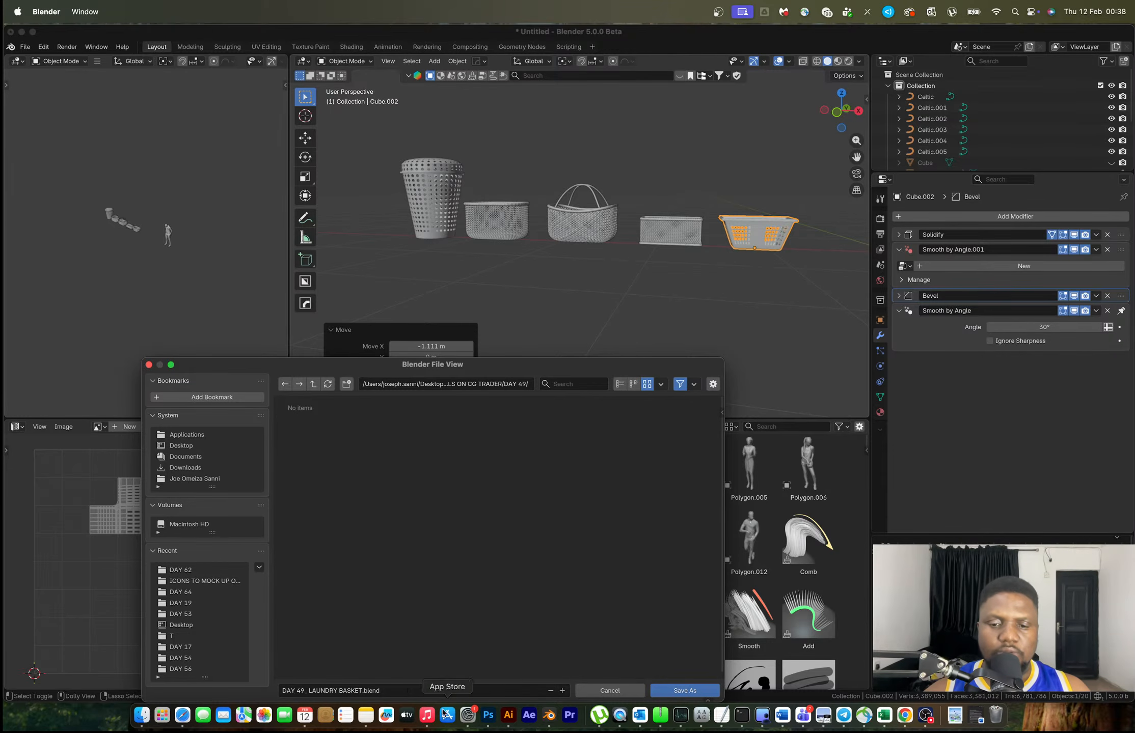
left_click(678, 691)
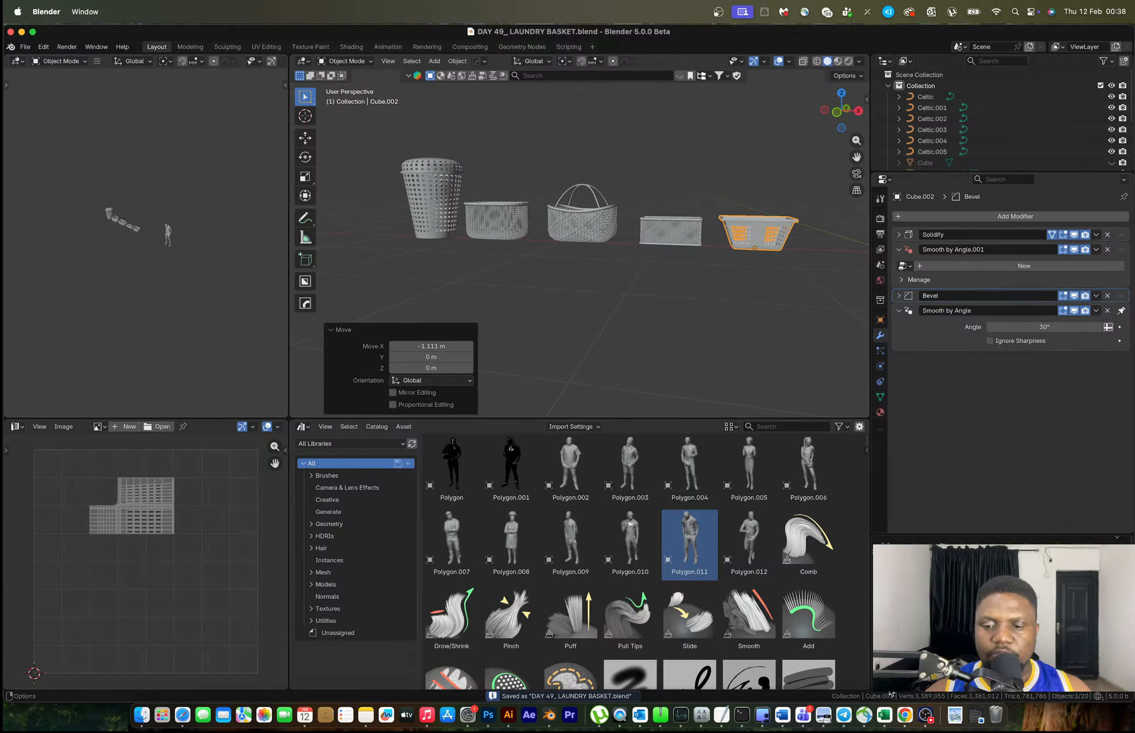
left_click(926, 717)
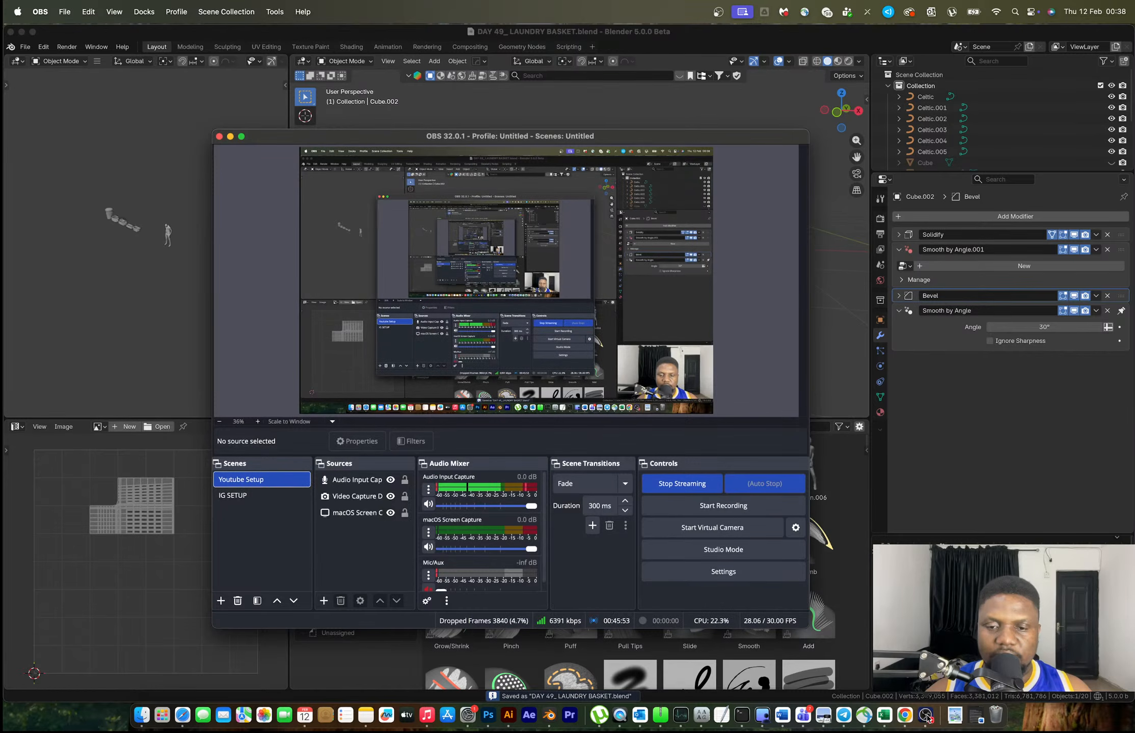